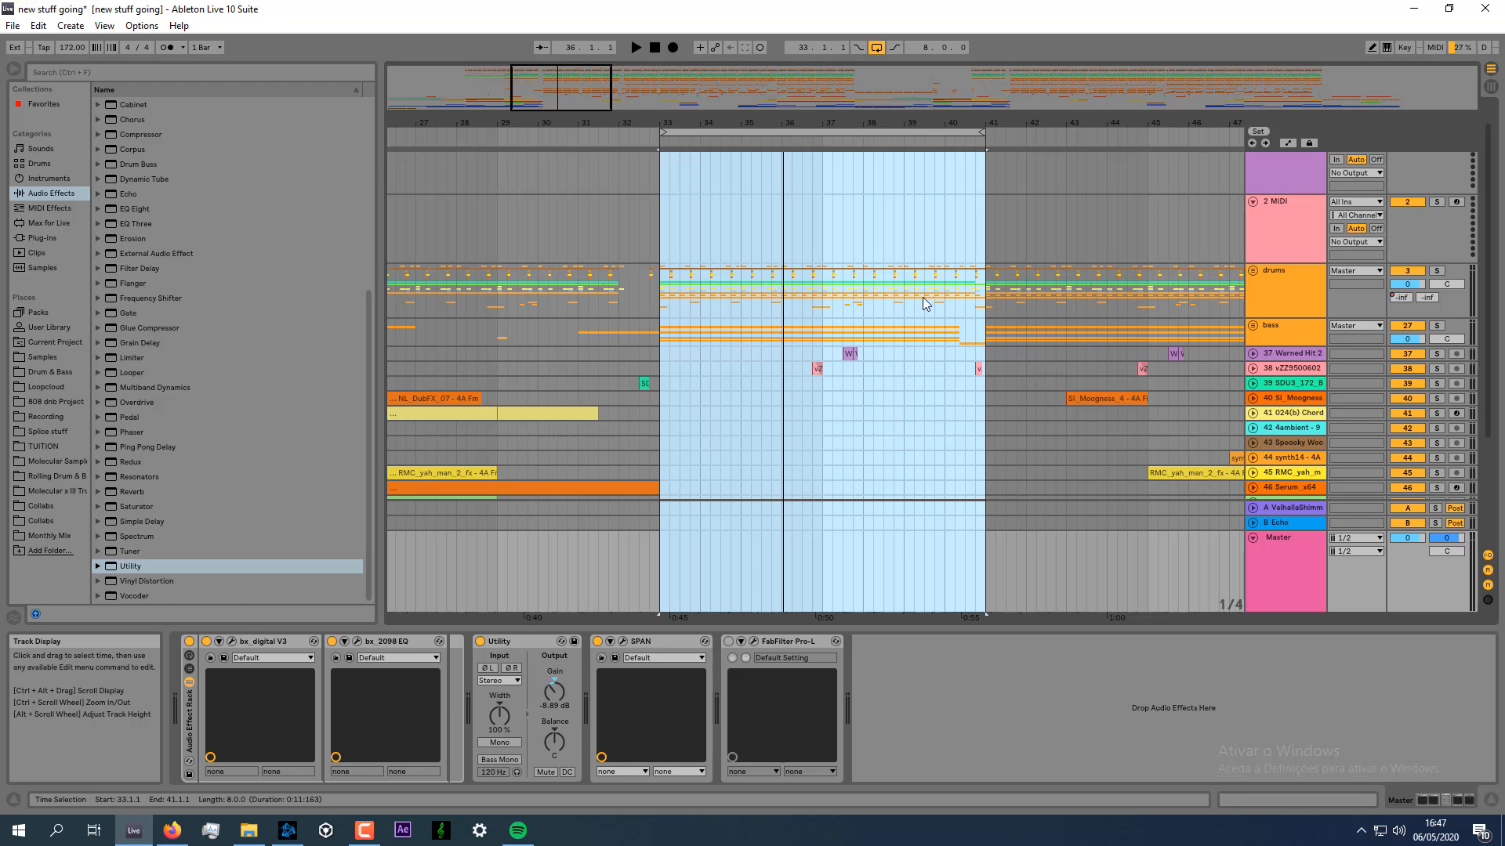
Audition bars 33 to 41 with the bass group soloed and again with the solo off.
left_click(1437, 326)
key("space")
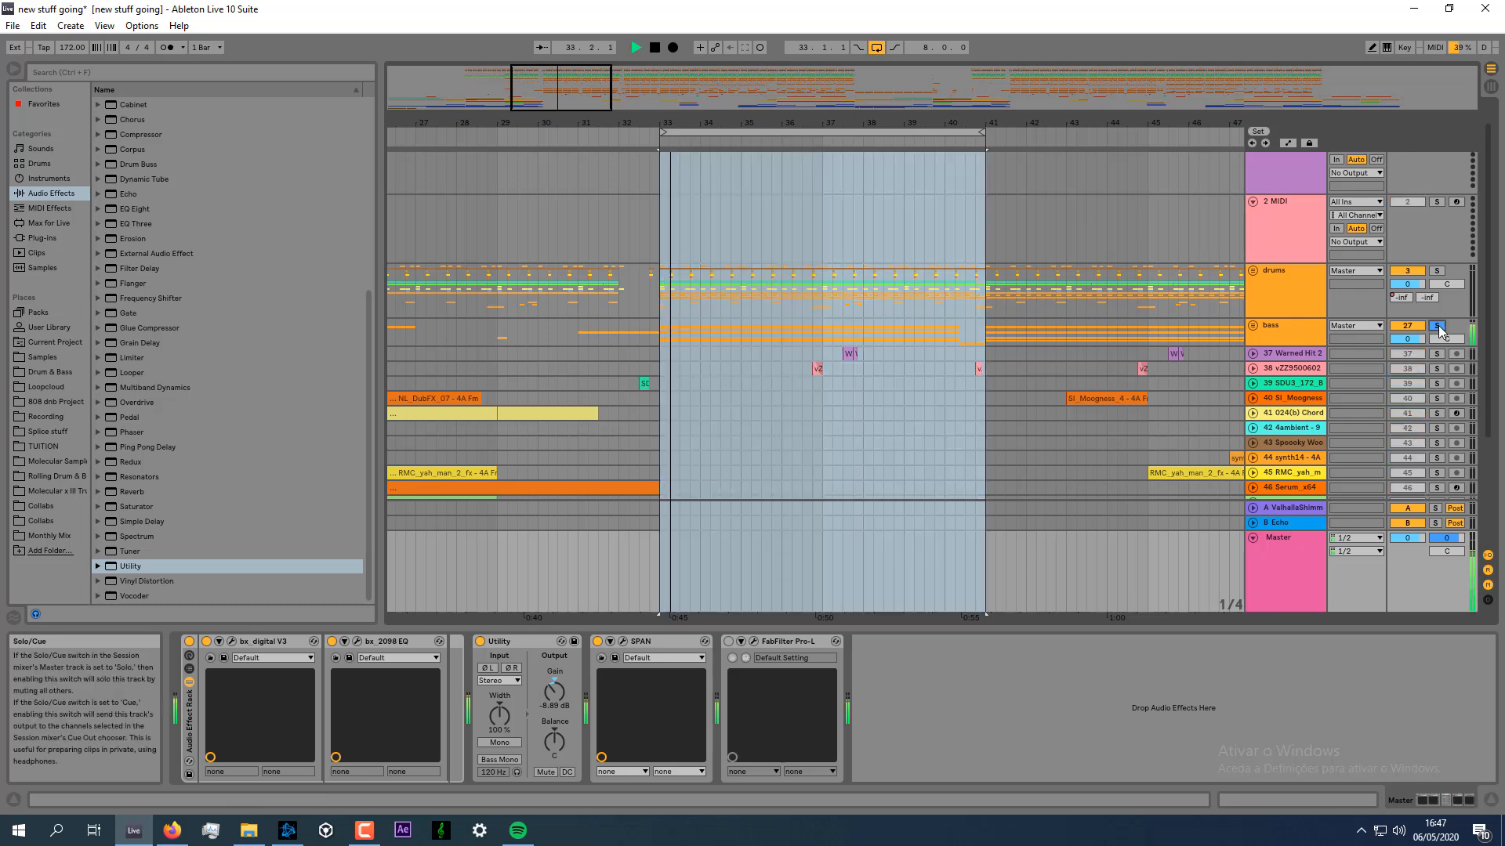
key("space")
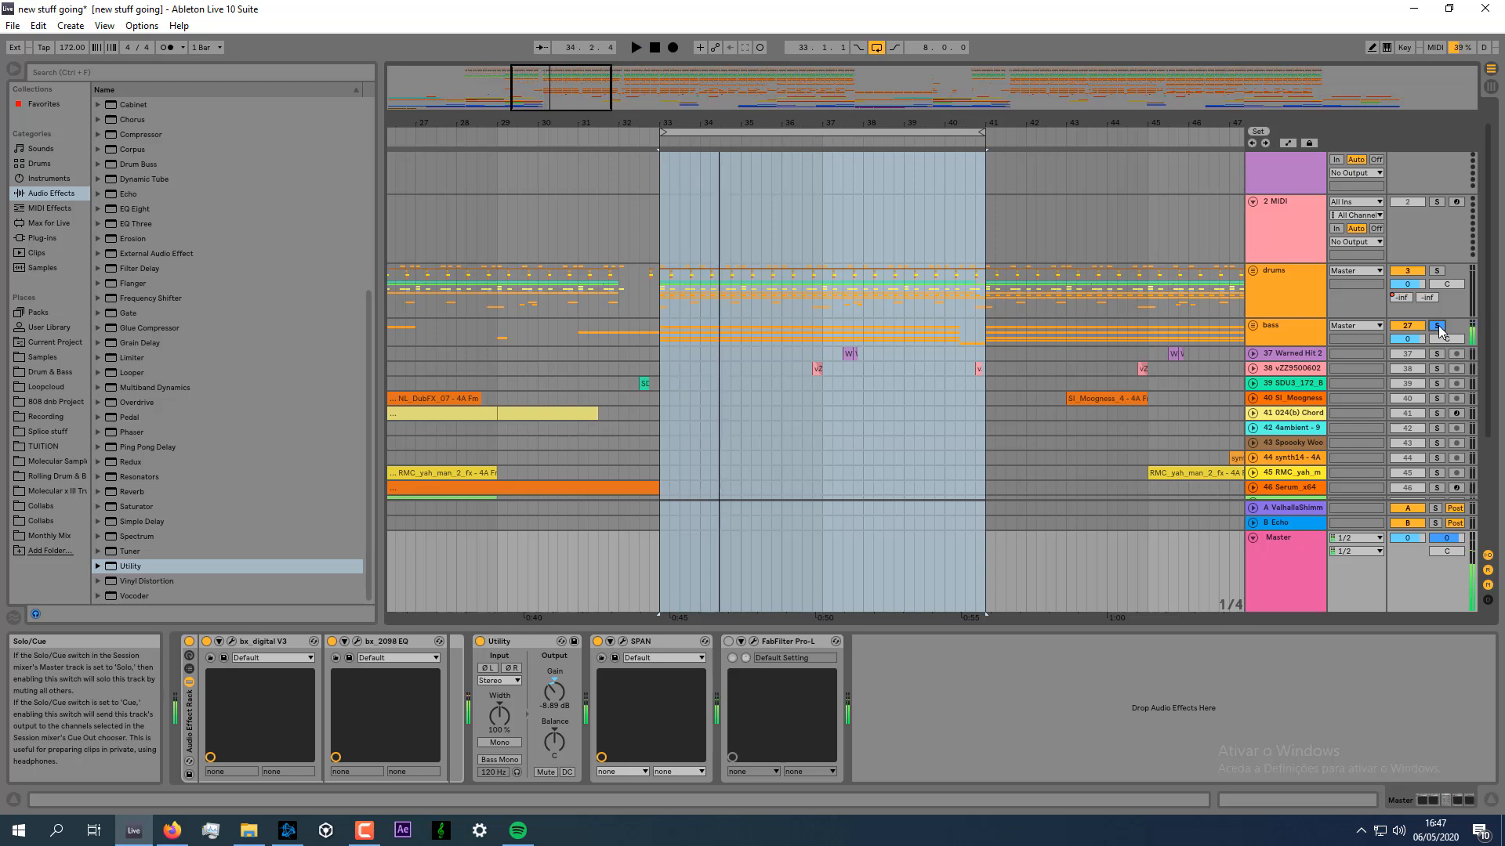
left_click(1437, 326)
key("space")
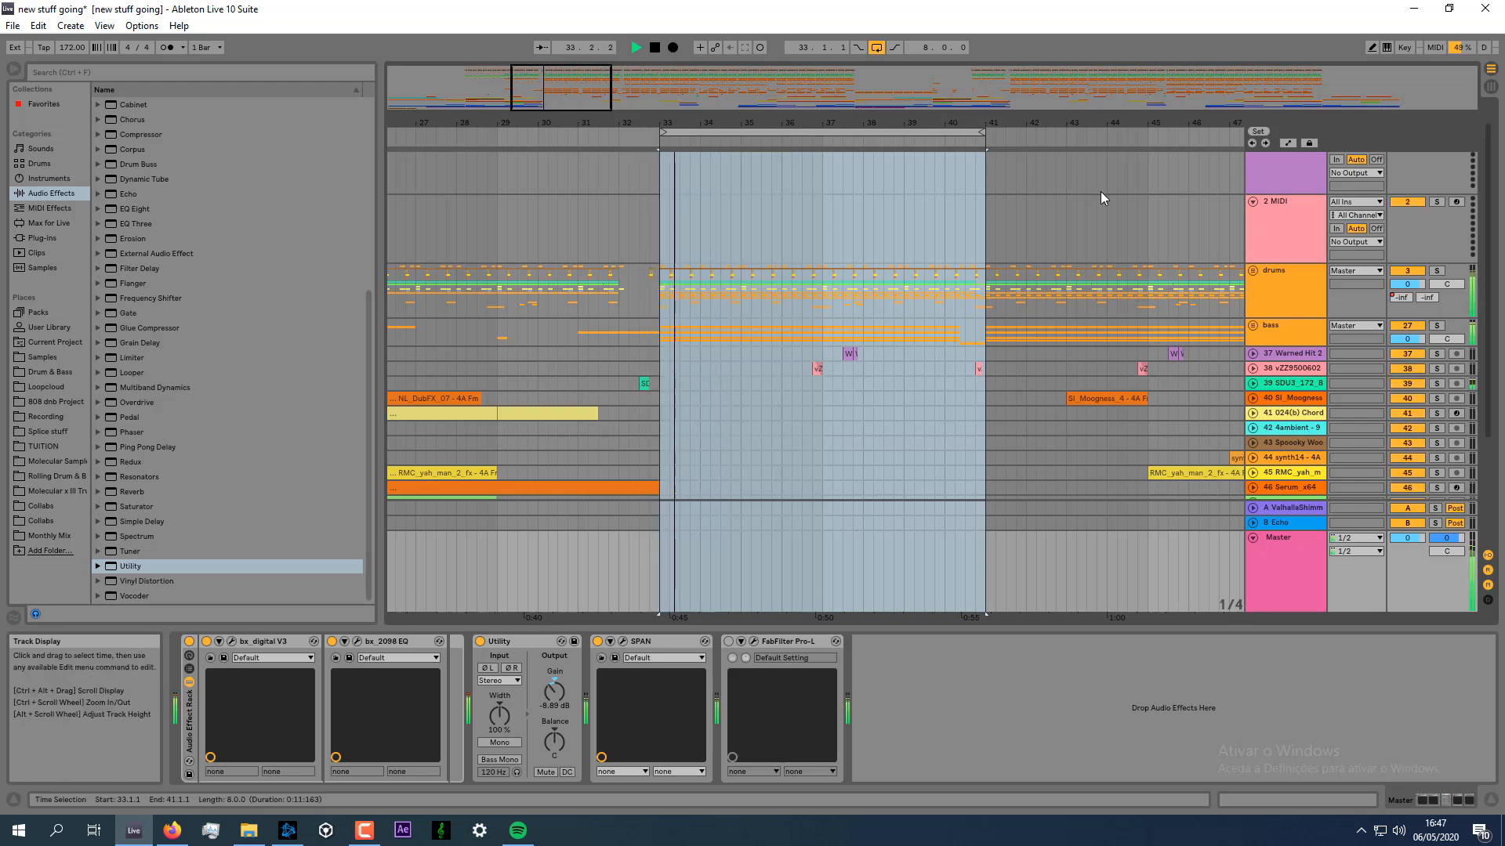
left_click(655, 51)
Unfold the drums group to show its individual tracks around bars 33 to 41.
left_click(1282, 285)
left_click(1252, 270)
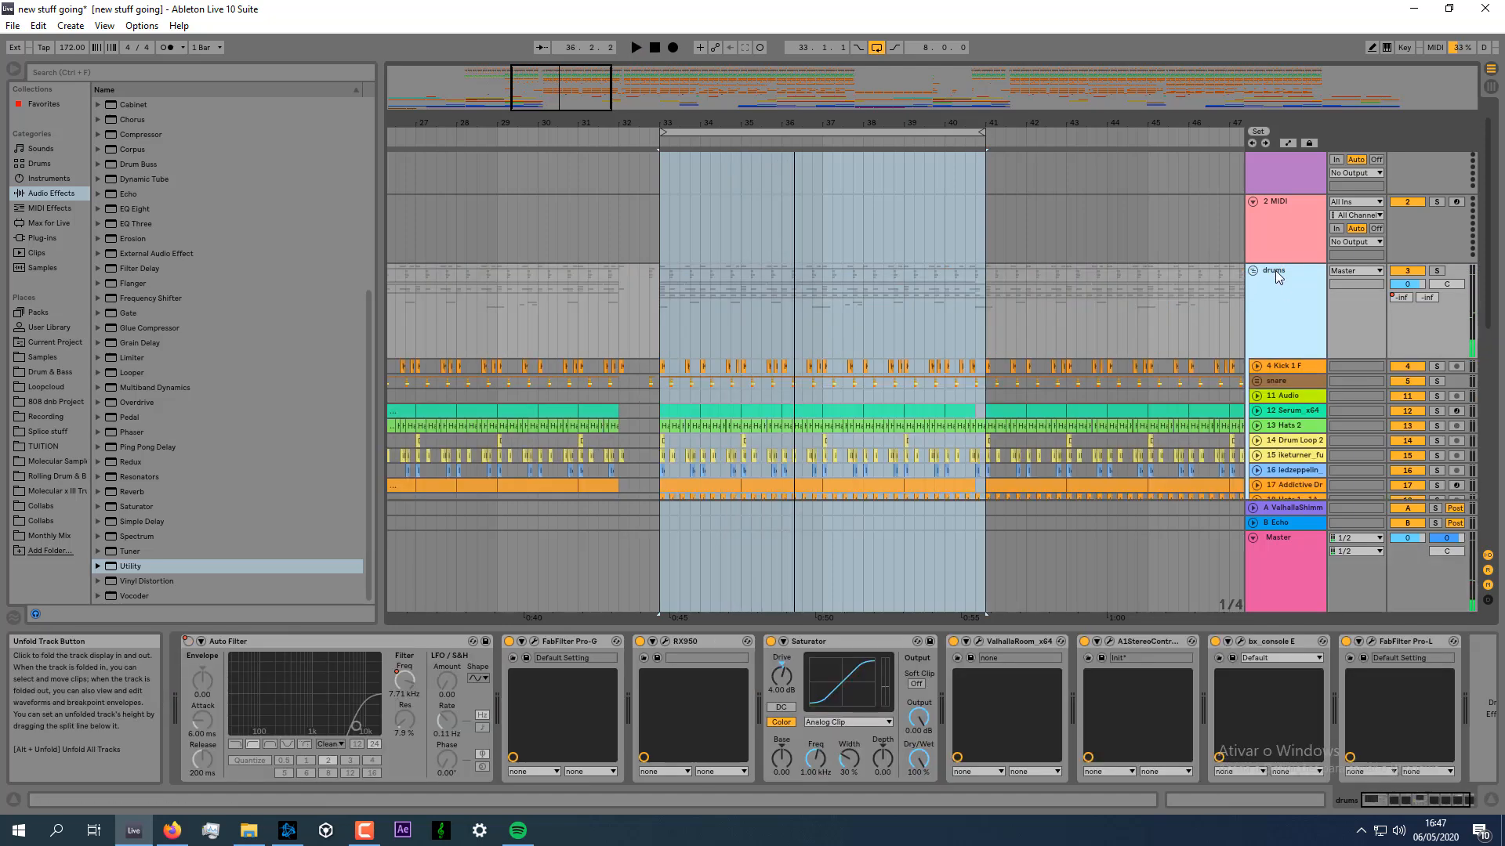
scroll(923, 320, "down", 2)
key("z")
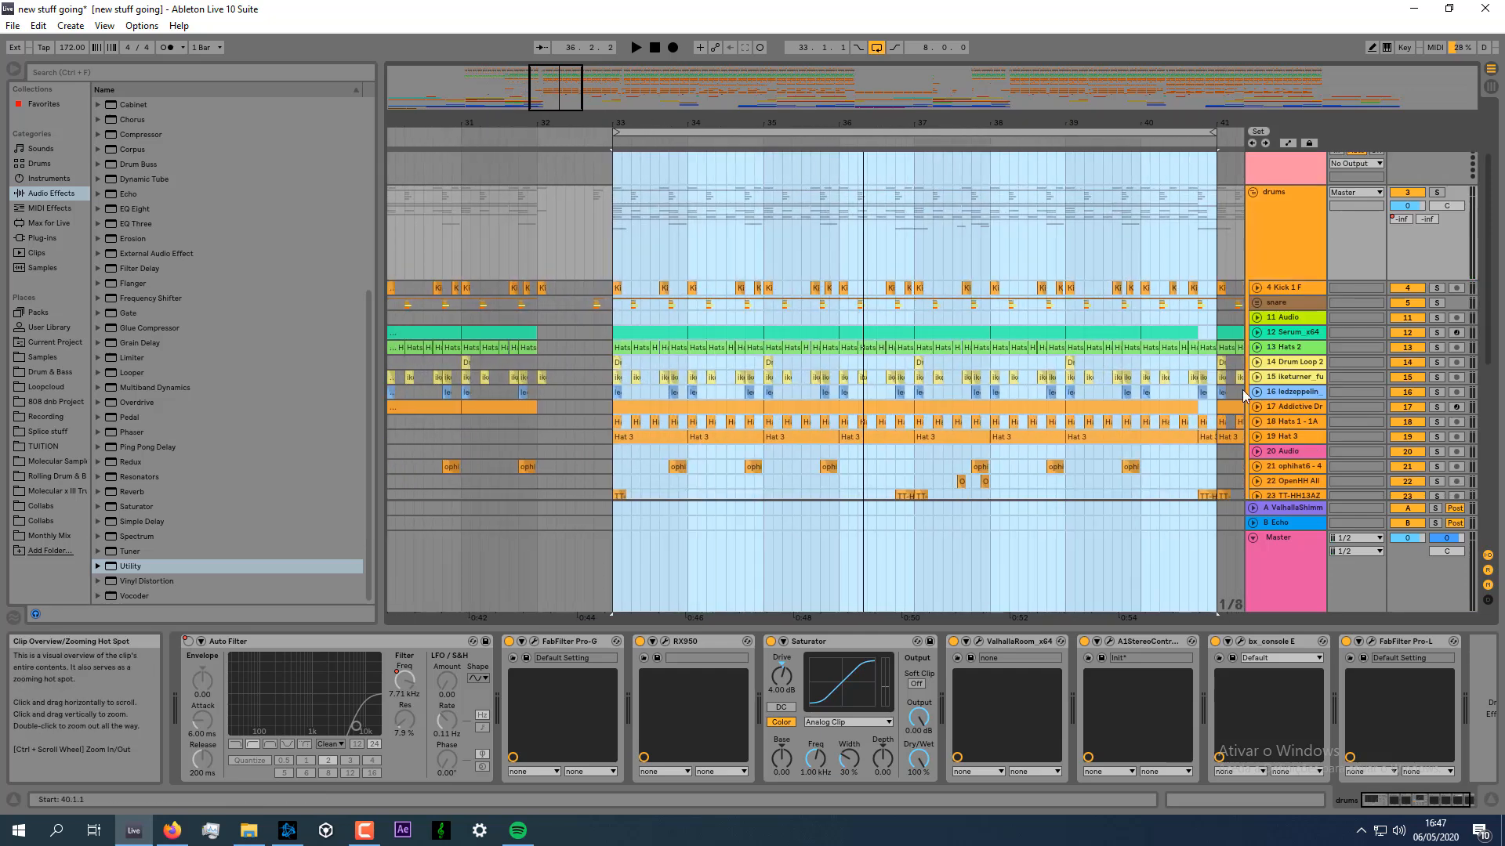
Solo the snare group and audition it from bar 33.
left_click(1285, 302)
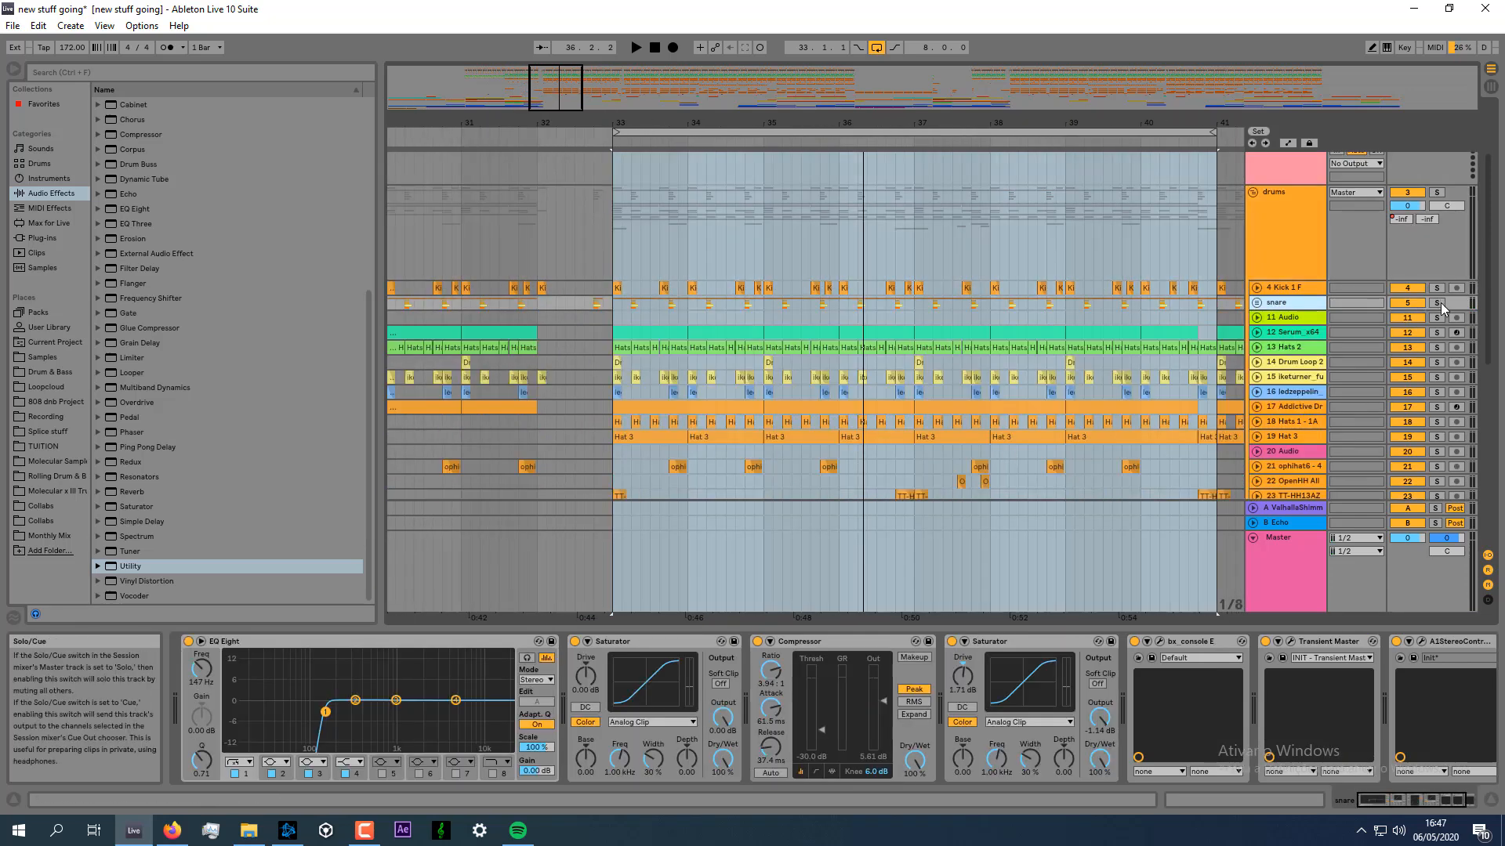
left_click(1439, 303)
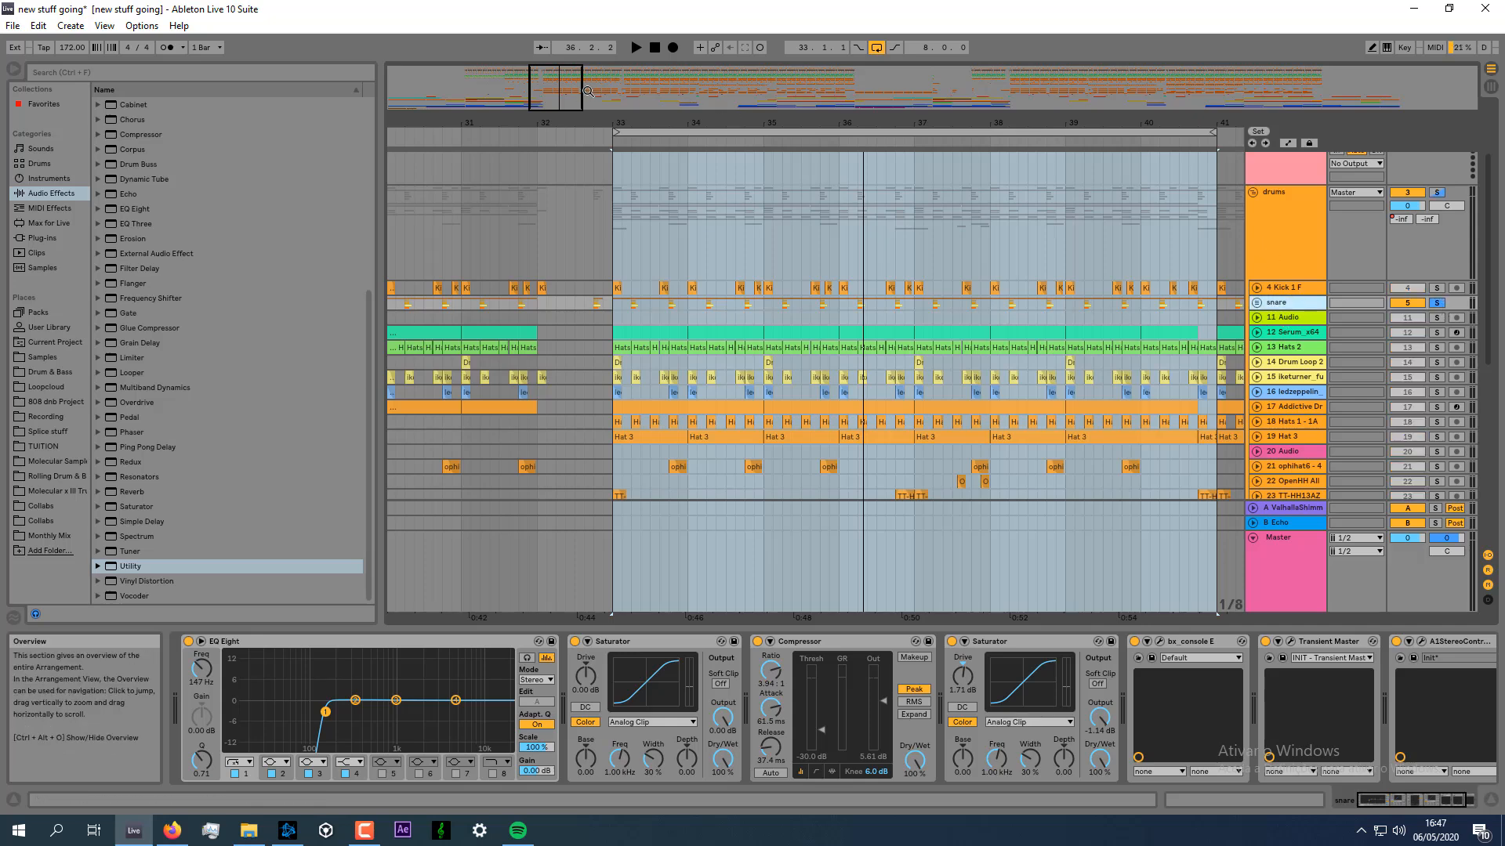
left_click_drag(611, 124, 580, 124)
left_click(610, 131)
key("space")
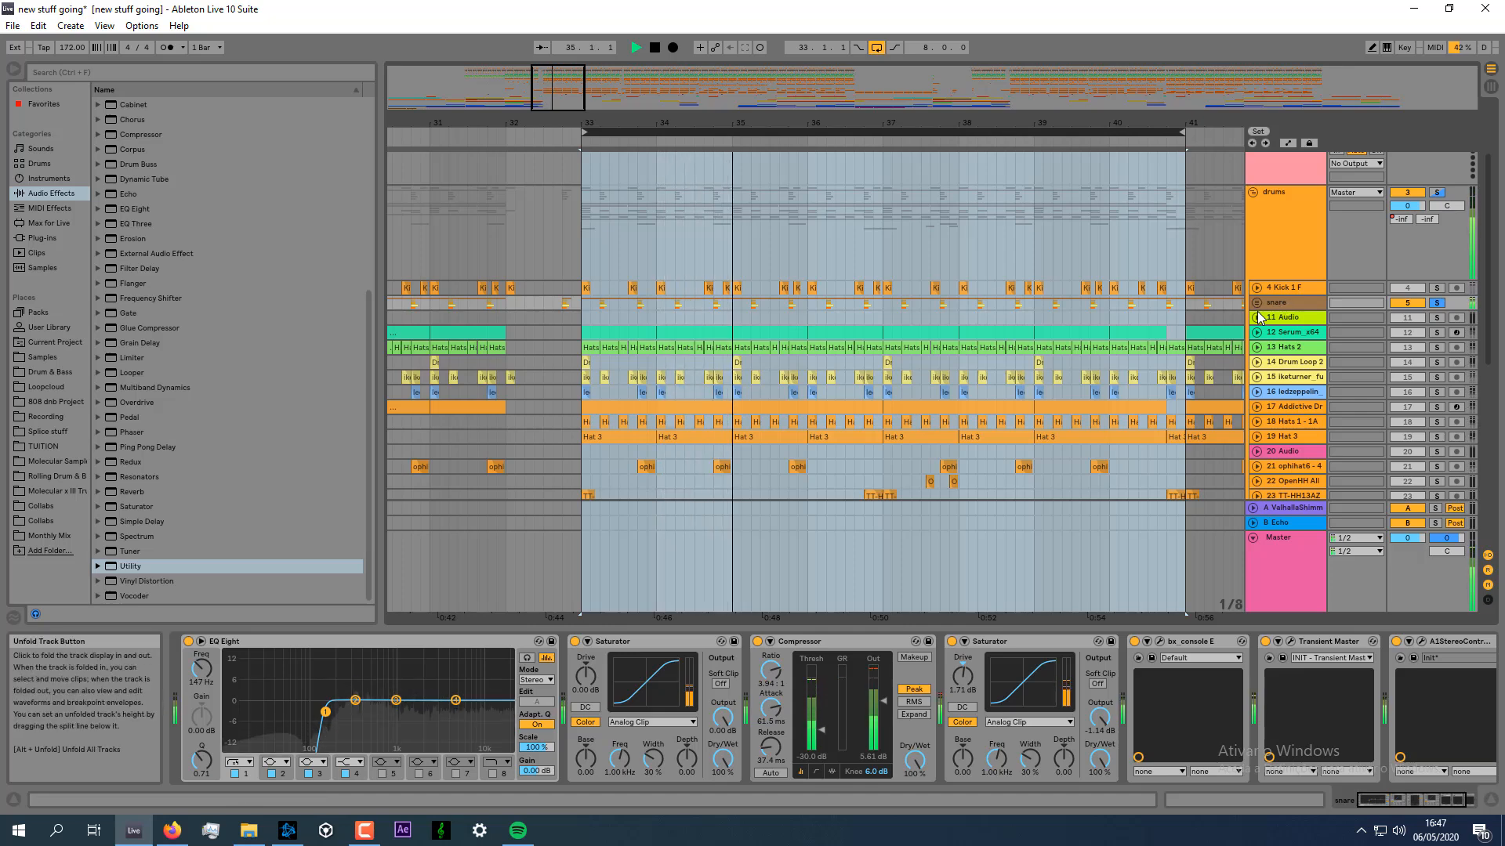
key("space")
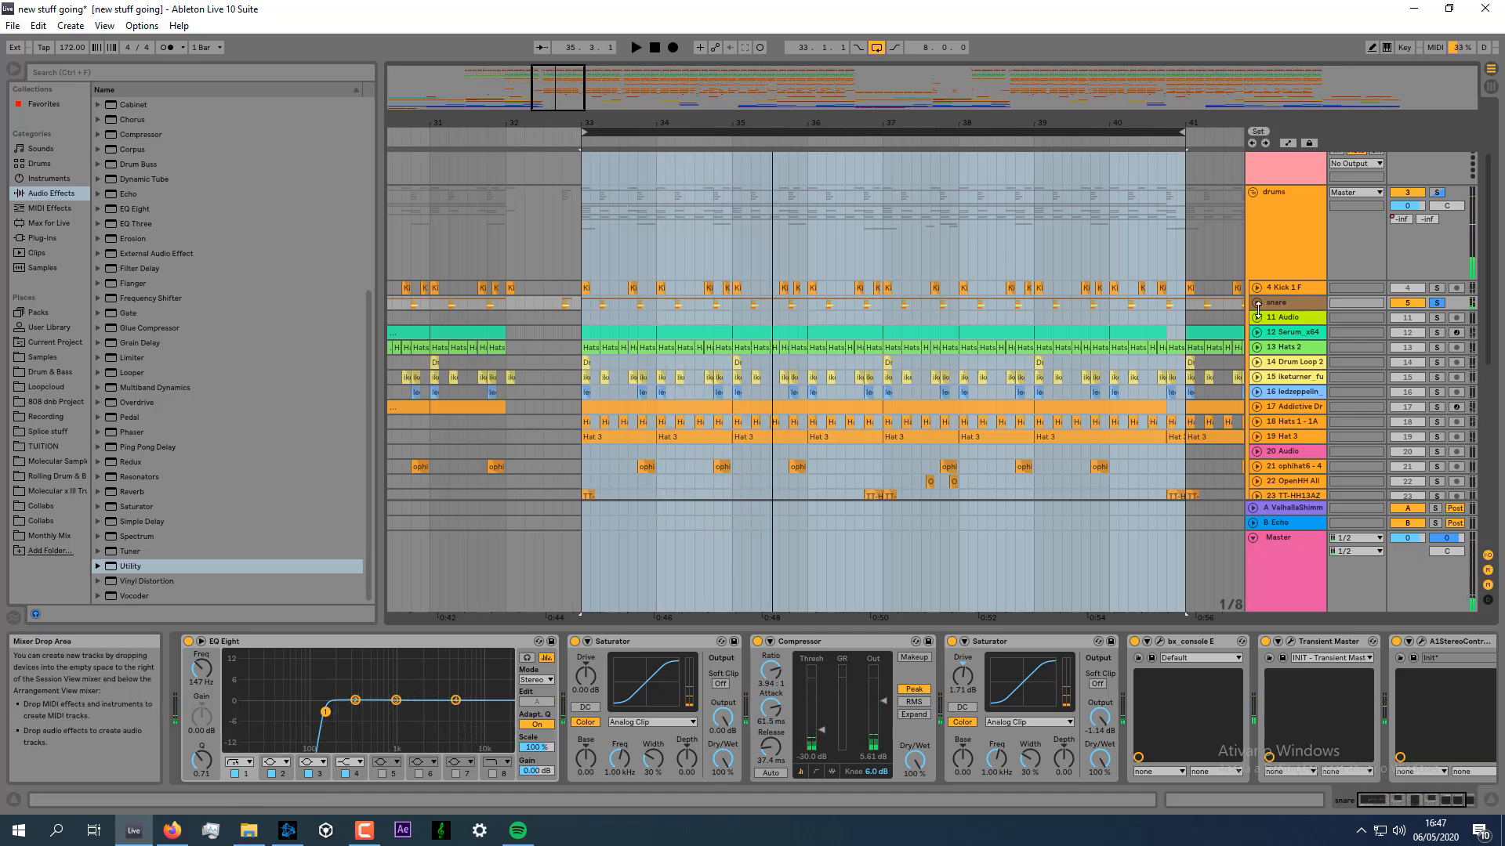
Examine the tracks inside the snare group and the effect chains on the Hats 2 track, drums group and snare group.
left_click(1259, 306)
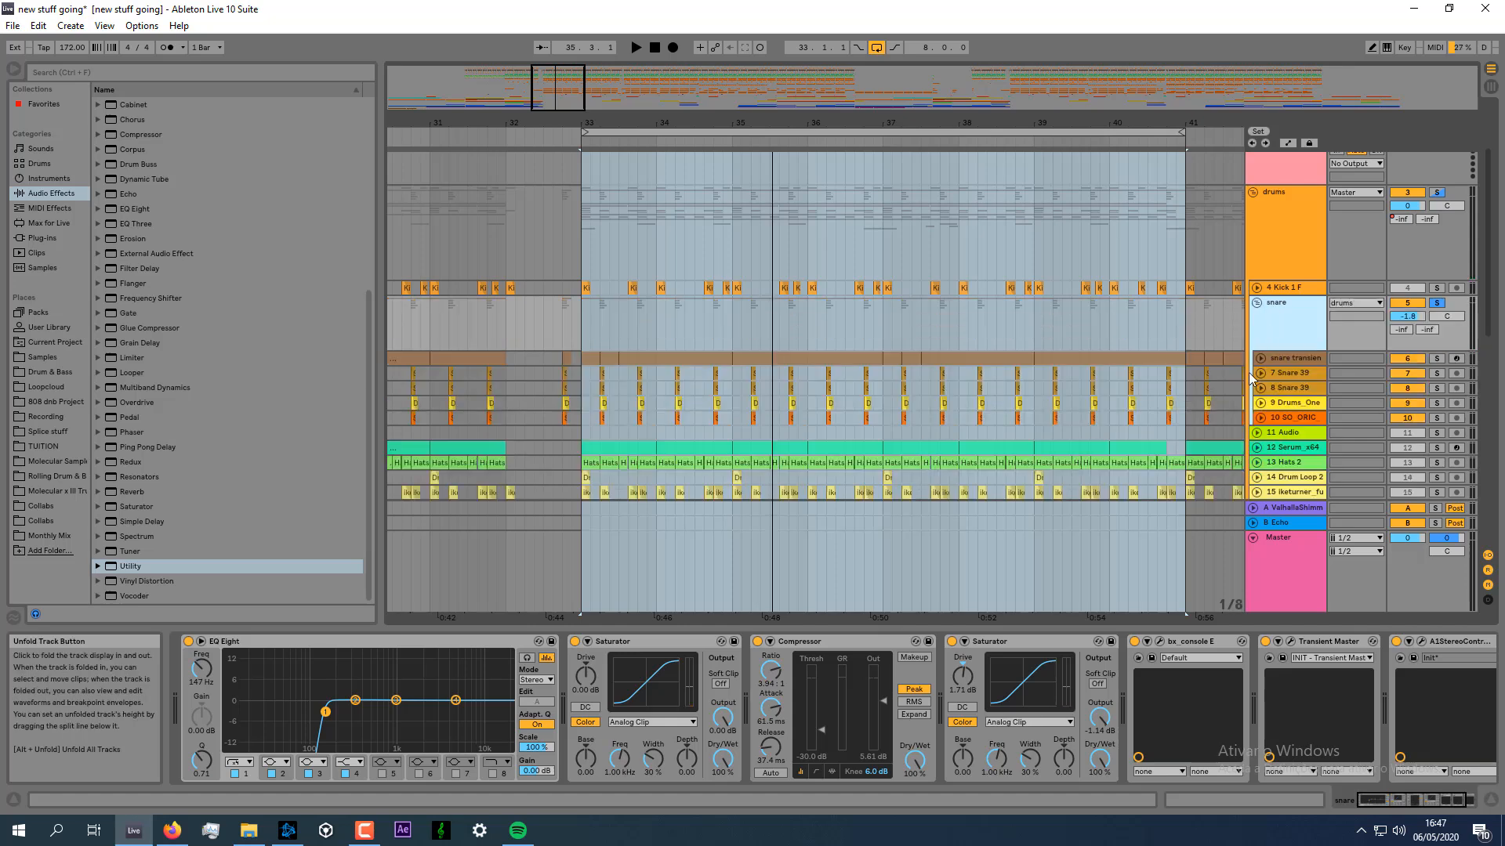
left_click(1256, 303)
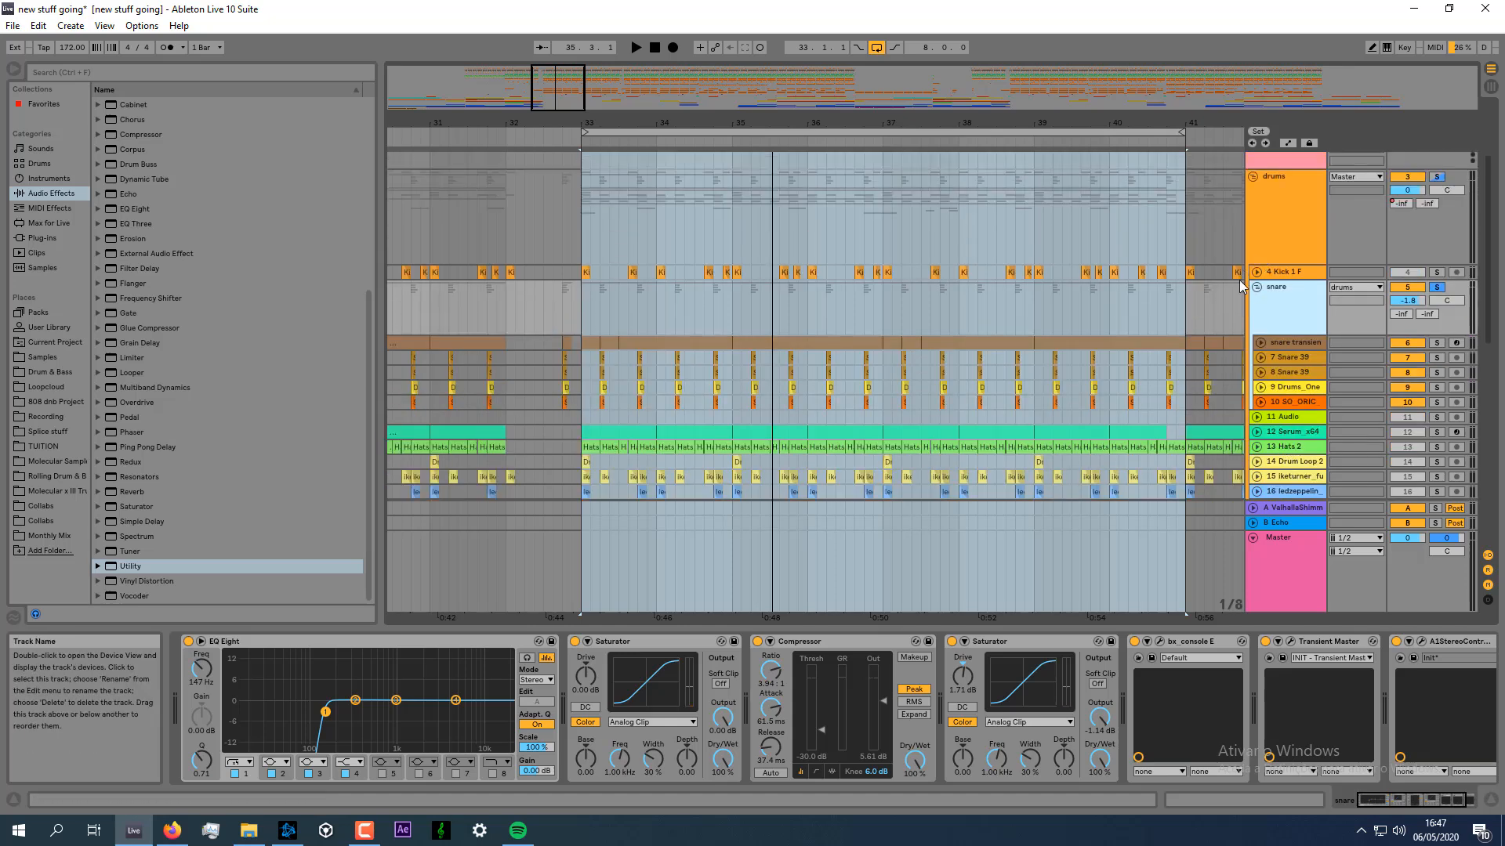
left_click(1256, 287)
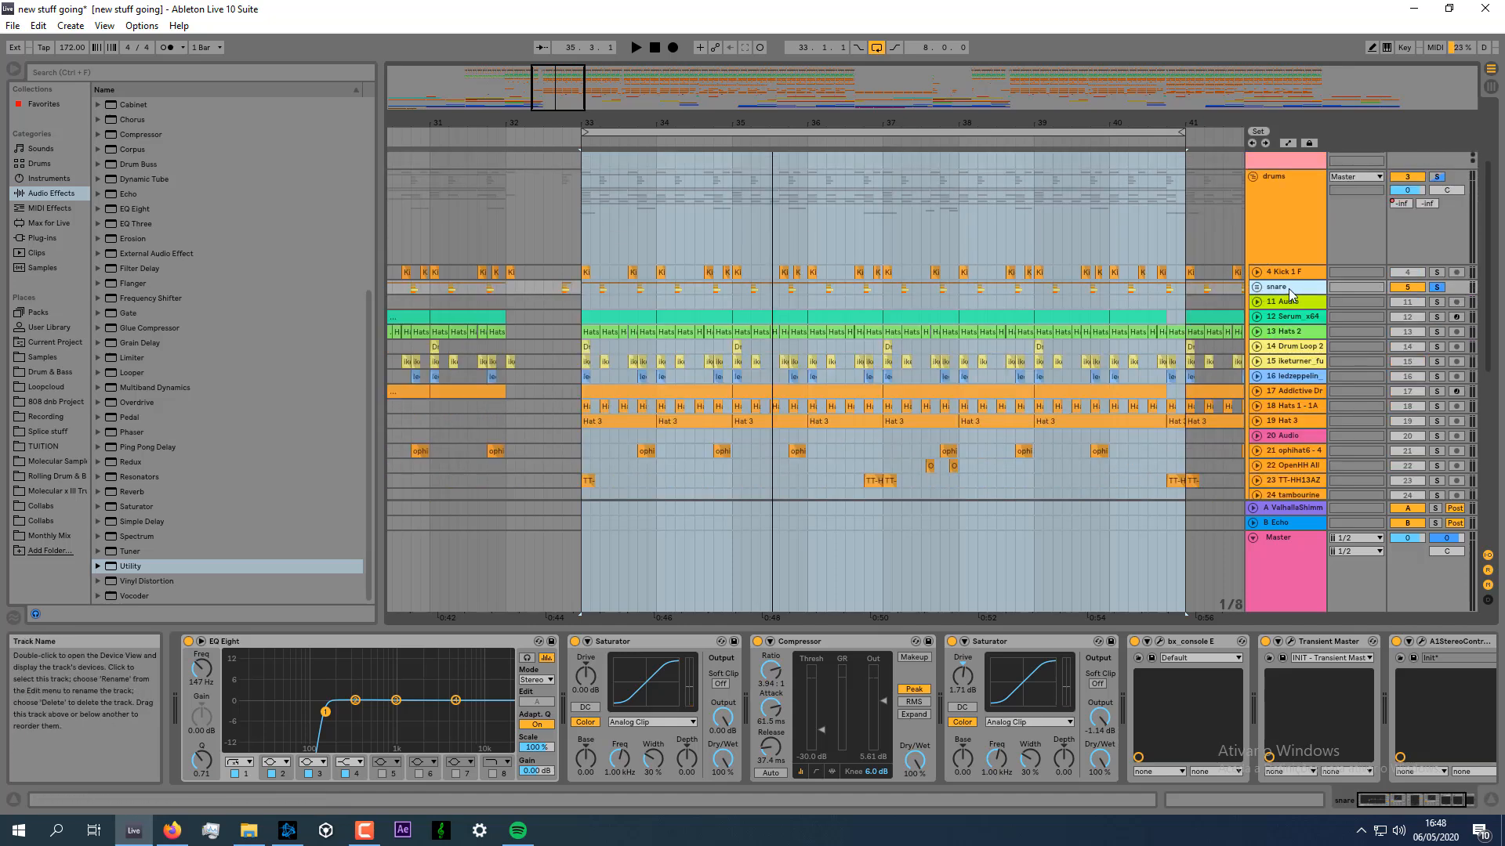
left_click(1291, 336)
left_click(1257, 333)
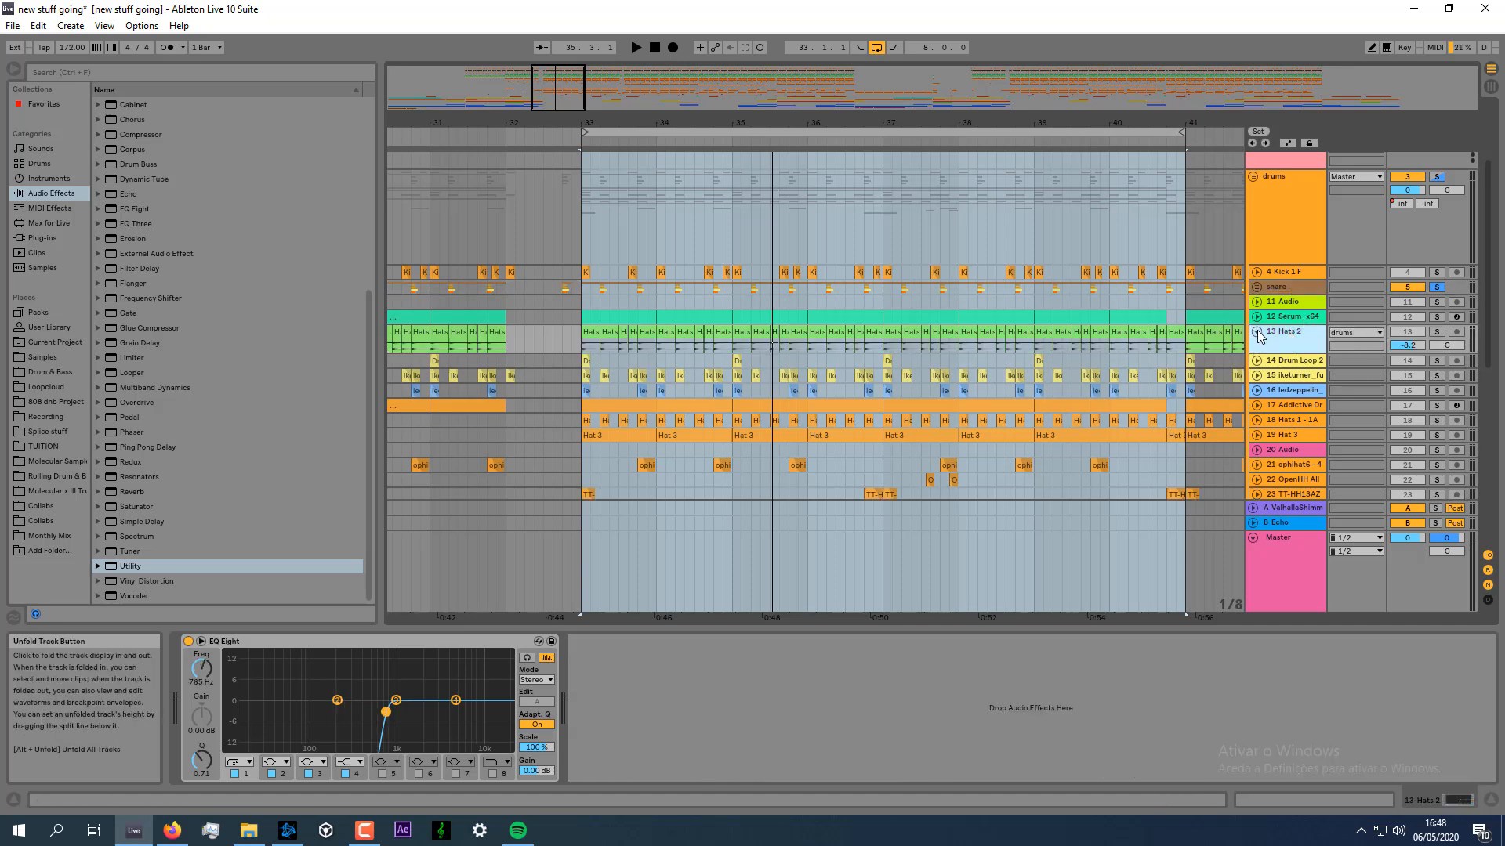
left_click(1257, 332)
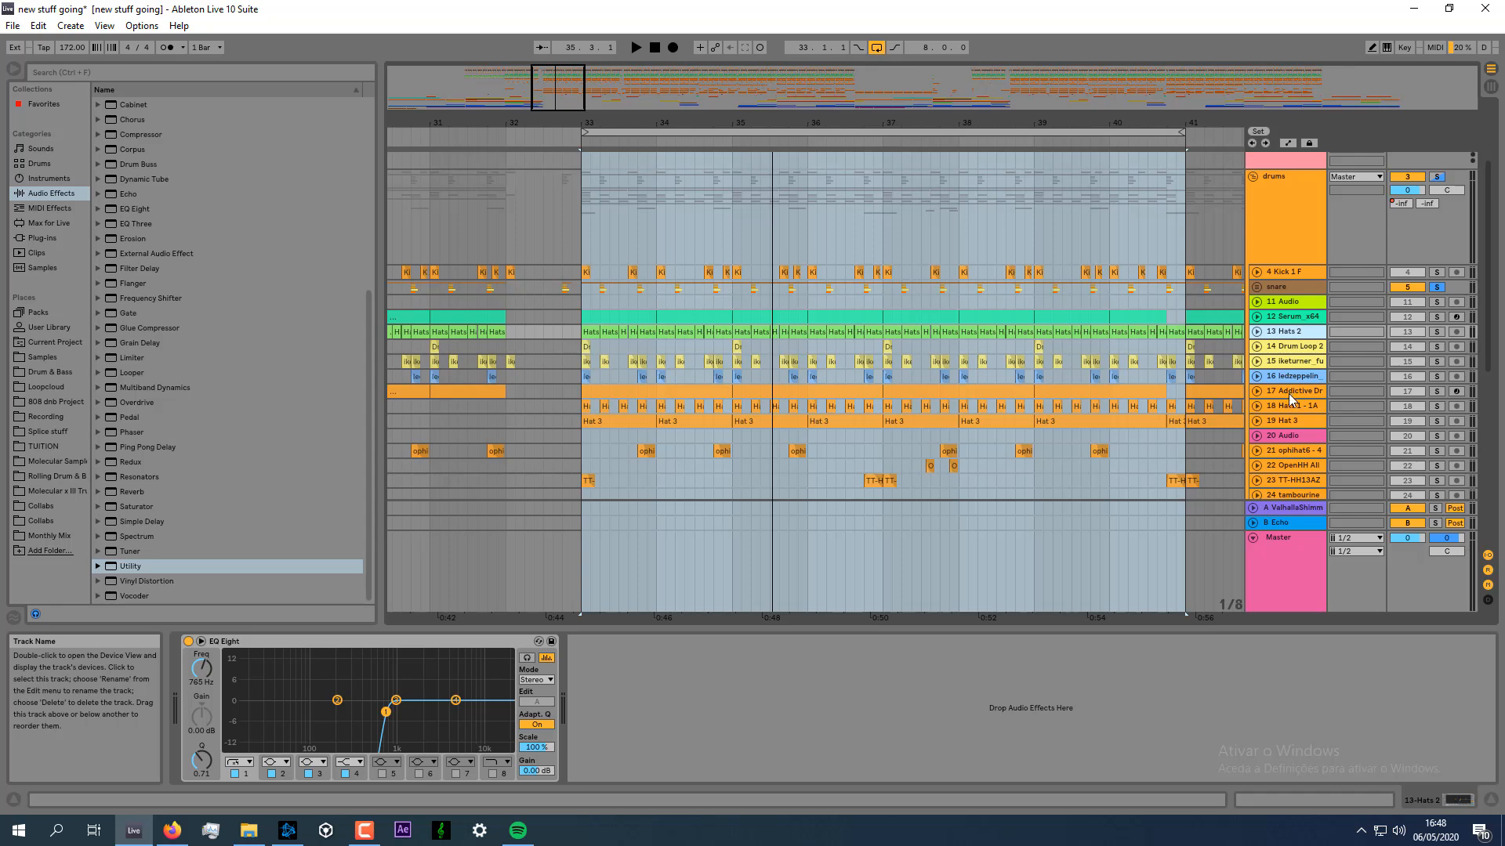
left_click(1277, 246)
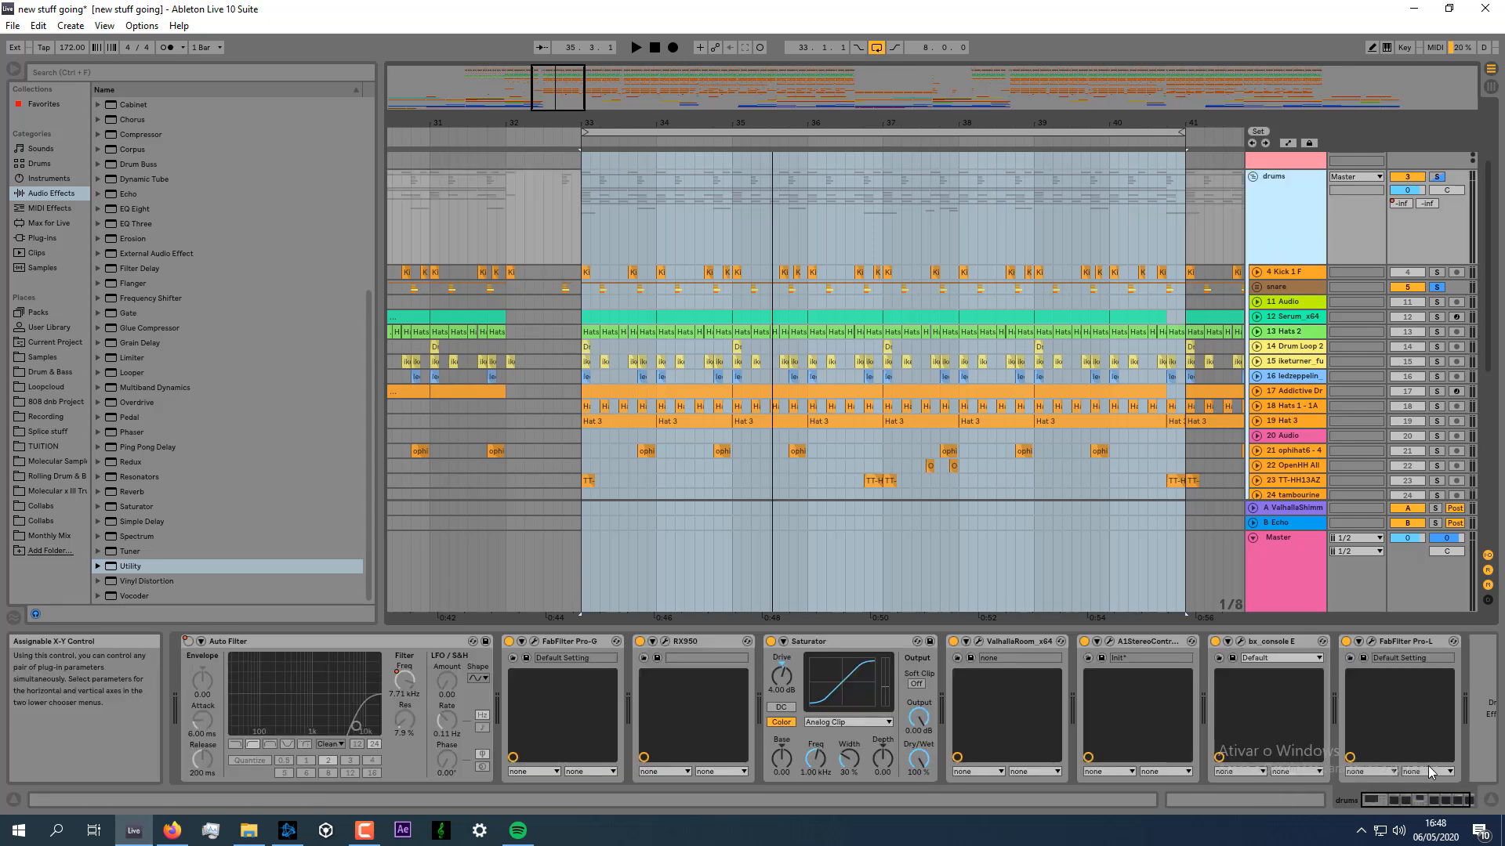
left_click(1284, 287)
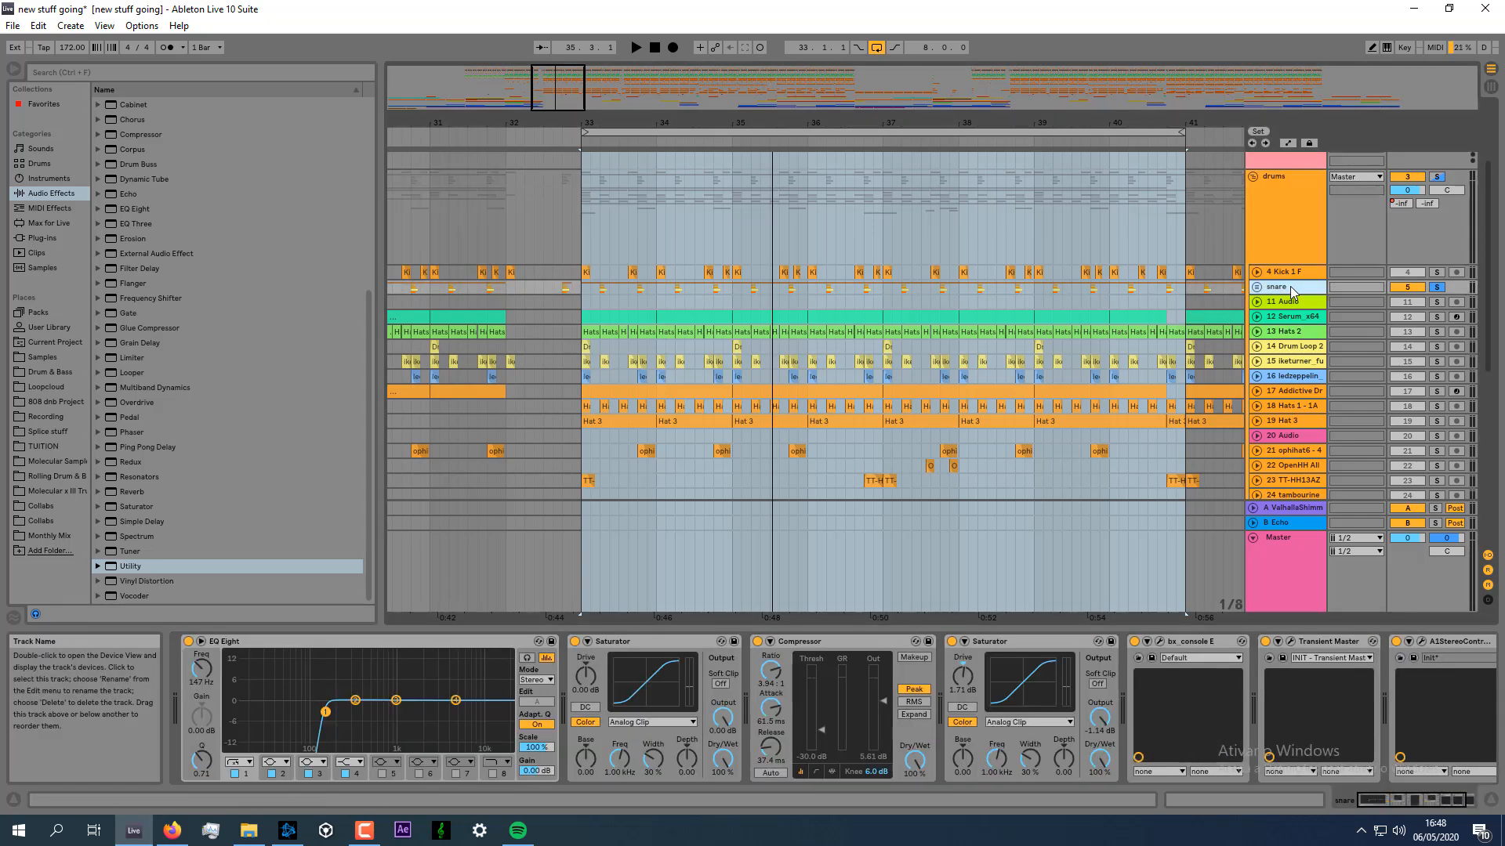
Group the drums group's effects from FabFilter Pro-G to FabFilter Pro-L into an Audio Effect Rack and bypass the rack.
left_click(1294, 234)
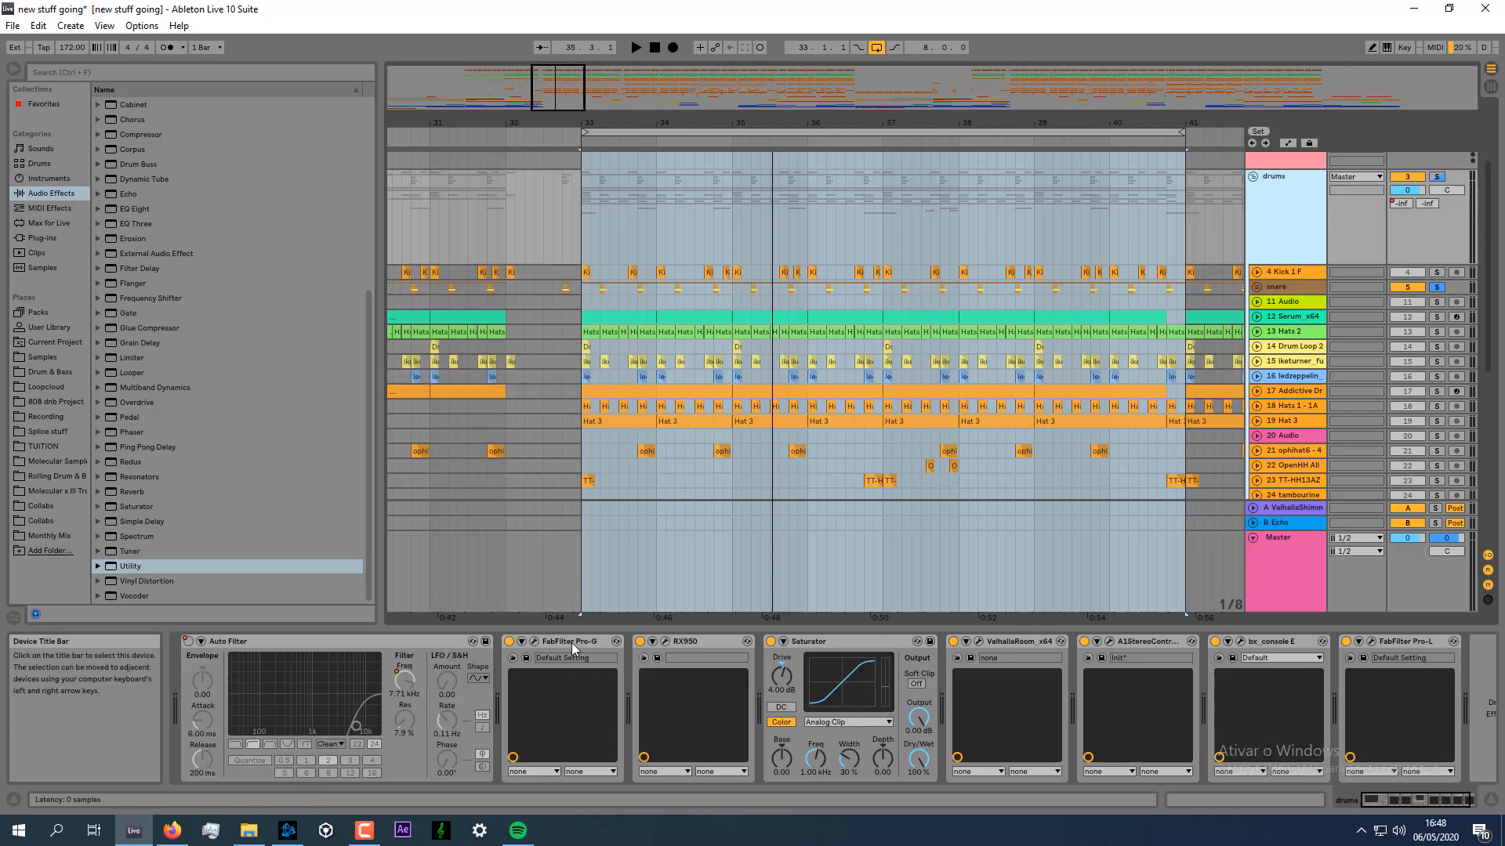
key("ctrl+g")
left_click(509, 641)
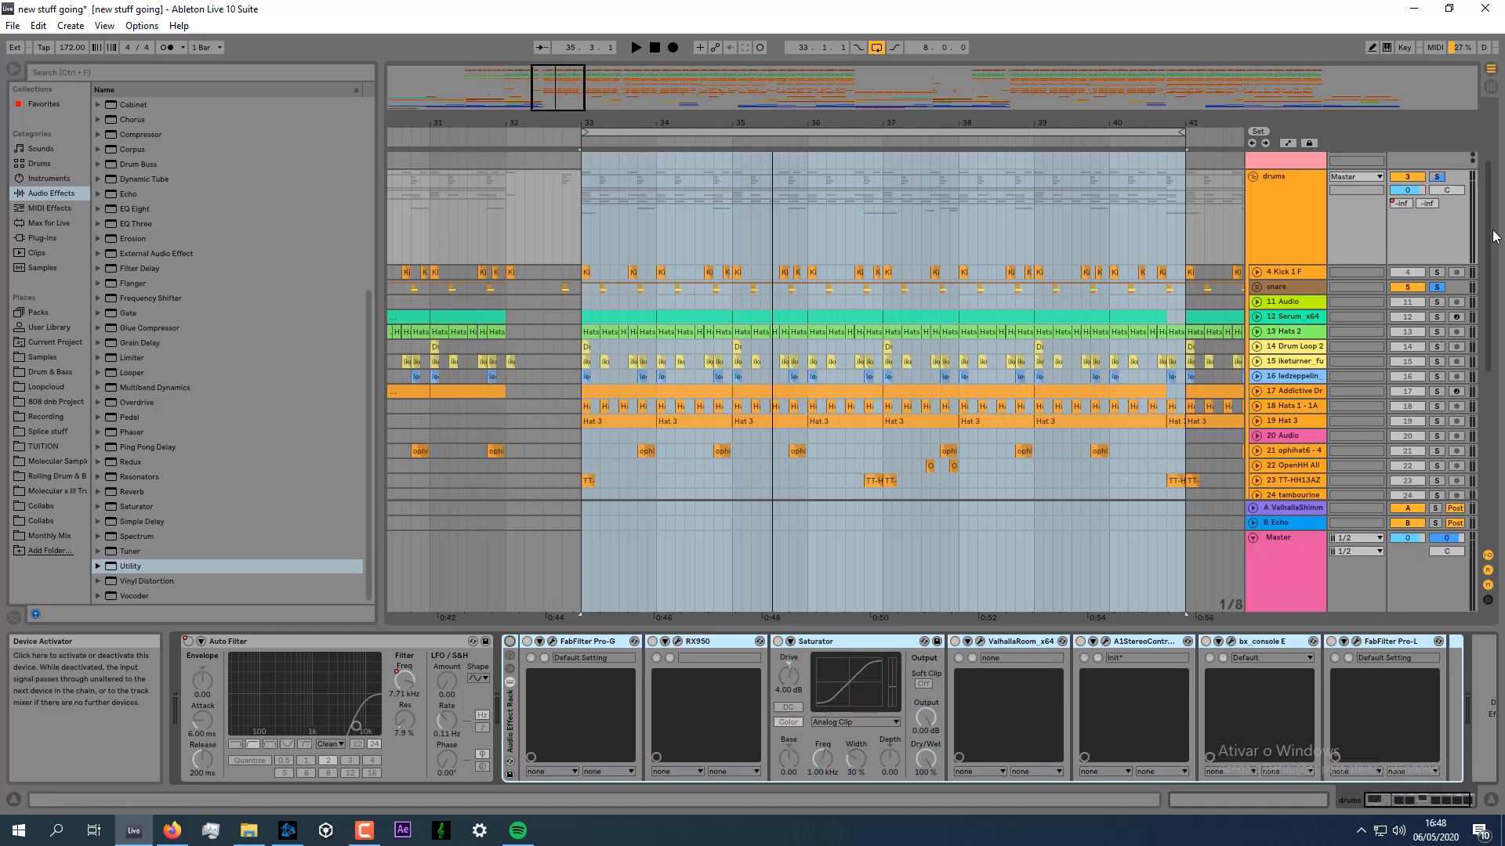
Play the soloed snare and compare its sound with the drums group's effect rack enabled and bypassed.
key("space")
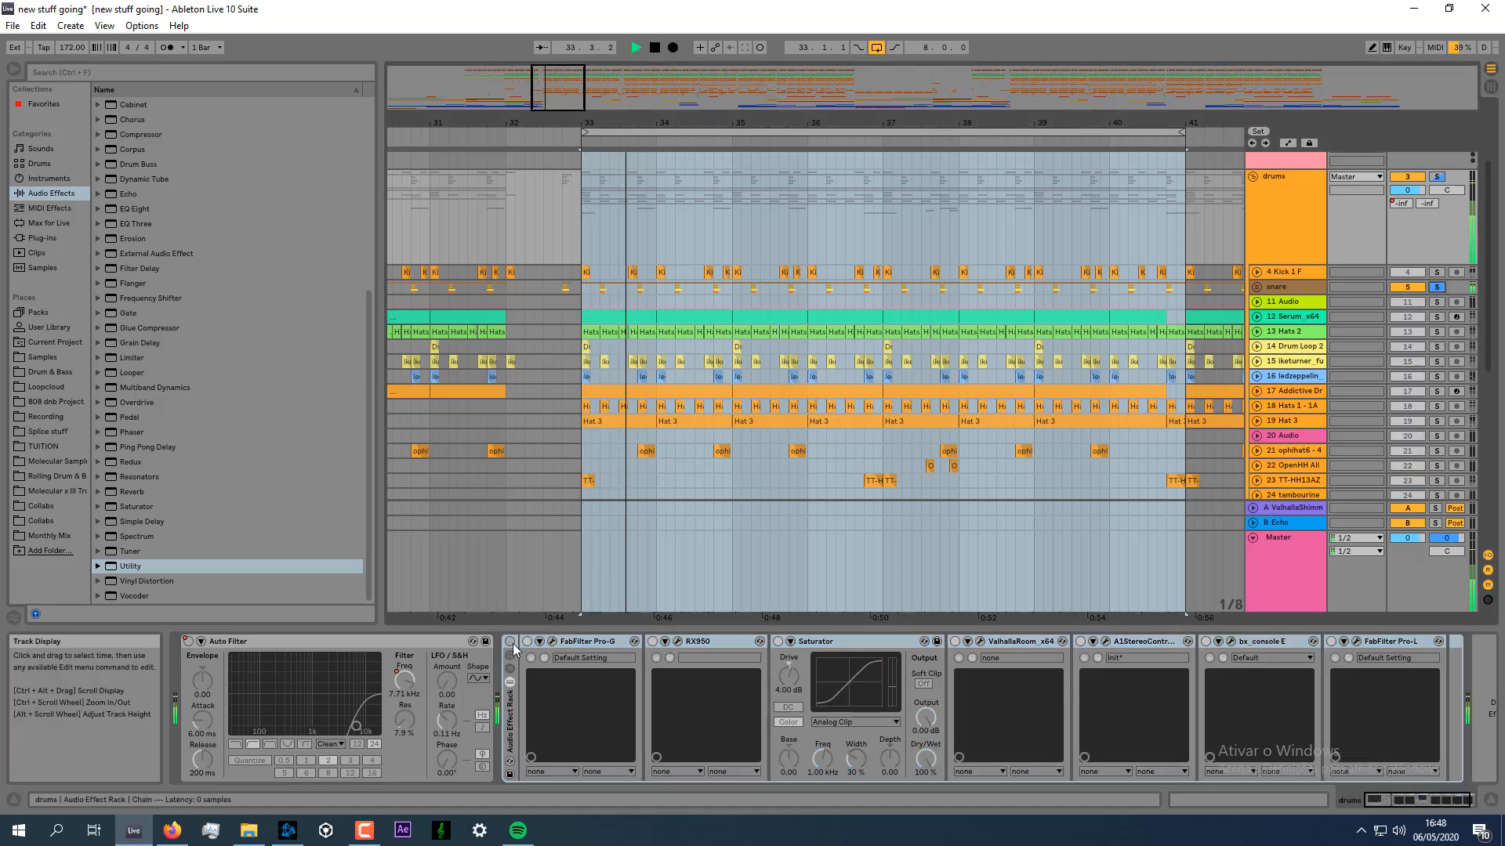
left_click(509, 642)
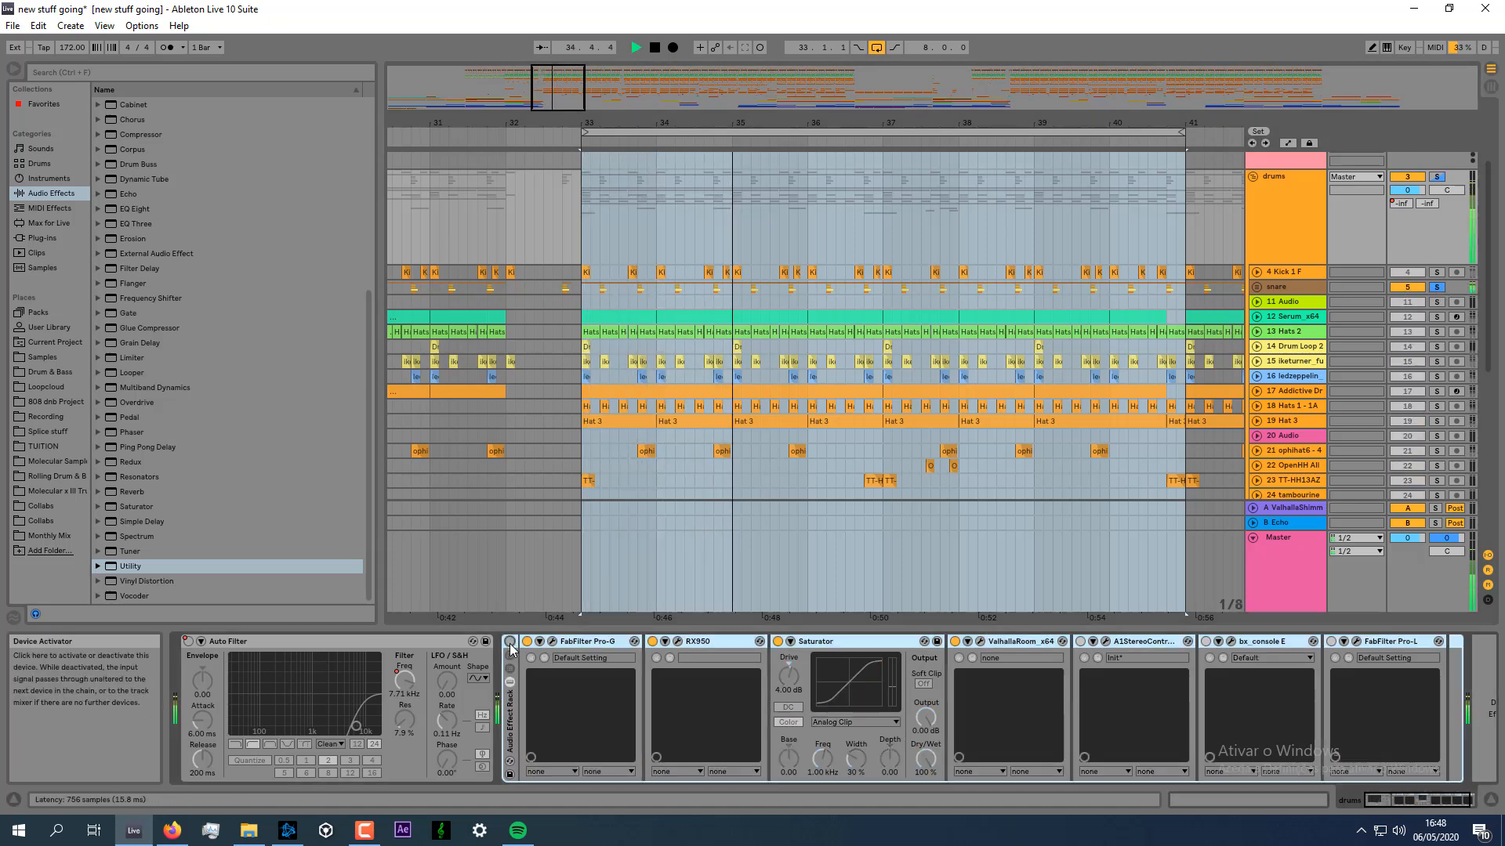
left_click(509, 642)
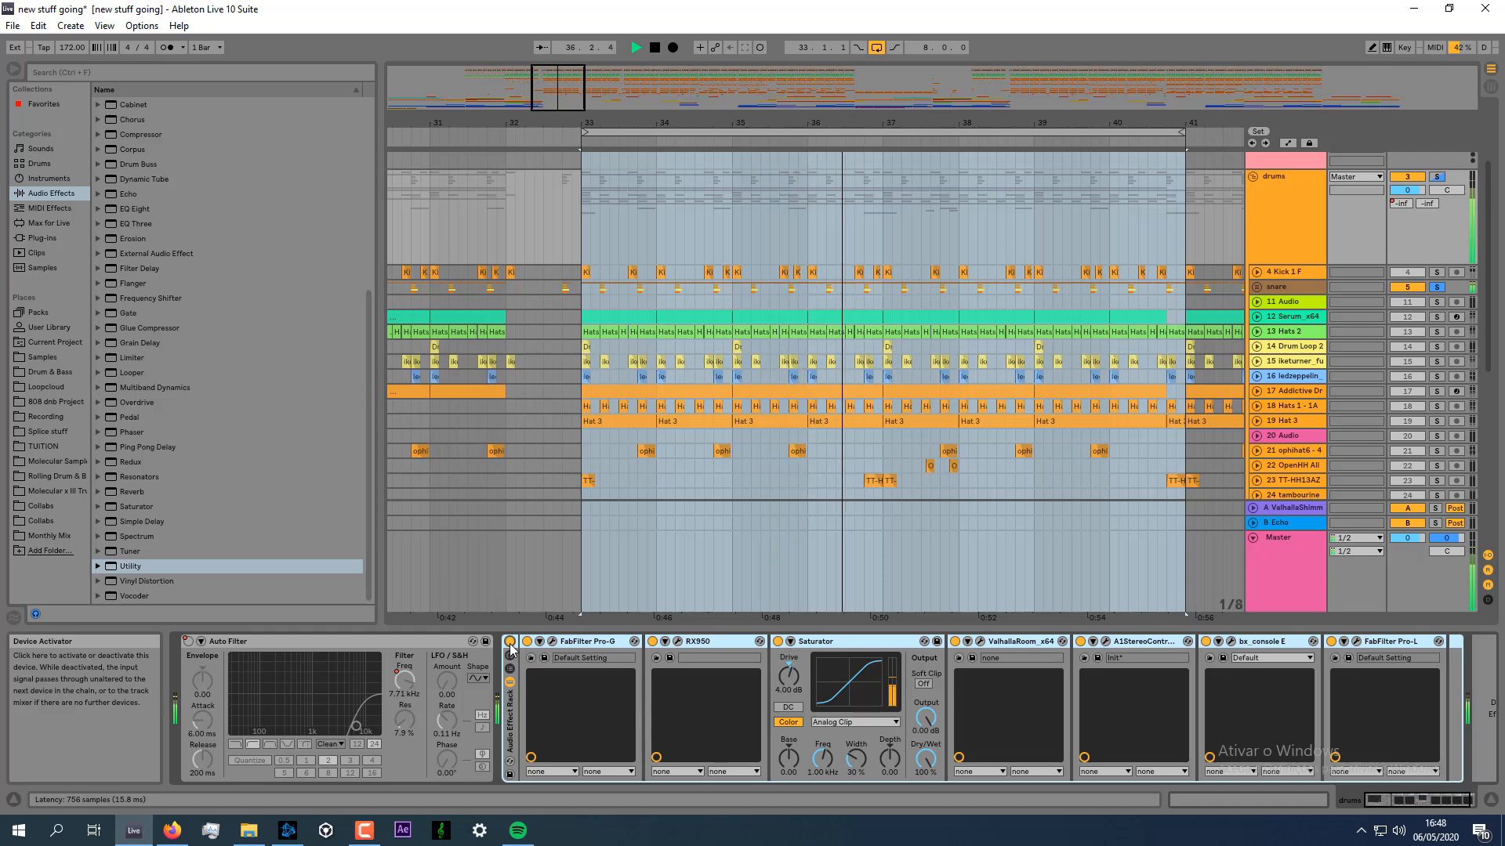
key("space")
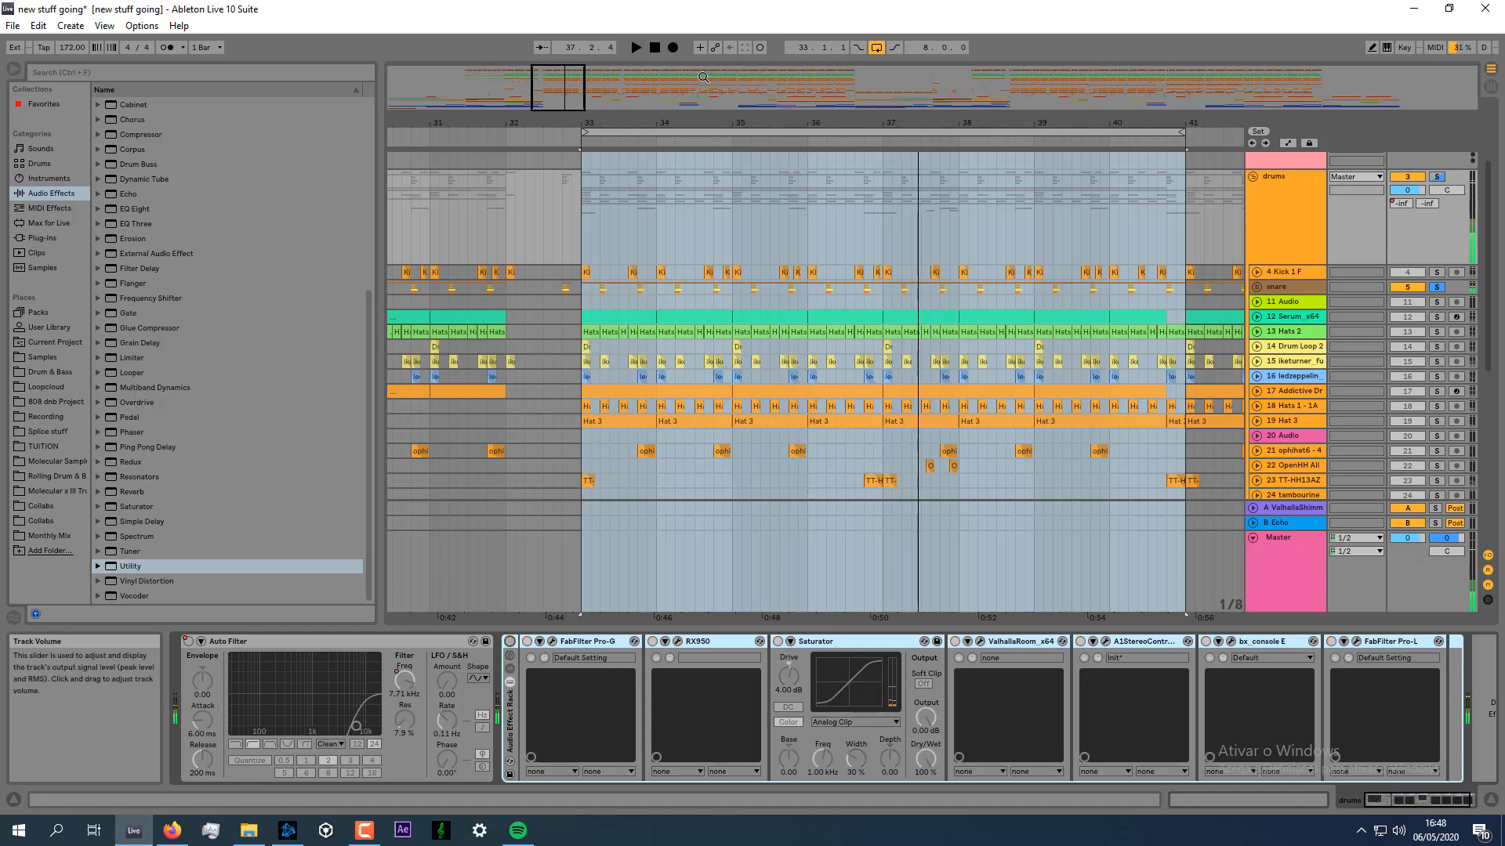
Unfold the snare group and review the device chains on the drums group, snare group and snare transient track.
mouse_move(559, 87)
left_mouse_down()
mouse_move(561, 108)
mouse_move(564, 97)
left_mouse_up()
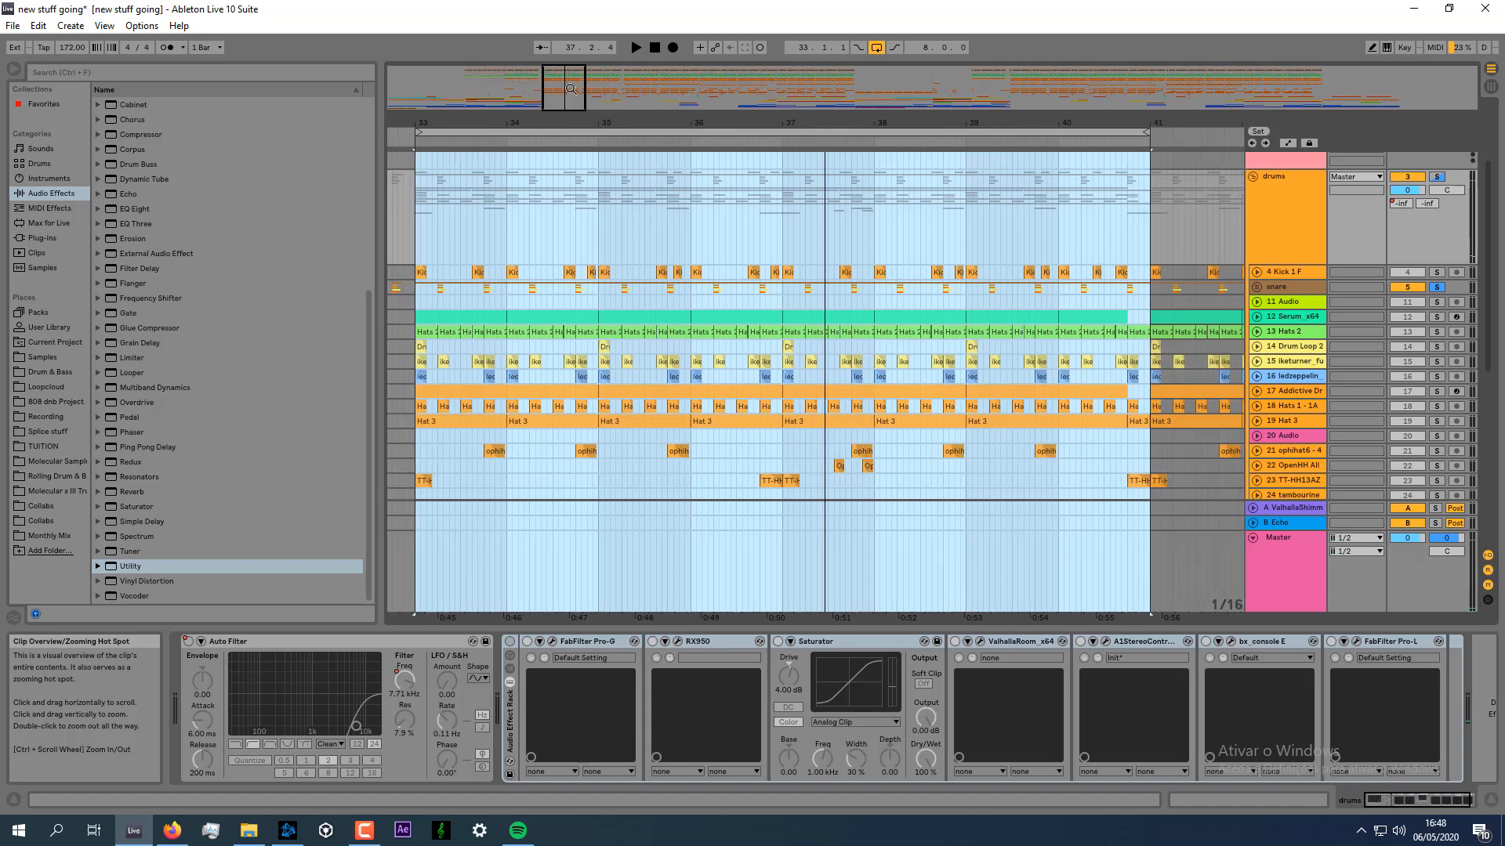
left_click(1257, 287)
left_click(1271, 208)
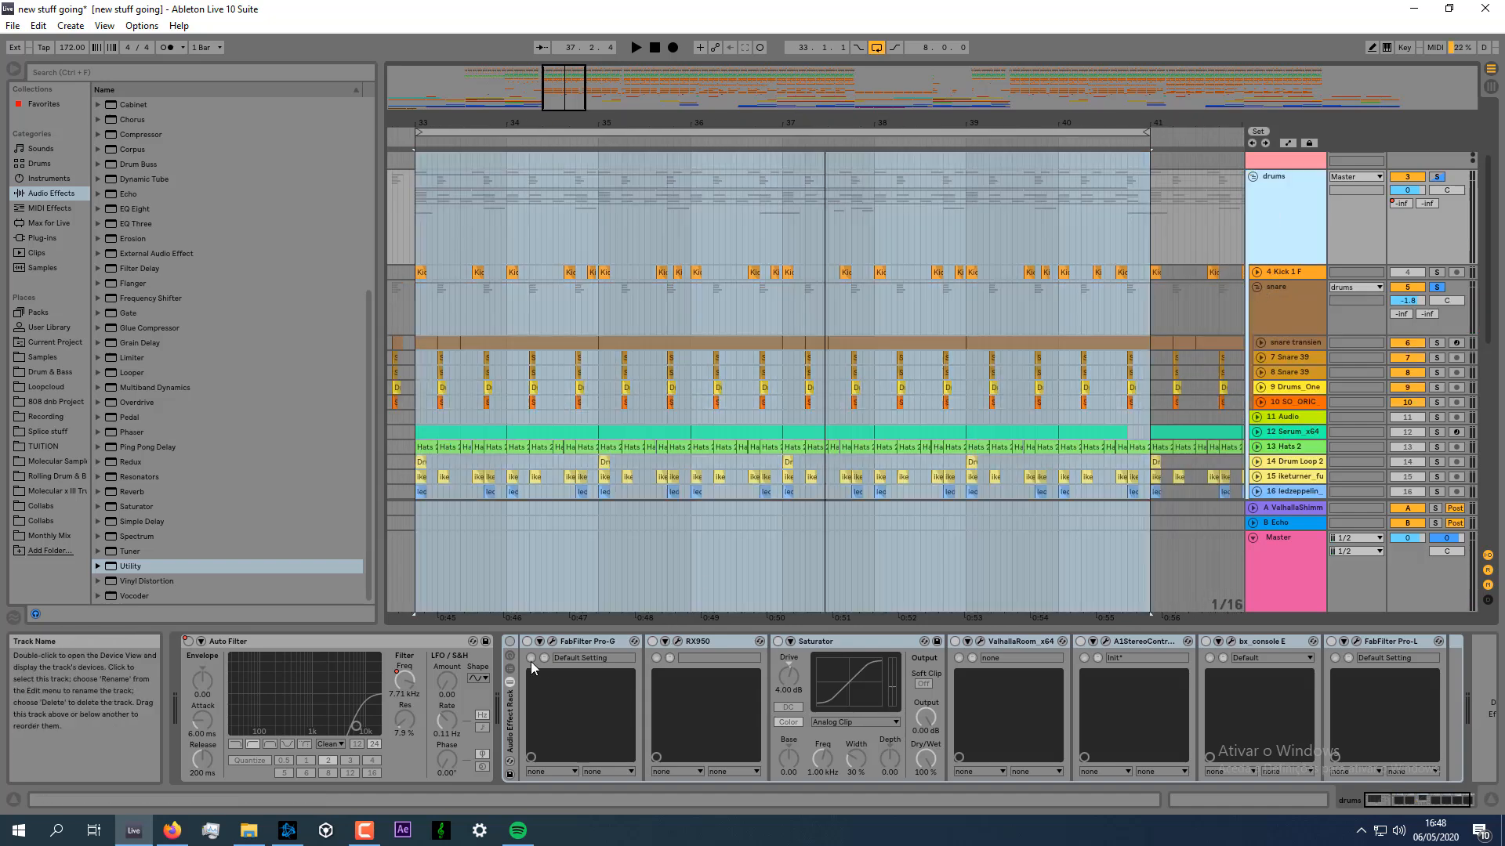
left_click(1286, 305)
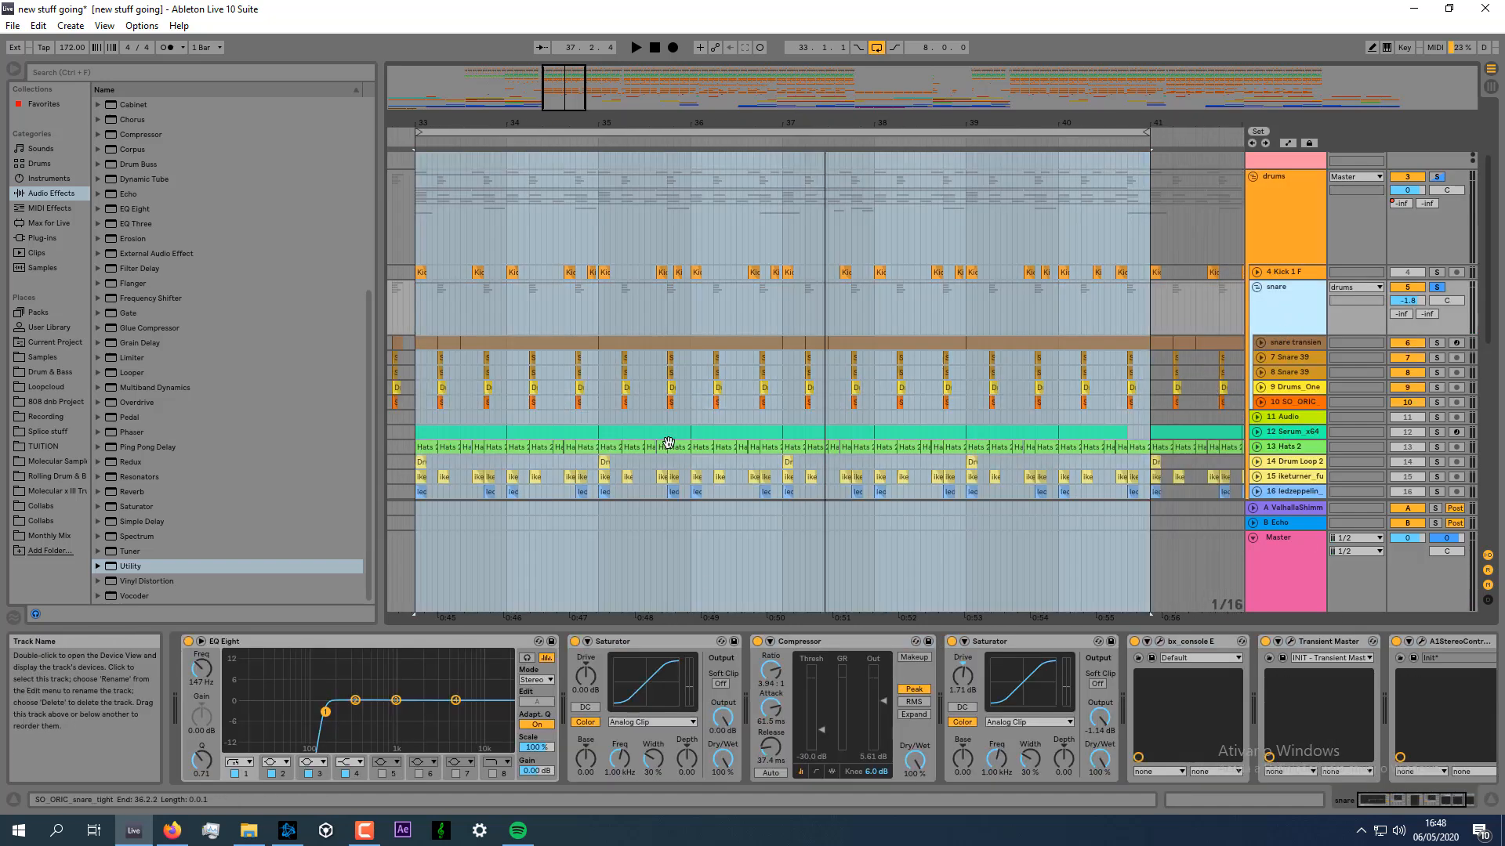
left_click(1289, 209)
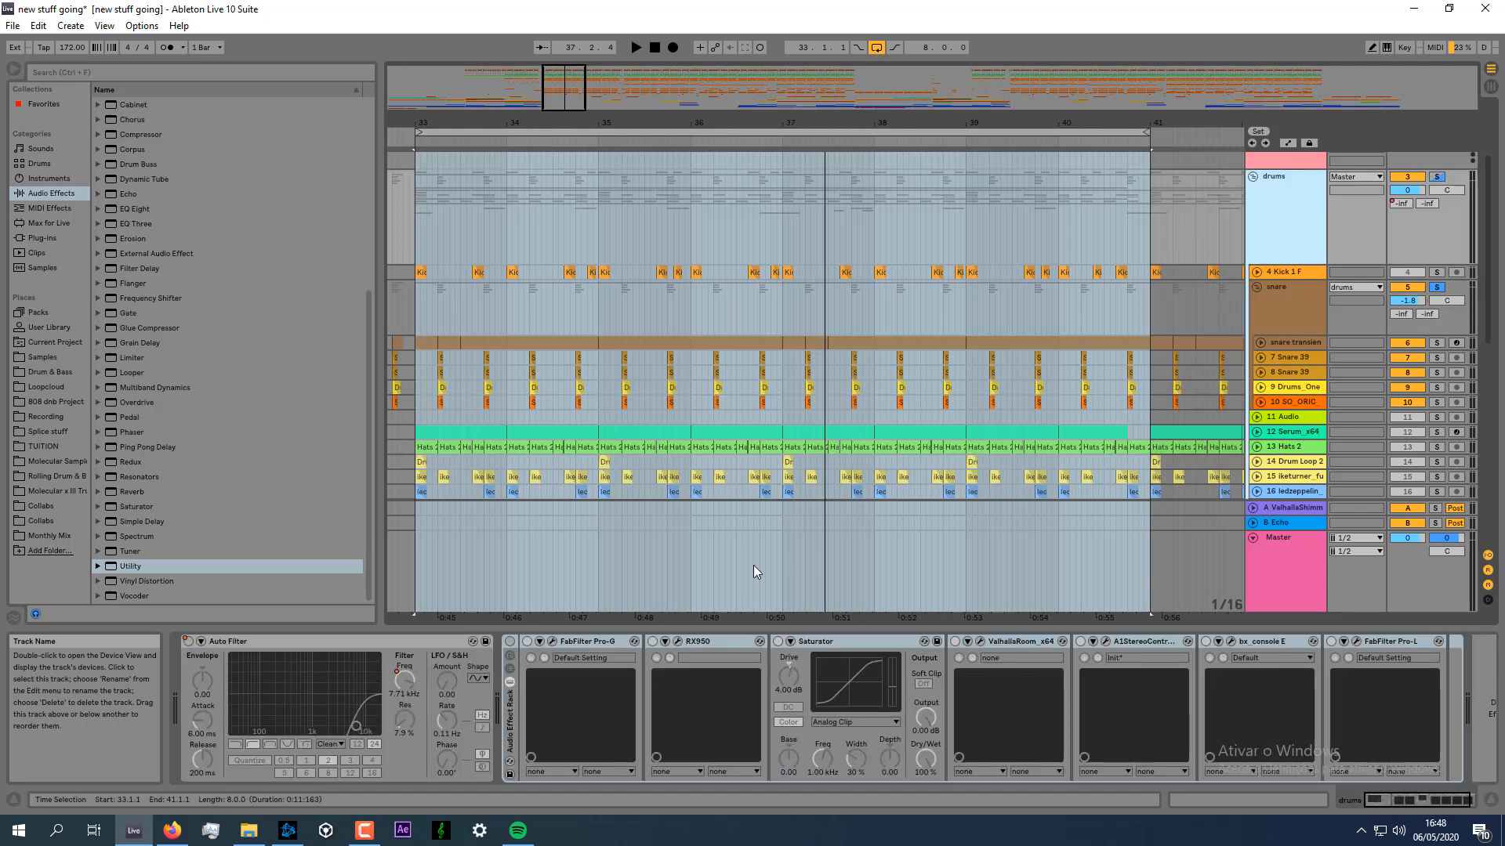
left_click(510, 642)
left_click(1289, 345)
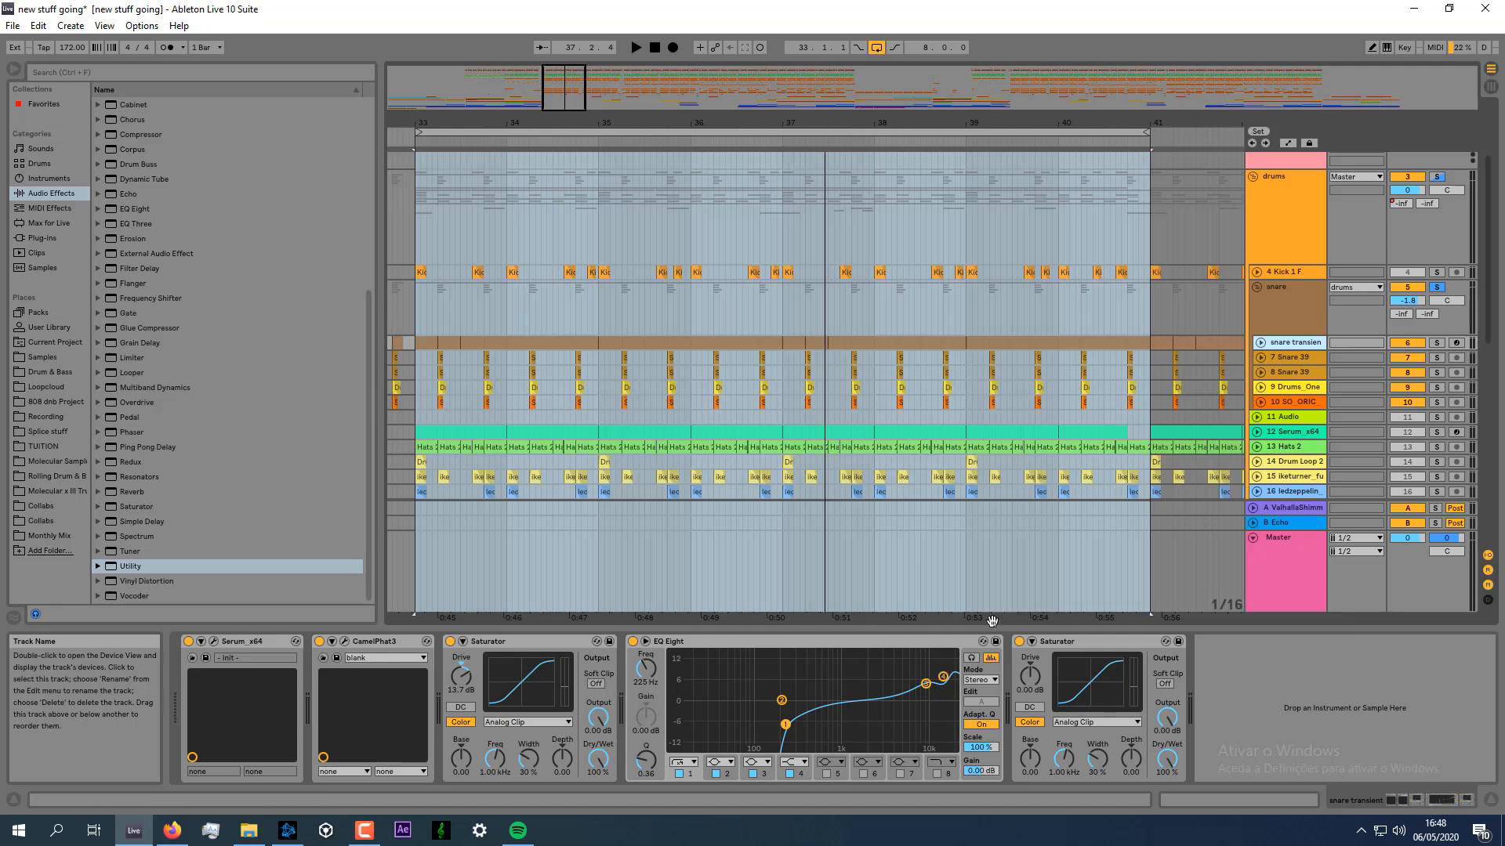
Group all the snare group's effects, from EQ Eight to A1StereoControl, into an Audio Effect Rack and bypass the rack.
left_click(1268, 284)
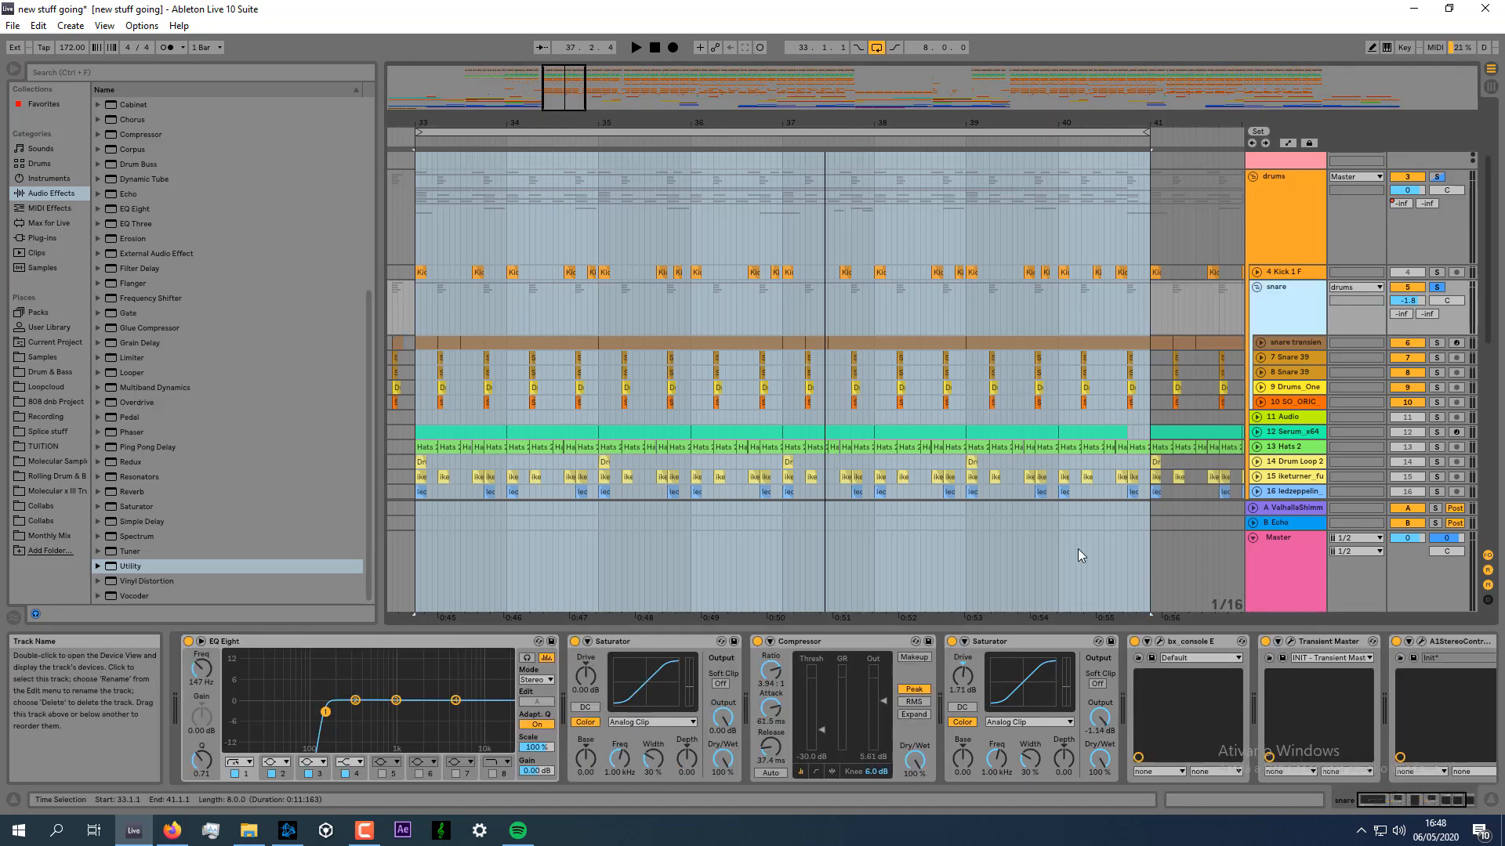
left_click(1419, 790)
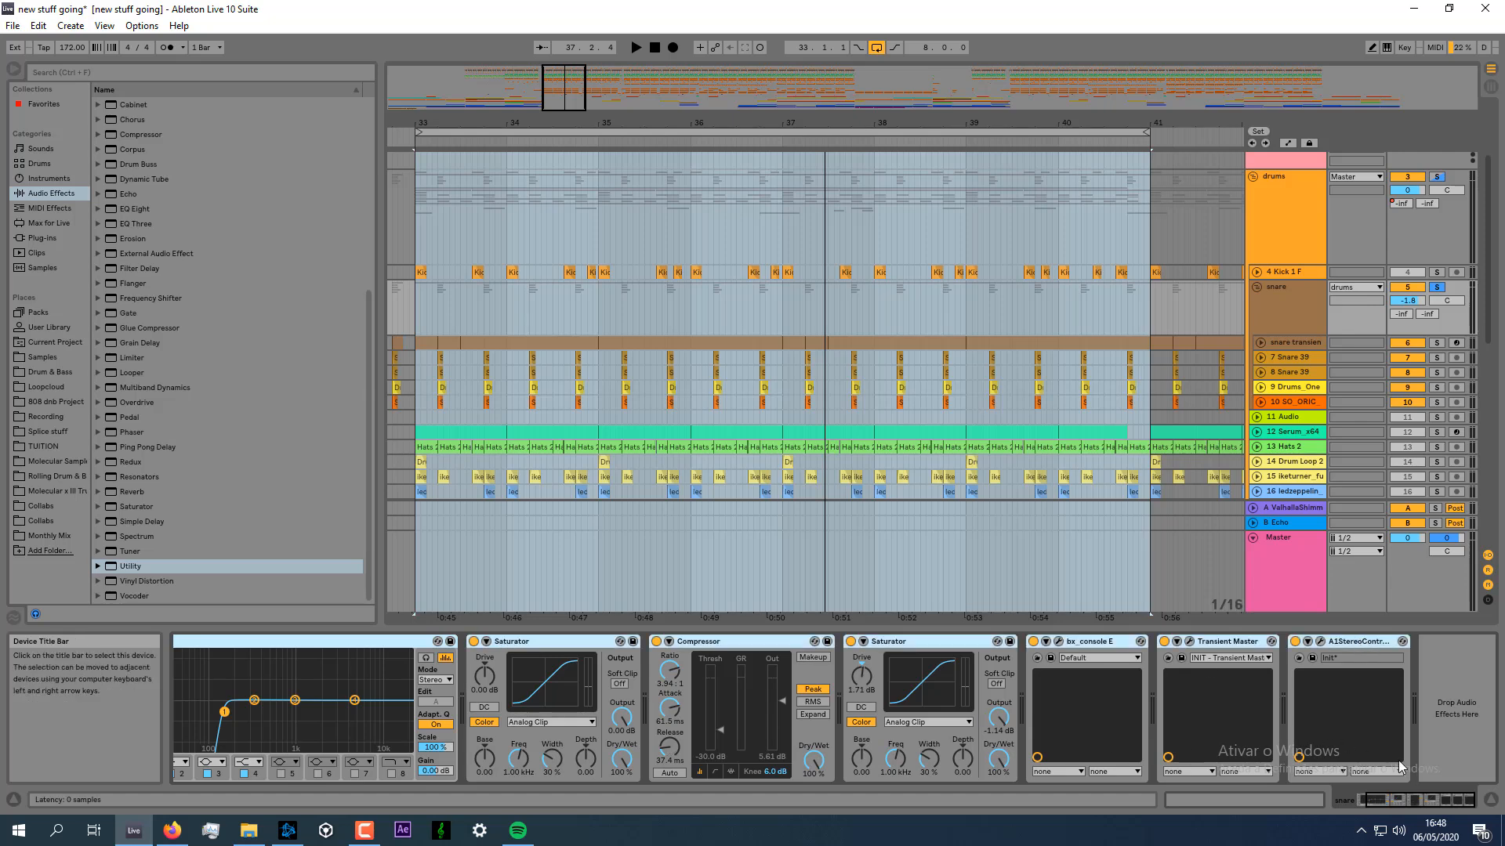
left_click_drag(1408, 802, 1349, 804)
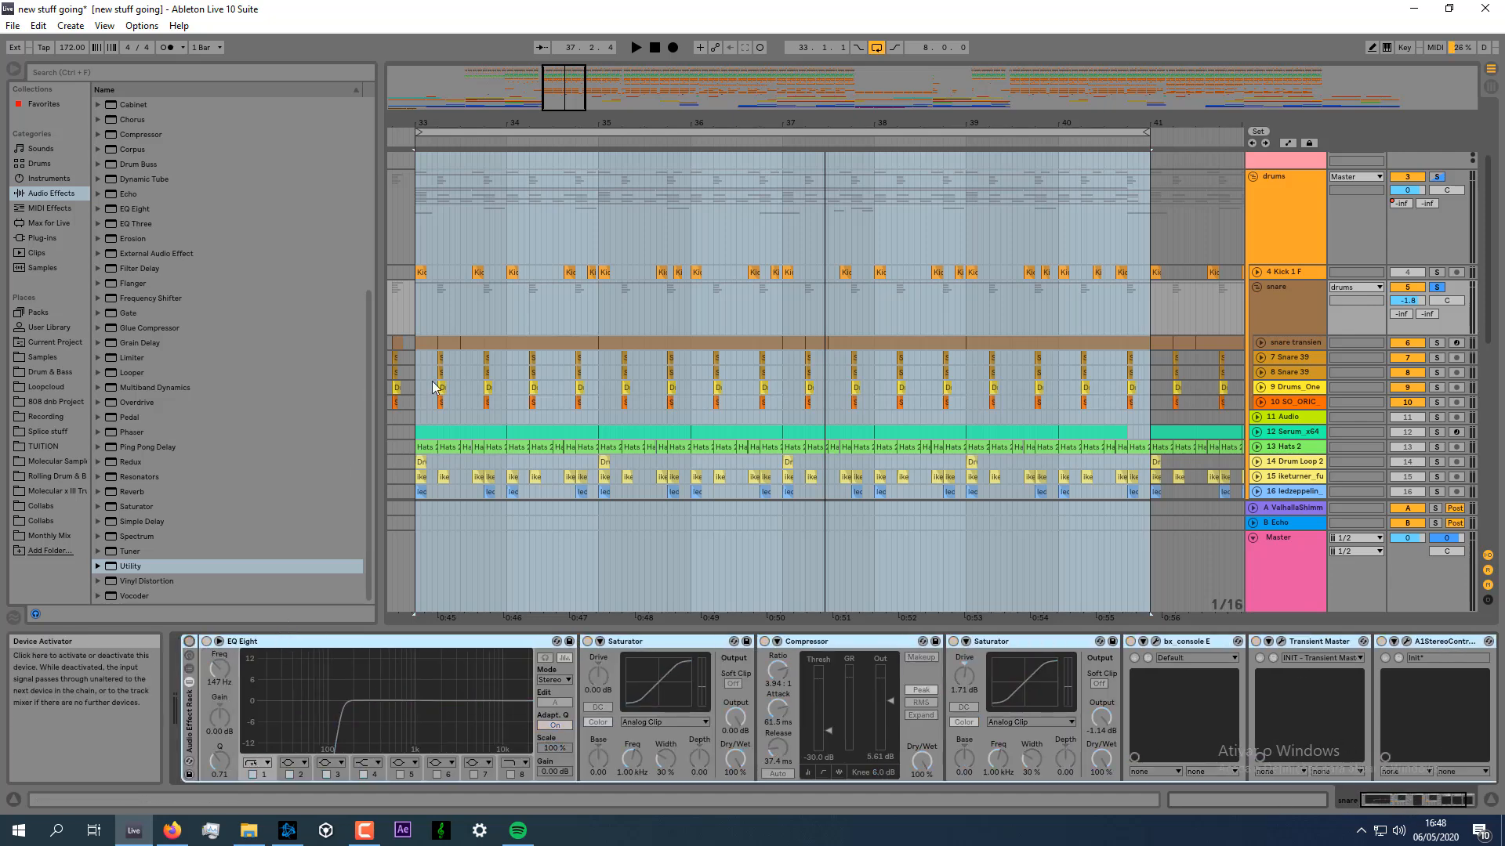
Play the soloed snare and compare its sound with the snare group's own effect rack bypassed and enabled.
key("space")
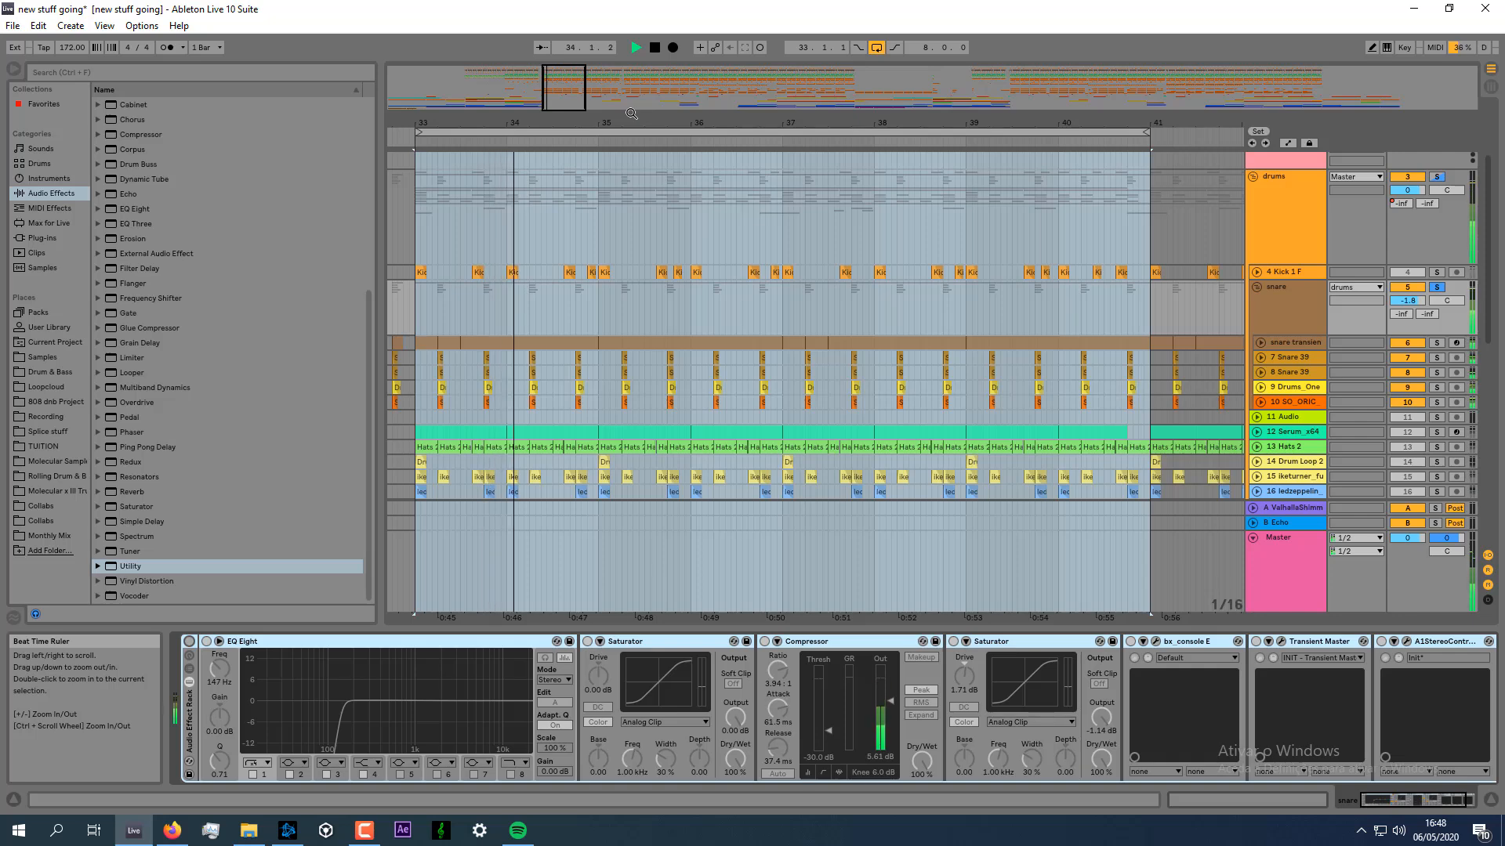
left_click(189, 641)
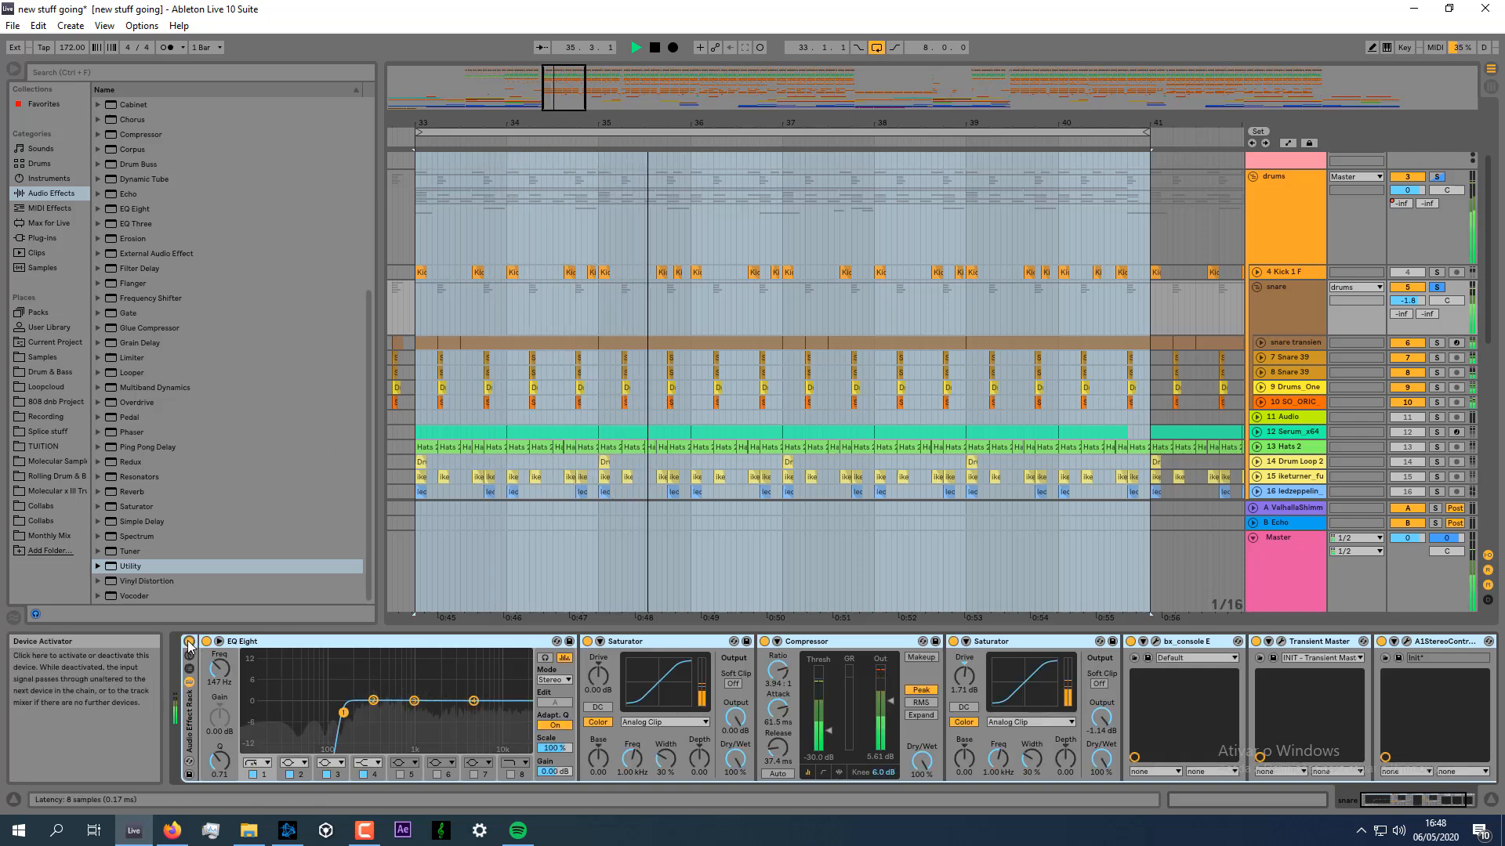
left_click(189, 641)
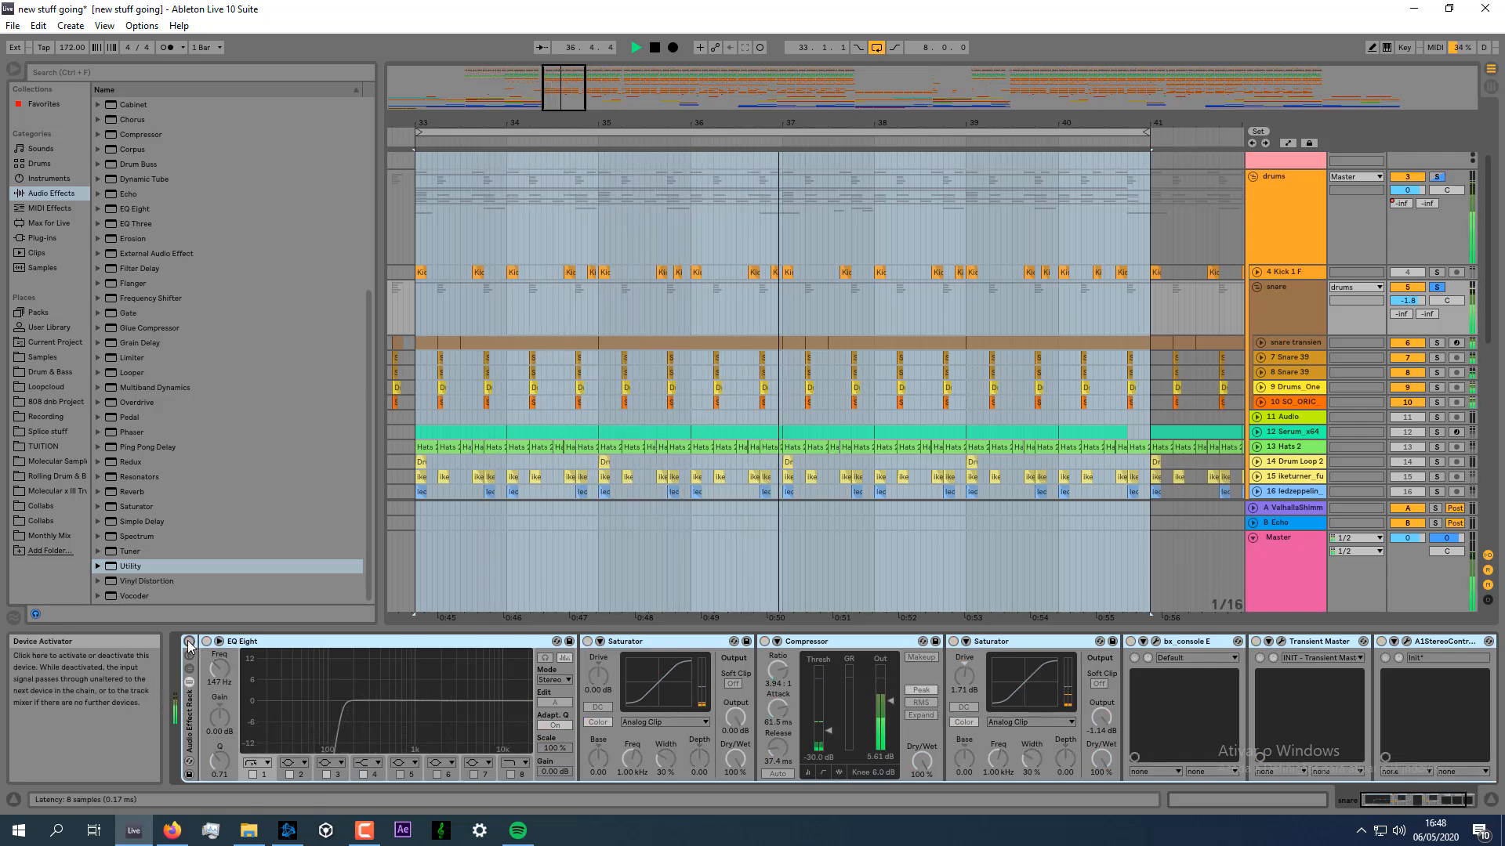
key("space")
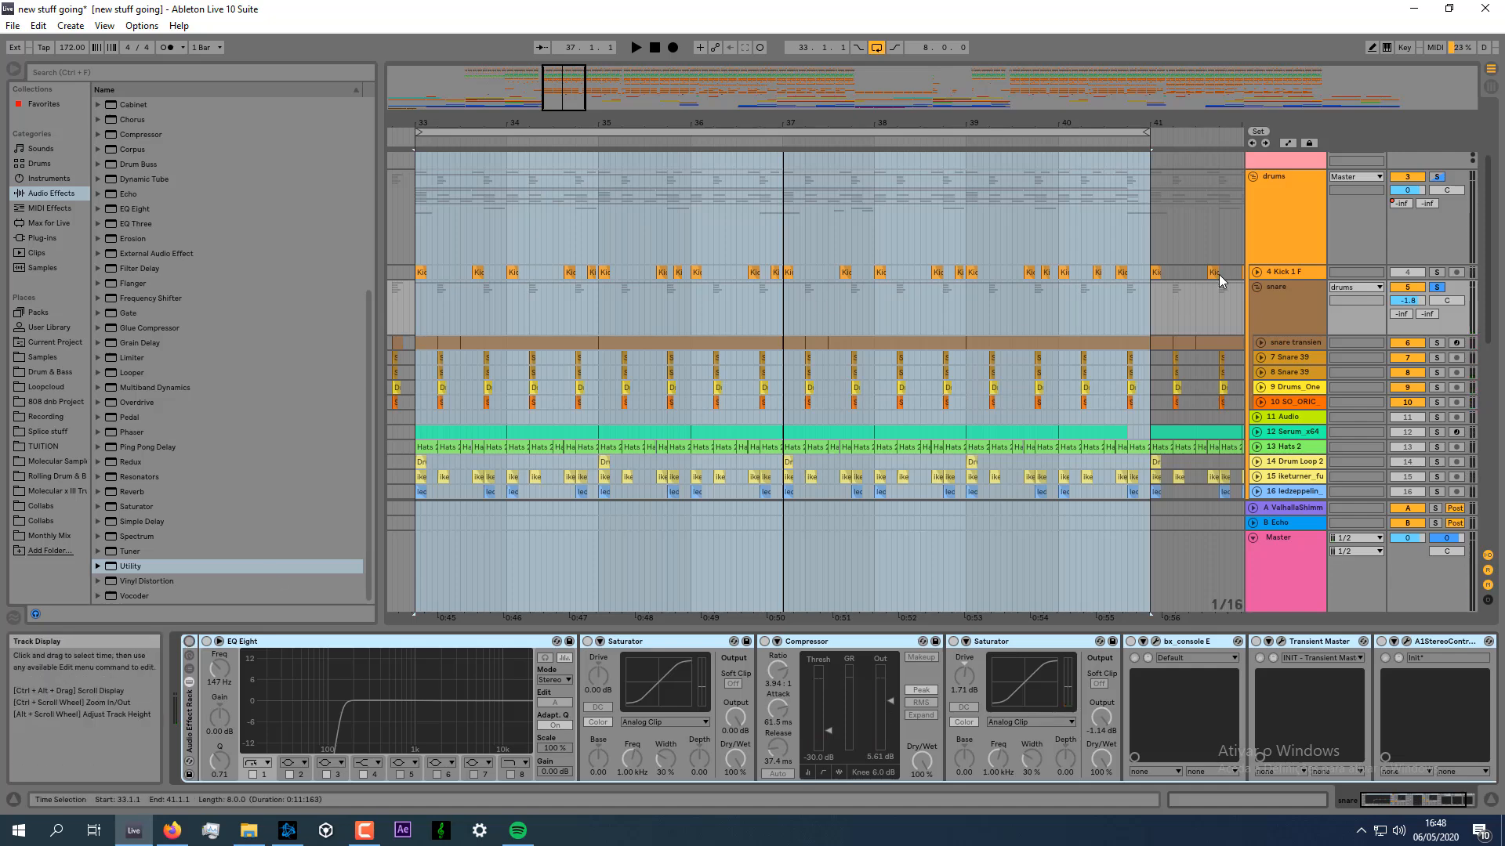
left_click(1275, 236)
left_click(1277, 308)
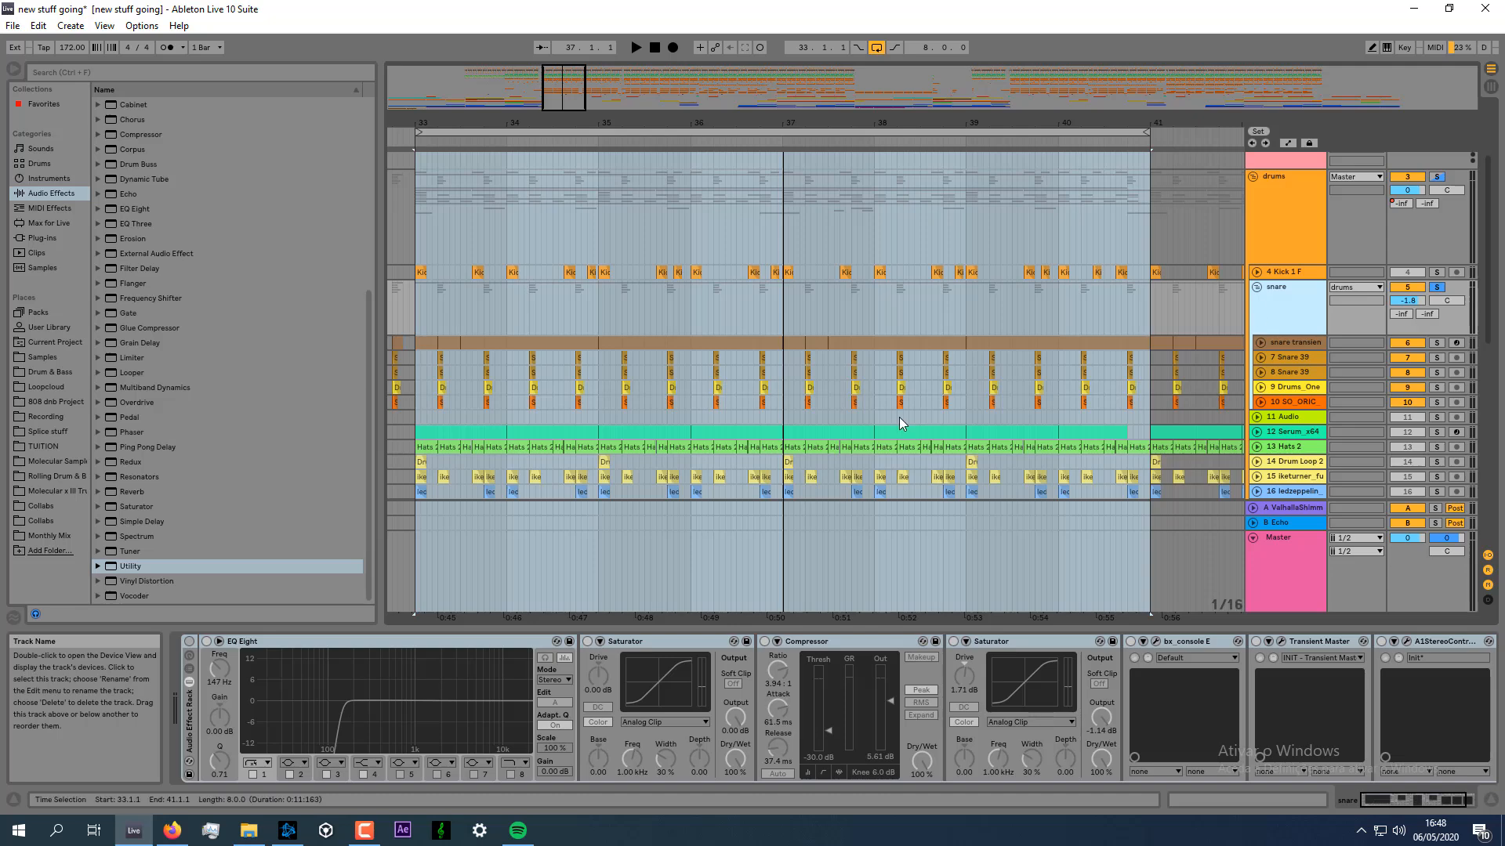
Select the snare transient track inside the snare group and solo it.
left_click_drag(1400, 801, 1397, 800)
left_click(1292, 343)
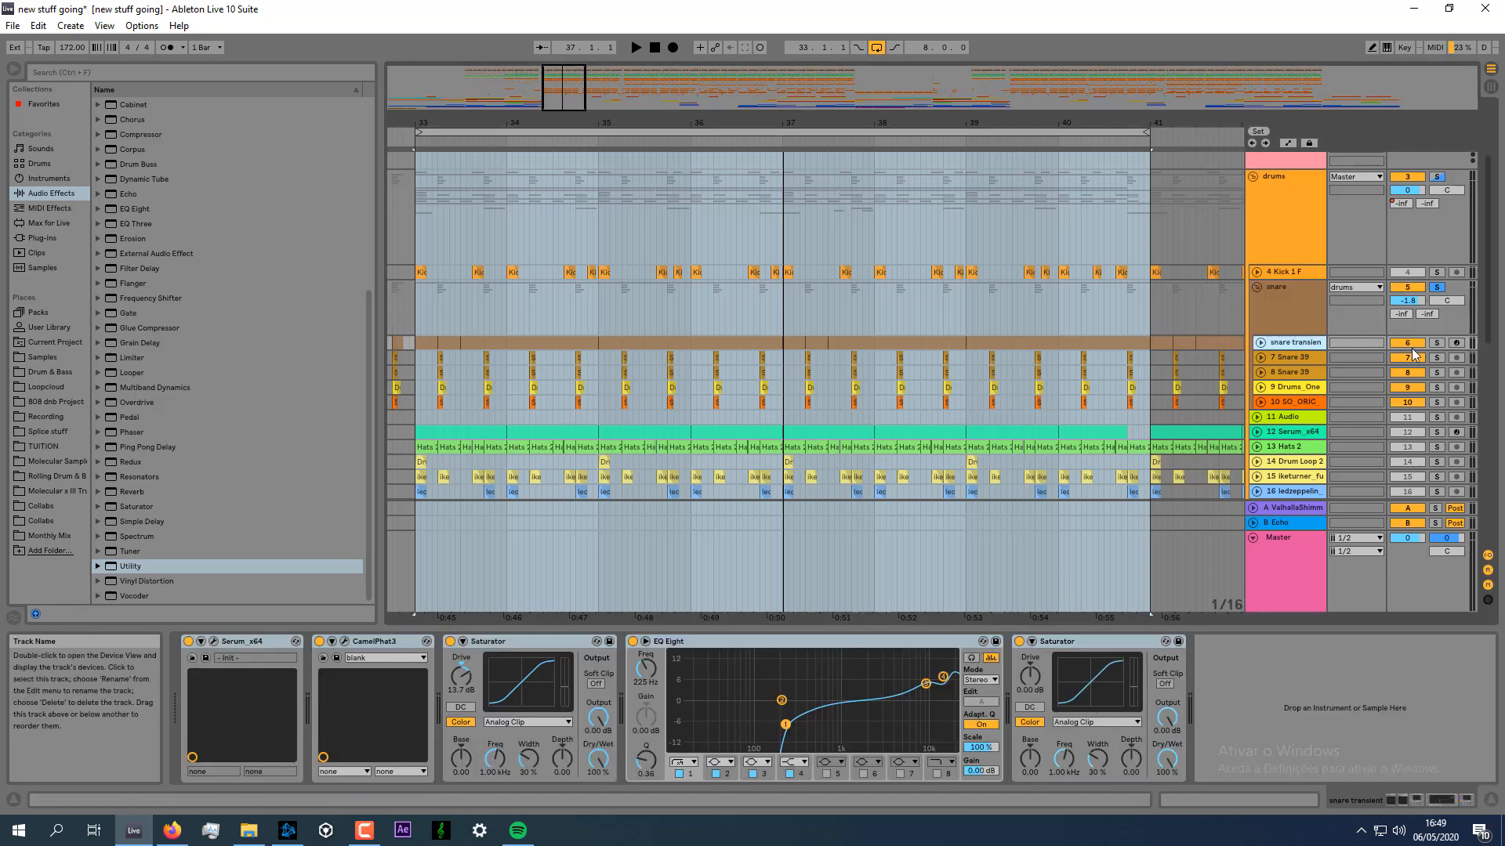
left_click(1438, 344)
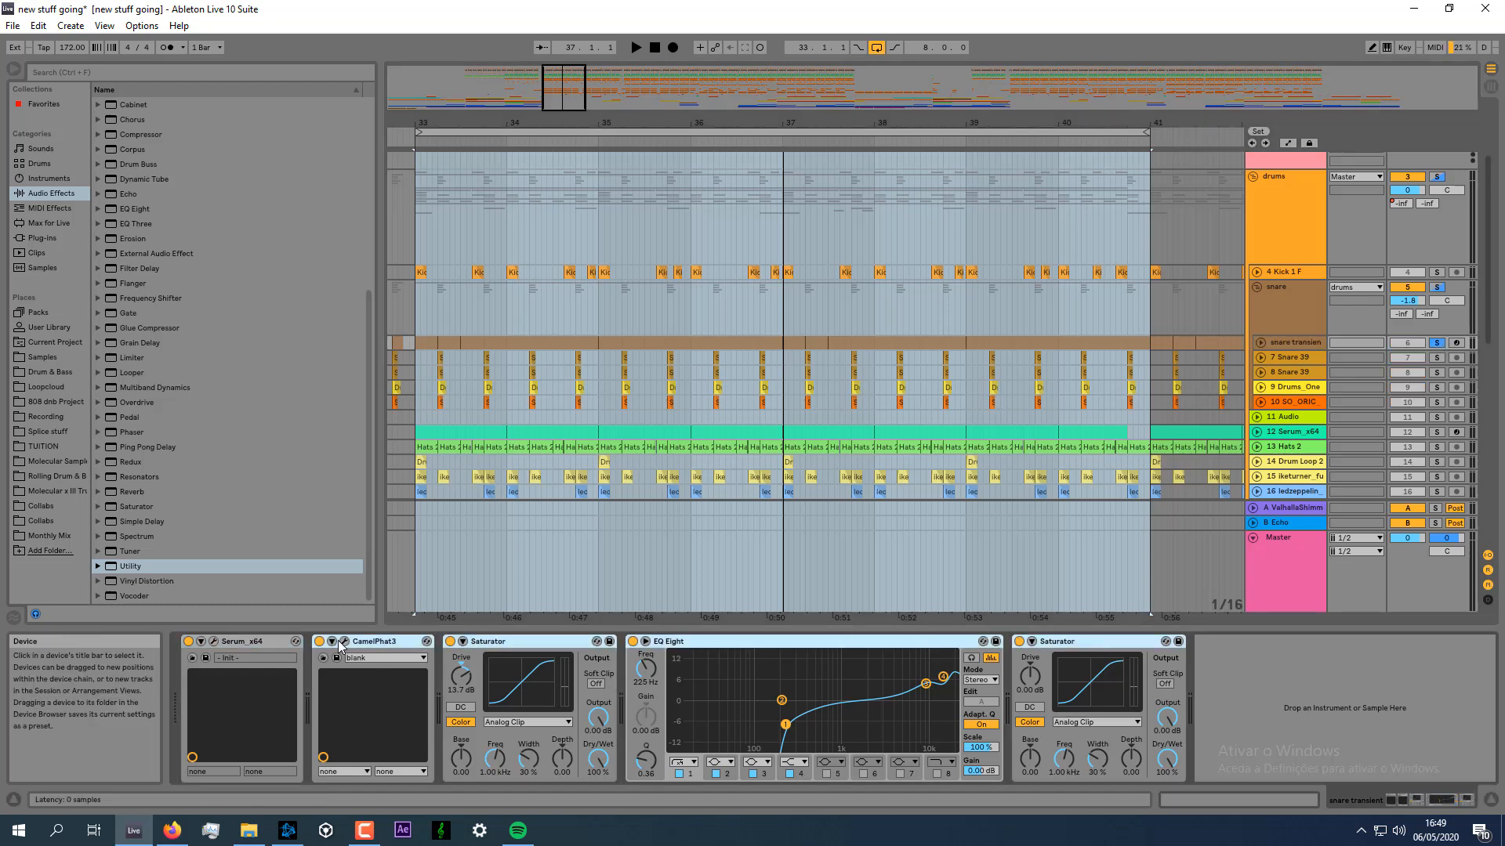
Undo a trial grouping of the snare transient's effects, then collapse and deactivate CamelPhat3, both Saturators and EQ Eight individually.
key("ctrl+g")
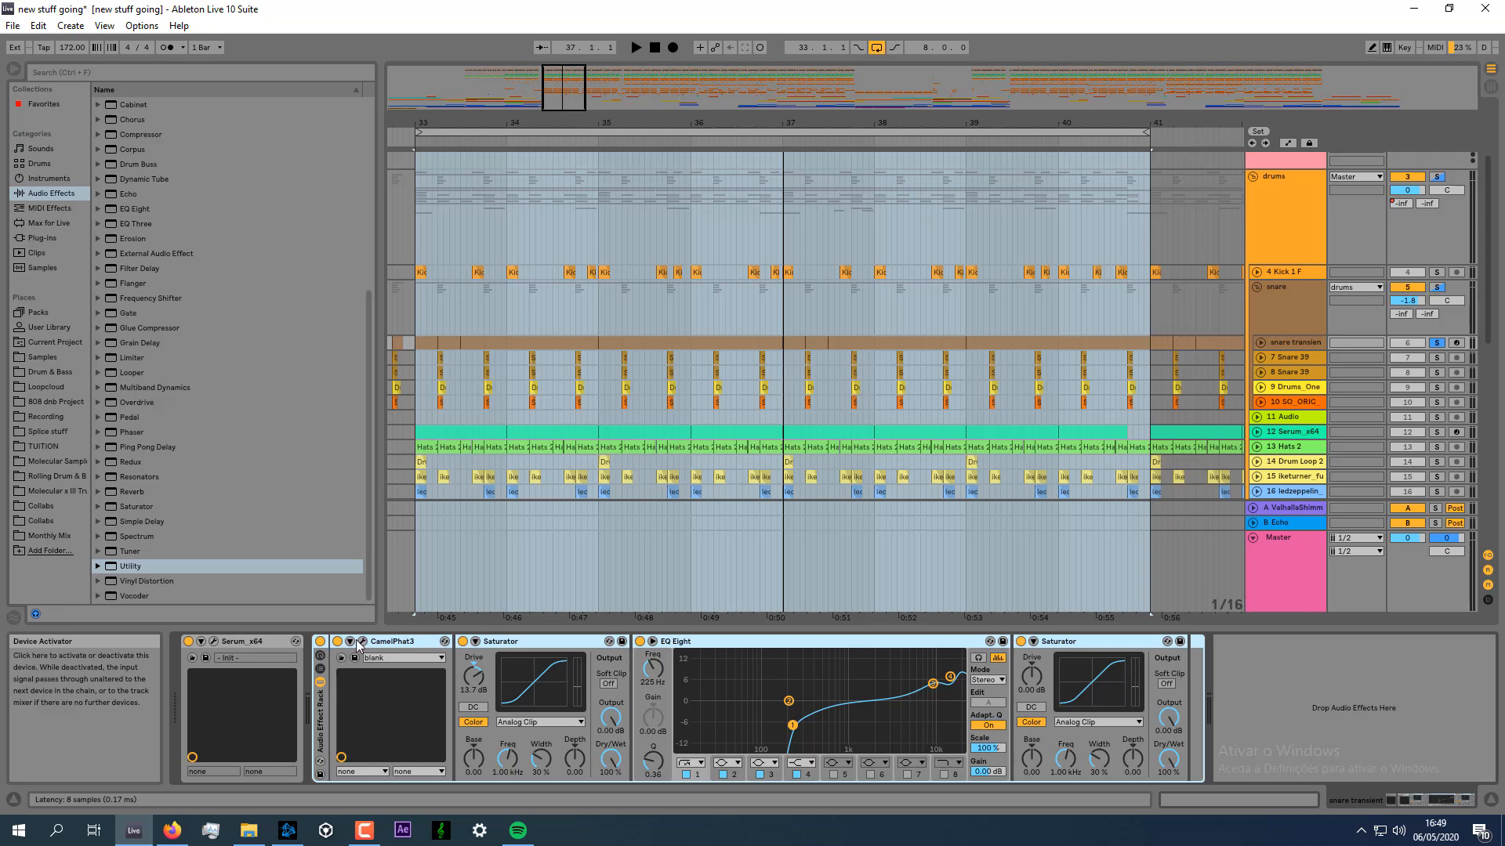
key("ctrl+z")
double_click(392, 641)
double_click(400, 642)
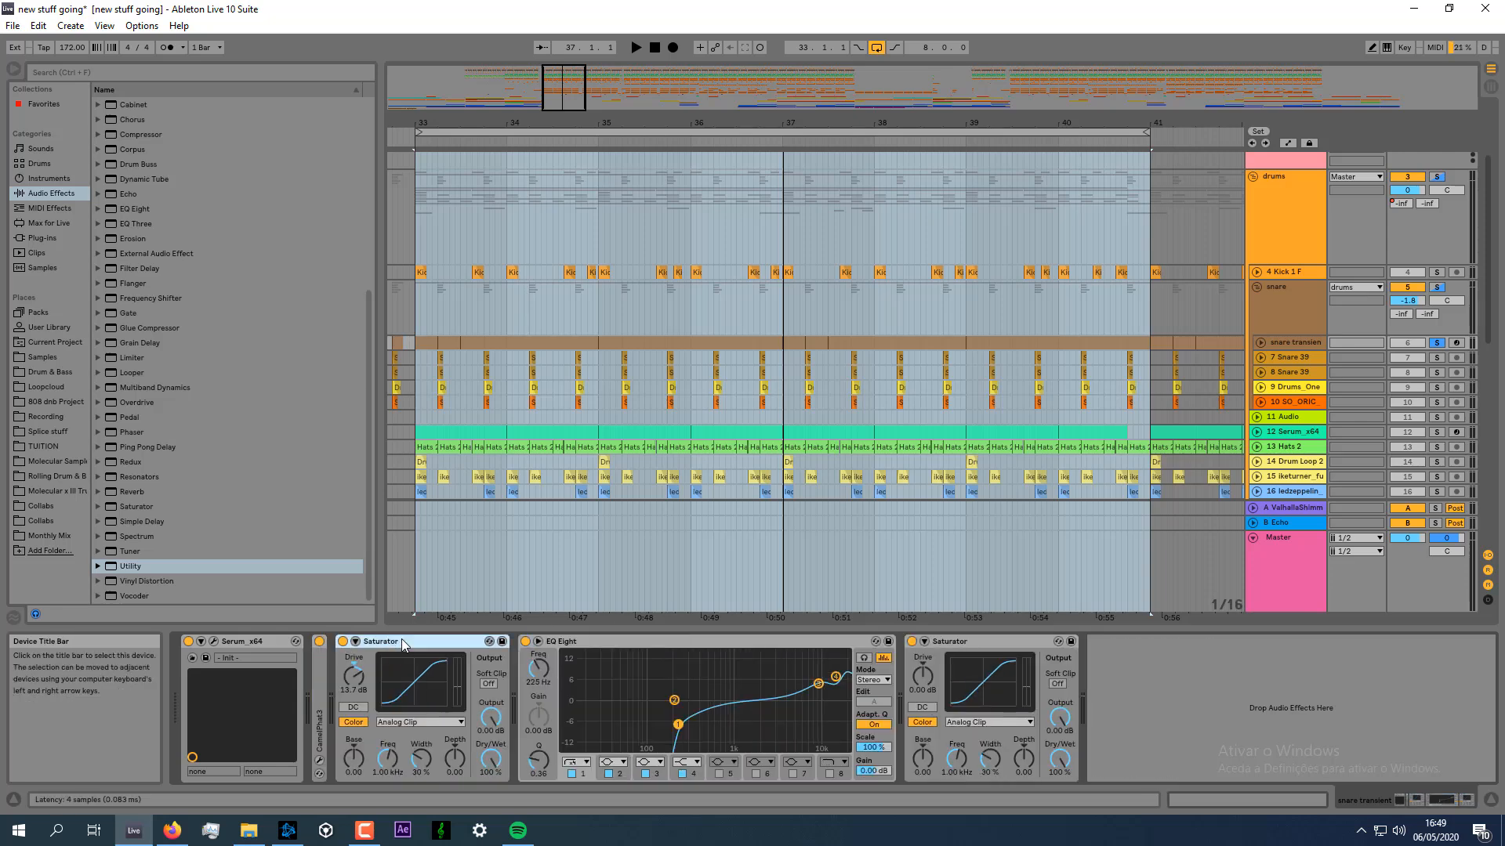
left_click(410, 643)
double_click(410, 642)
double_click(456, 643)
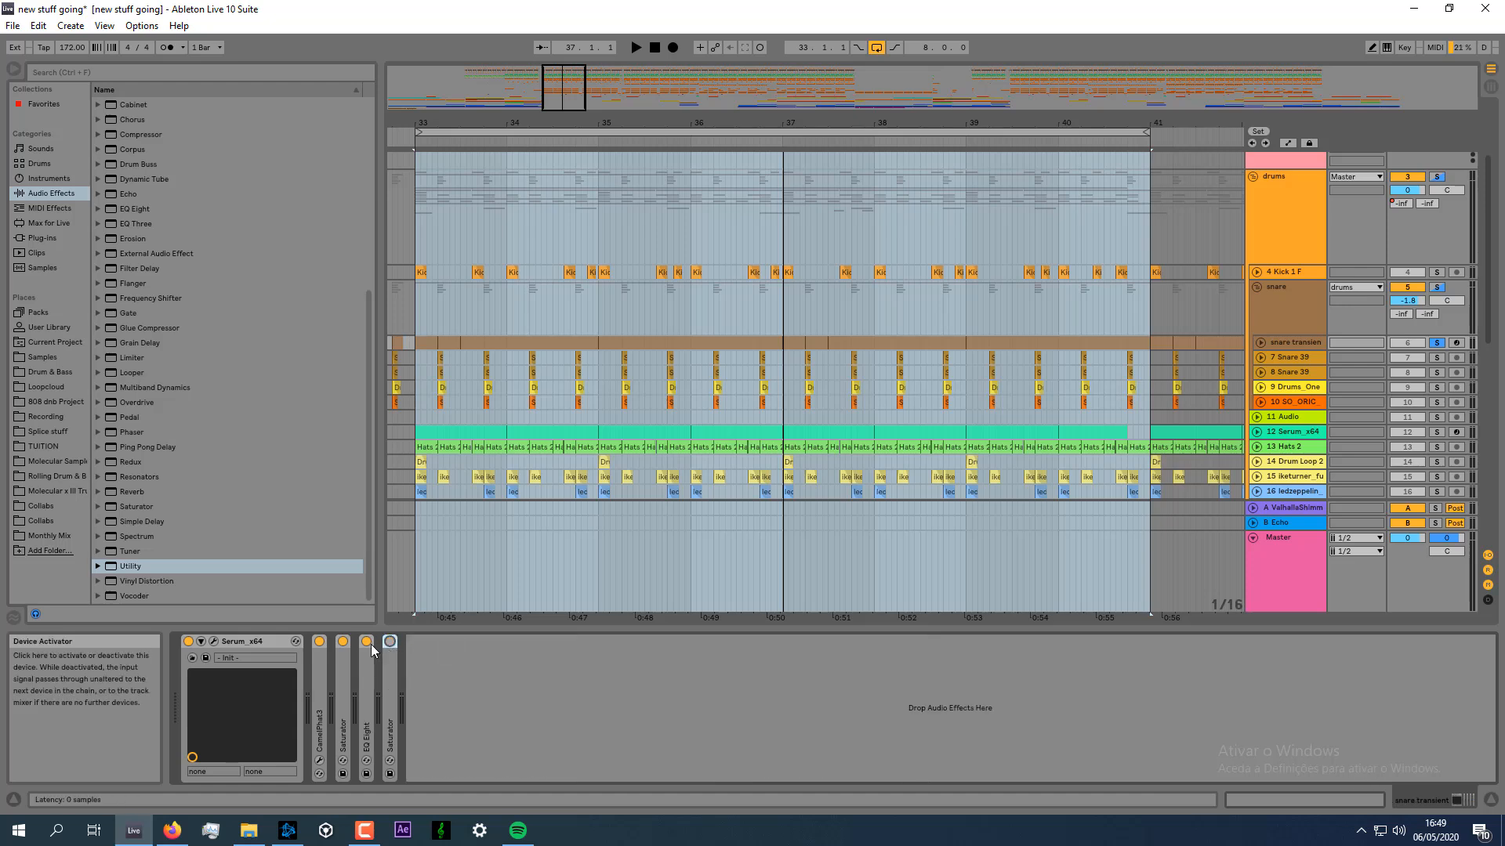
left_click(319, 641)
Open the snare transient's Serum plug-in and audition the unprocessed sound on several keys across its keyboard.
left_click(214, 641)
left_click(213, 641)
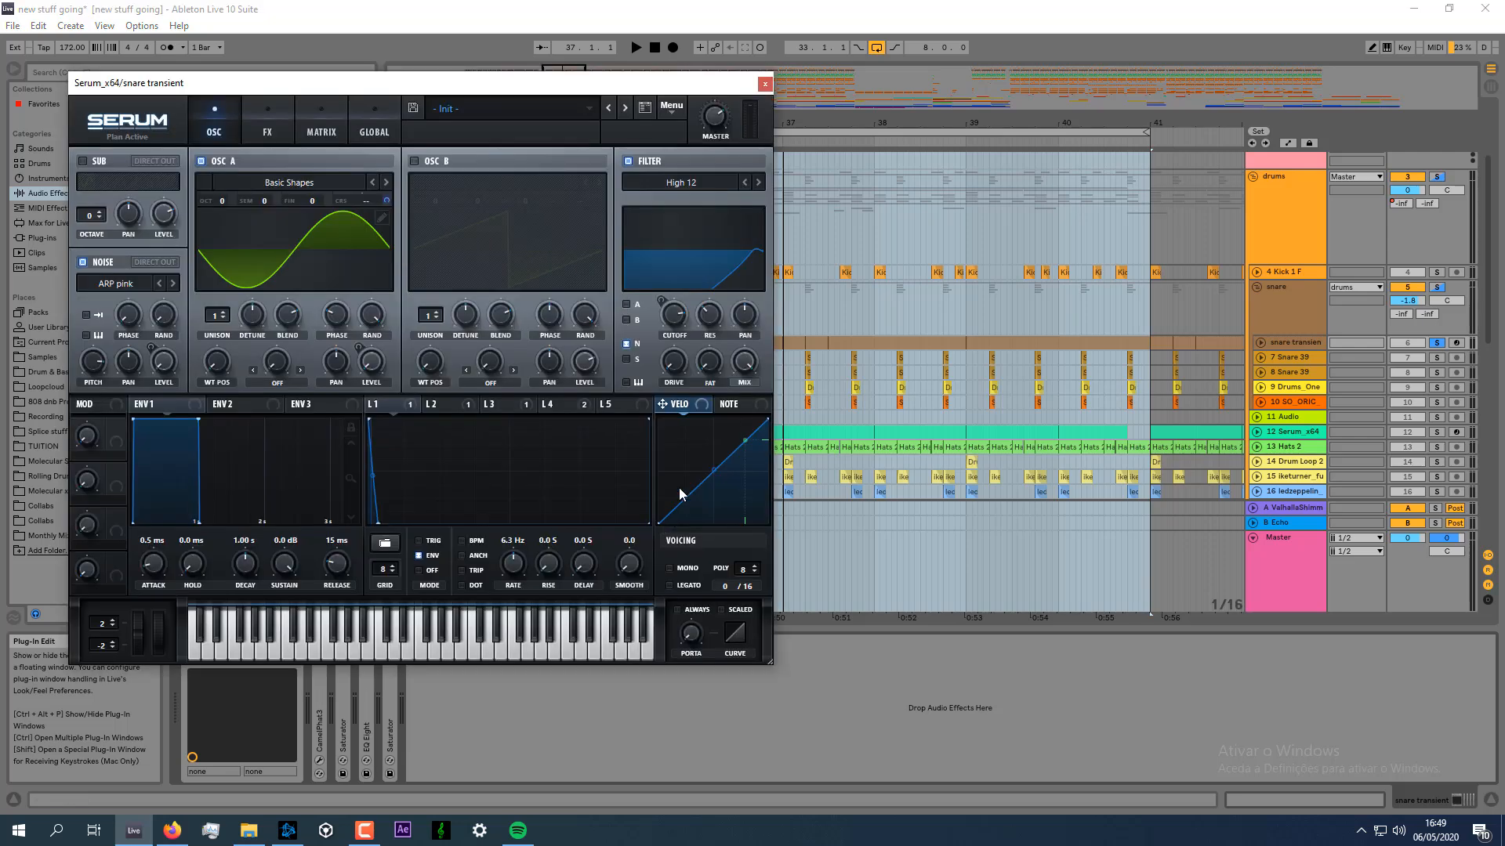
left_click_drag(518, 95, 786, 94)
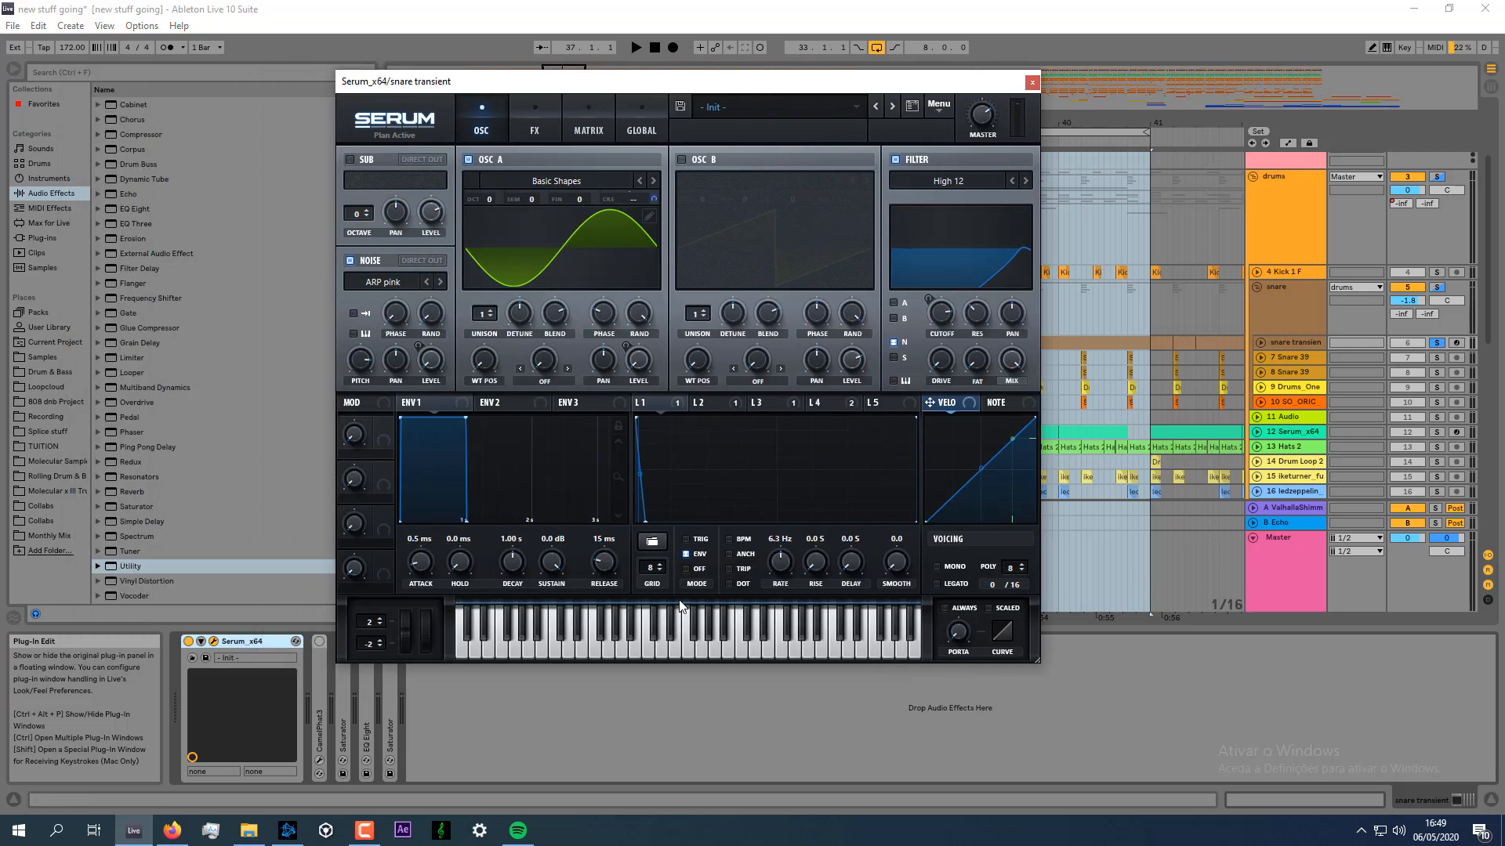
left_click(689, 654)
left_click(598, 649)
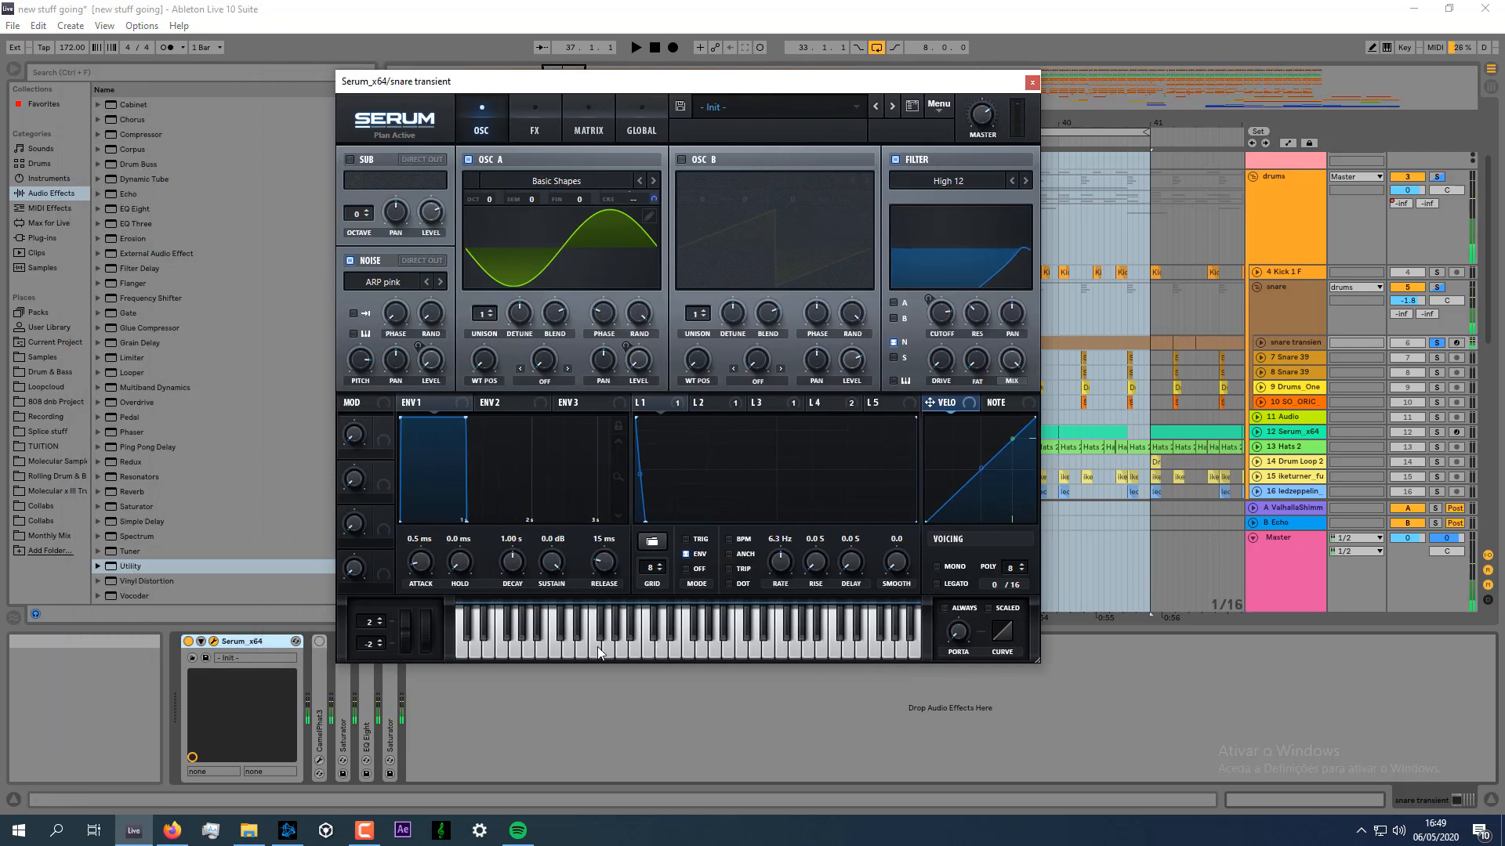
left_click(598, 649)
left_click(466, 649)
left_click(466, 654)
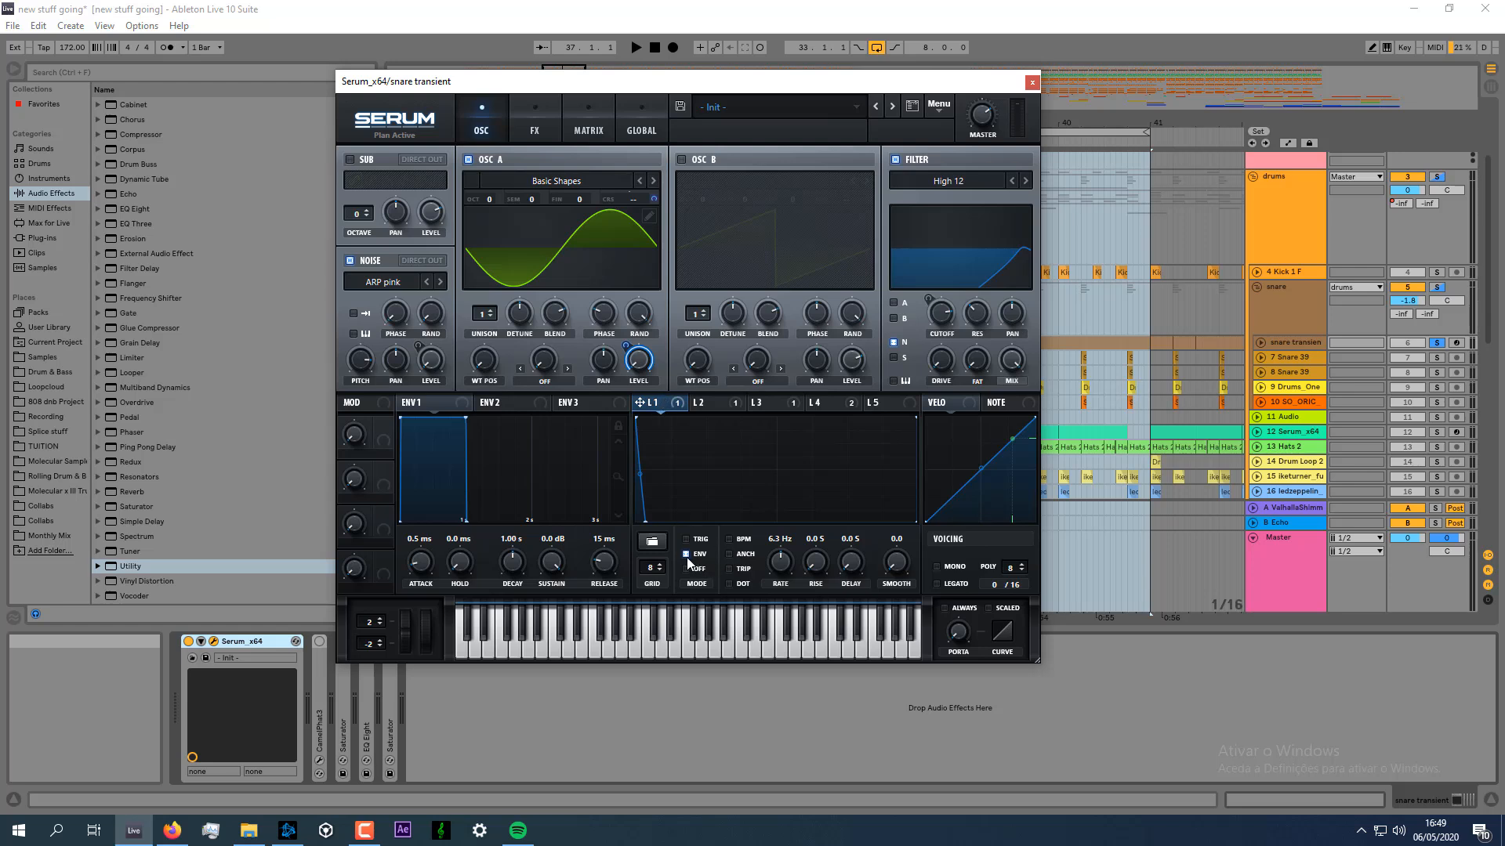
Check Serum's LFOs and play the transient while lowering LFO 1's rate to 0.9 Hz and raising it again.
left_click(711, 404)
left_click(757, 403)
left_click(707, 401)
left_click(653, 404)
right_click(784, 572)
left_click(781, 597)
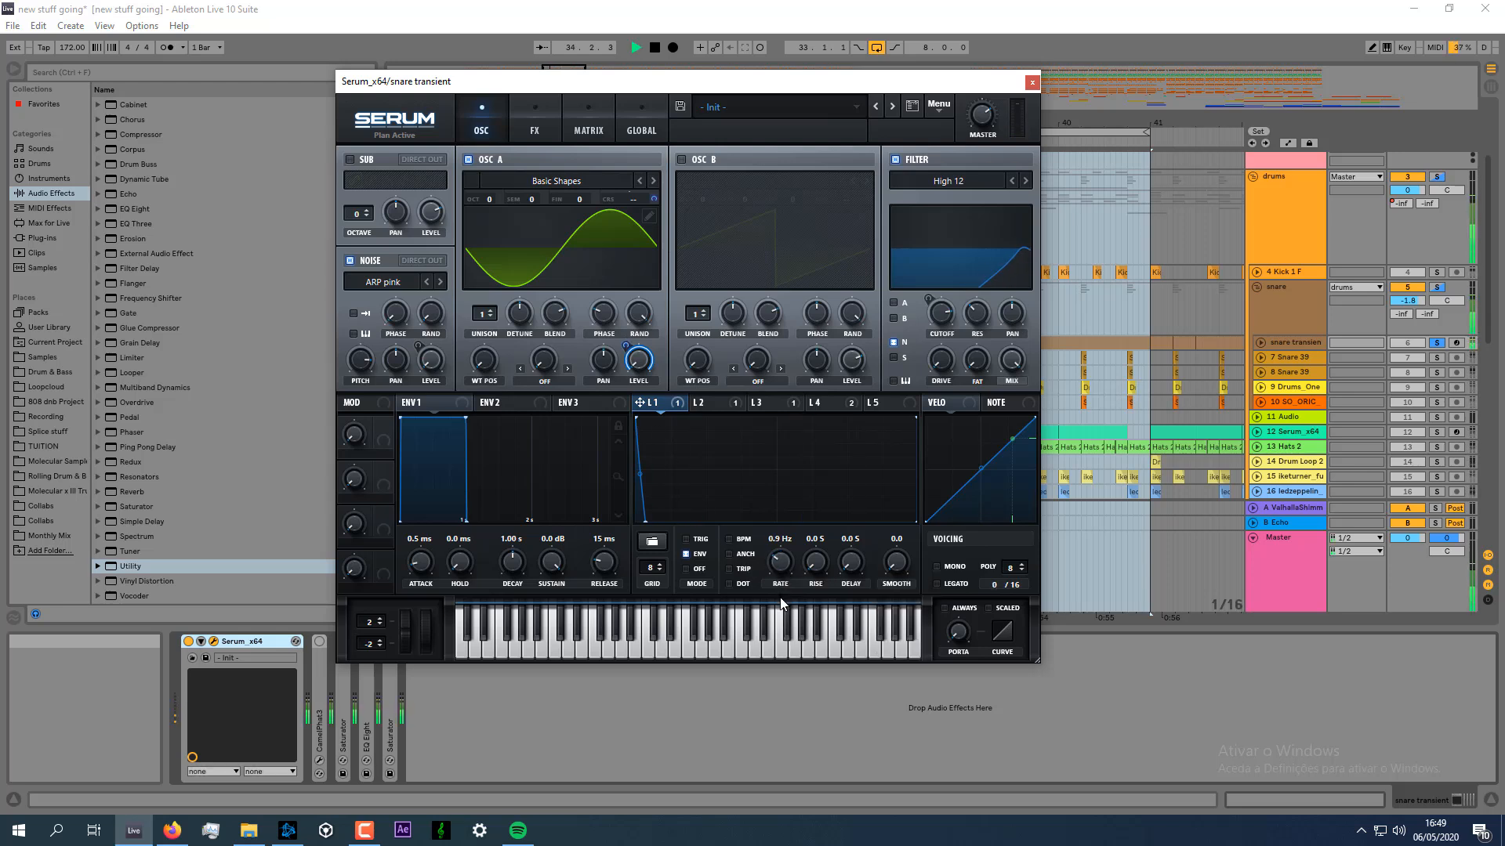
left_click_drag(781, 599, 779, 568)
key("space")
Set LFO 2's rate to 6.2 Hz and adjust the tail of its pitch decay curve during playback.
left_click(704, 402)
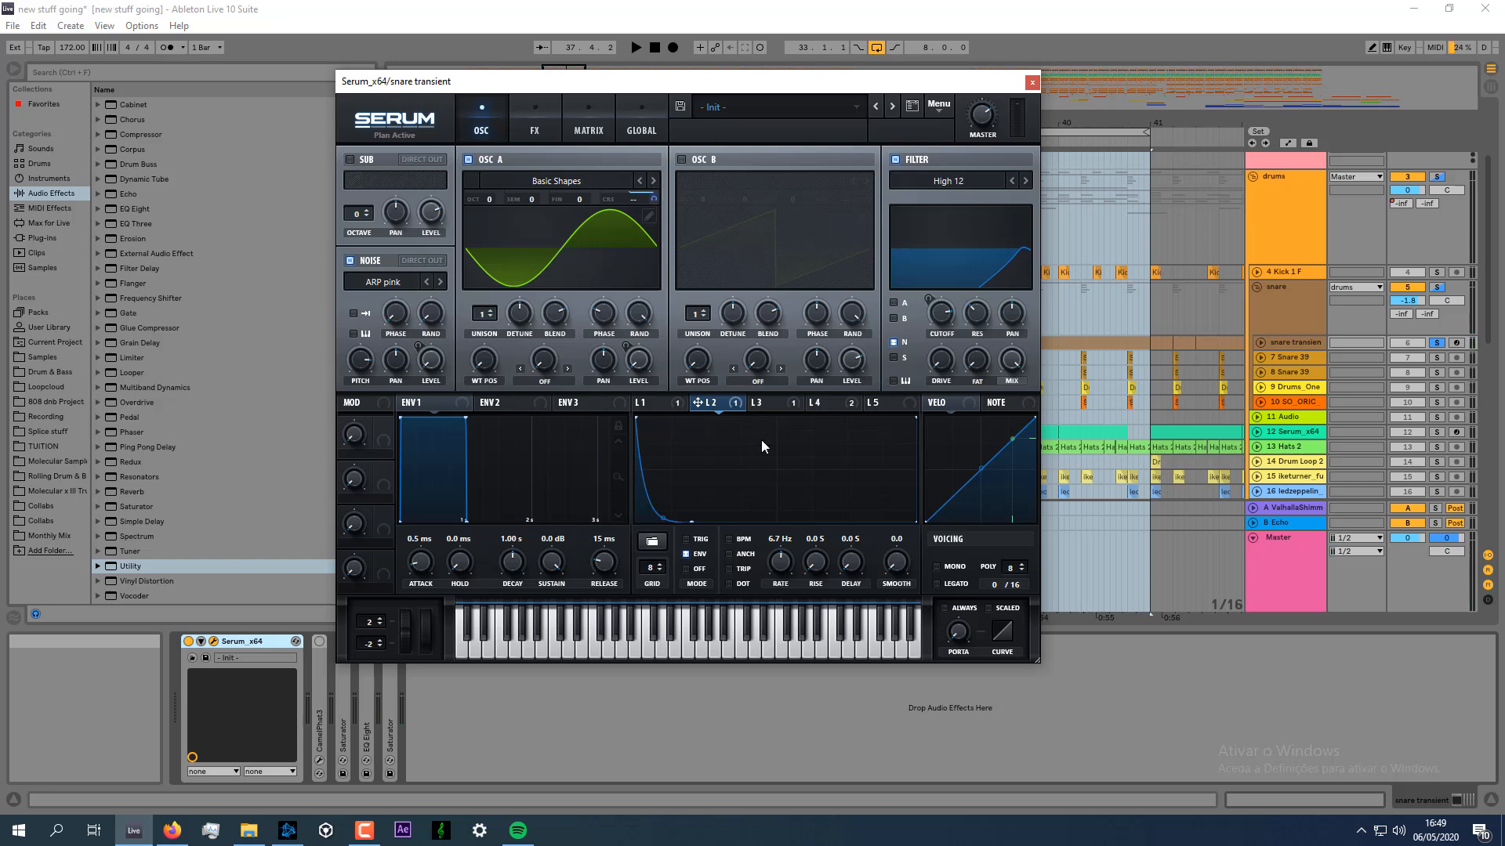
key("space")
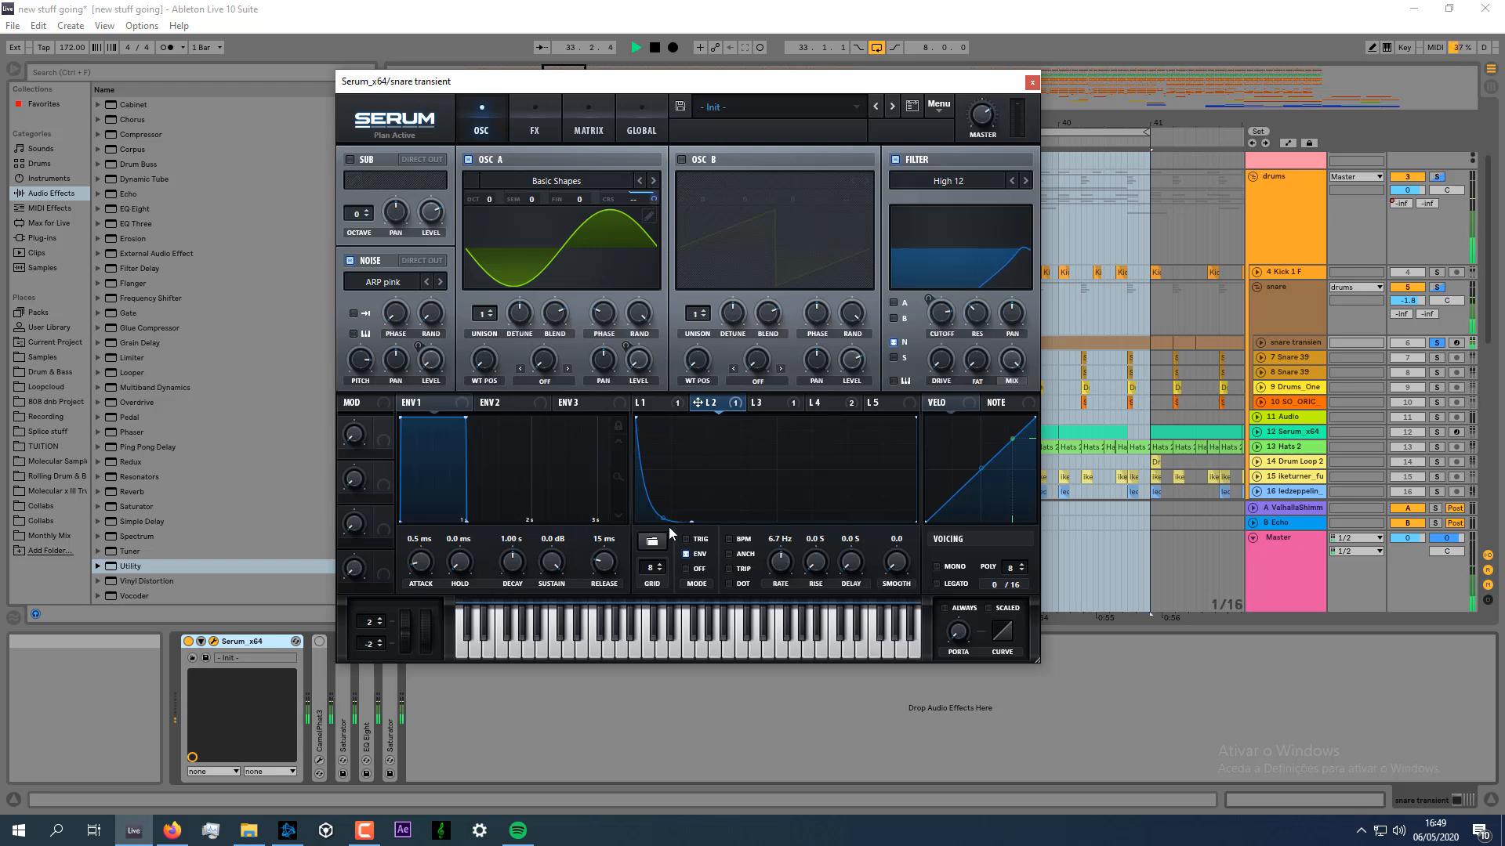
mouse_move(782, 565)
left_mouse_down()
mouse_move(782, 581)
mouse_move(790, 521)
mouse_move(786, 570)
left_mouse_up()
mouse_move(663, 519)
left_mouse_down()
mouse_move(663, 447)
mouse_move(667, 520)
left_mouse_up()
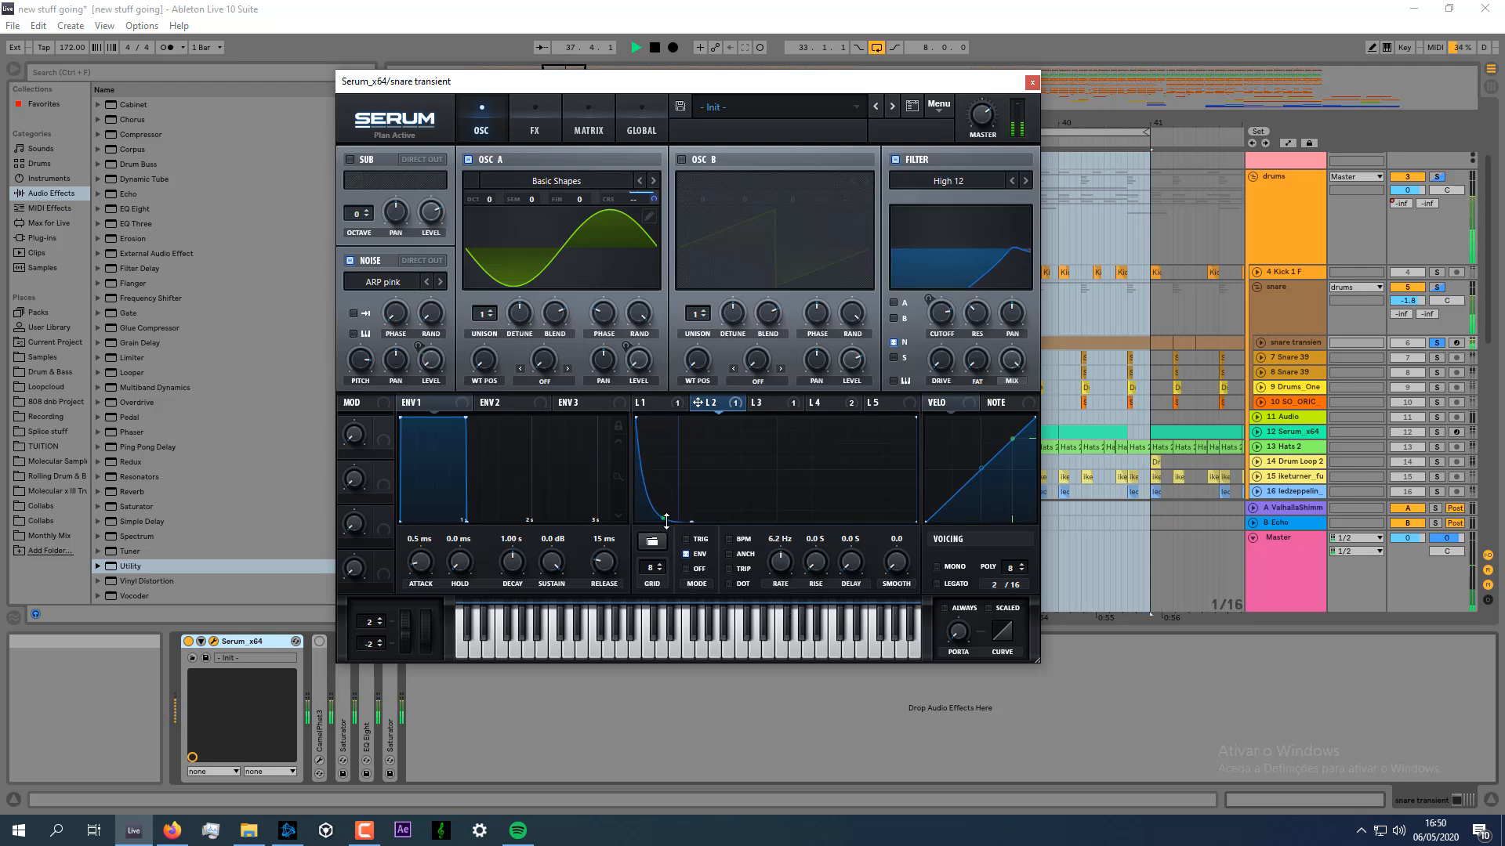
key("space")
Adjust the curve point near the end of LFO 3's decay while the transient plays.
left_click(764, 403)
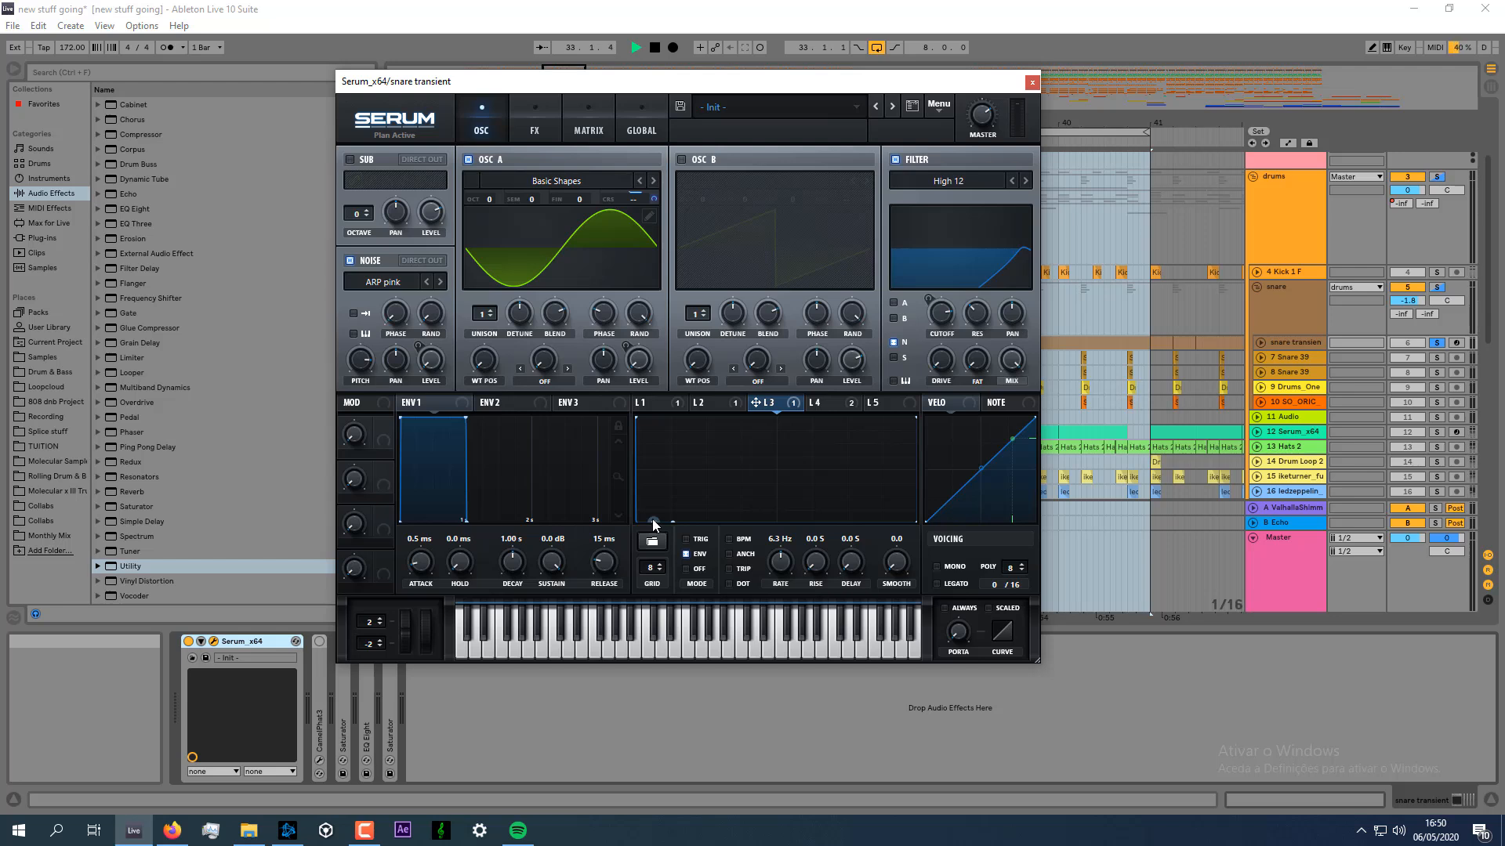
mouse_move(651, 518)
left_mouse_down()
mouse_move(650, 466)
mouse_move(650, 518)
left_mouse_up()
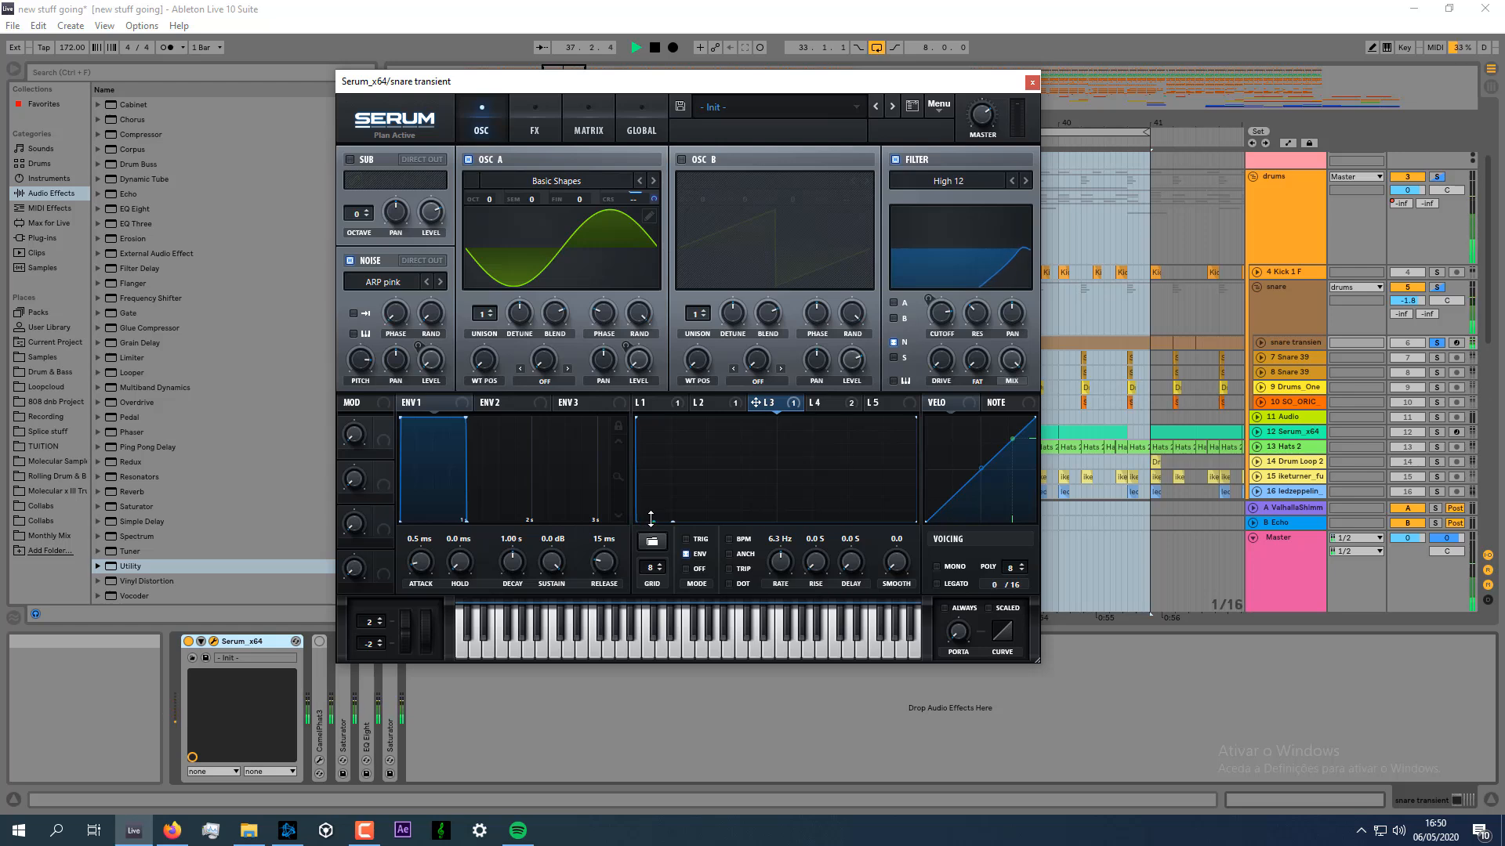
key("space")
Play the transient with LFO 4's rate at 4.3 Hz, then lower the rate to 2.3 Hz.
left_click(823, 403)
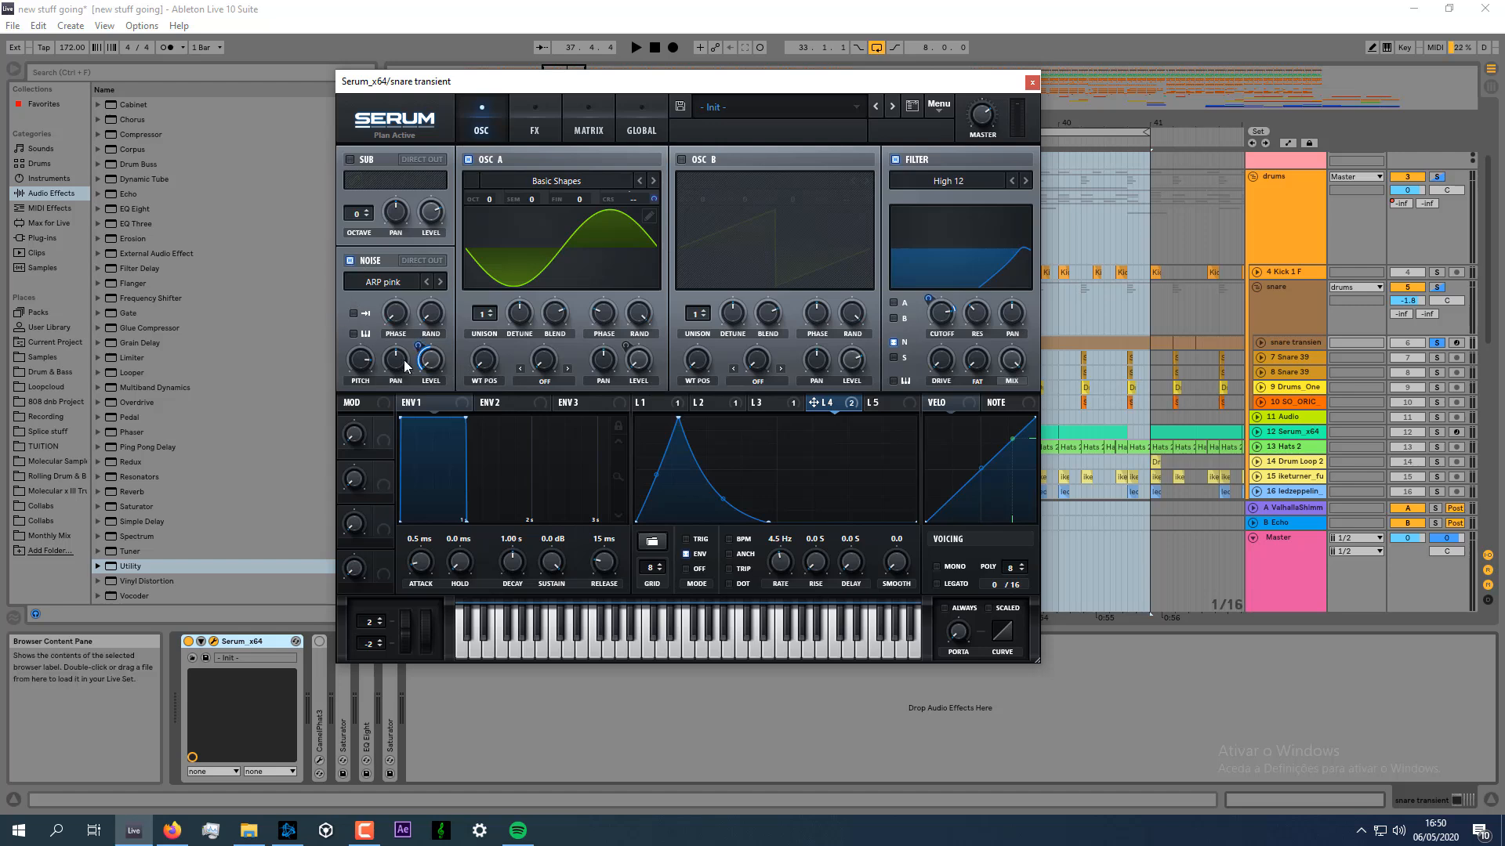
key("space")
mouse_move(779, 562)
left_mouse_down()
mouse_move(780, 588)
mouse_move(781, 568)
left_mouse_up()
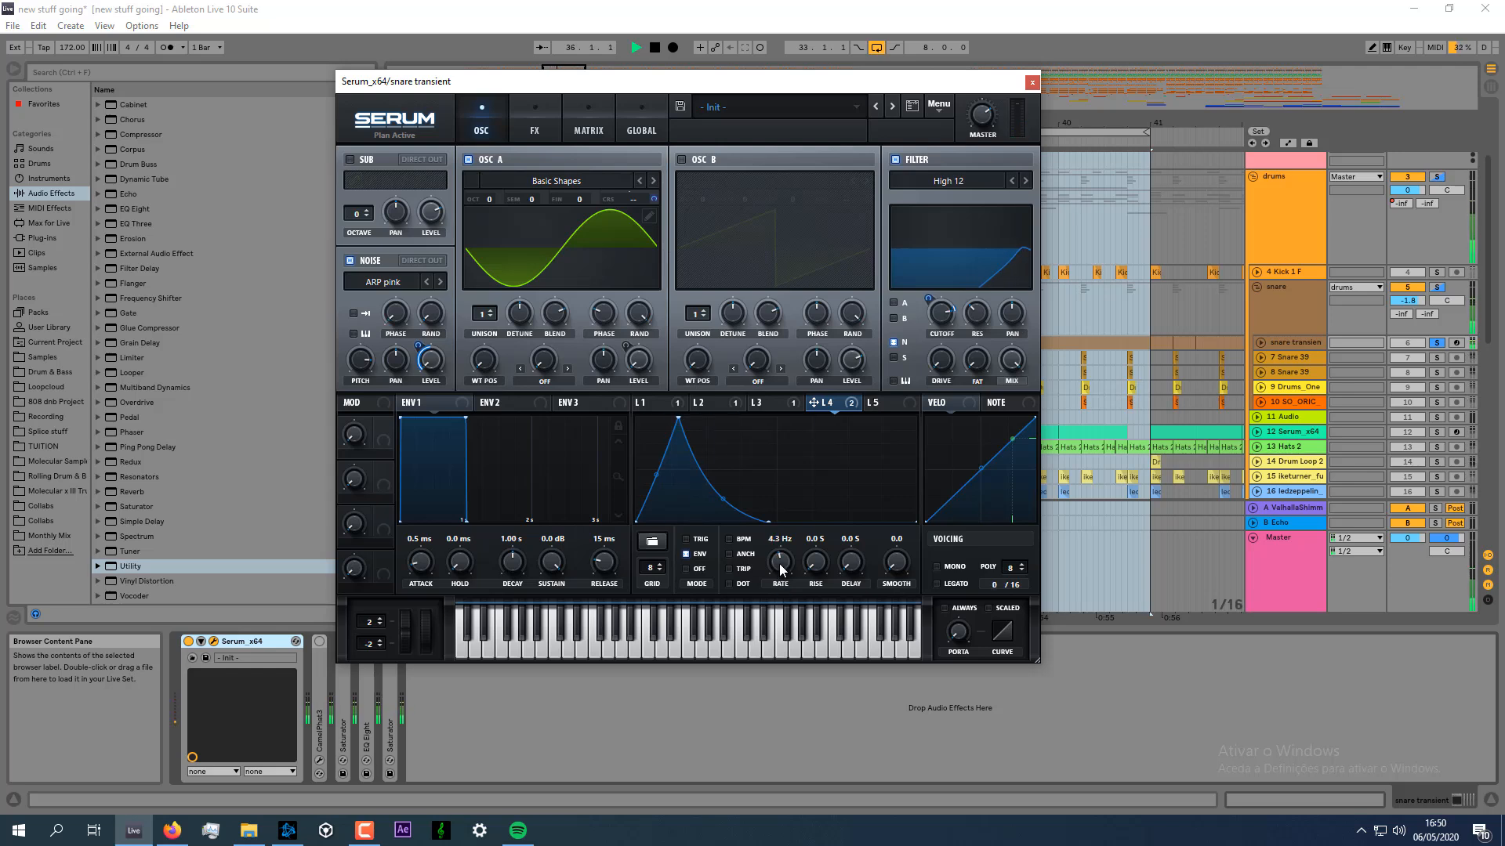
key("space")
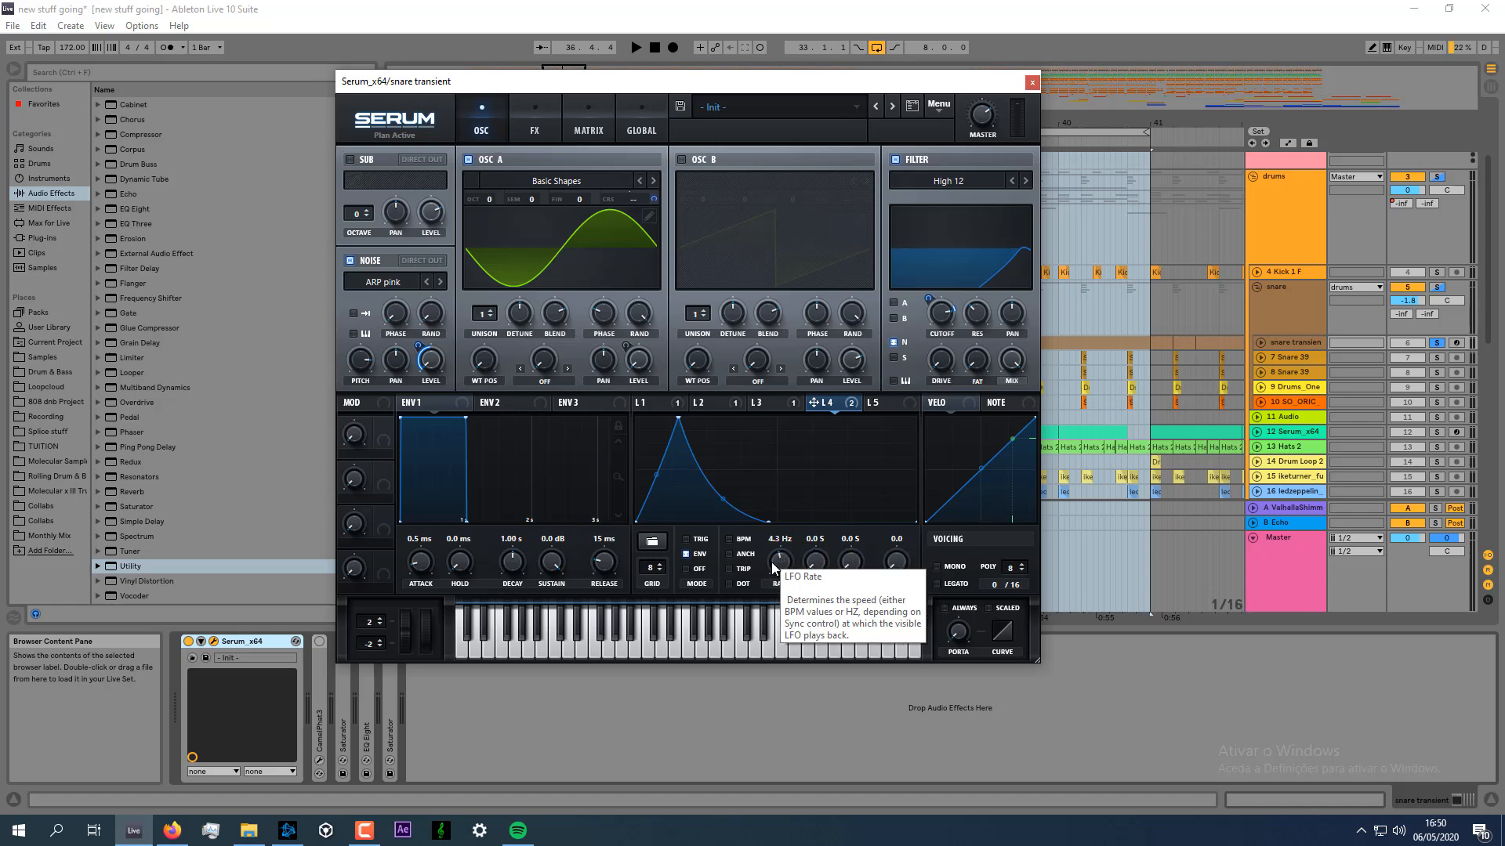
left_click_drag(778, 567, 780, 571)
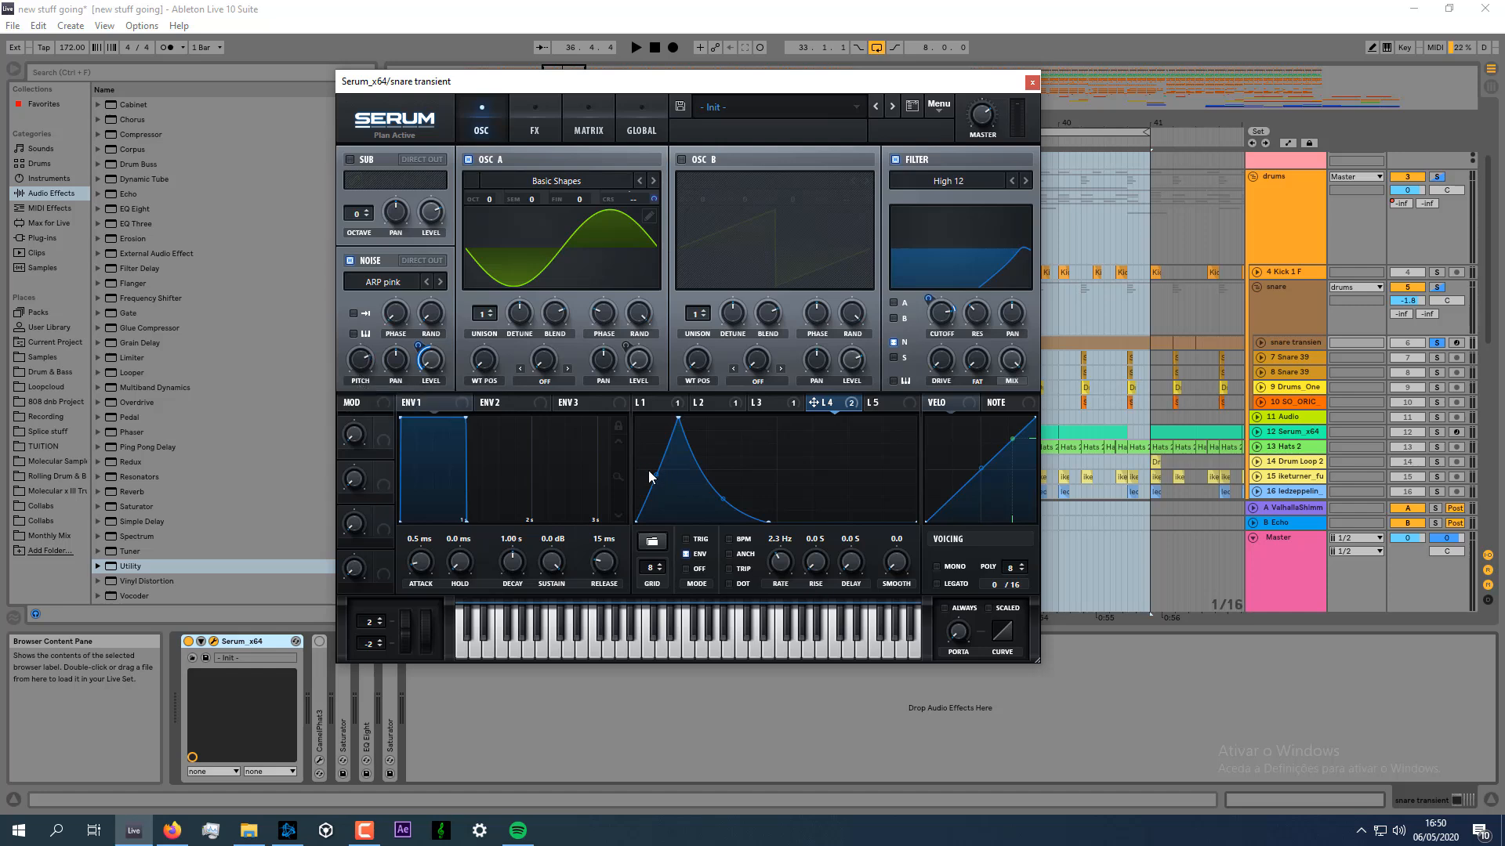
Adjust LFO 4's rising slope and the noise pitch during playback, and set the LFO rate to 3.9 Hz.
left_click_drag(656, 475, 652, 422)
key("space")
left_click_drag(662, 478, 662, 461)
left_click_drag(366, 366, 373, 350)
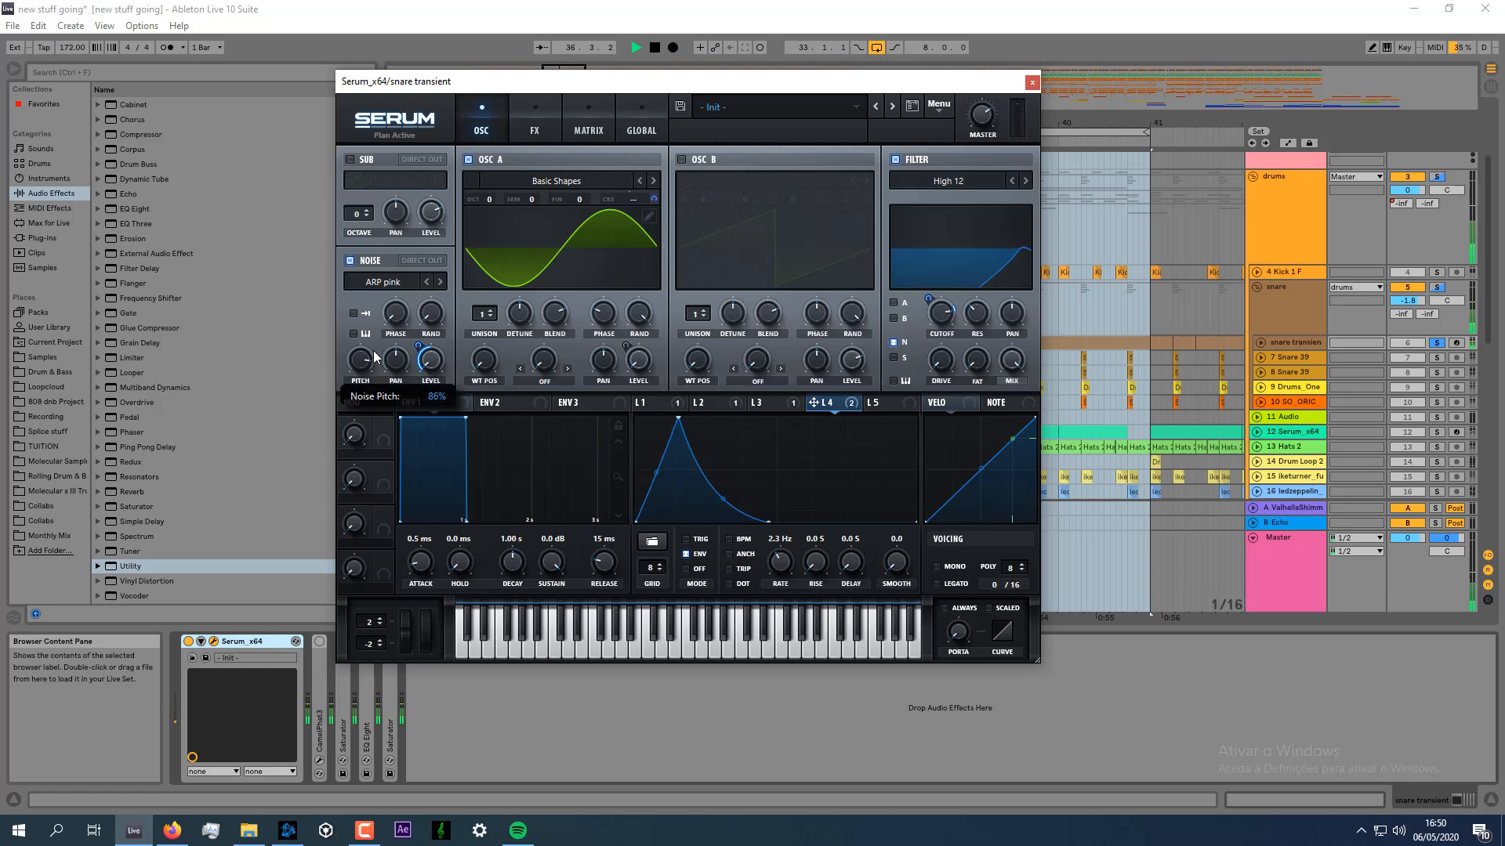
left_click_drag(783, 564, 783, 553)
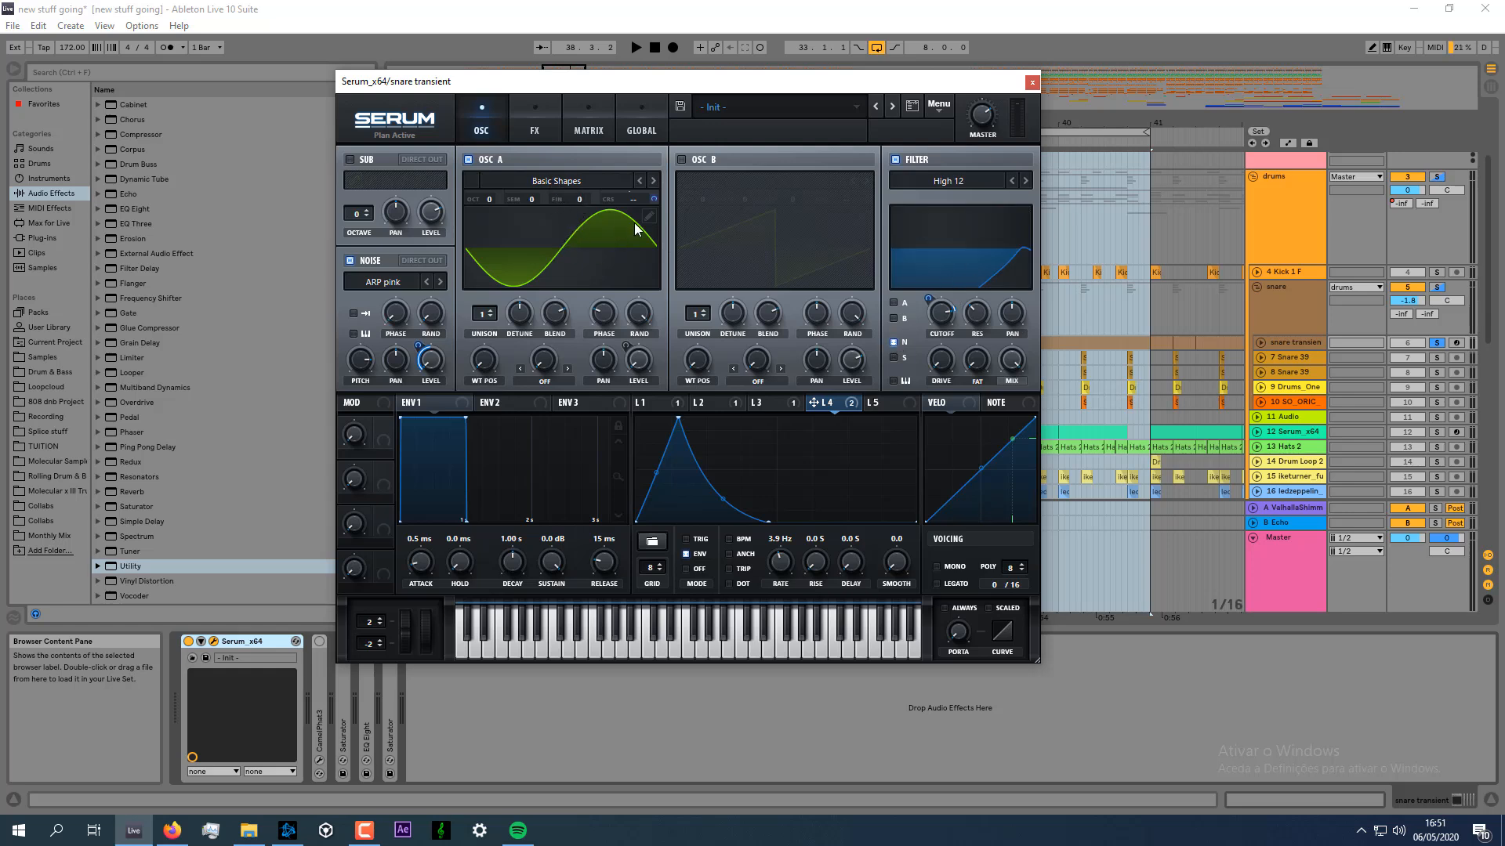
Play the transient and compare its noise with Serum's High 12 filter switched off and on.
mouse_move(605, 318)
left_click(721, 654)
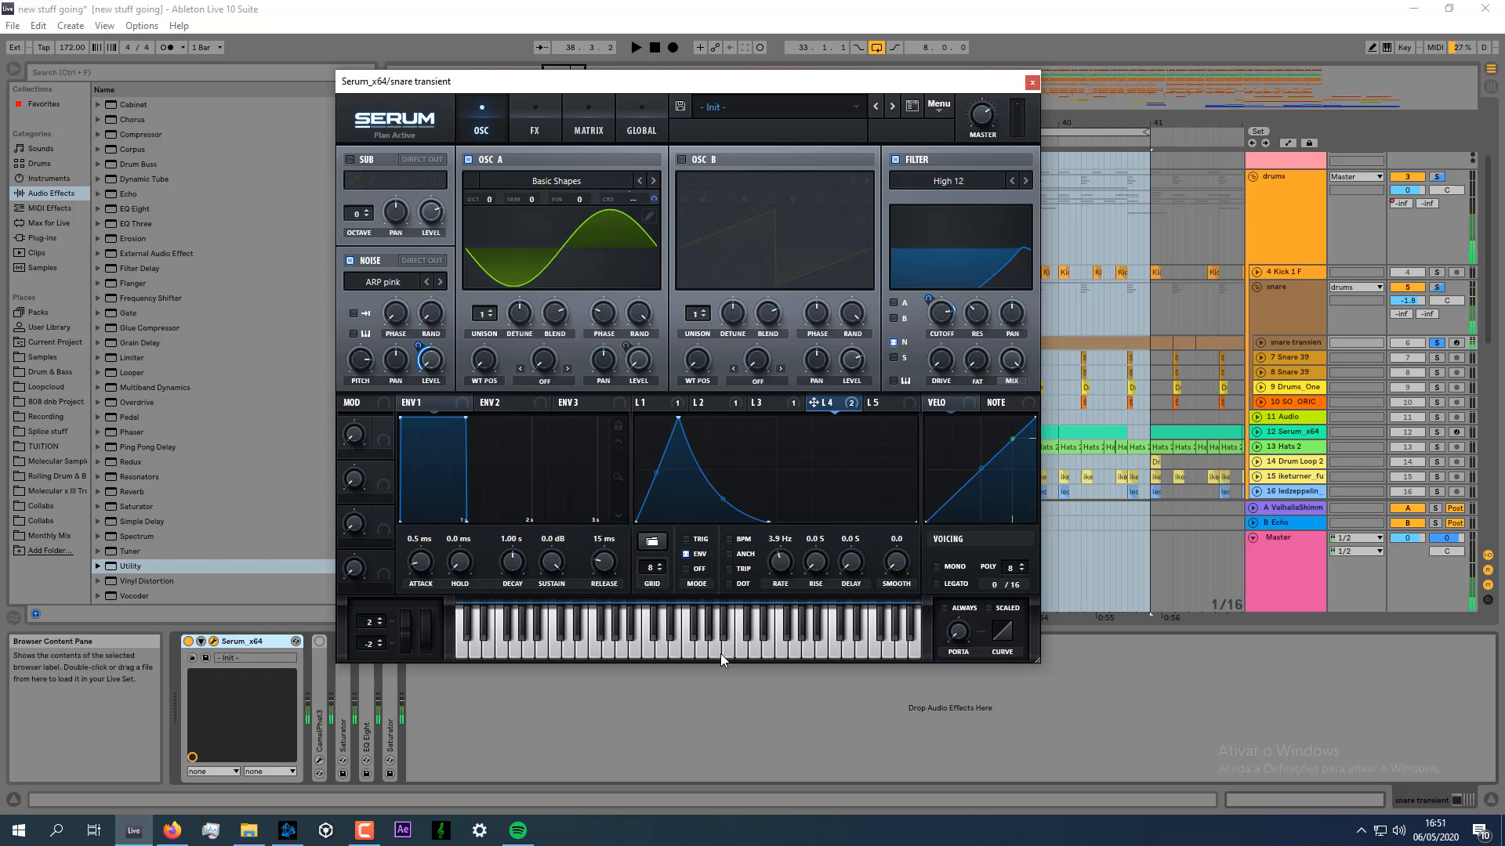
key("space")
key("space")
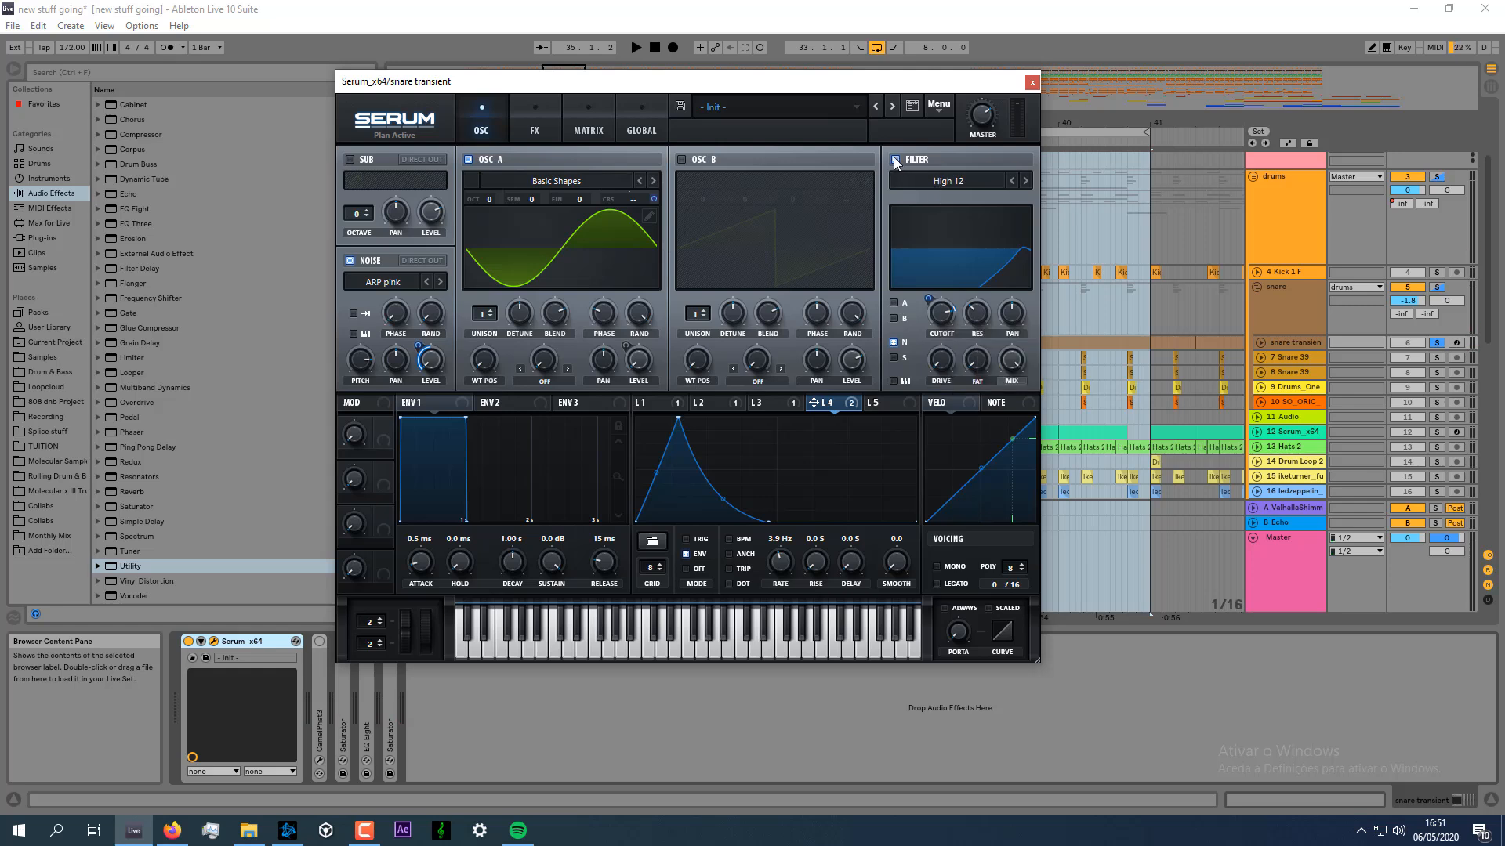
key("space")
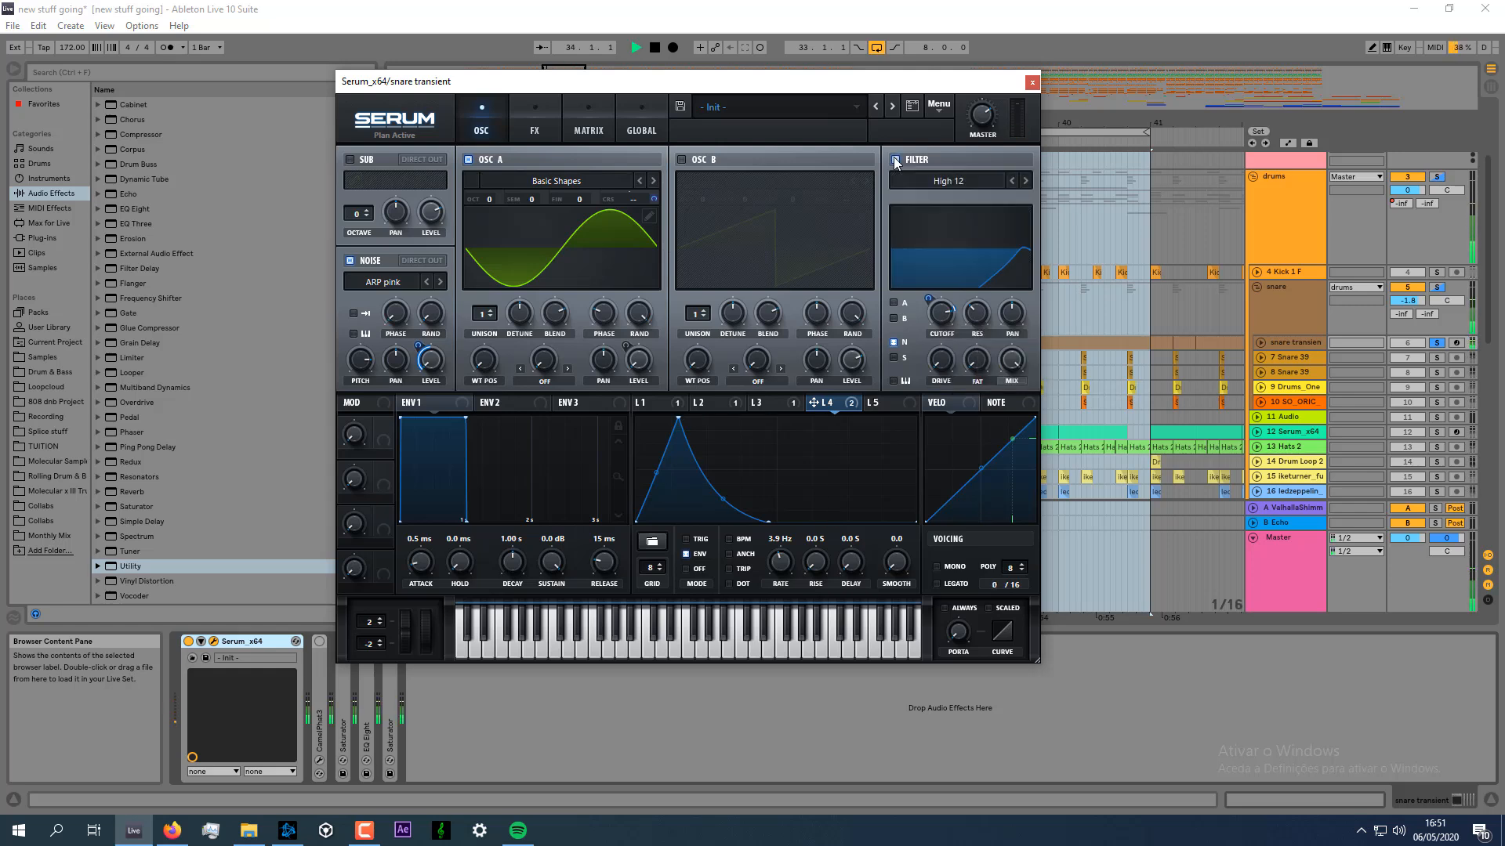
left_click(896, 160)
key("space")
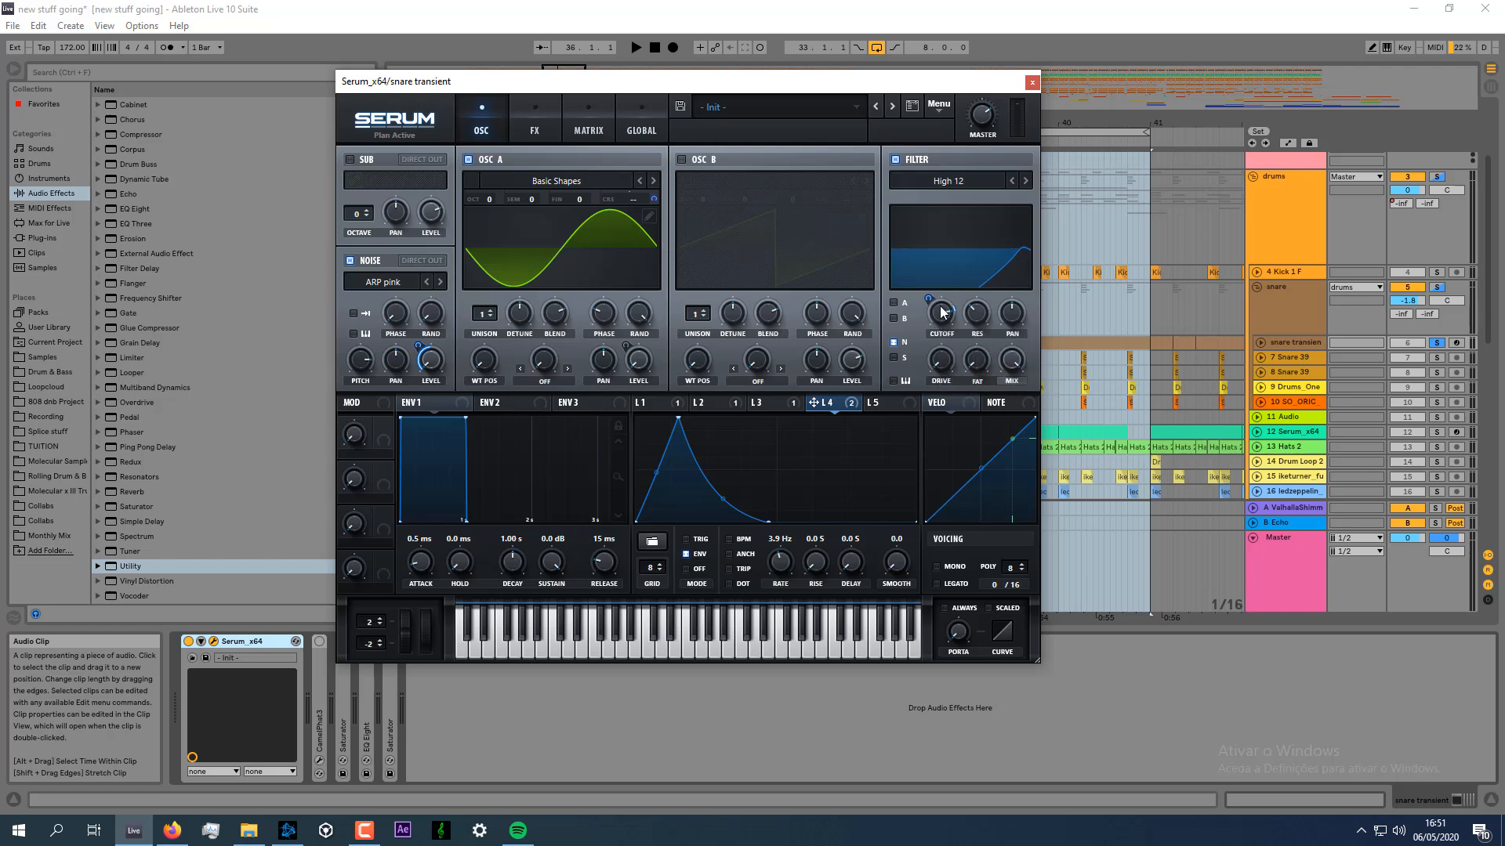
Adjust LFO 4's modulation amount on the filter cutoff to about -8 while the transient plays.
key("space")
mouse_move(930, 291)
left_mouse_down()
mouse_move(930, 271)
mouse_move(927, 287)
left_mouse_up()
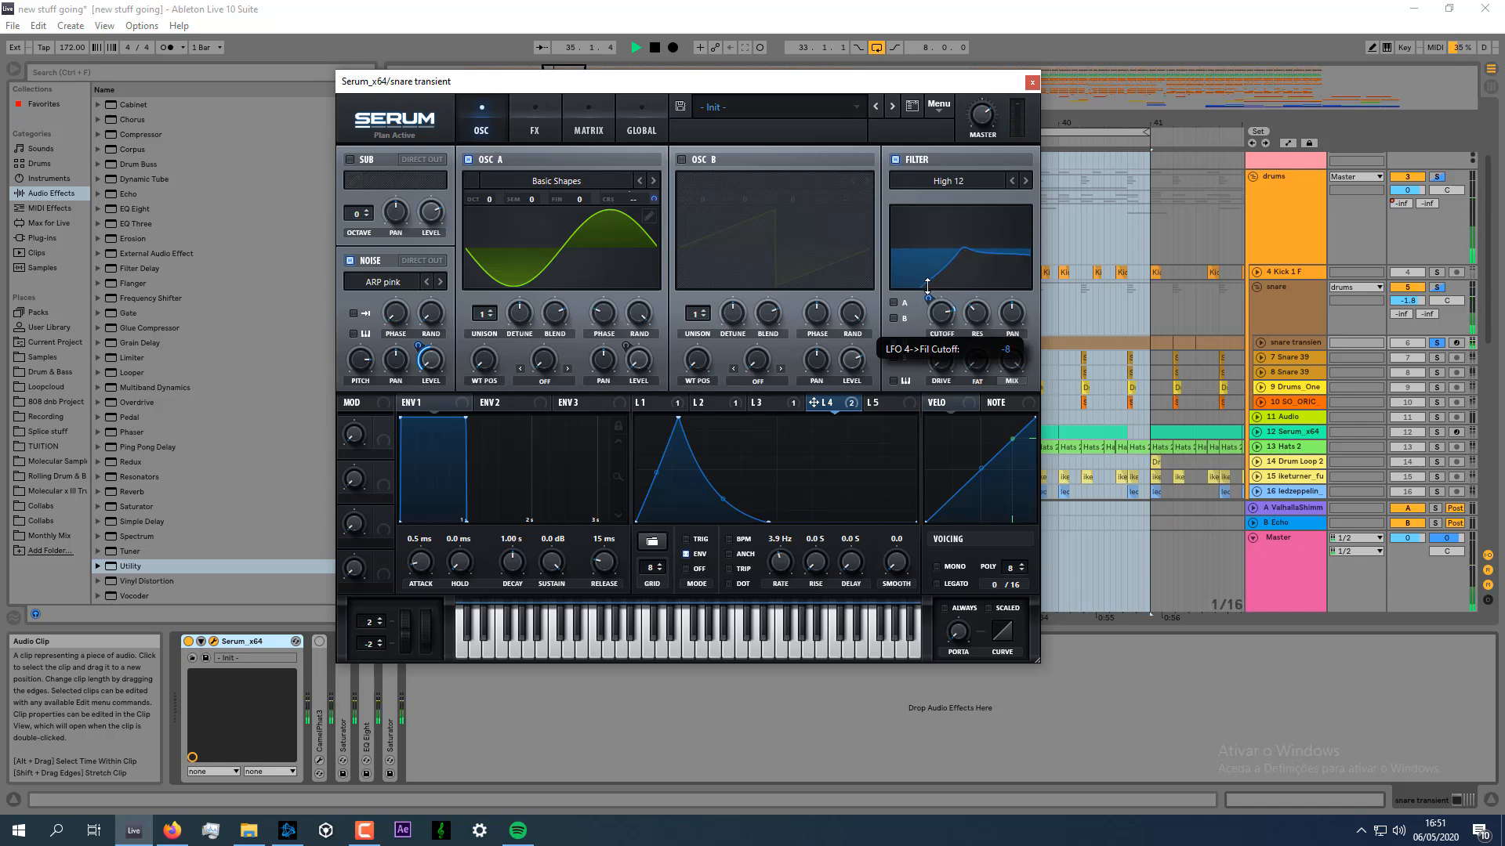
key("space")
Enable Serum's EQ effect, switch its low band to a high-pass shape and raise that band's frequency.
left_click(536, 128)
left_click(590, 110)
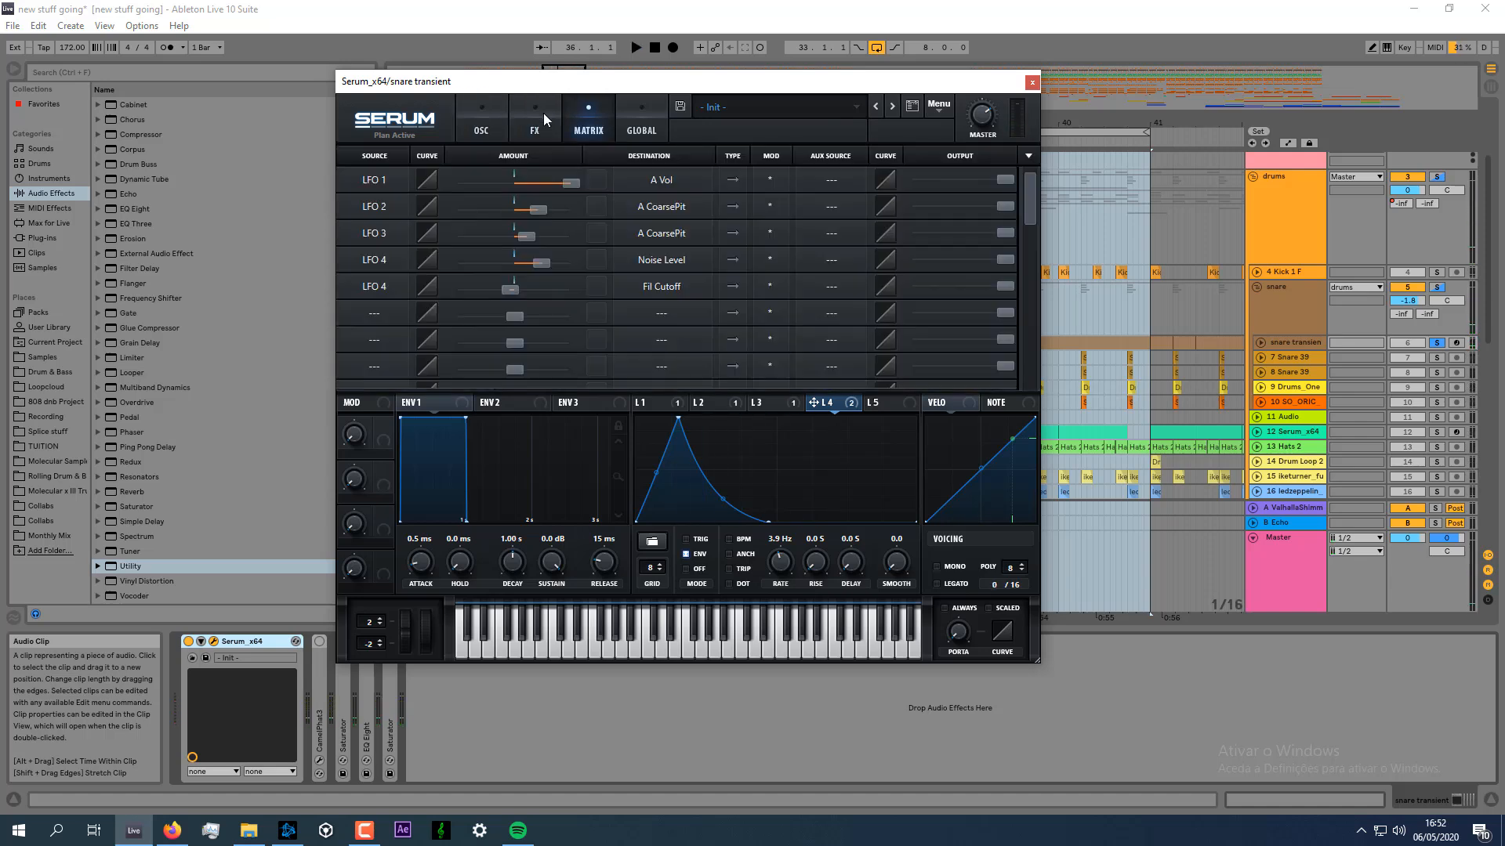
left_click(543, 112)
left_click(478, 118)
left_click(533, 111)
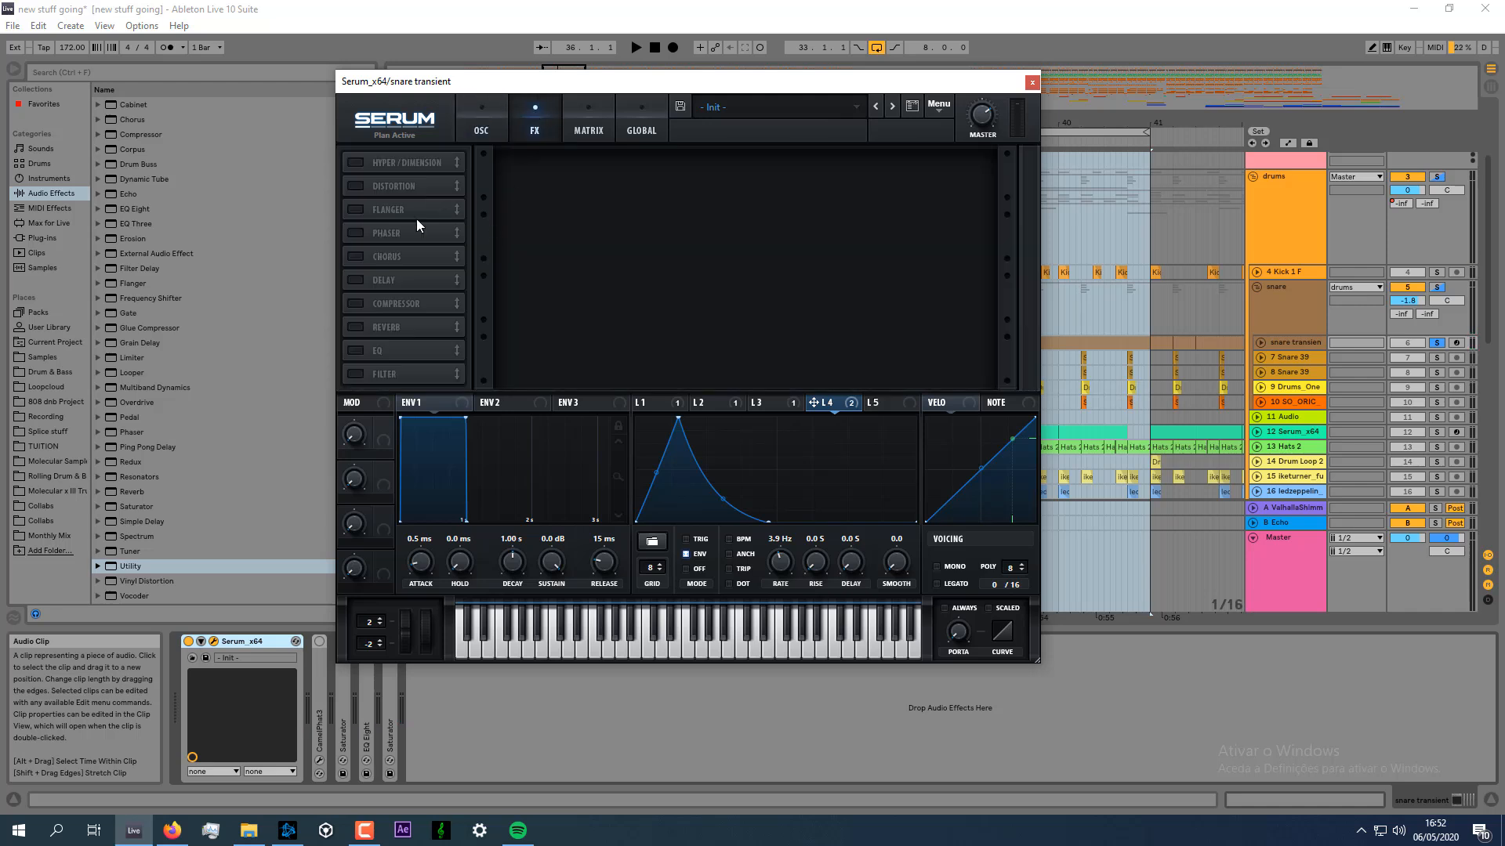
left_click(354, 351)
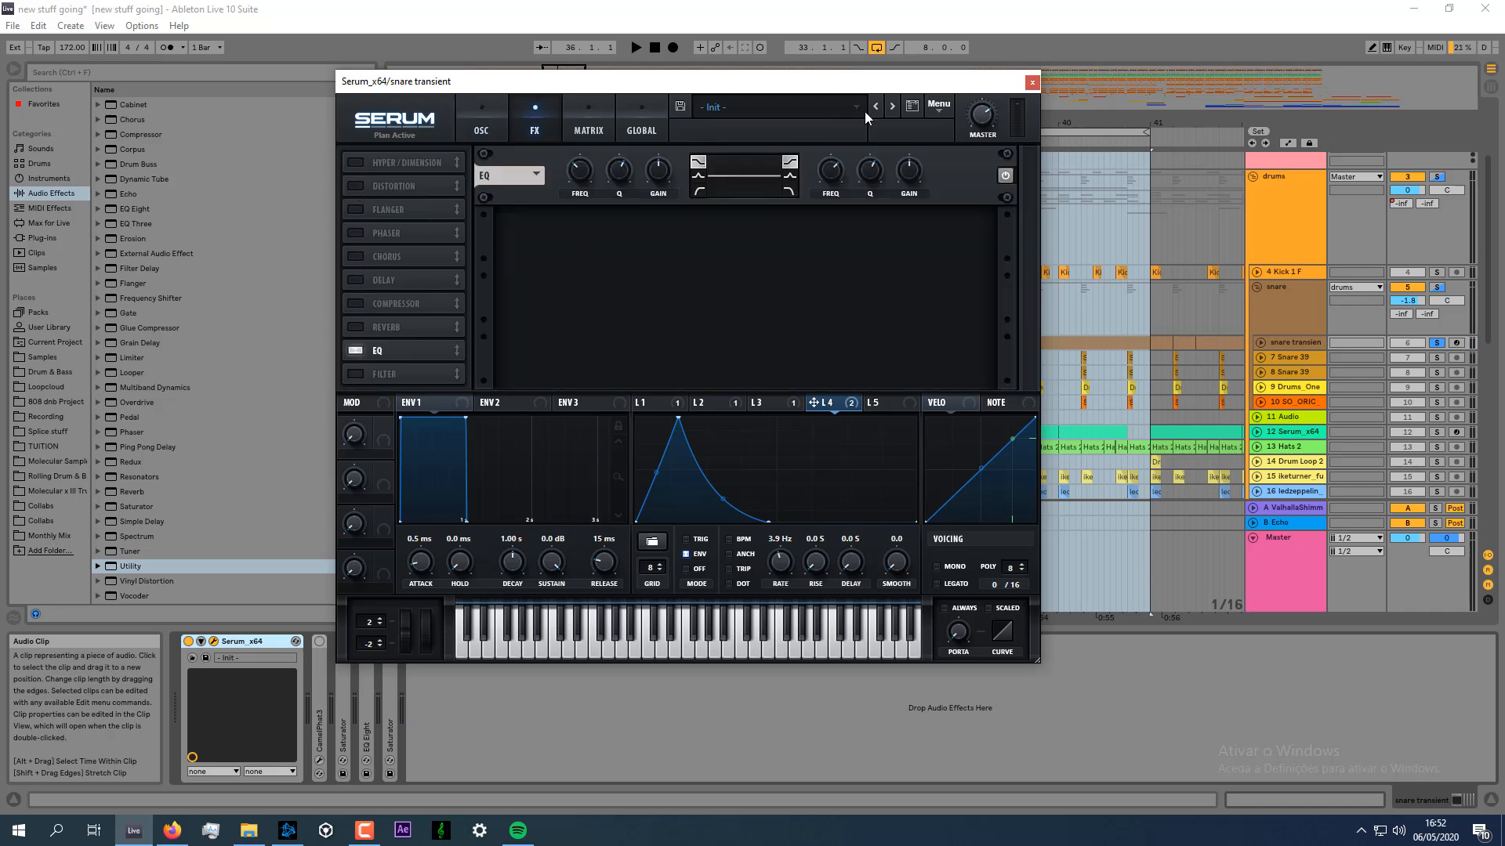
left_click(698, 189)
left_click_drag(580, 180, 599, 78)
Modulate the EQ's low-band frequency with LFO 4 and adjust the modulation amount during playback.
left_click_drag(814, 388, 566, 174)
key("space")
mouse_move(565, 157)
left_mouse_down()
mouse_move(565, 145)
mouse_move(582, 193)
mouse_move(569, 164)
left_mouse_up()
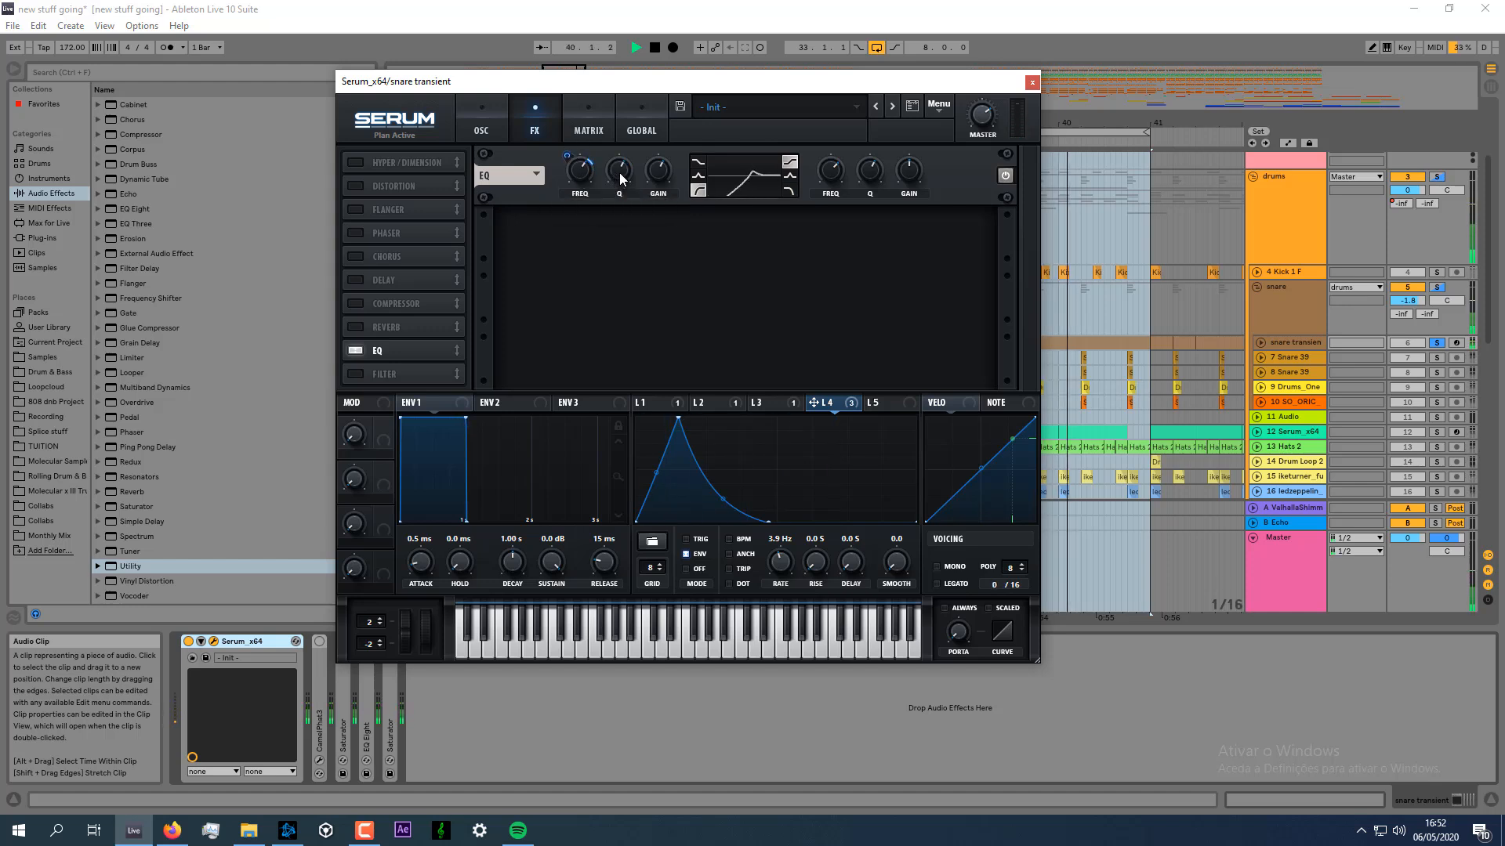
key("space")
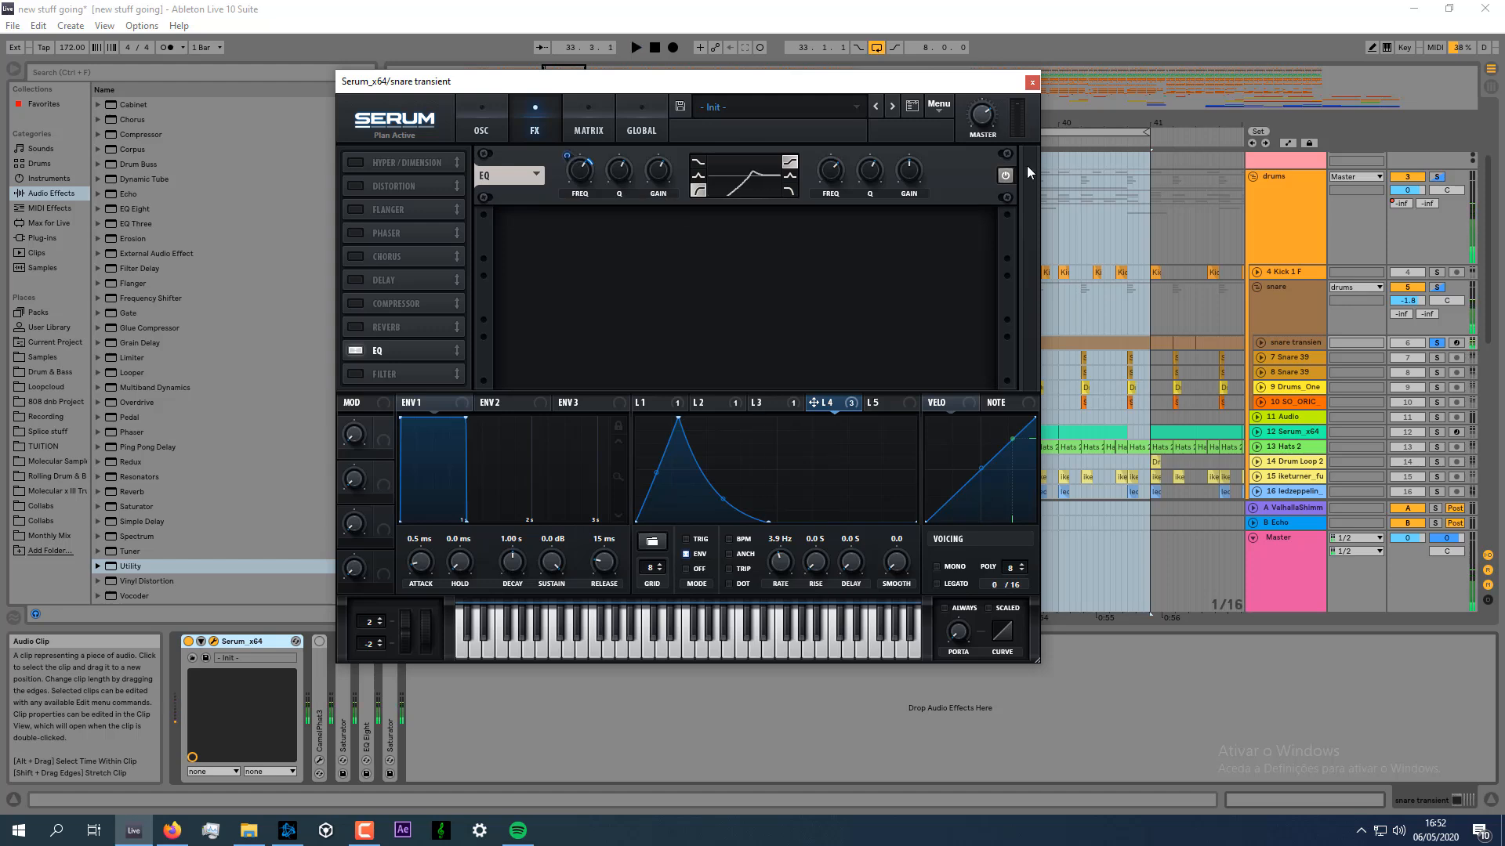
Enable Serum's Tube distortion, raise its drive while playing the transient, and return to the oscillator view.
left_click(356, 187)
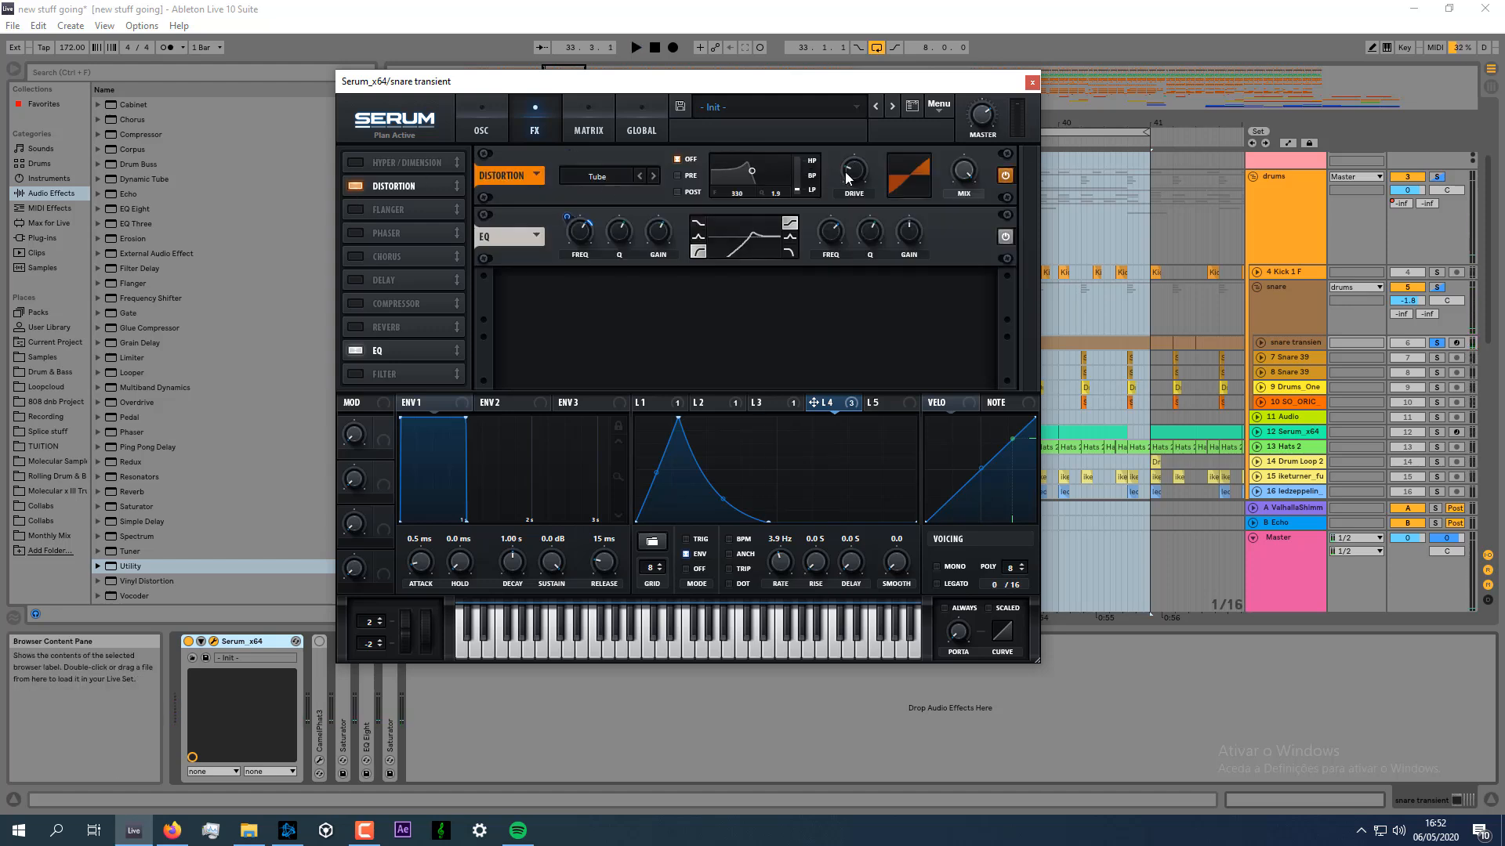
left_click_drag(845, 173, 874, 119)
key("space")
left_click_drag(857, 172, 858, 164)
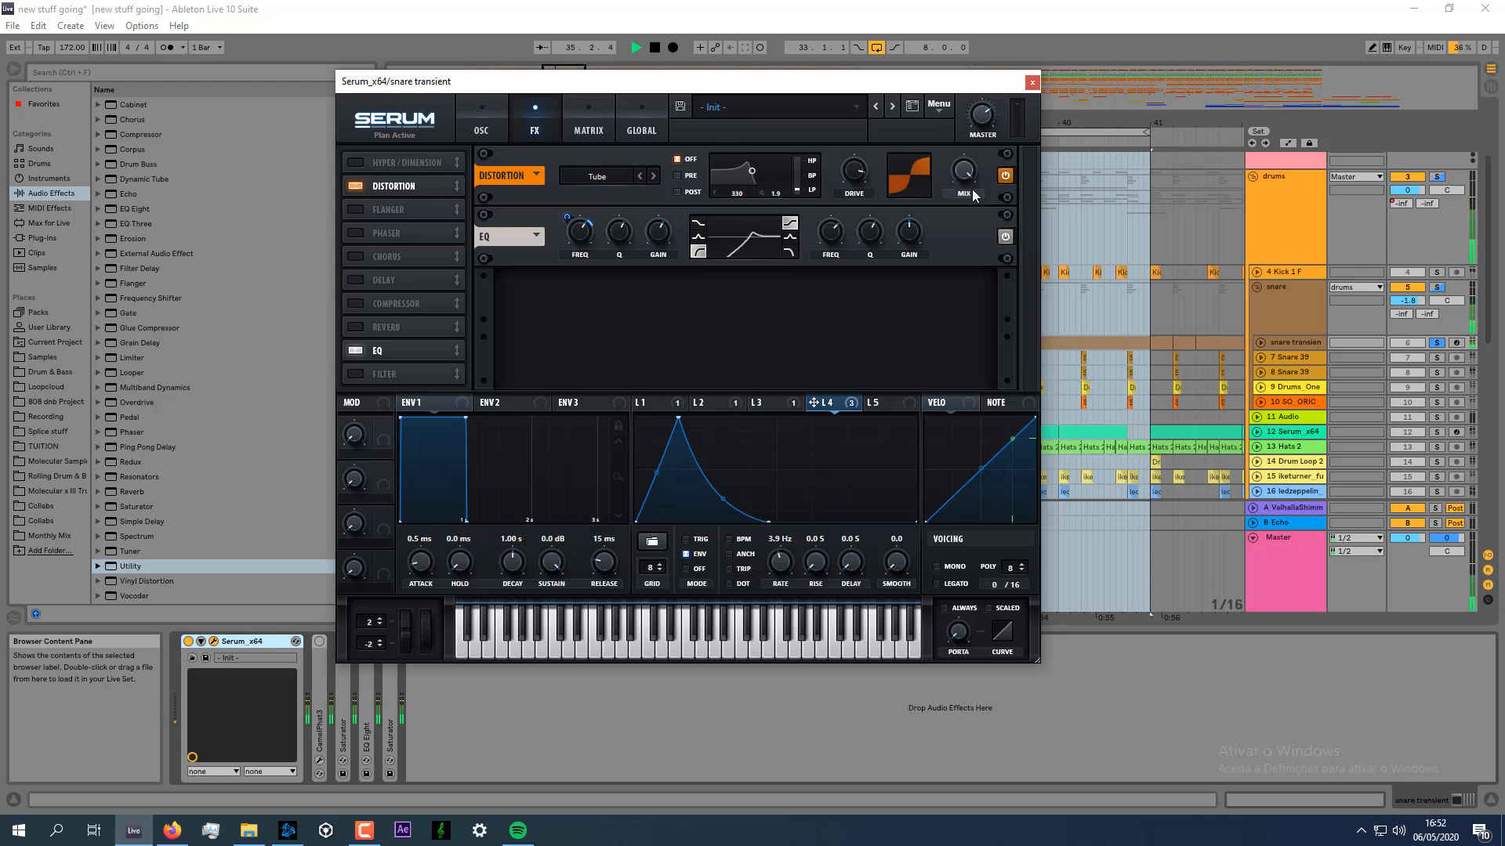
key("space")
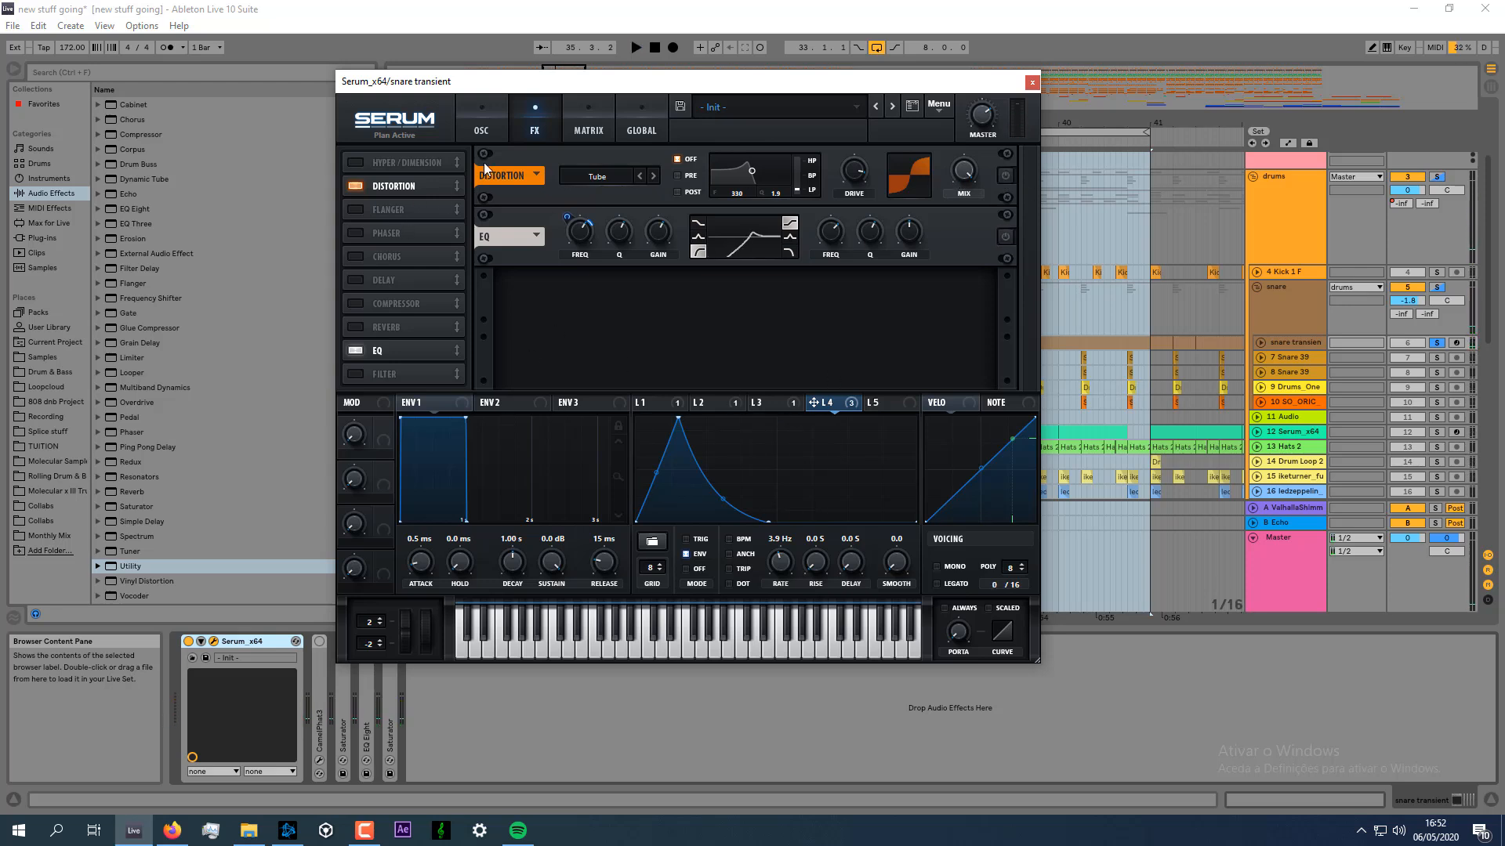
left_click(482, 125)
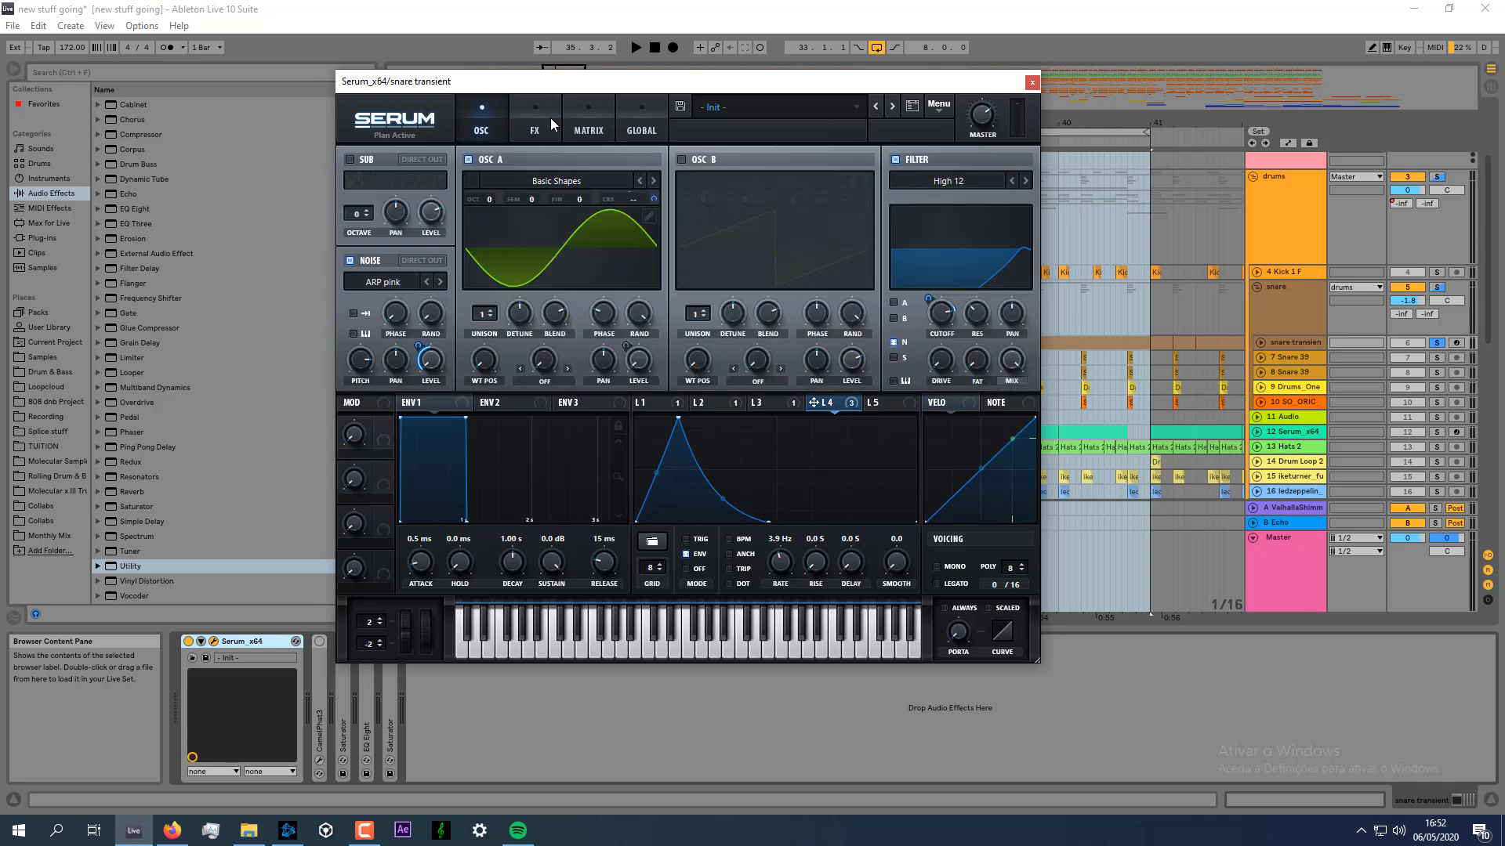
Close Serum, enable CamelPhat3 on the snare transient track, and place its plug-in window over the arrangement.
left_click(1032, 83)
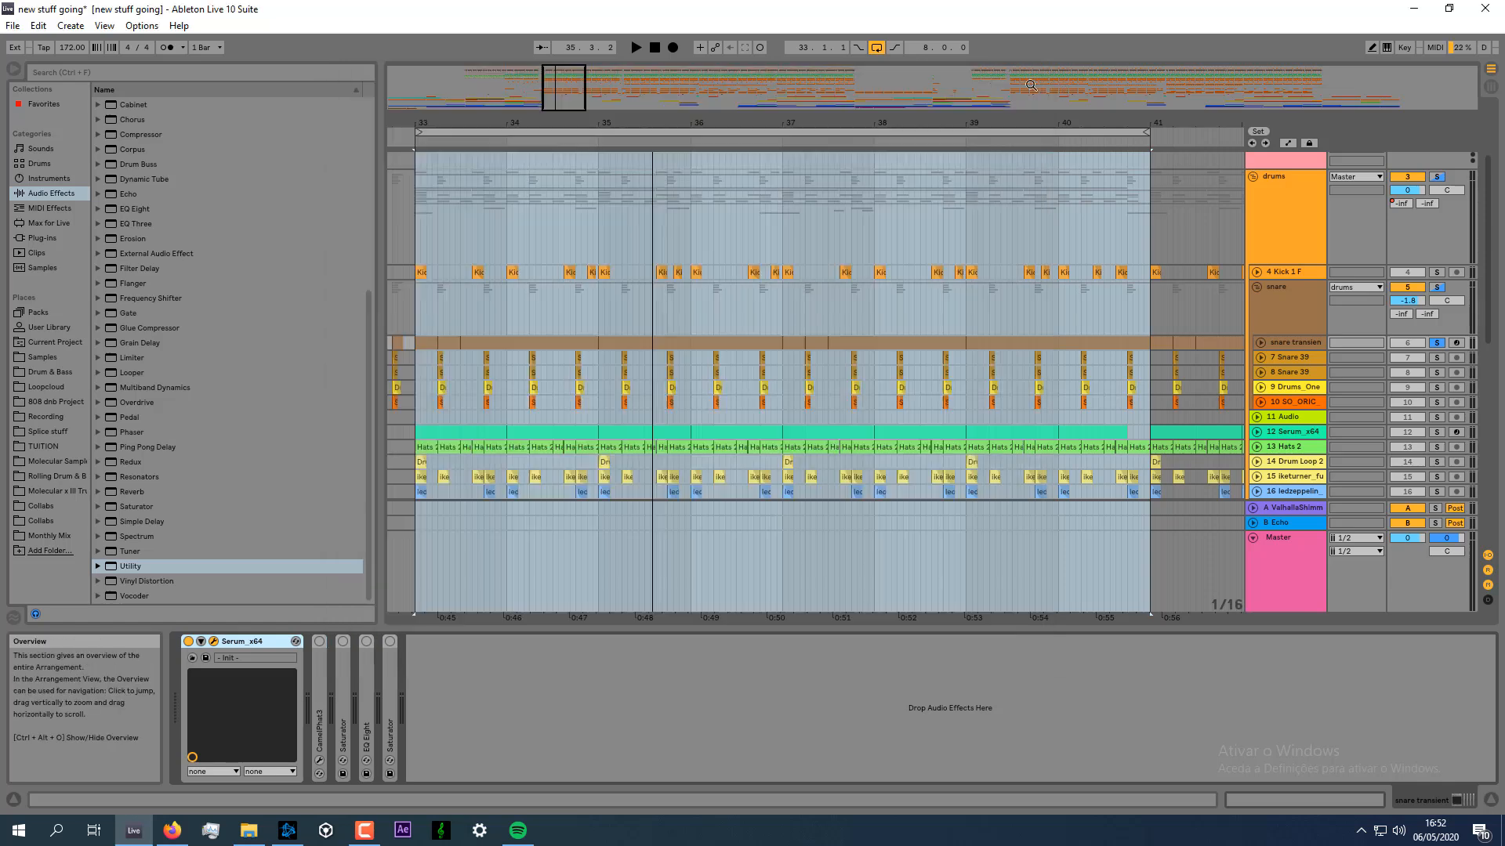
double_click(322, 686)
left_click(344, 641)
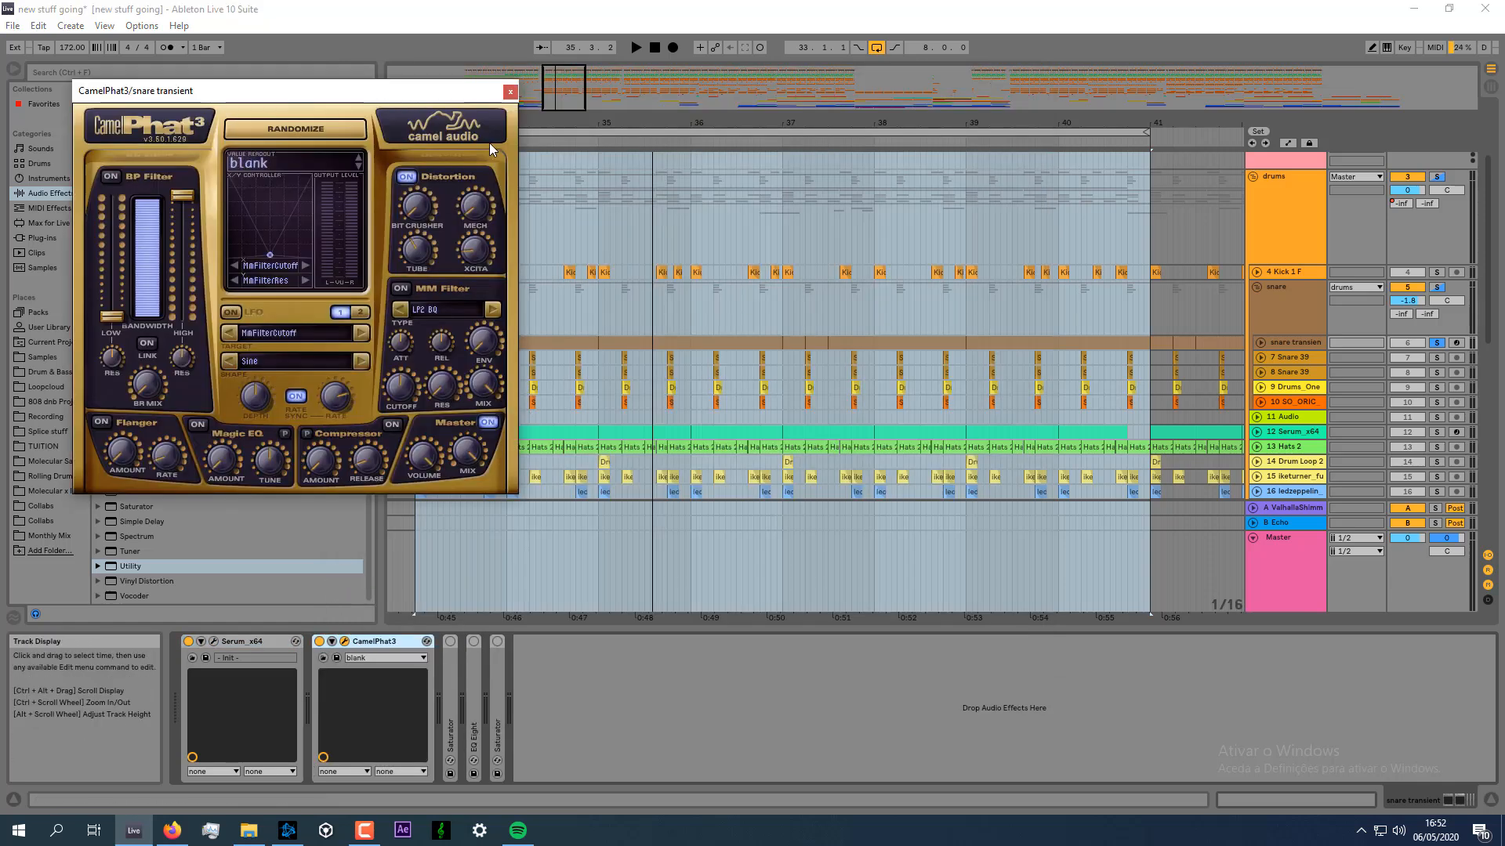
left_click_drag(435, 103, 674, 147)
Compare the snare transient with CamelPhat3 bypassed and re-enabled during playback.
key("space")
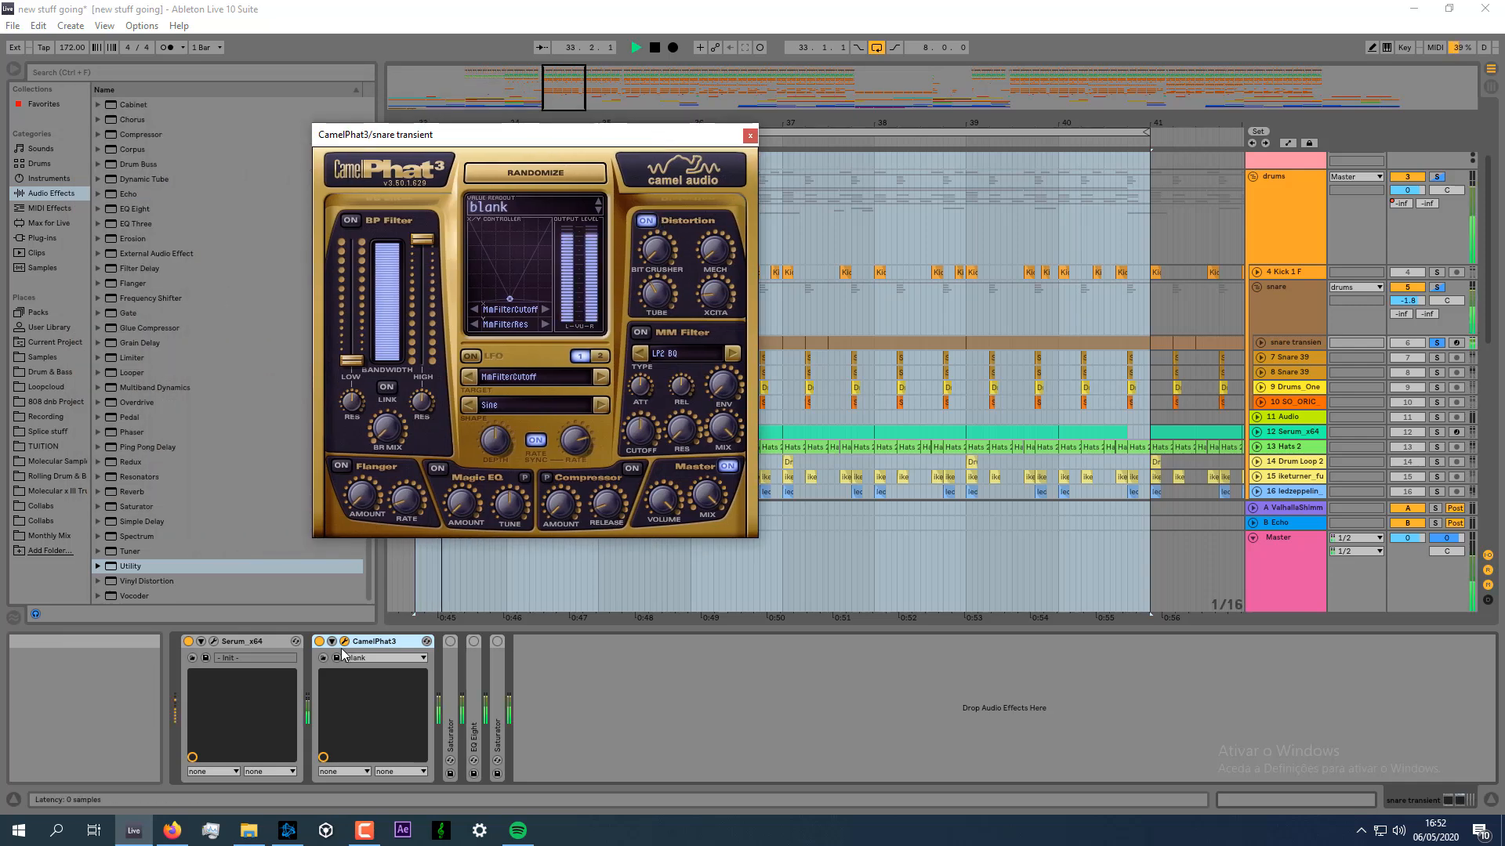
left_click(321, 643)
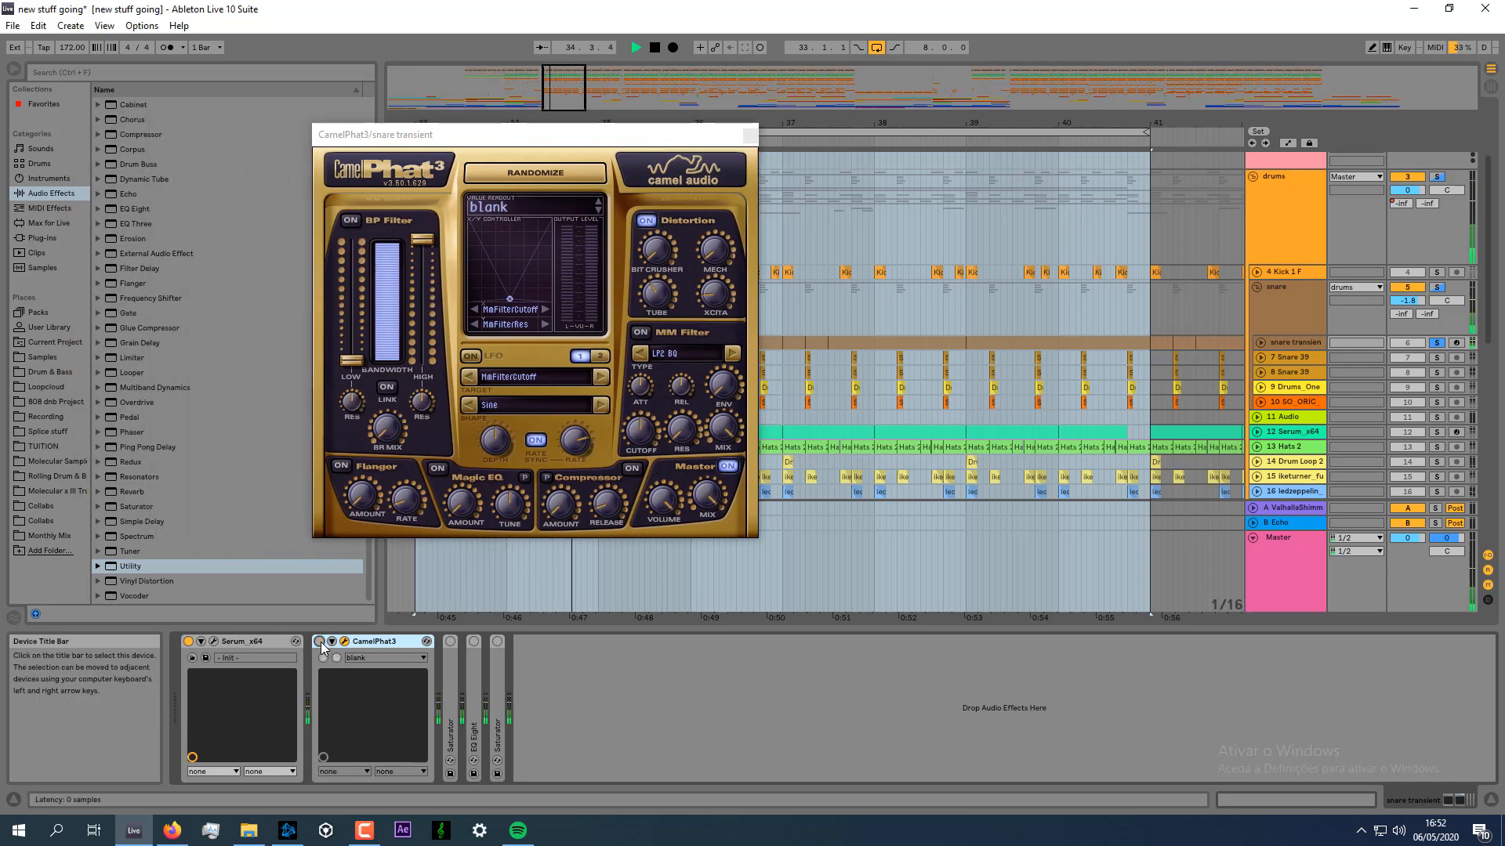
left_click(320, 642)
key("space")
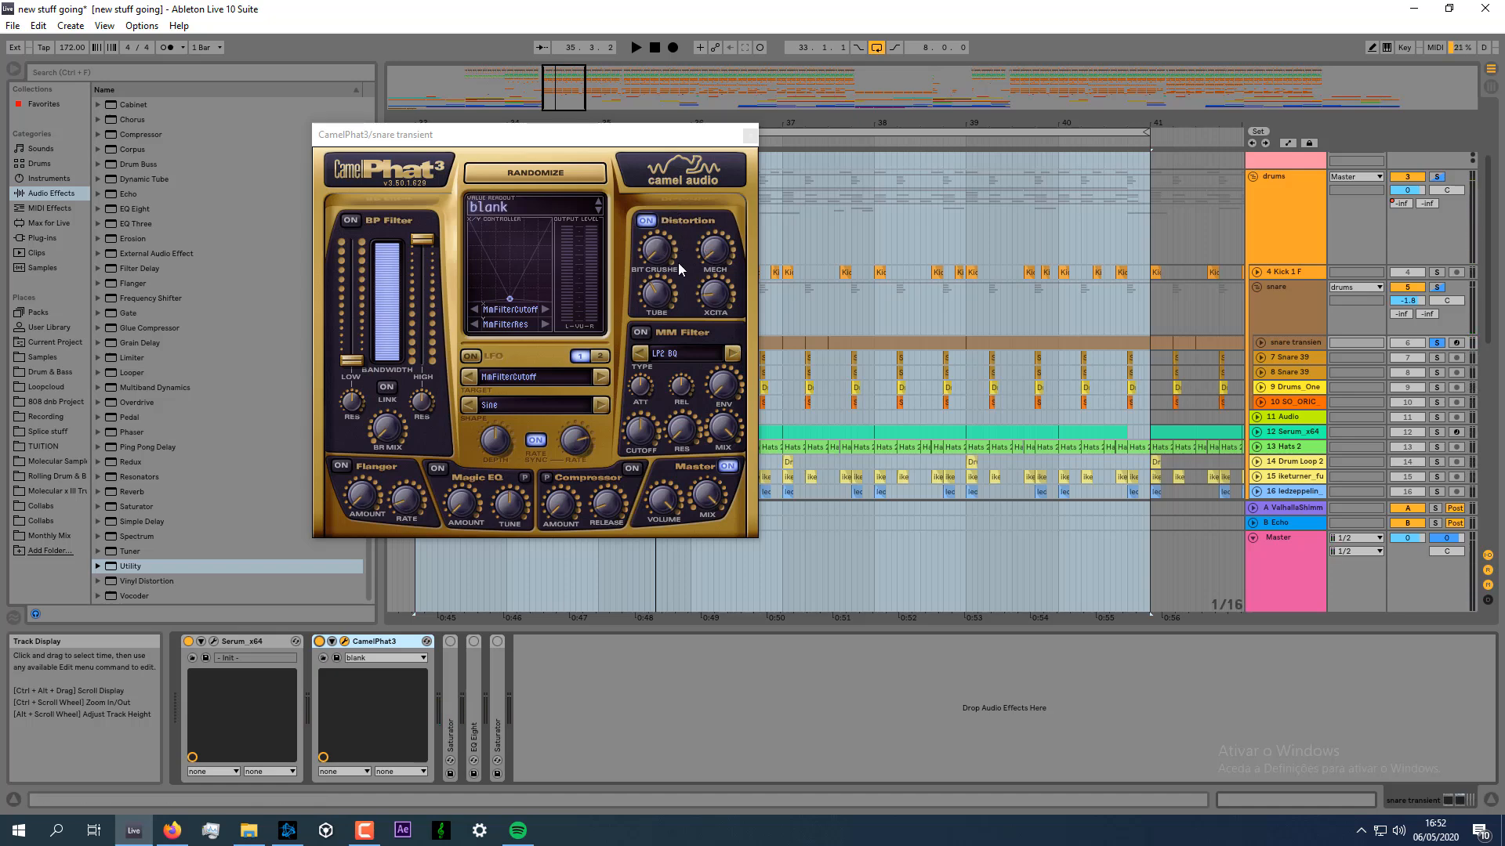
Play the transient while examining CamelPhat3's distortion controls, close the plug-in window and stop playback.
mouse_move(663, 290)
key("space")
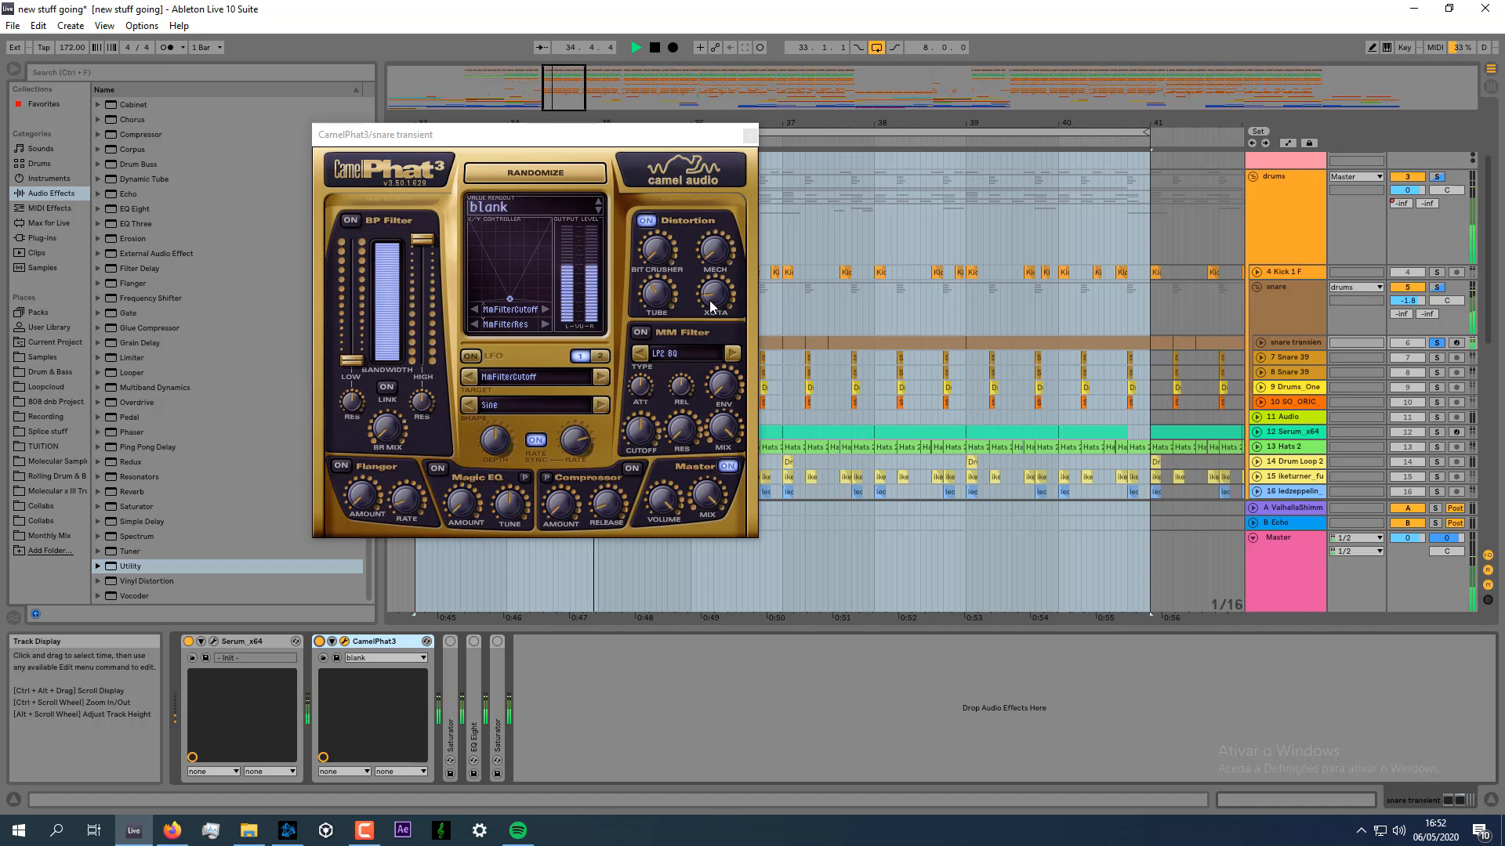
left_click(735, 205)
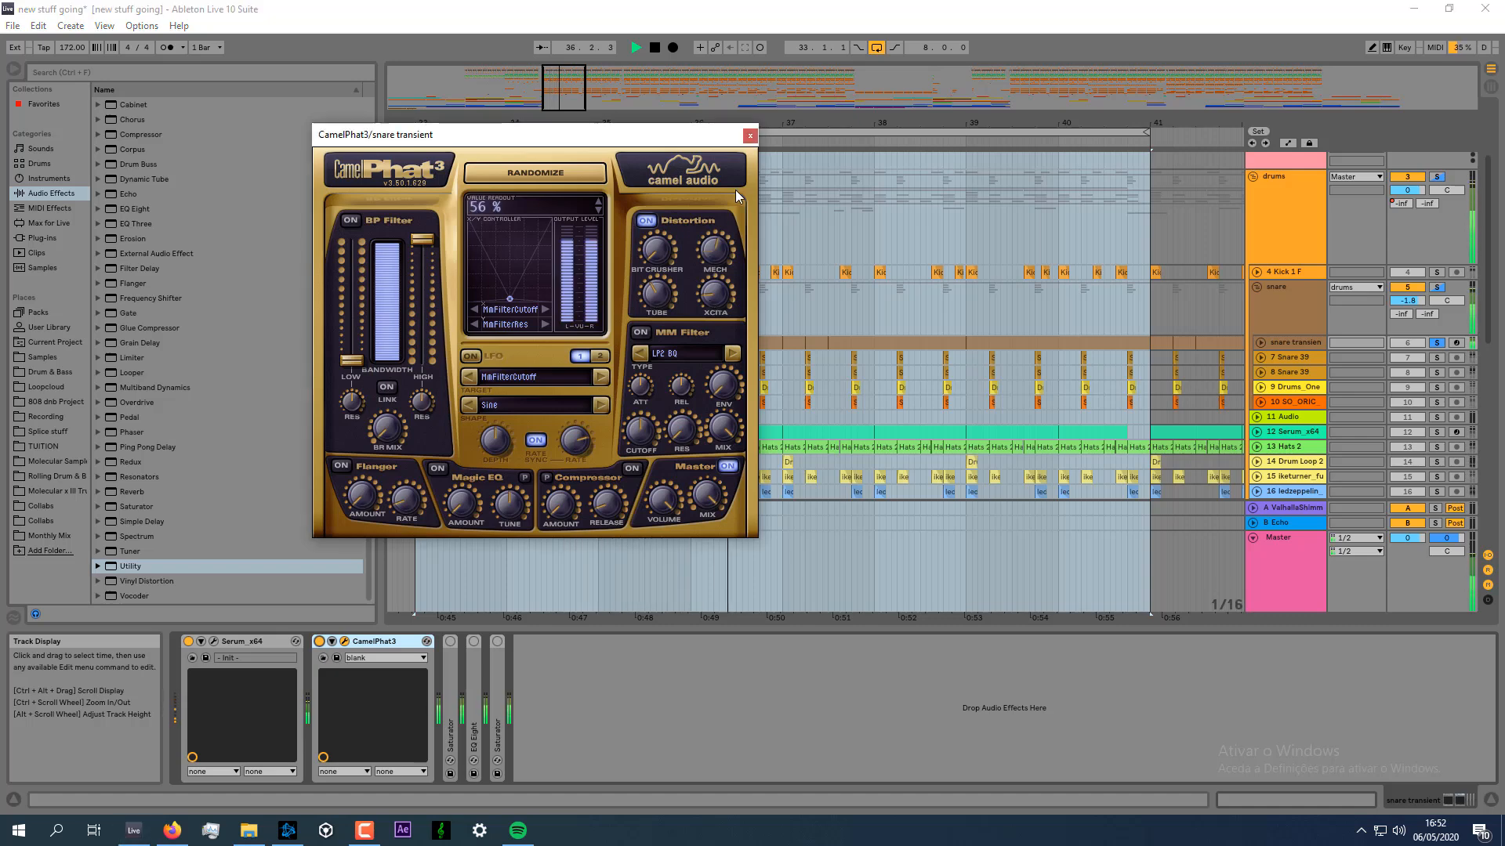
left_click(750, 136)
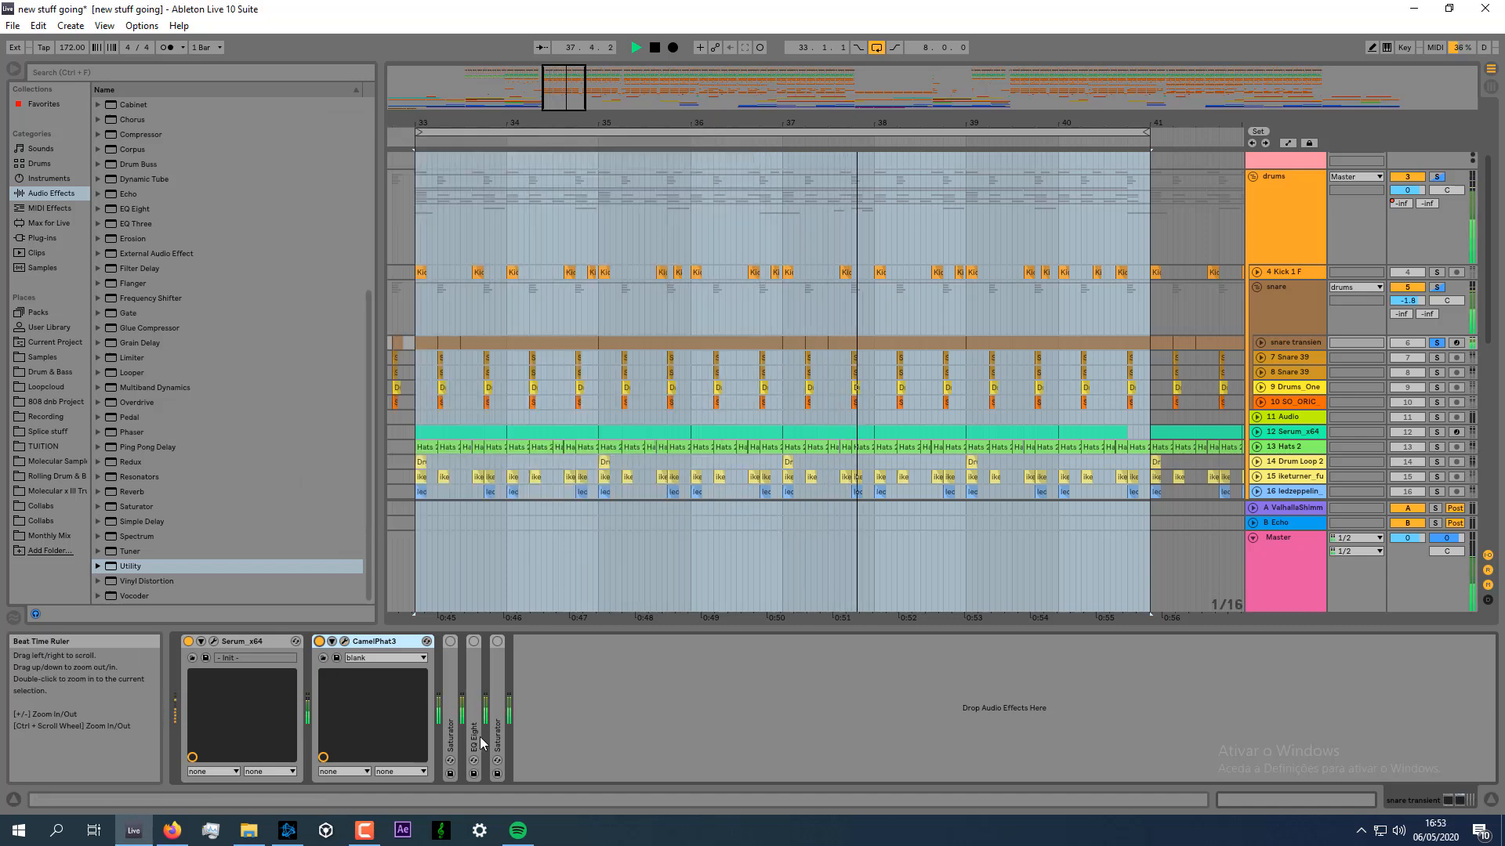
key("space")
Unfold and enable the first Saturator after CamelPhat3, and compare it bypassed and re-enabled during playback.
double_click(461, 734)
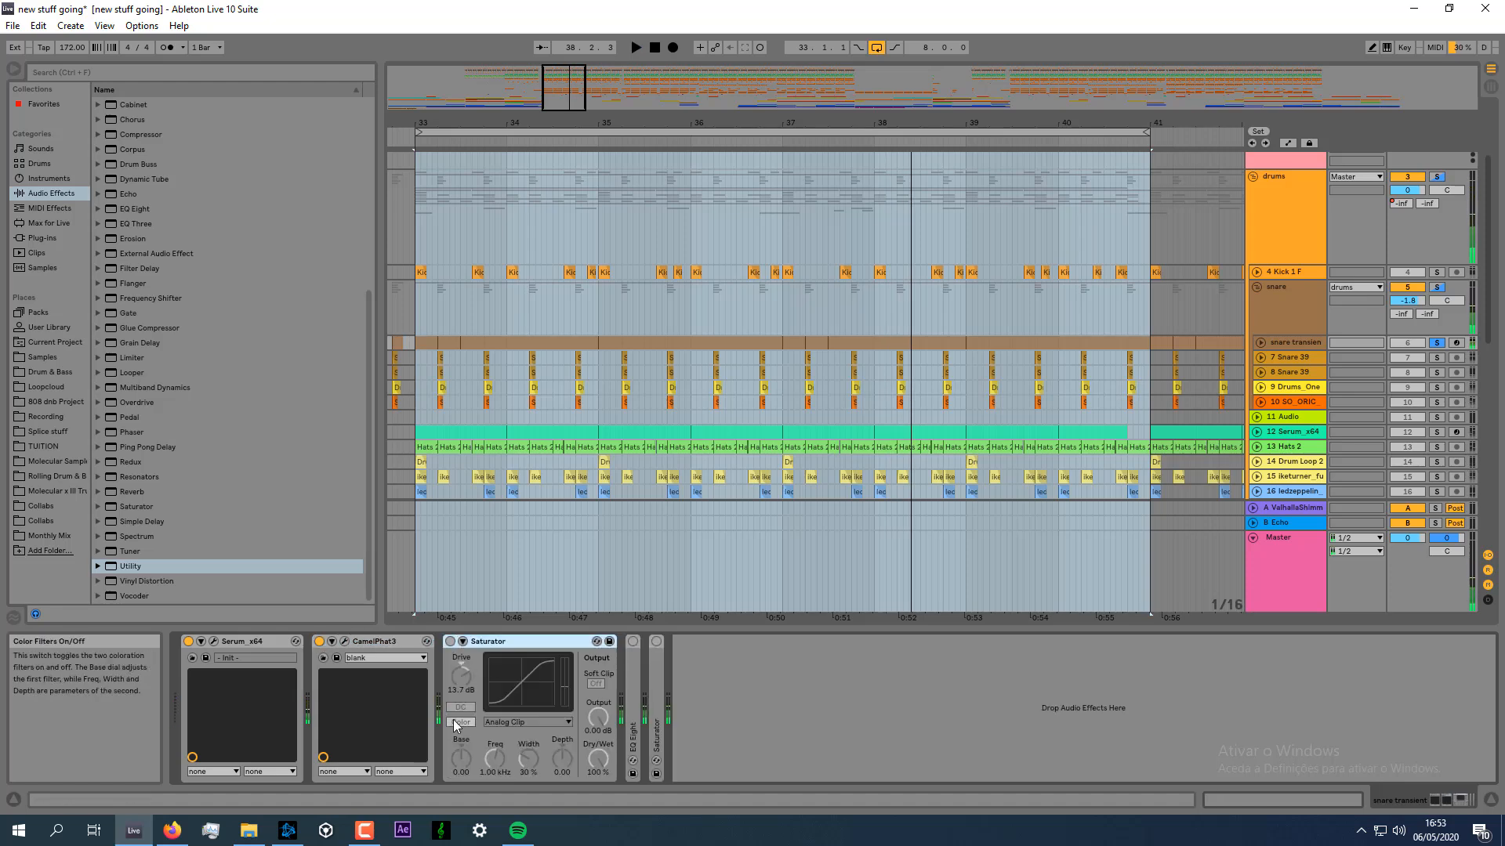
left_click(450, 642)
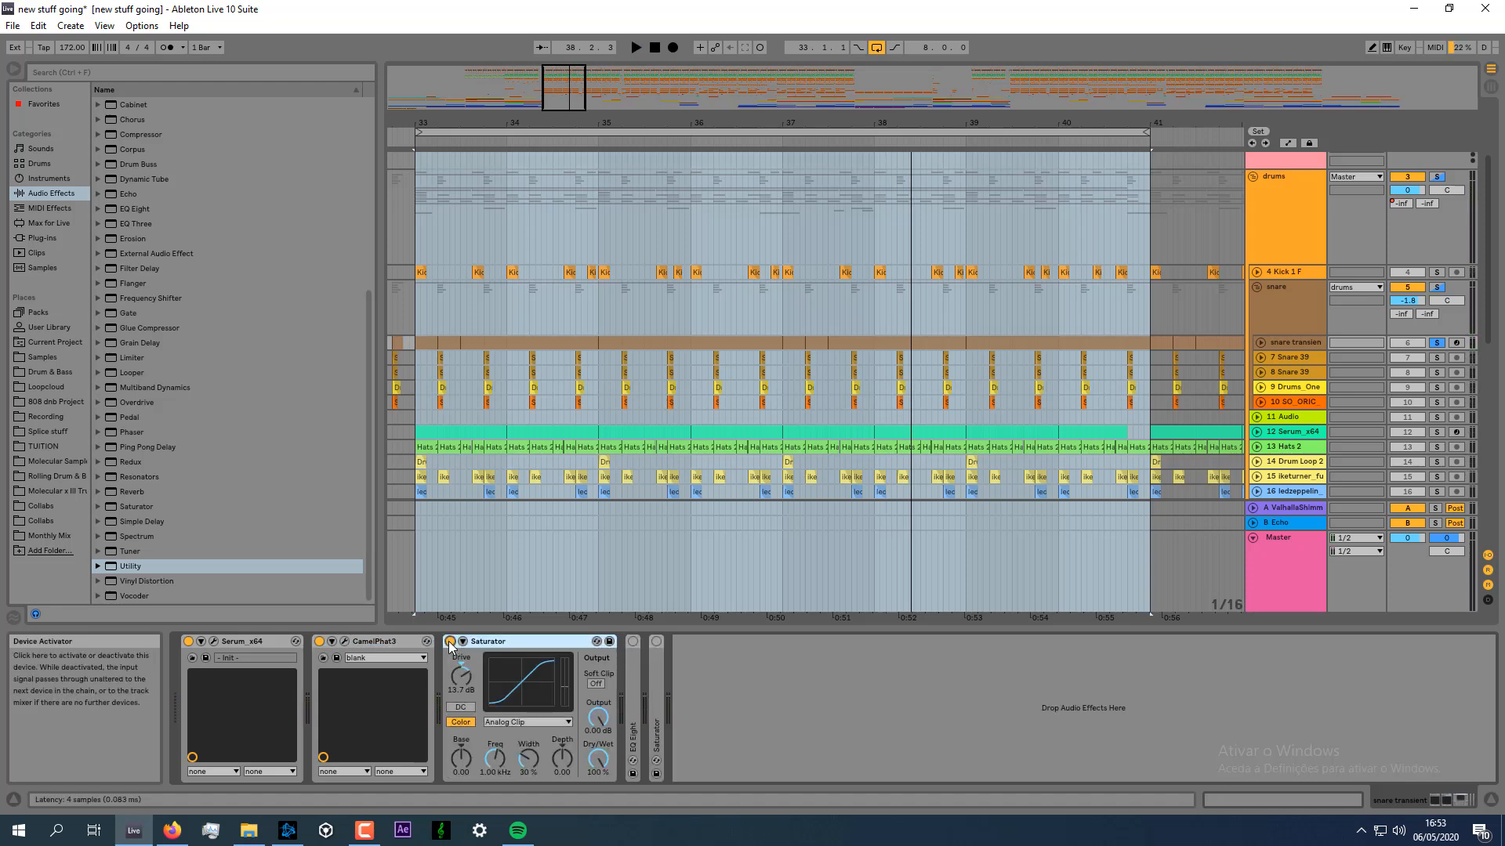
key("space")
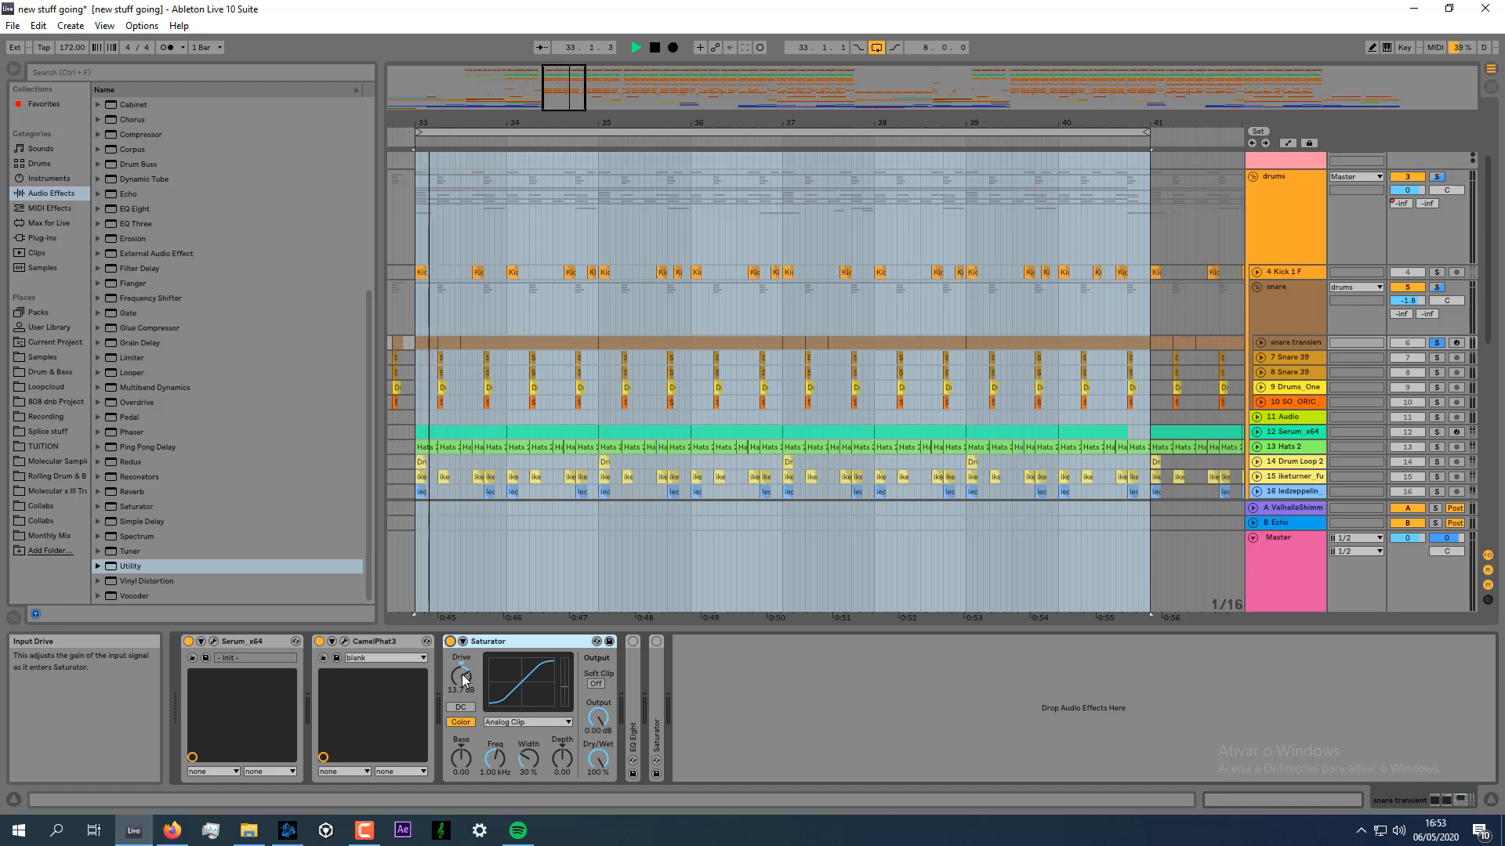
left_click(450, 642)
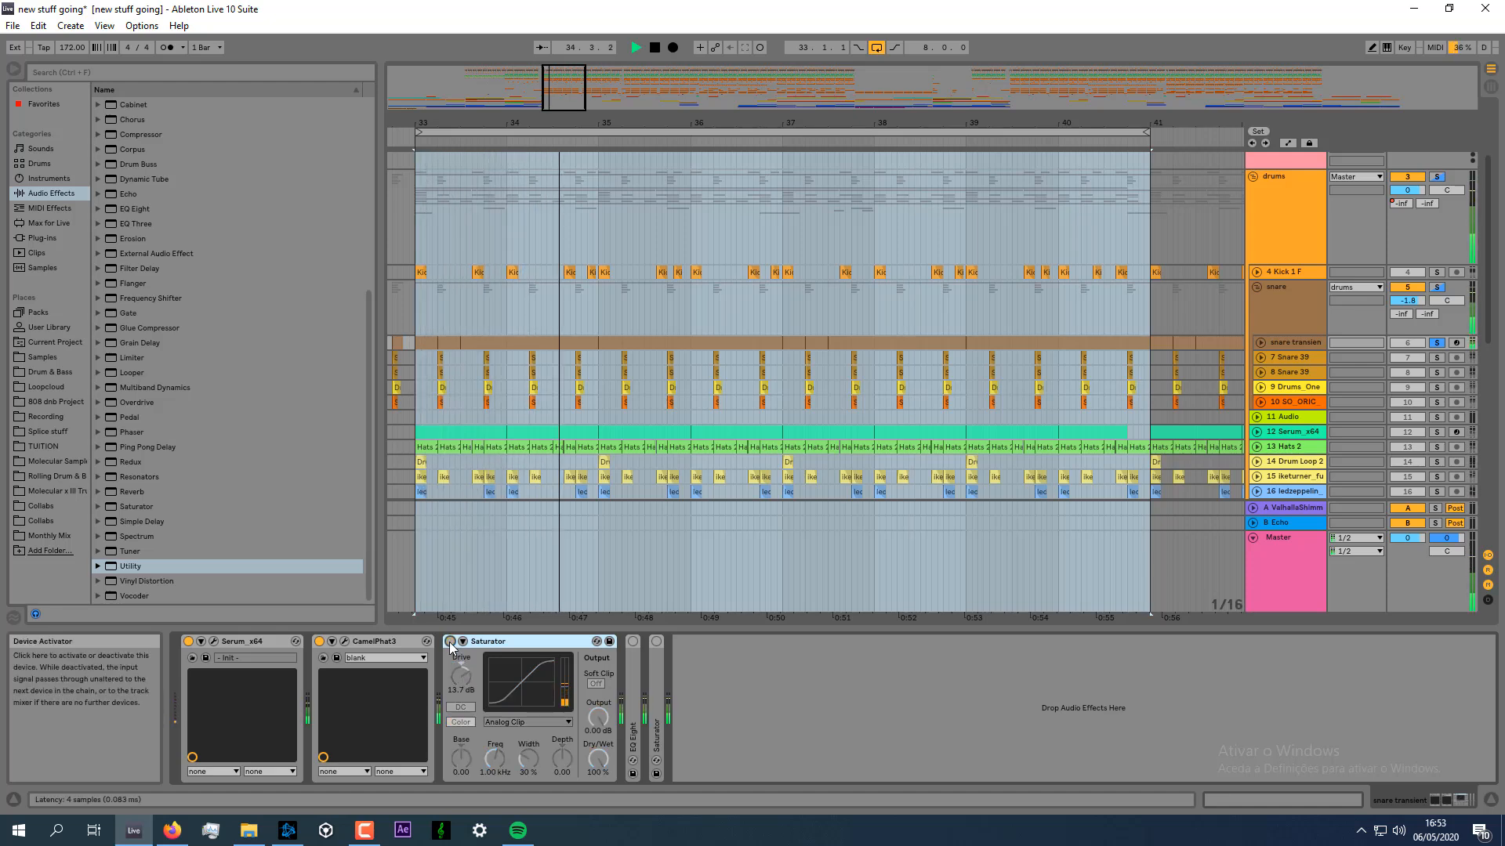
left_click(451, 642)
key("space")
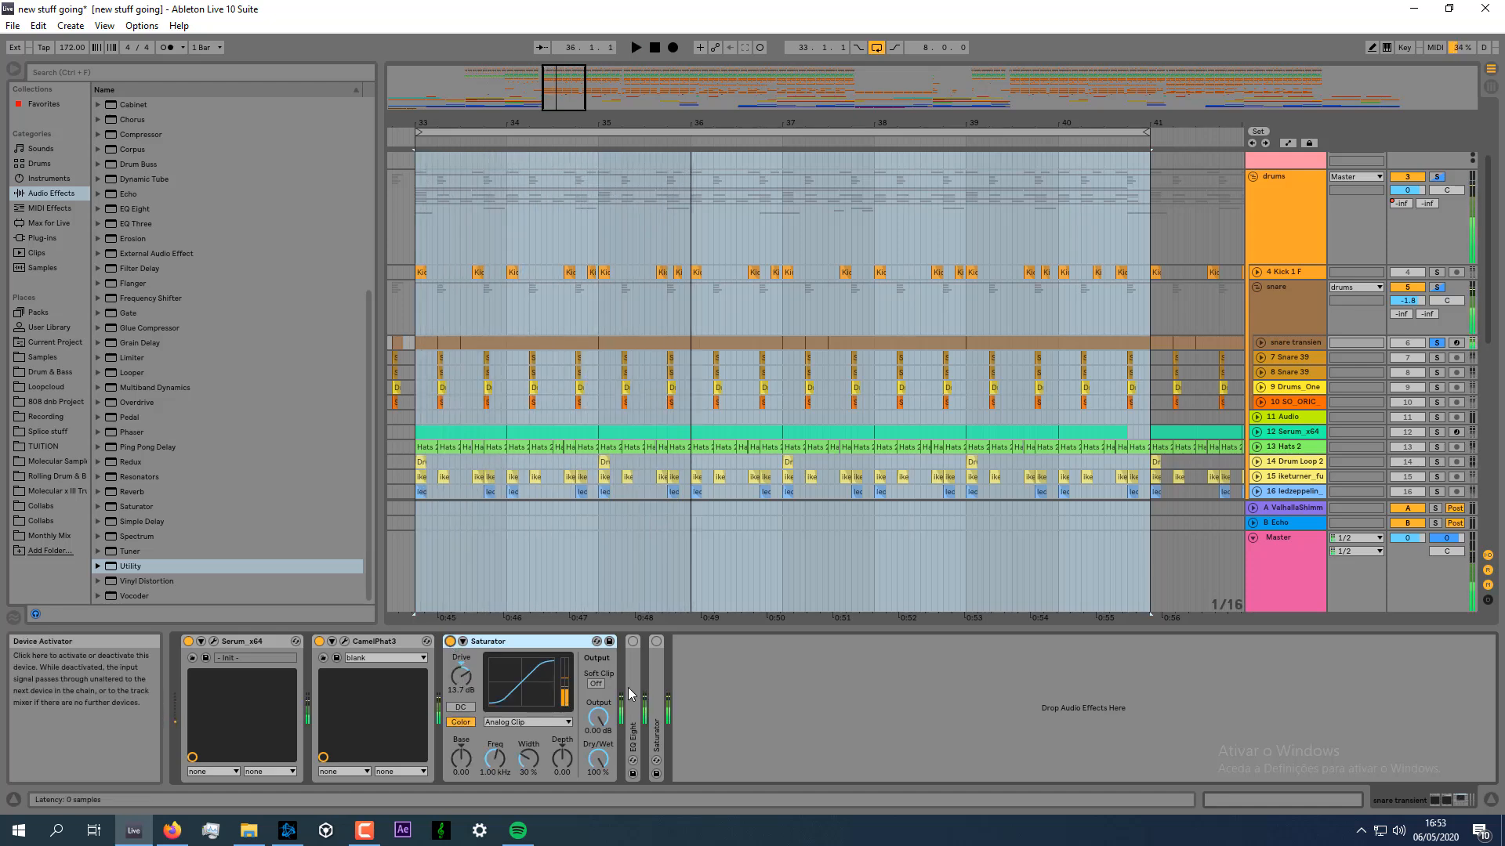
Unfold and enable the EQ Eight that follows the first Saturator, and audition the transient through it.
double_click(635, 698)
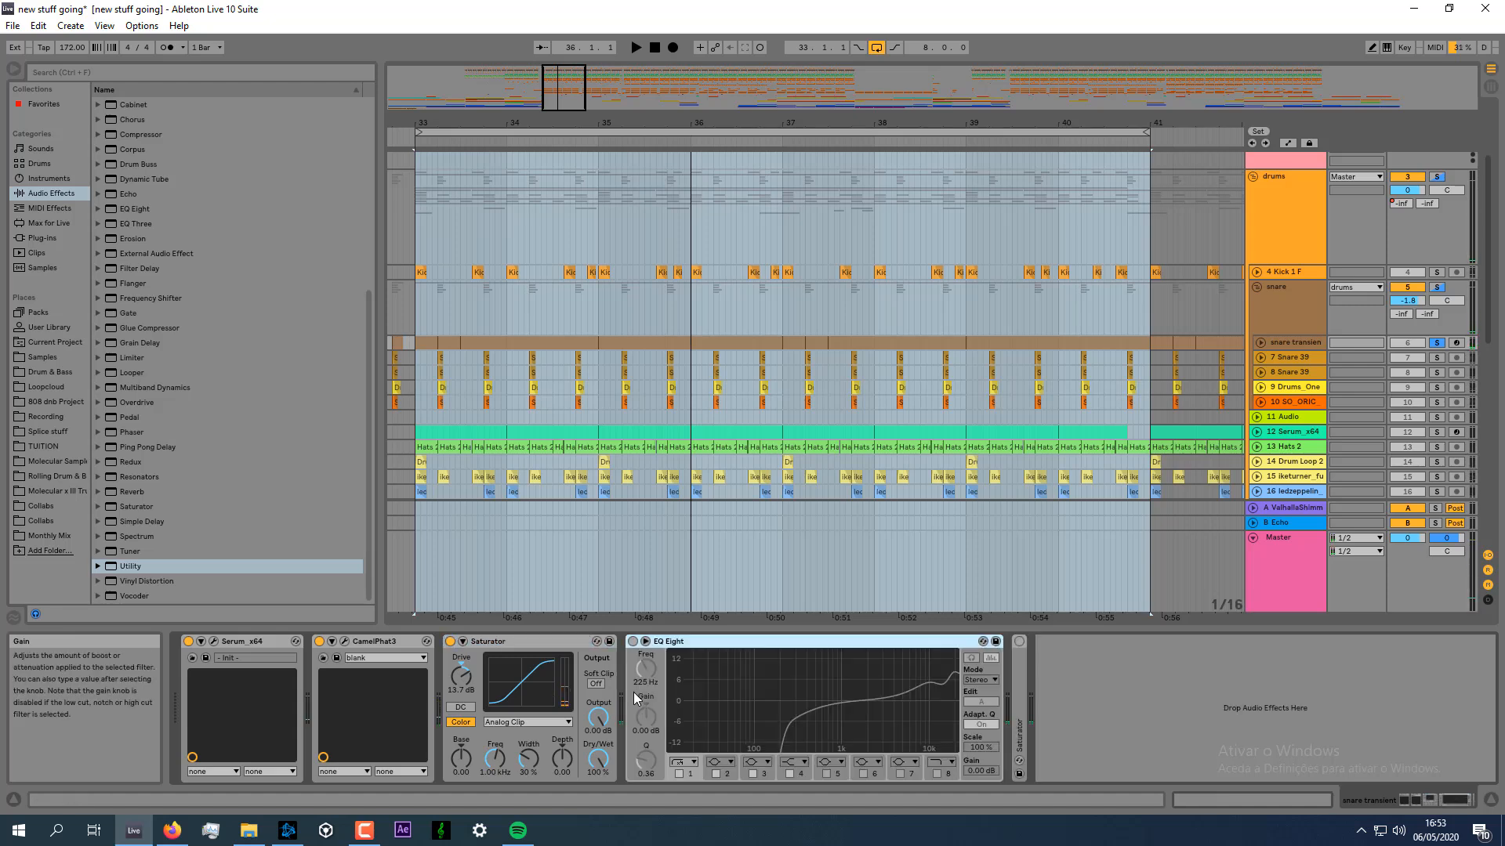
left_click(634, 642)
key("space")
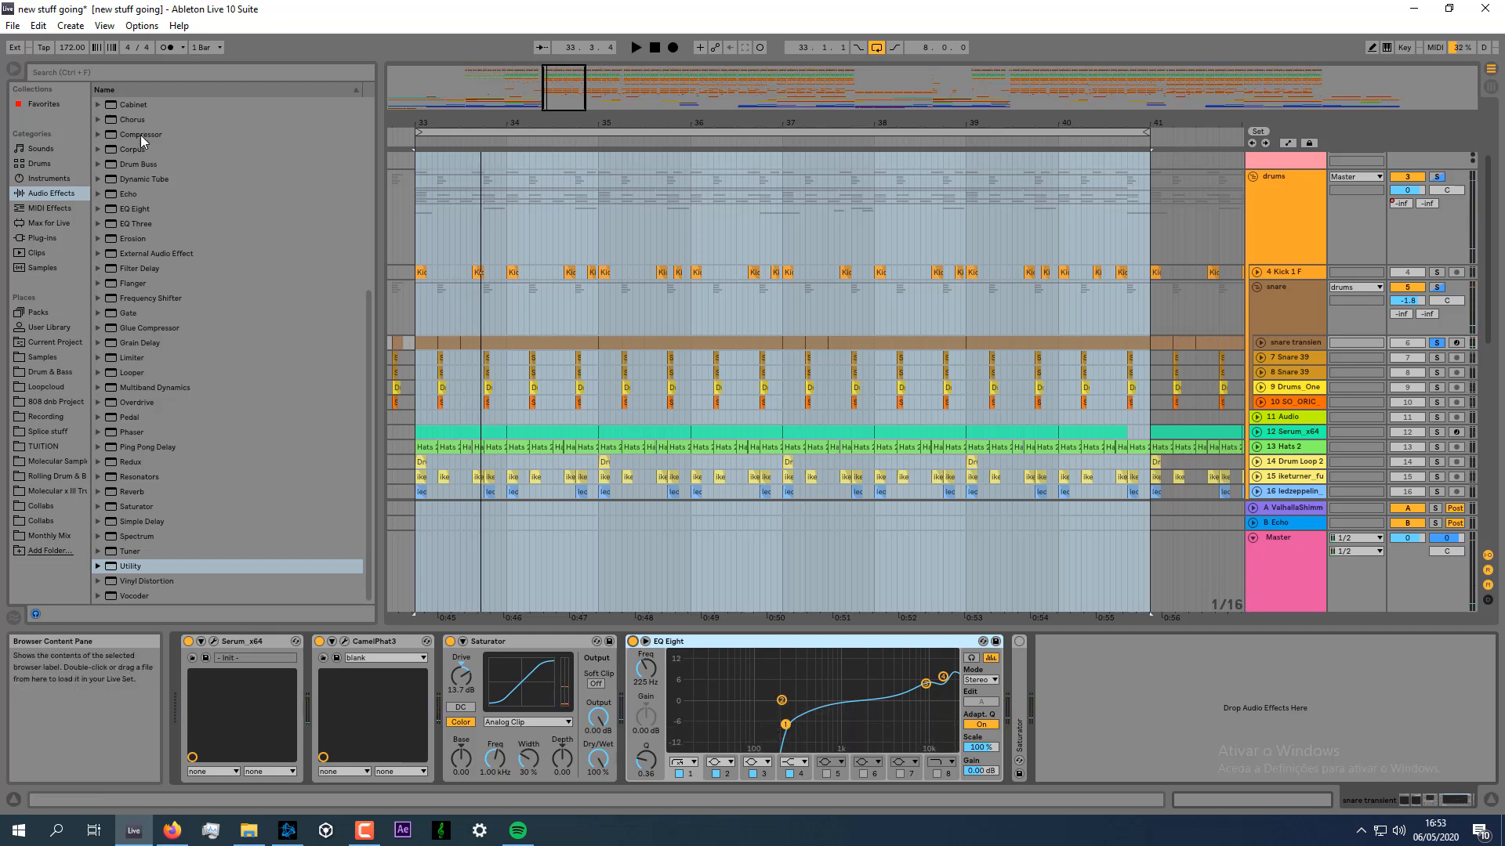
Insert a flat EQ Eight after the first Saturator and examine the transient's spectrum during playback.
left_click(146, 208)
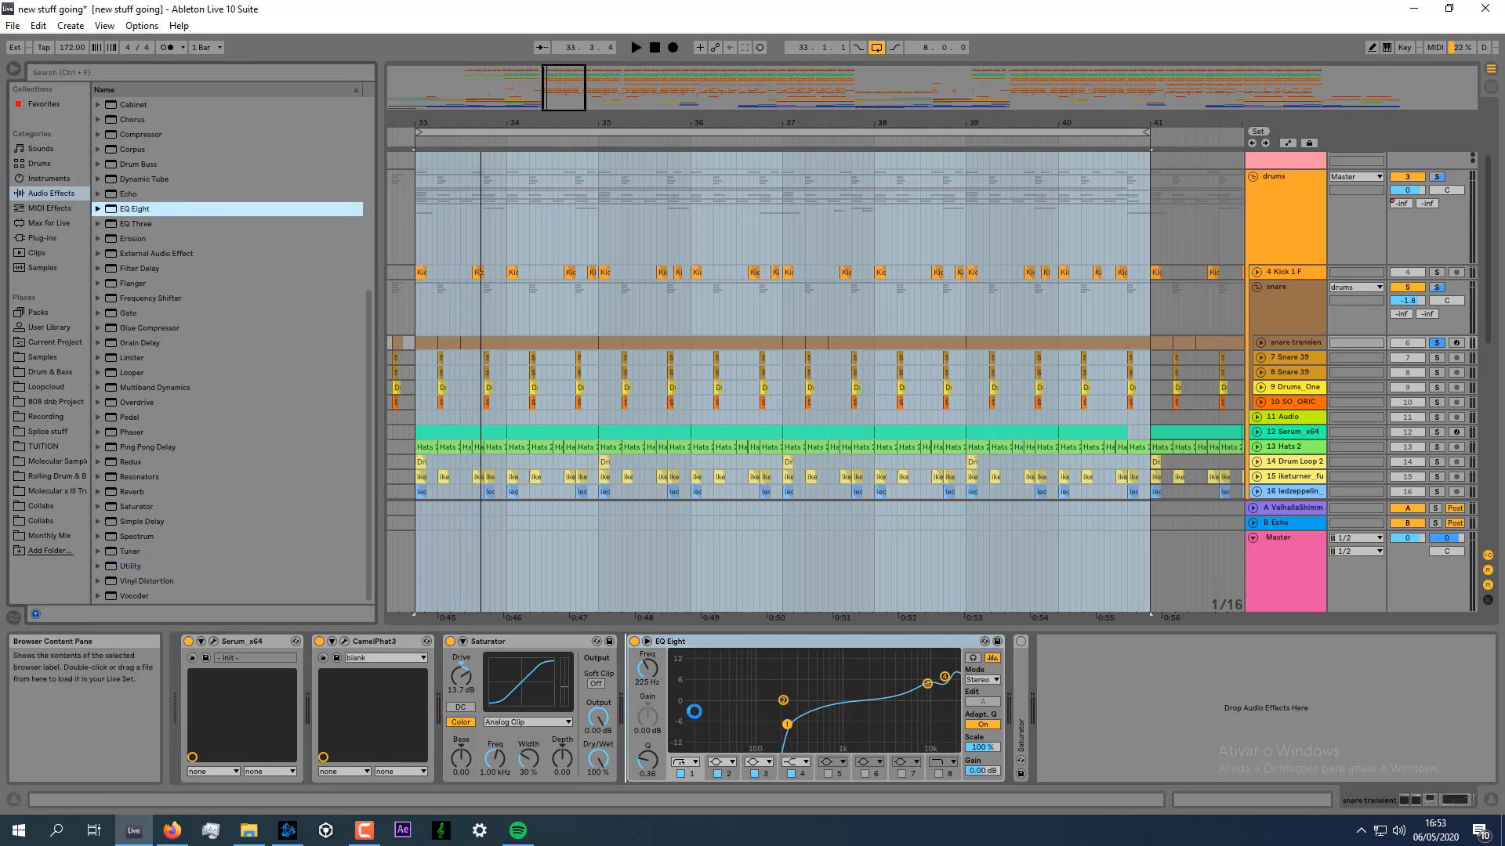
key("Return")
key("space")
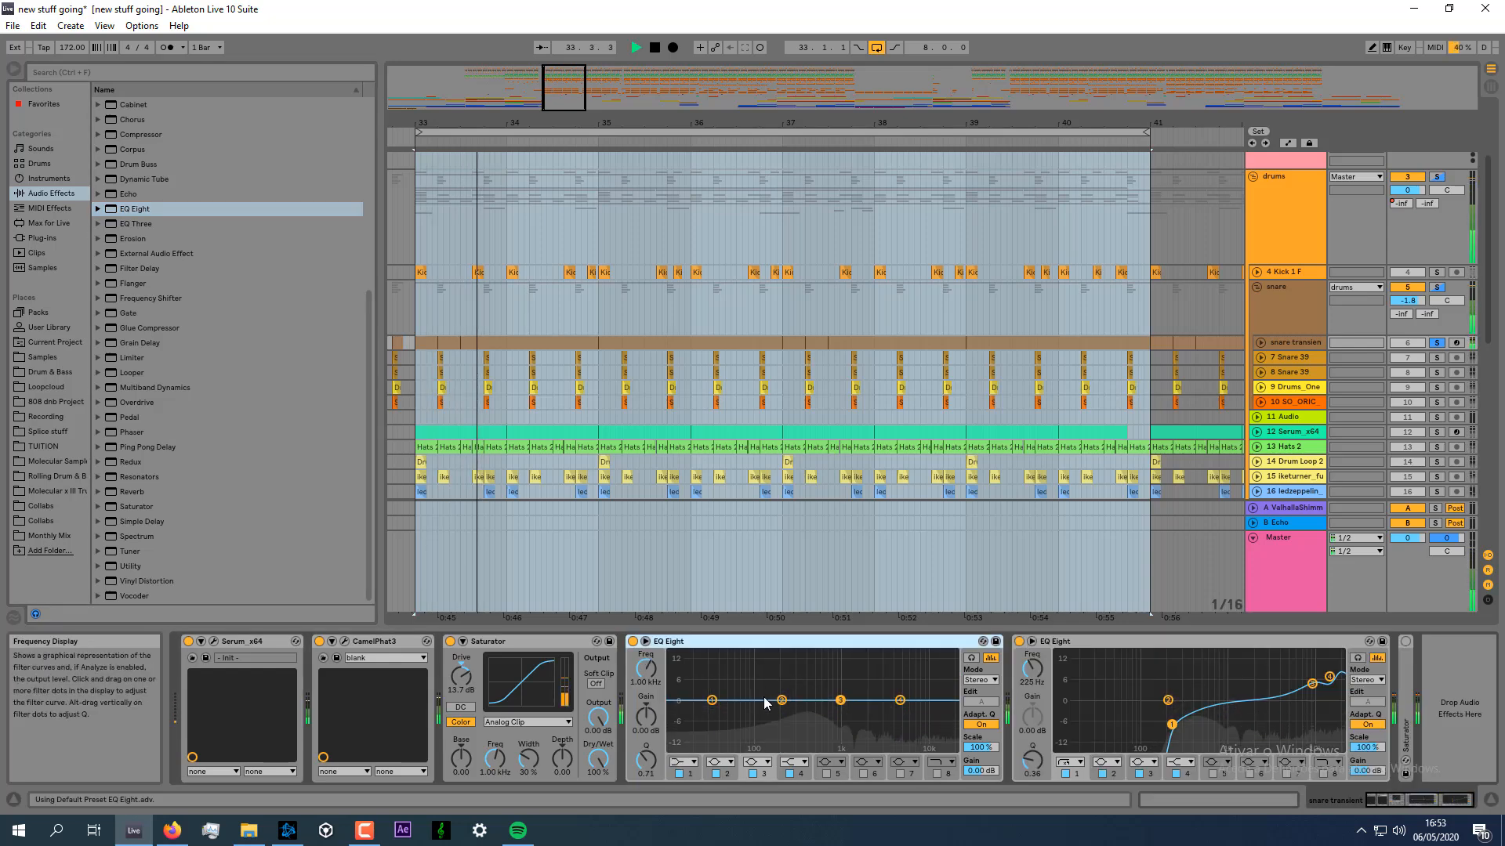
key("space")
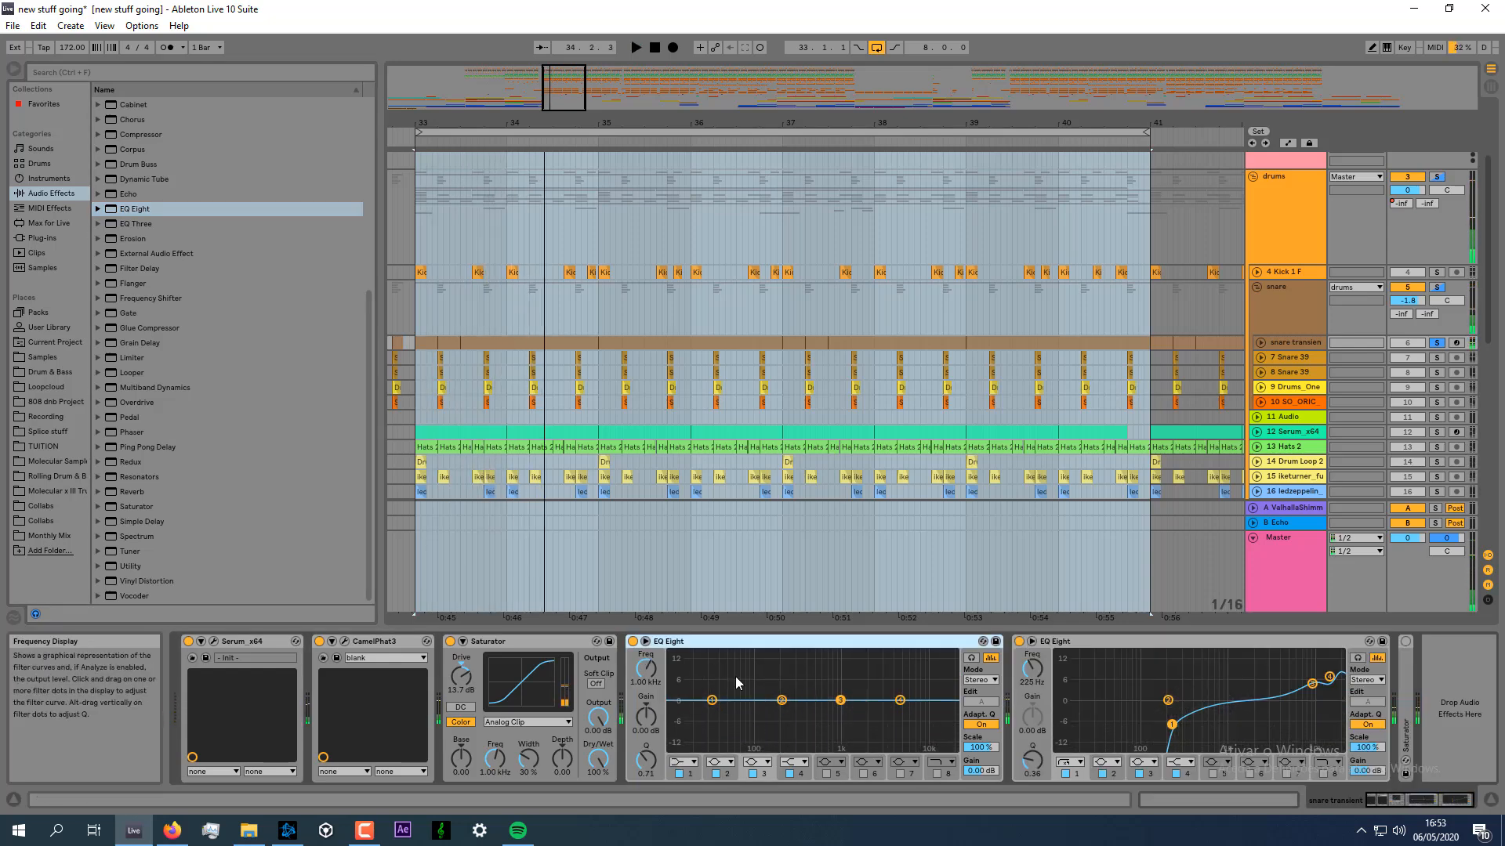
key("space")
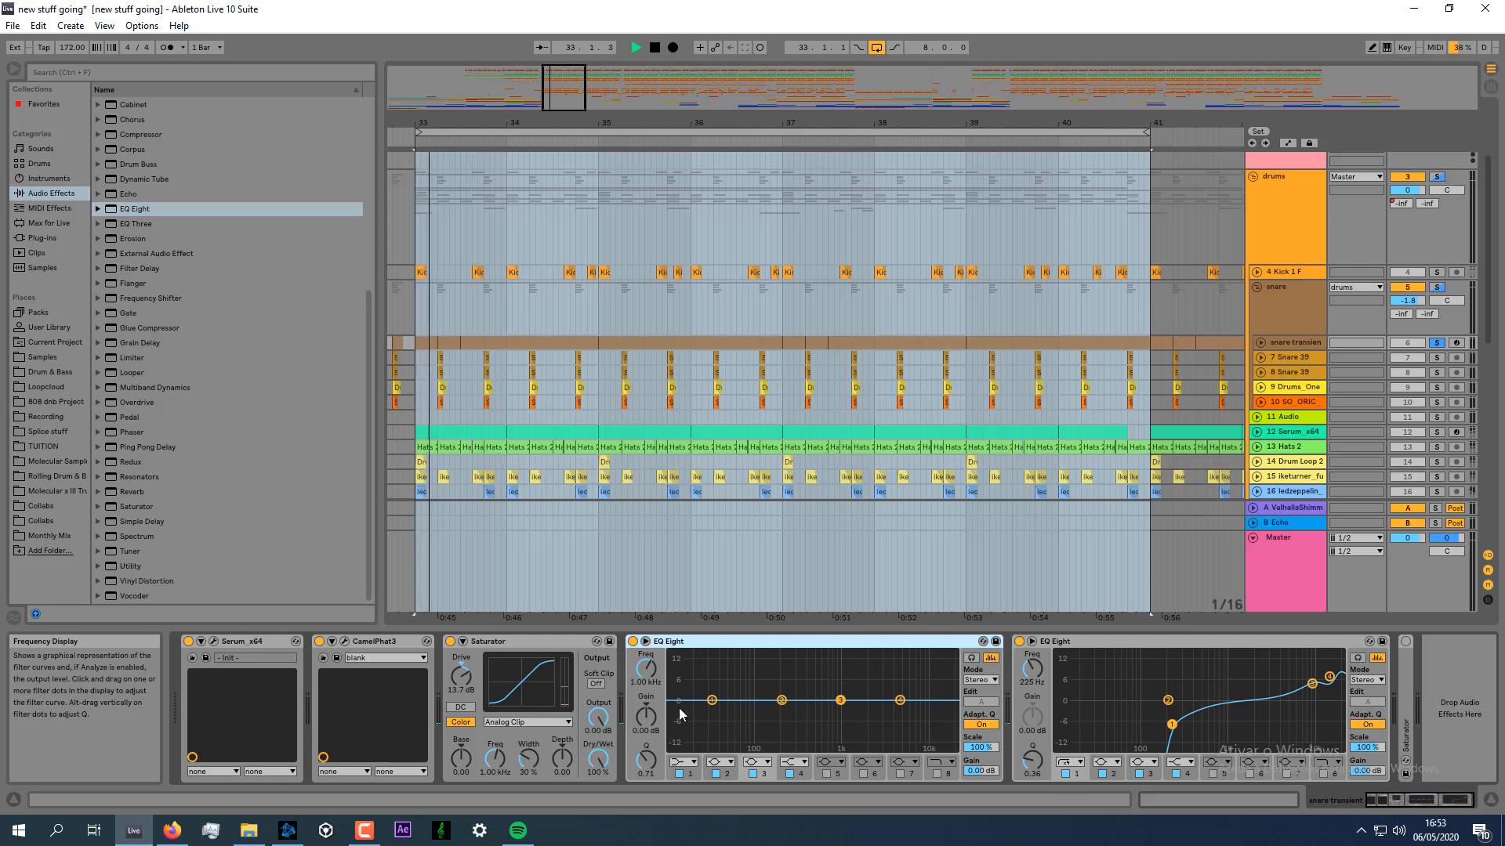
key("space")
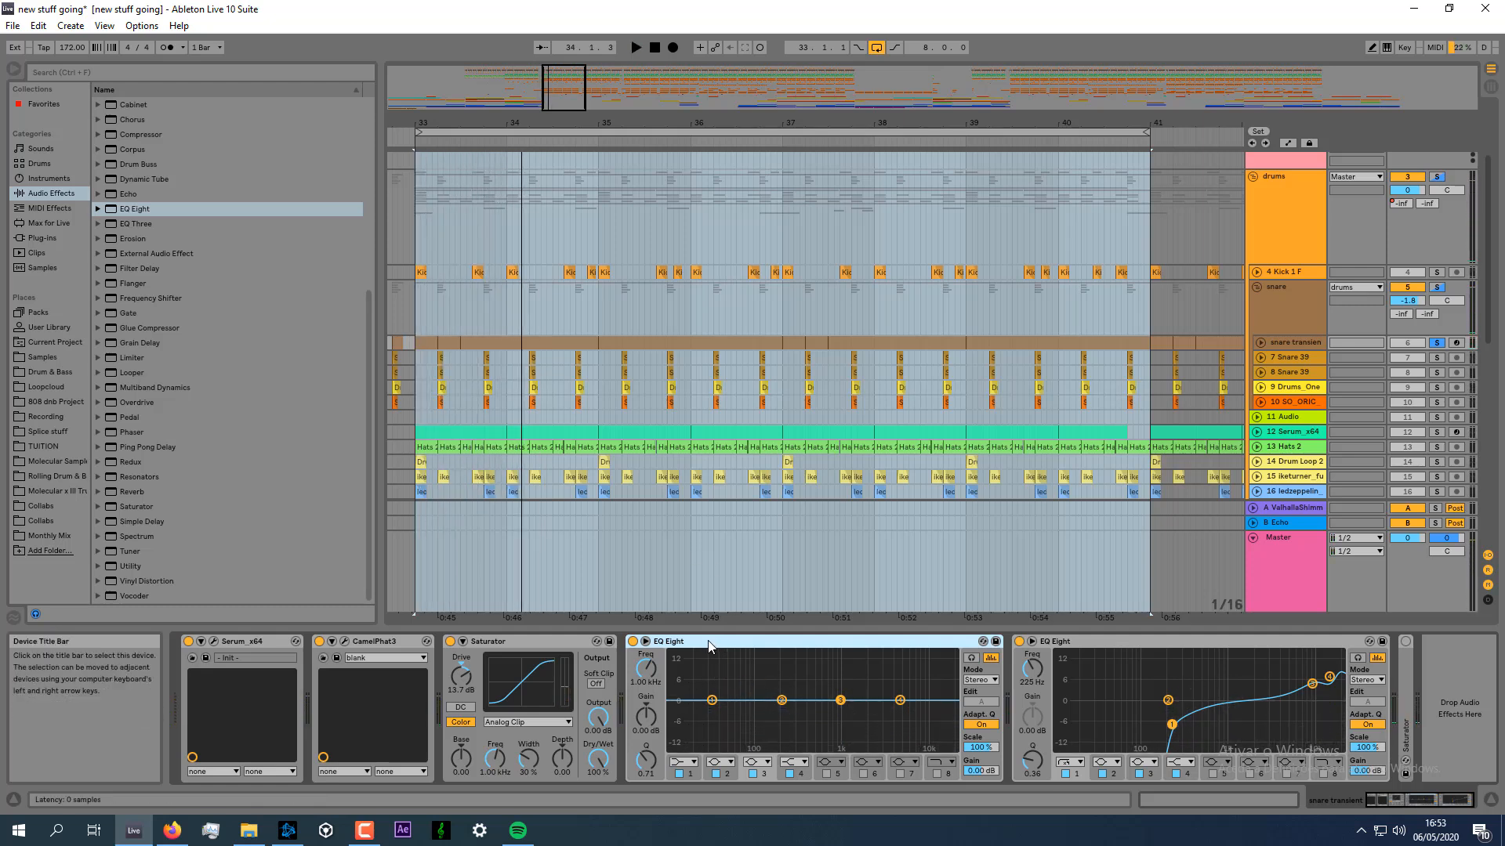
Delete the flat EQ Eight and play the transient through the remaining low-cut EQ Eight.
key("Delete")
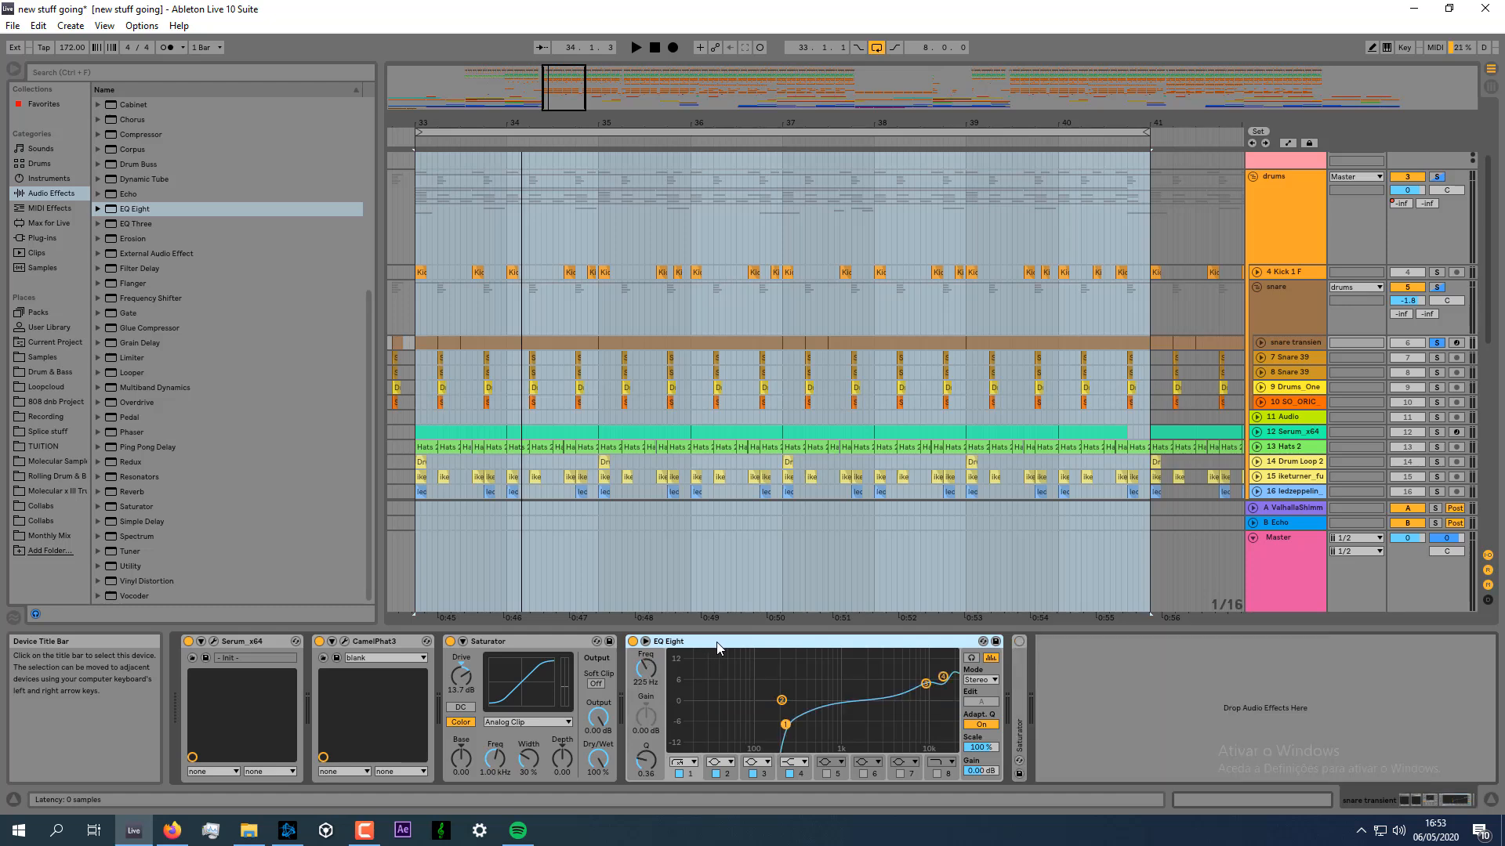
key("space")
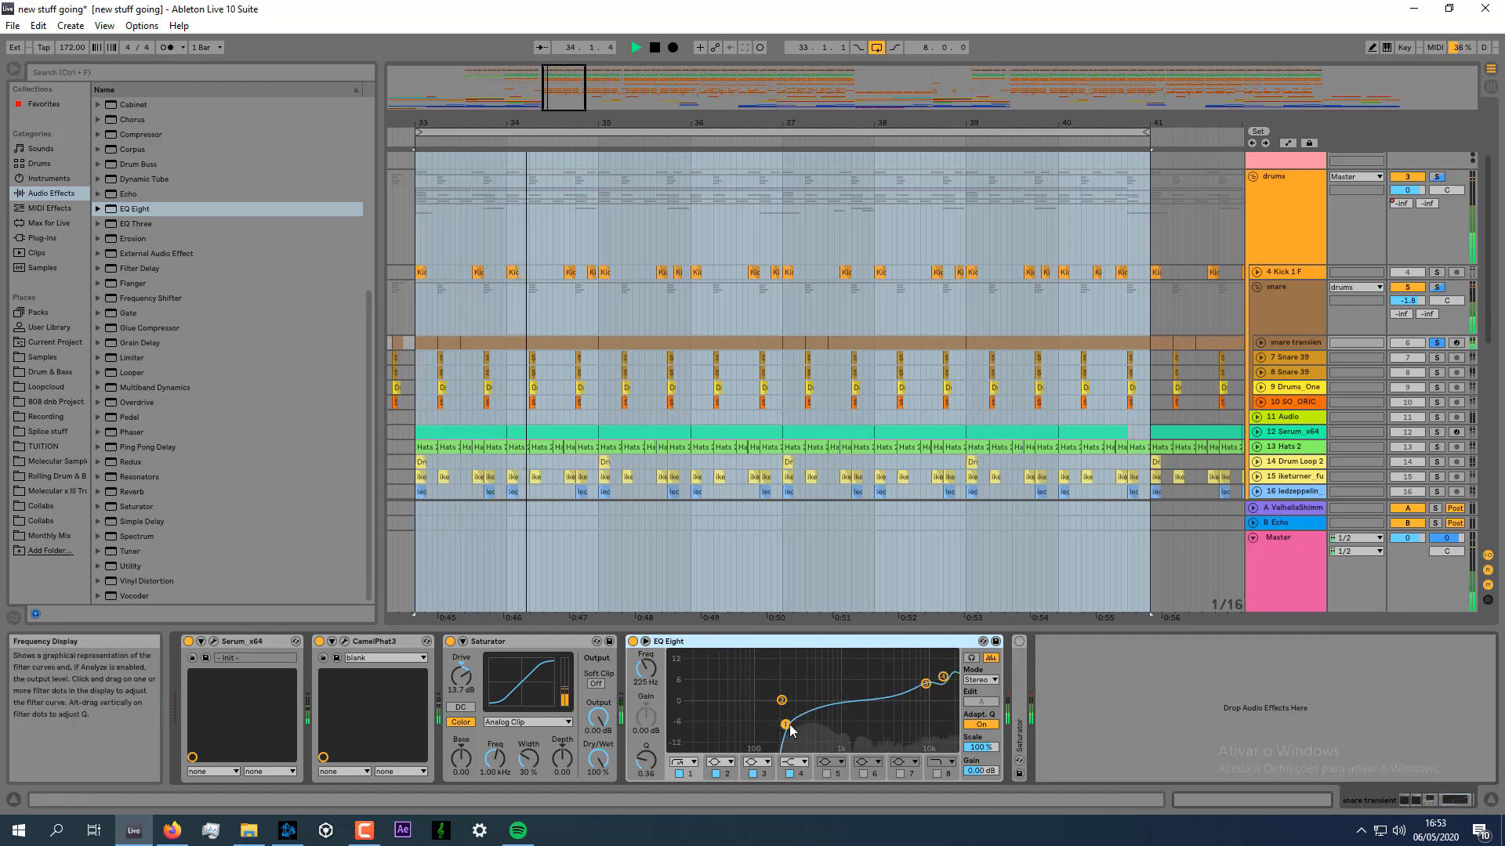
key("space")
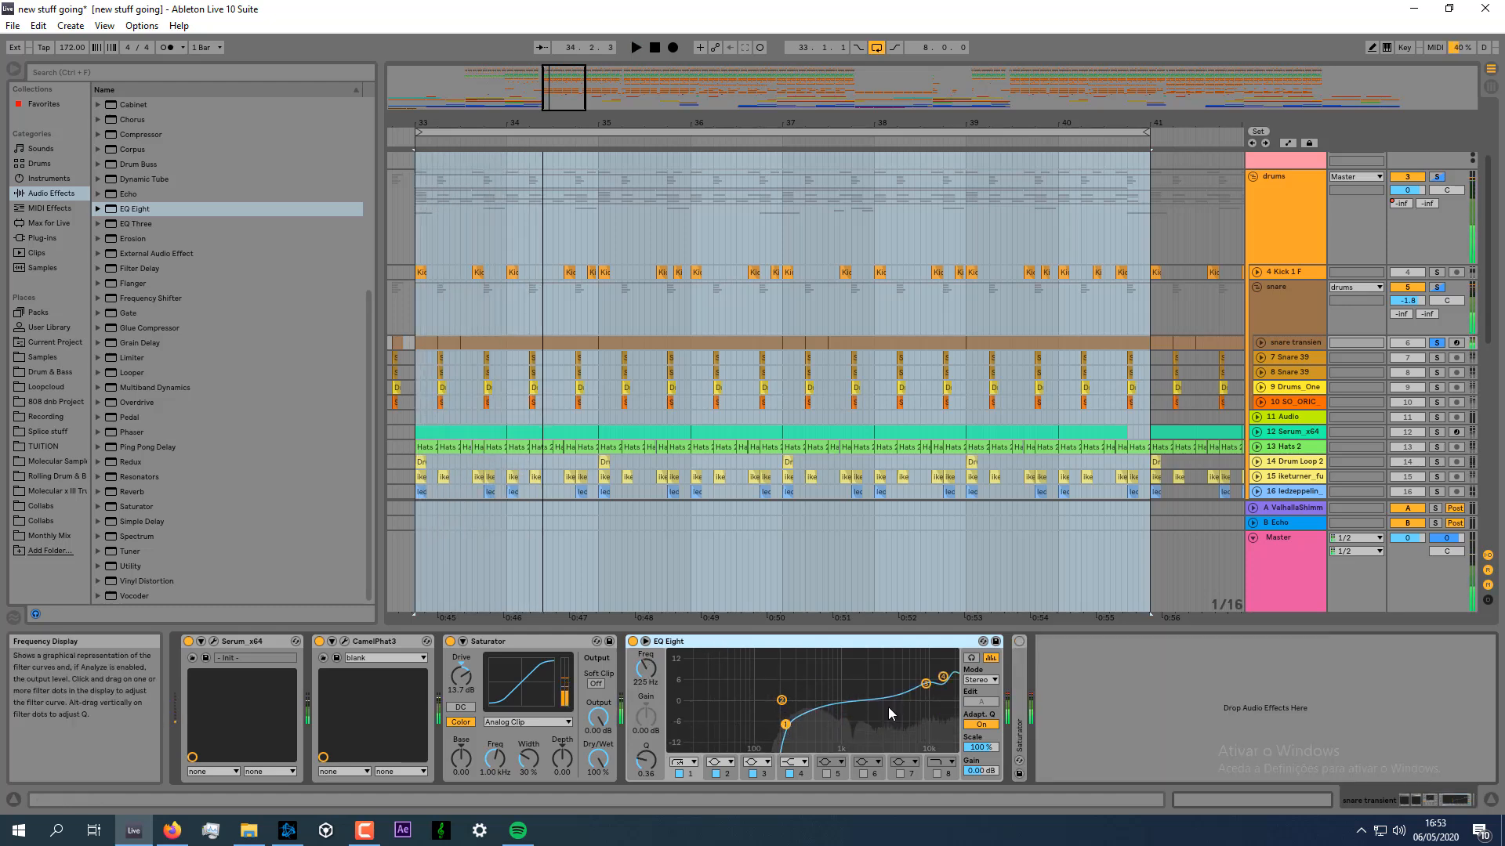
Enable the last Saturator in the chain and compare the transient's level with it bypassed and re-enabled, unfolding the track meanwhile.
double_click(1022, 697)
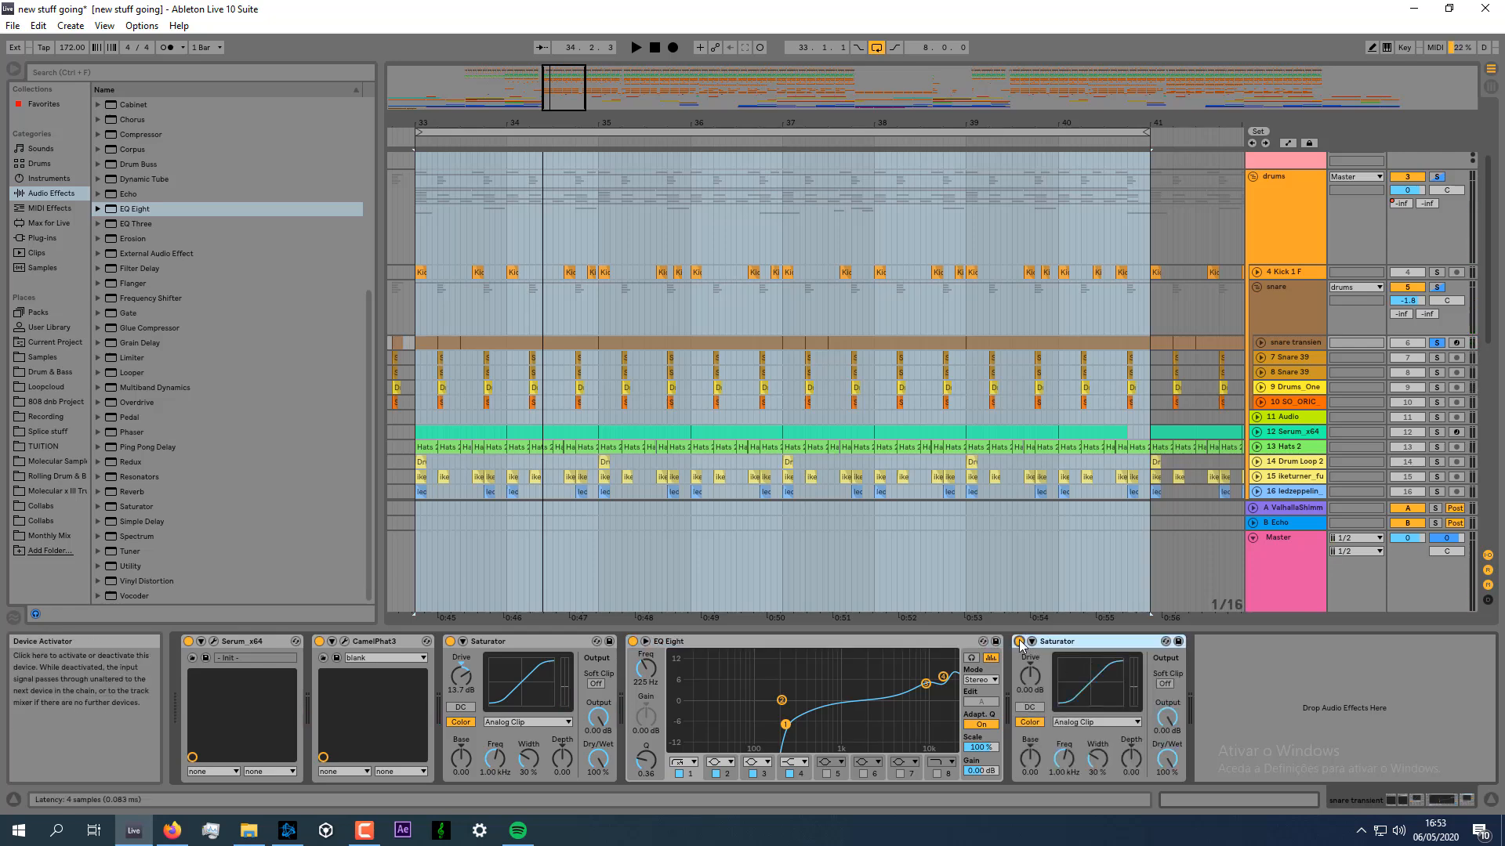
key("space")
left_click(1261, 341)
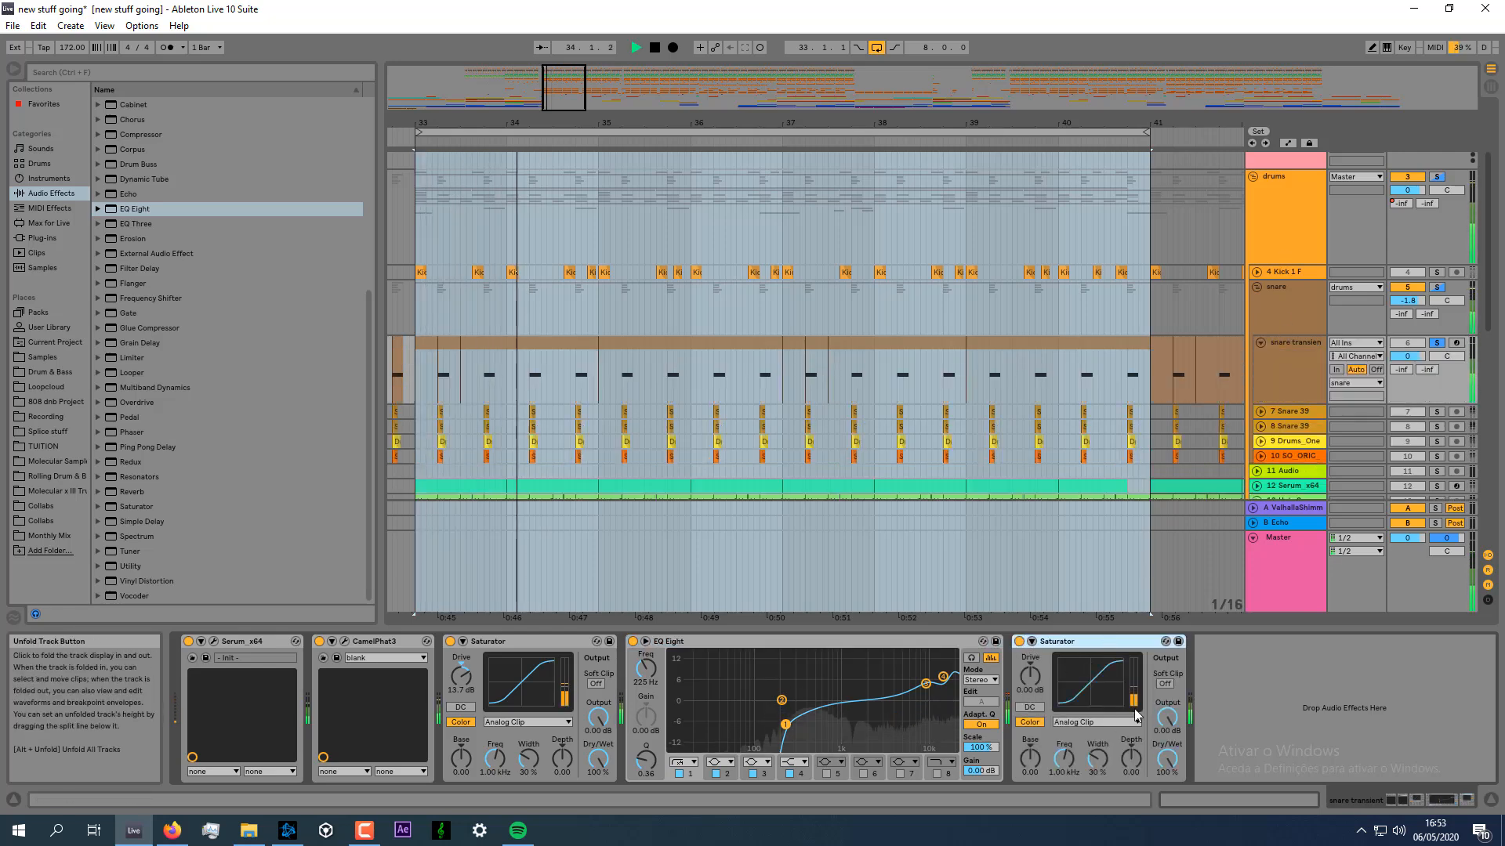
left_click(1019, 642)
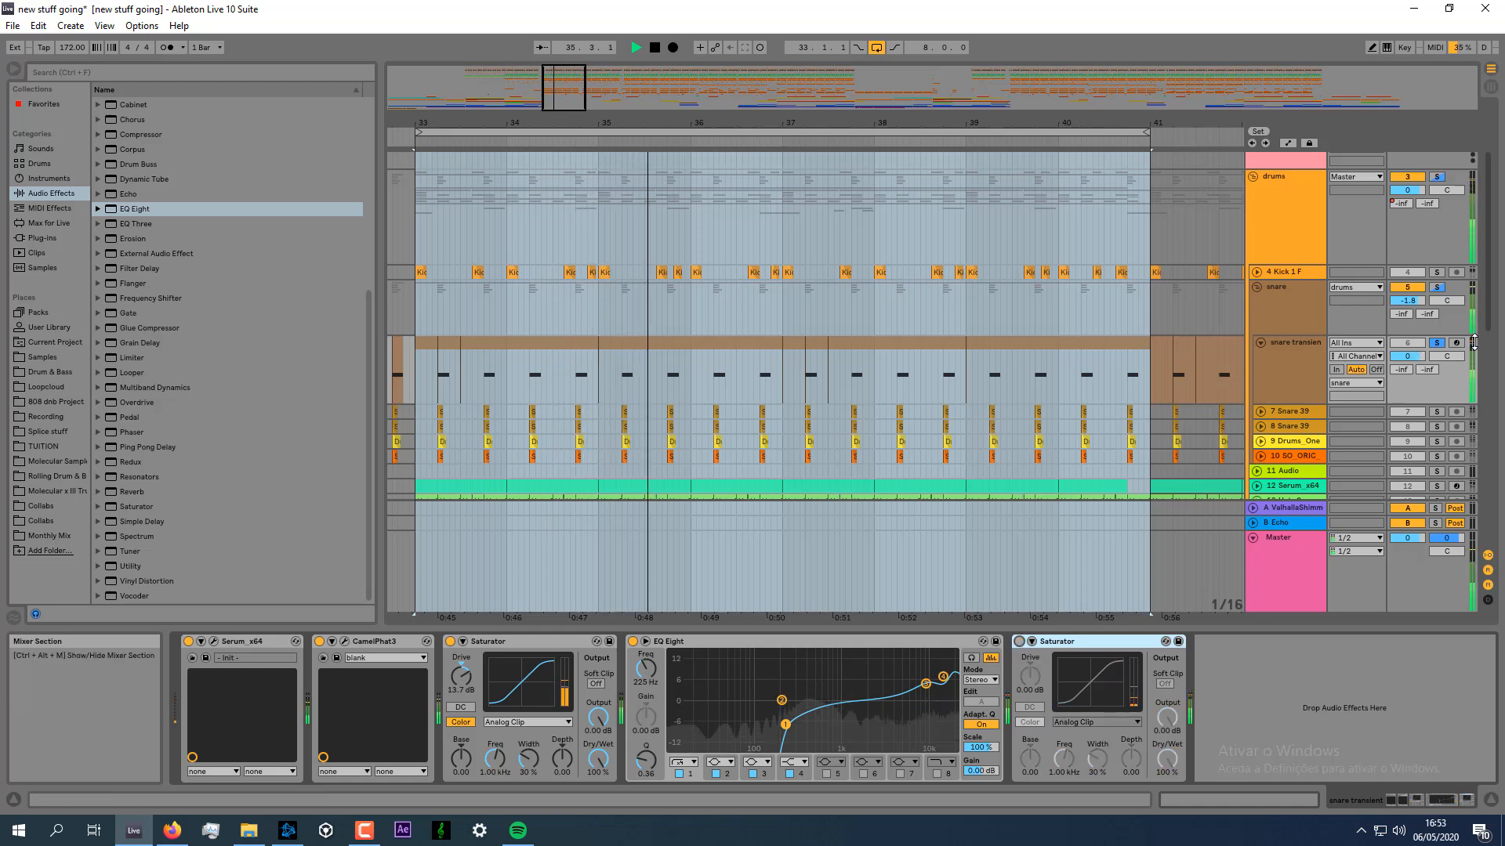
left_click(1020, 642)
key("space")
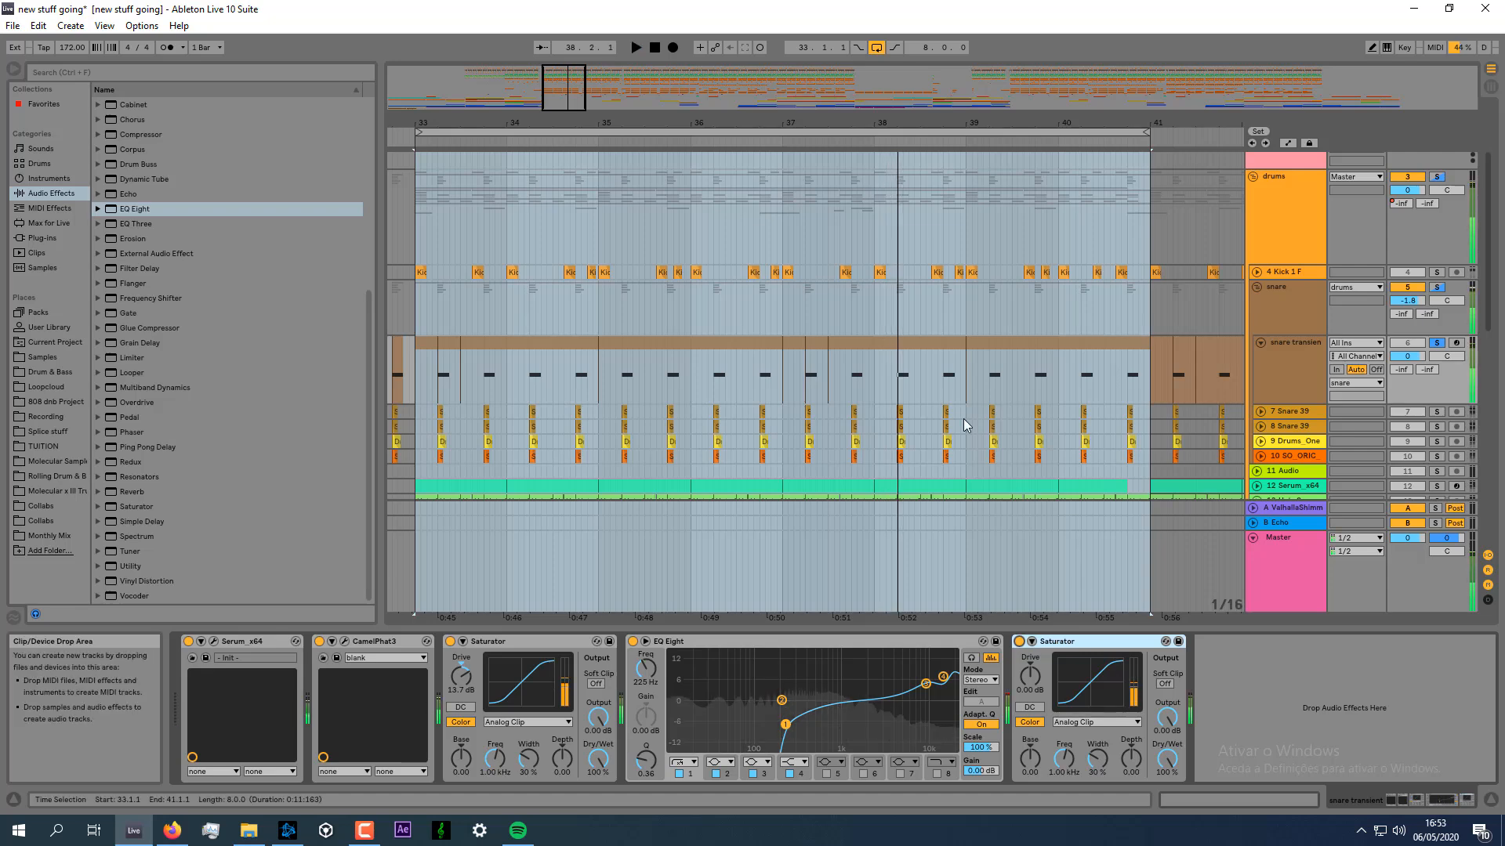
left_click(1261, 343)
Solo the first Snare 39 track instead of the transient and display the waveform of its clip at 33.2.
left_click(1285, 357)
left_click(1437, 357)
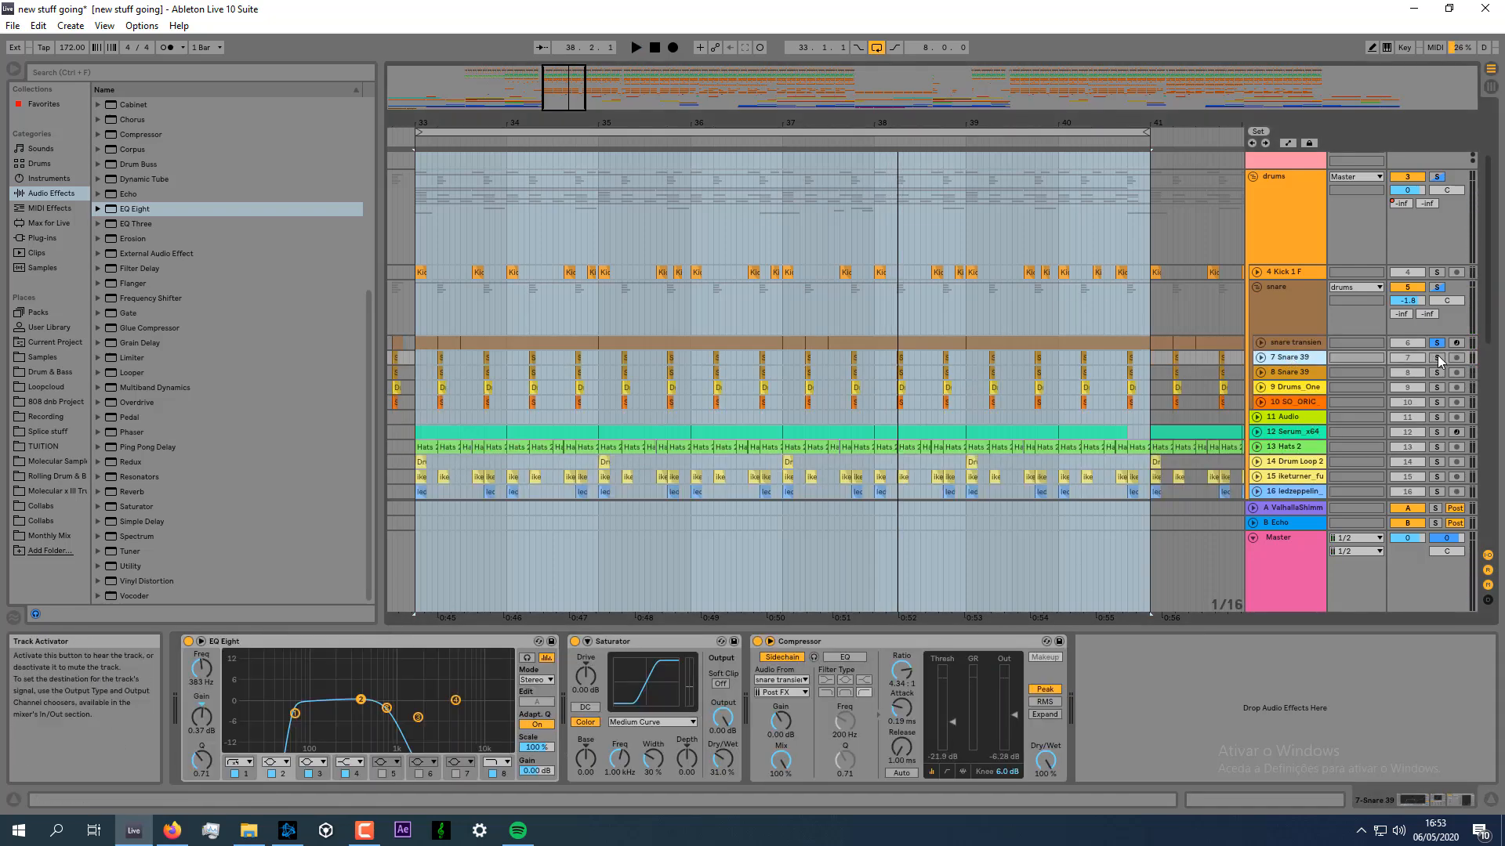
left_click_drag(755, 123, 1041, 210)
left_click(685, 357)
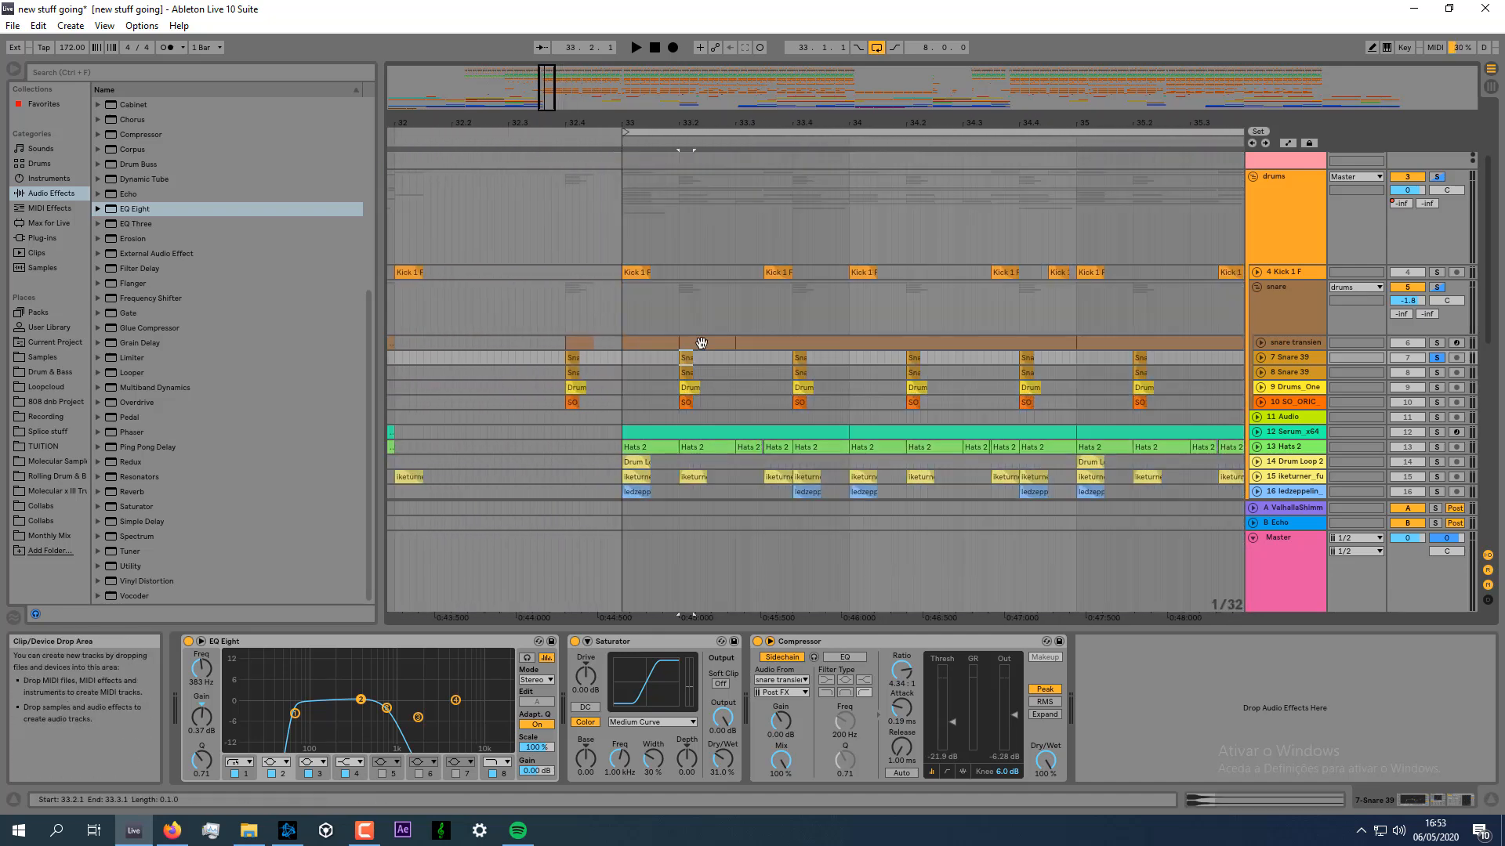
left_click(1214, 807)
scroll(686, 261, "down", 1)
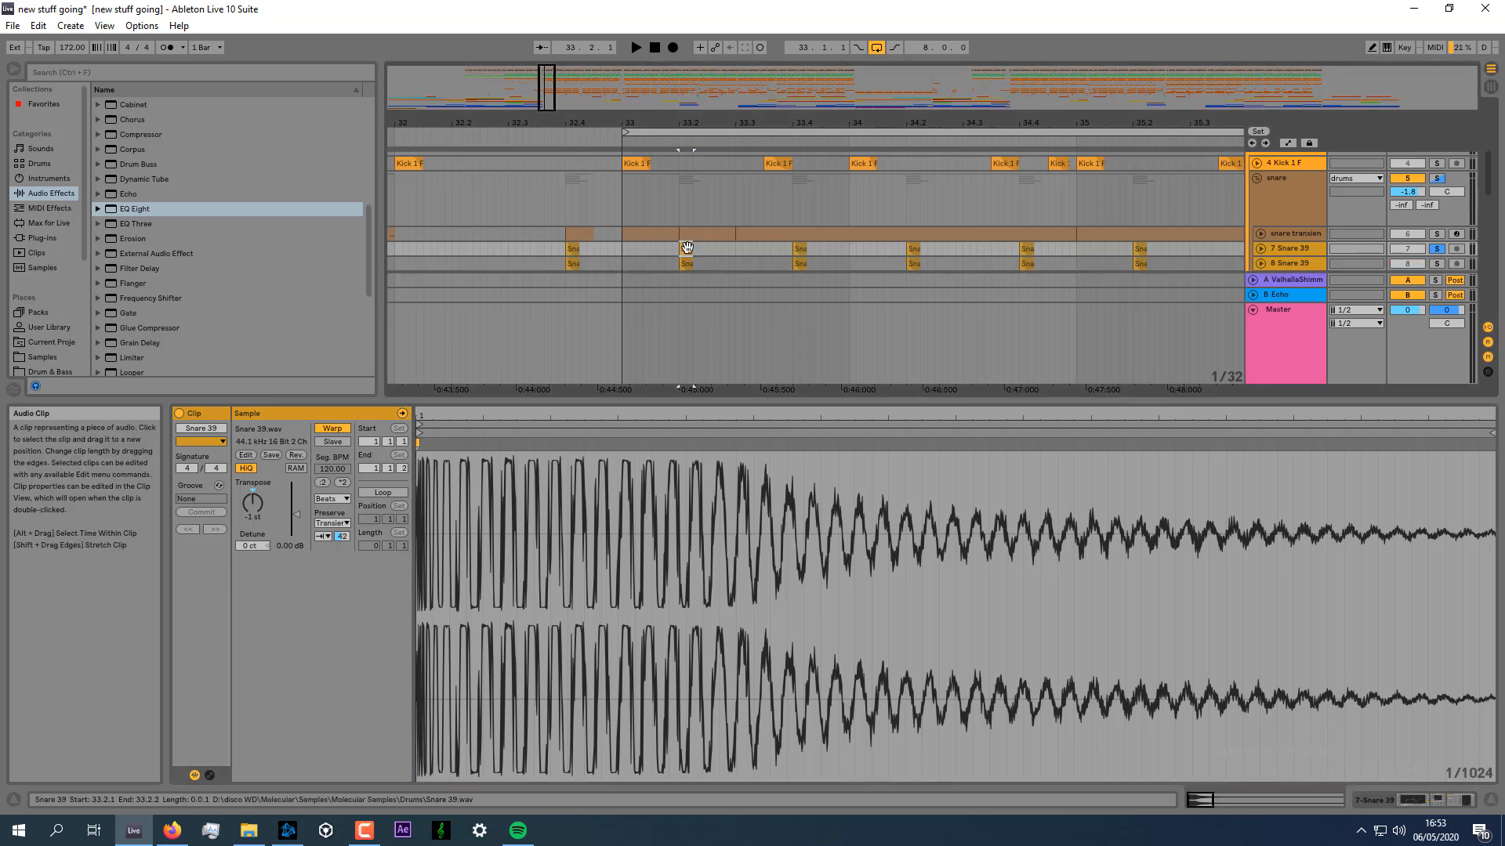
scroll(701, 242, "down", 1)
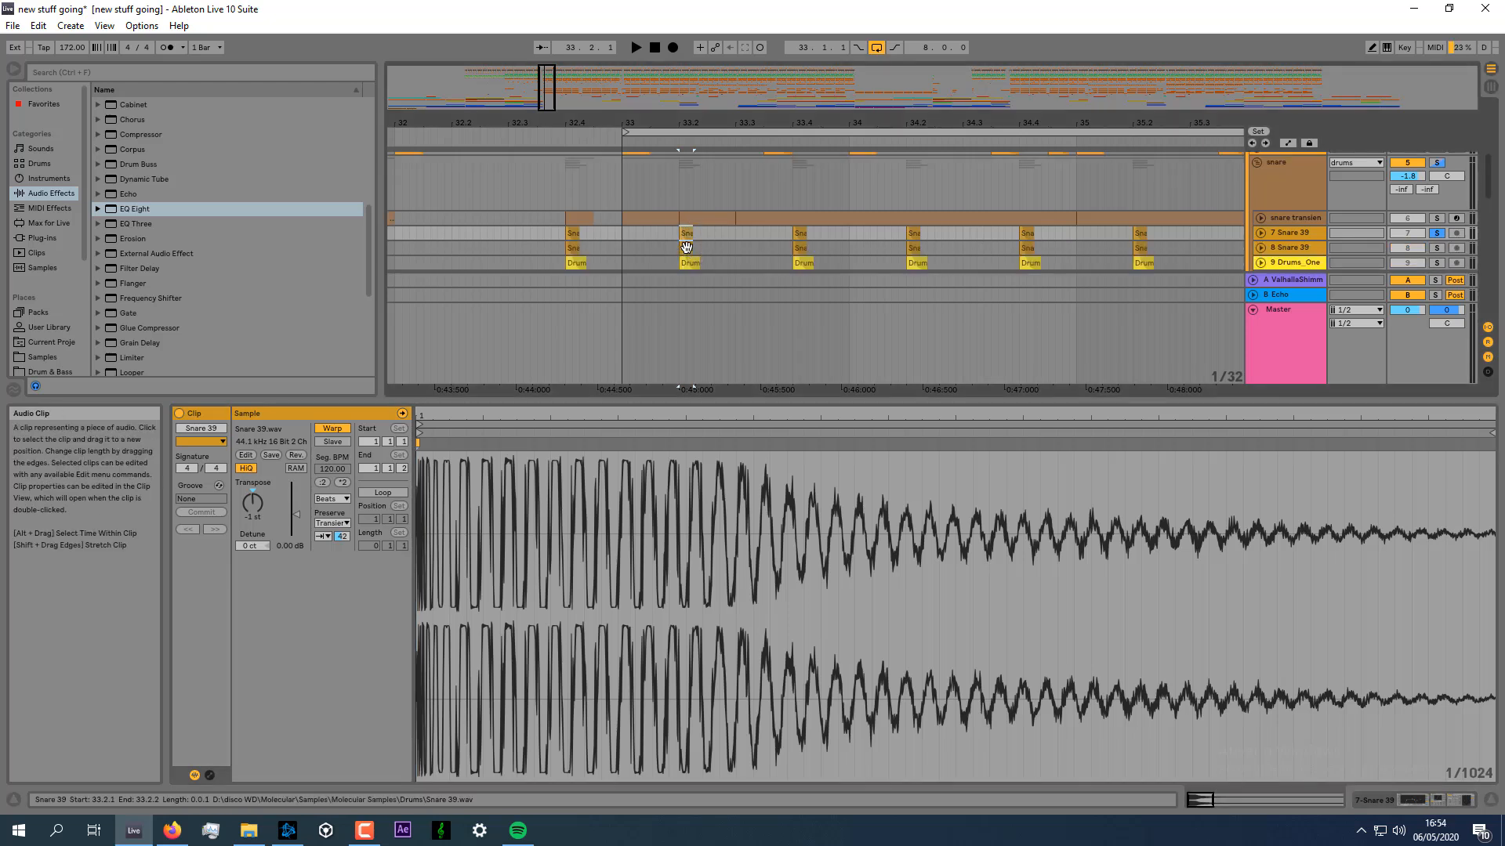
Return to the Snare 39 track's devices, bypass its EQ Eight and play the snare clip.
left_click(1368, 796)
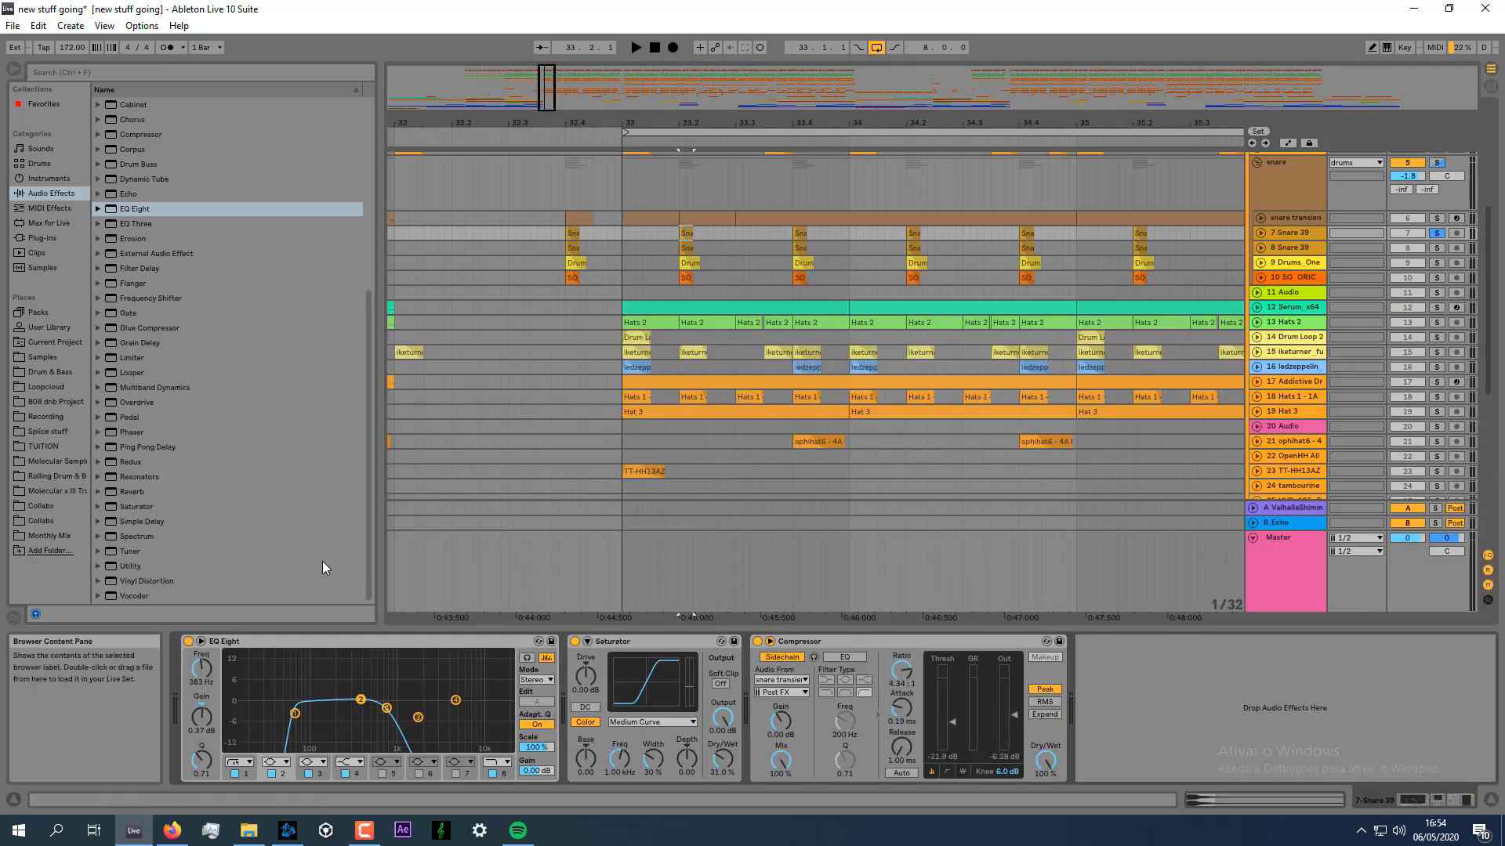
left_click(189, 641)
key("space")
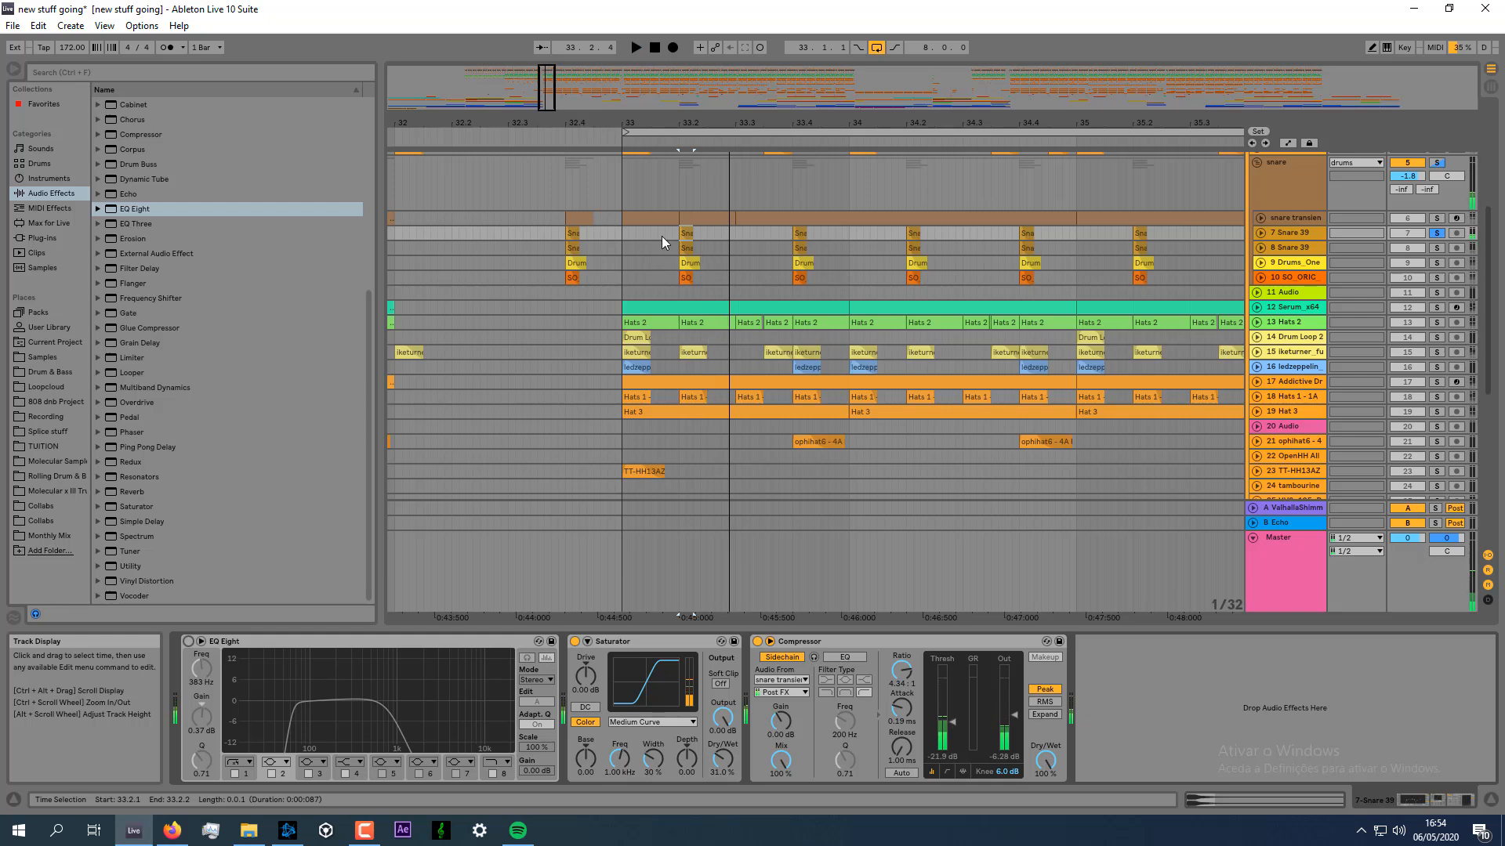
Copy the first Snare 39 track's clip at 32.4 about two beats earlier and unfold the track to show the waveforms.
left_click_drag(568, 232, 449, 235)
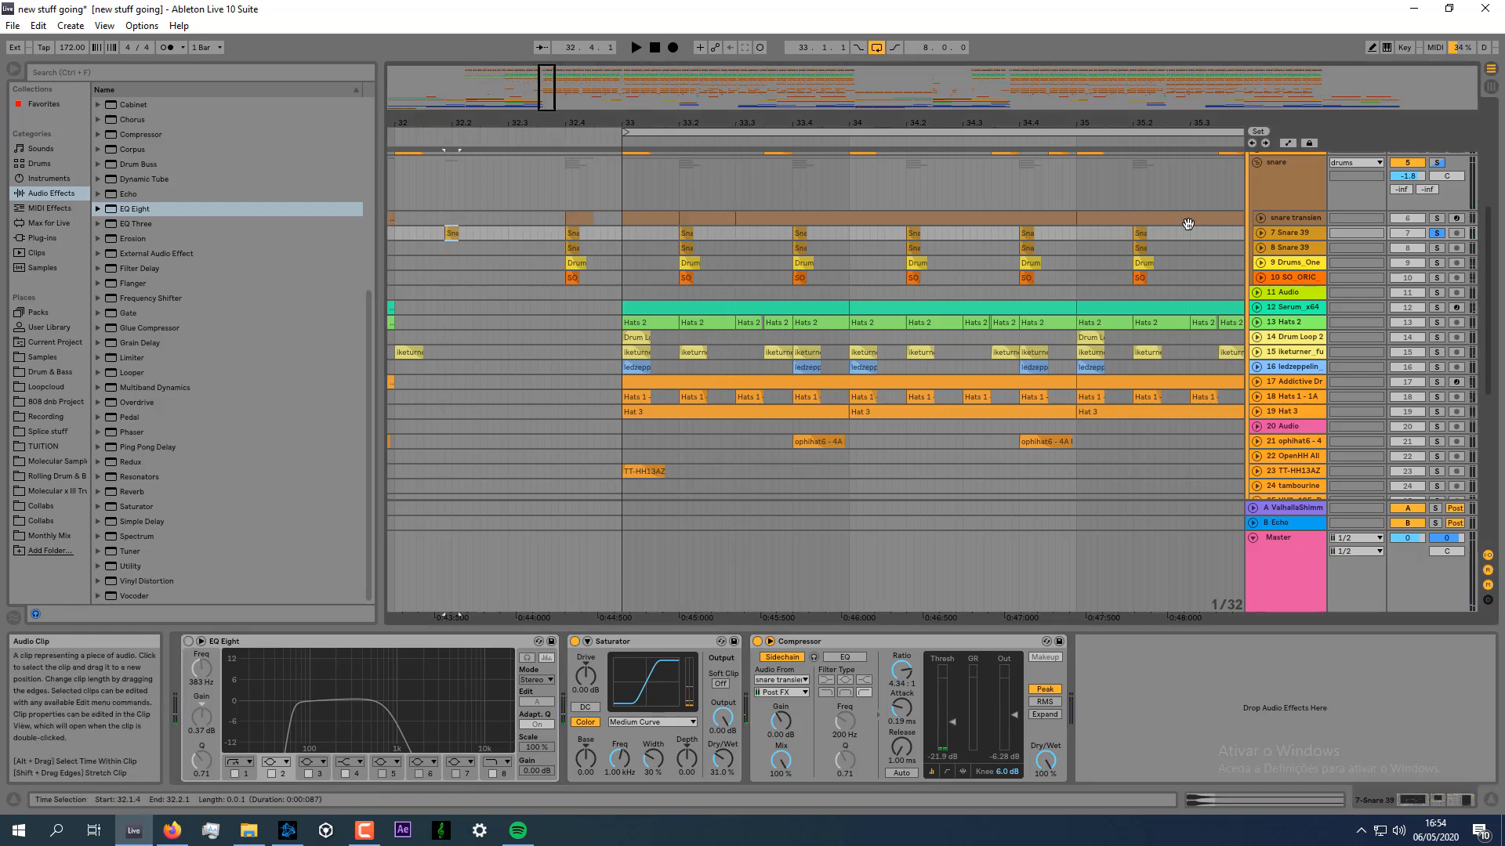
left_click(1277, 235)
left_click(1260, 233)
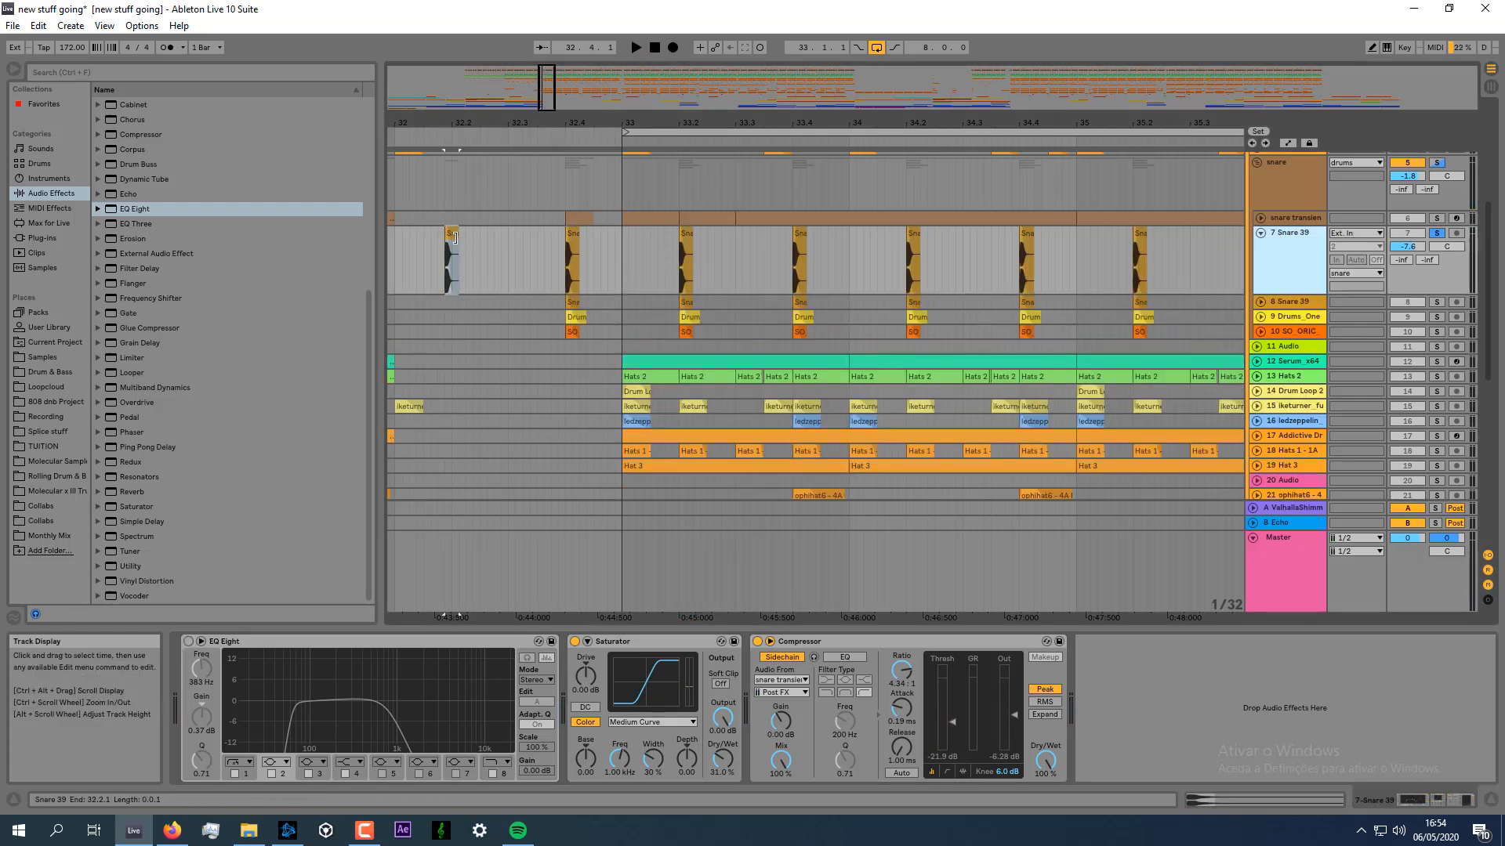
Lengthen the copied Snare 39 clip to about one beat and play it to hear the snare's full tail.
left_click_drag(458, 236, 524, 237)
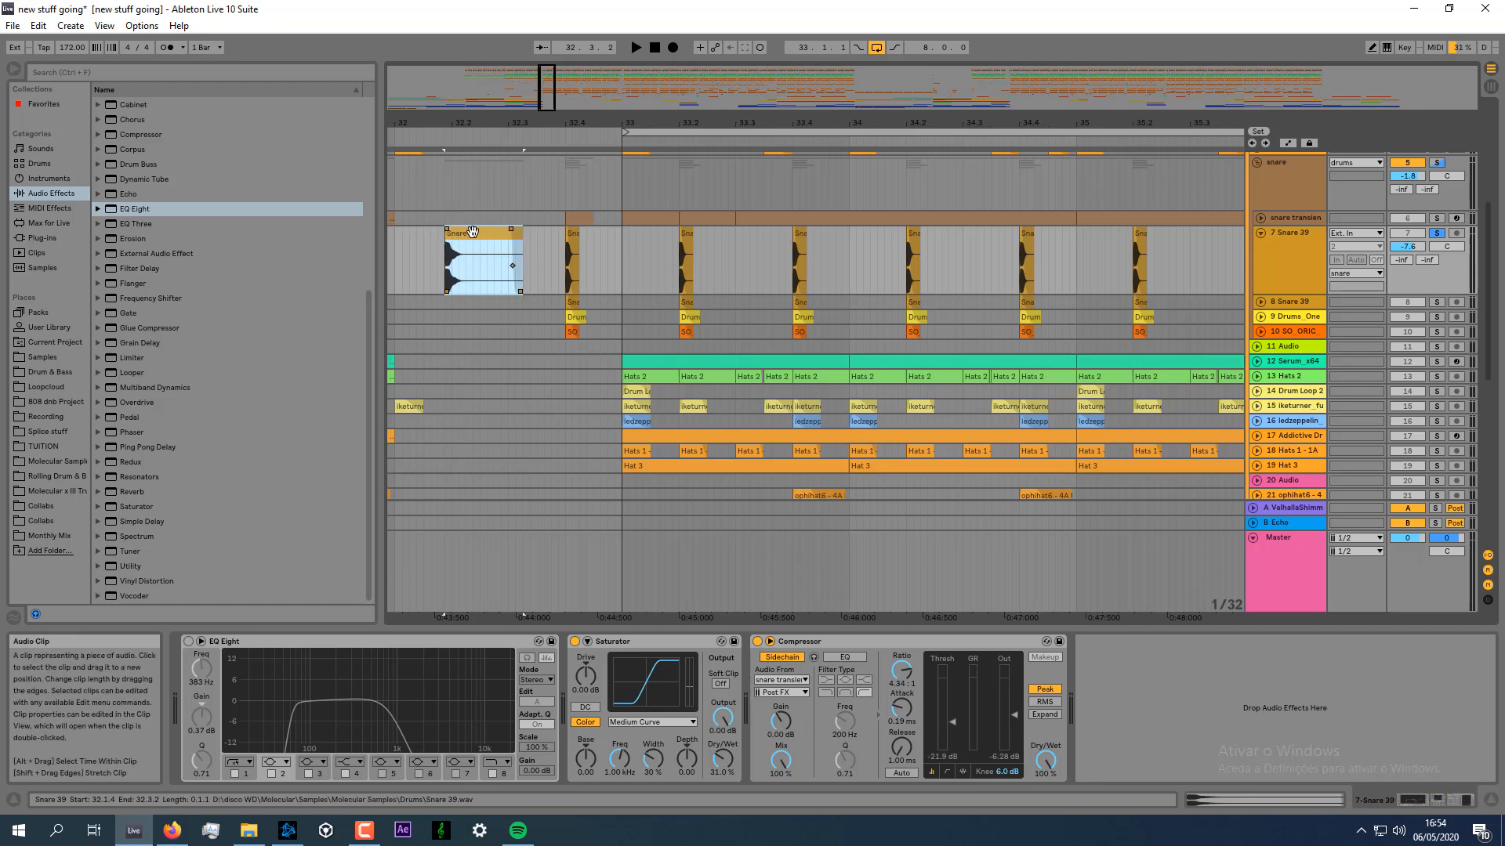
key("space")
key("space")
Bypass the Compressor and Saturator on the first Snare 39 track and play the lengthened clip without processing.
left_click(757, 642)
left_click(575, 642)
key("space")
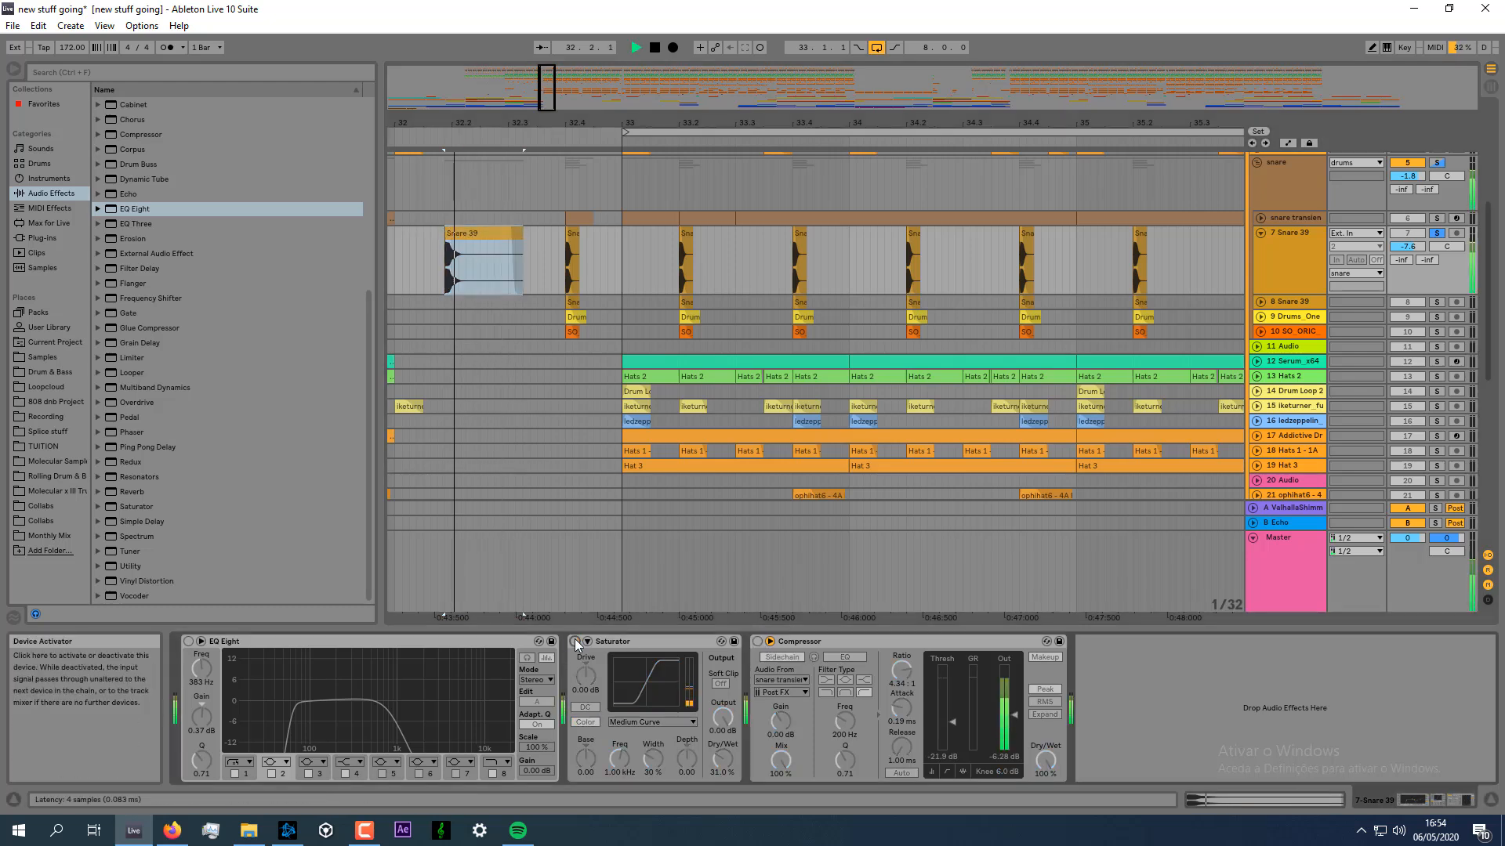
key("space")
left_click(476, 235)
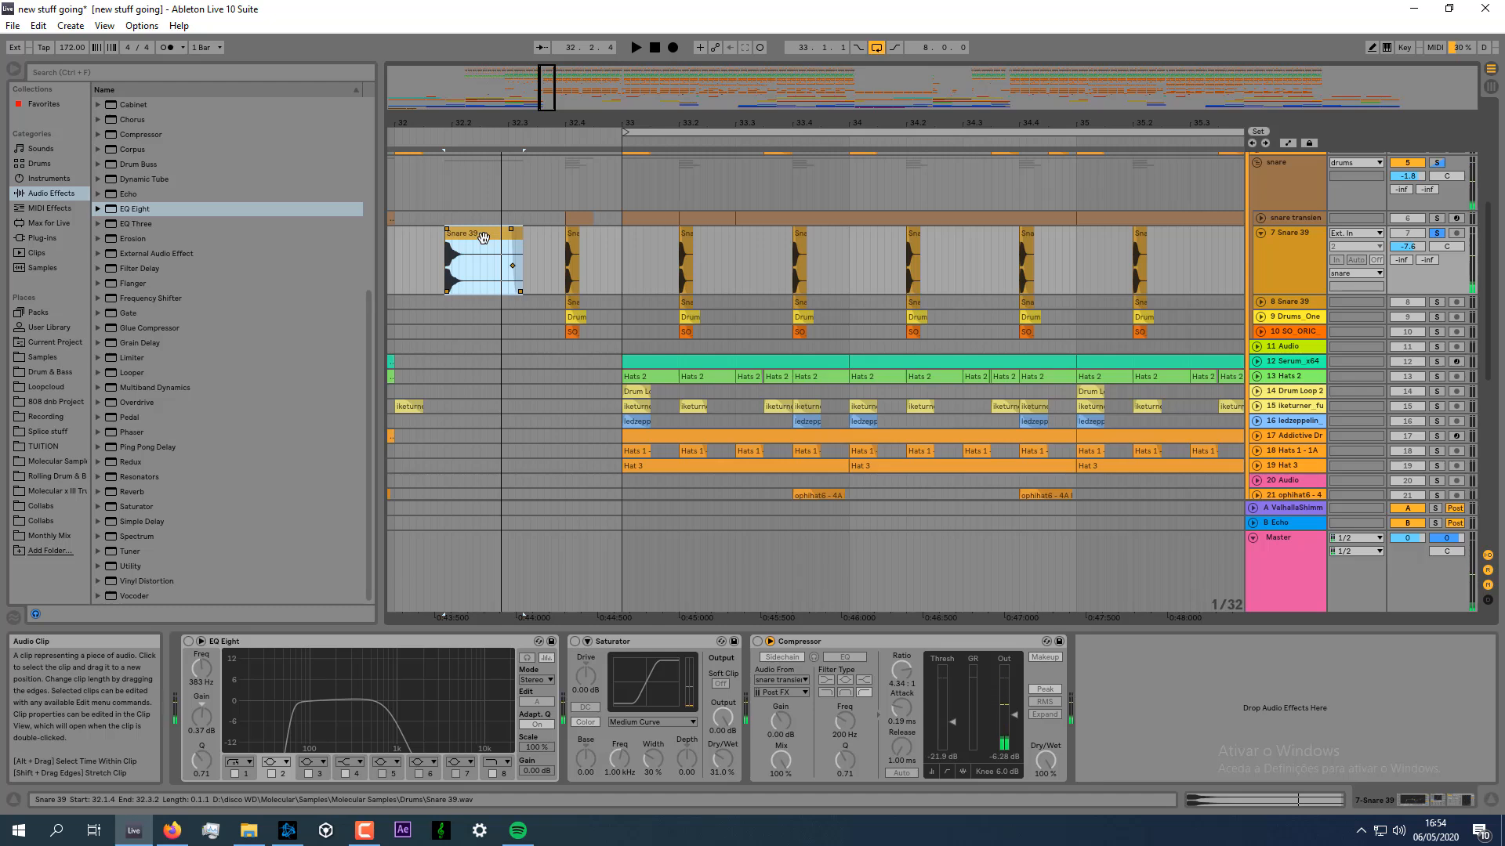
key("space")
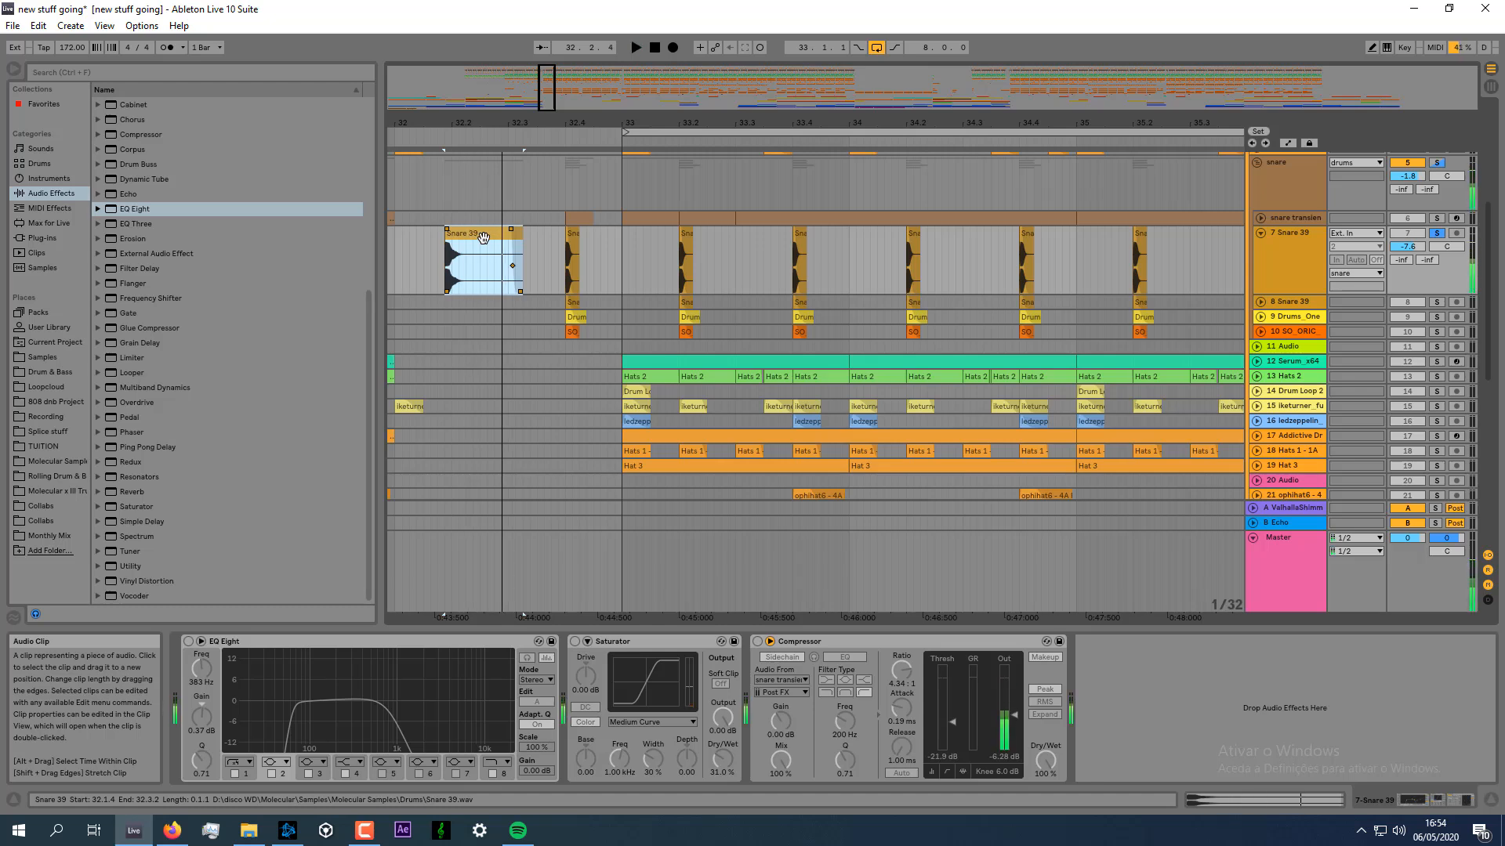
Delete the lengthened snare copy and re-enable the first Snare 39 track's EQ Eight, Saturator and Compressor.
key("Delete")
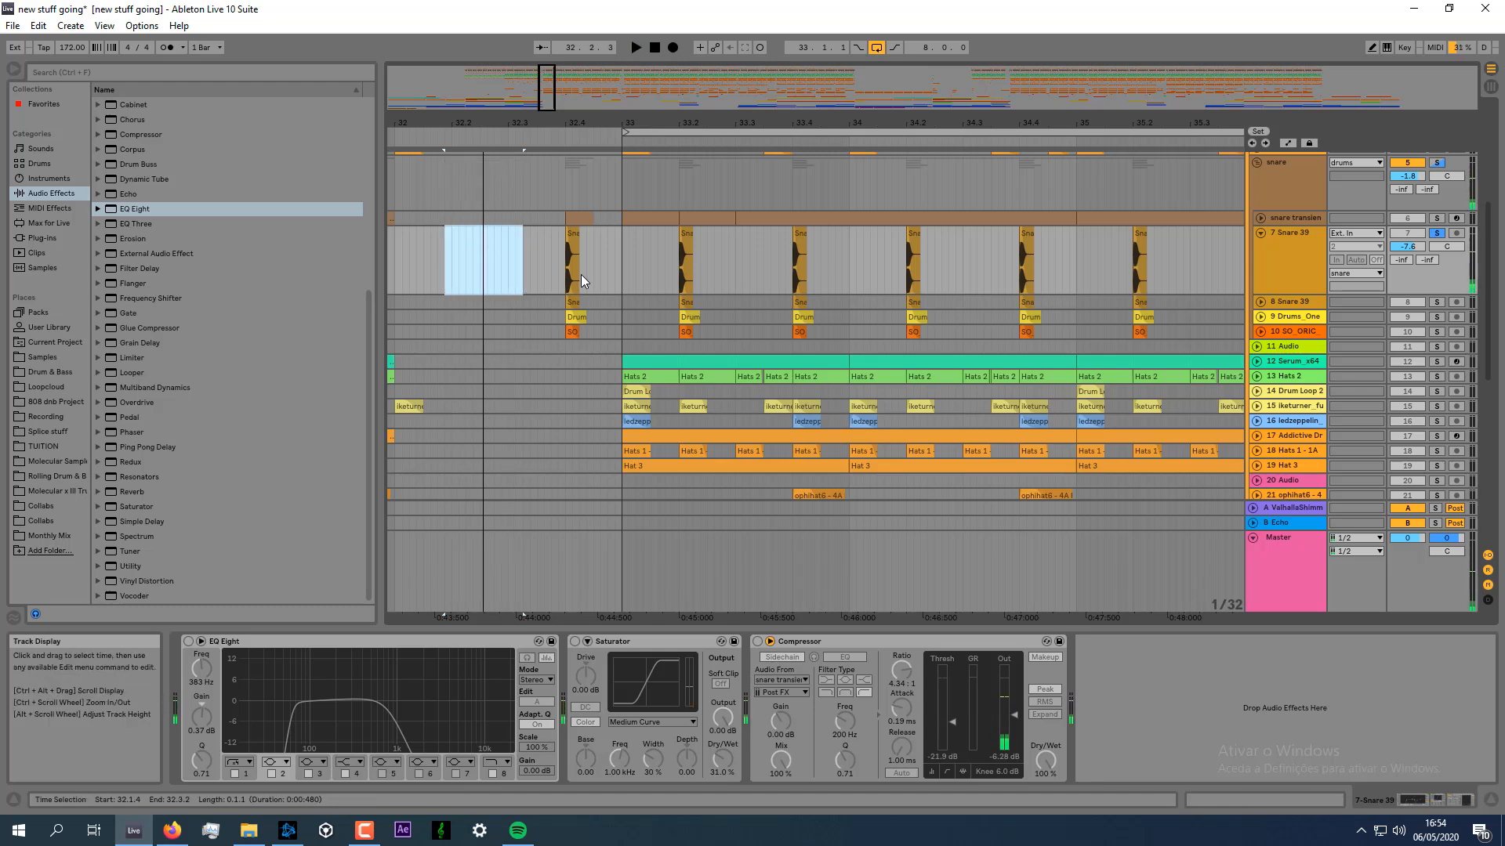
left_click(573, 244)
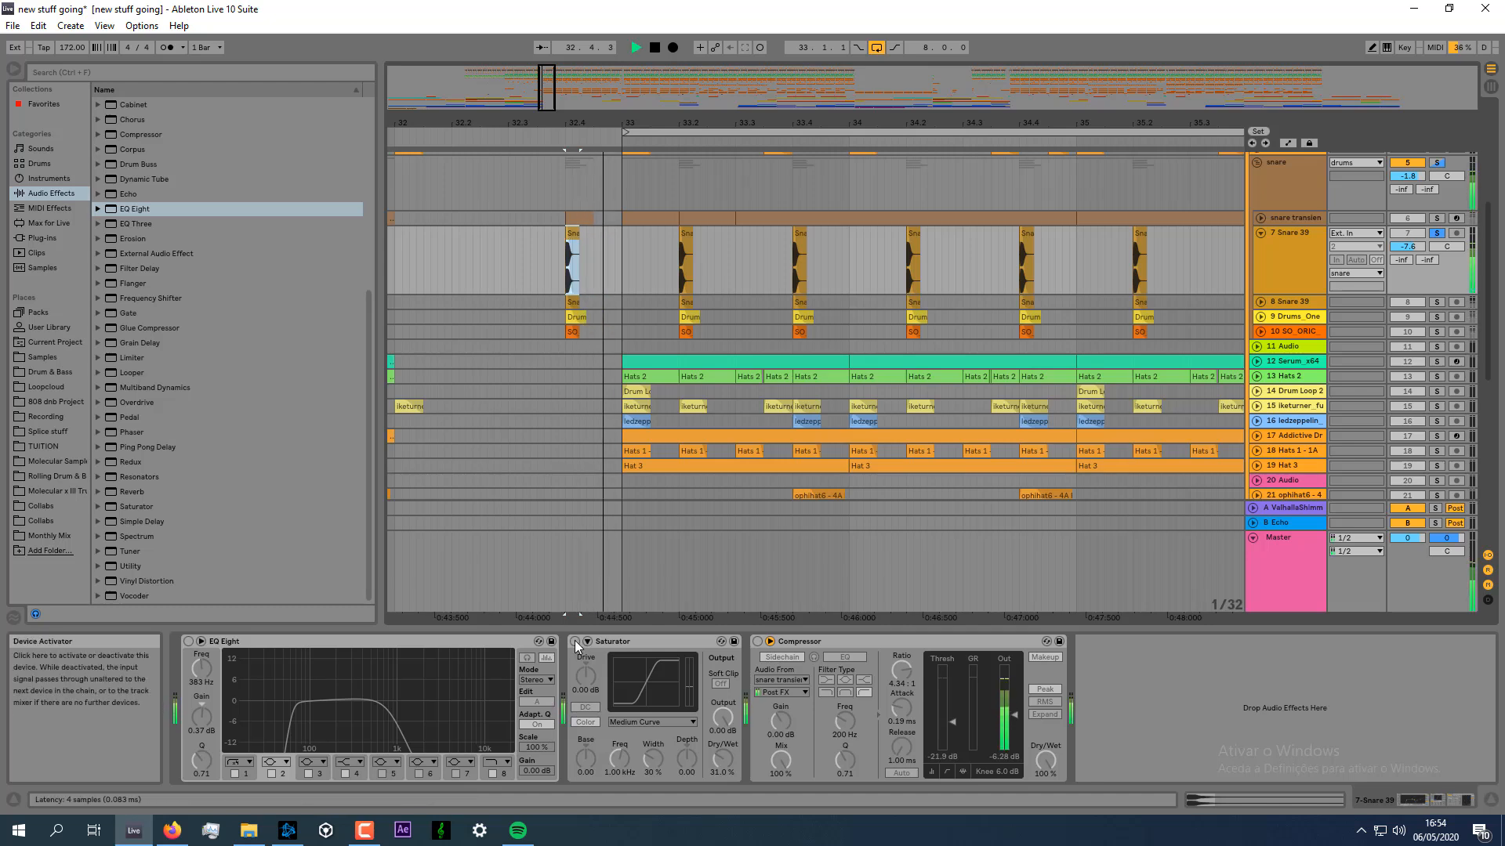
left_click(189, 641)
left_click(574, 641)
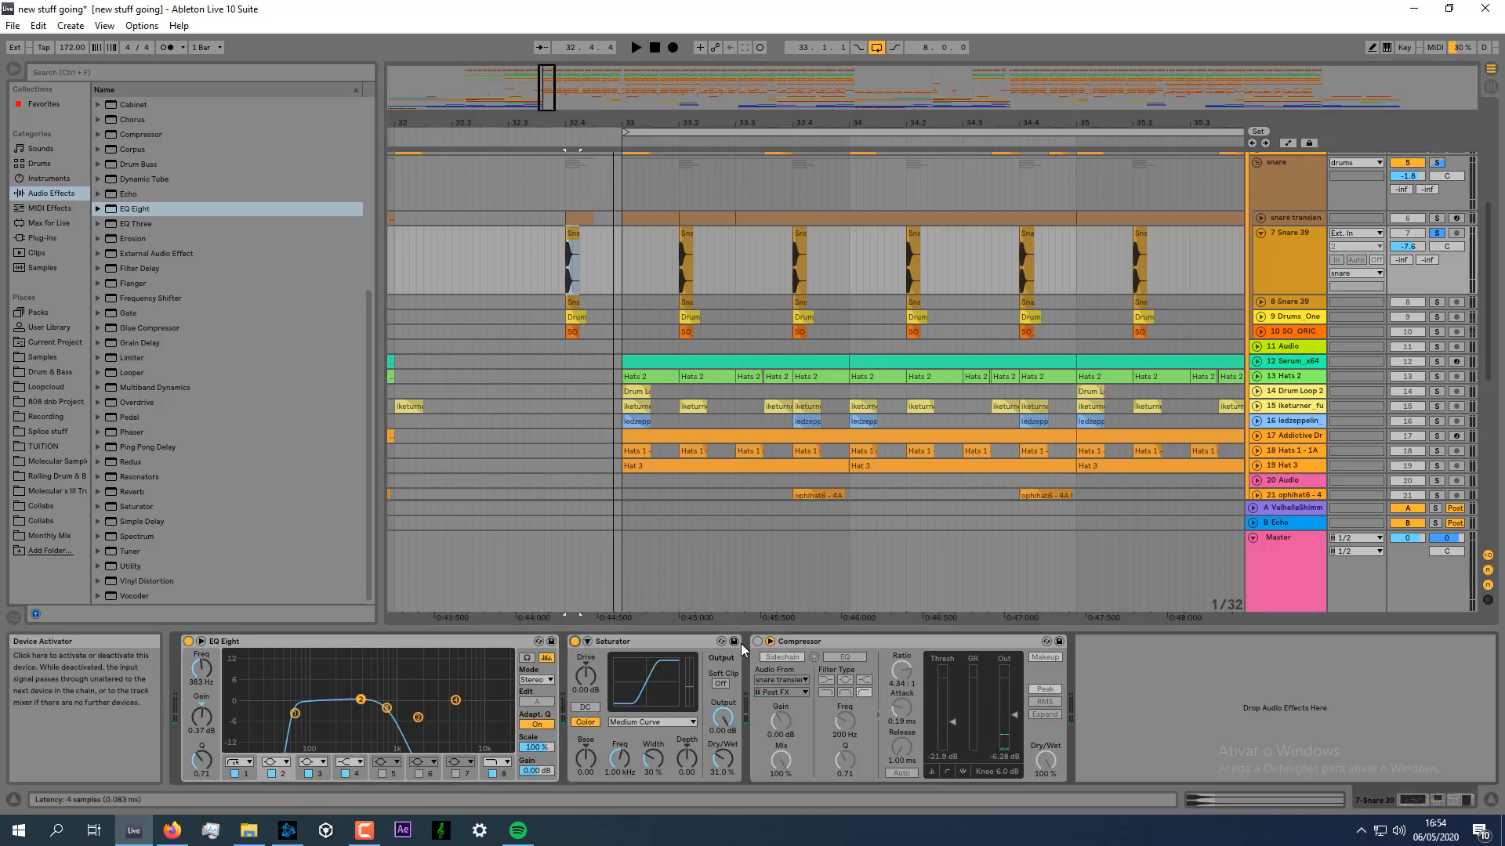
left_click(754, 644)
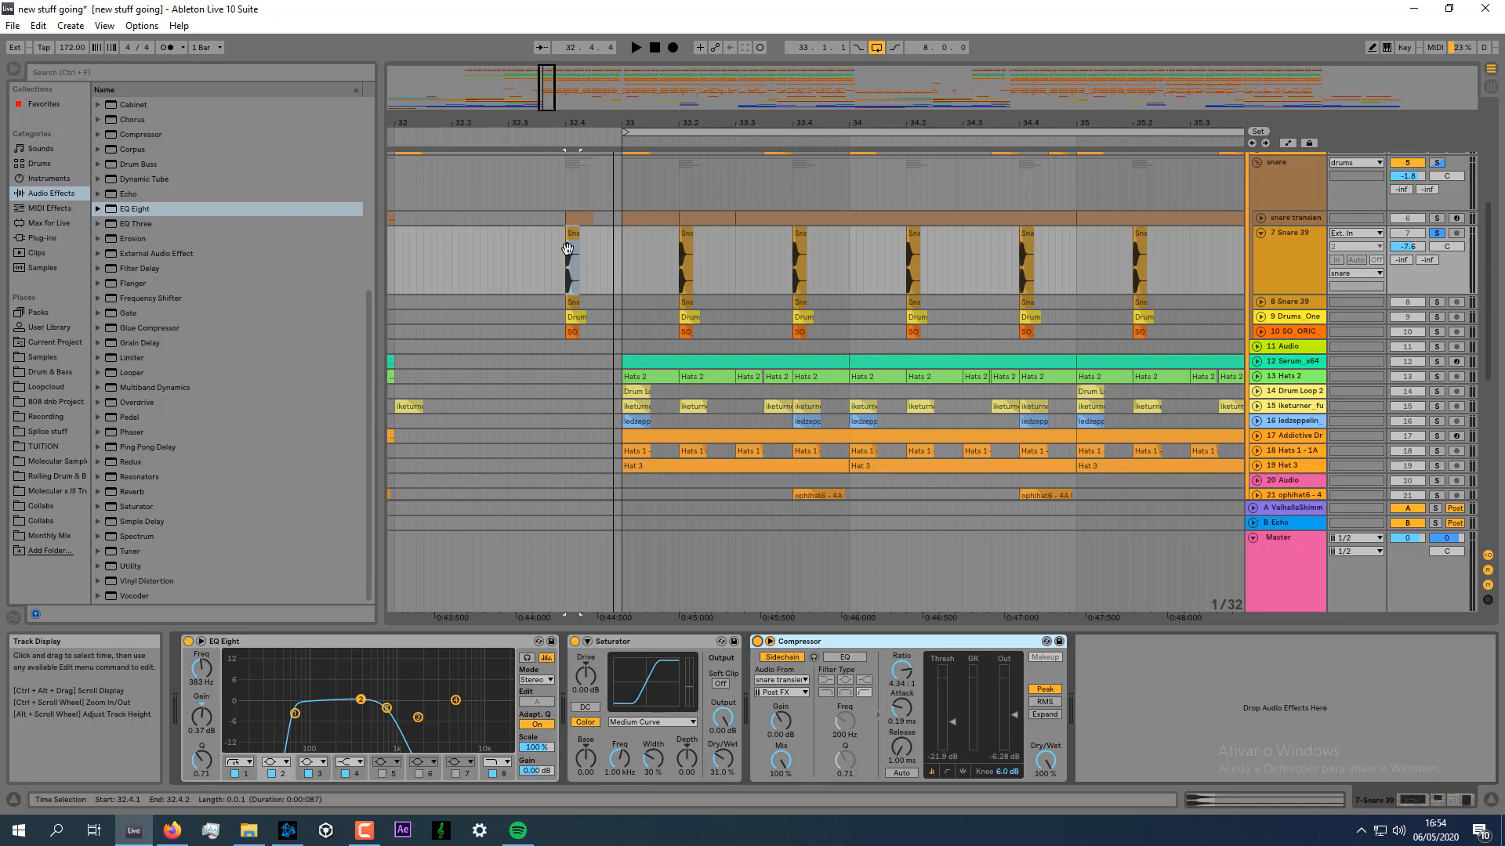
Play the first Snare 39 track's clip at 33.2 and inspect its waveform up close.
left_click_drag(660, 123, 552, 196)
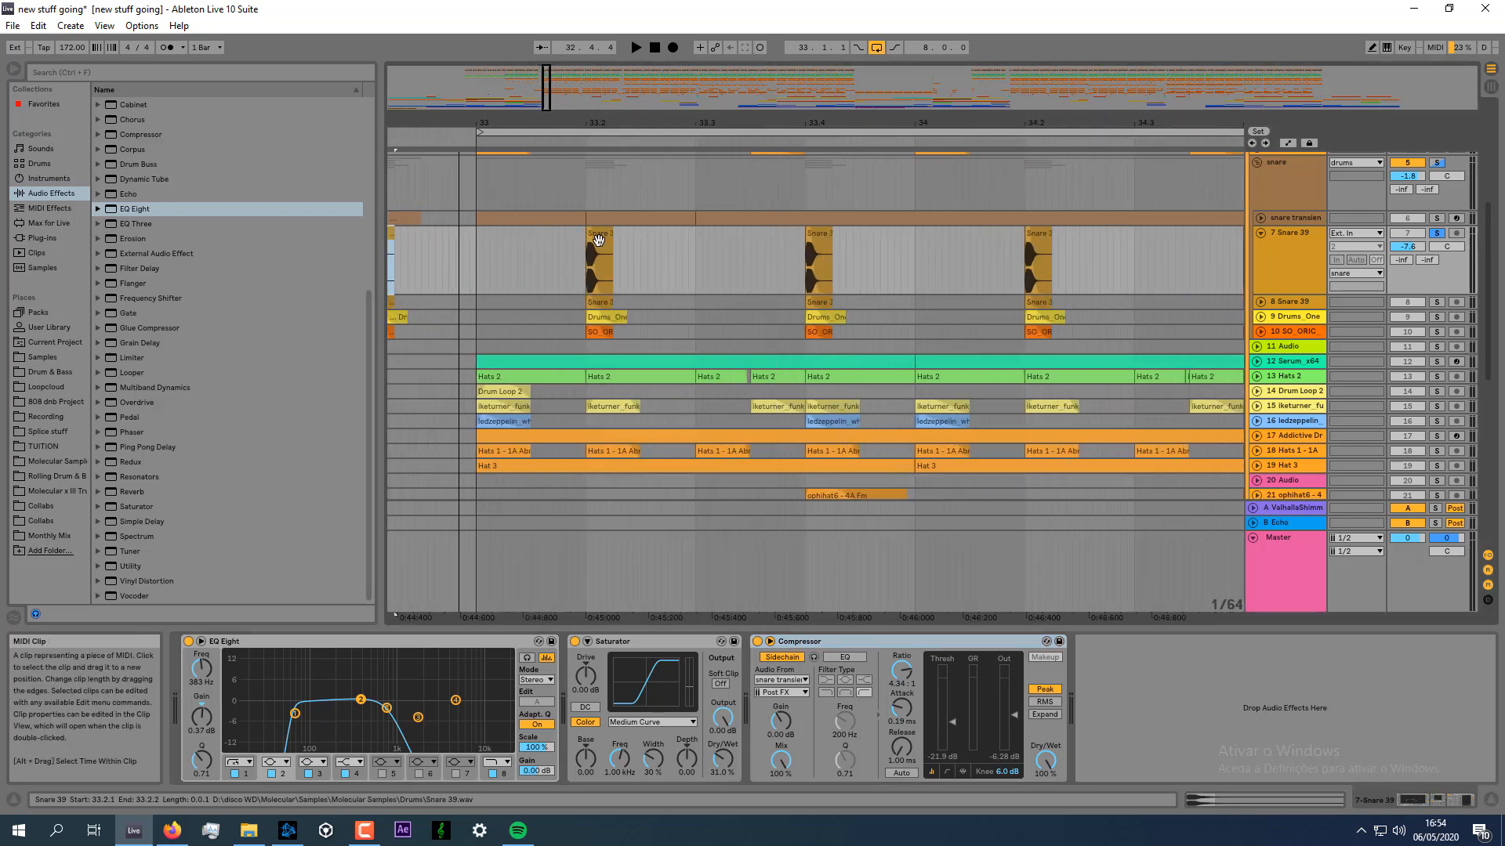
left_click(605, 236)
key("space")
key("space")
left_click_drag(709, 124, 1070, 306)
left_click_drag(501, 306, 655, 371)
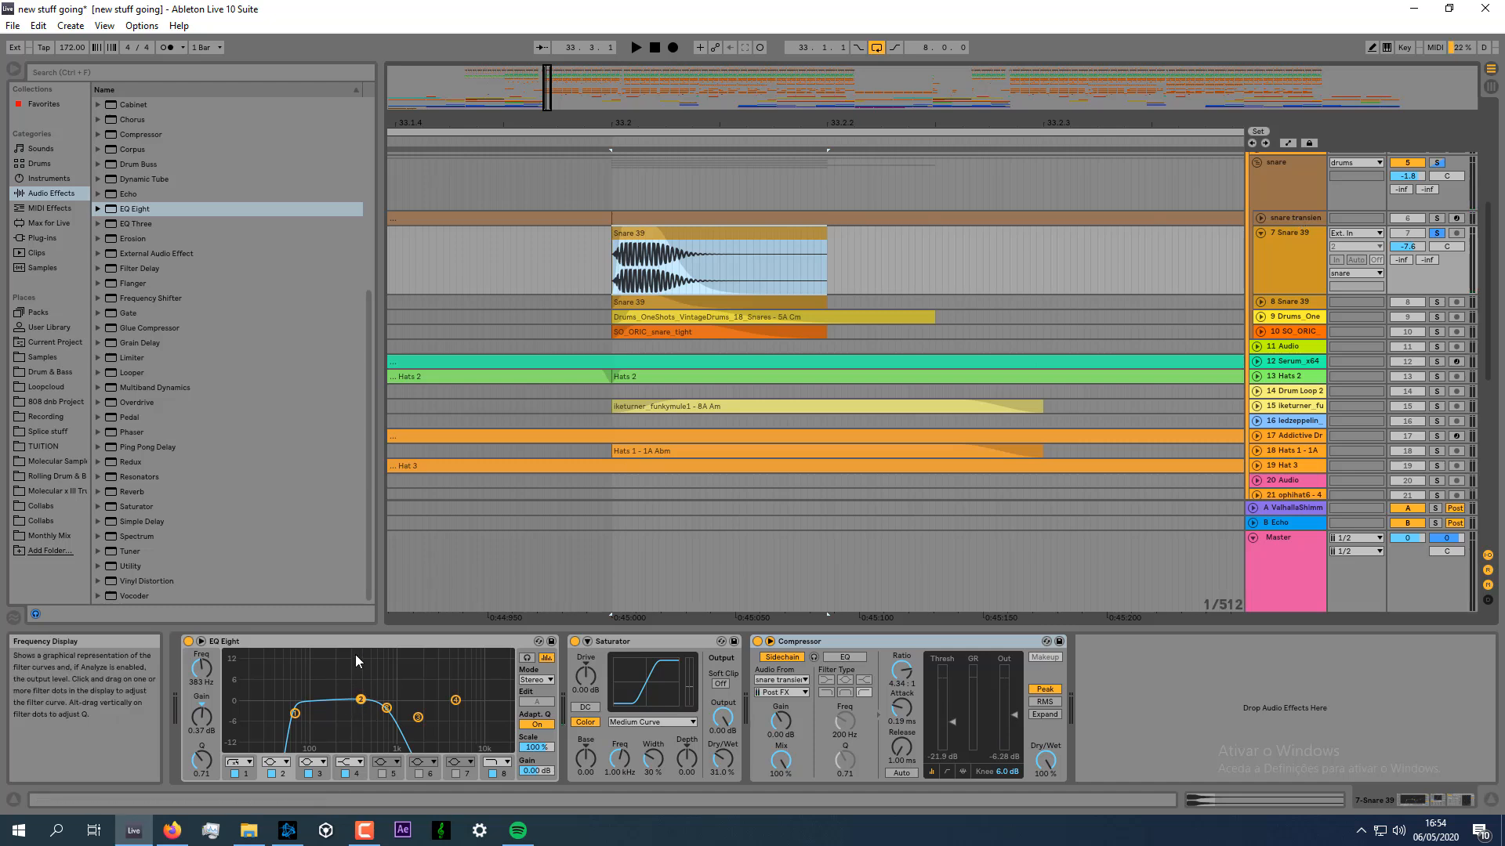
Examine the snare's spectrum against the EQ Eight curve during playback, in the expanded and the compact display.
left_click(200, 641)
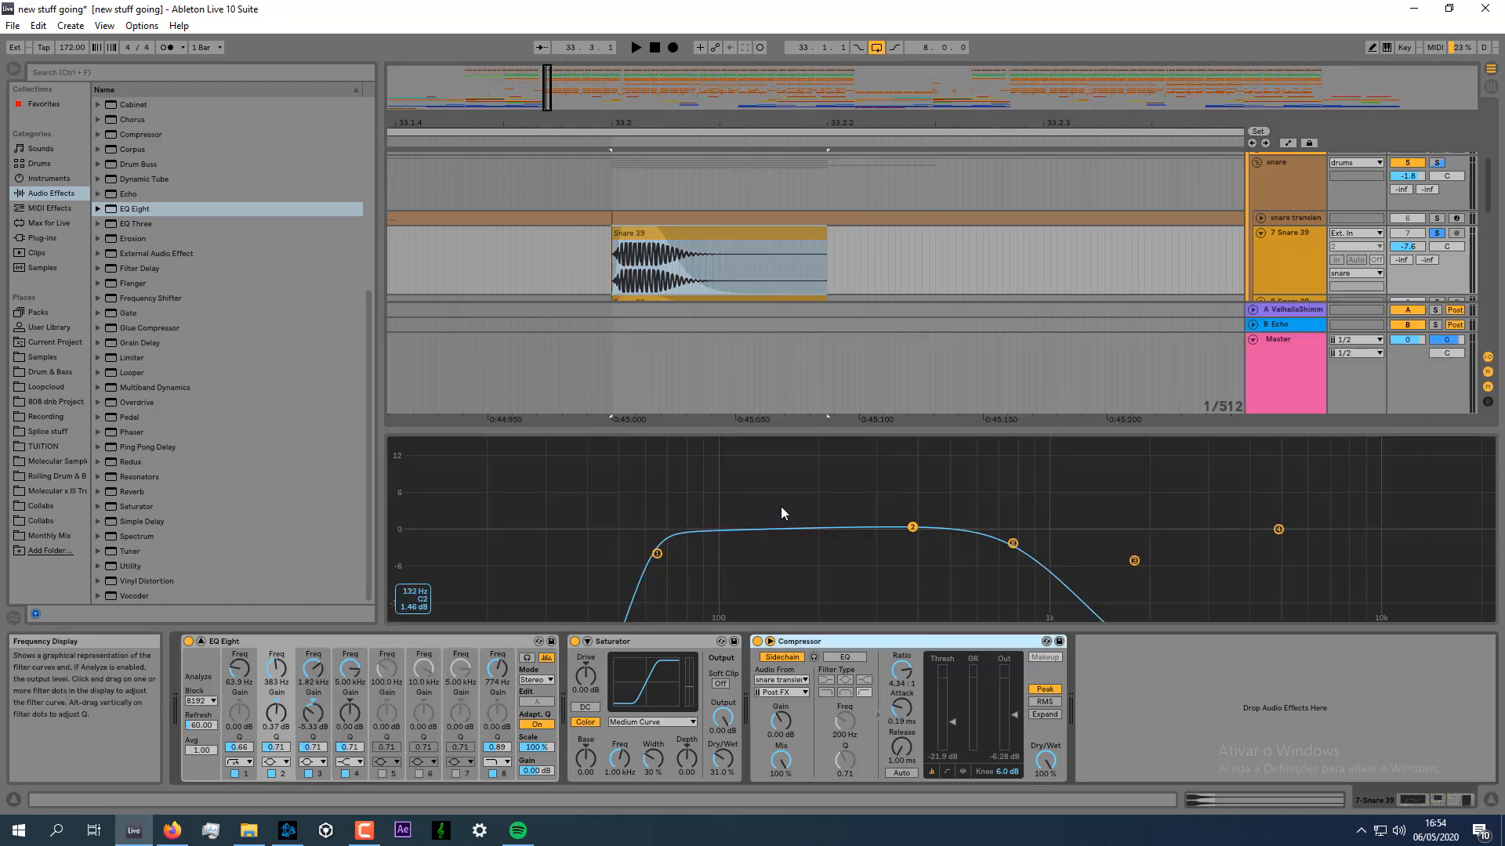
key("space")
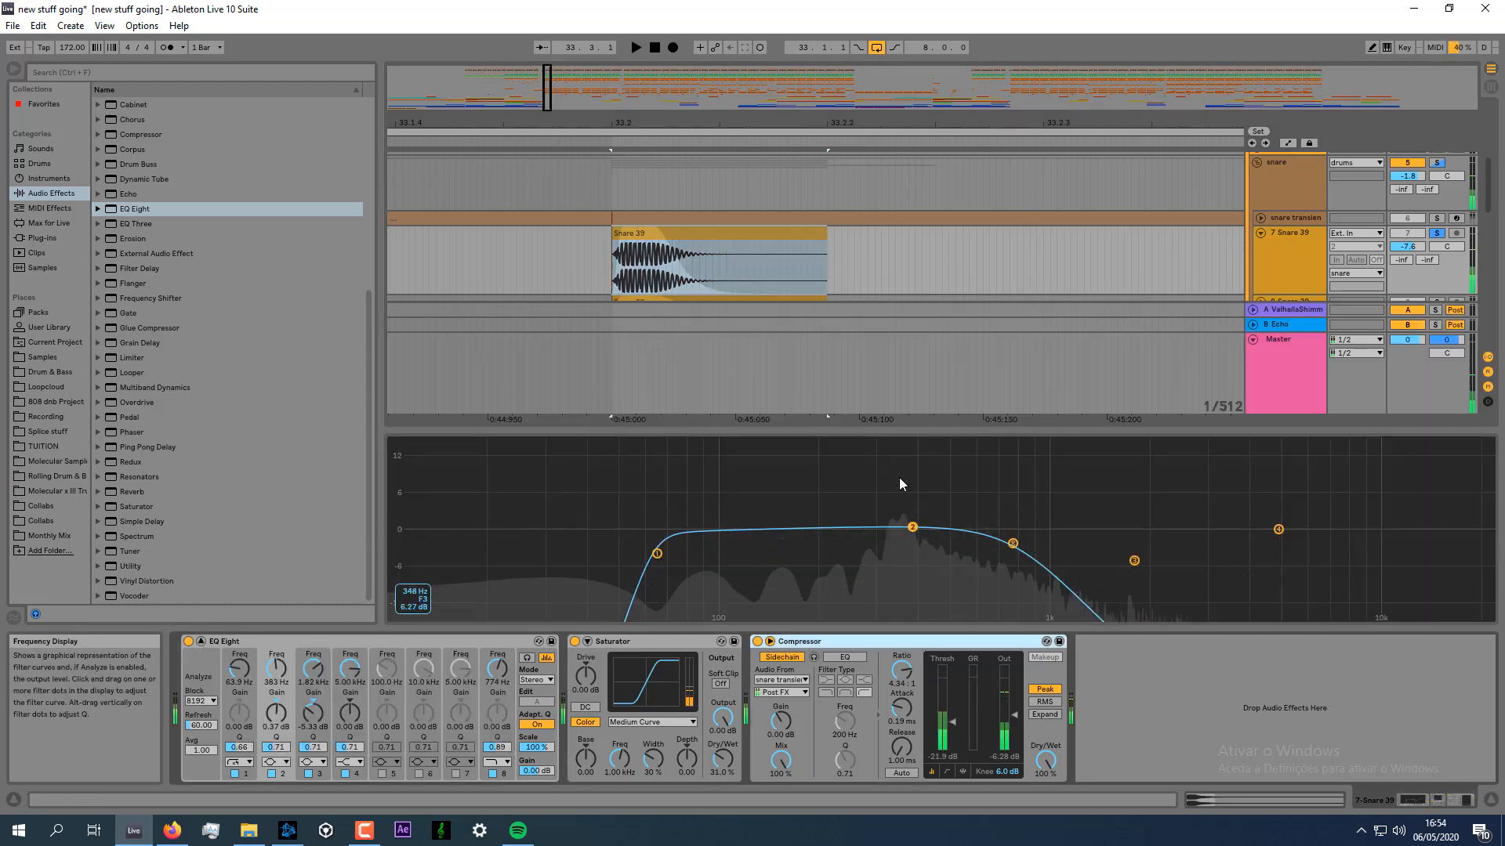
key("space")
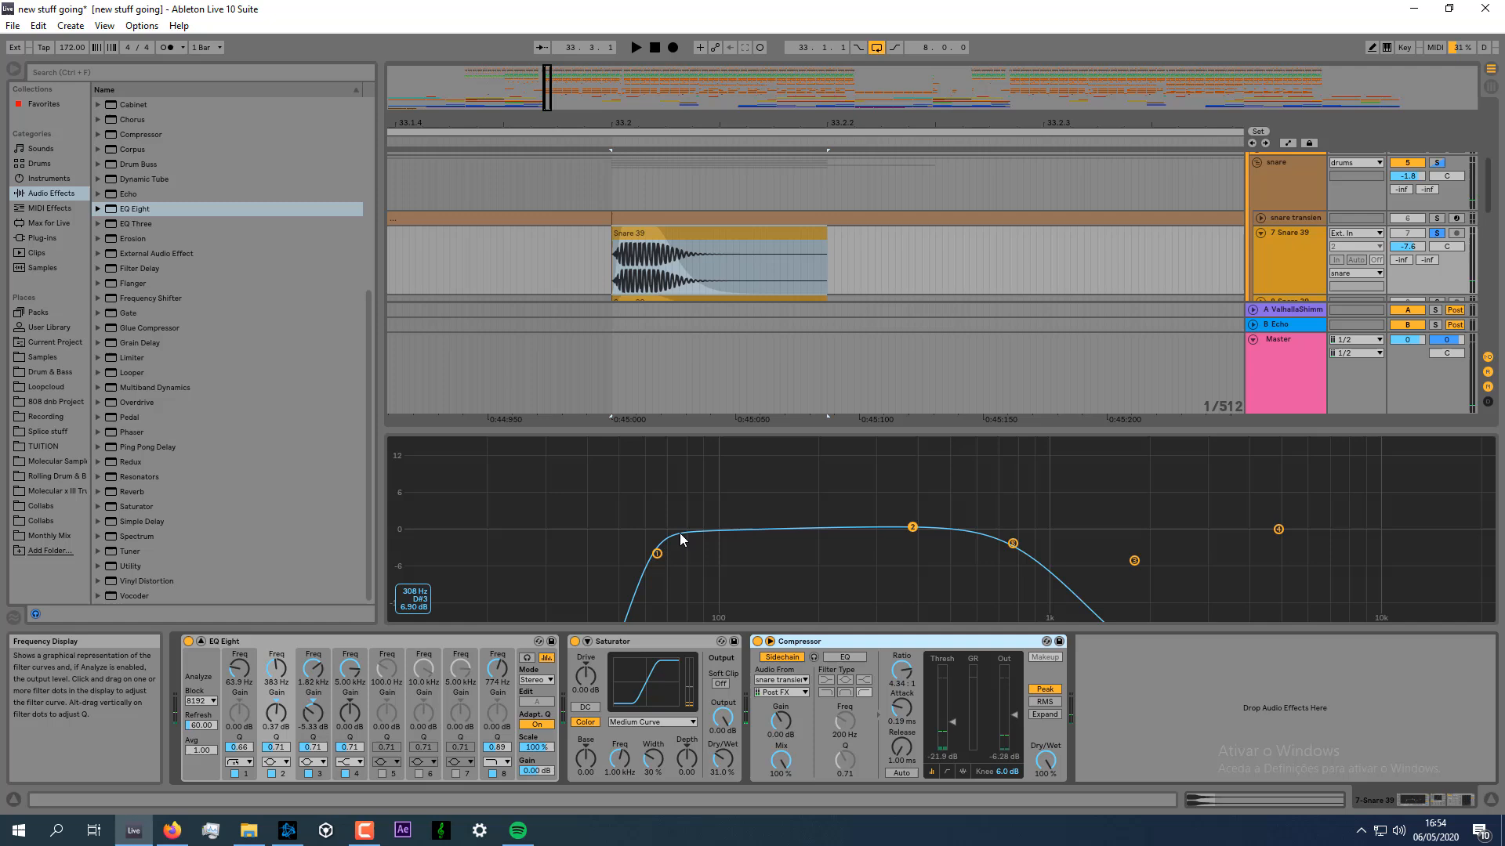
left_click(201, 641)
key("space")
key("space")
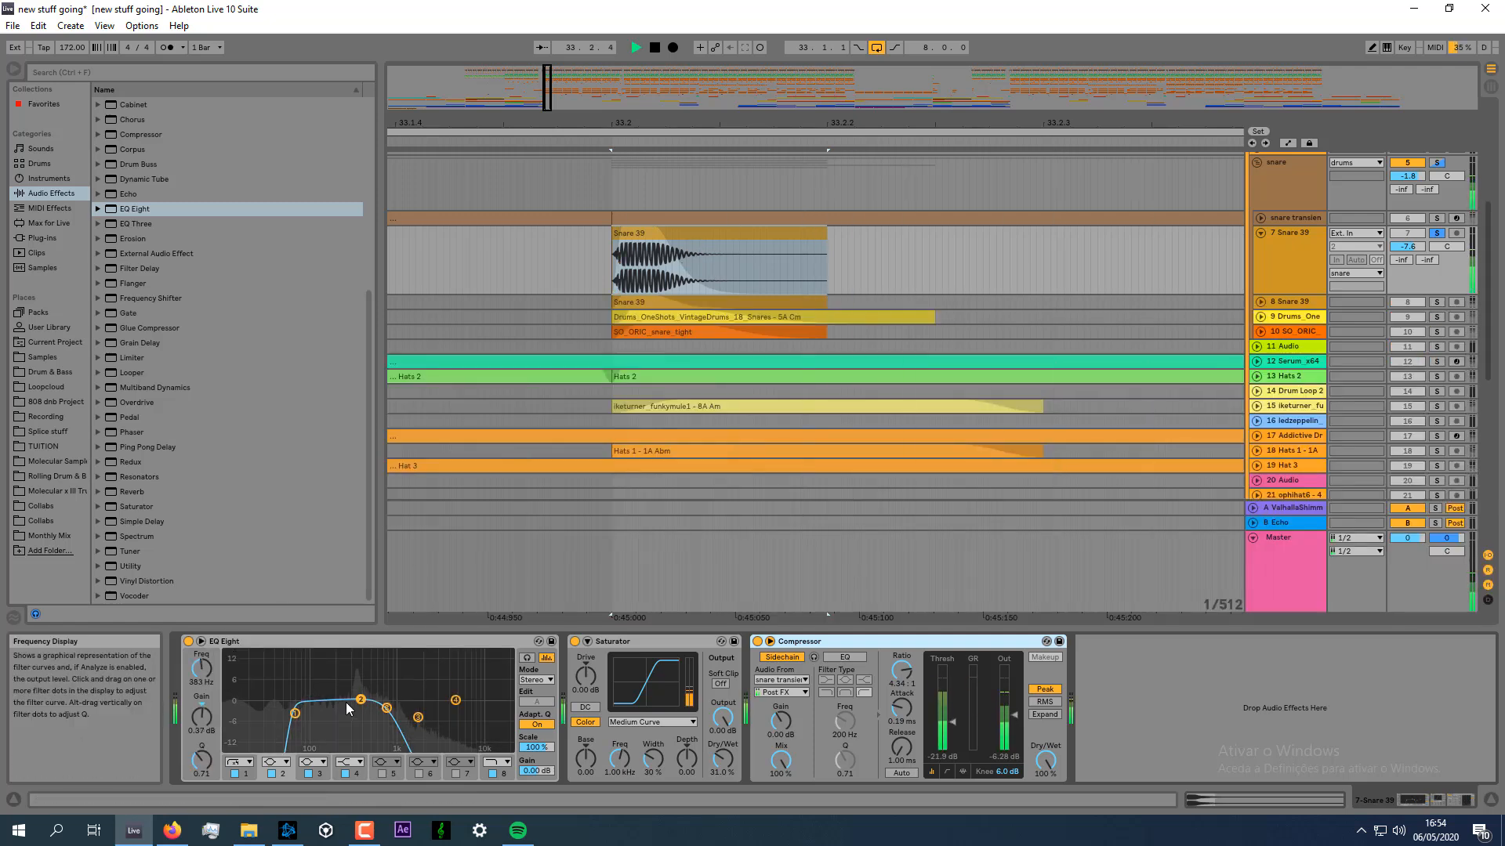
key("space")
key("space")
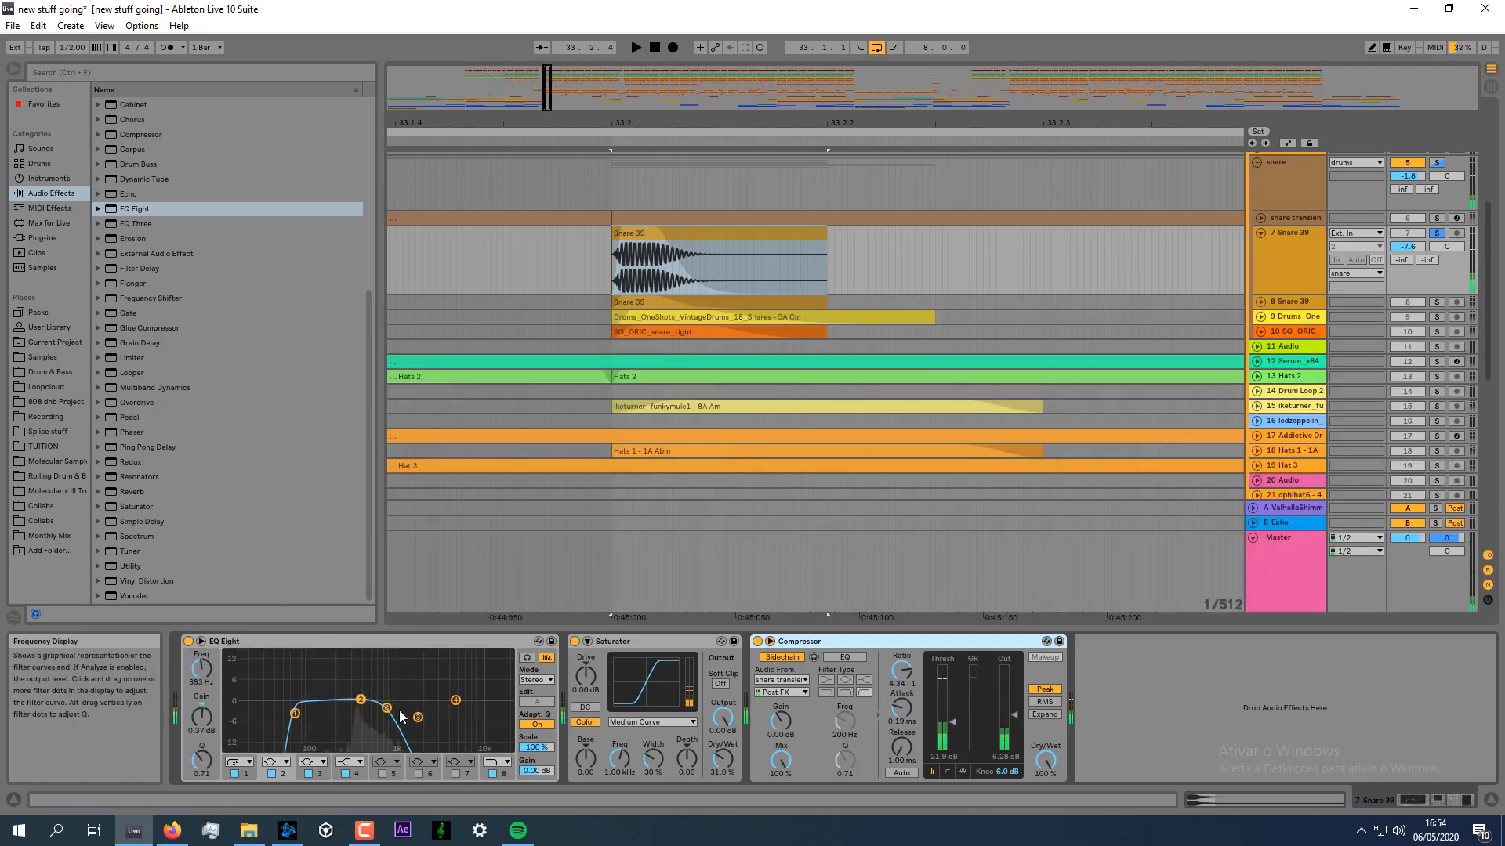
Narrow the EQ Eight's passband by raising the low cut to 250 Hz and lowering the high cut slightly, and play the snare.
left_click_drag(386, 709, 345, 715)
key("space")
key("space")
key("space")
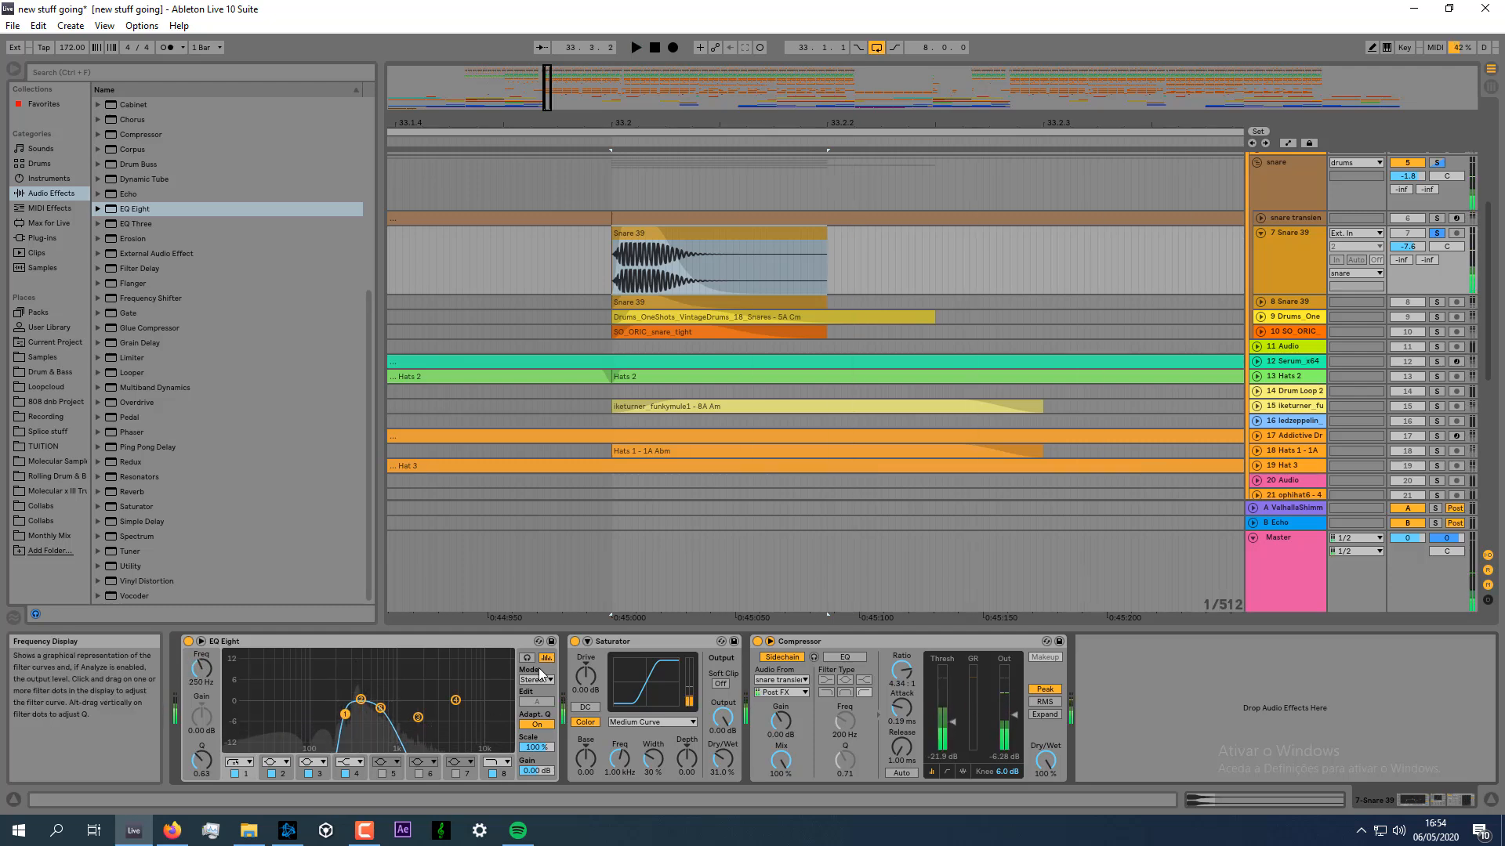
key("space")
key("space")
key("space")
key("space")
key("space")
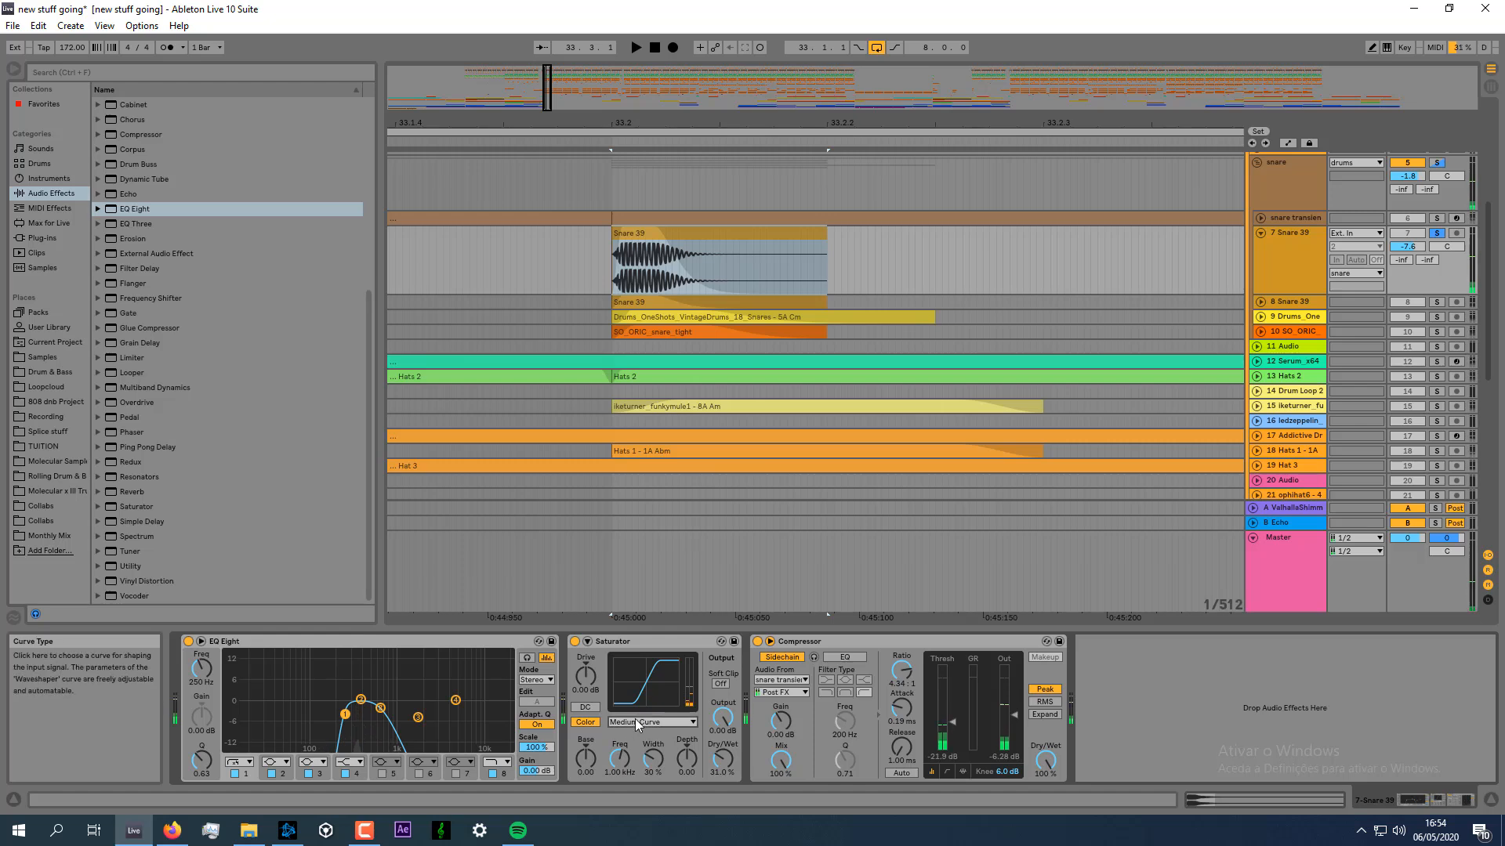
Check the Saturator's curve type and compare the snare with the Saturator bypassed and re-enabled.
left_click(644, 722)
left_click(643, 723)
left_click(575, 642)
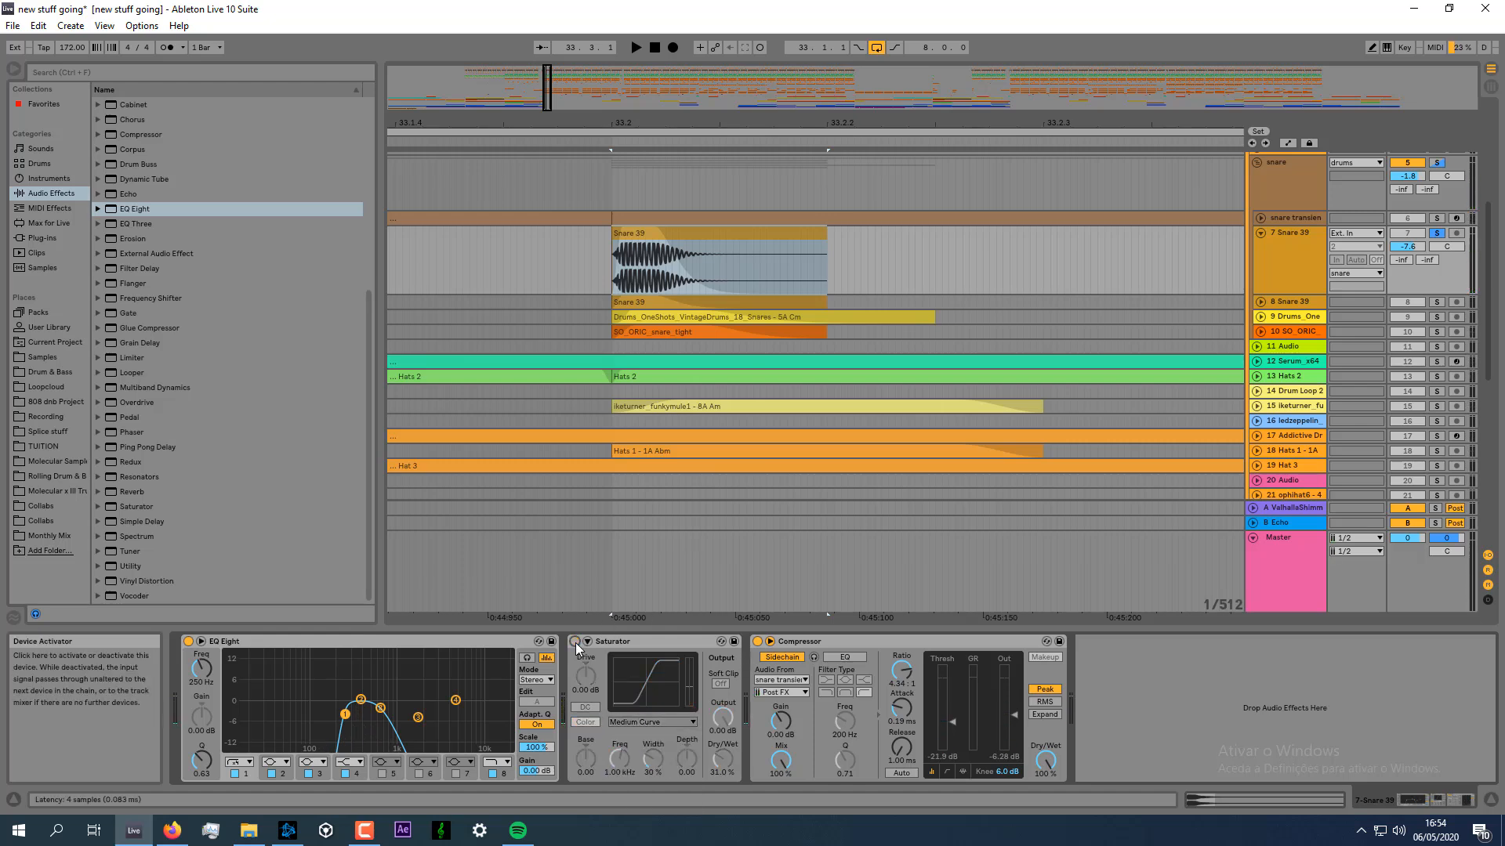
key("space")
left_click(575, 642)
key("space")
key("space")
key("space")
key("space")
key("space")
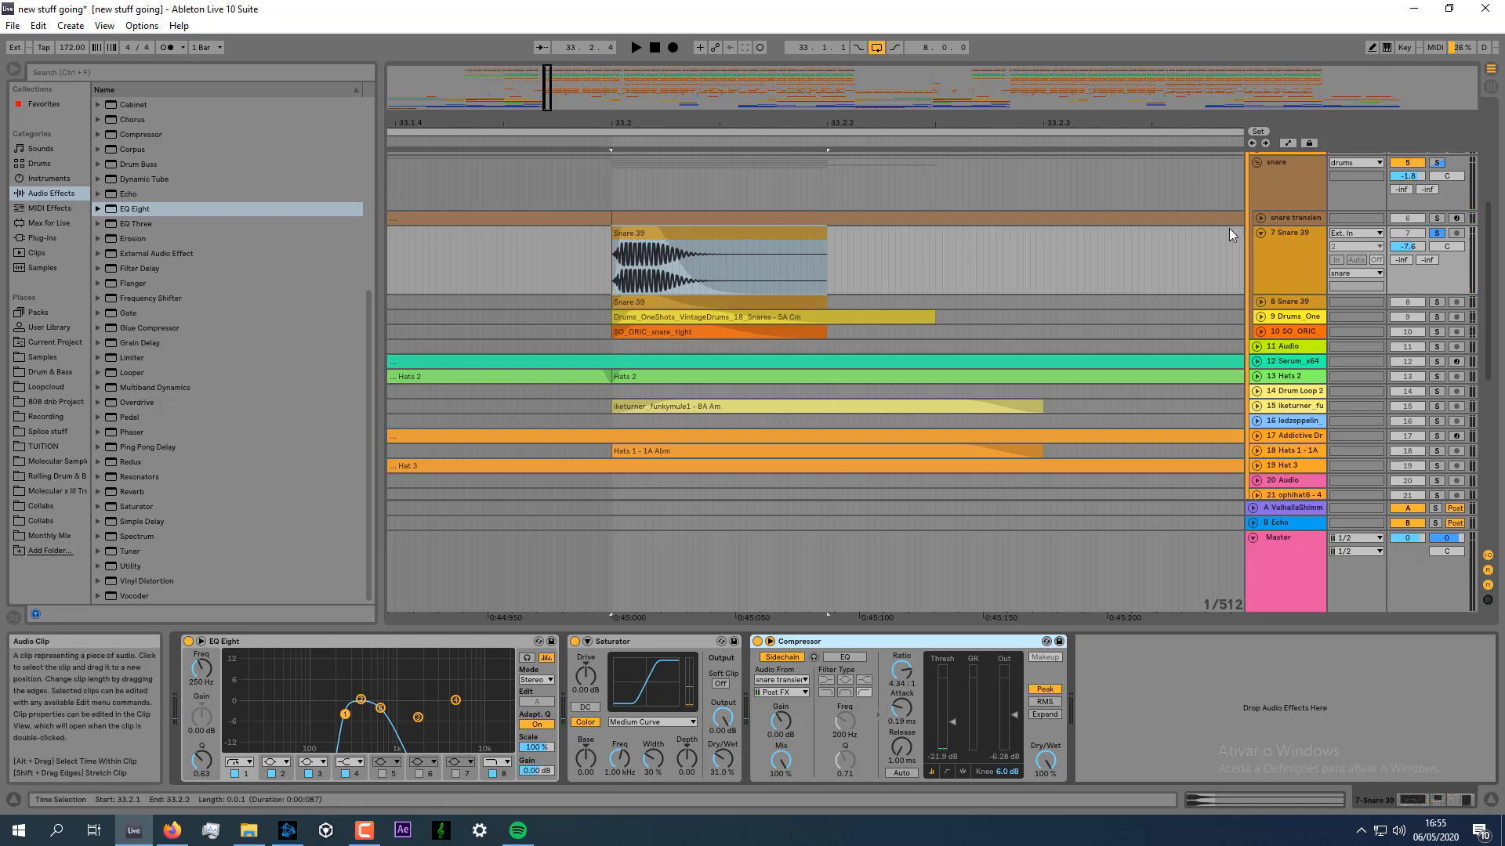
Add the snare transient track to the solo and play it together with the first Snare 39 layer.
left_click(1287, 216)
left_click(1291, 227)
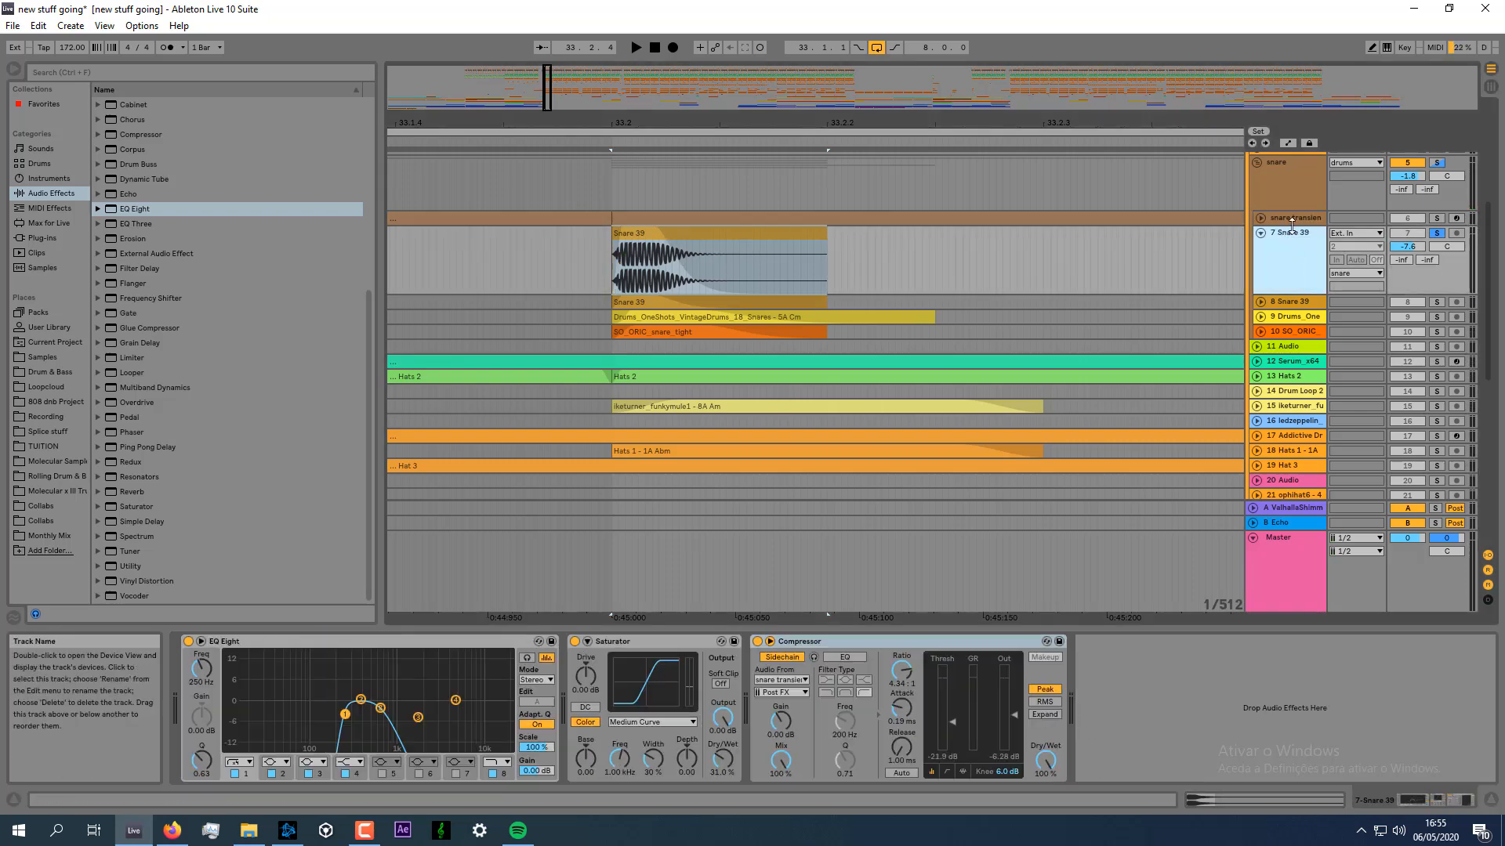
left_click(1433, 217)
key("space")
left_click_drag(552, 88, 883, 123)
left_click_drag(1143, 123, 951, 212)
key("space")
key("space")
key("space")
key("space")
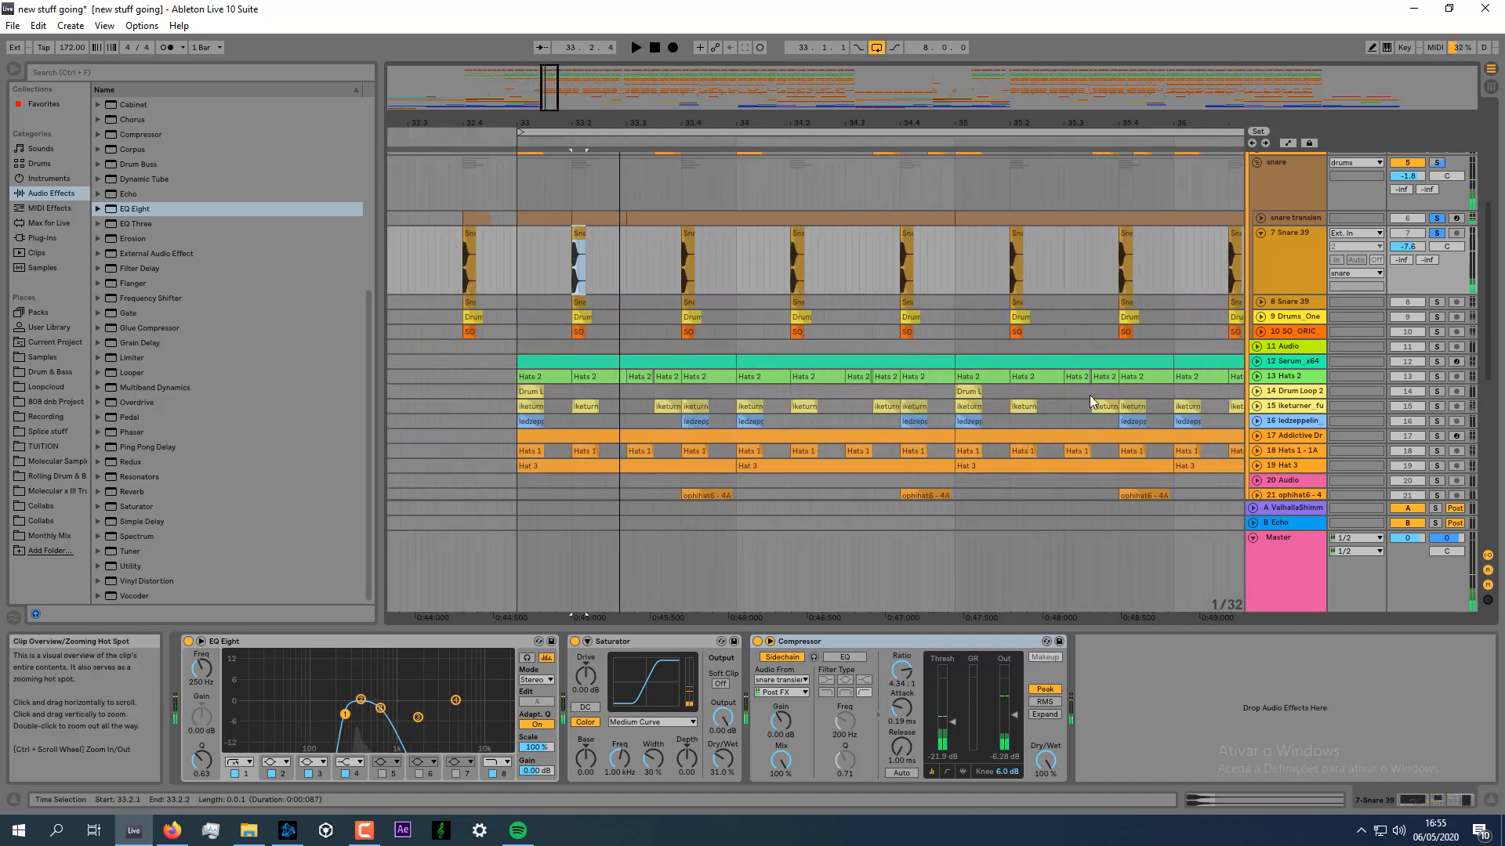
Unfold the second Snare 39 track, fold the first one and solo only the second.
left_click(1291, 301)
left_click(1261, 302)
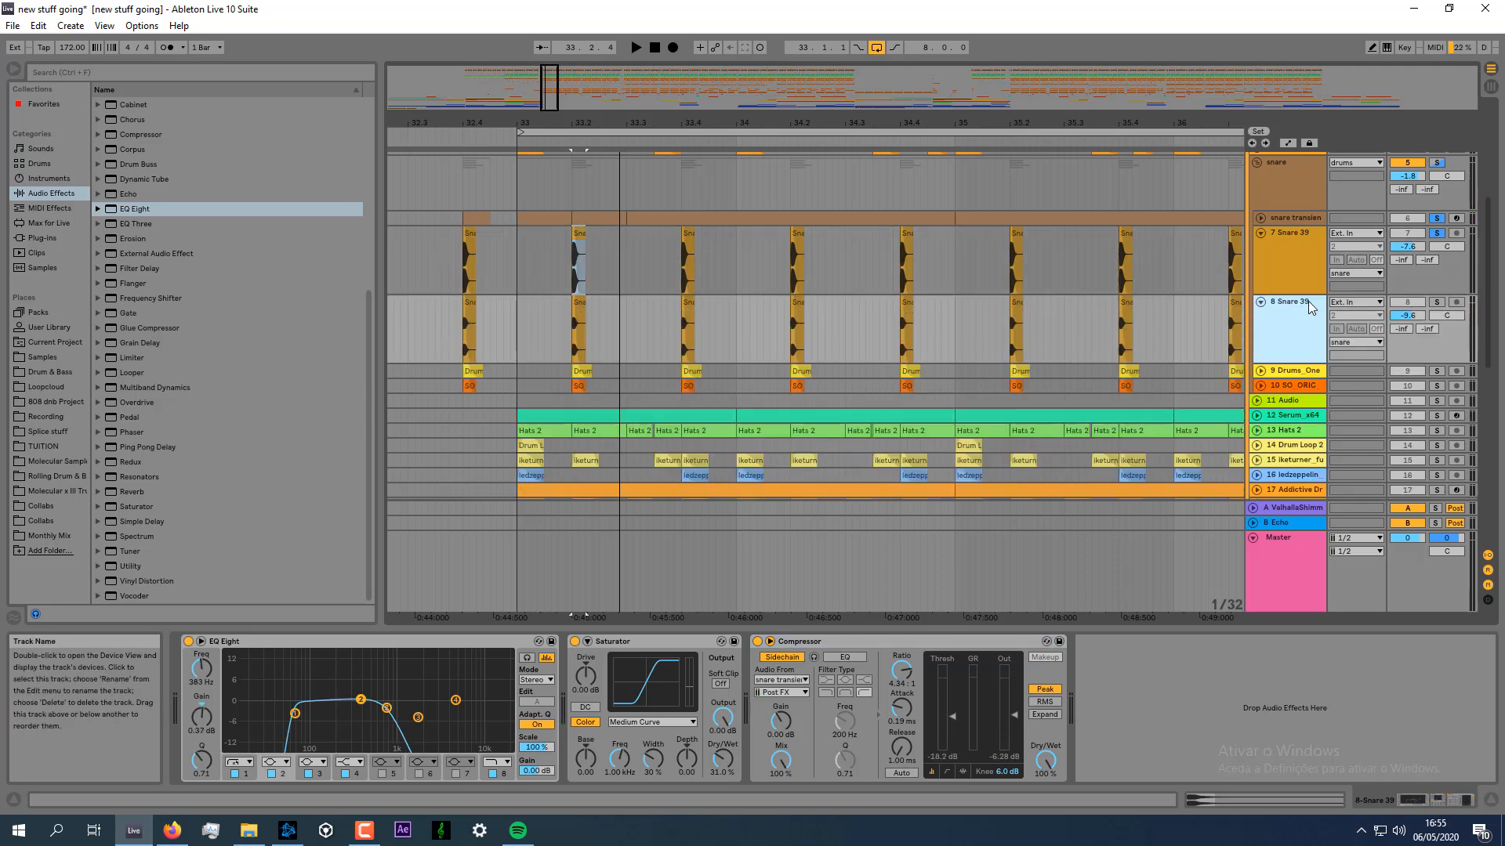
left_click(1258, 232)
left_click(1436, 249)
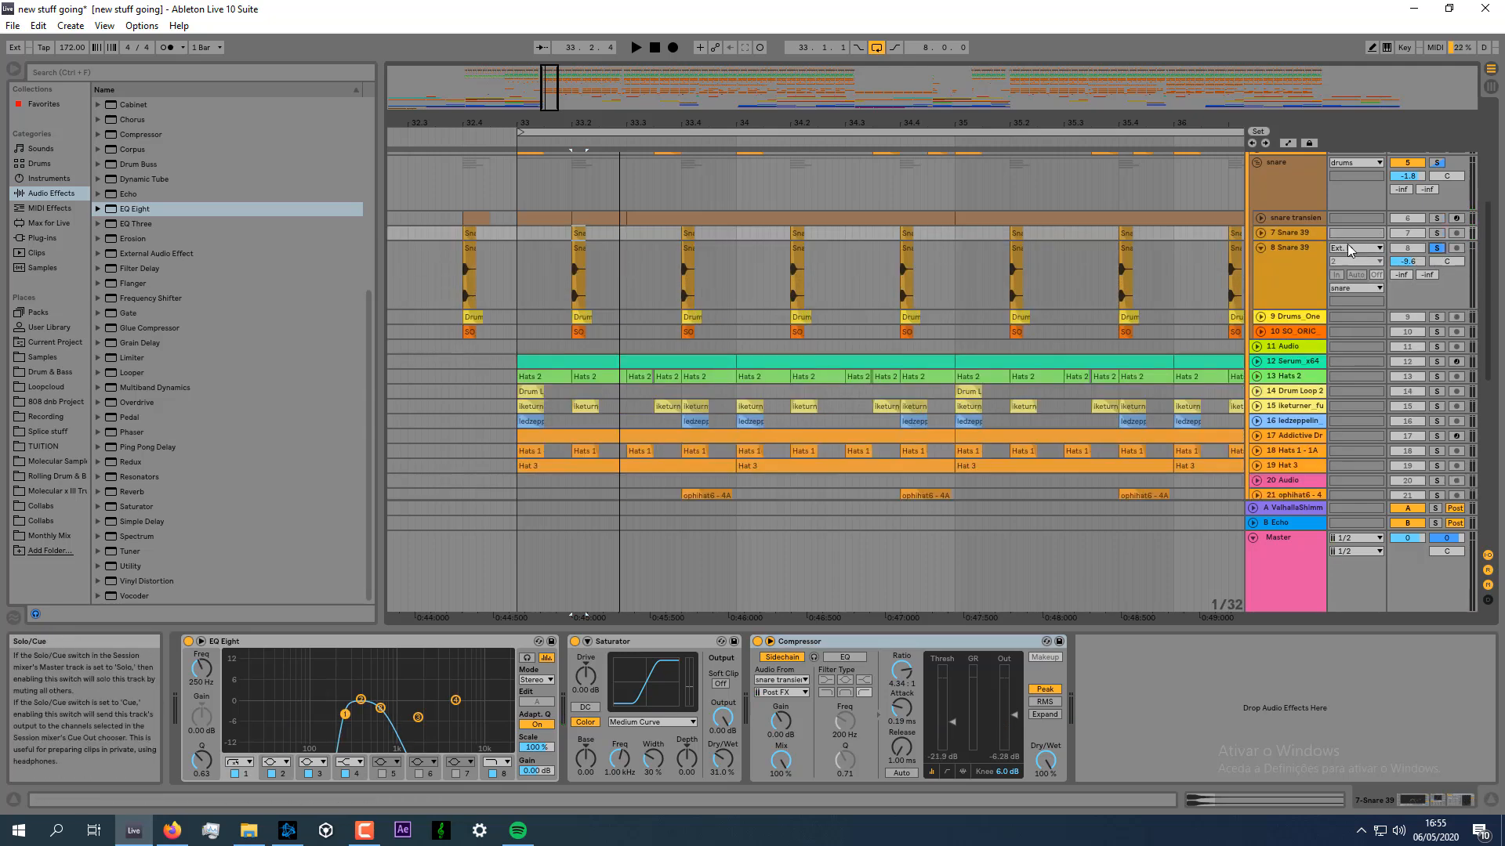
Inspect the sample waveform of the second Snare 39 track's clip at 33.2 and return to the track's devices.
left_click(599, 132)
left_click_drag(638, 123, 768, 152)
left_click(646, 249)
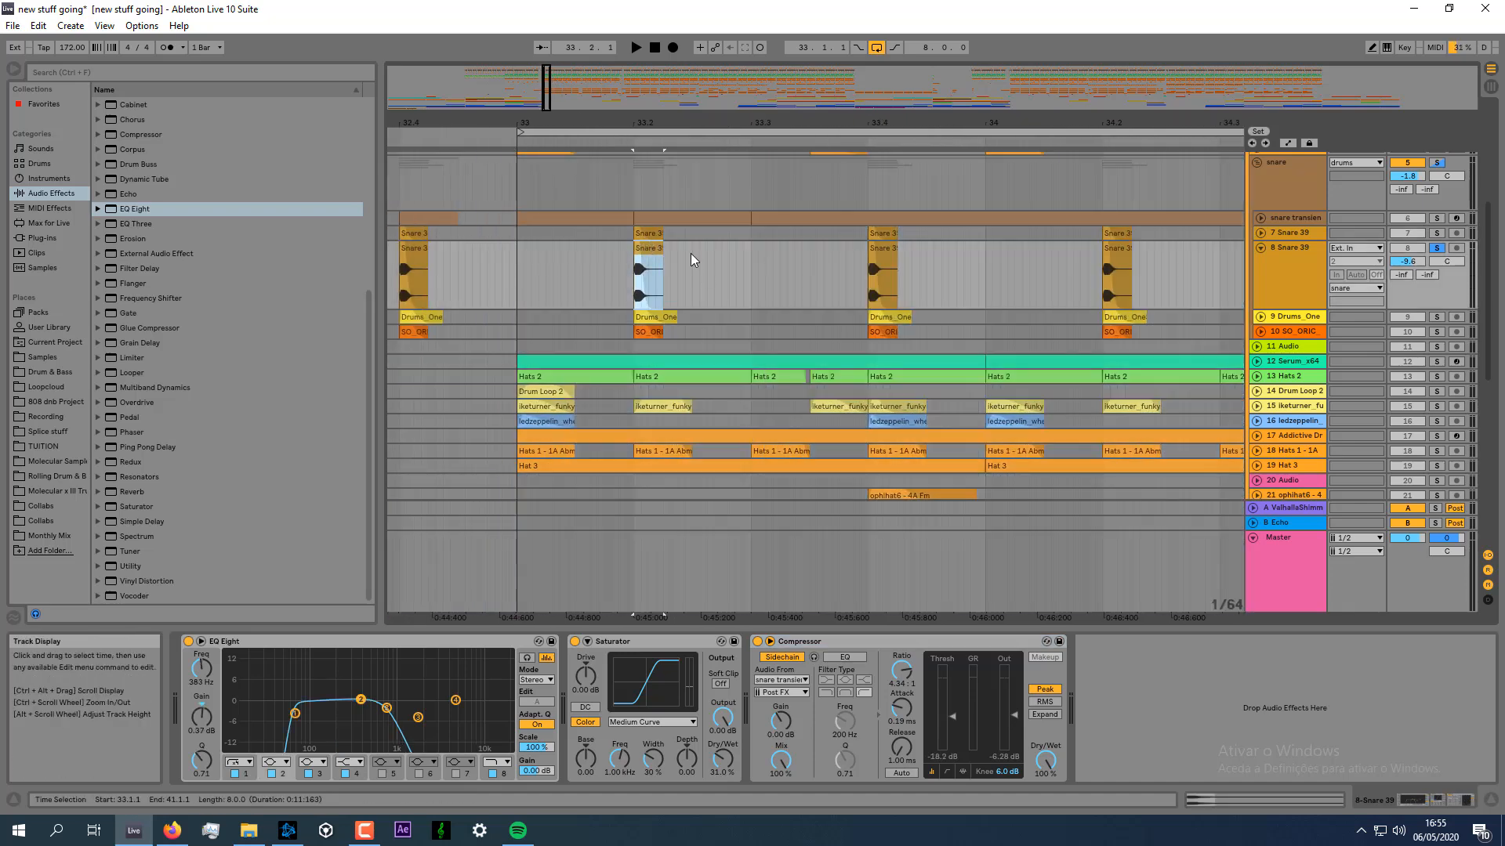
key("shift+Tab")
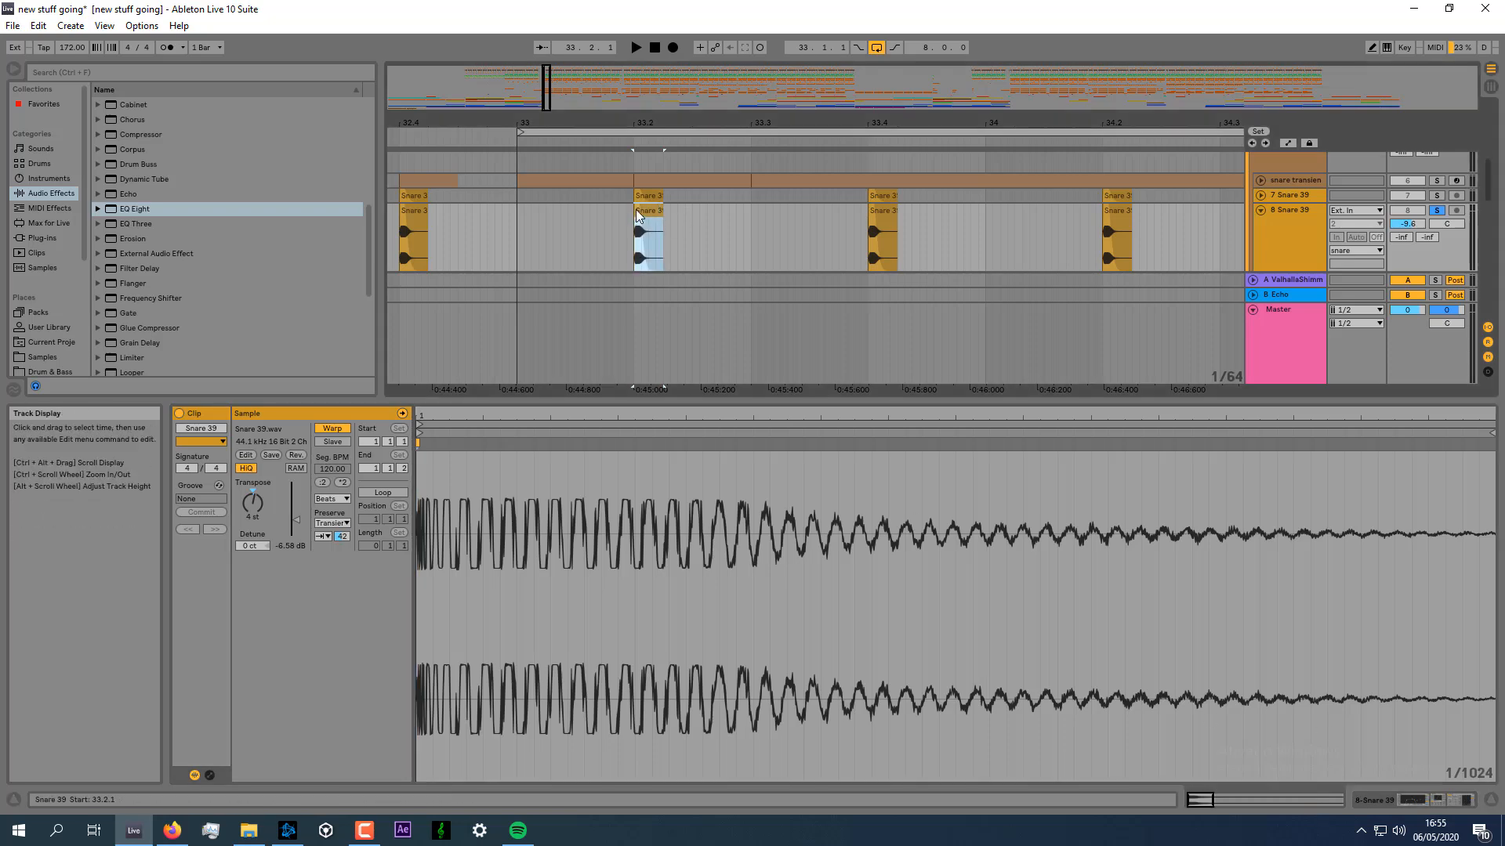
left_click(1356, 800)
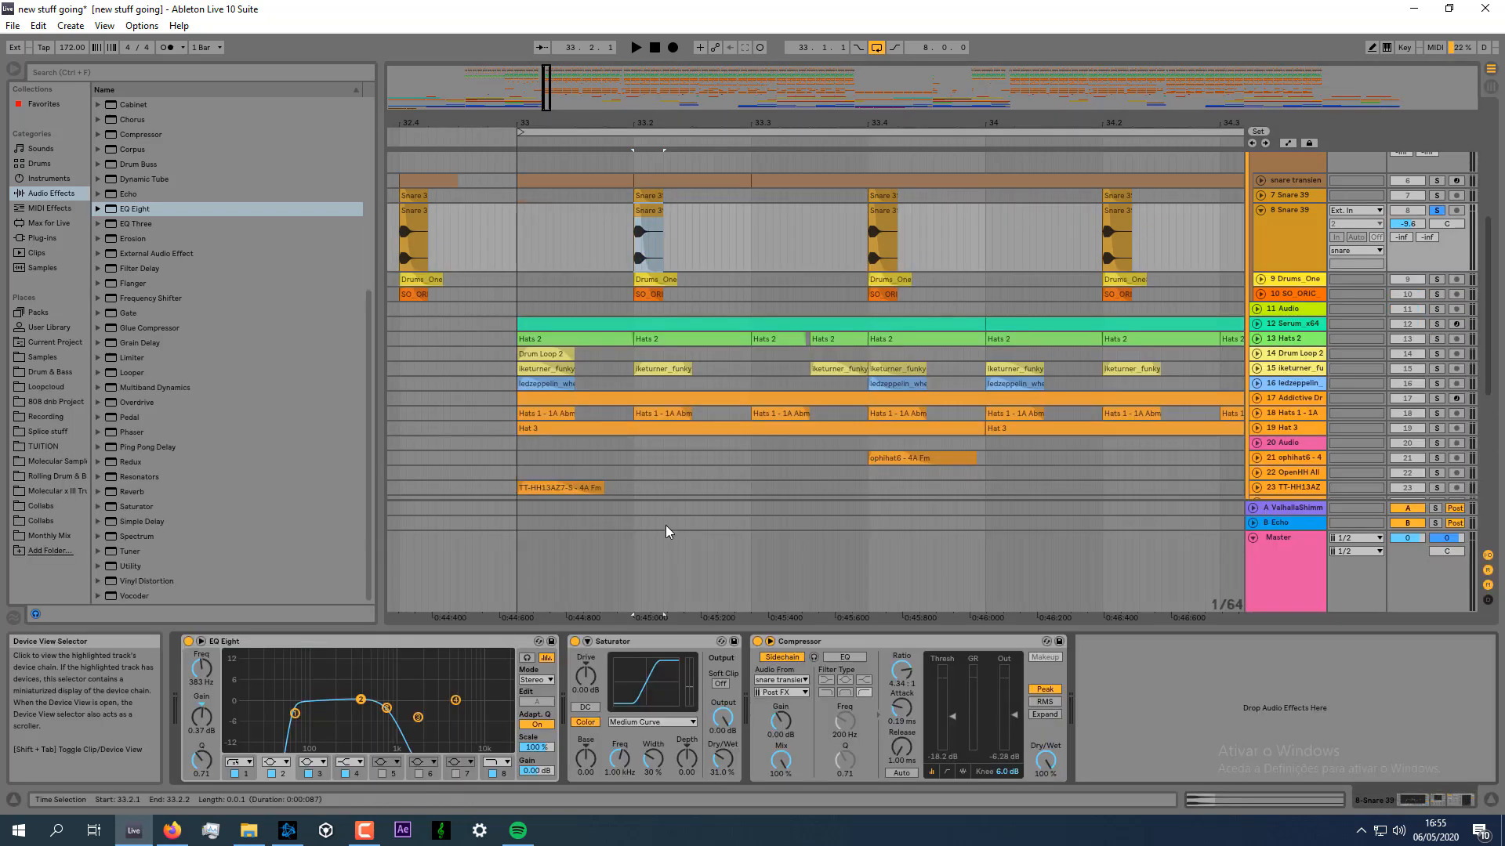
Play the second Snare 39 layer and examine its spectrum in the expanded EQ Eight display.
key("space")
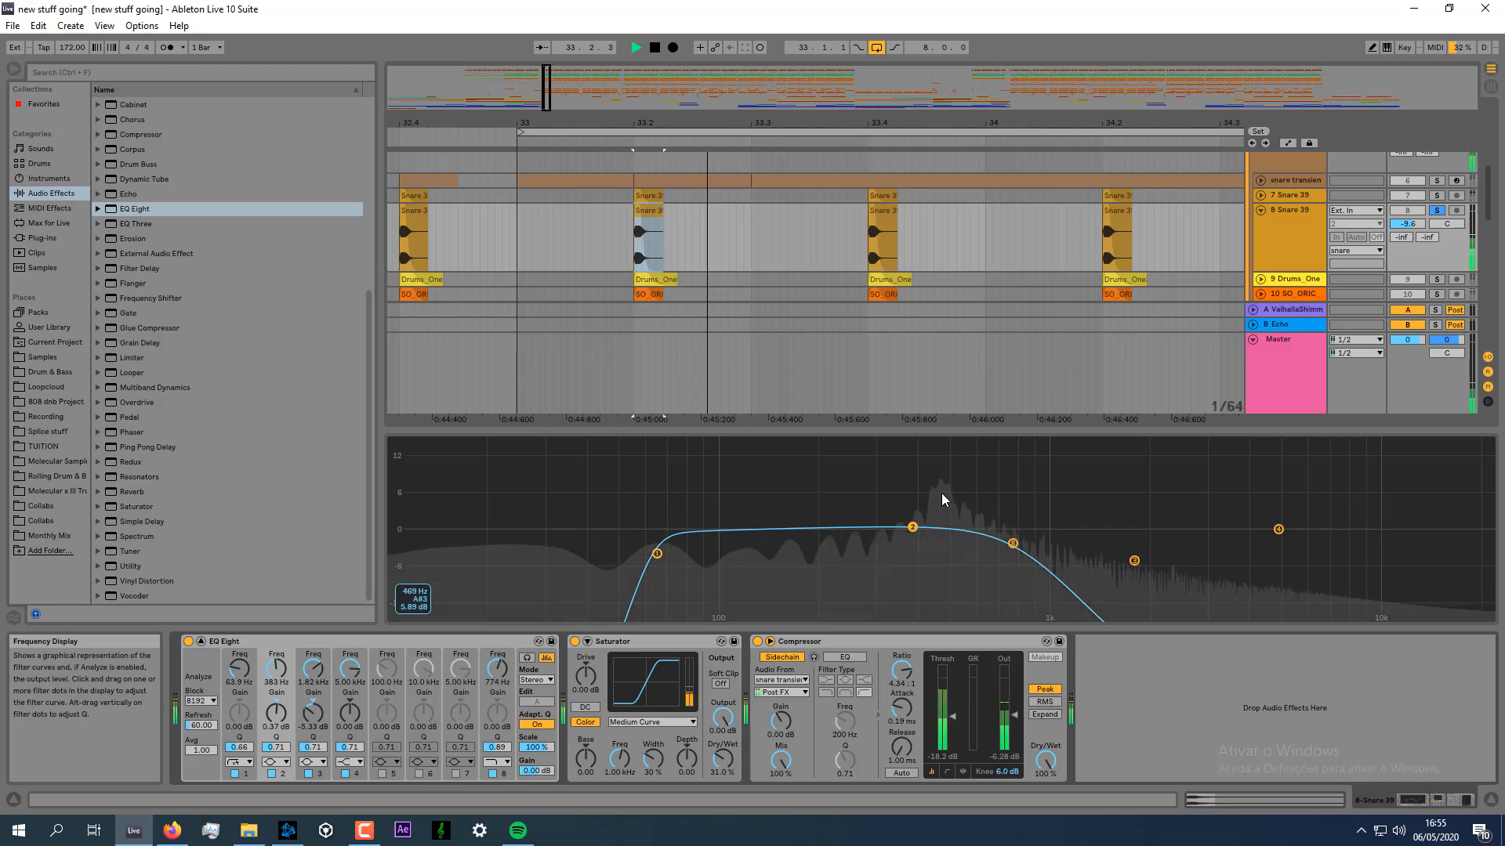
key("space")
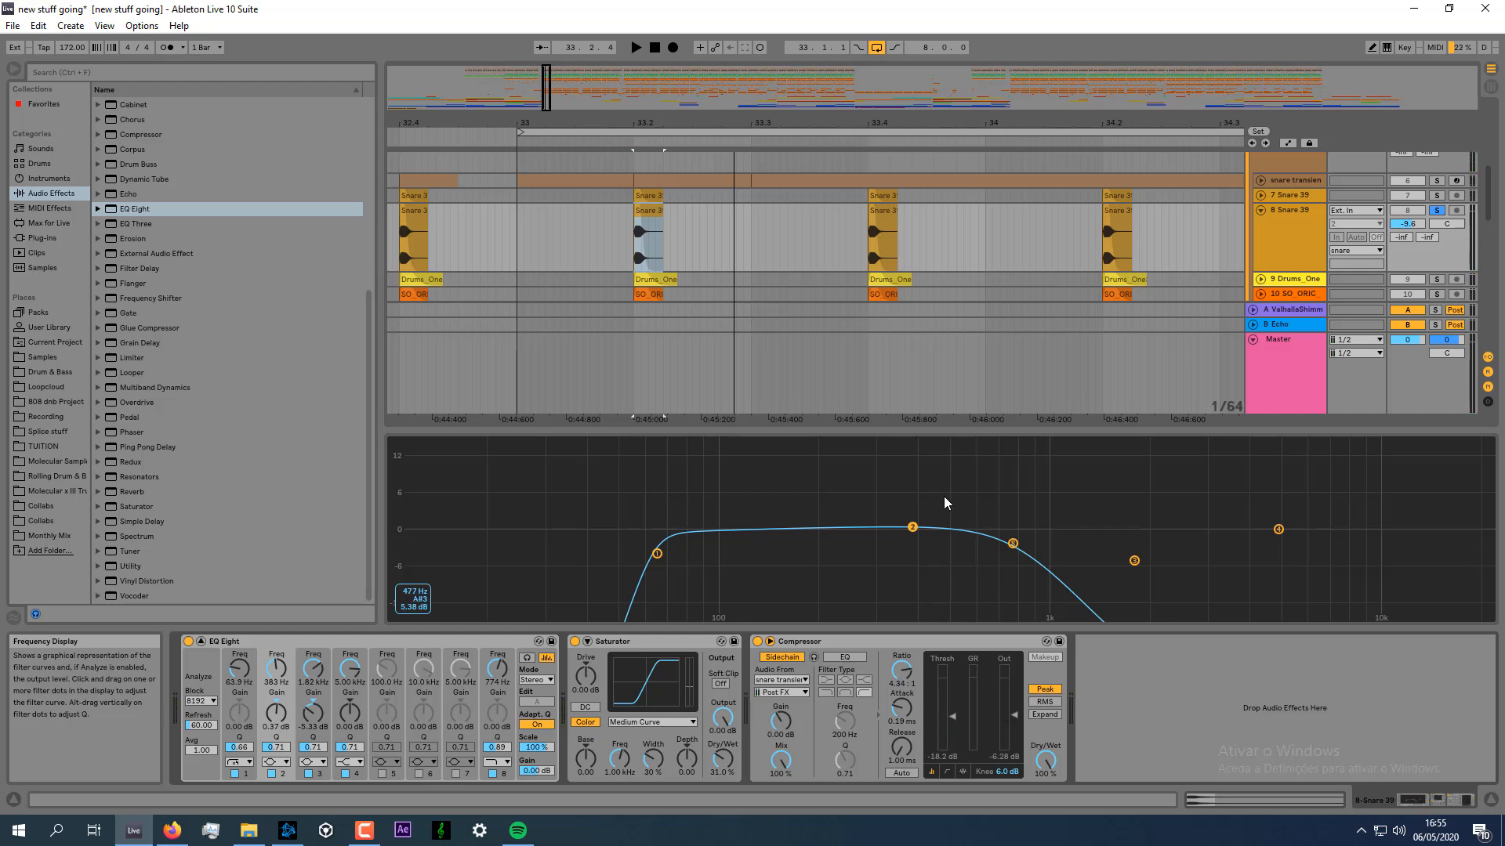
key("space")
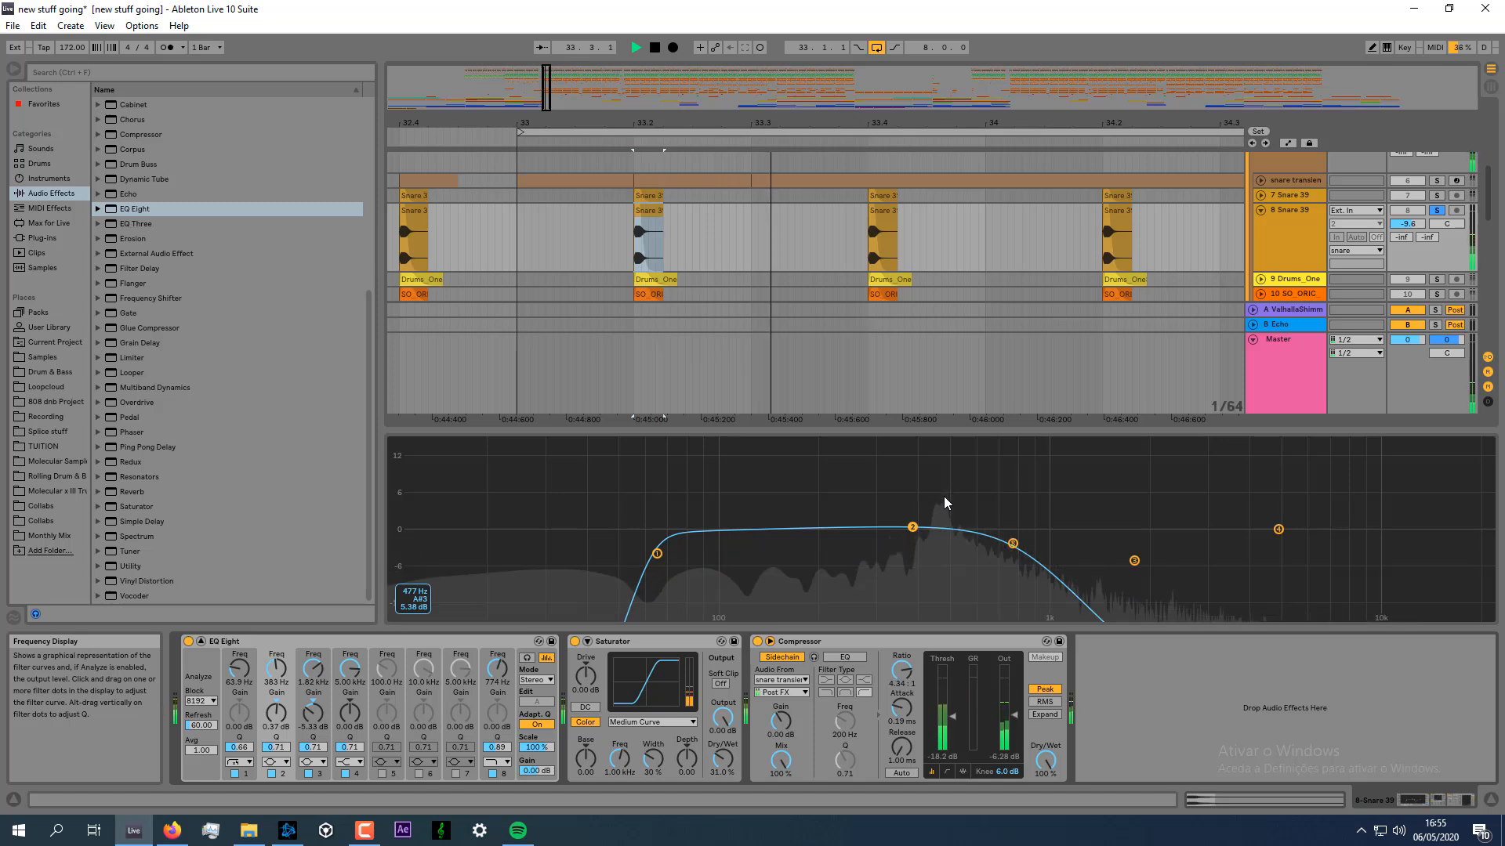
Audition the second Snare 39 with the first Snare 39 and snare transient also soloed, and undo the two added solos.
left_click(1437, 196)
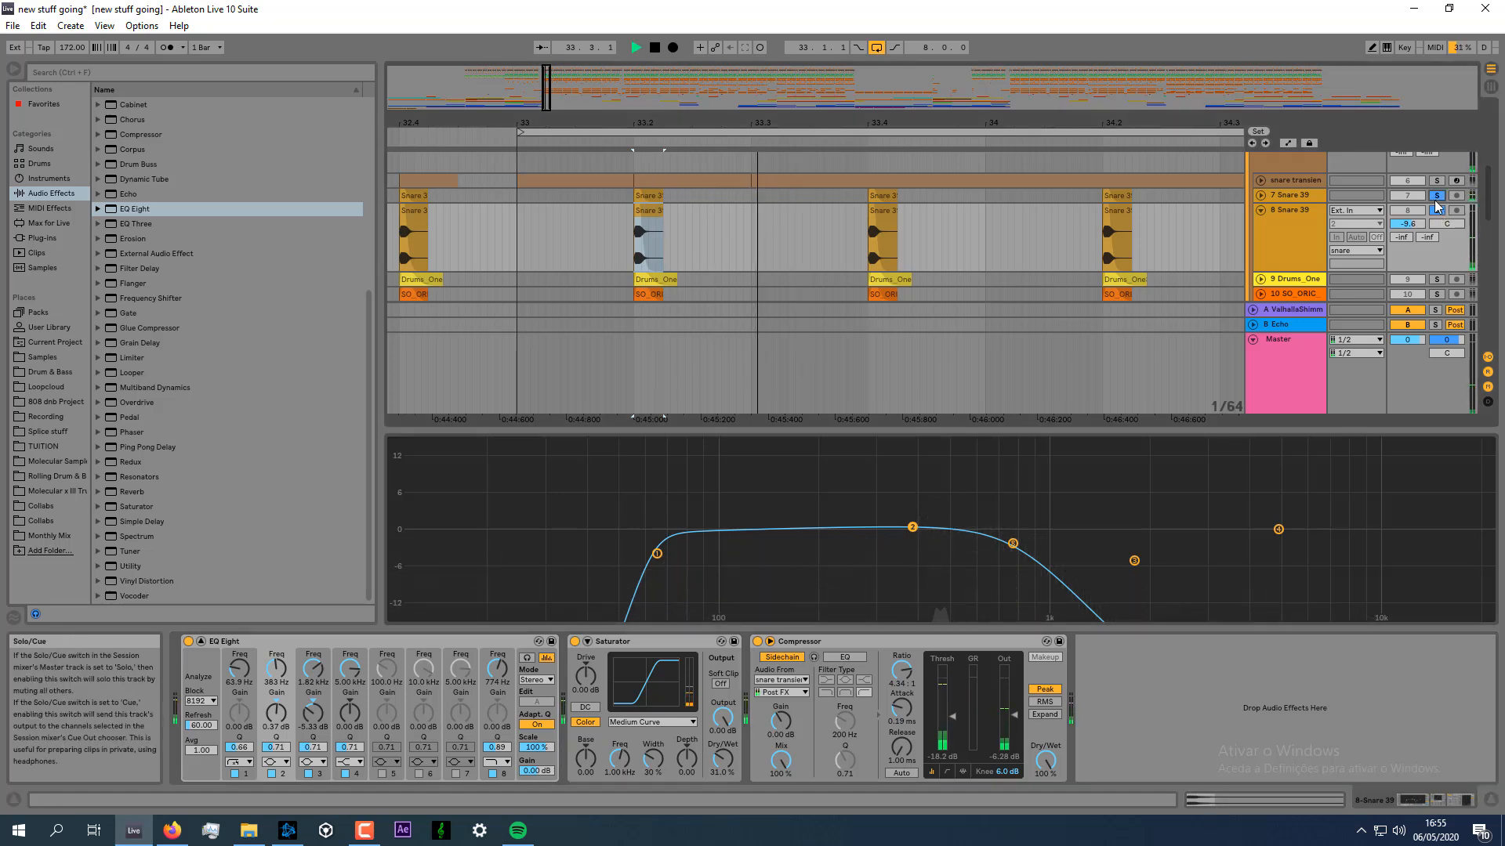
left_click(1437, 181)
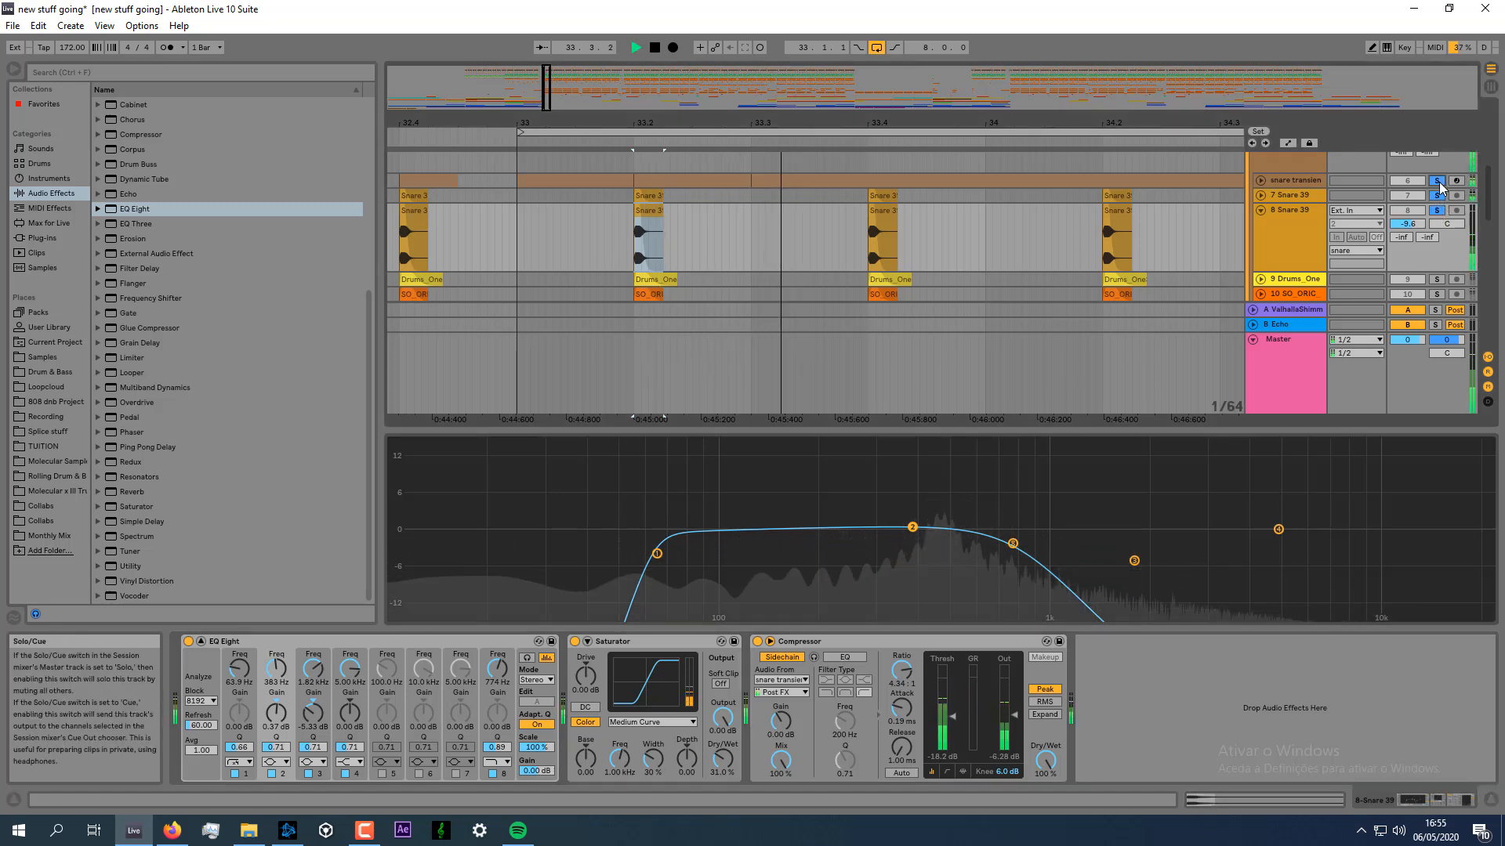
key("space")
key("space")
left_click(1301, 223)
key("space")
key("ctrl+z")
key("ctrl+z")
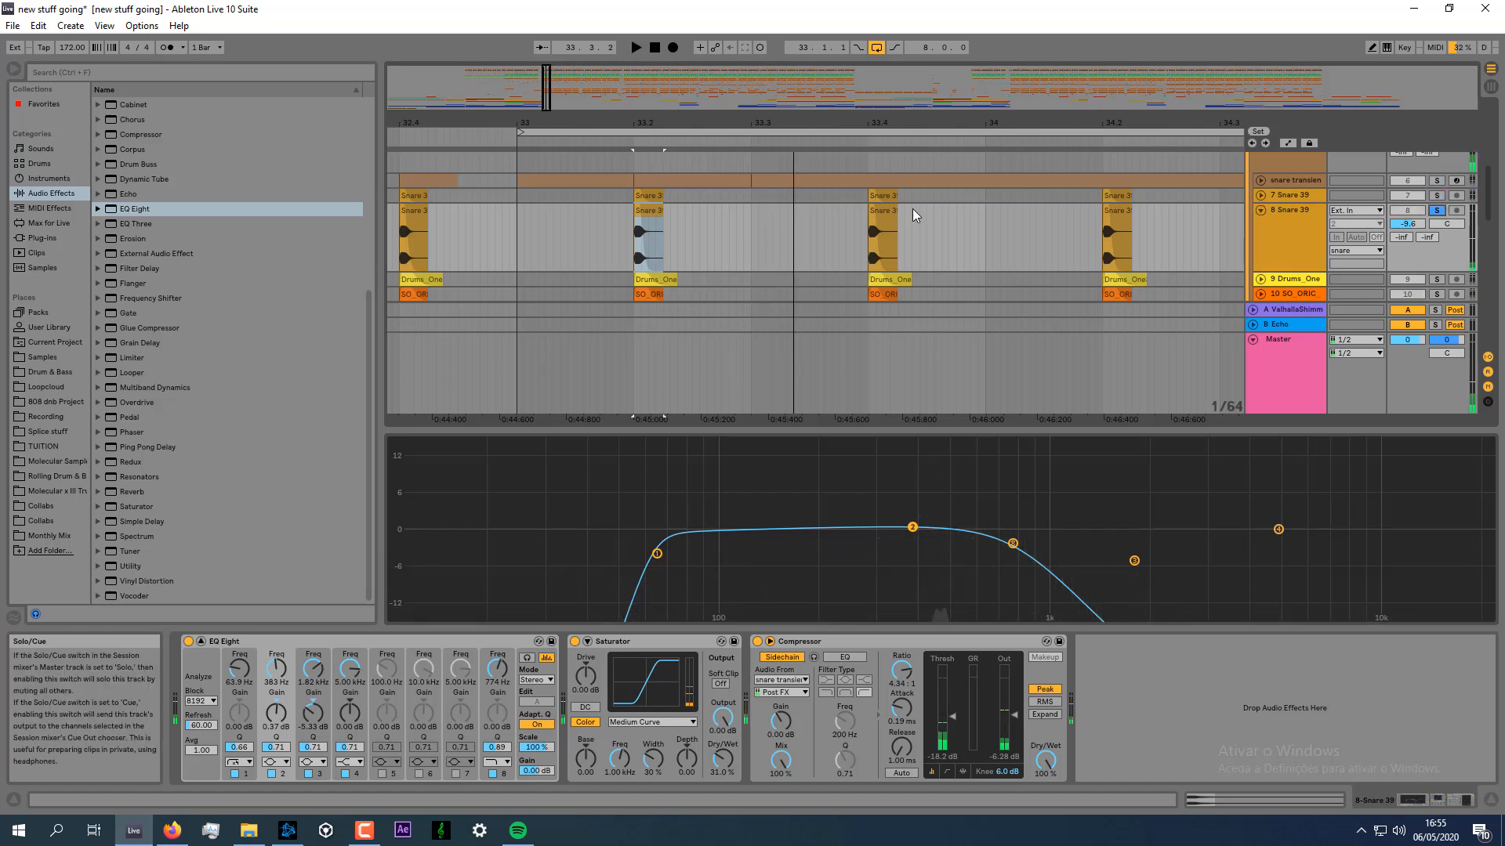
Enlarge the second Snare 39 clip at 33.2 in the arrangement and collapse the expanded EQ Eight display.
left_click_drag(619, 123, 634, 179)
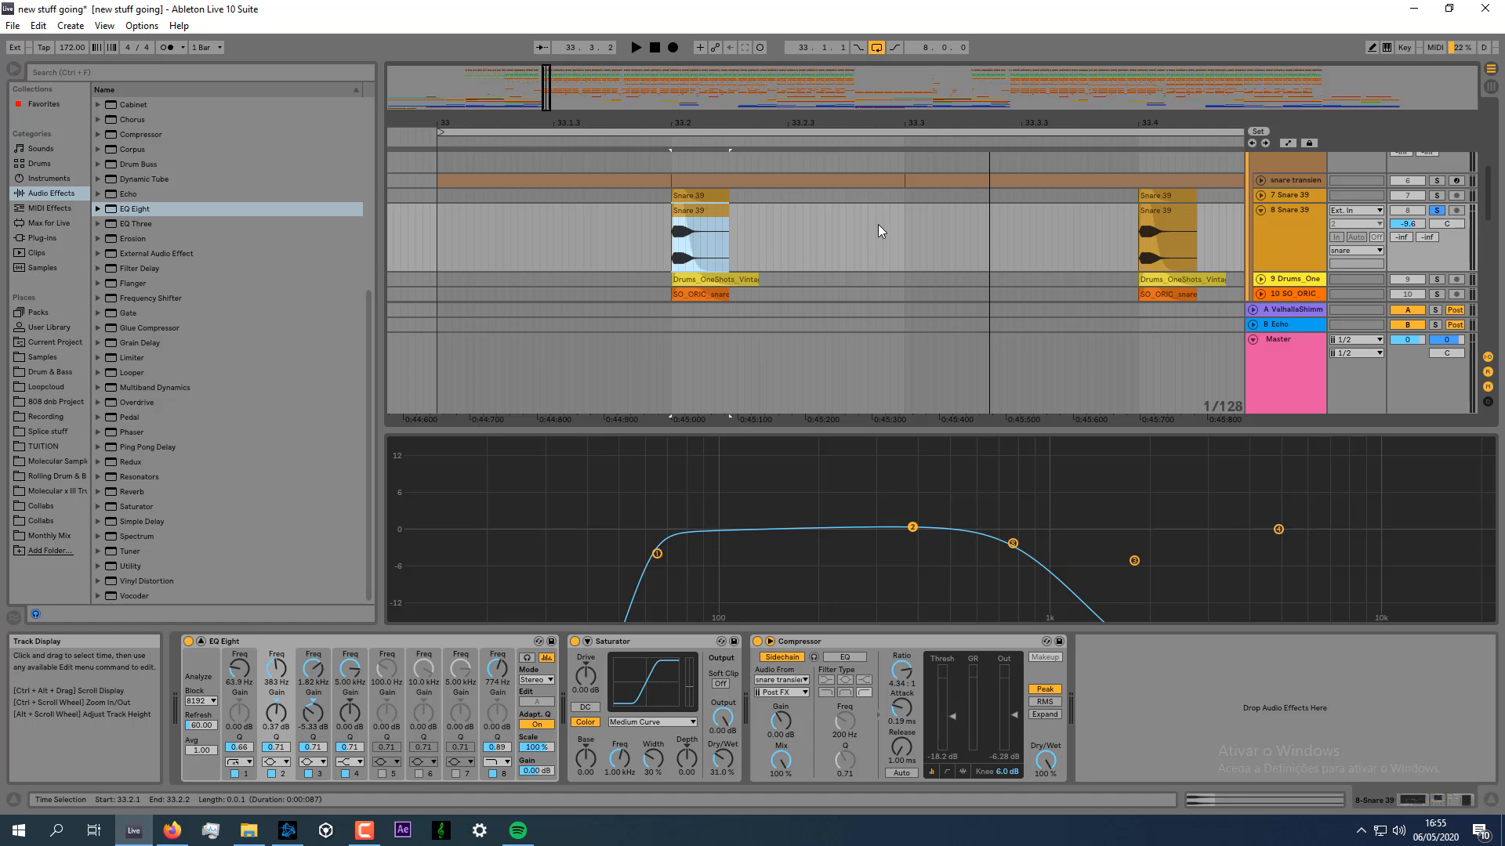
scroll(901, 227, "up", 2)
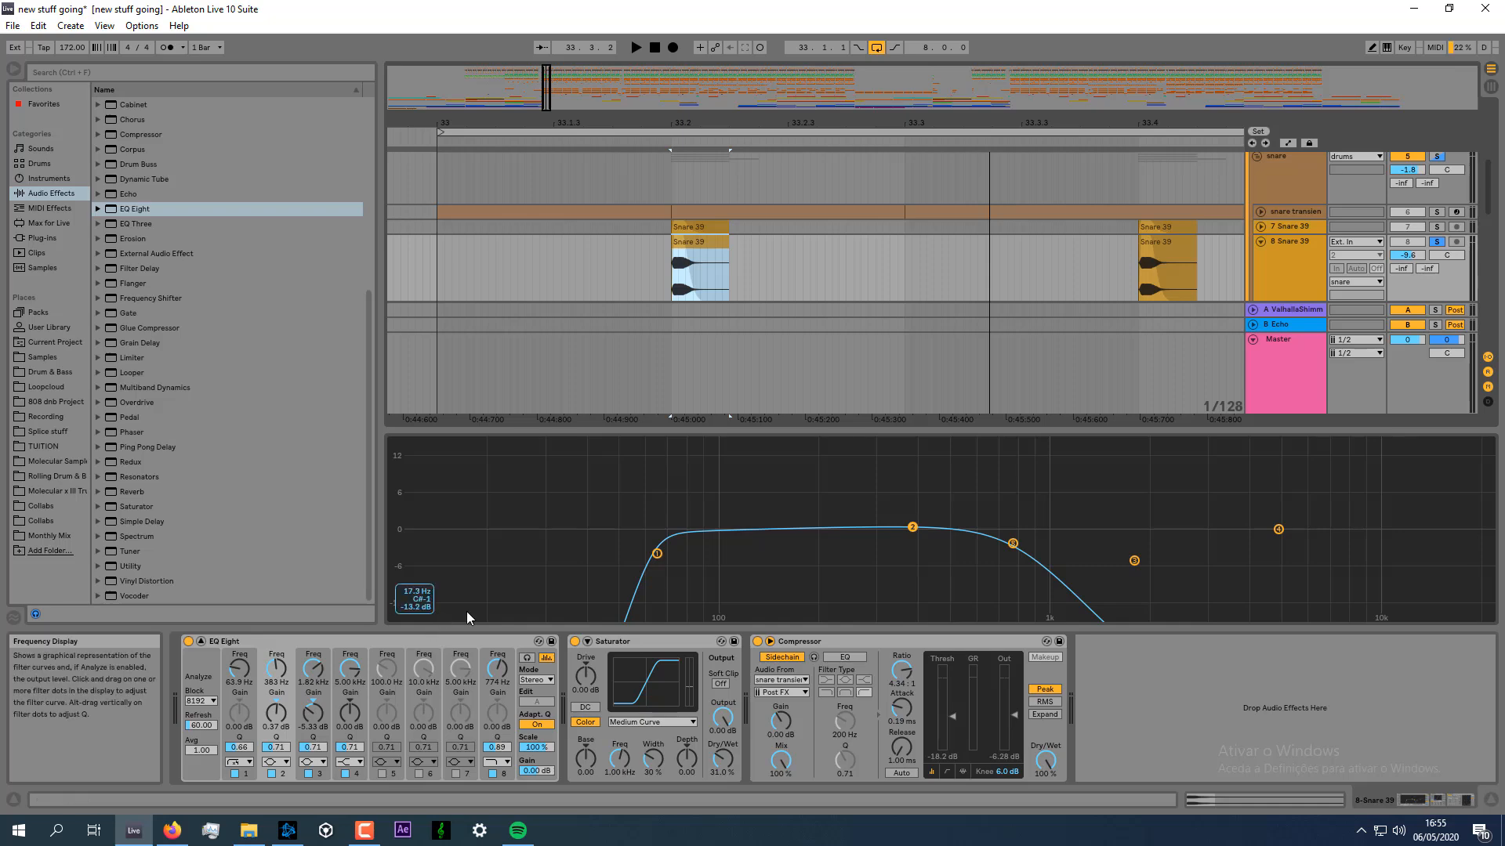
left_click(201, 642)
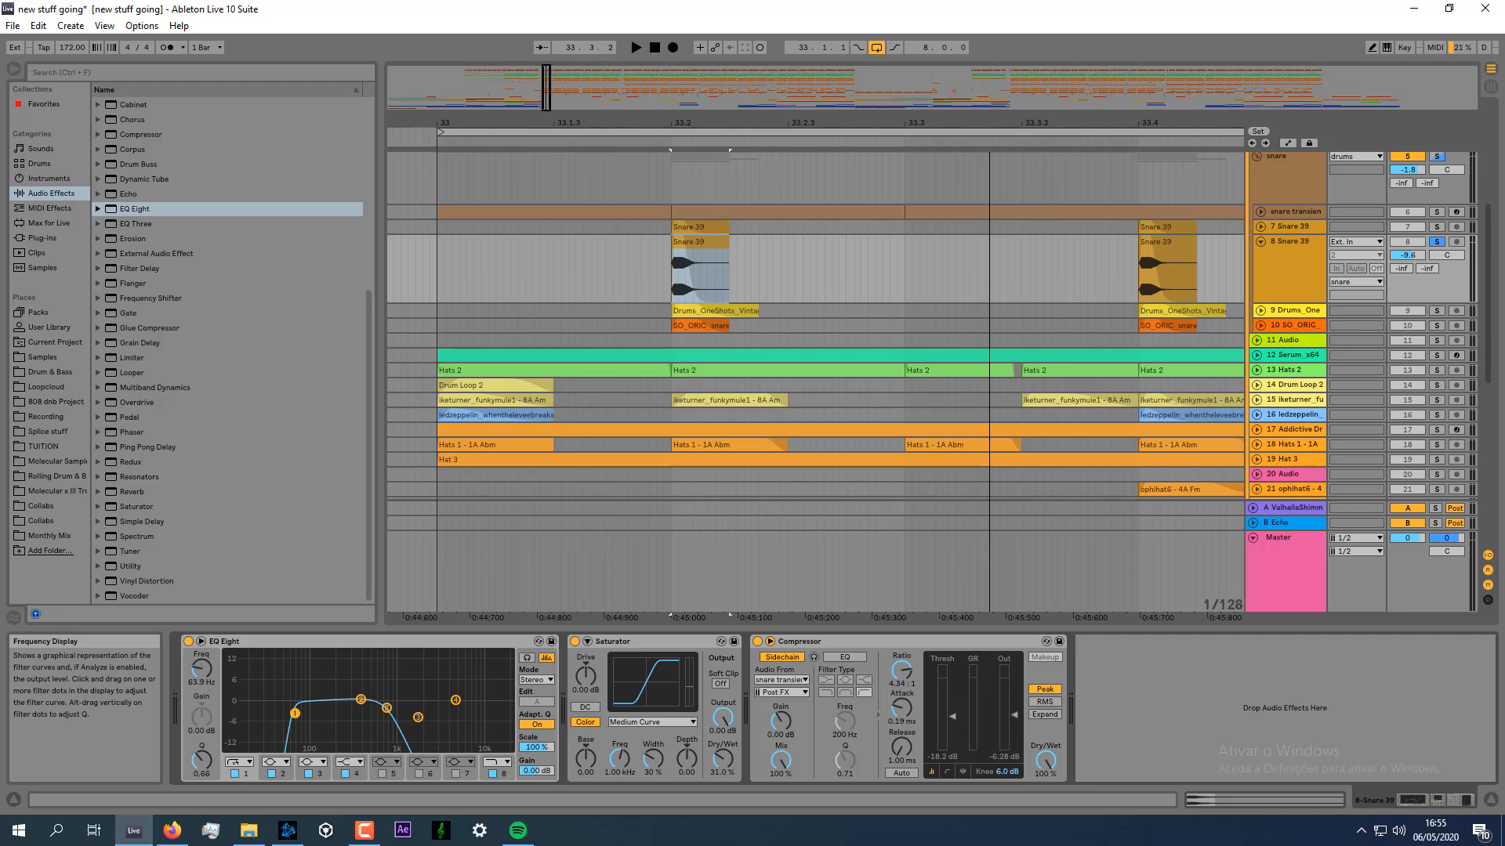
Set the first EQ Eight band's frequency on the second Snare 39 track to 230 Hz during playback.
key("space")
left_click_drag(295, 713, 342, 714)
key("space")
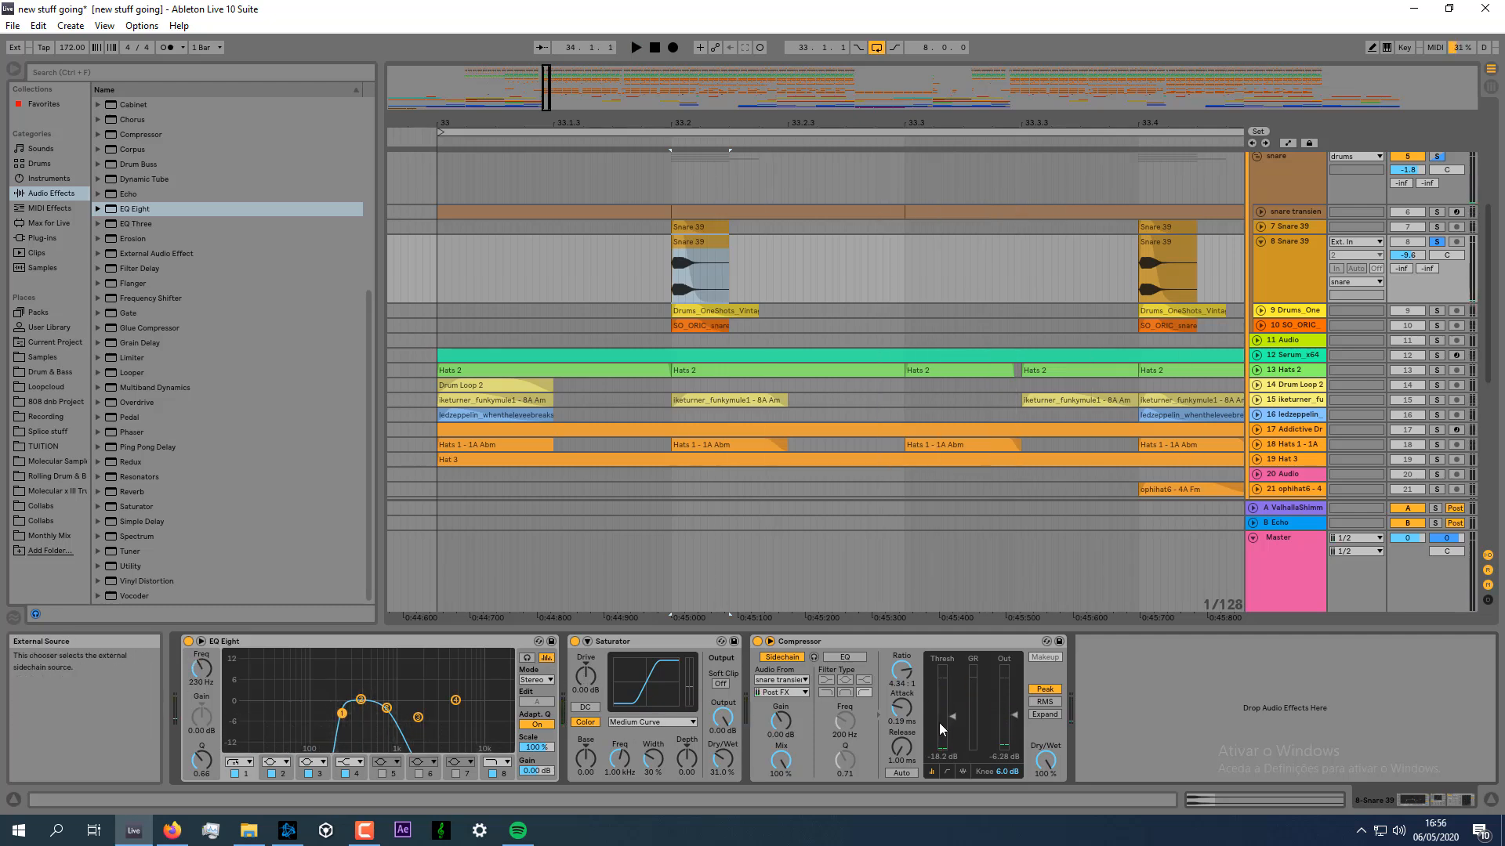
Collapse the second Snare 39 track and solo the Drums_OneShots snare track in its place.
left_click(1261, 240)
left_click(1271, 256)
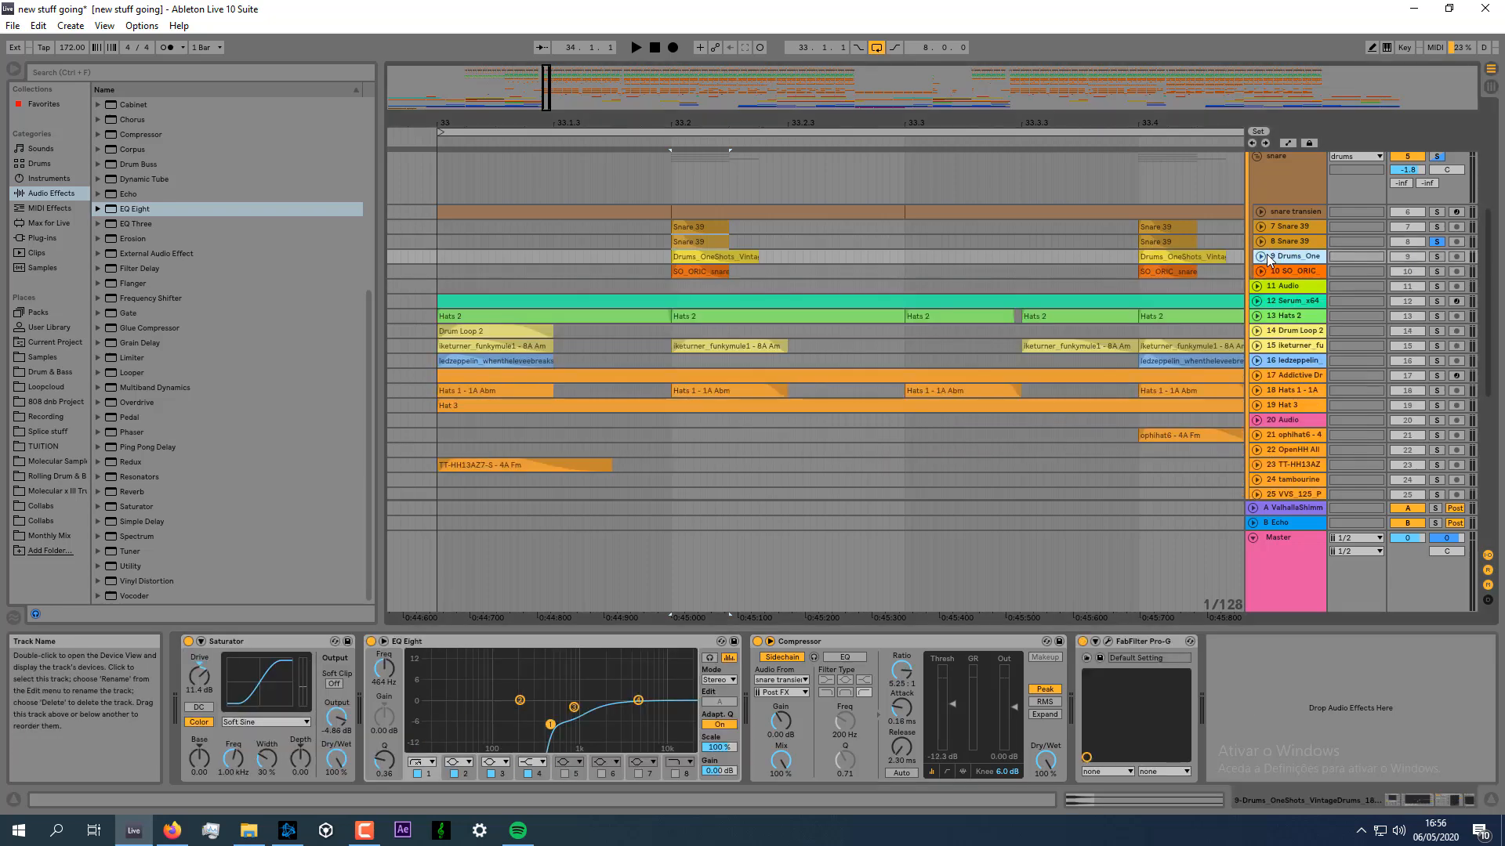
left_click(1436, 256)
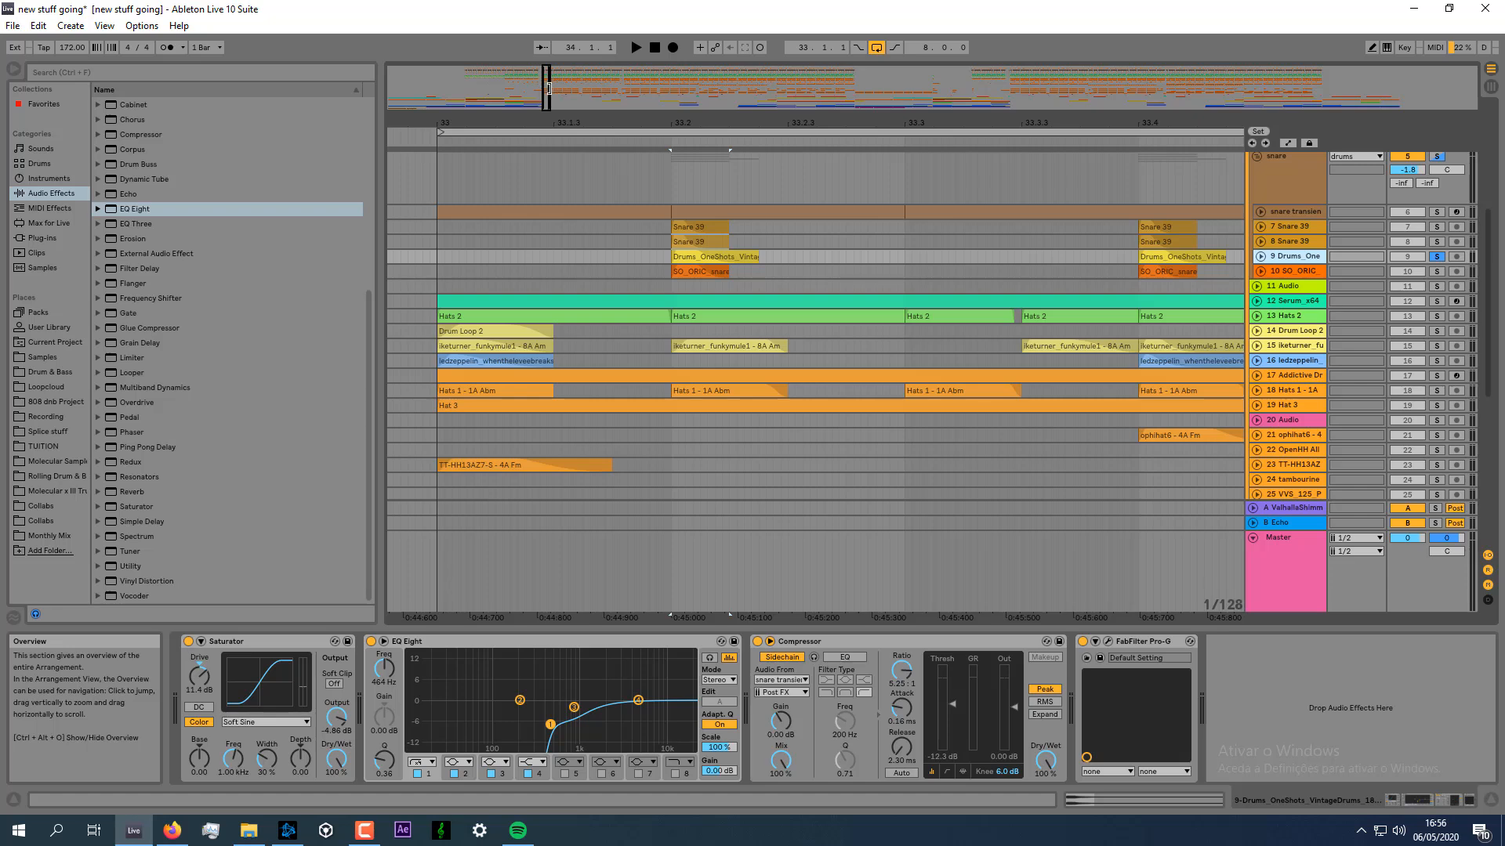
Shorten the arrangement loop to one bar, from 33 to 34.
mouse_move(602, 123)
left_mouse_down()
mouse_move(605, 67)
mouse_move(608, 123)
left_mouse_up()
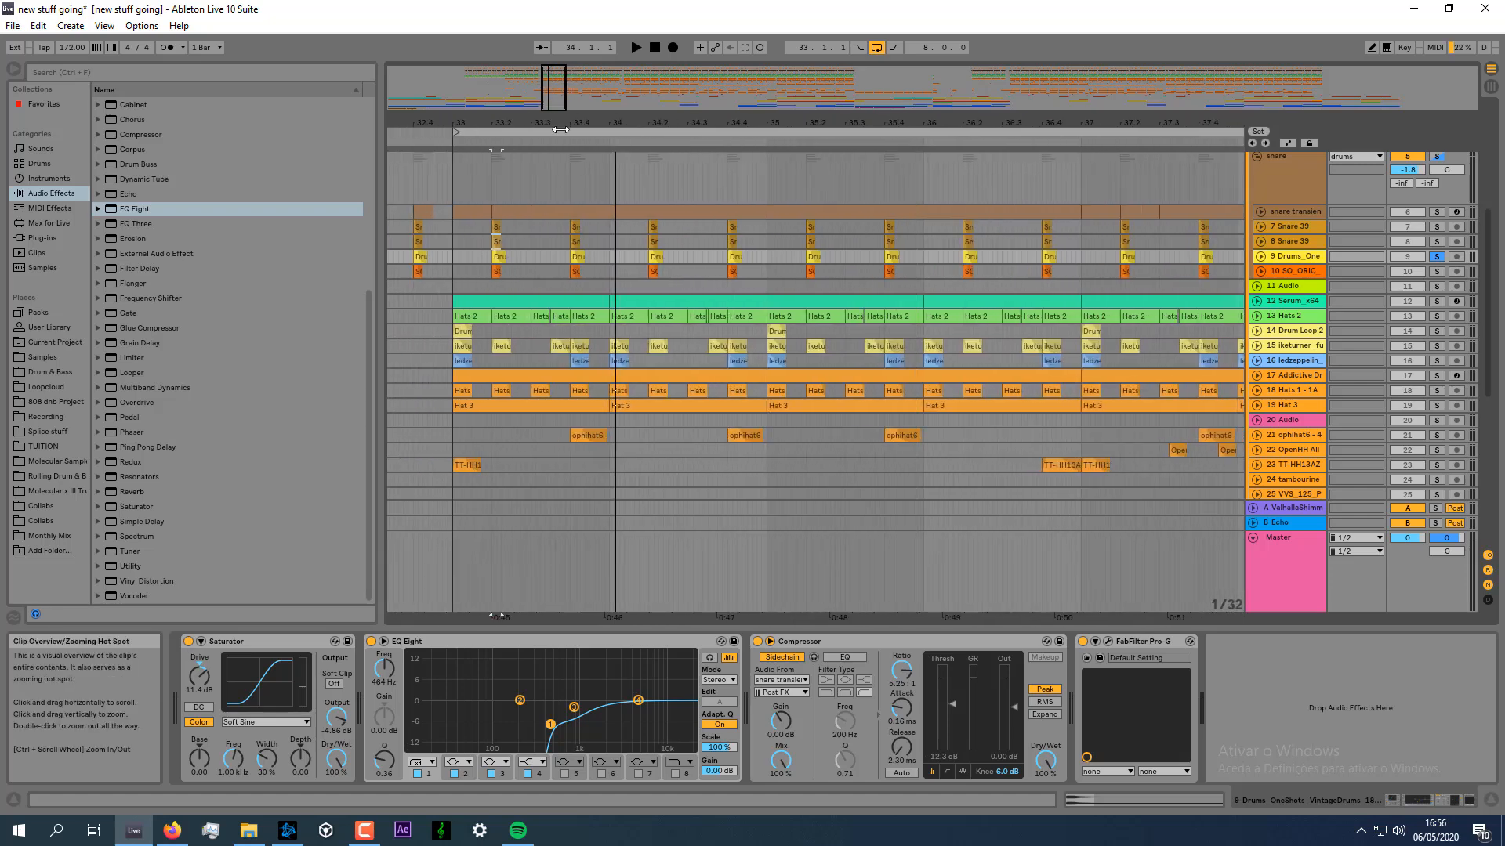
left_click(608, 130)
left_click_drag(495, 123, 621, 233)
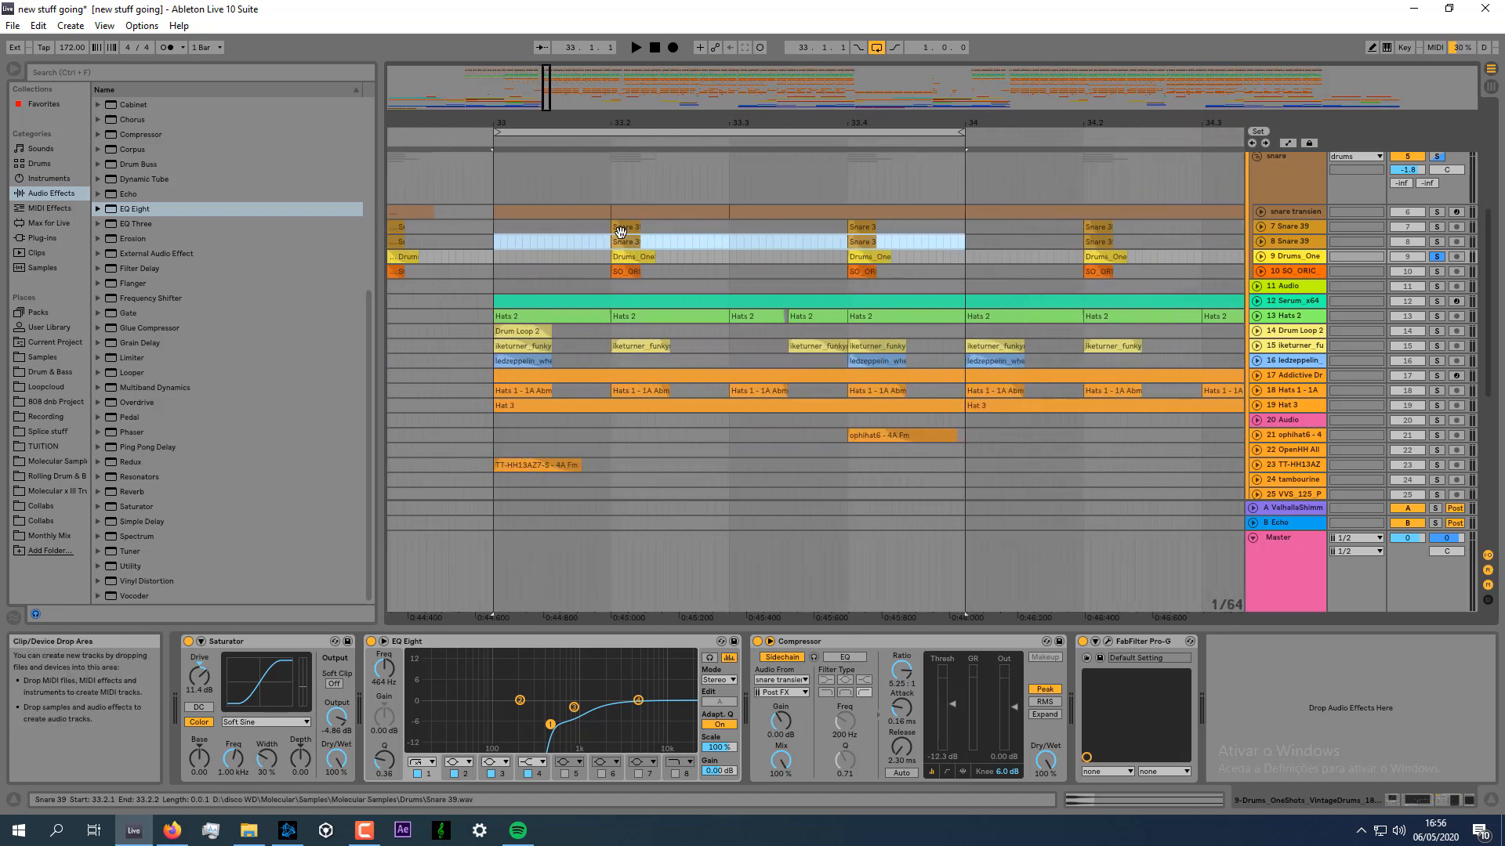
Unfold the Drums_OneShots track and play its processed snare clips in the loop.
left_click(628, 244)
left_click(626, 273)
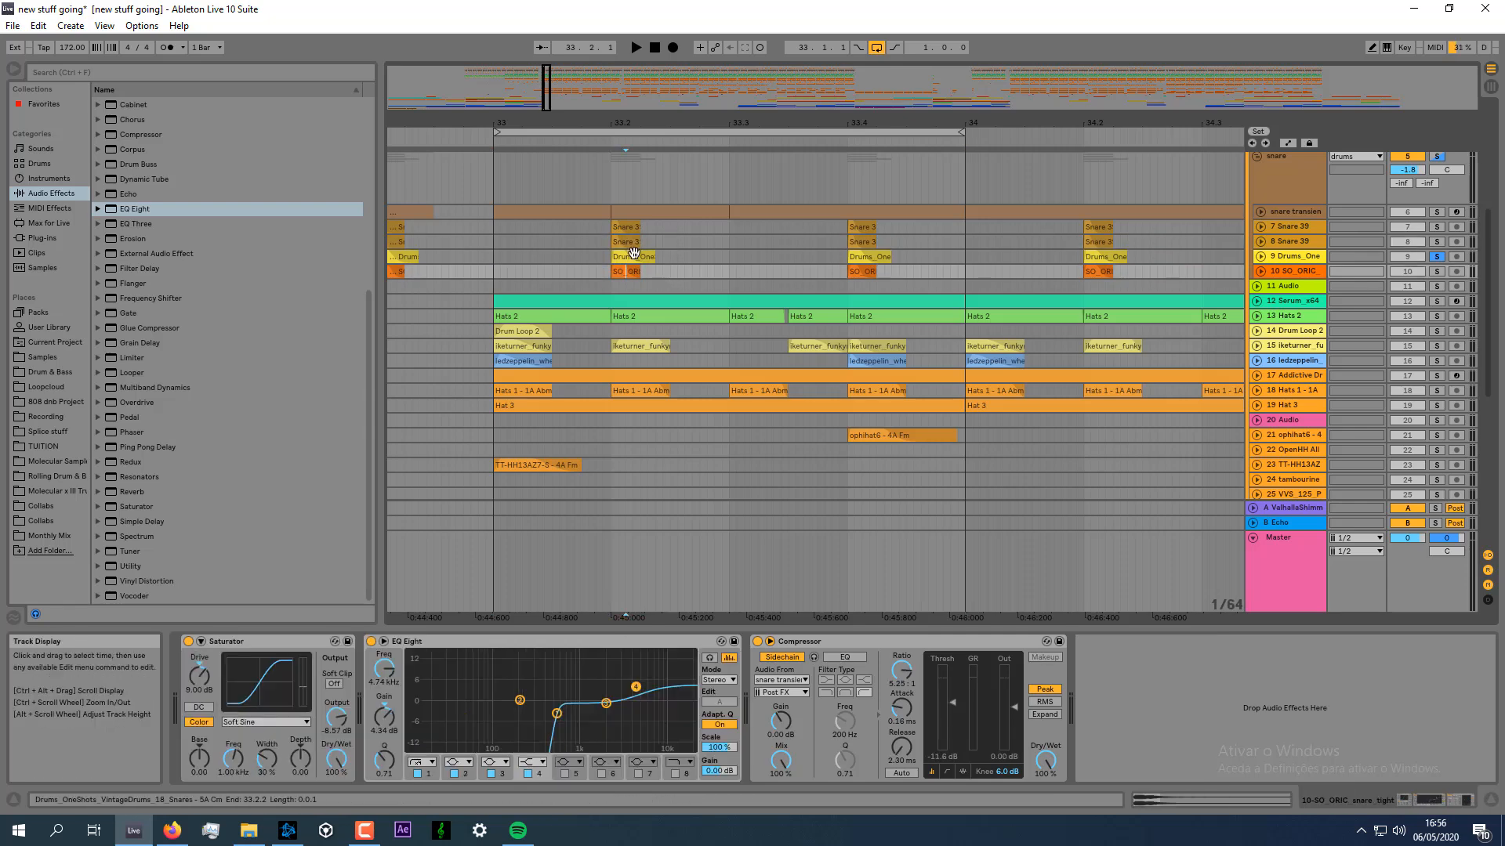
left_click(634, 255)
left_click(1260, 257)
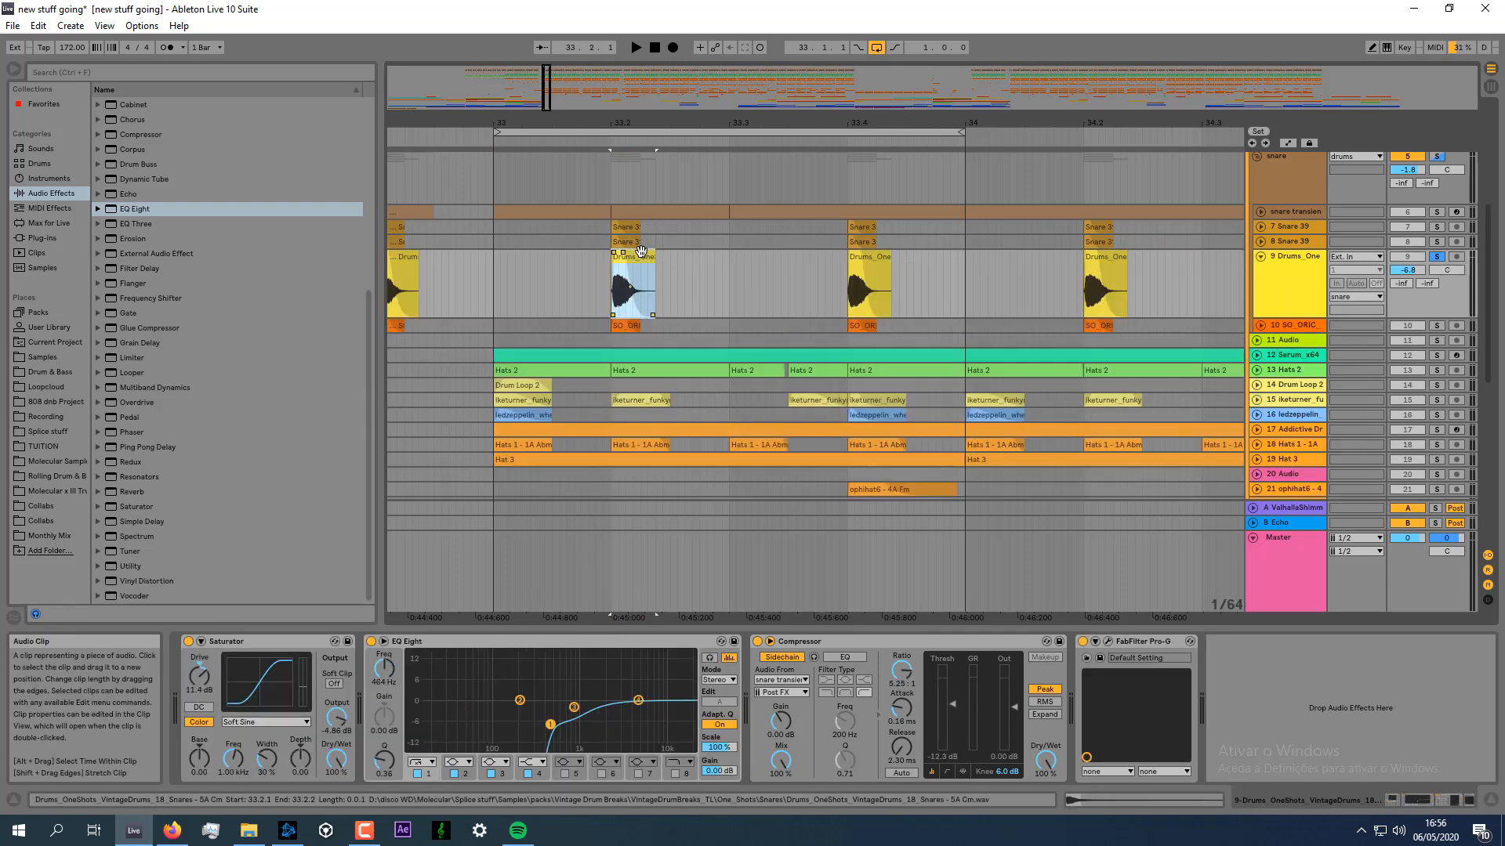
key("space")
left_click(865, 256)
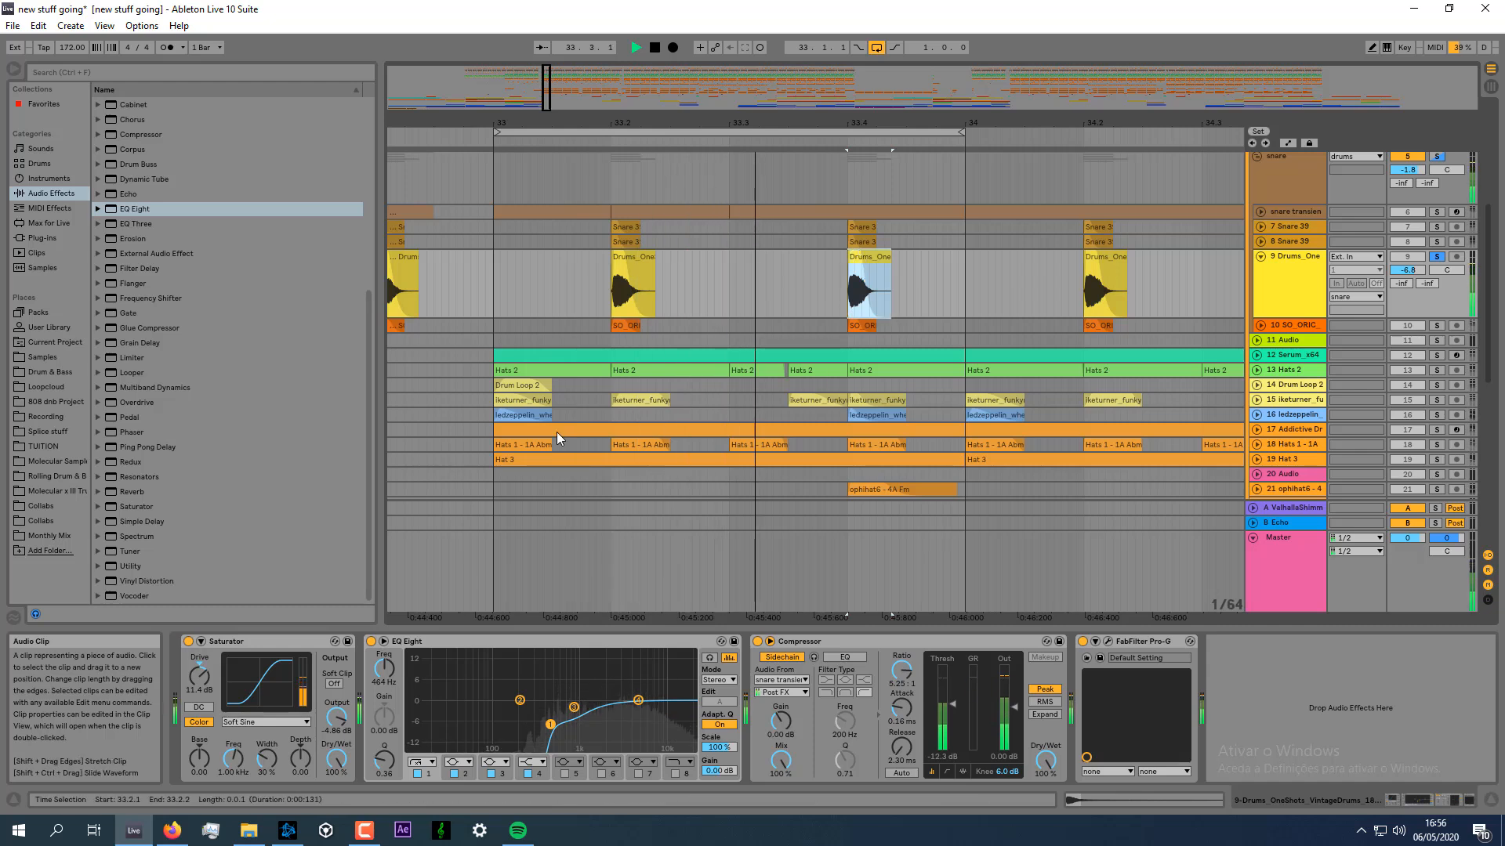
key("space")
Copy the Drums_OneShots clip from 33.2 to 33.1 and bypass the track's Saturator, EQ Eight and Compressor.
left_click_drag(642, 264, 523, 265)
left_click(188, 642)
left_click(371, 642)
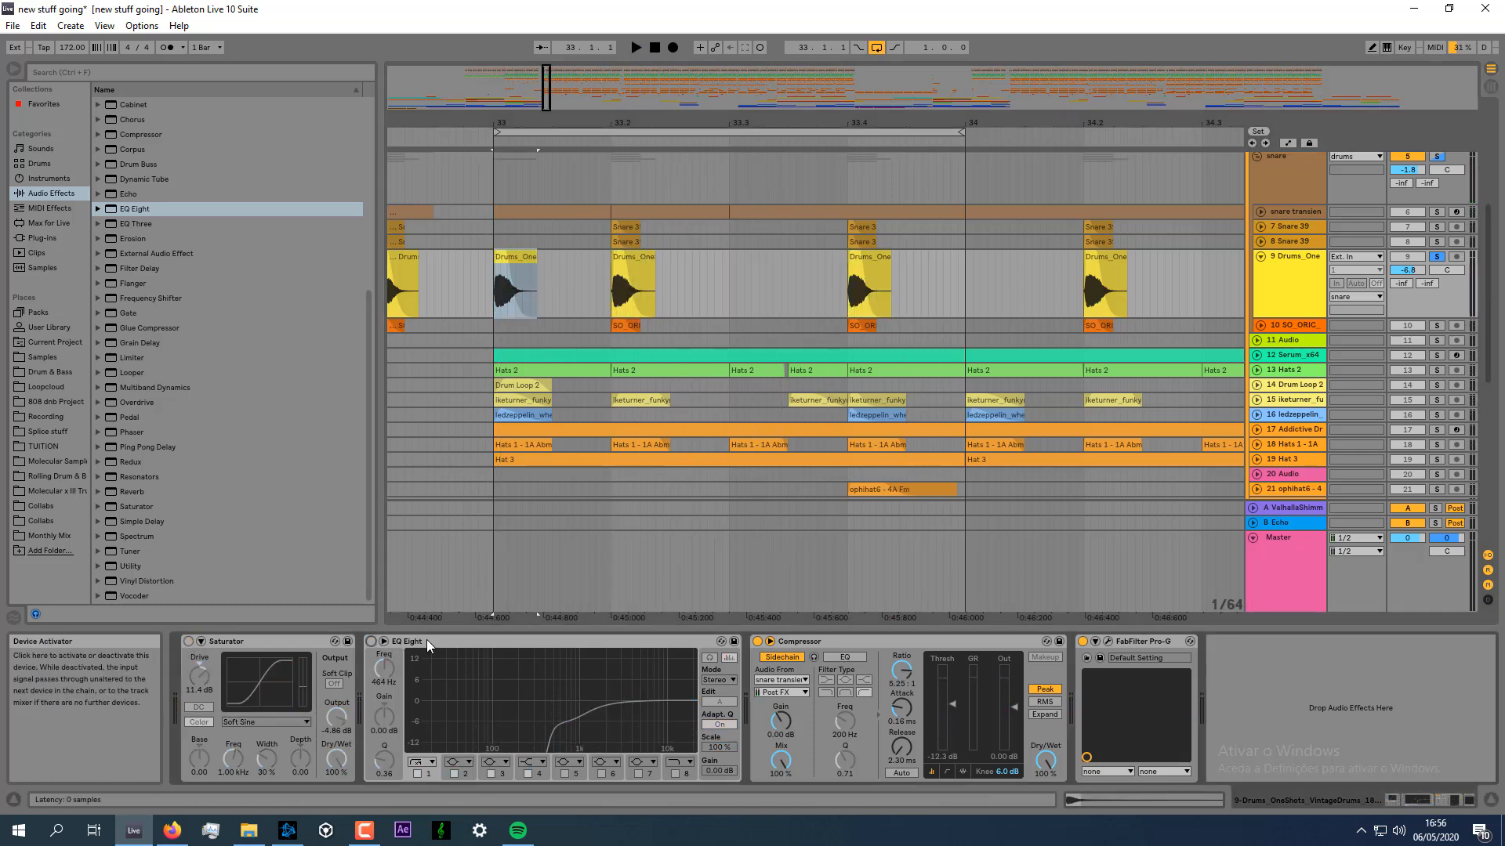
left_click(757, 641)
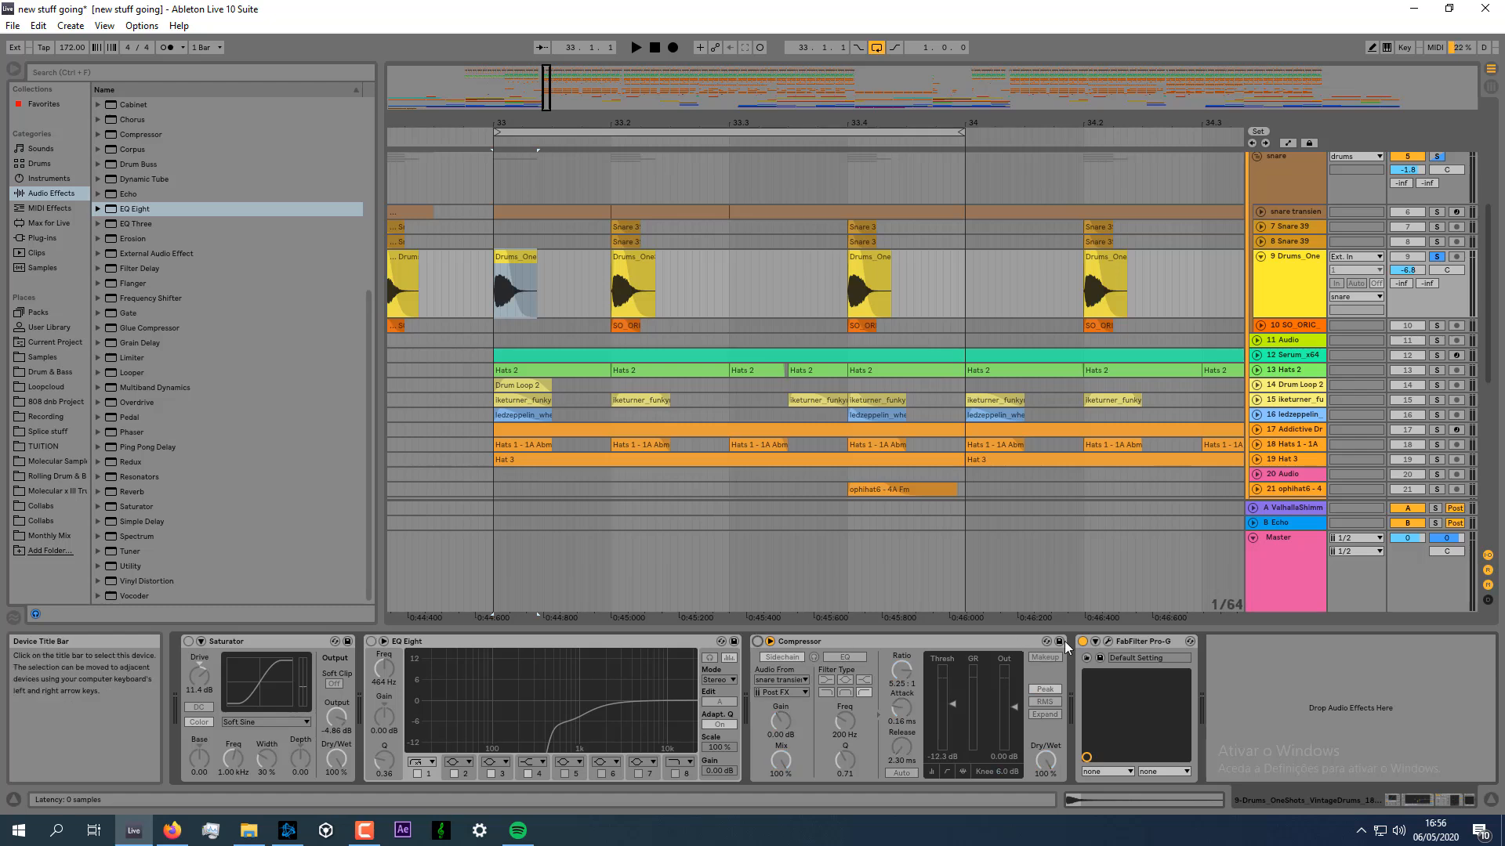
Lengthen the copied Drums_OneShots clip at 33.1 to 0.0.3 and audition the unprocessed snare with all devices bypassed.
left_click(506, 270)
left_click_drag(517, 253, 576, 249)
key("space")
key("space")
key("space")
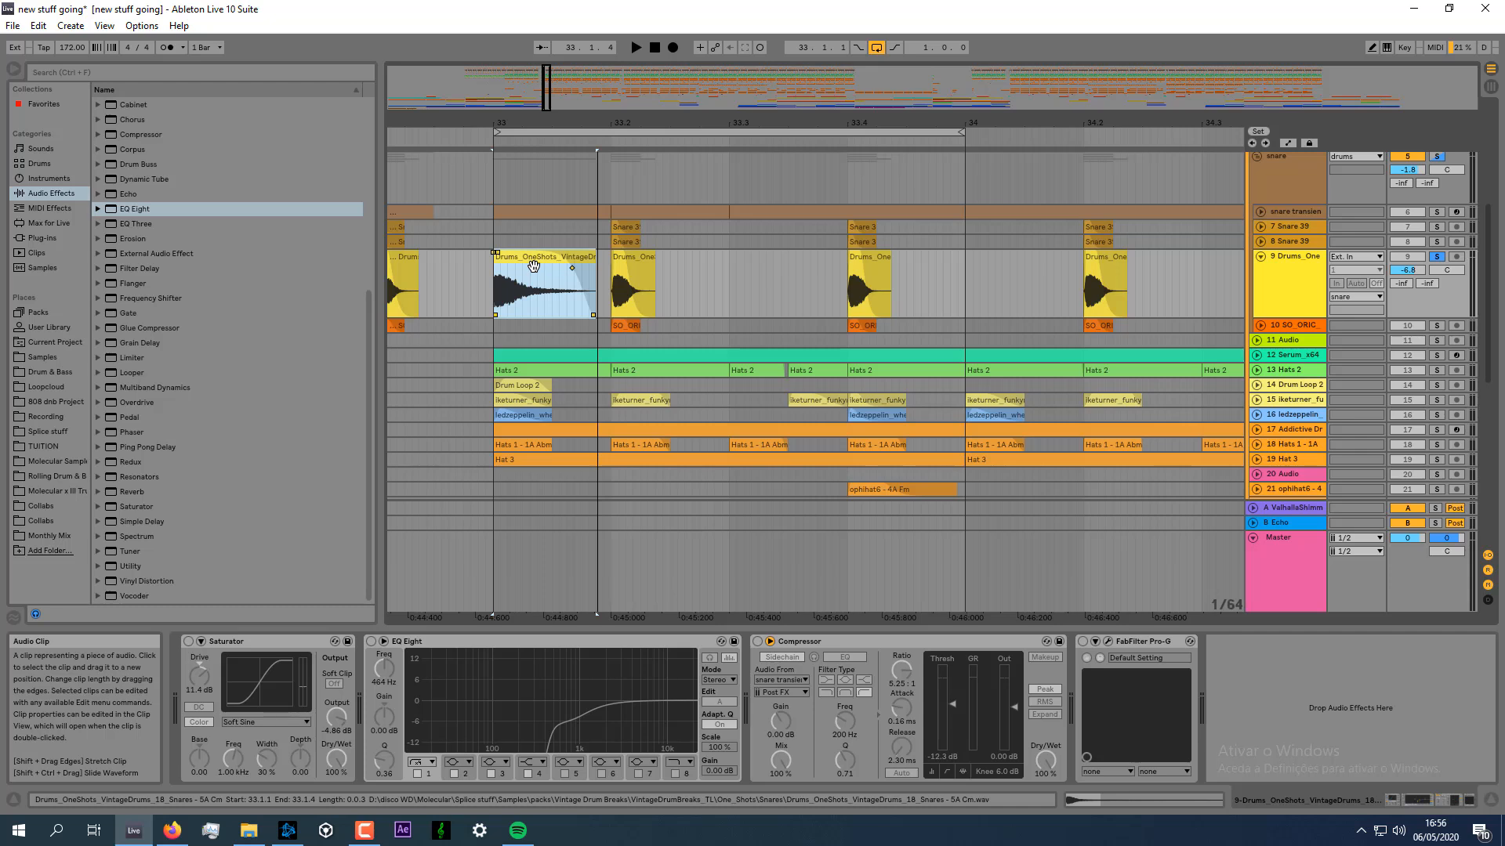
key("space")
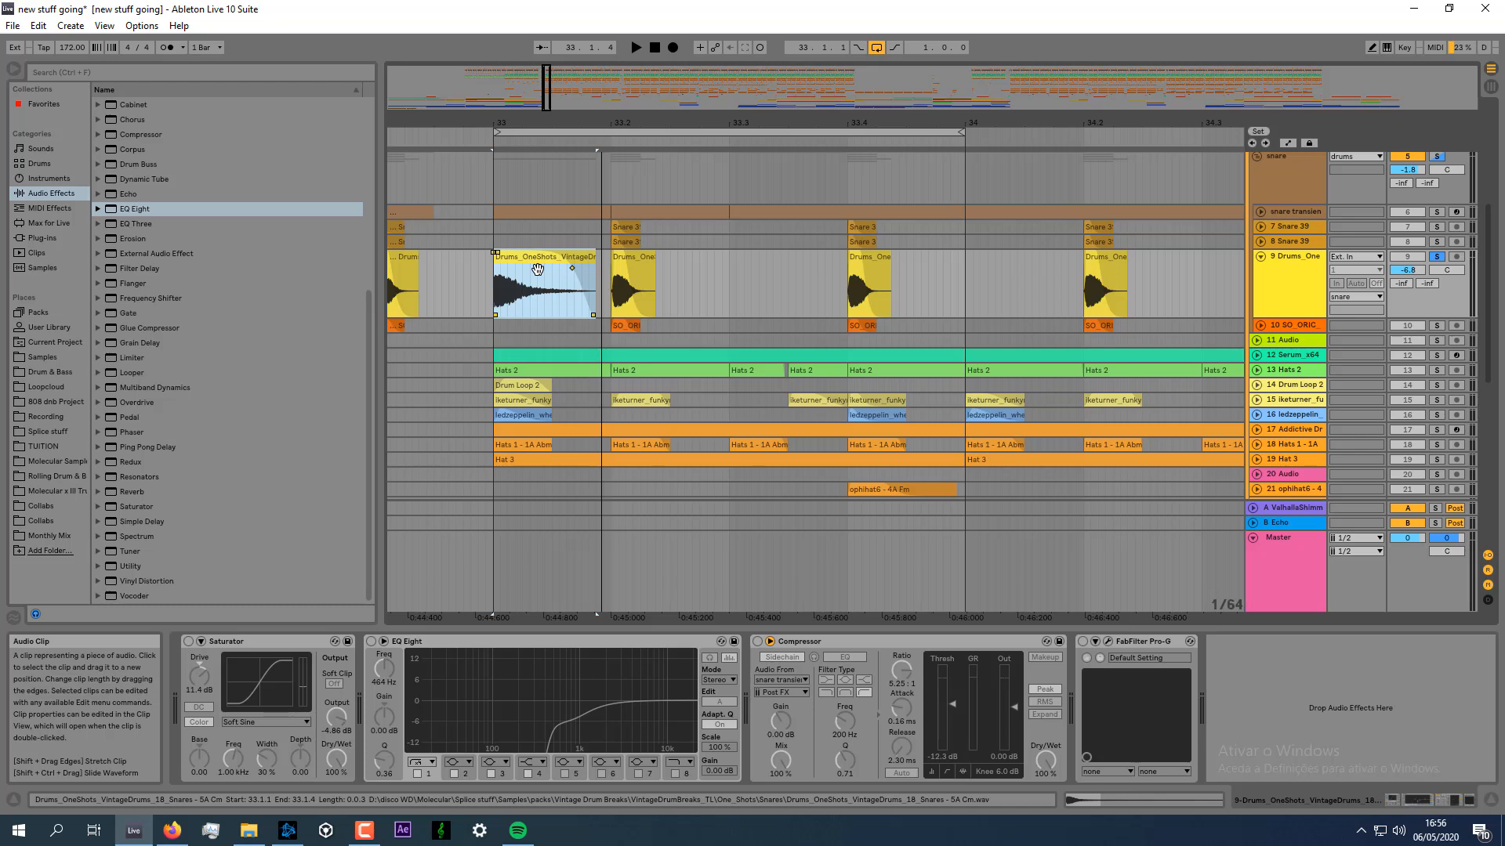
key("space")
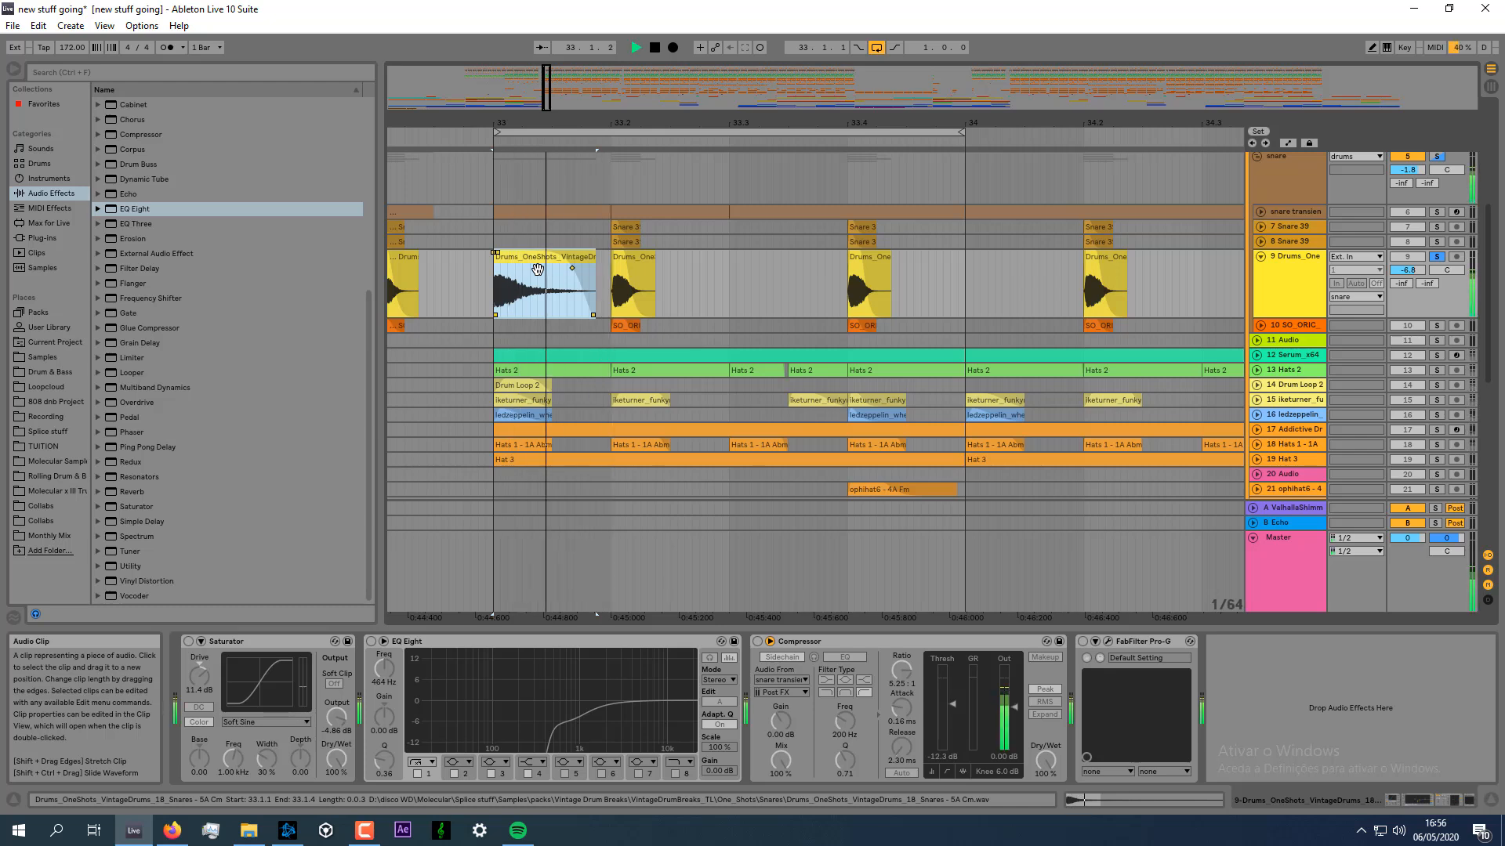
key("space")
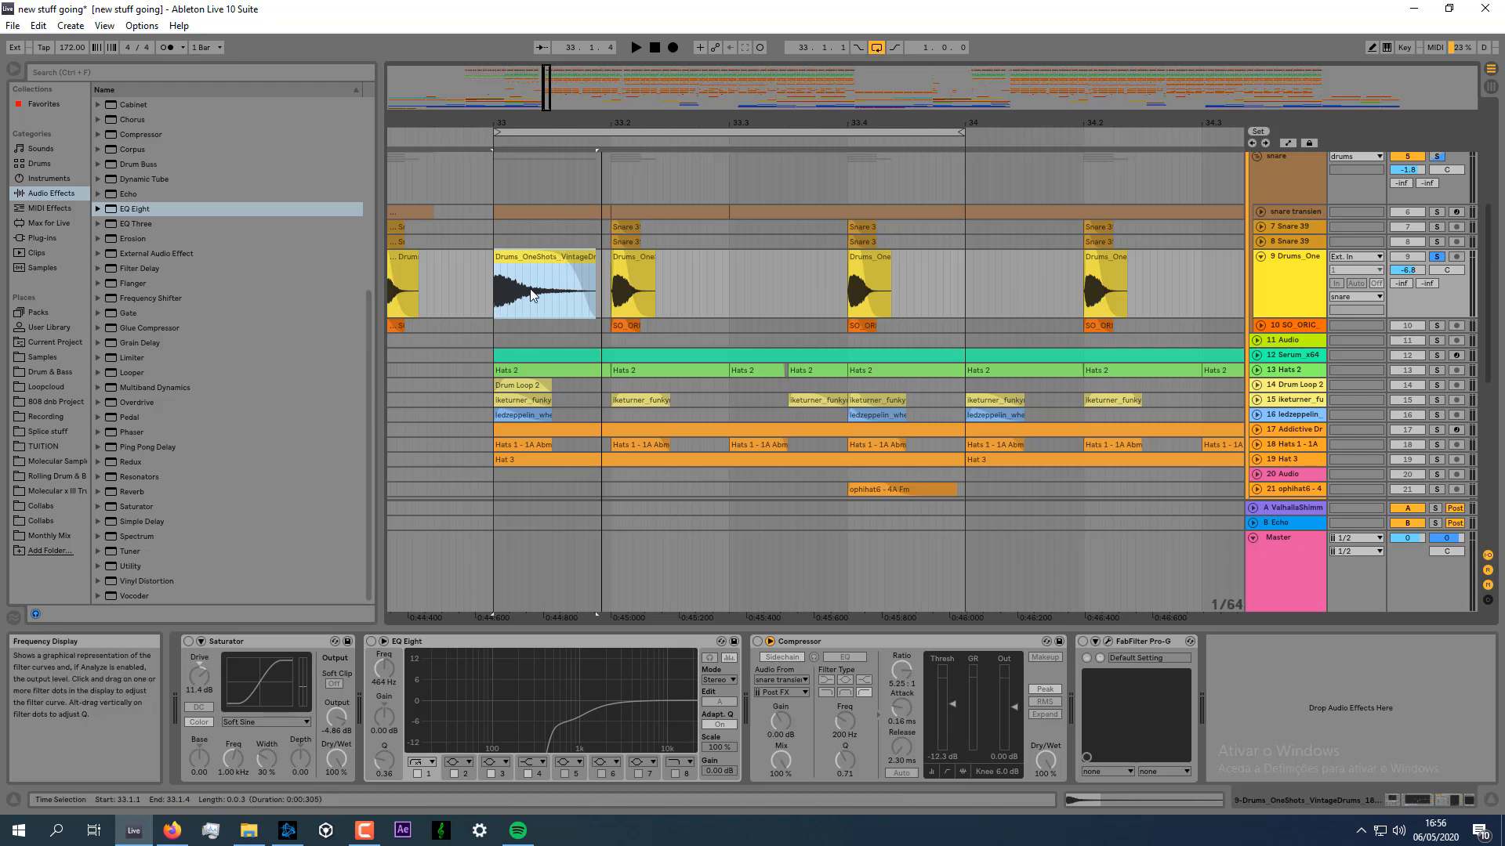
Delete the copied clip at 33.1 and play the original clip at 33.2 with only the Saturator re-enabled.
key("Delete")
left_click(630, 257)
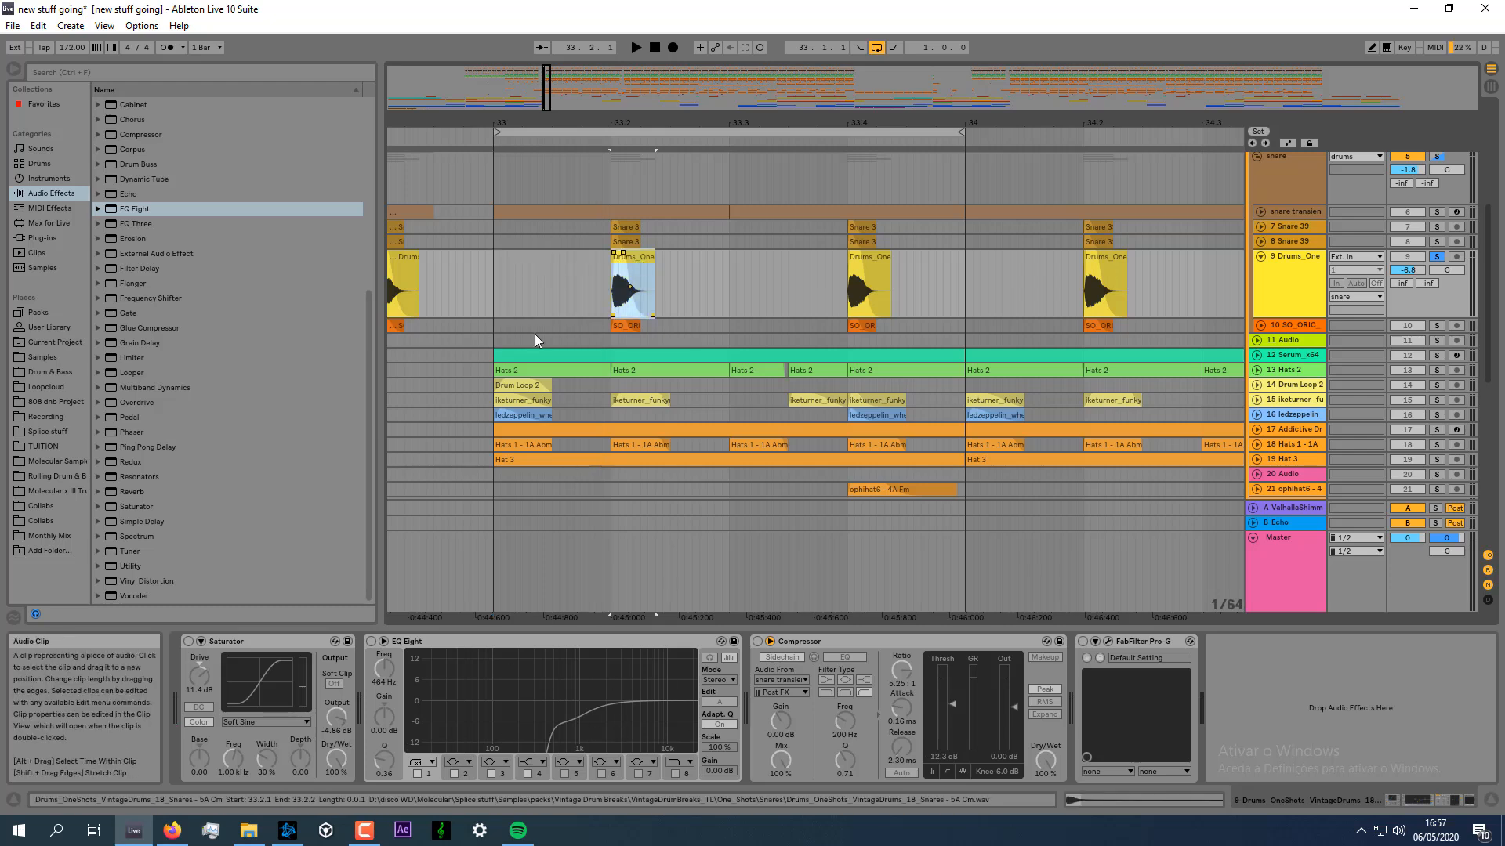
left_click_drag(630, 287, 631, 292)
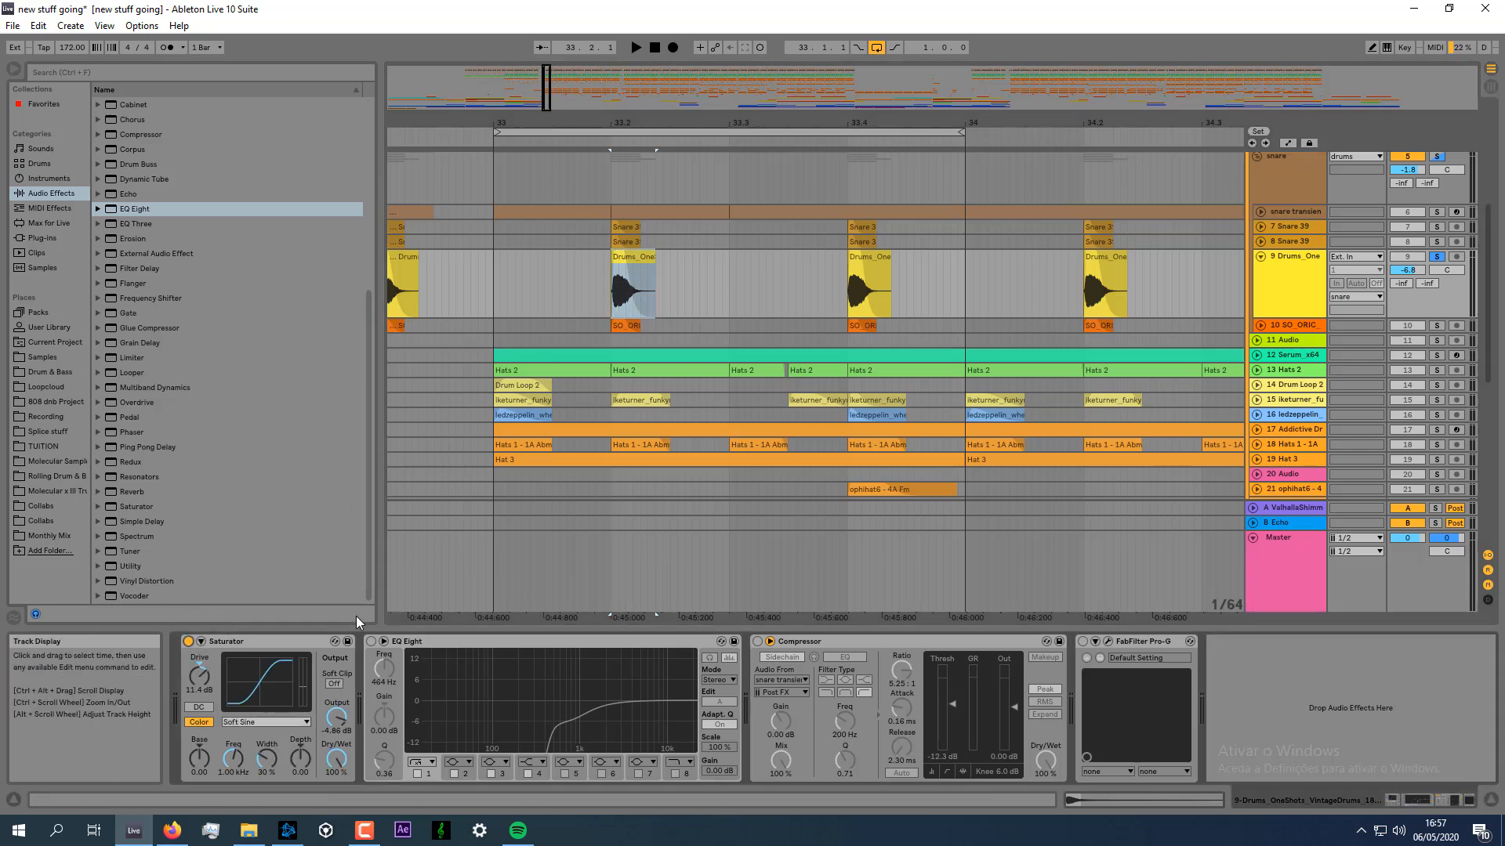
key("space")
key("space")
key("space")
Re-enable EQ Eight on the Drums_OneShots track and play the snare through it.
left_click(1130, 799)
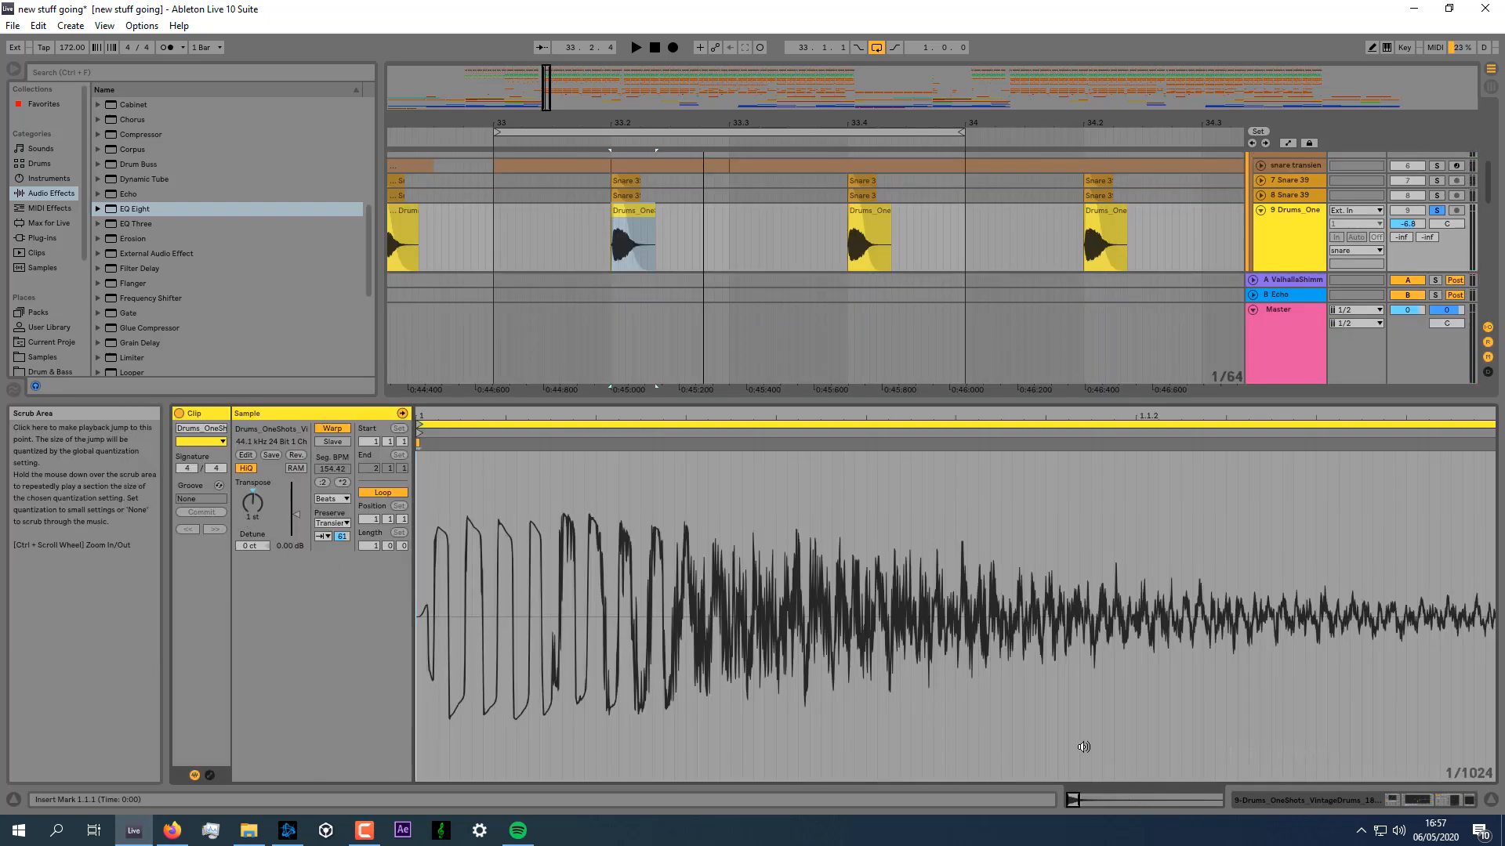
key("shift+Tab")
left_click(449, 637)
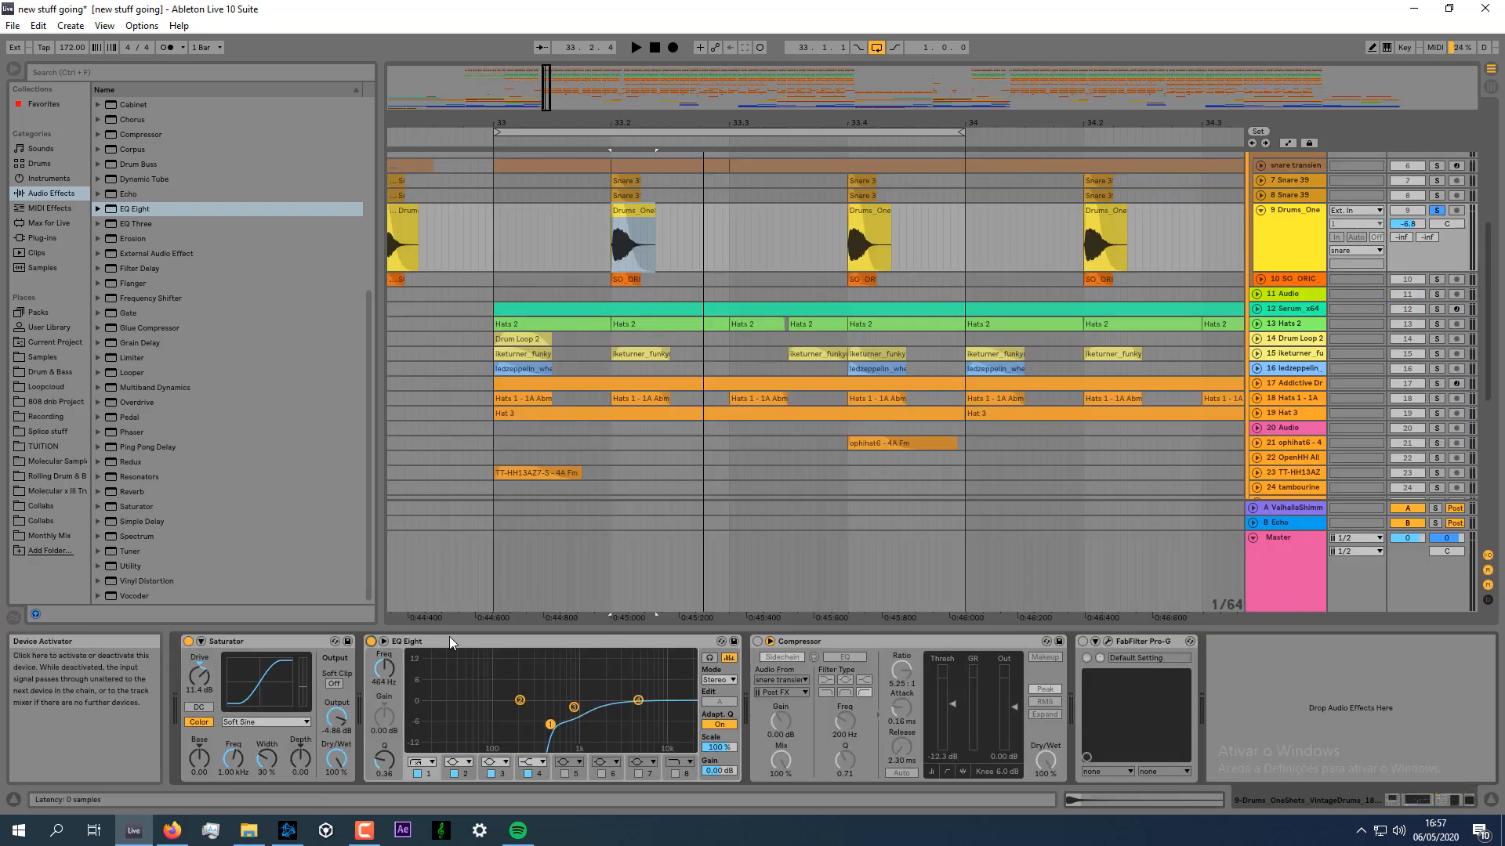
key("space")
key("space")
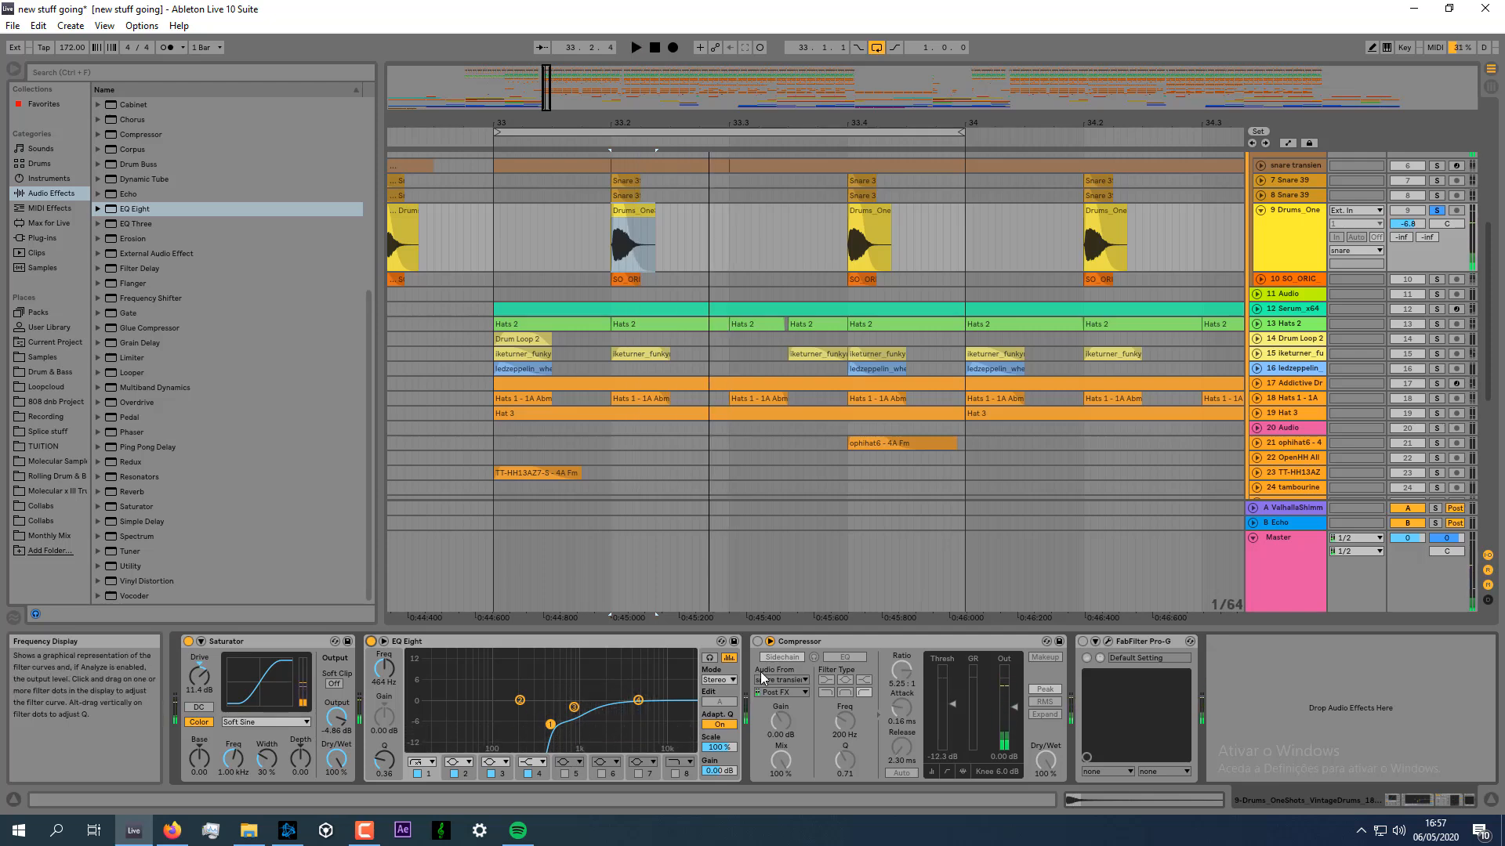
Re-enable the sidechain Compressor on the Drums_OneShots track.
scroll(1159, 242, "up", 2)
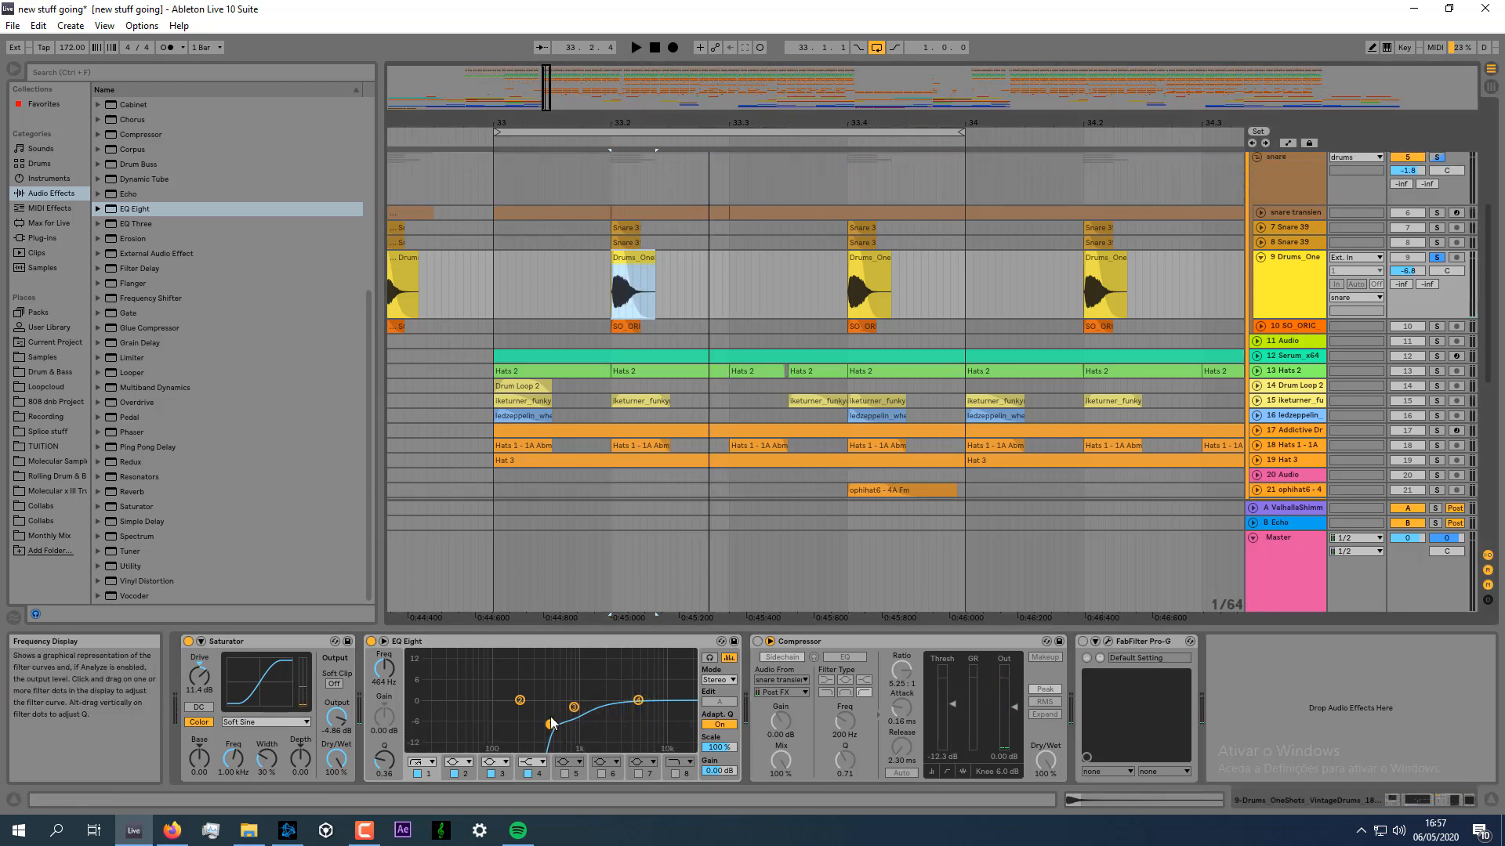
mouse_move(619, 257)
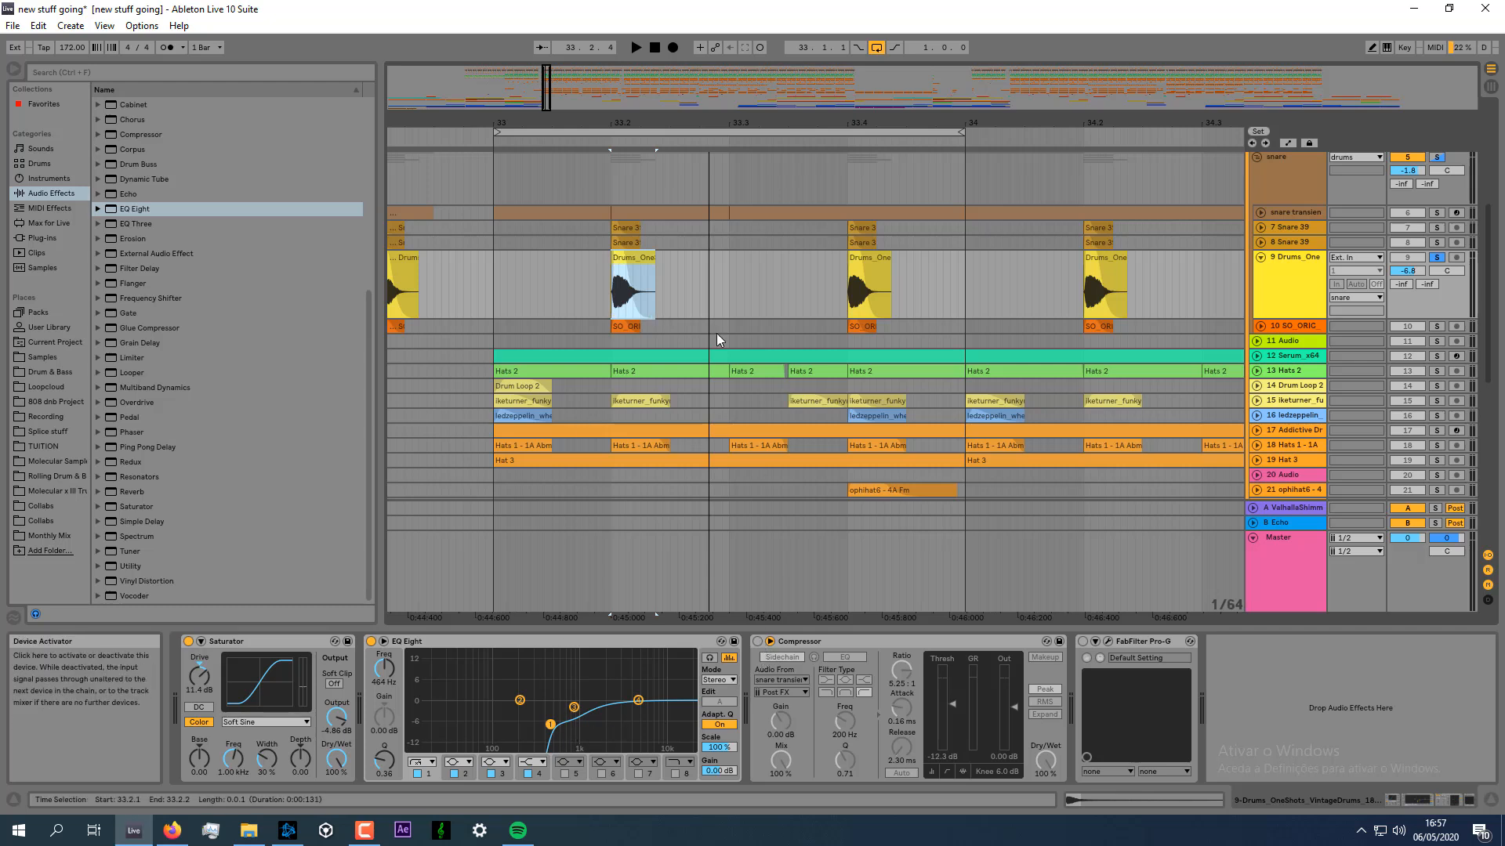
left_click(757, 642)
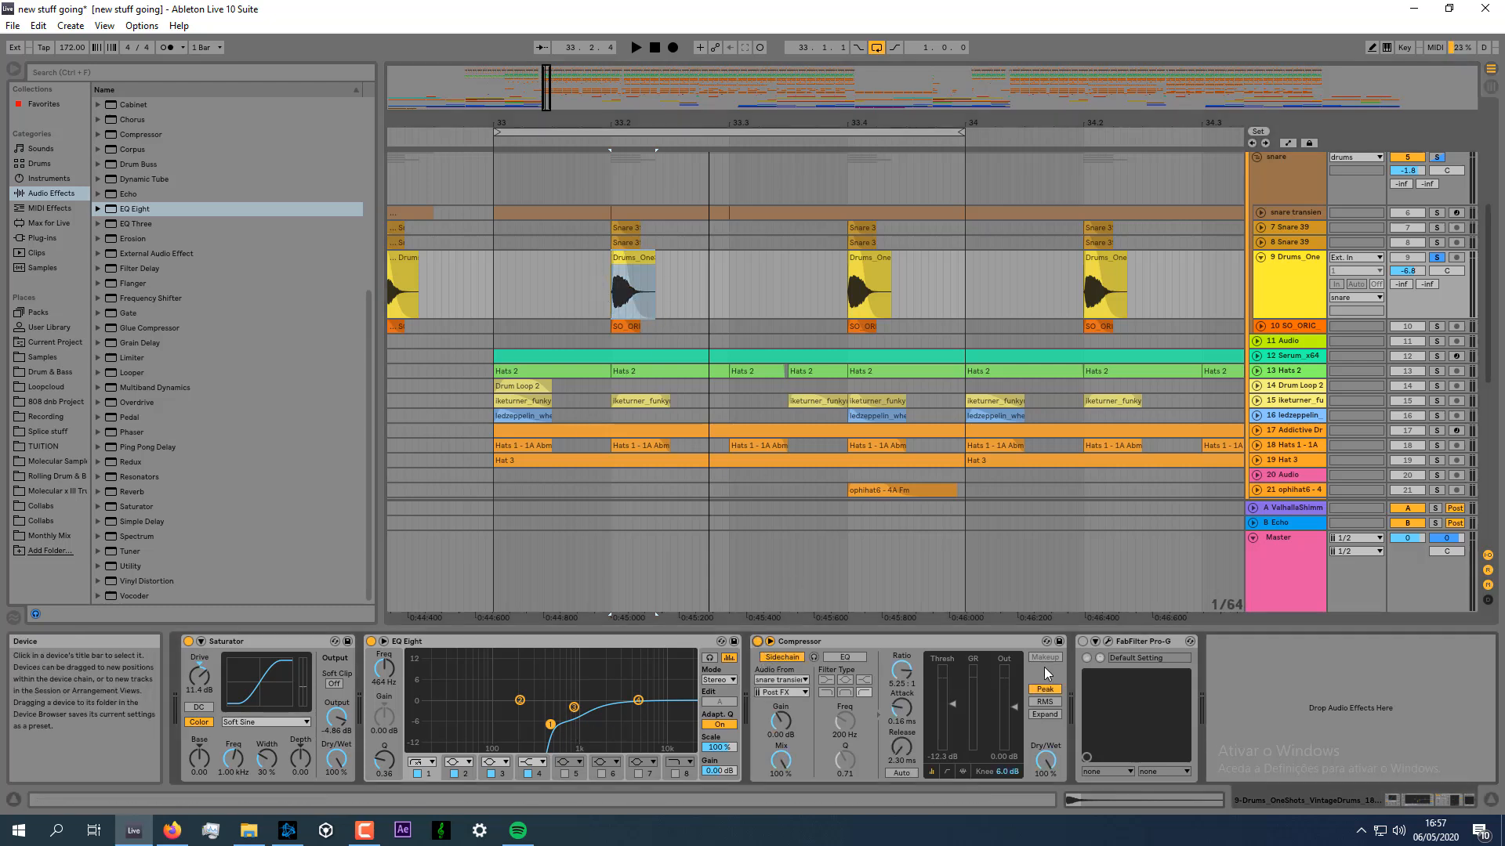
Open FabFilter Pro-G, compare the snare with the gate on and off during playback, and leave it enabled.
left_click(1107, 642)
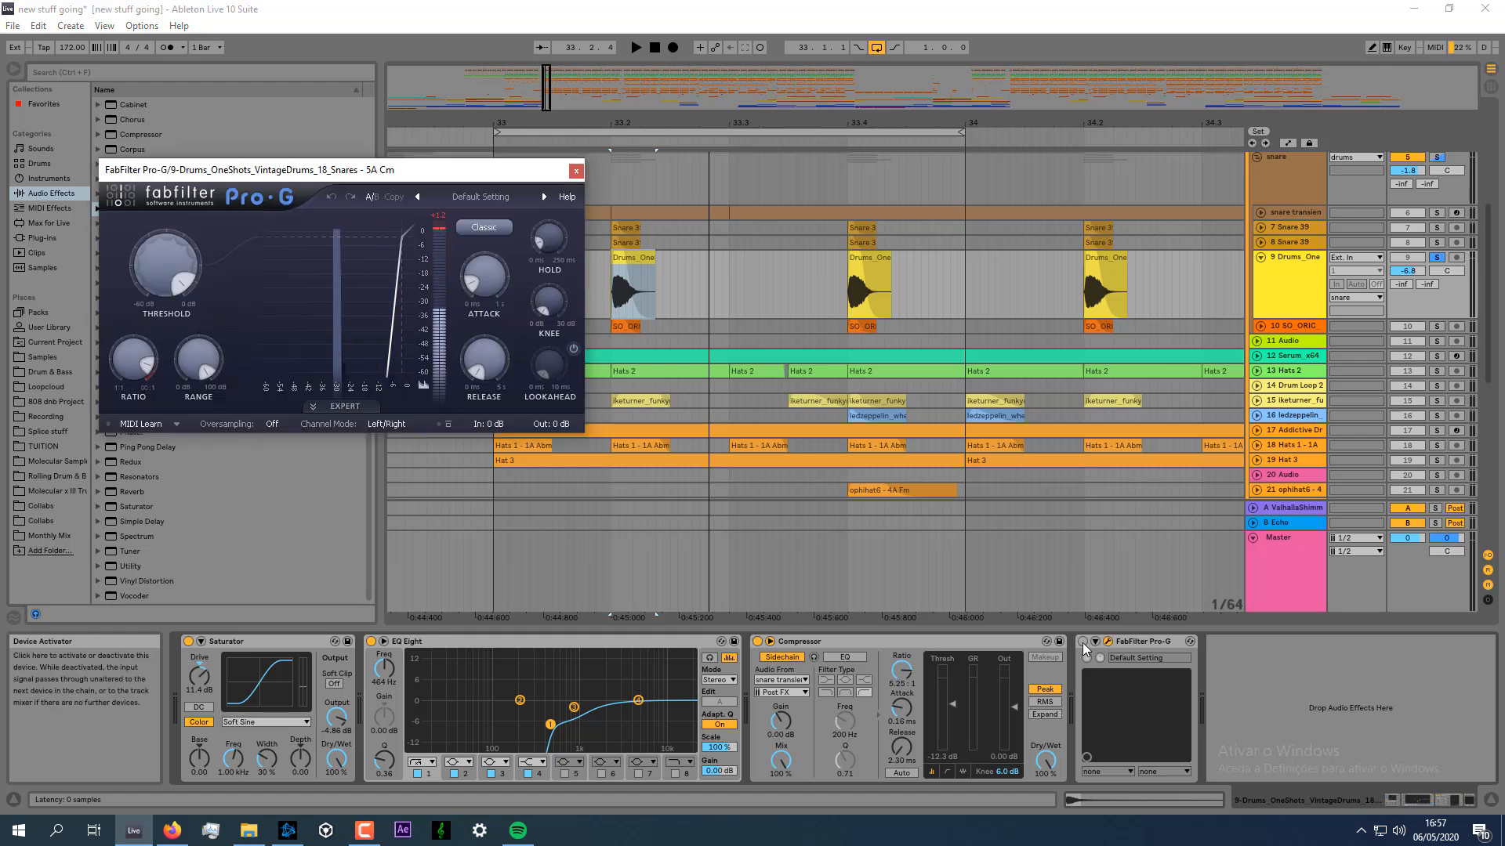
key("space")
left_click(1083, 643)
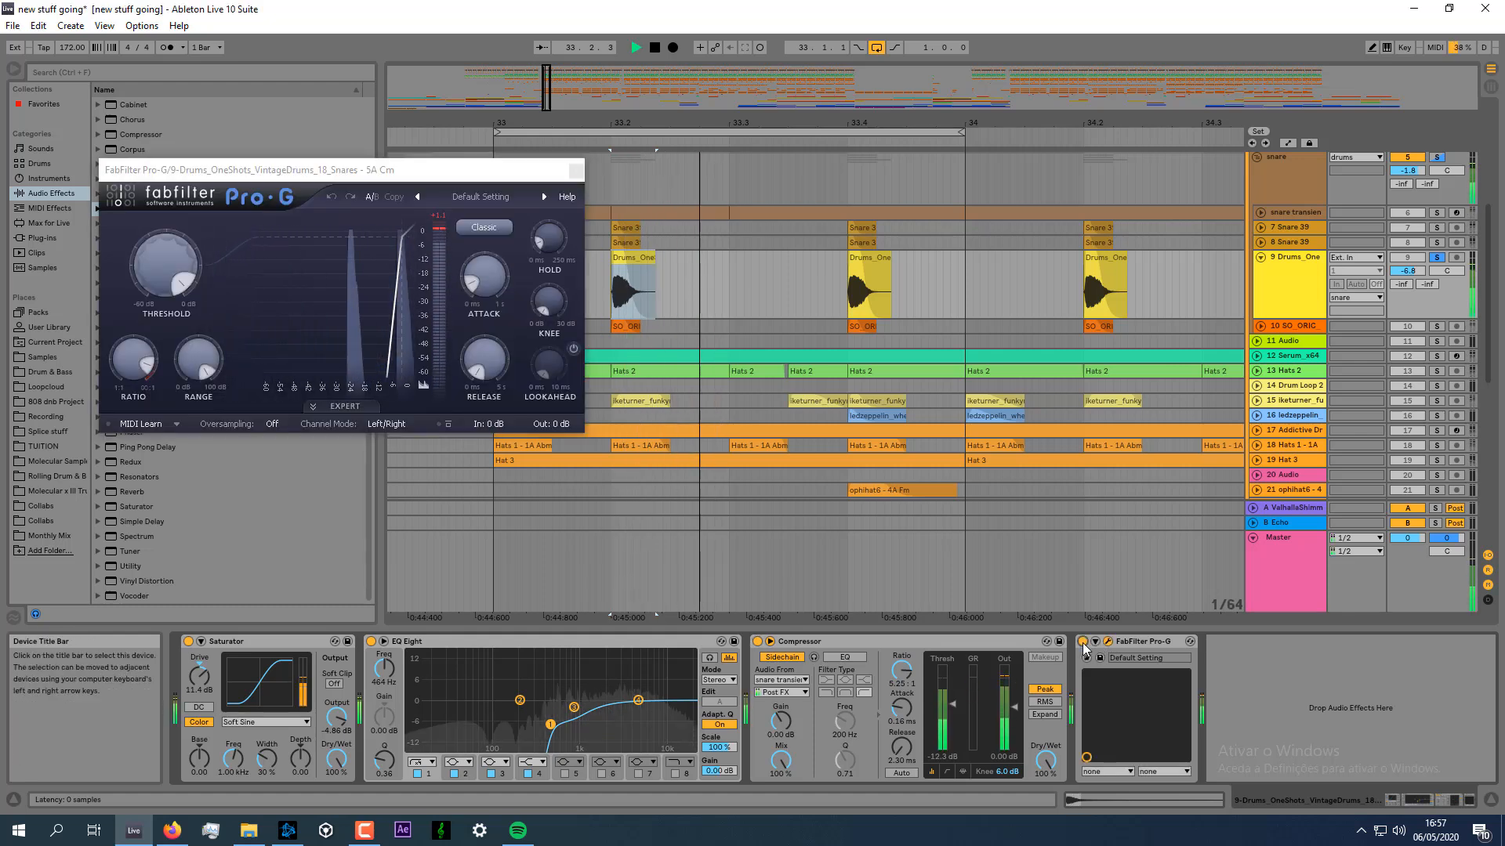
key("space")
left_click(1083, 642)
left_click(1083, 642)
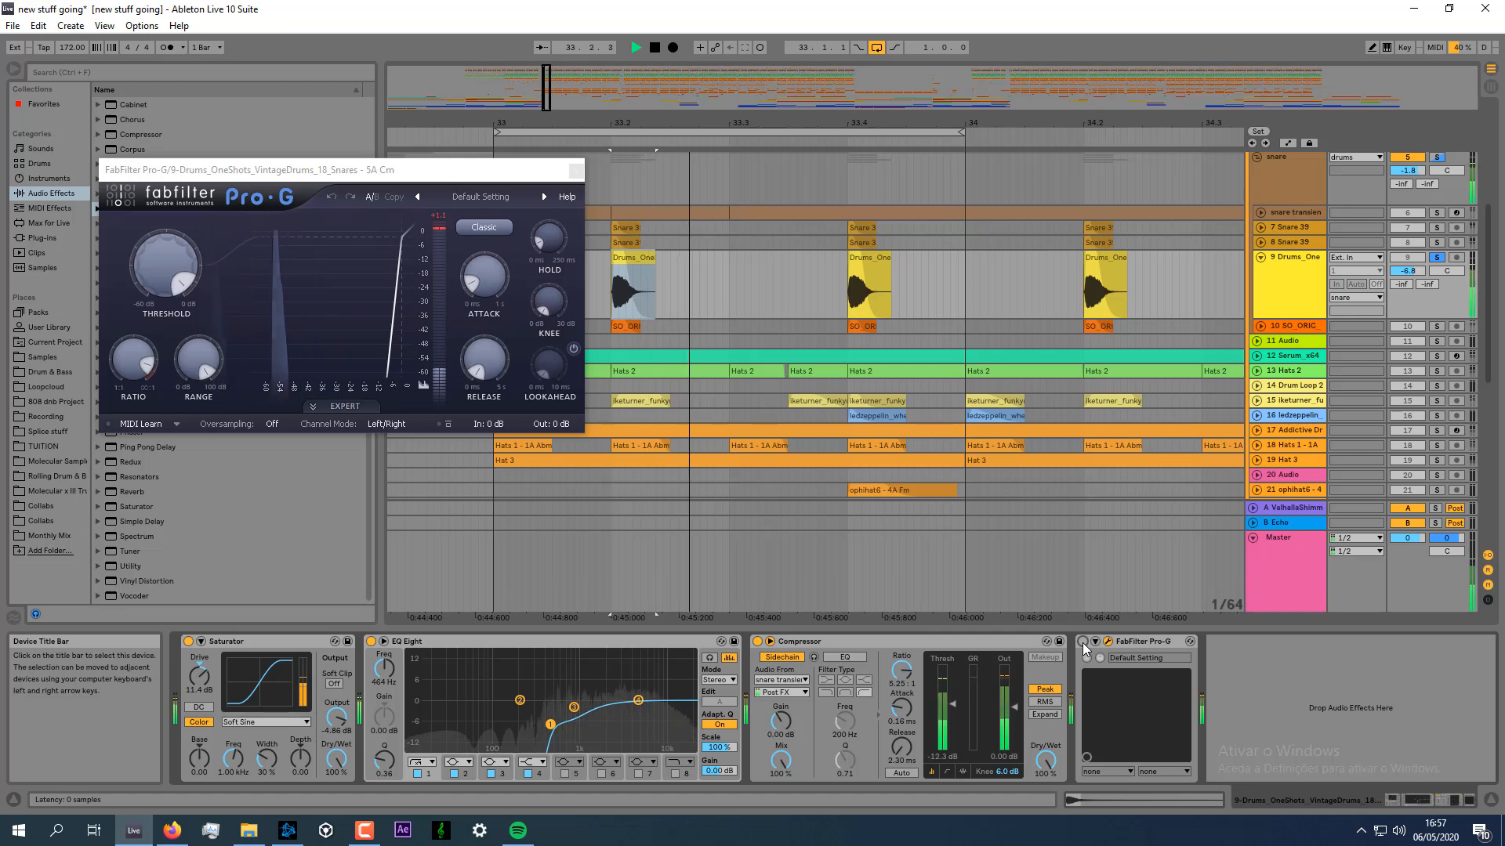
left_click(576, 170)
key("space")
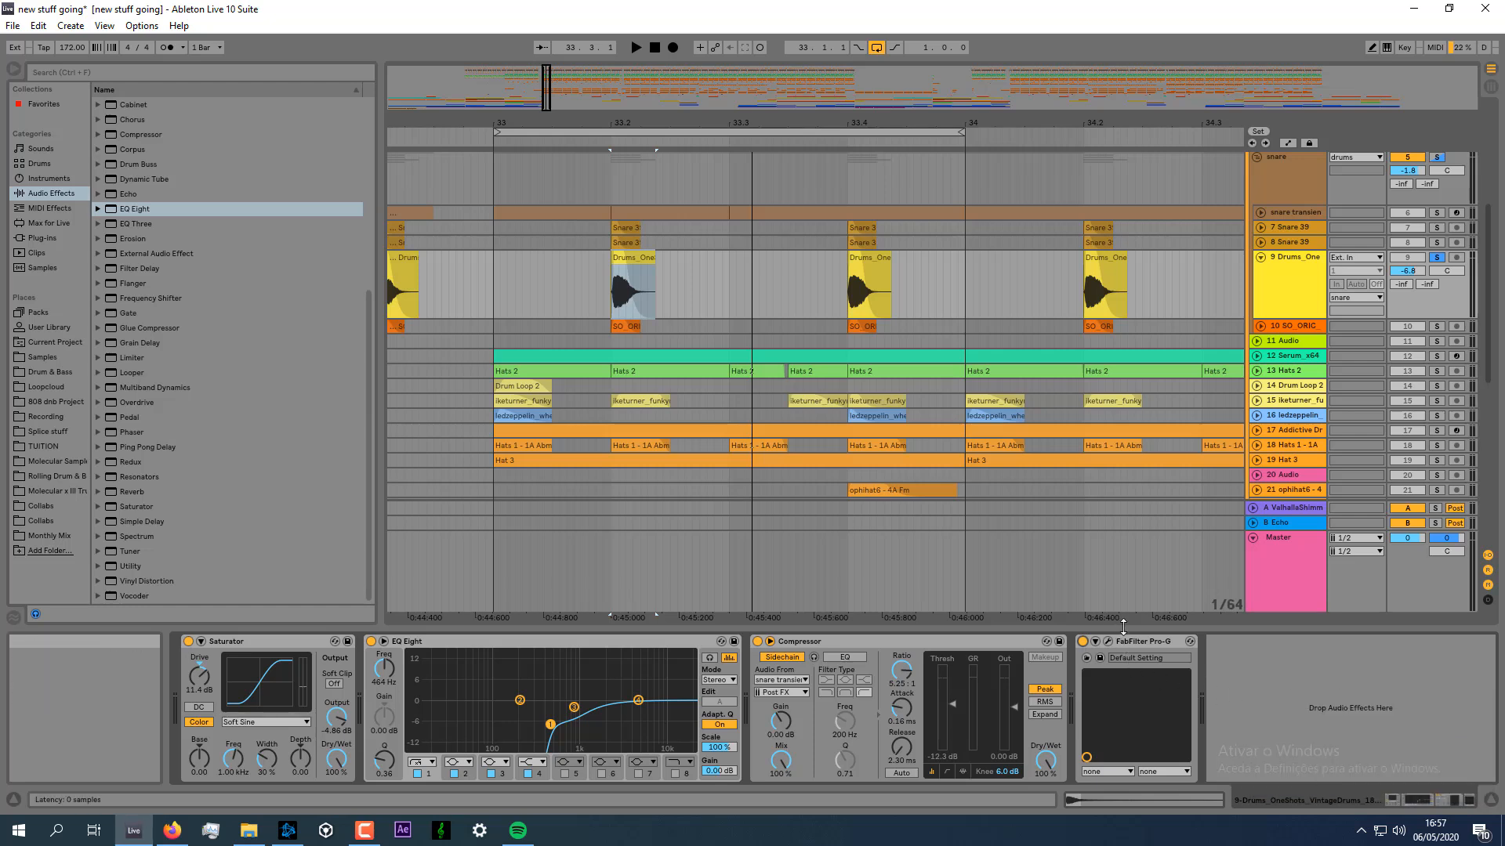
Locate and select the built-in Gate among the audio effects in the browser.
left_click(44, 180)
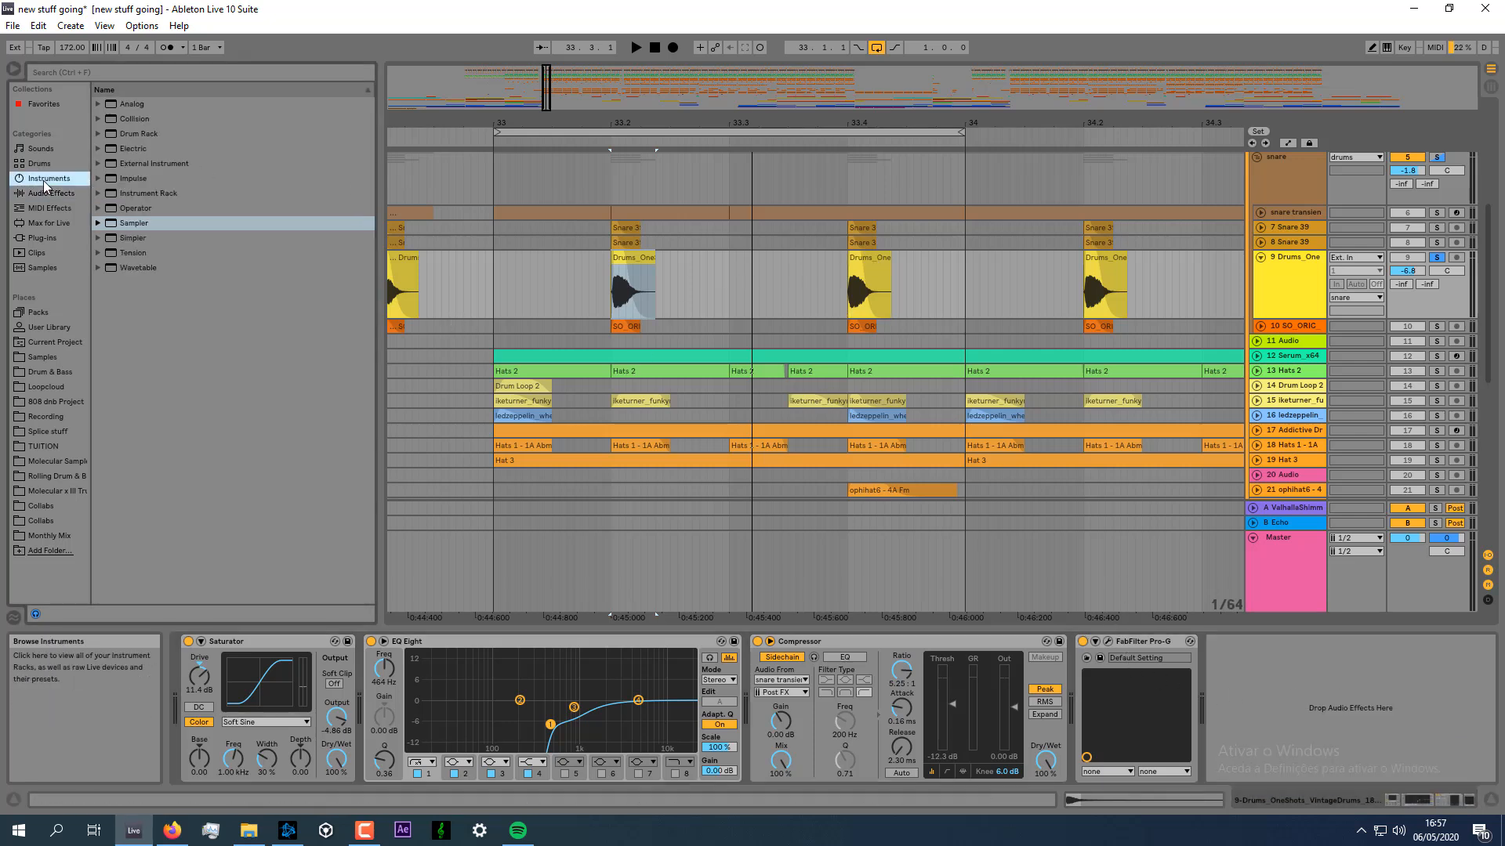
left_click(76, 194)
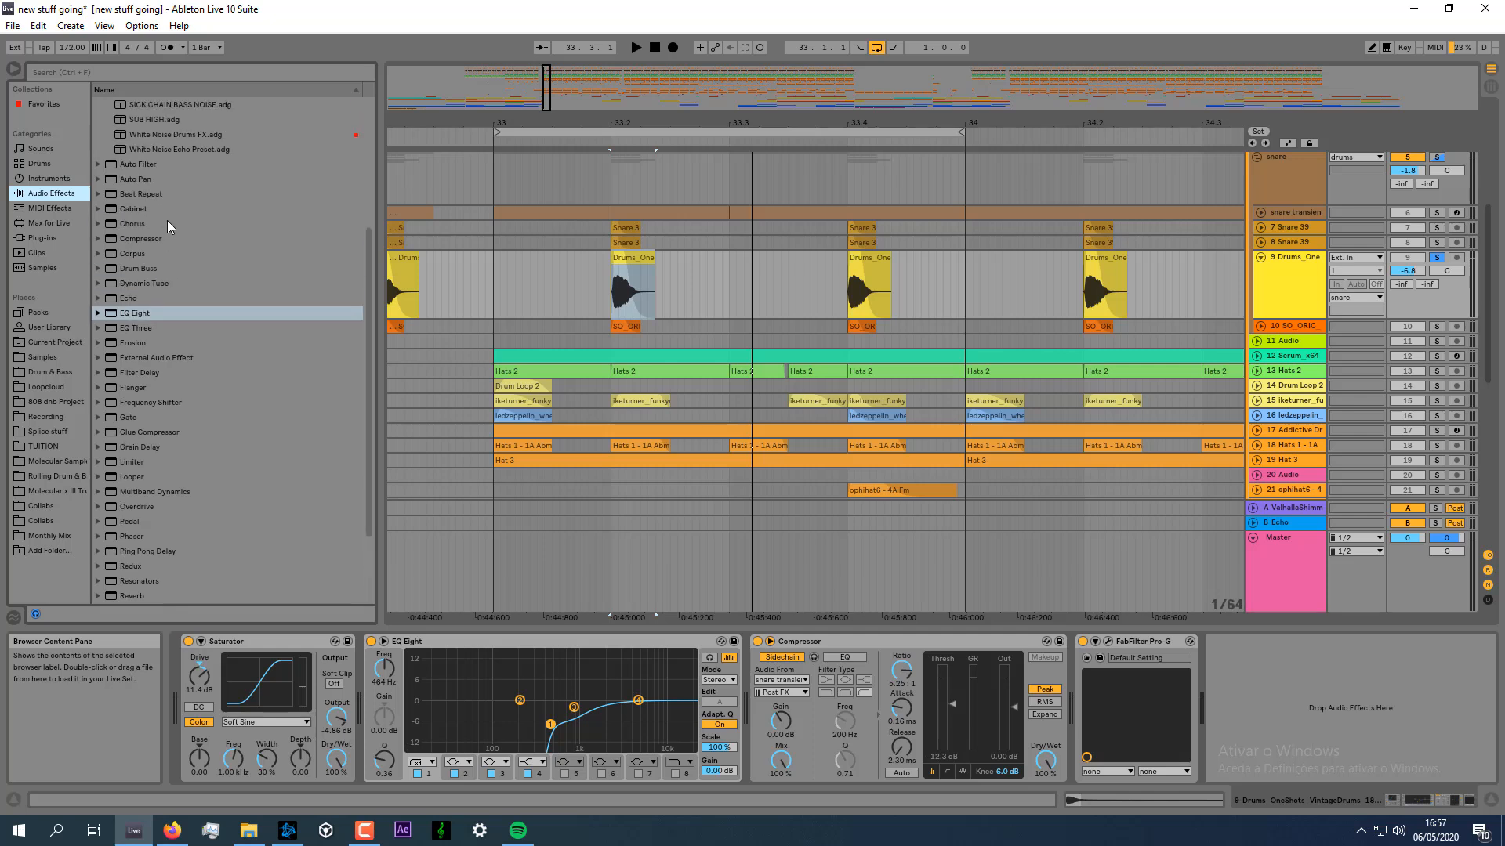
left_click(107, 179)
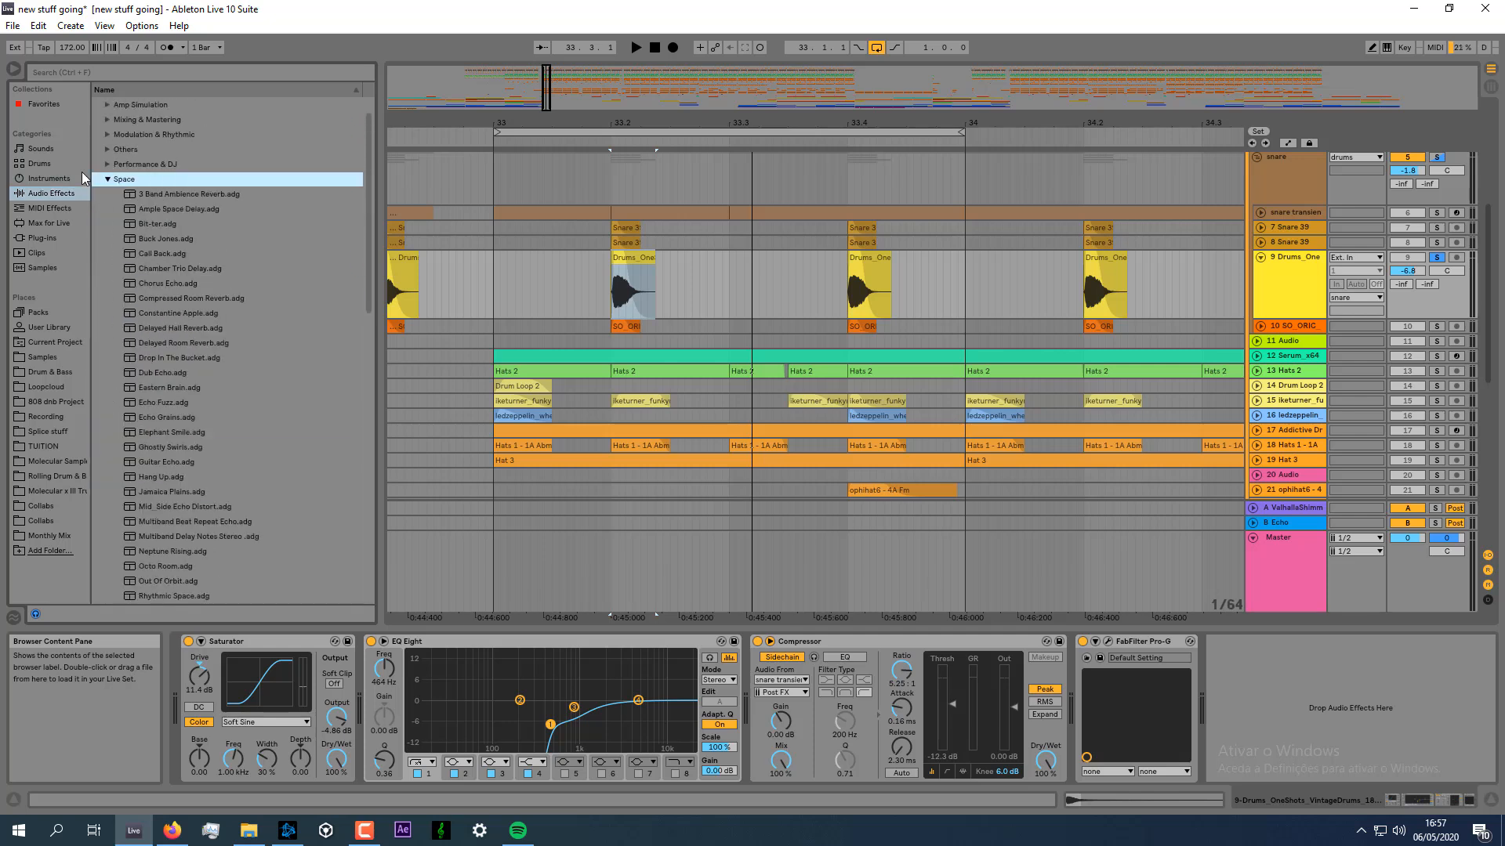
left_click(45, 190)
scroll(114, 195, "up", 1)
left_click(97, 119)
scroll(143, 251, "down", 2)
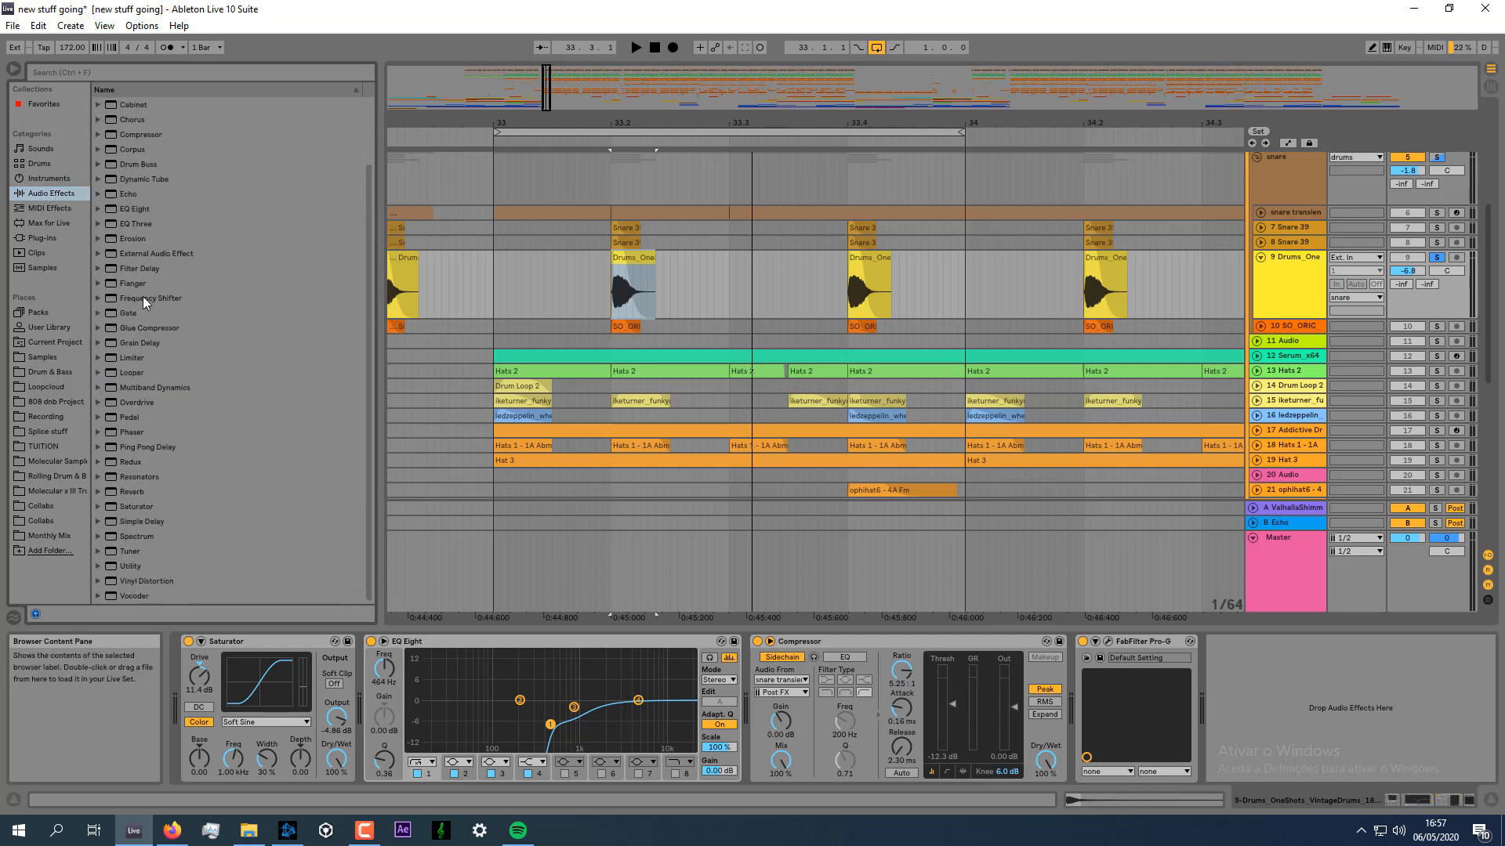
left_click(137, 311)
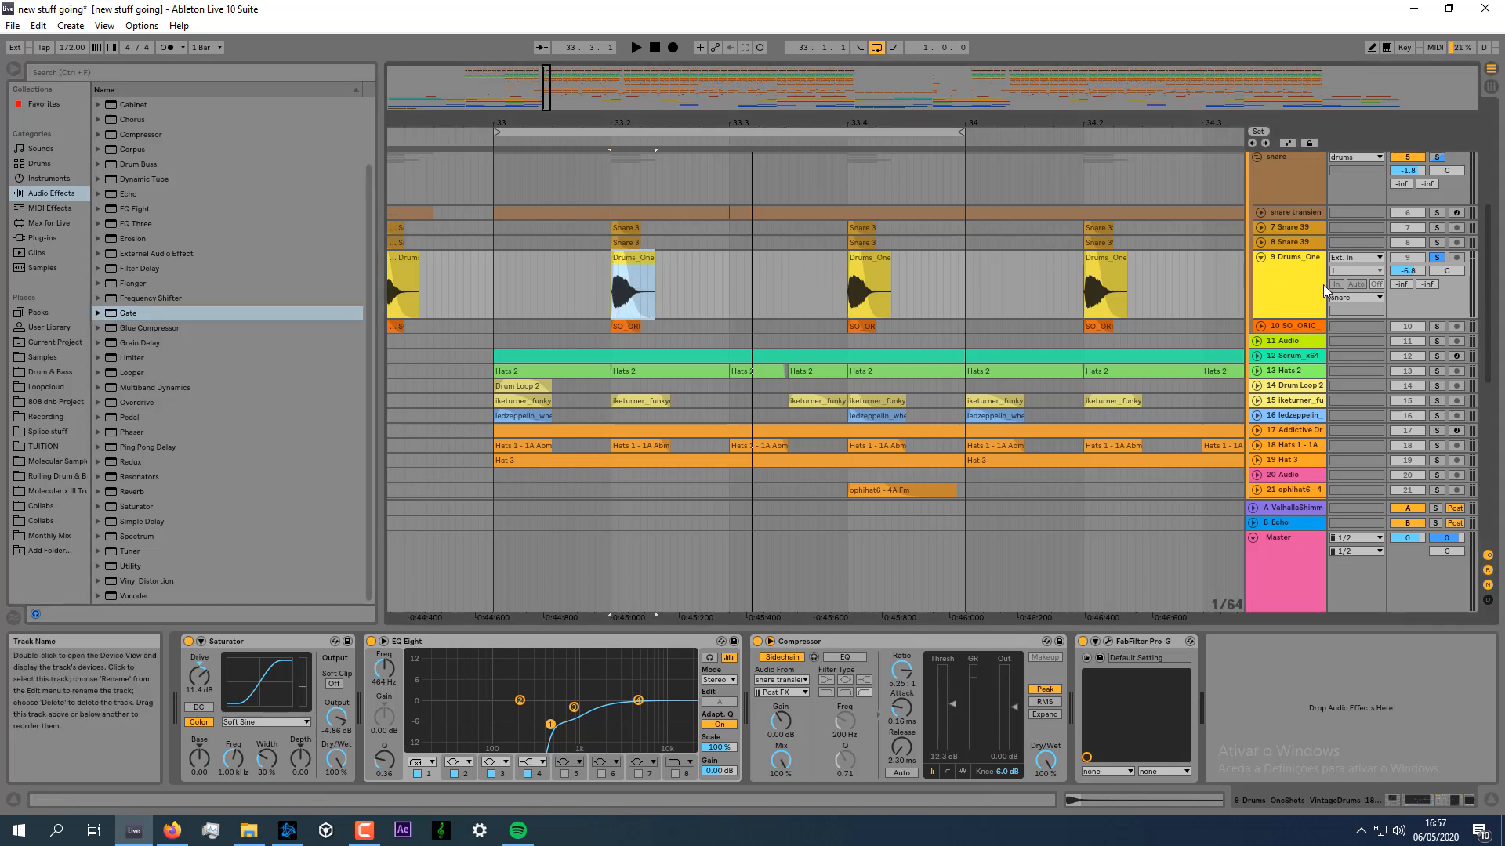
Play the Drums_OneShots layer once more, and solo and unfold the SO_ORIC snare track instead.
key("space")
left_click(1285, 326)
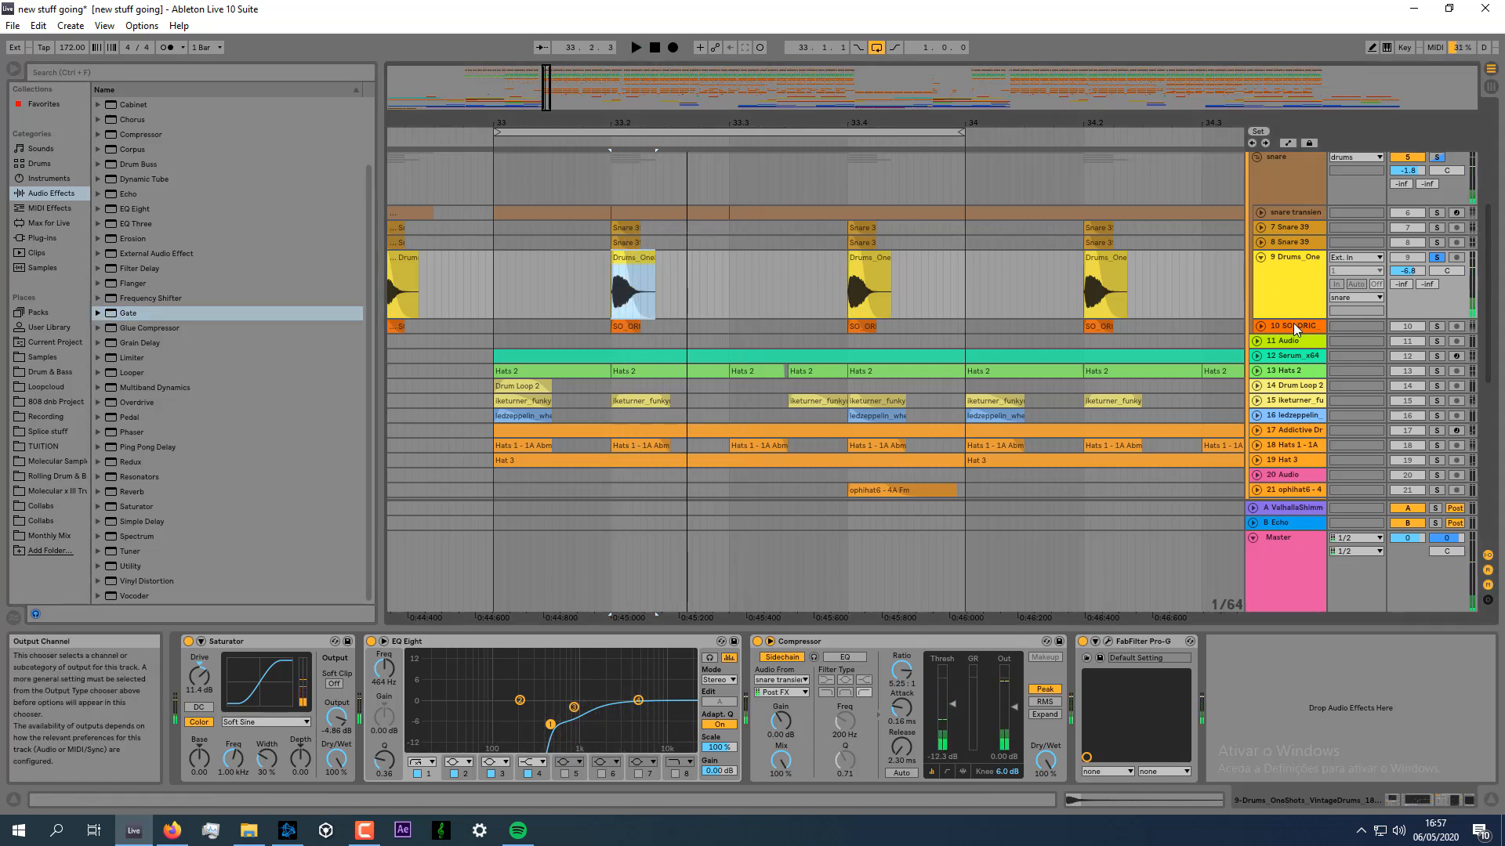
key("space")
left_click(1260, 326)
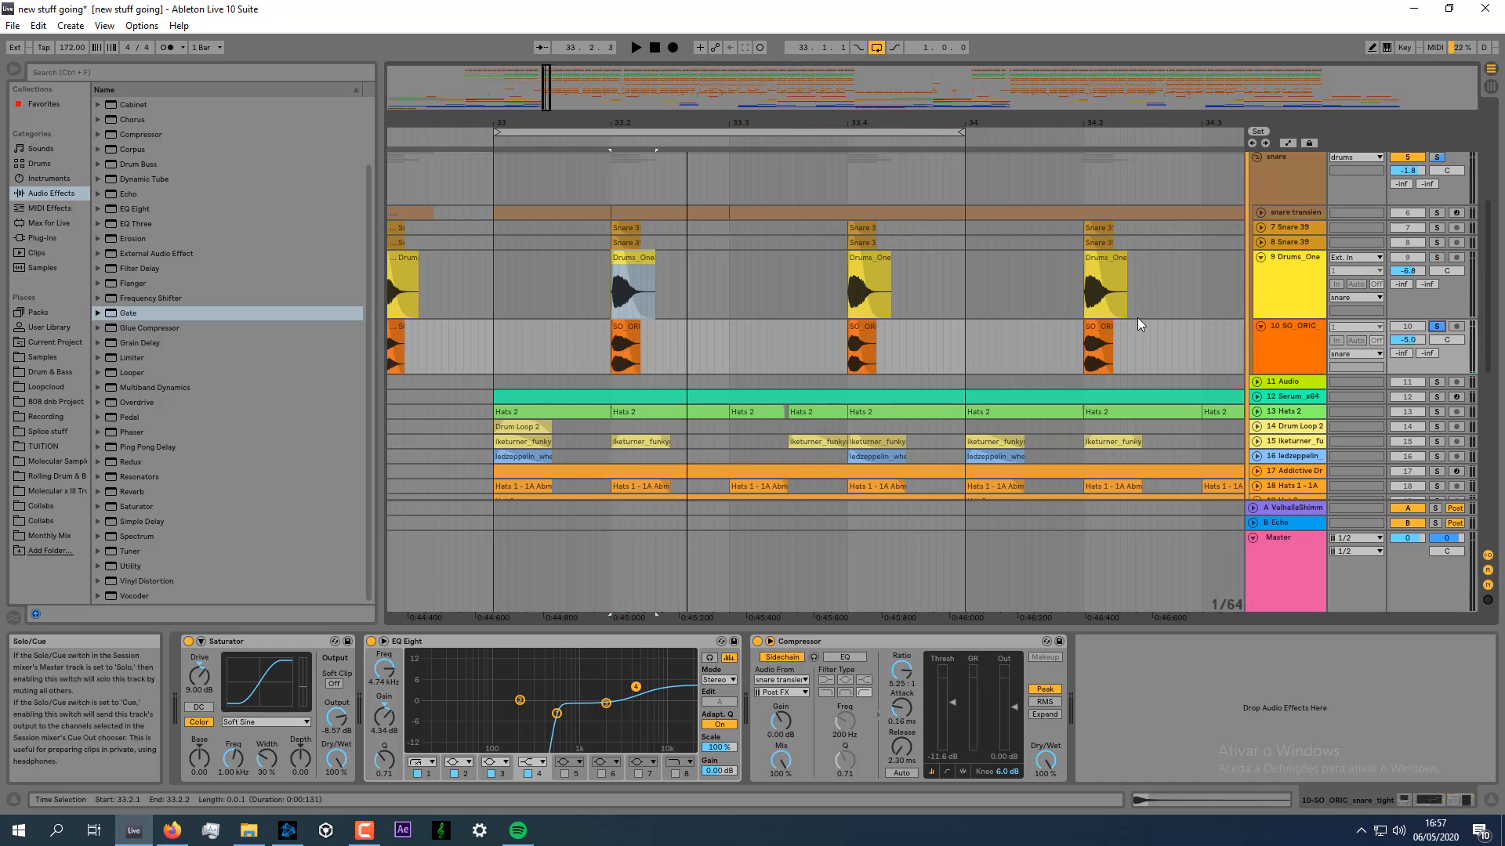
Copy the SO_ORIC snare clip from 33.2 to 33.1 and extend the copy to show more of its tail.
left_click(569, 133)
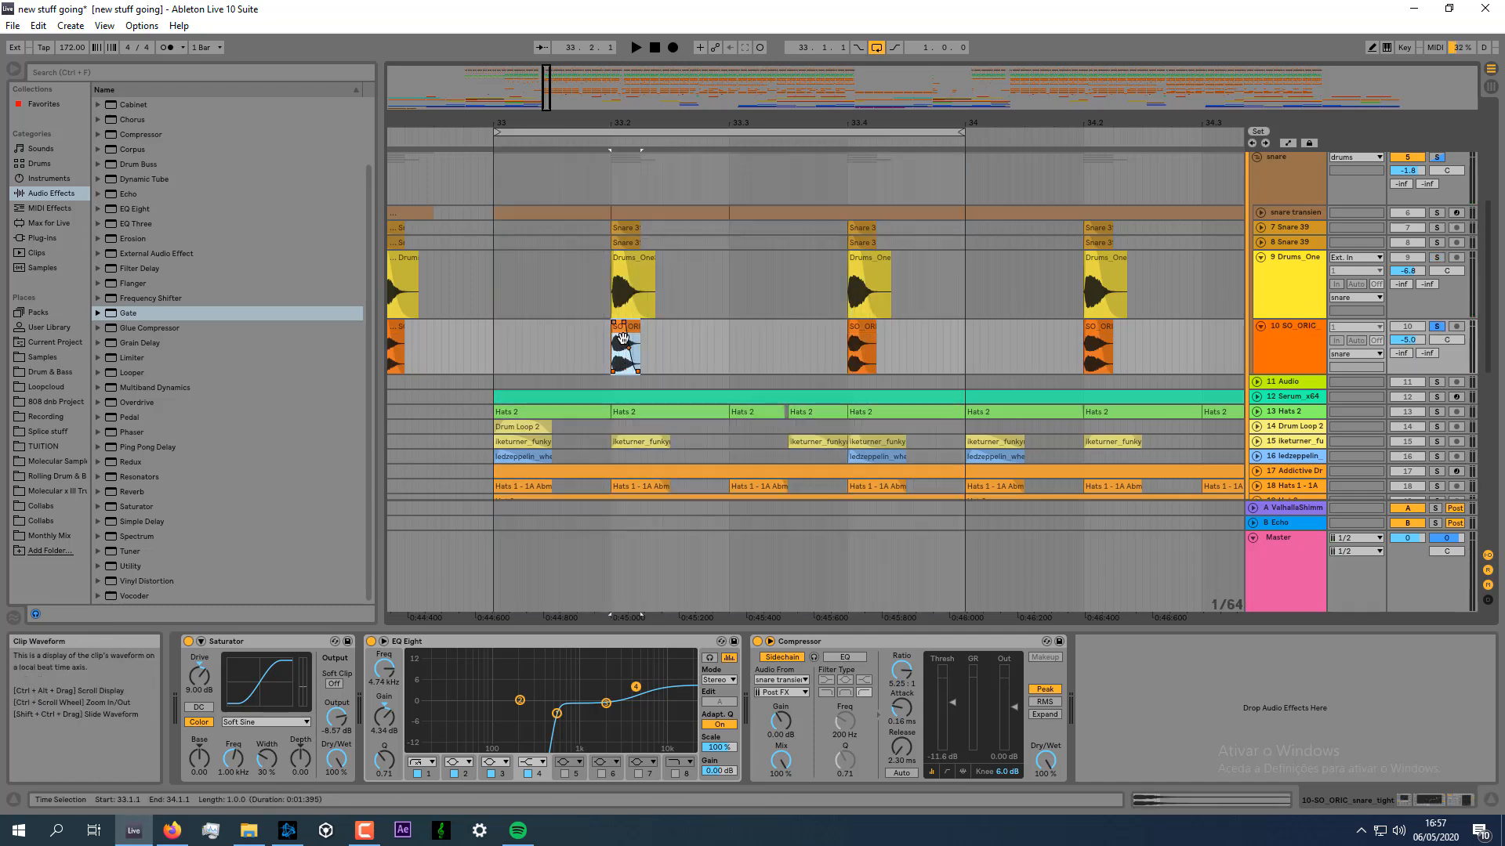
left_click_drag(624, 344, 566, 325)
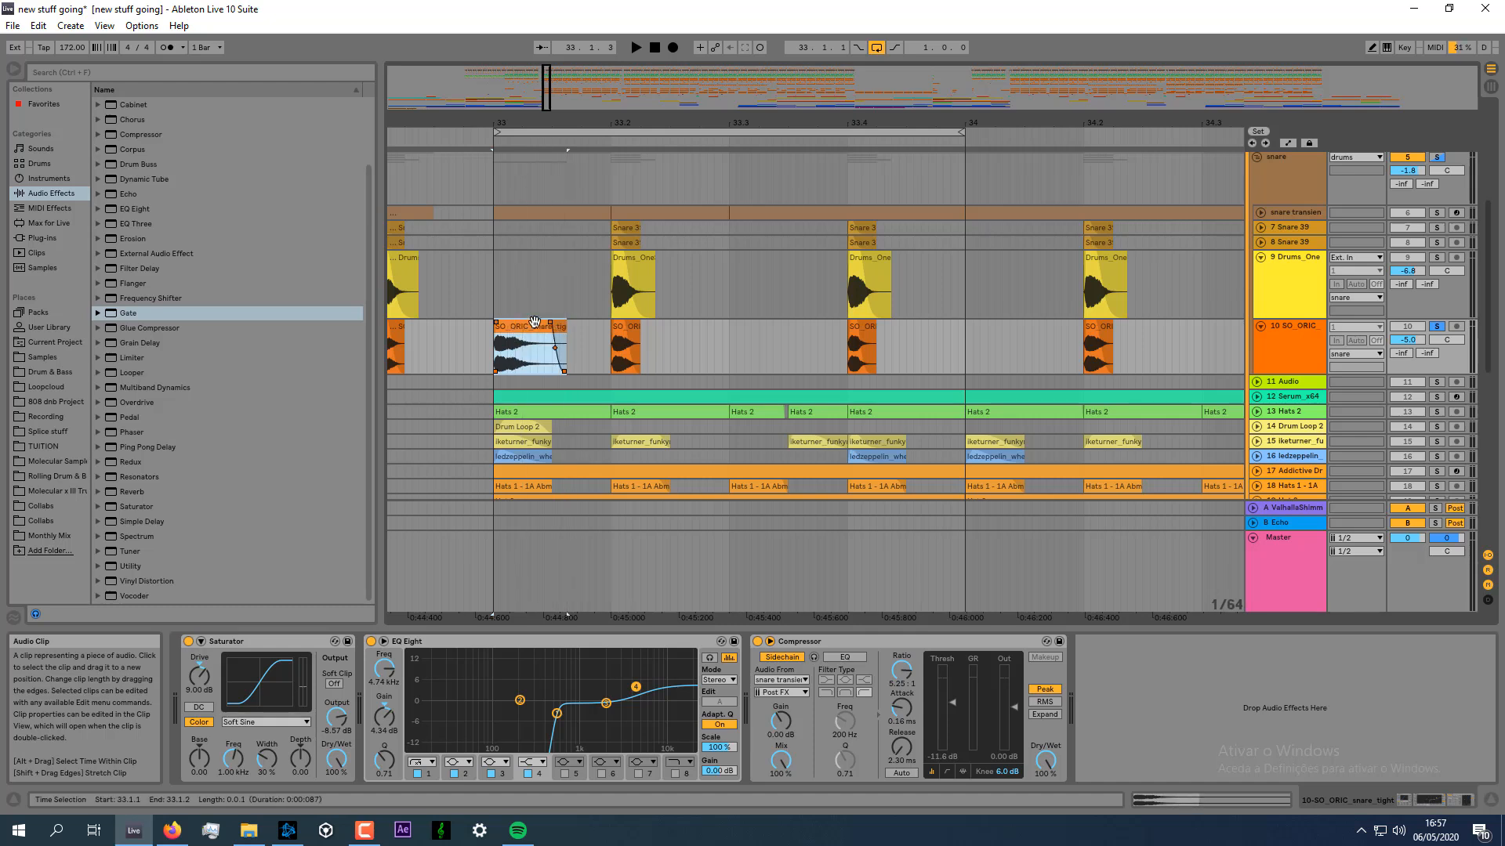
Bypass the Saturator, EQ Eight and Compressor on the SO_ORIC snare track and play the unprocessed layer.
left_click(218, 644)
left_click(188, 641)
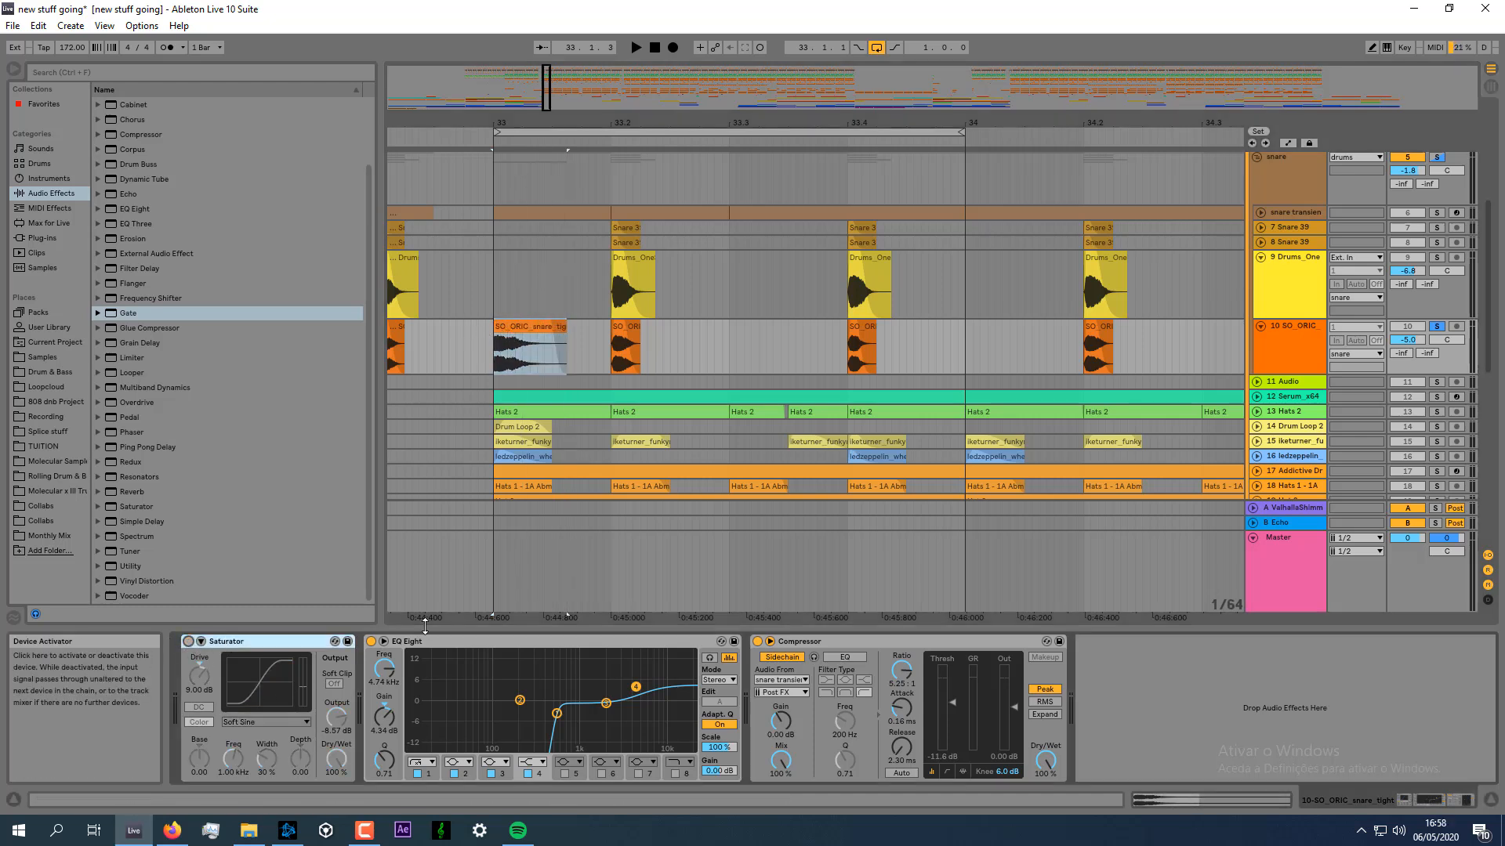
left_click(371, 642)
left_click(757, 641)
key("space")
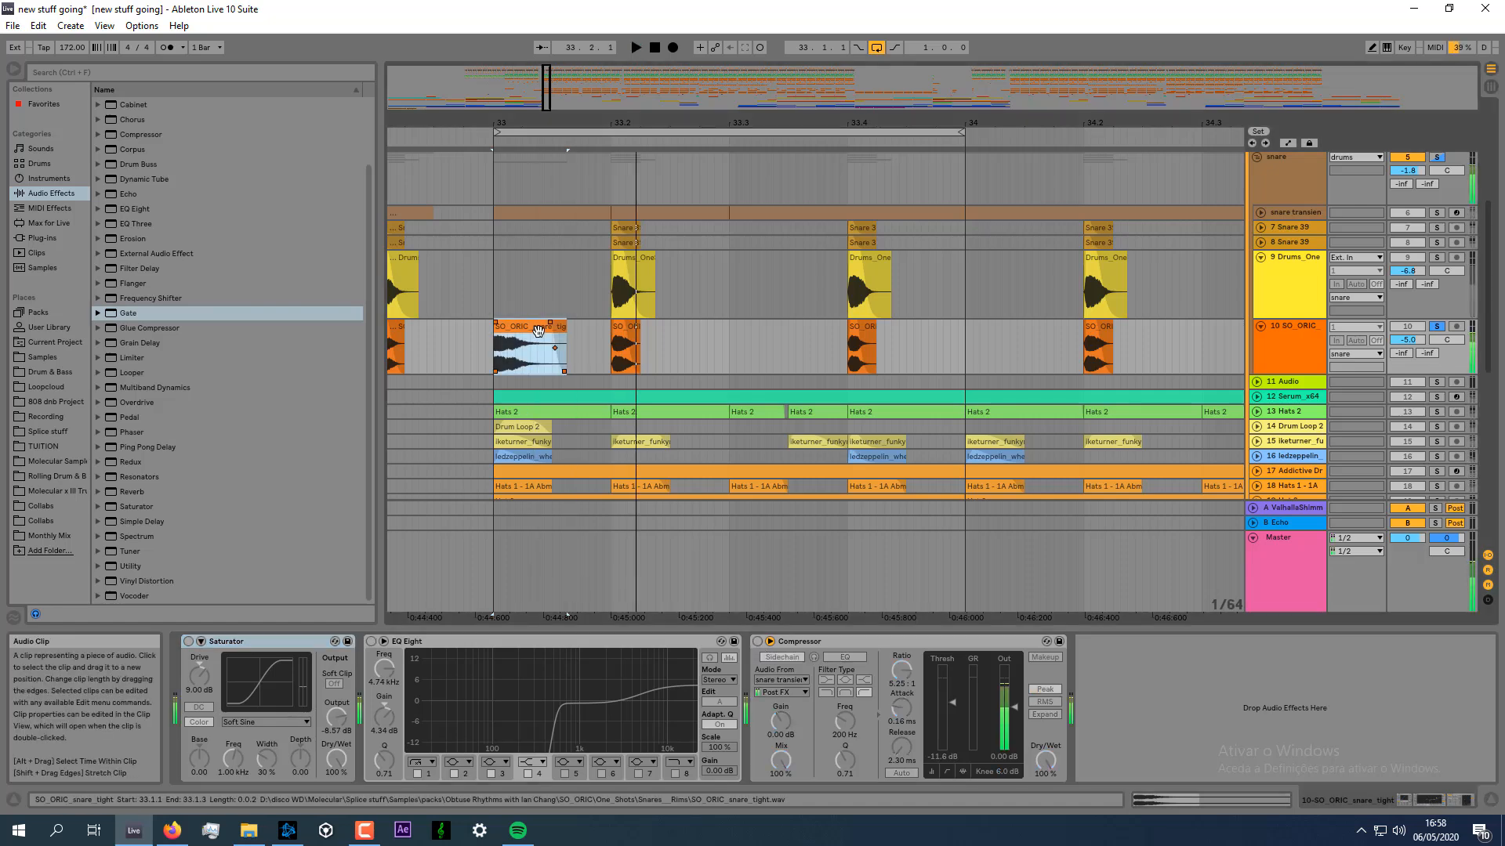
Inspect the waveform of the copied SO_ORIC clip at 33.1, return to the track's devices, and audition the full sample.
double_click(537, 330)
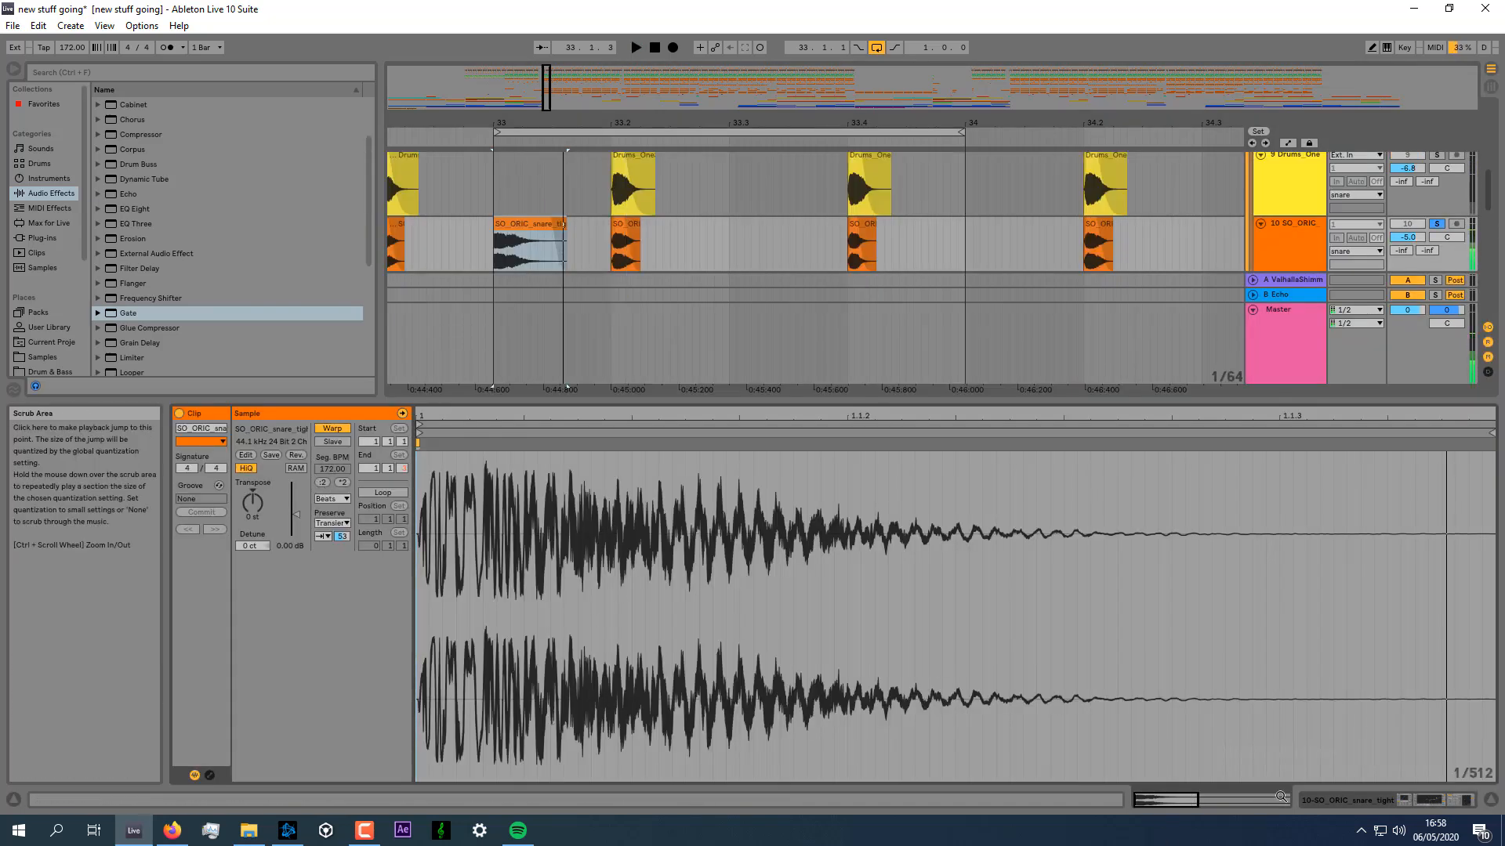
left_click(1339, 800)
left_click(526, 224)
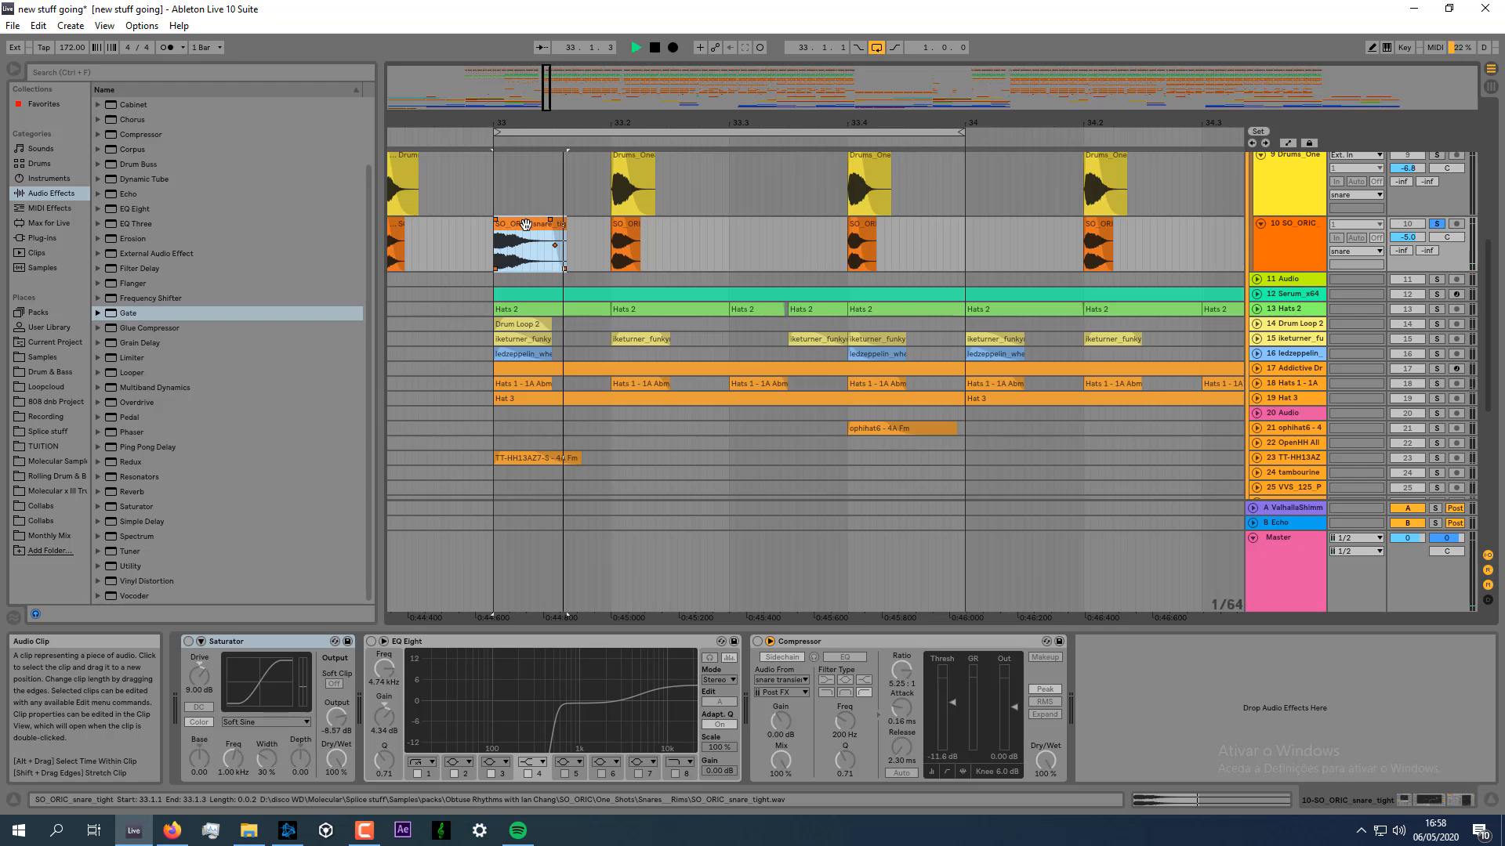
key("space")
key("space")
key("space")
key("space")
key("space")
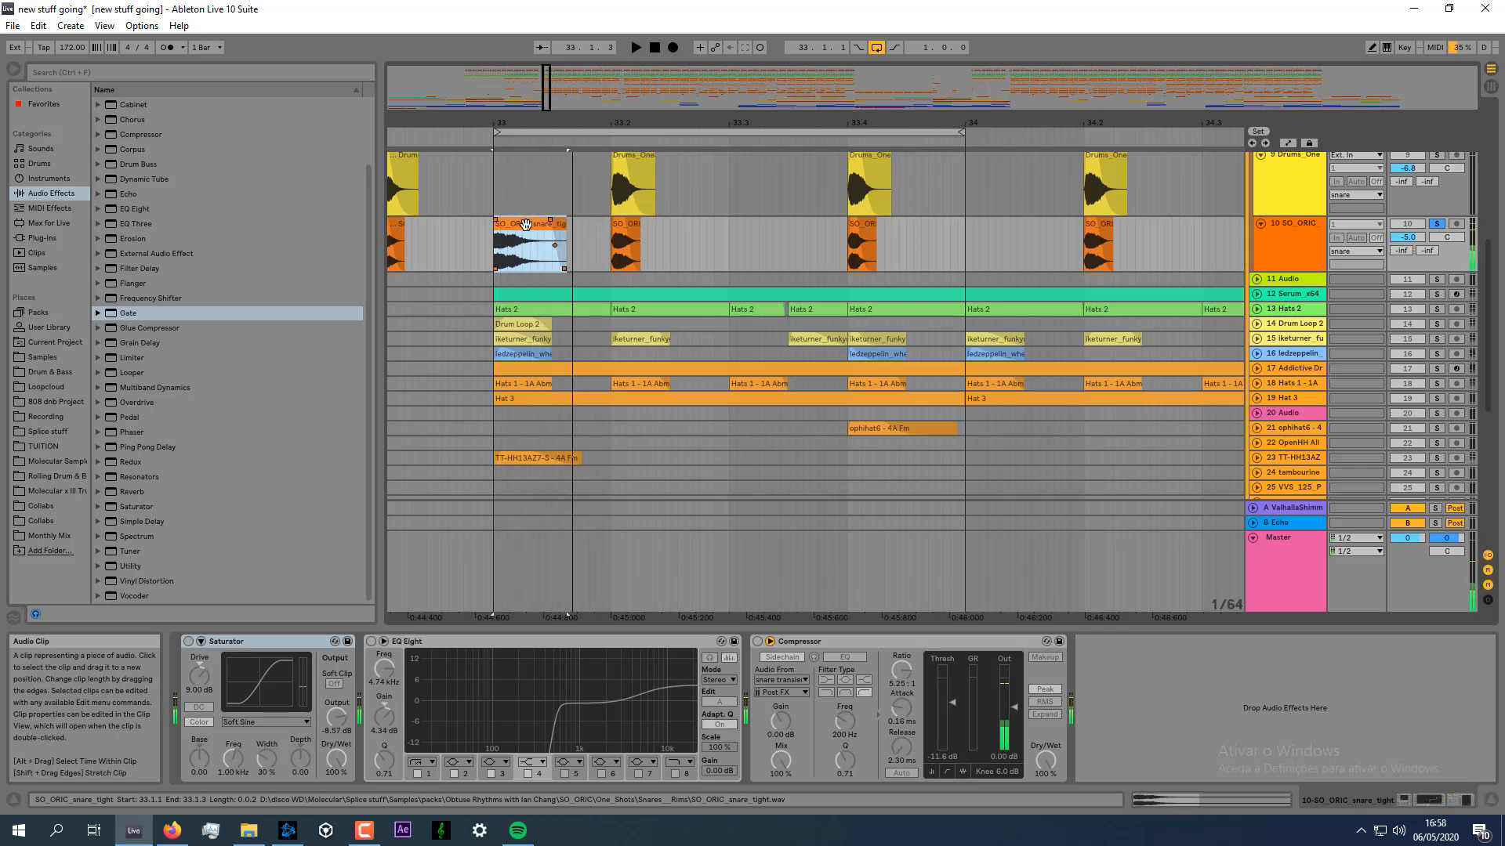
Delete the copied SO_ORIC clip at 33.1 and play the trimmed original clip at 33.2 instead.
key("Delete")
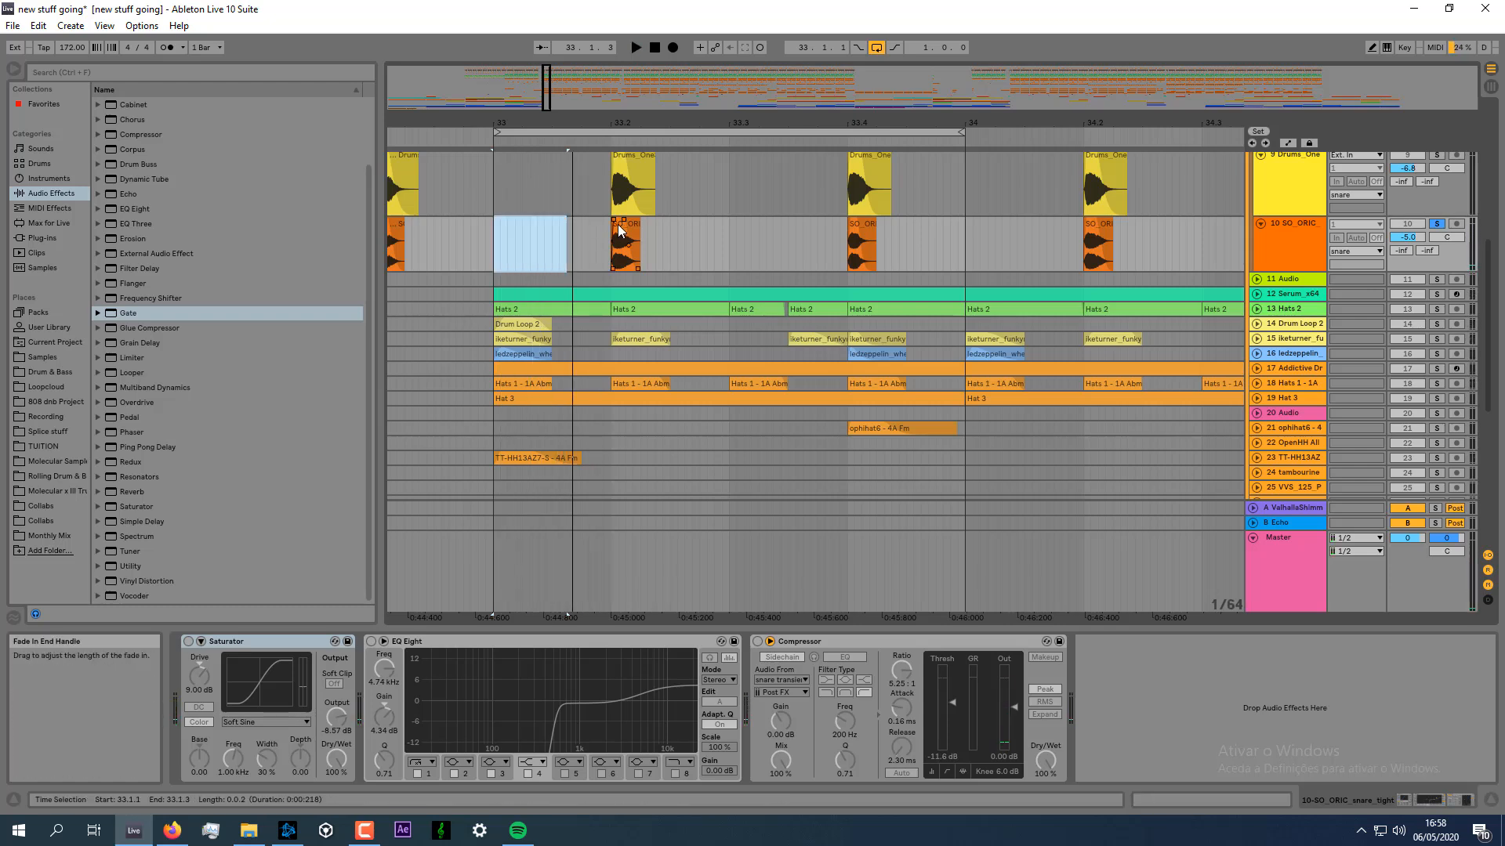
left_click(622, 235)
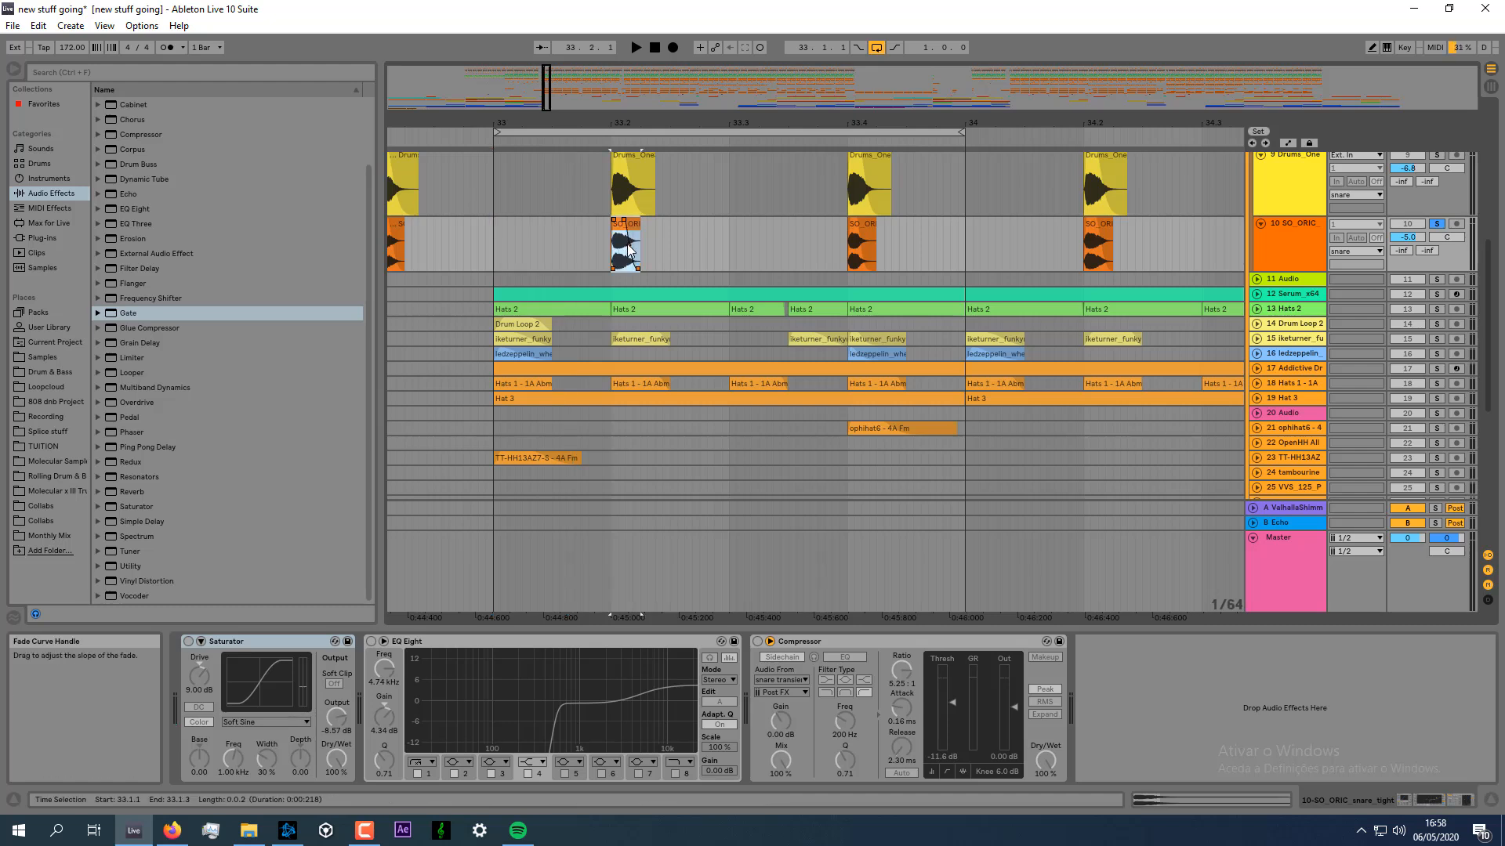
left_click(619, 229)
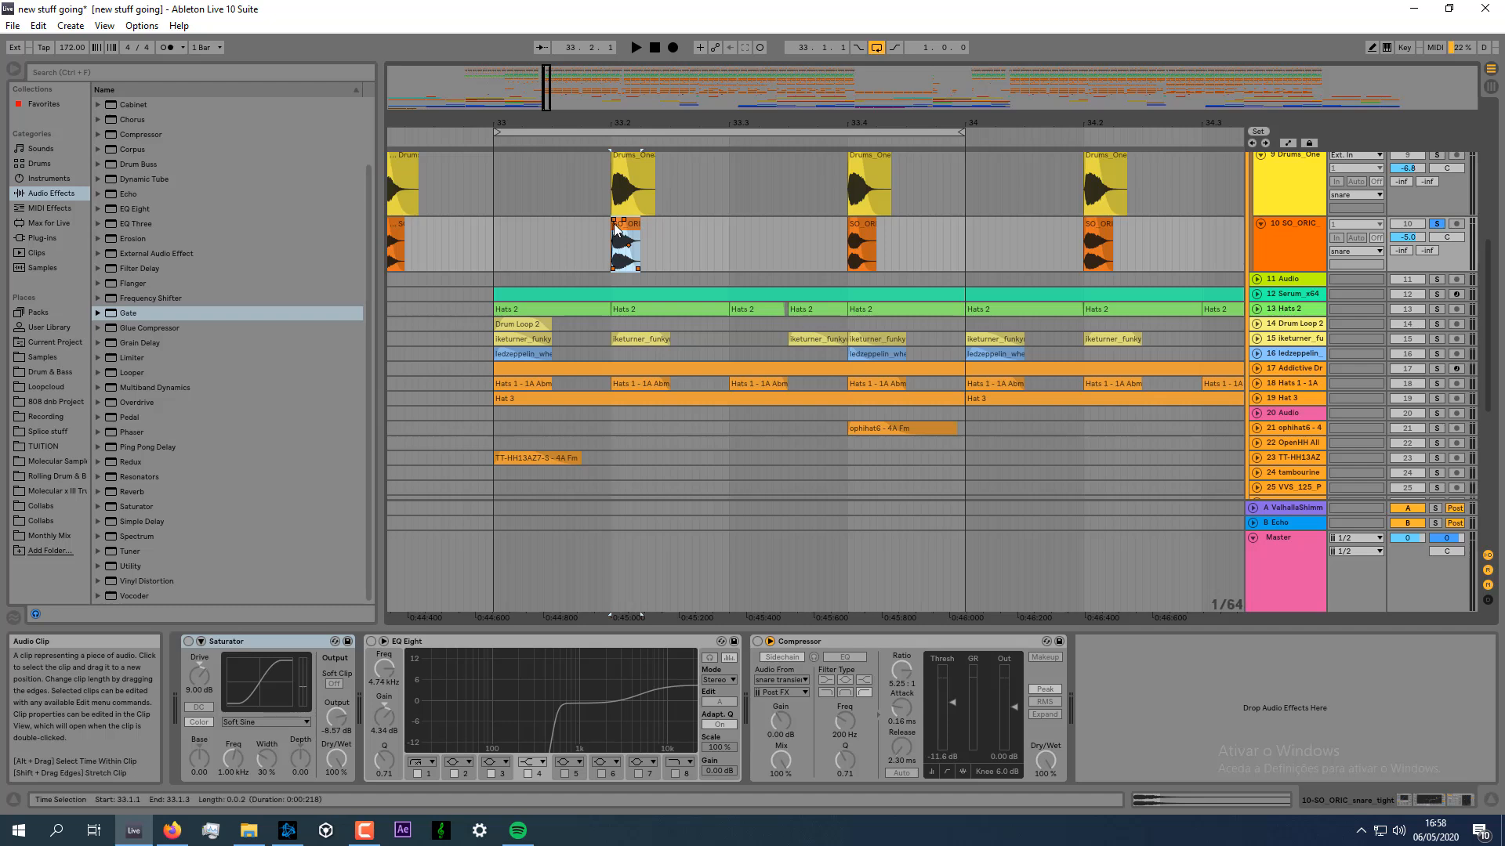
key("space")
key("space")
key("space")
key("space")
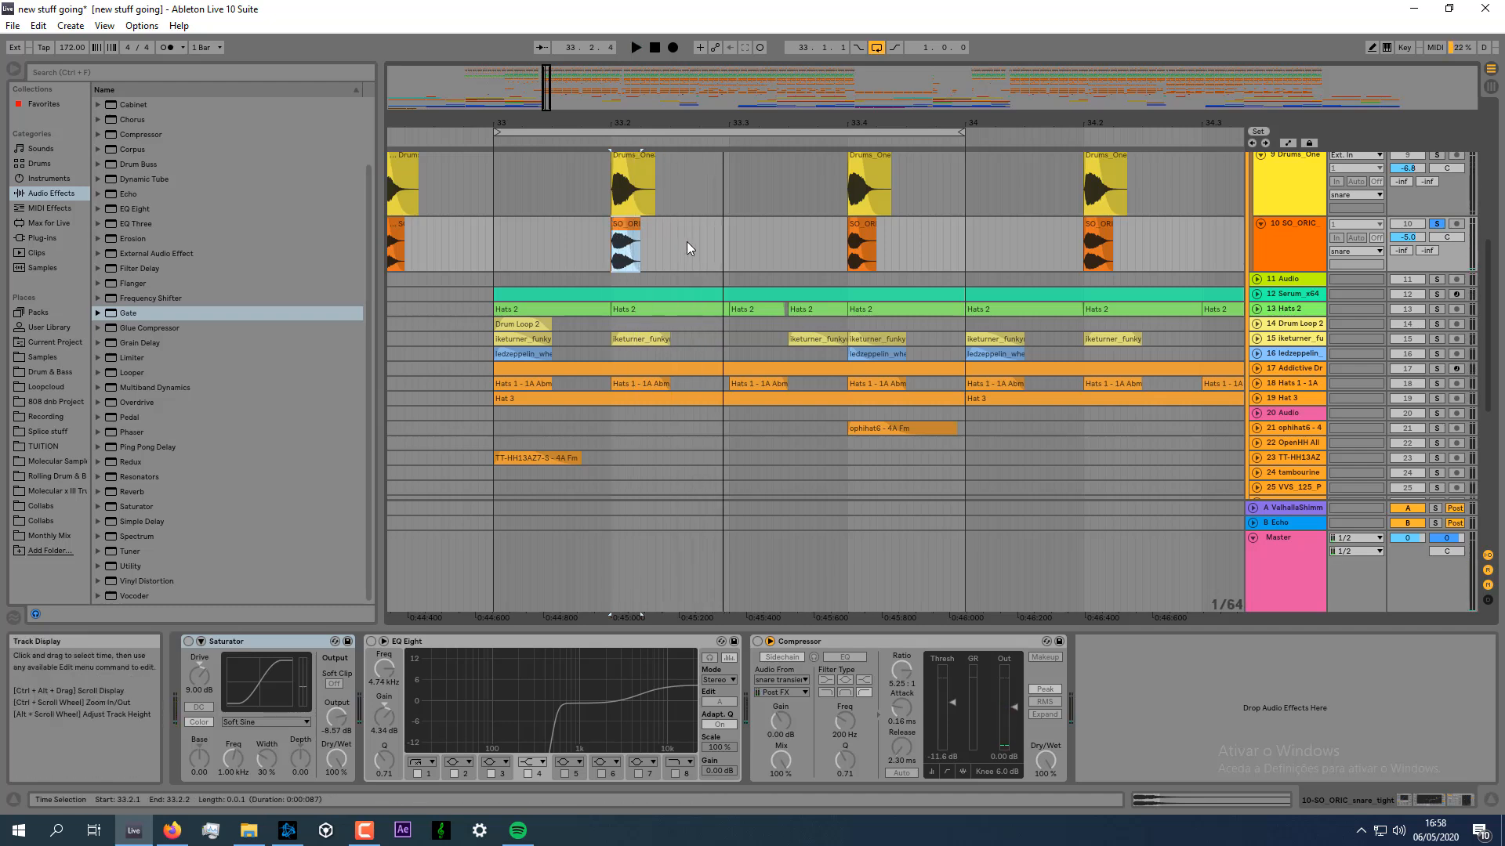
Play the dry SO_ORIC snare again and re-enable its Saturator and EQ Eight.
key("space")
key("space")
left_click(188, 641)
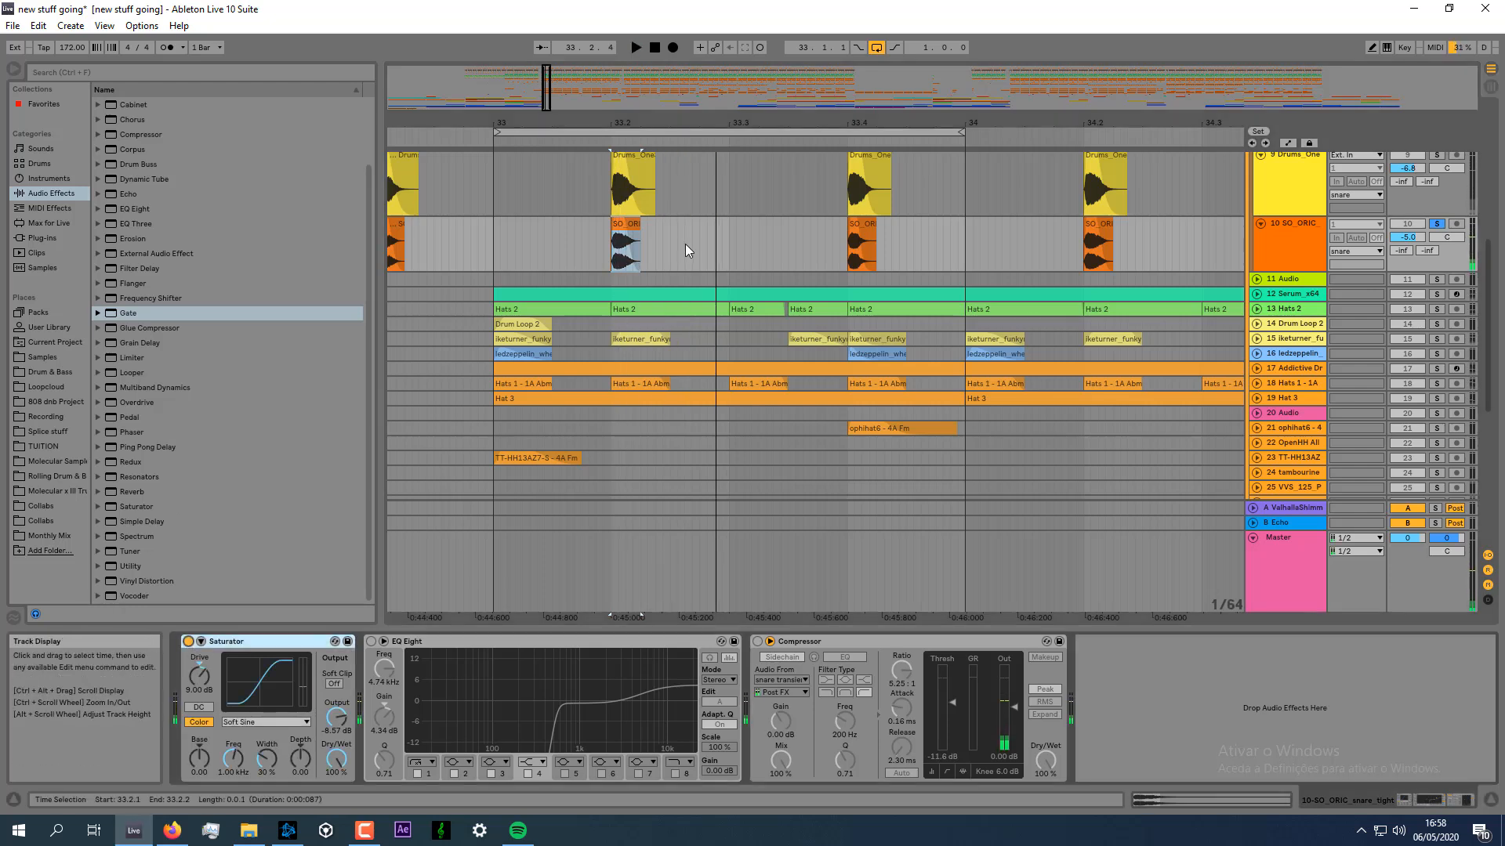
left_click(371, 642)
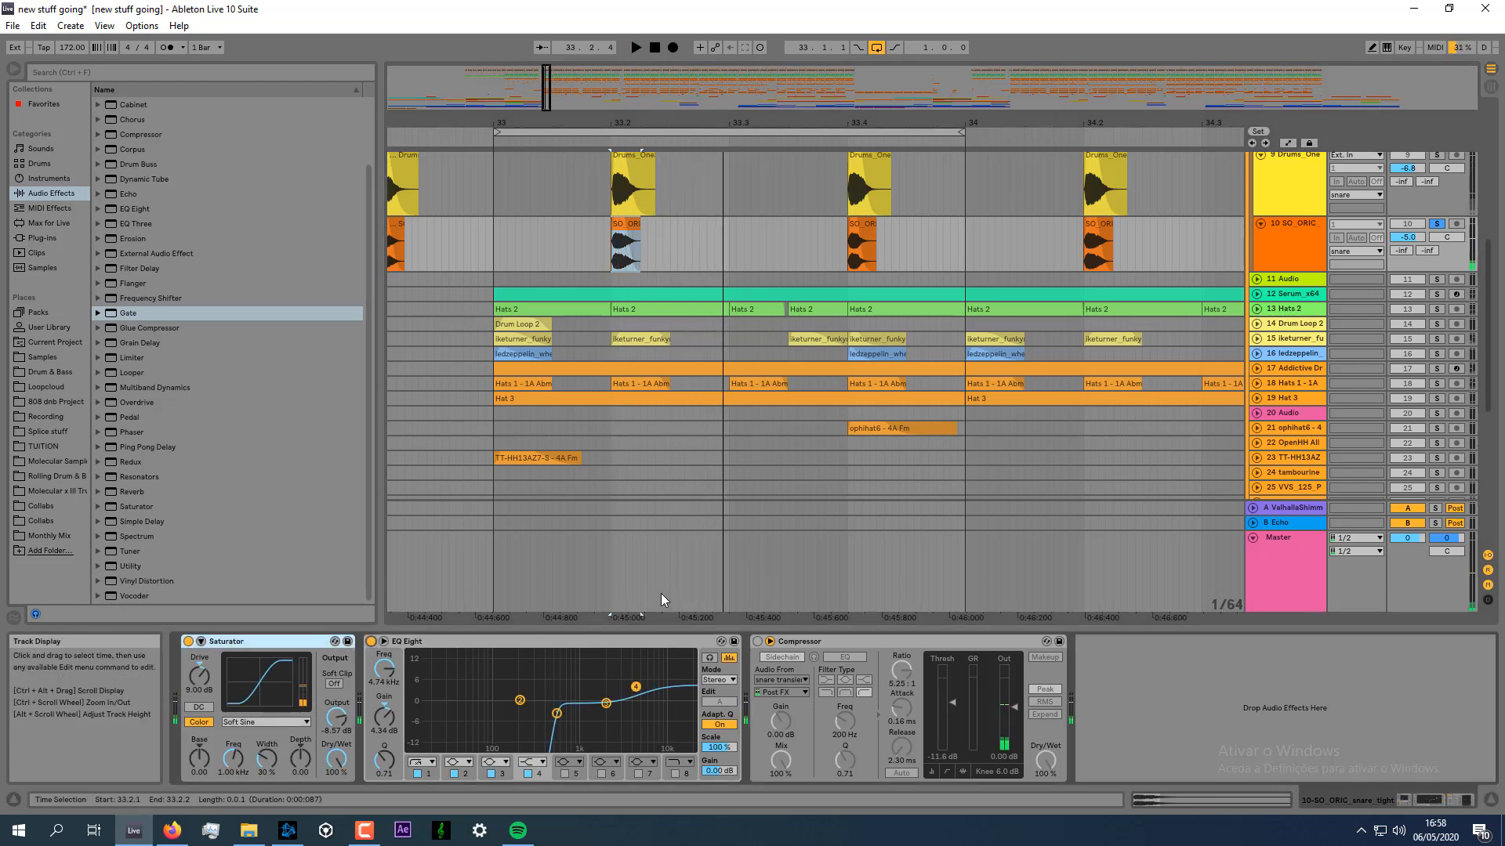
Compare the device chain of the Drums_OneShots track with that of the SO_ORIC track.
scroll(765, 268, "up", 3)
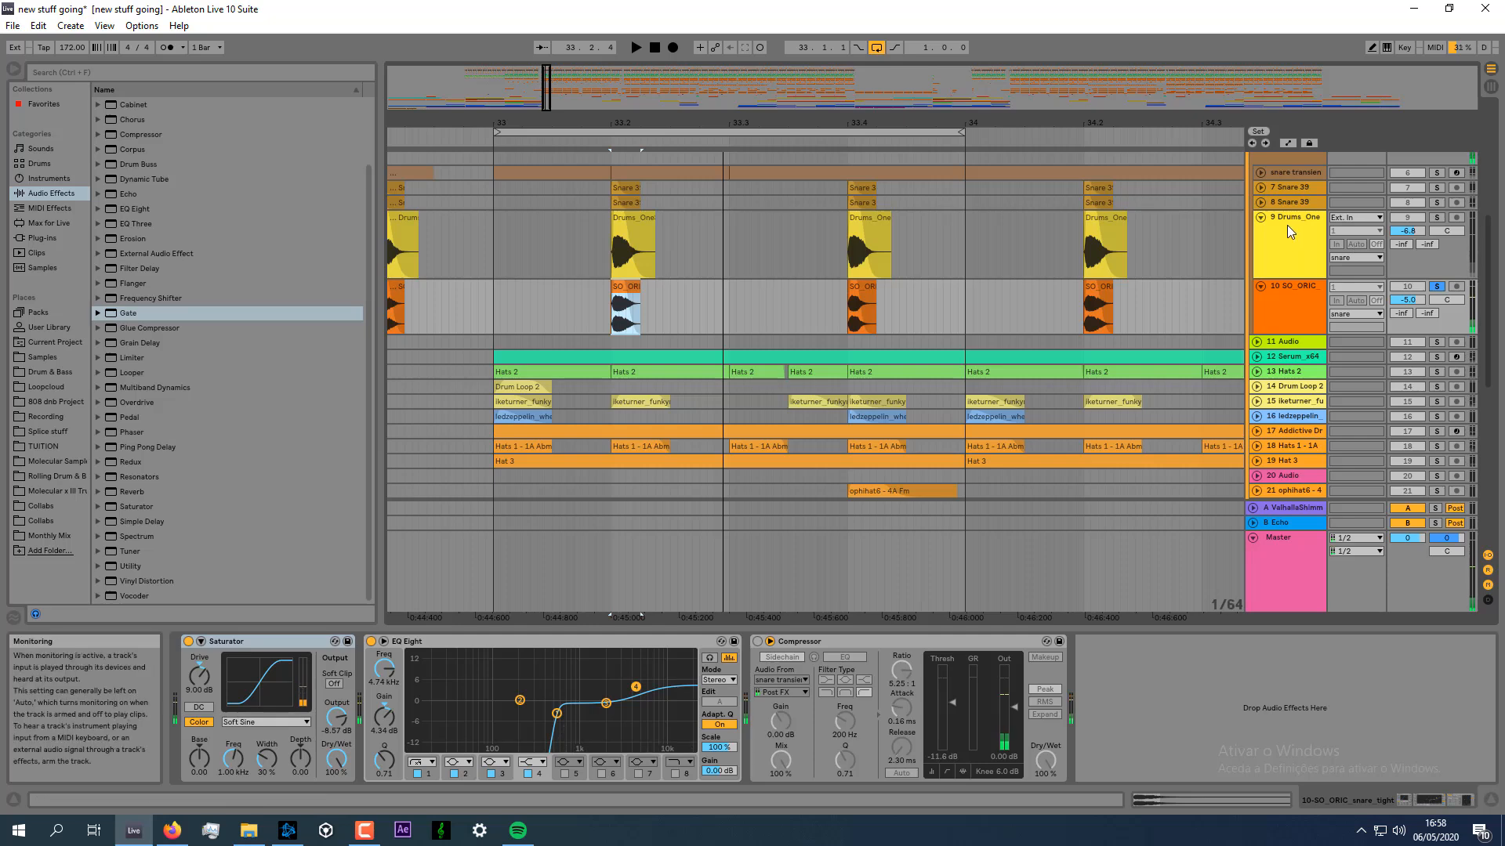
left_click(765, 271)
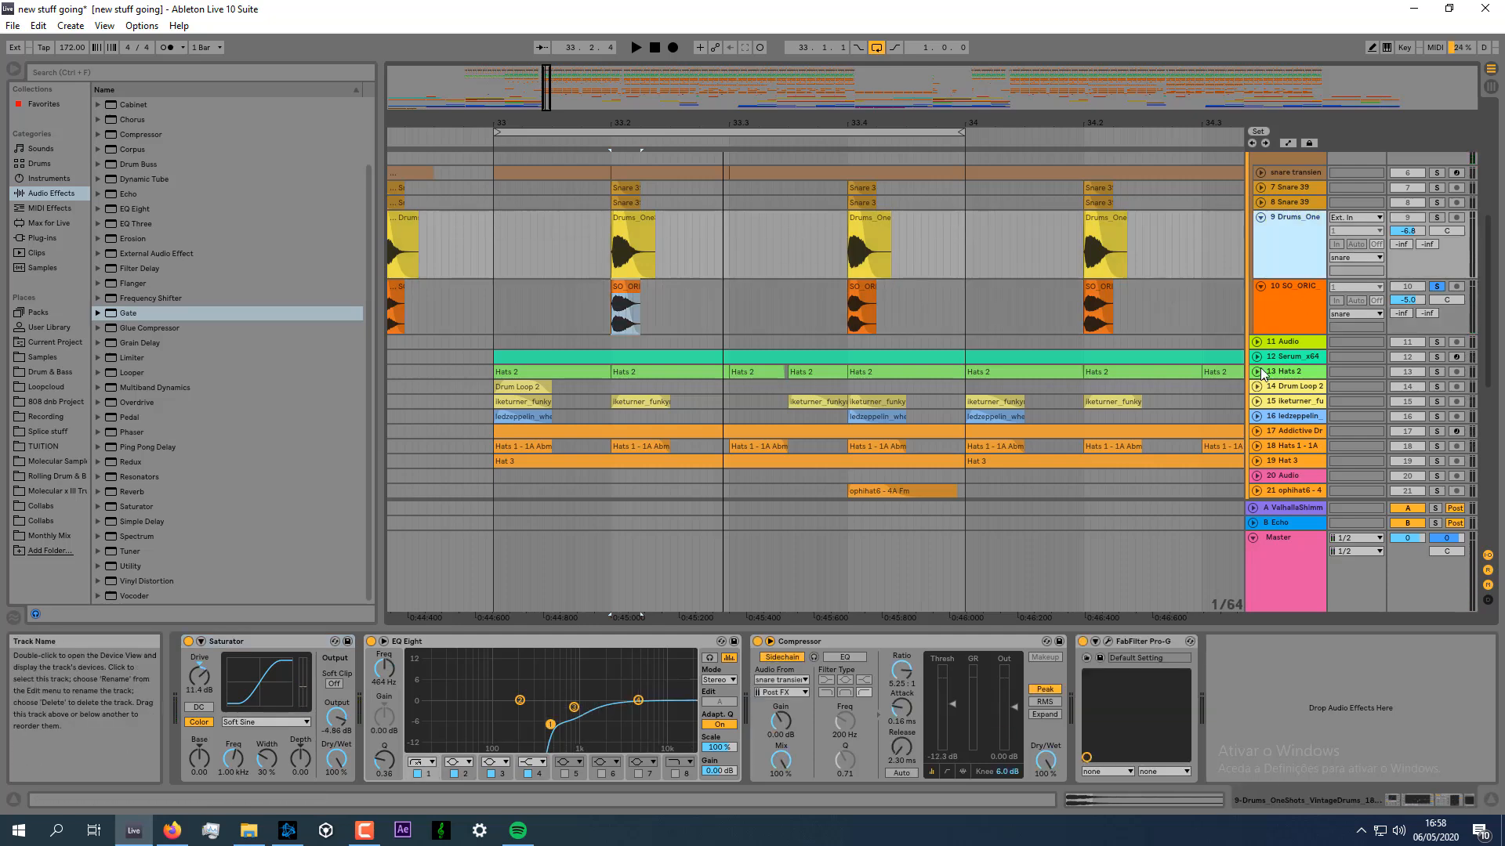
left_click(1285, 309)
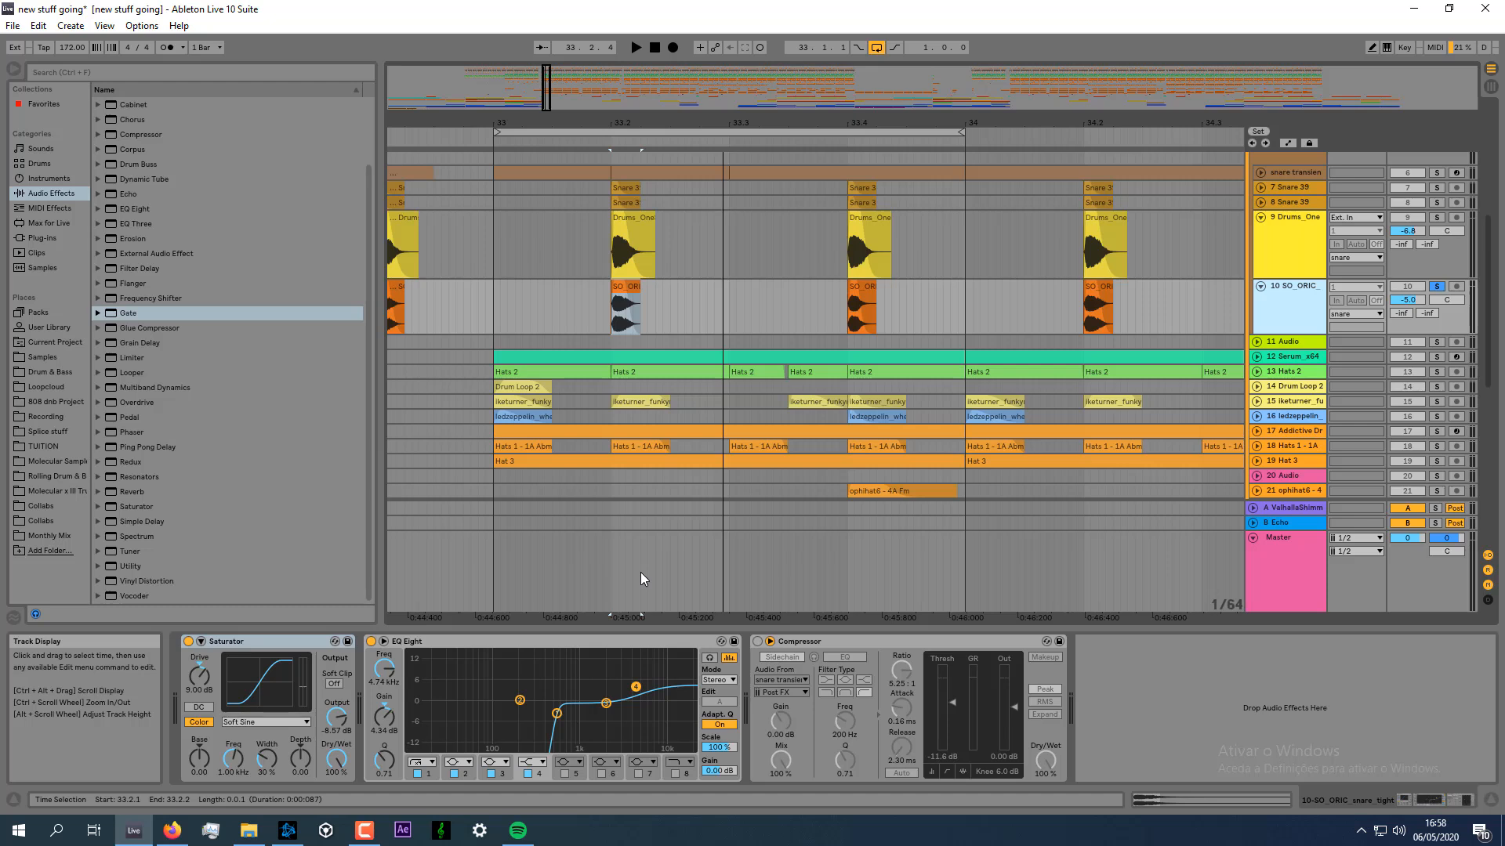
scroll(698, 266, "up", 2)
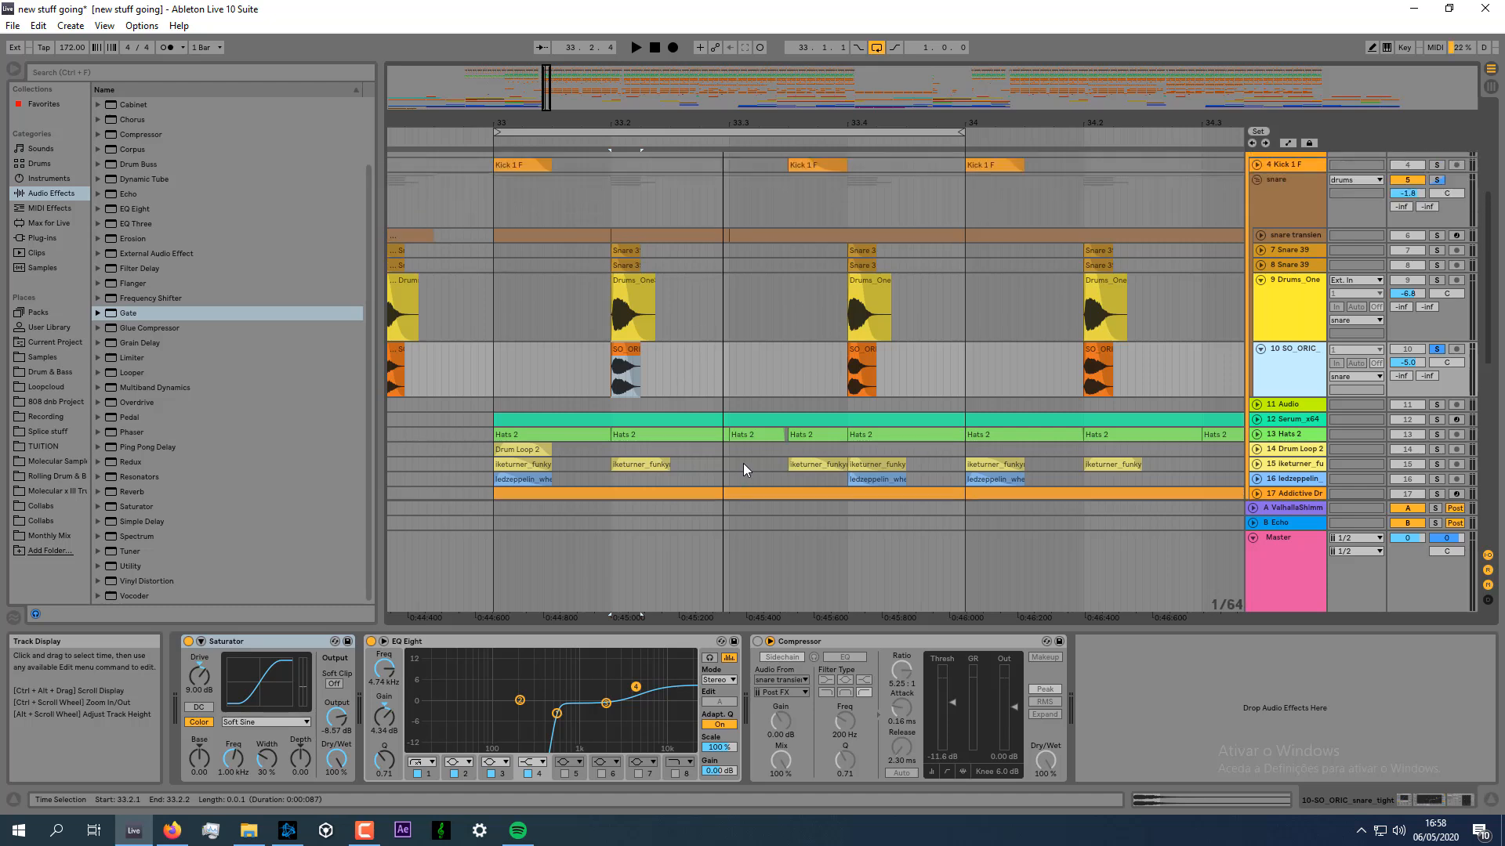
Re-enable the sidechained Compressor on the SO_ORIC track and play the fully processed layer.
left_click(757, 641)
key("space")
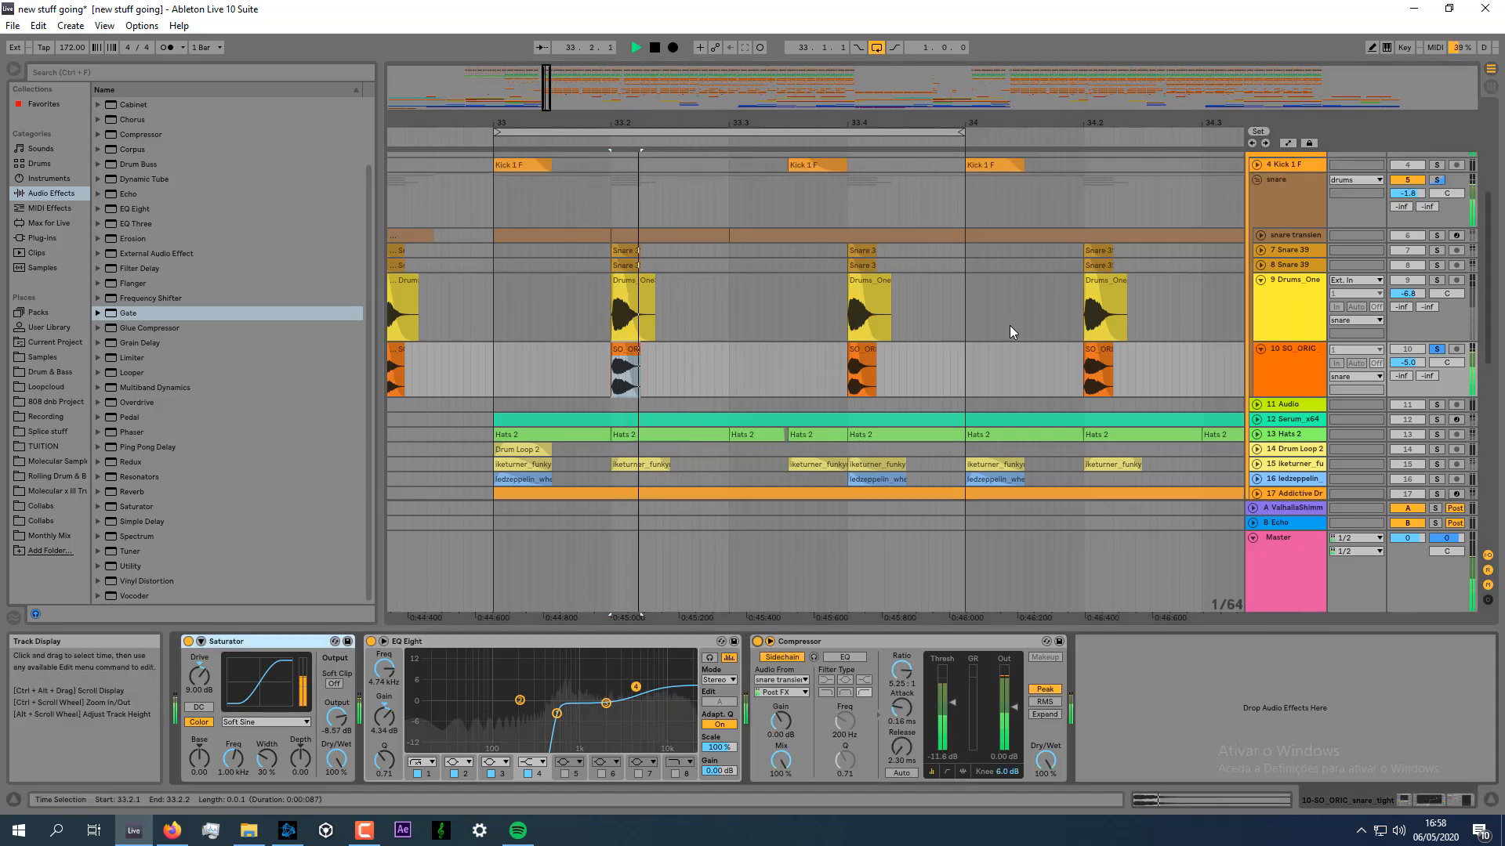
key("space")
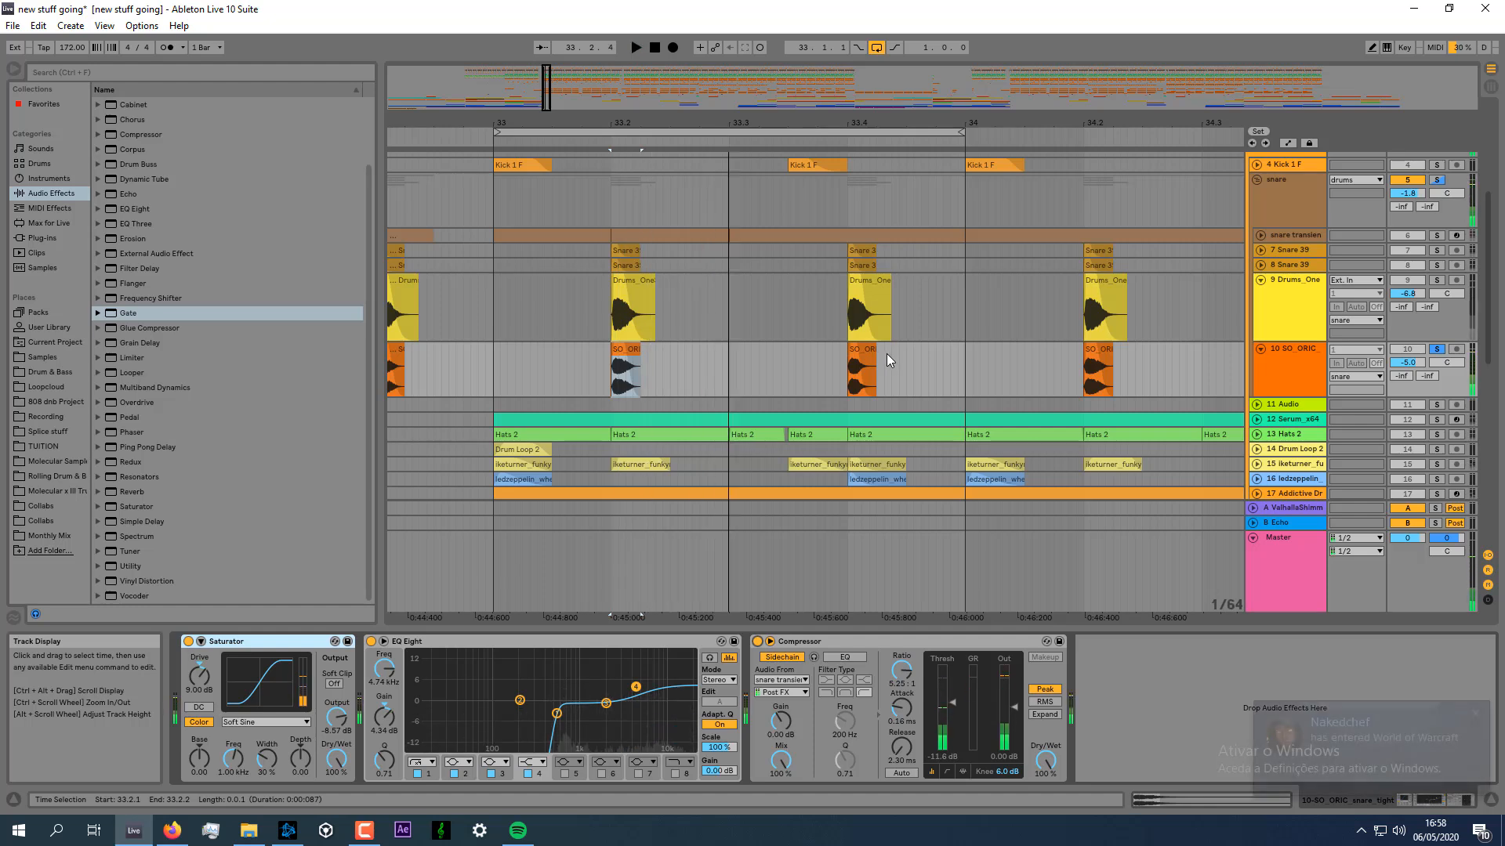
Solo the Drums_OneShots track instead of SO_ORIC, show its devices, and play the layer several times.
left_click(1437, 281)
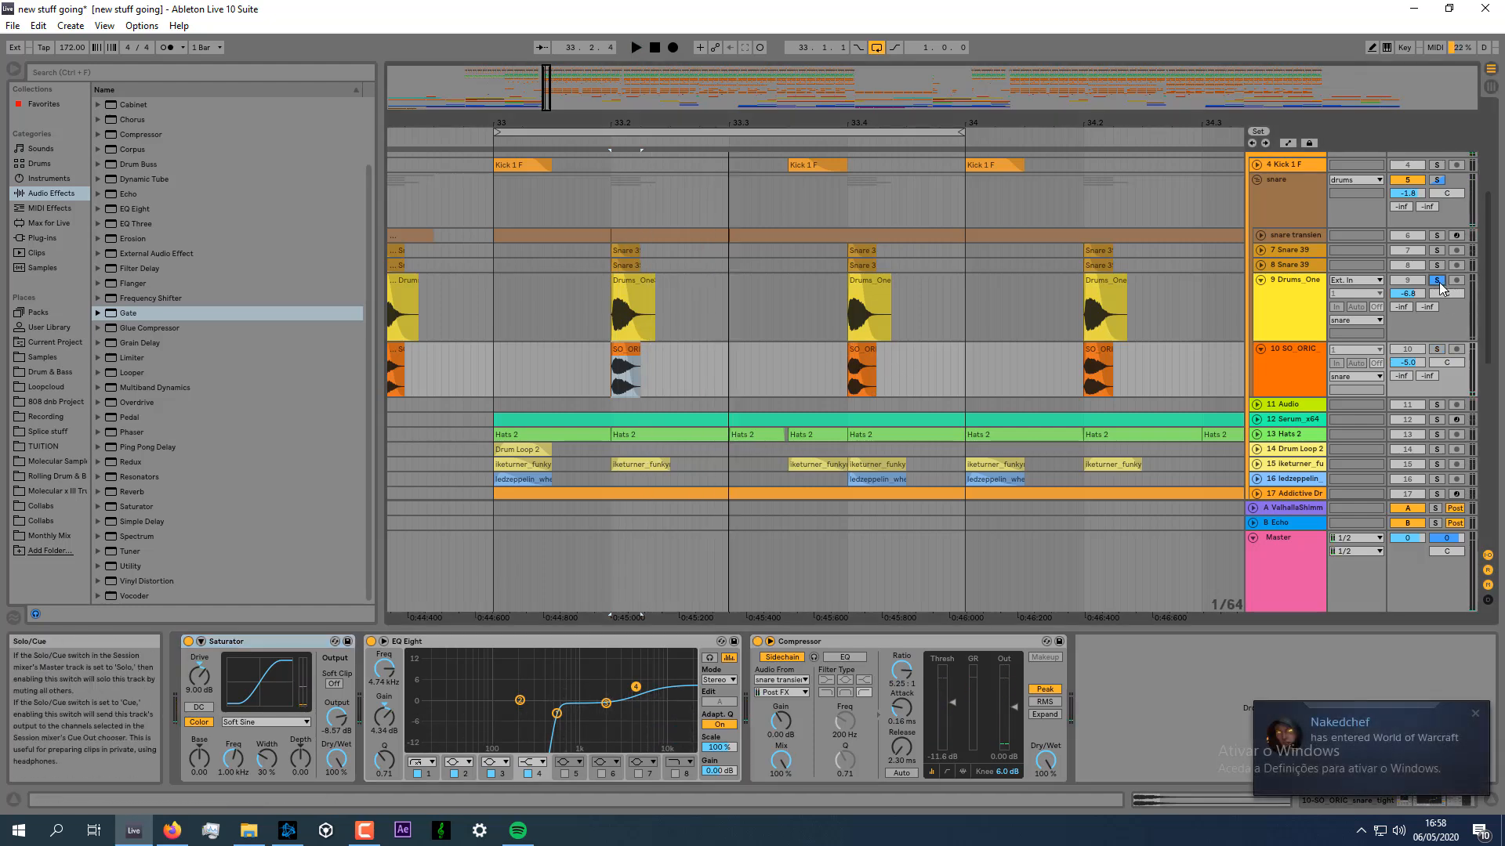
left_click(1266, 306)
key("space")
key("space")
key("space")
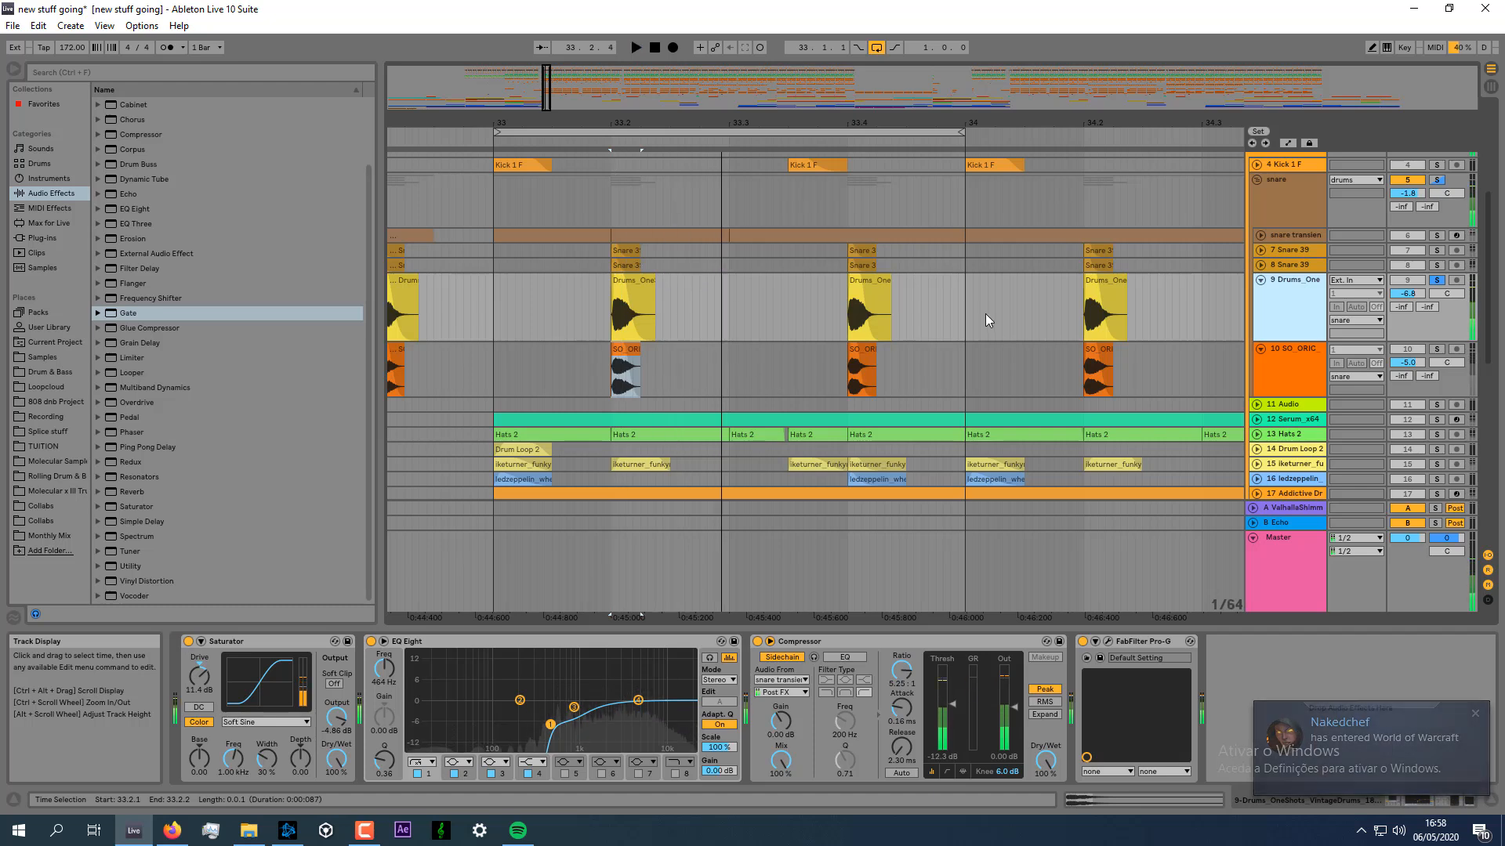
key("space")
key("space")
key("space")
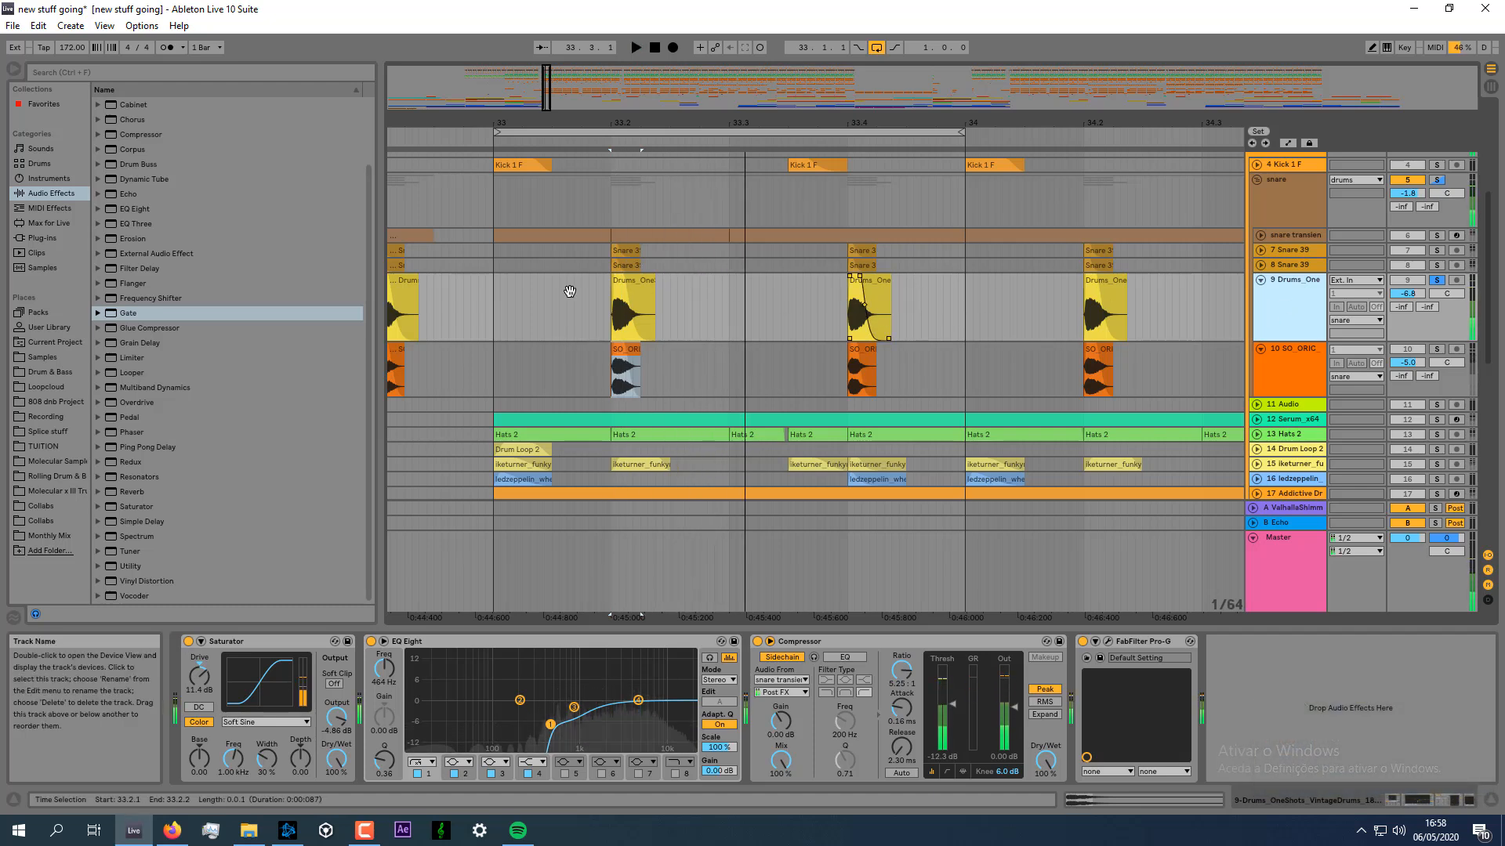
Solo the whole snare group, select the loop range from bar 33 to 34, and play all layers together.
scroll(1332, 320, "up", 2)
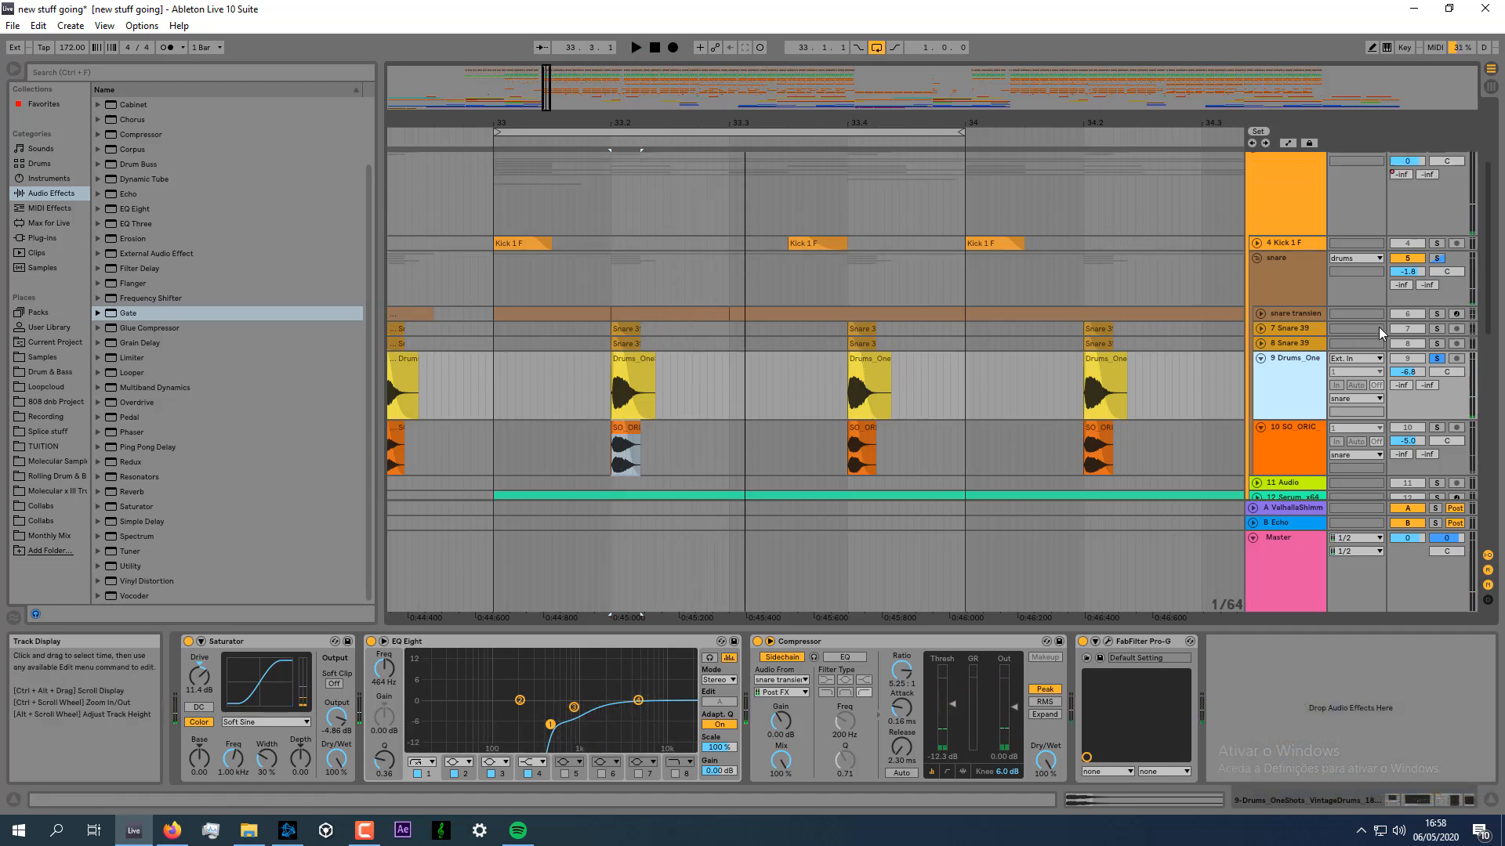
left_click(1436, 258)
left_click_drag(834, 123, 834, 124)
left_click(834, 132)
key("space")
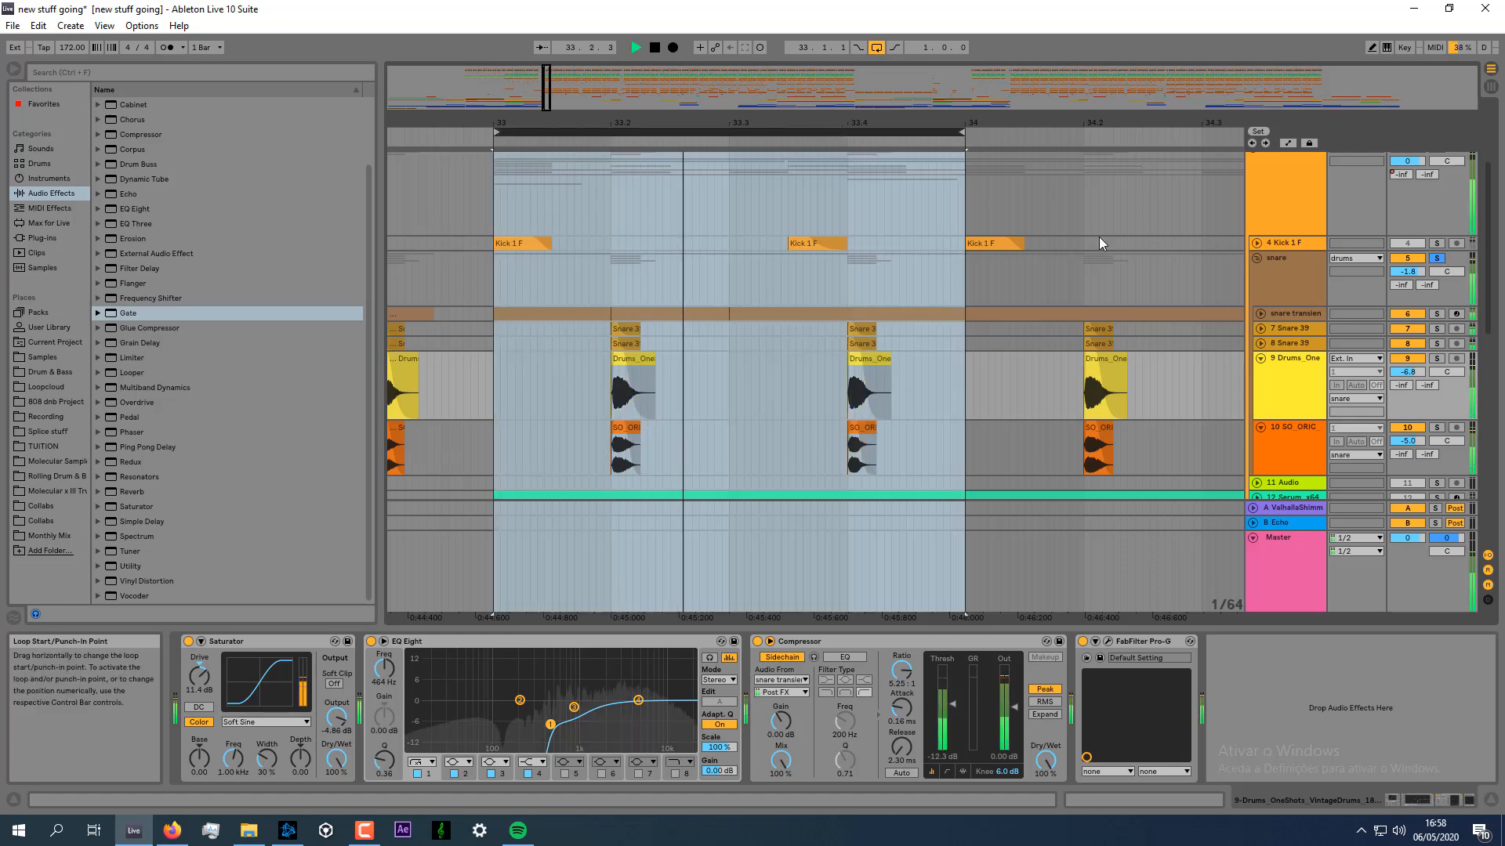
Show the snare group's device chain, enable its Audio Effect Rack, and fold every device after the EQ Eight.
left_click(1272, 269)
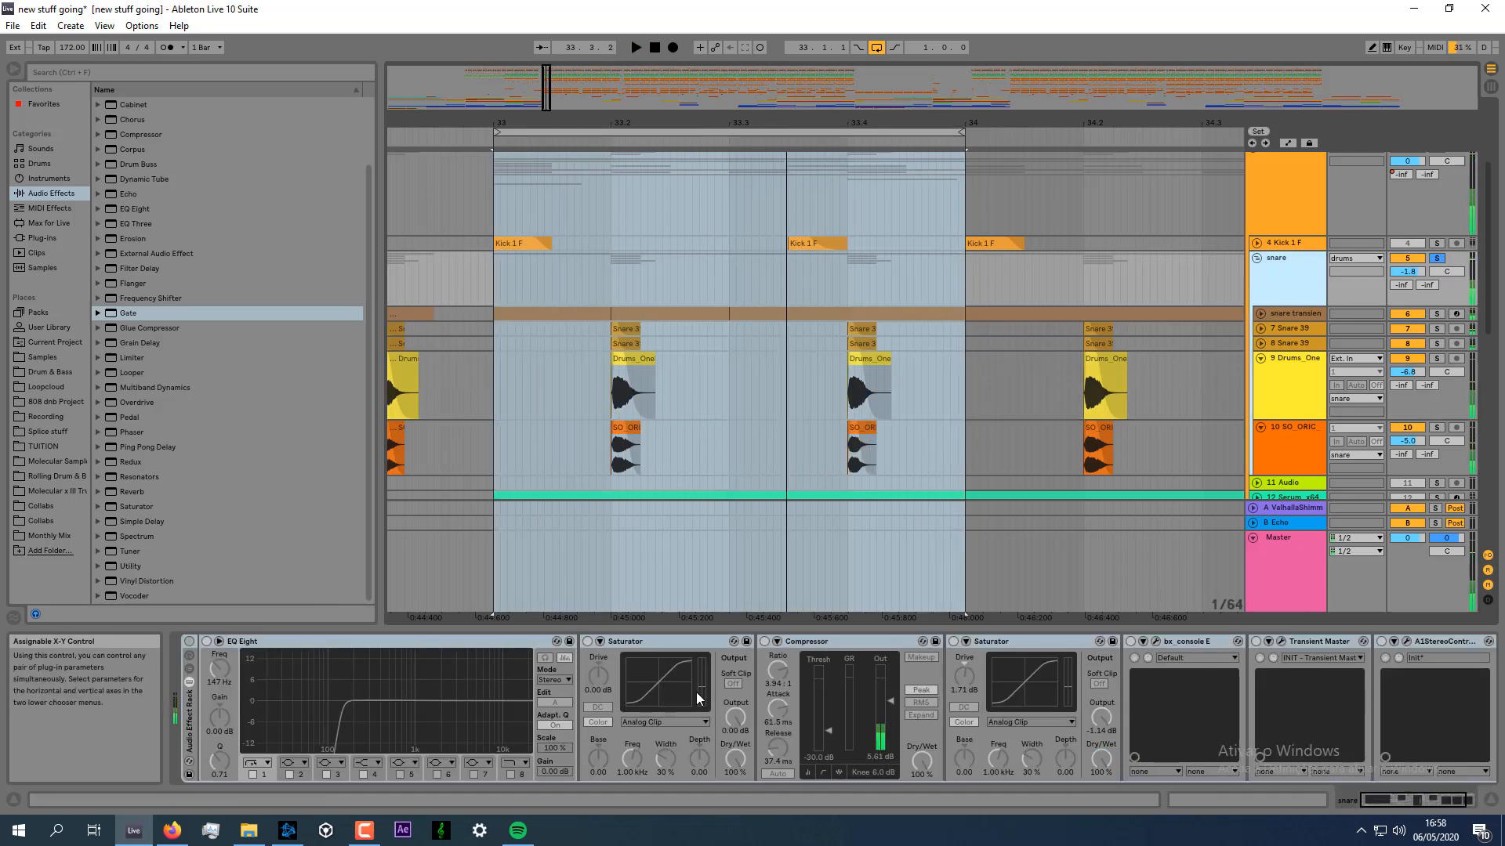
left_click(190, 642)
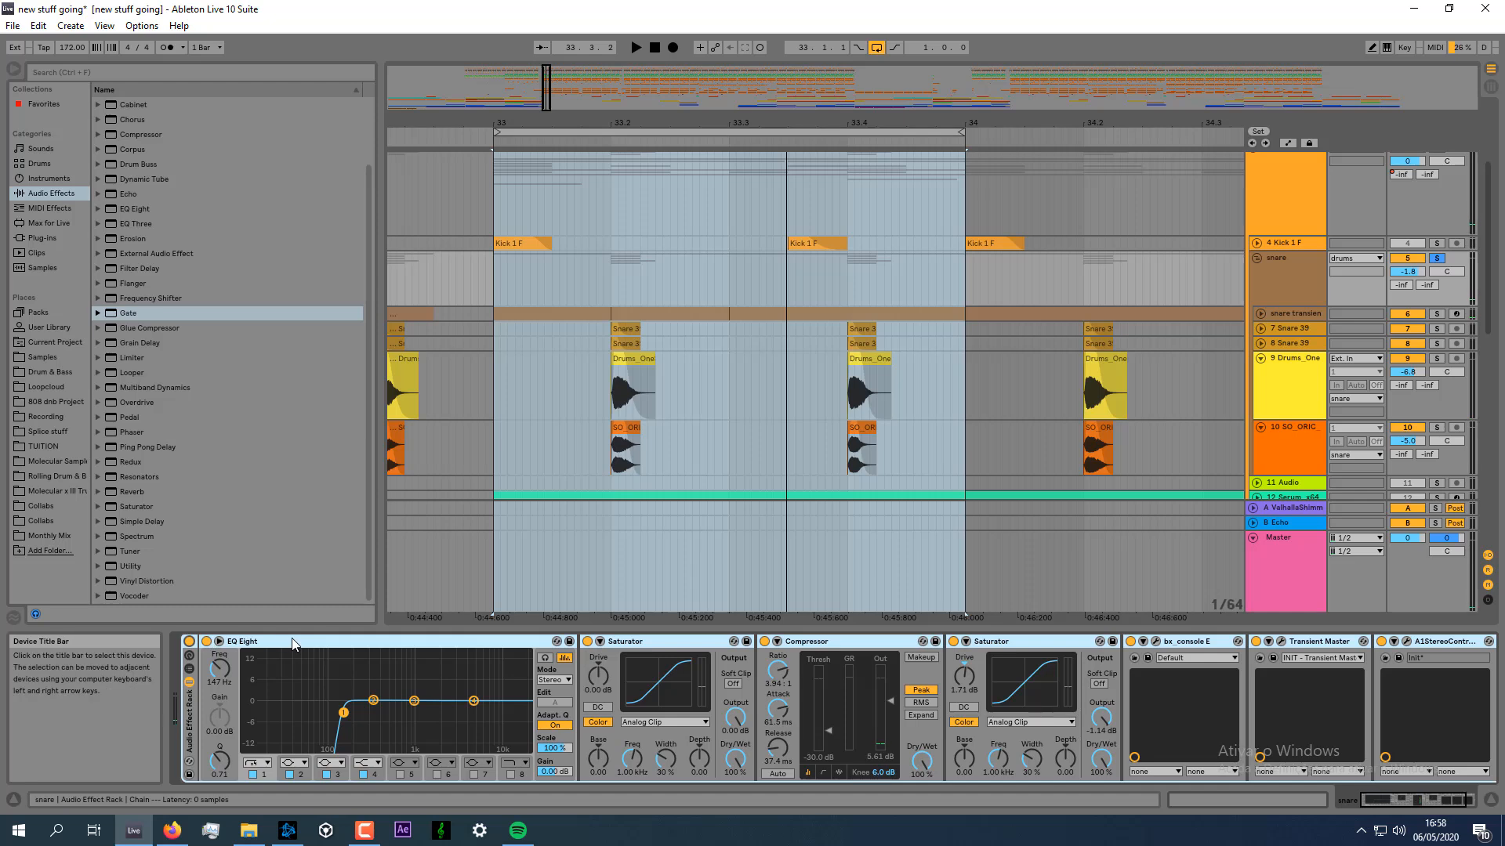
double_click(660, 641)
double_click(687, 639)
double_click(717, 639)
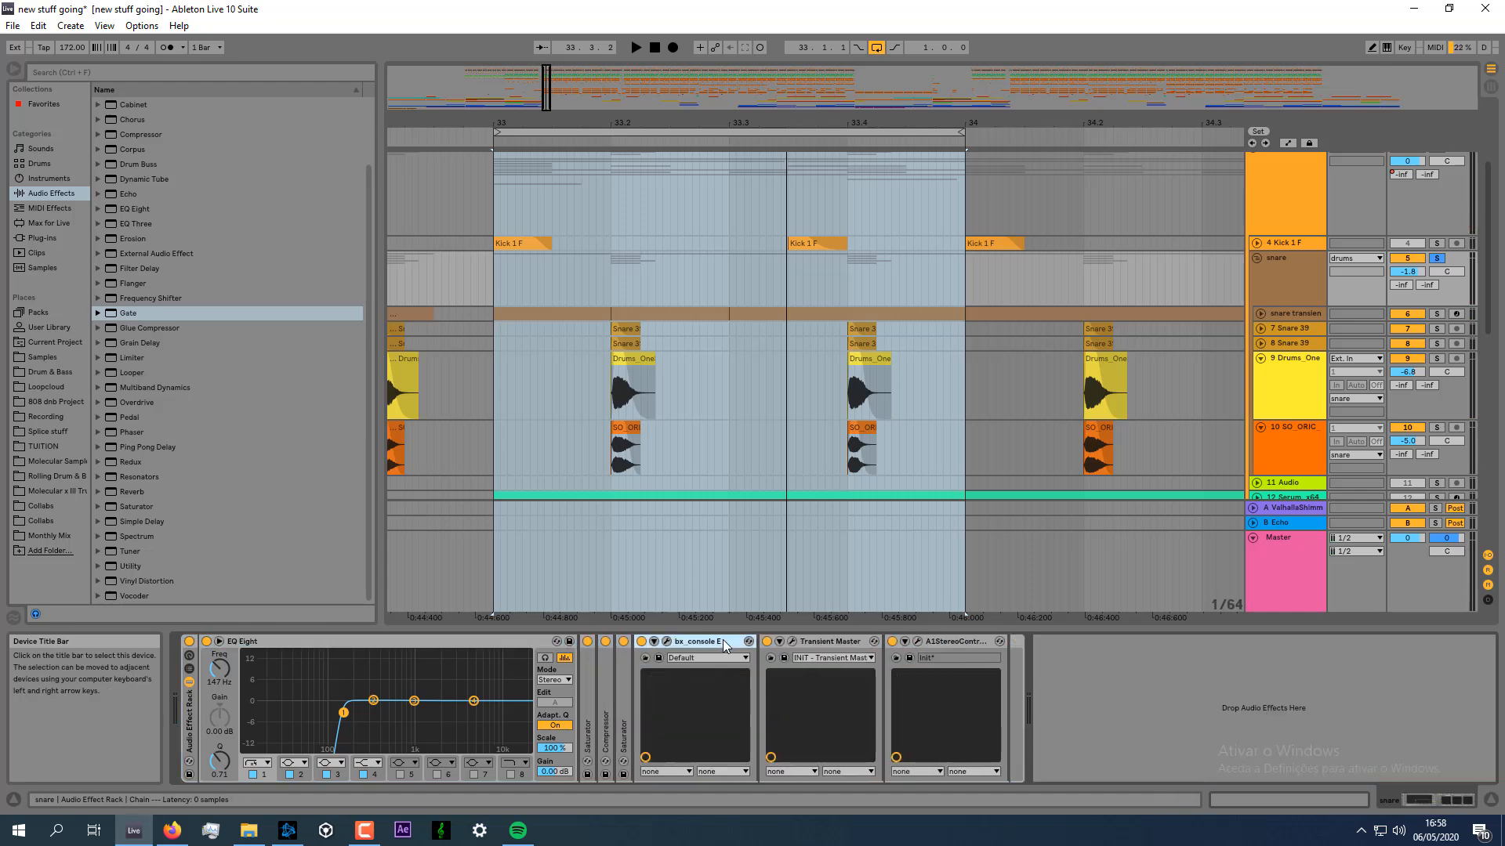
double_click(722, 639)
double_click(737, 639)
double_click(736, 639)
left_click(282, 643)
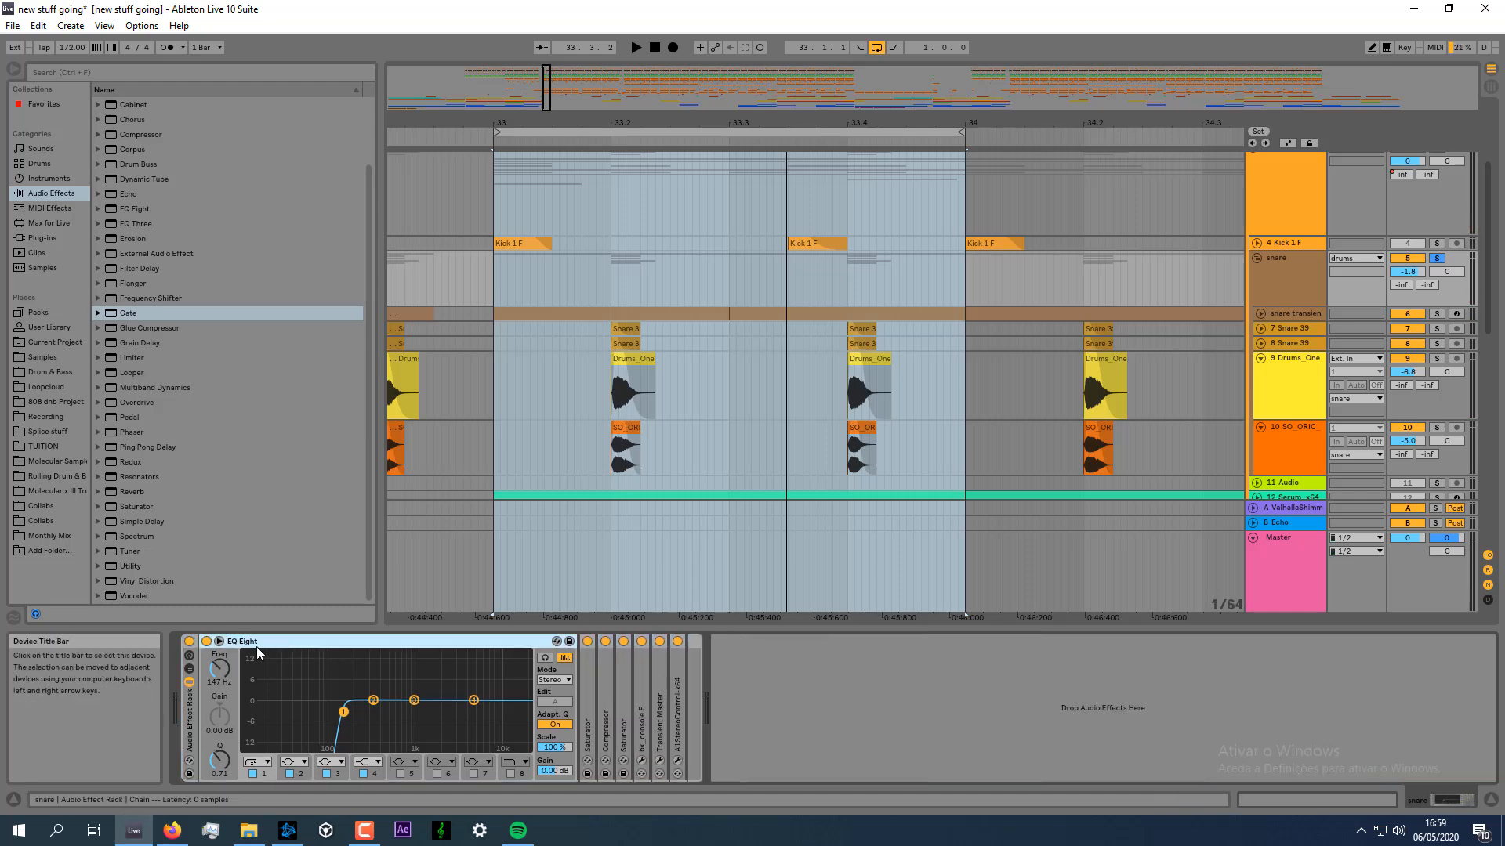
Bypass every device after the EQ Eight in the snare group's rack and unfold them all again.
left_click(587, 641)
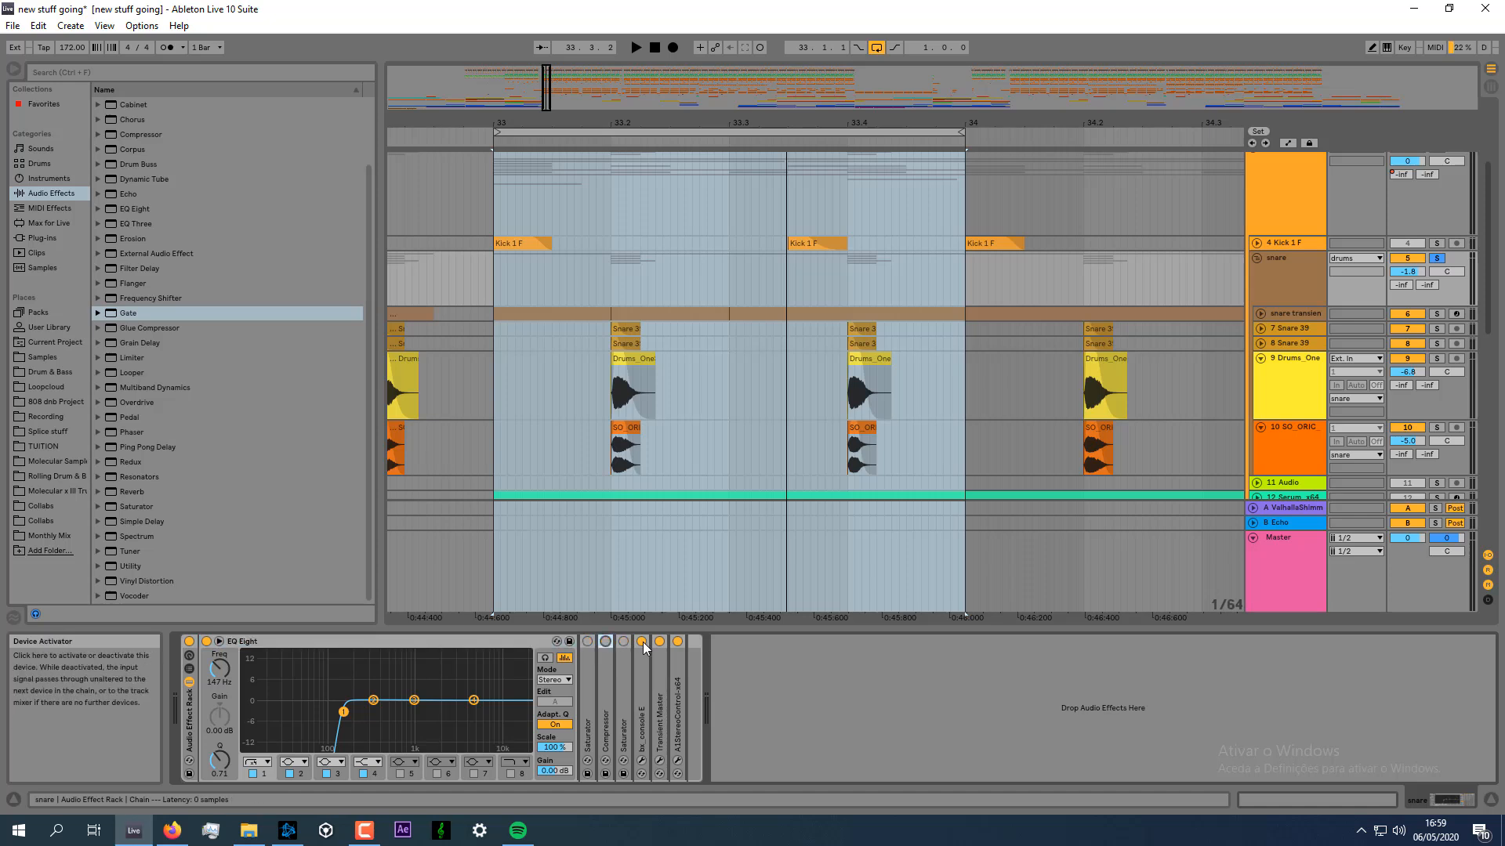
double_click(676, 677)
double_click(659, 679)
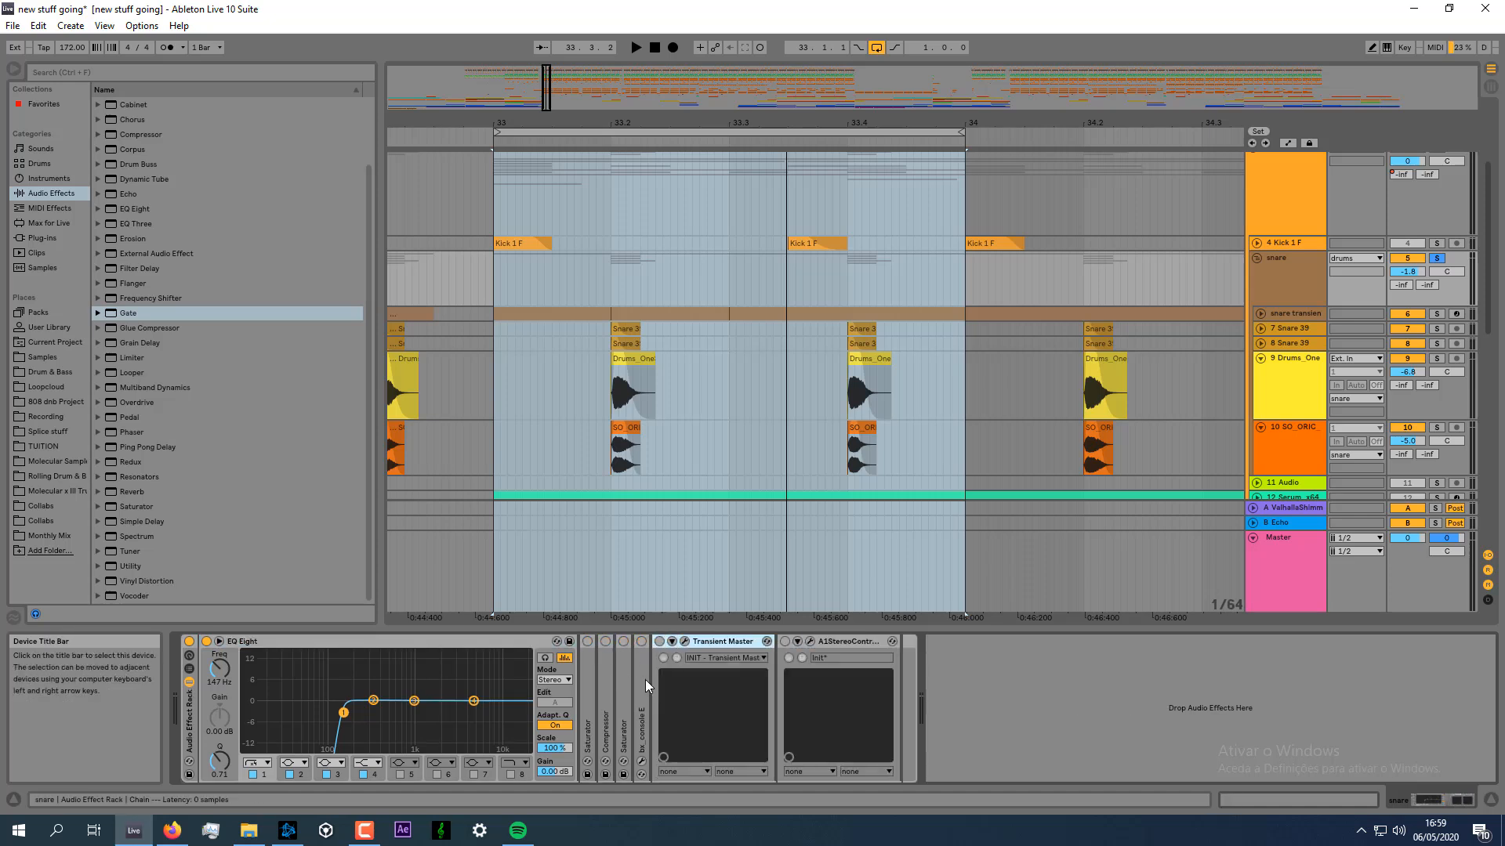
double_click(641, 679)
double_click(623, 679)
double_click(608, 680)
double_click(589, 680)
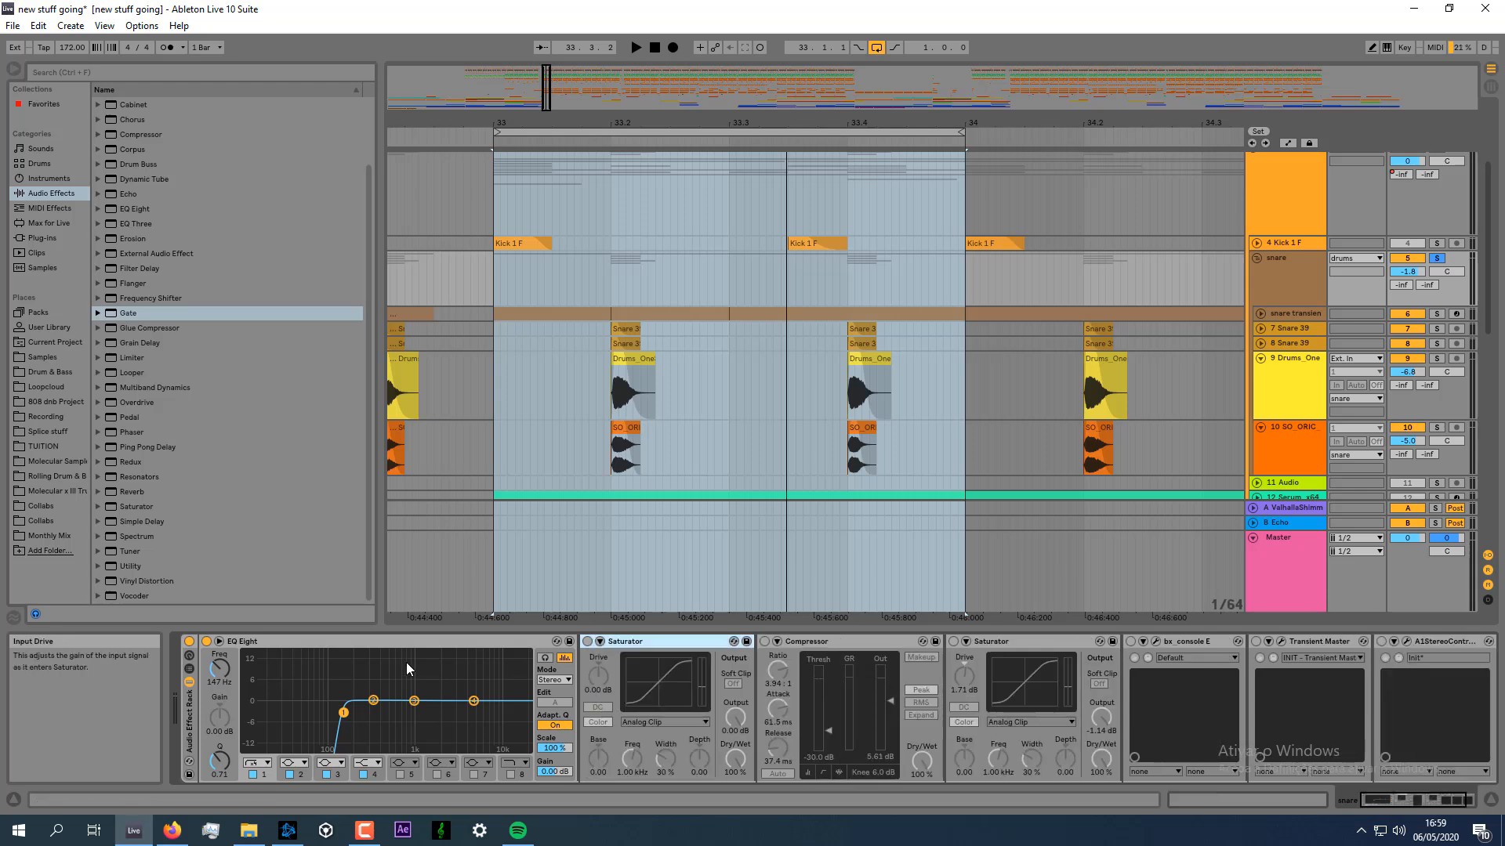
Play the snare group to compare the EQ Eight off and on, leave it enabled, and enable the first Saturator.
key("space")
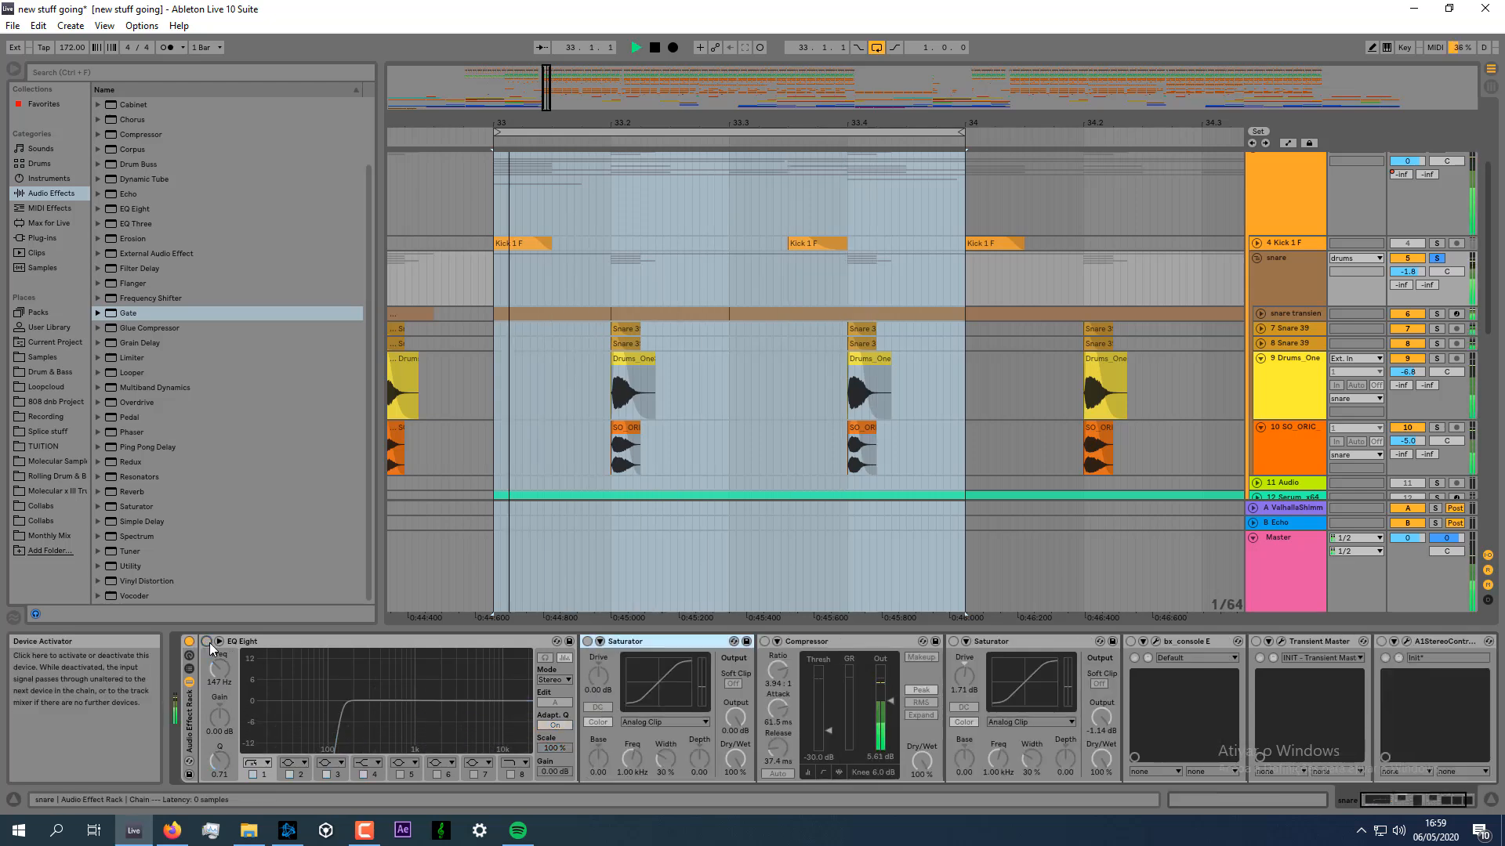
key("space")
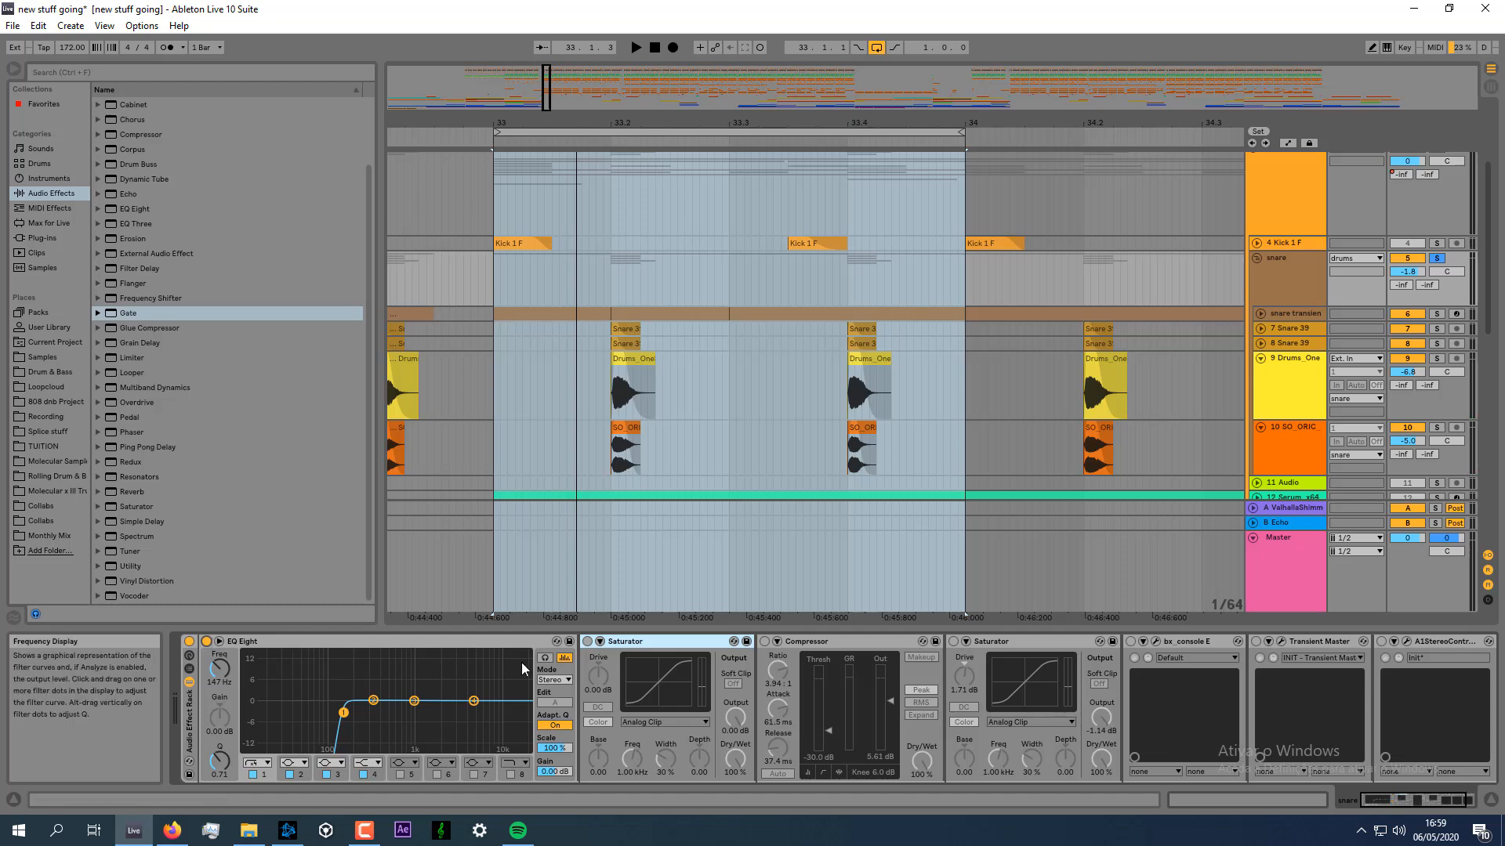
left_click(588, 642)
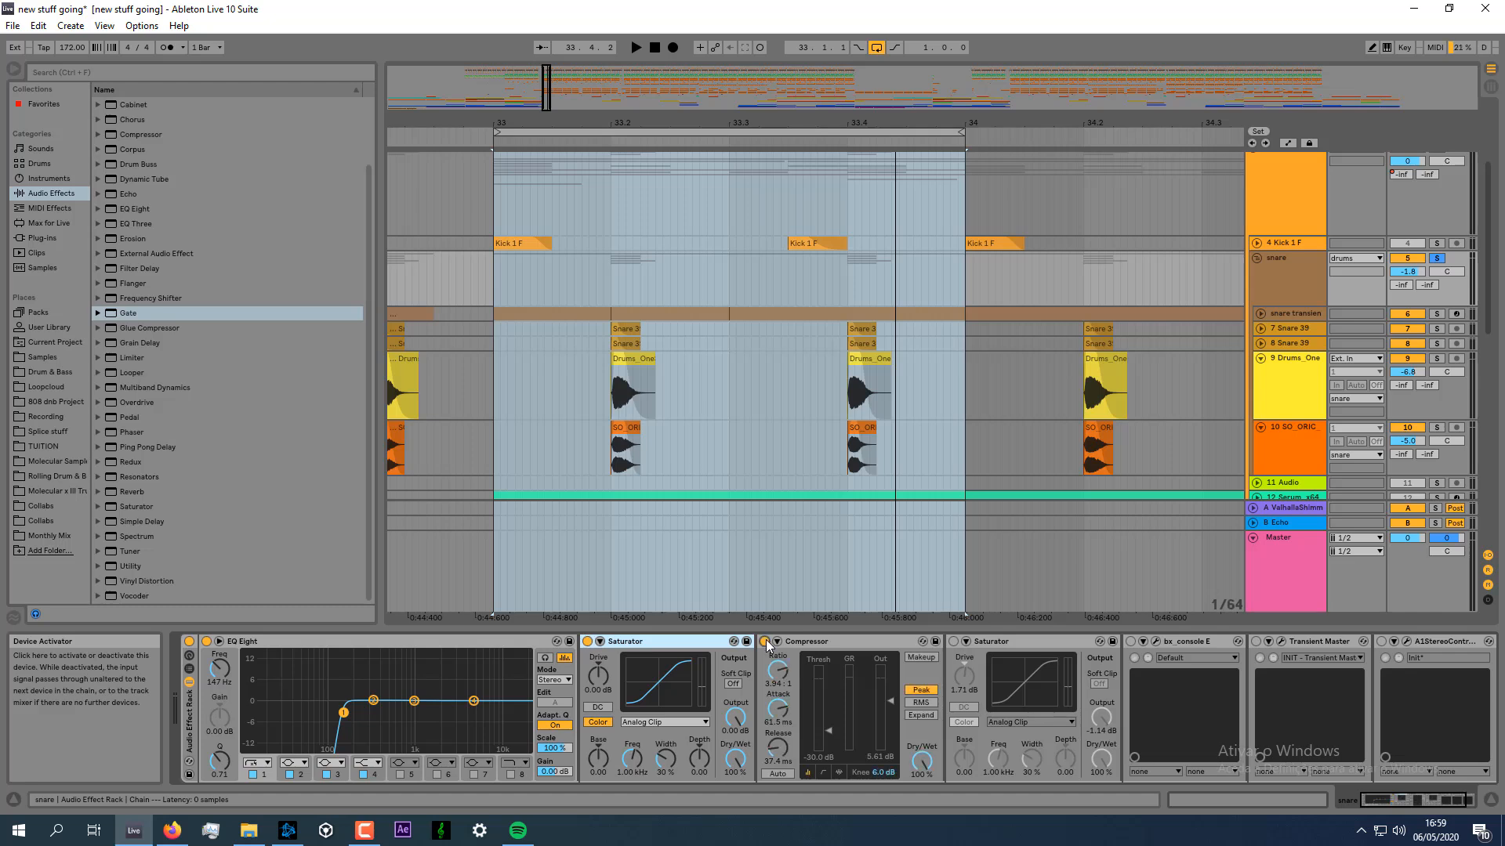
Compare the snare group with its Compressor off and on during playback, leaving the Compressor enabled.
key("space")
left_click(765, 642)
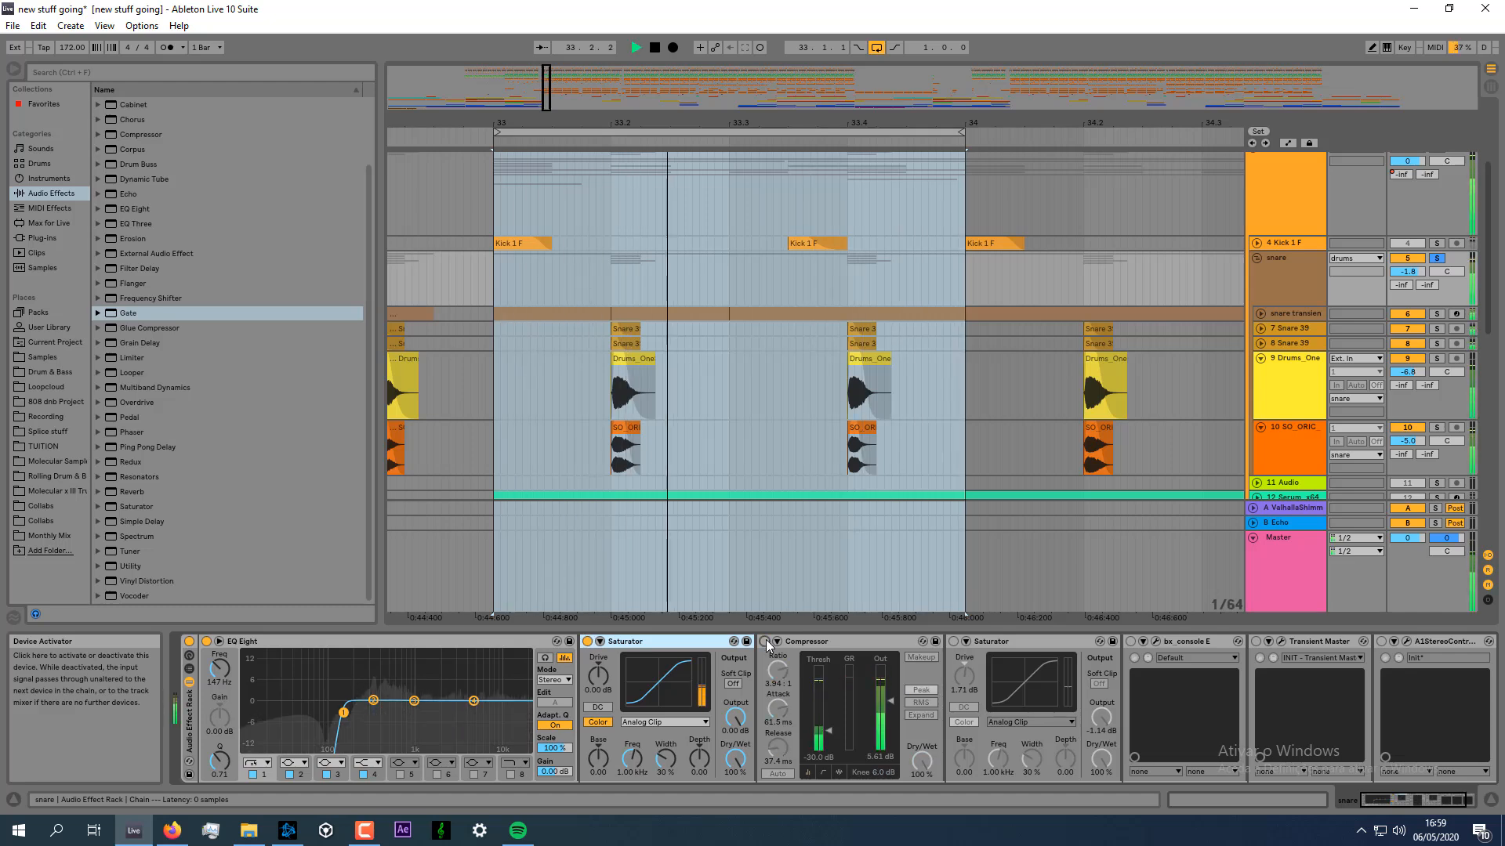
left_click(764, 642)
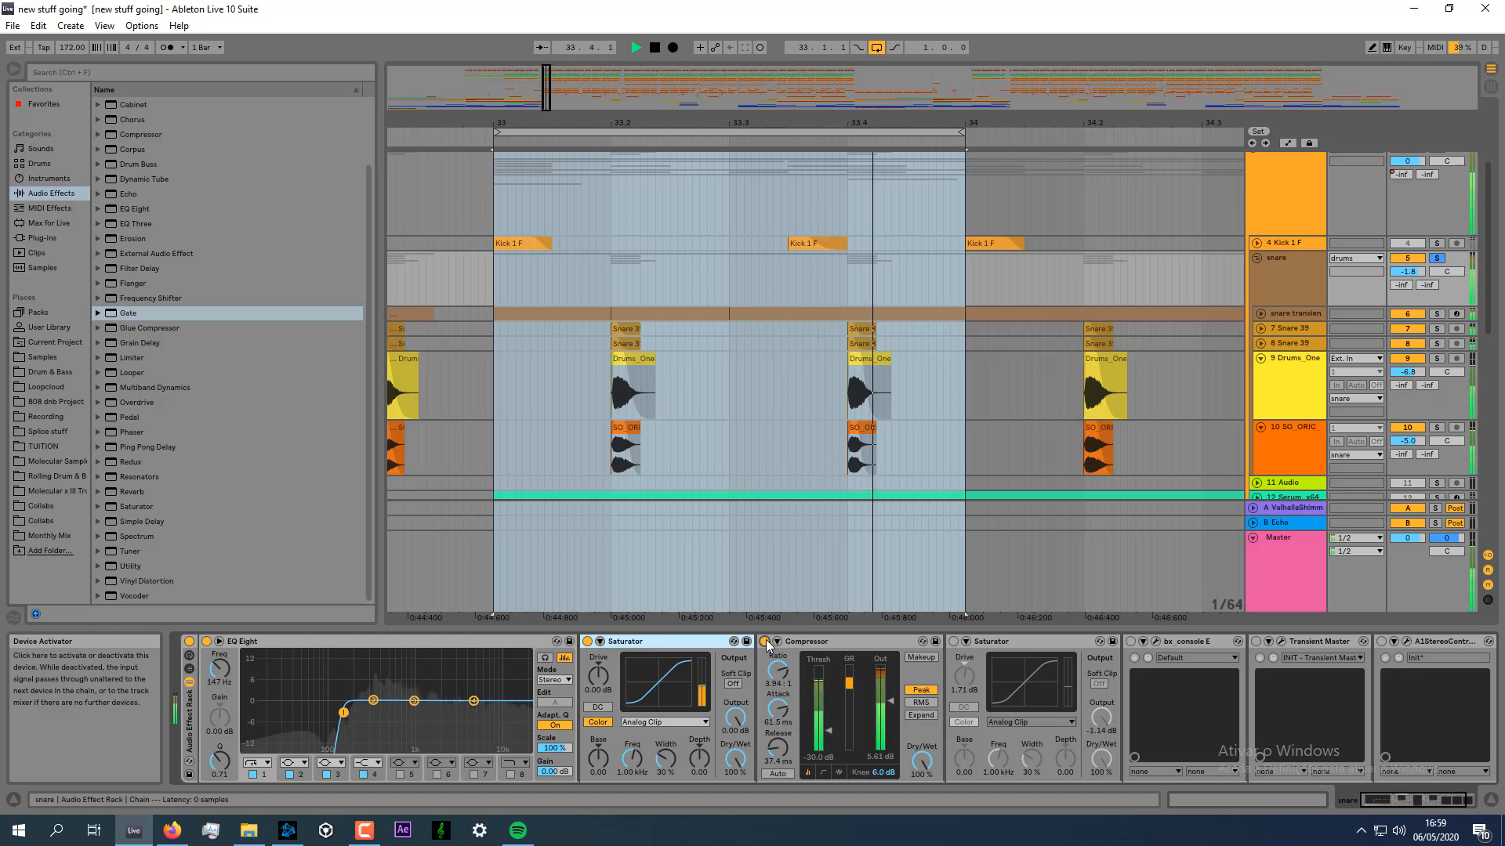
key("space")
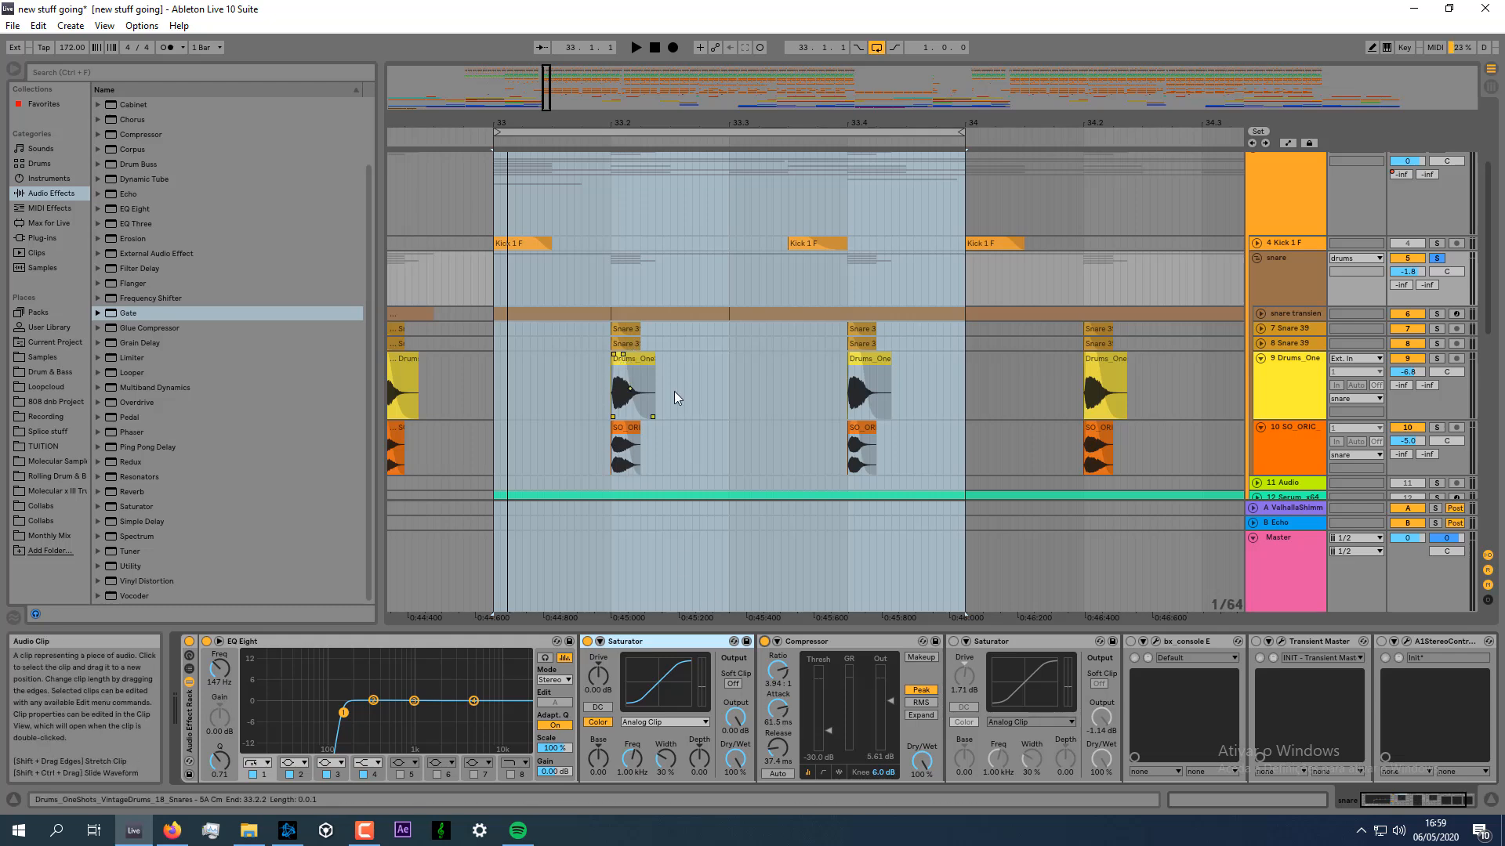
Replay the selected bar with the snare group's Compressor off and on, and set its ratio to 7.00:1.
left_click(637, 369)
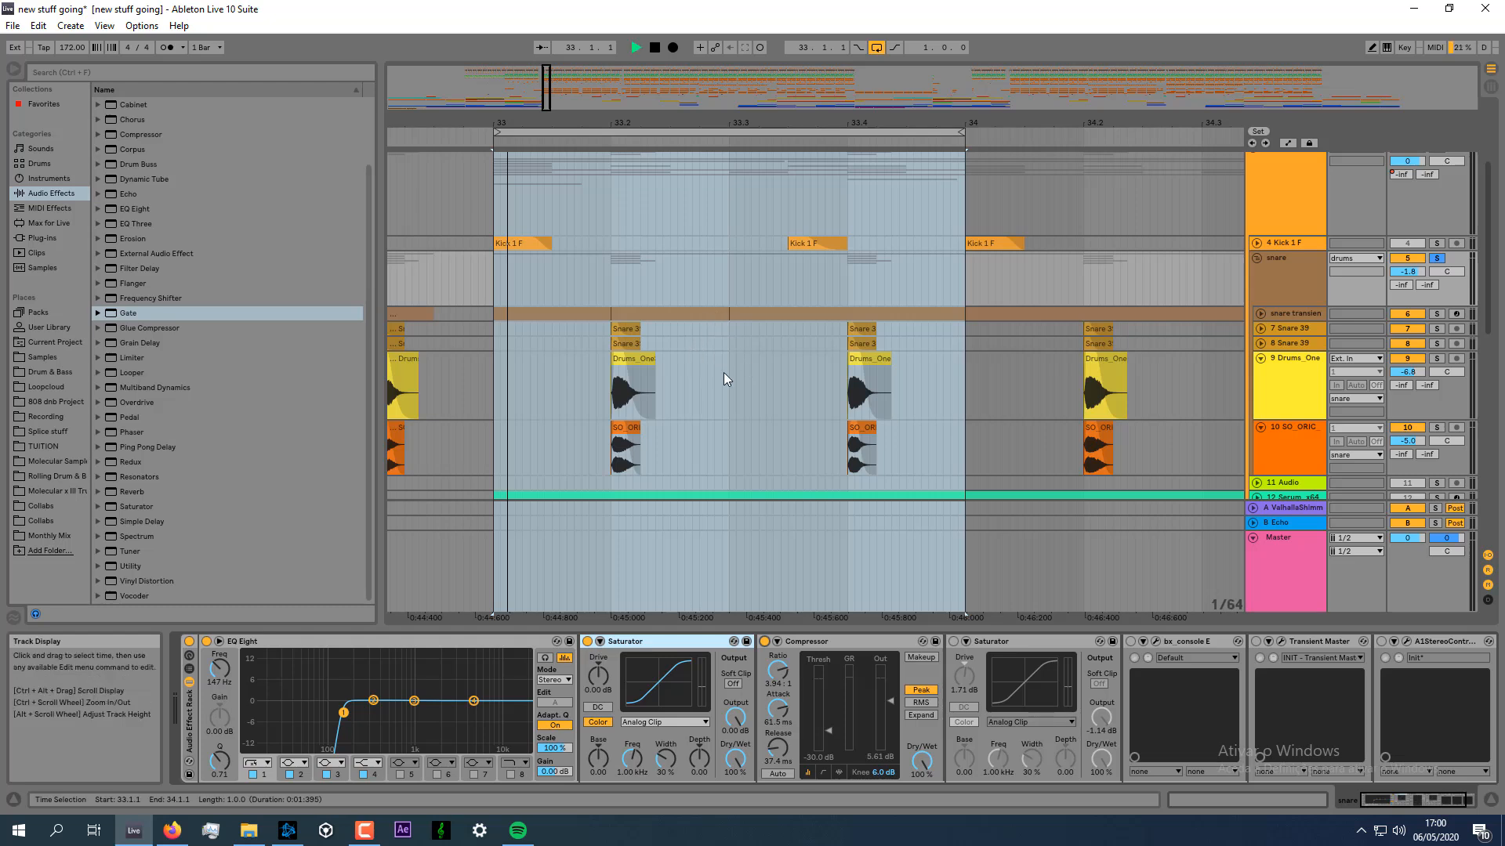
left_click(763, 643)
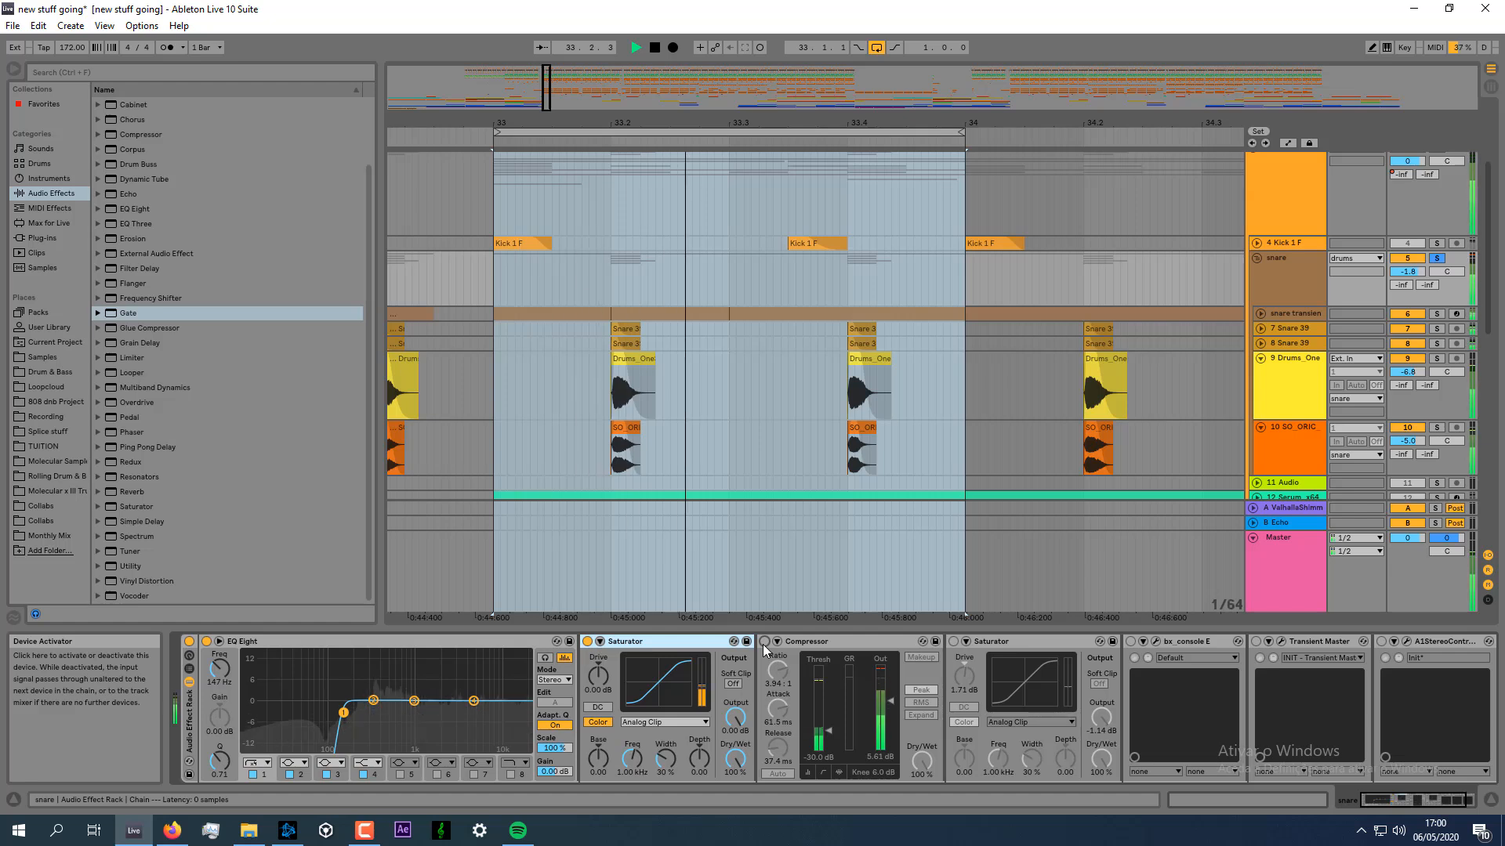
left_click(764, 644)
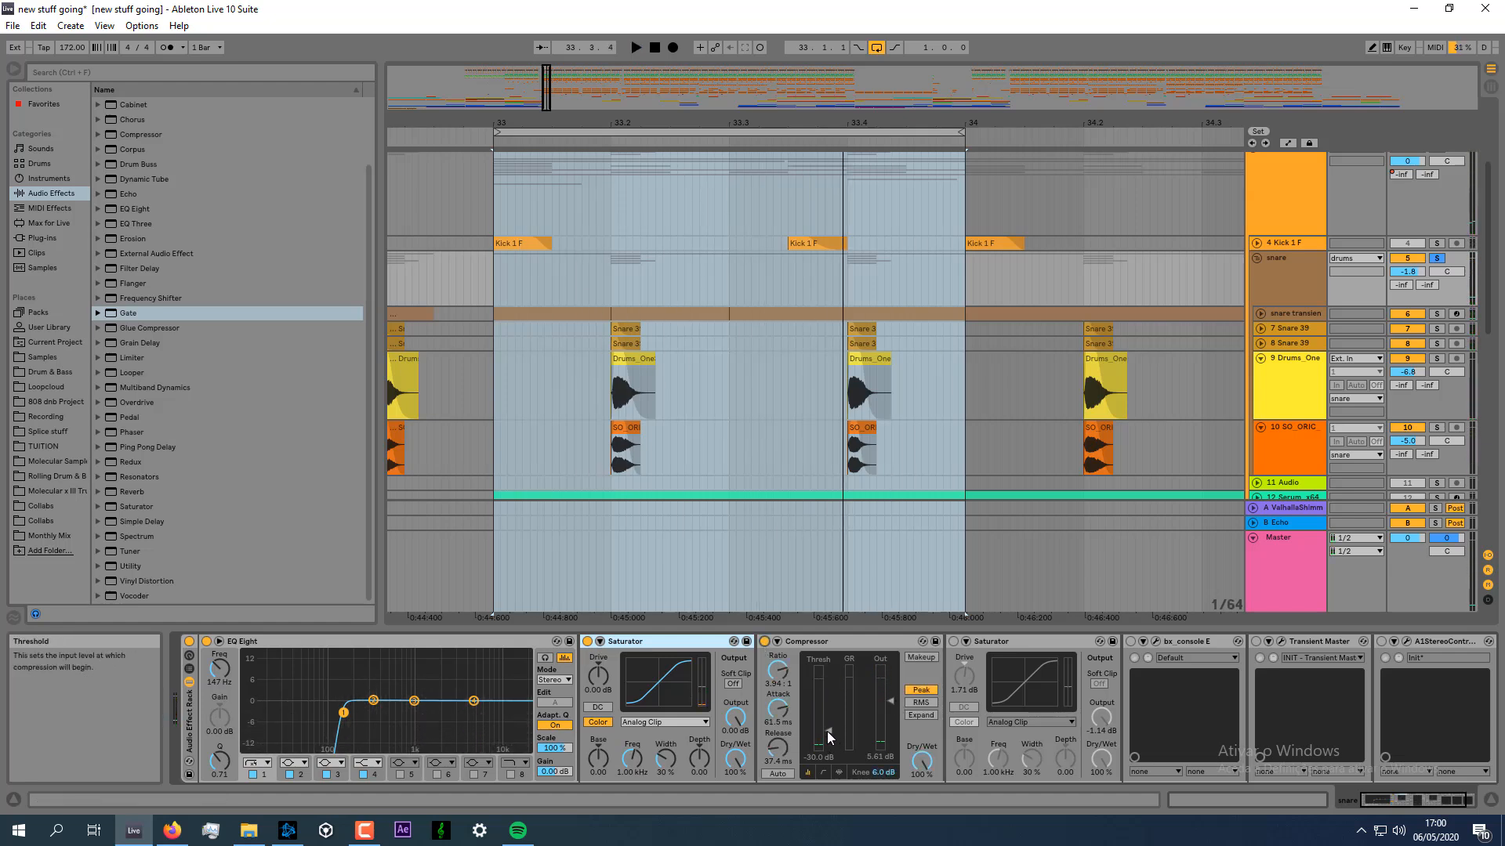
left_click(778, 676)
left_click_drag(778, 670, 779, 664)
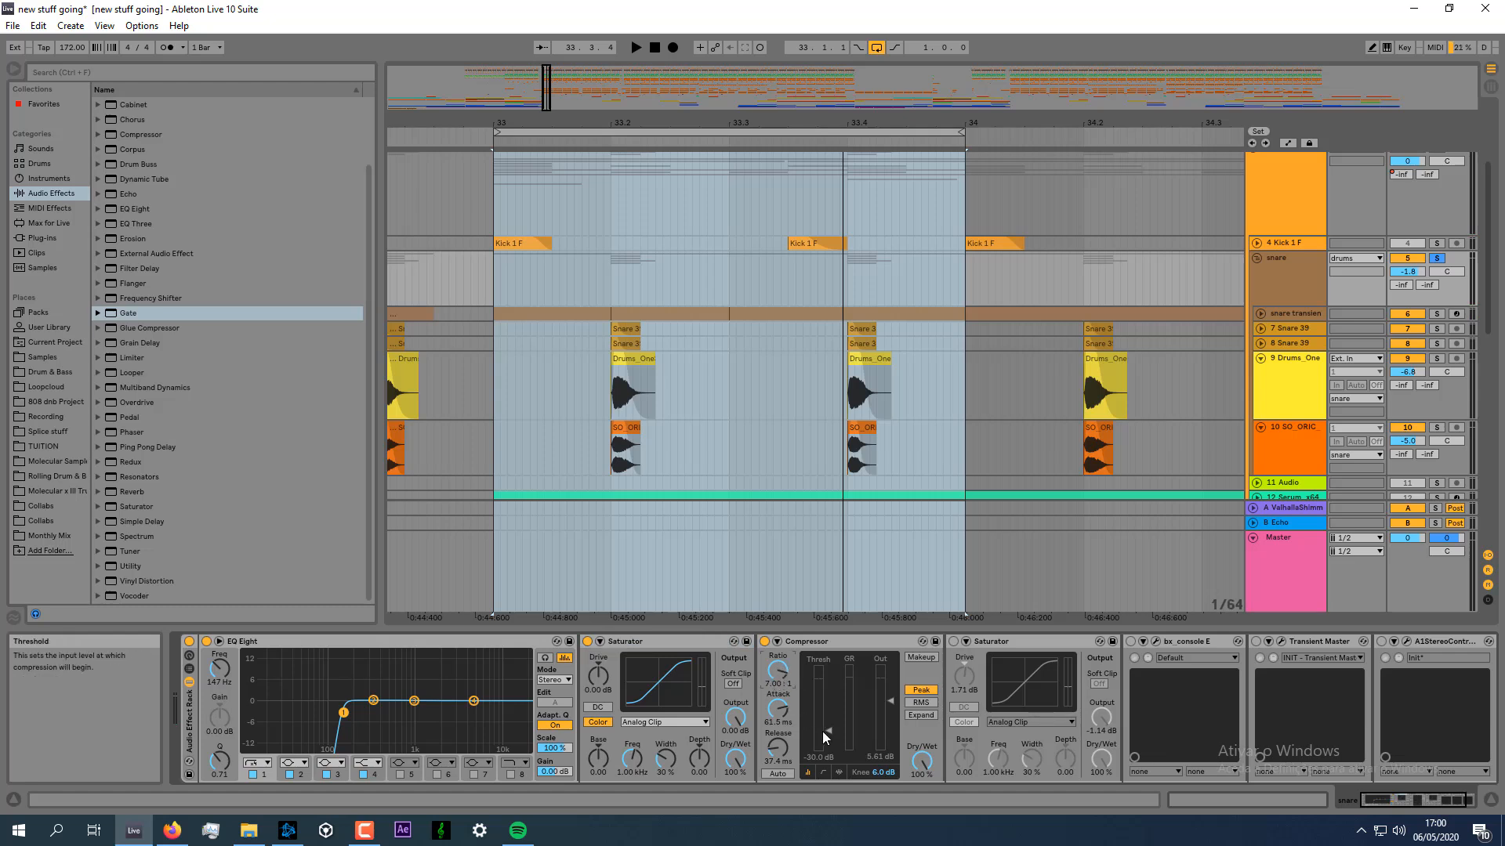
Try the Compressor at an 11.5:1 ratio and -48.4 dB threshold during playback, and undo those settings.
key("space")
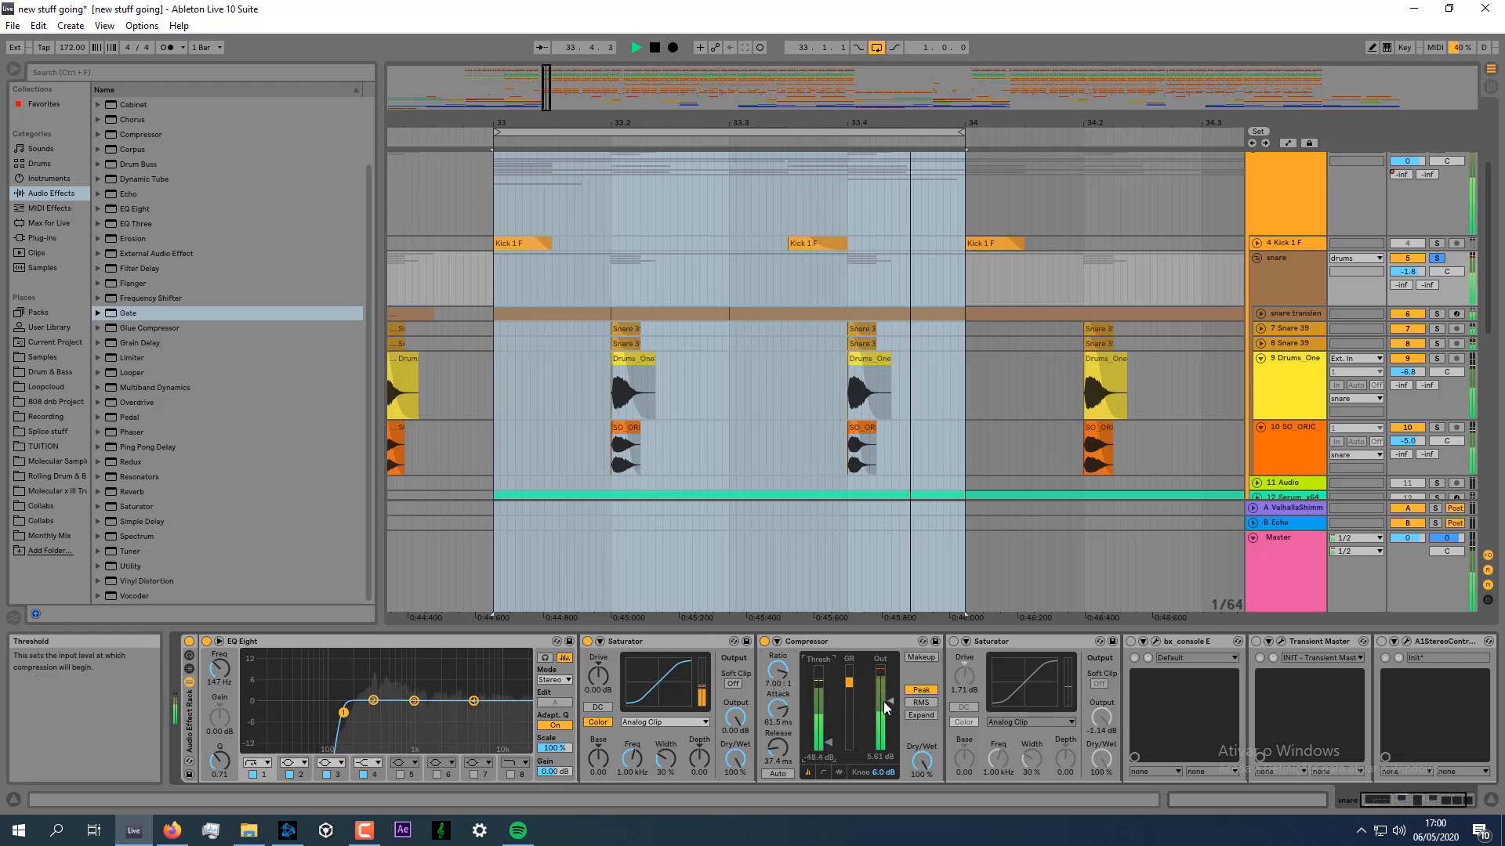
left_click_drag(786, 673, 786, 657)
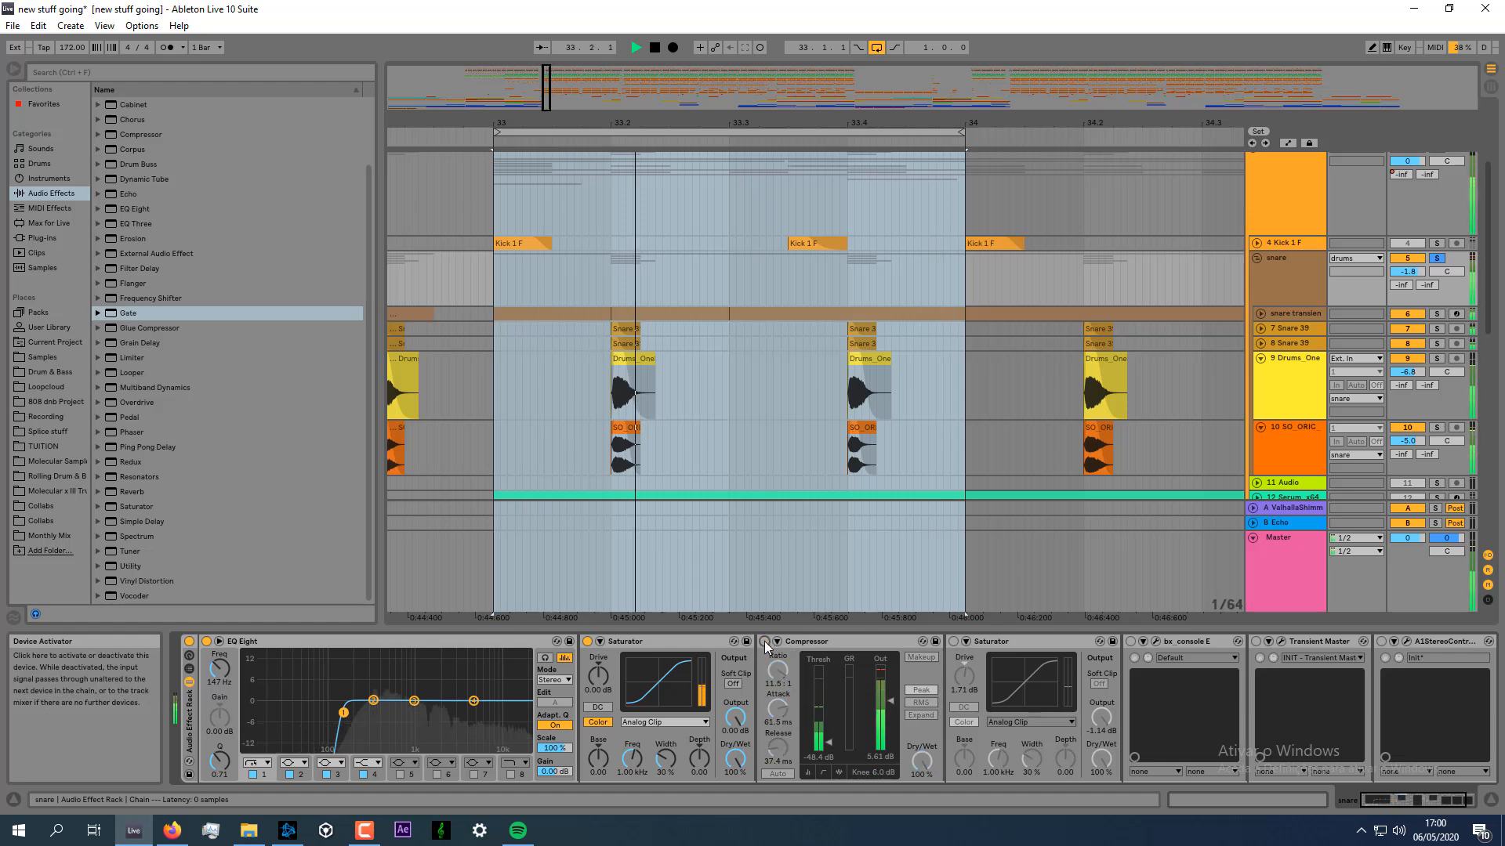
left_click(765, 642)
left_click(765, 642)
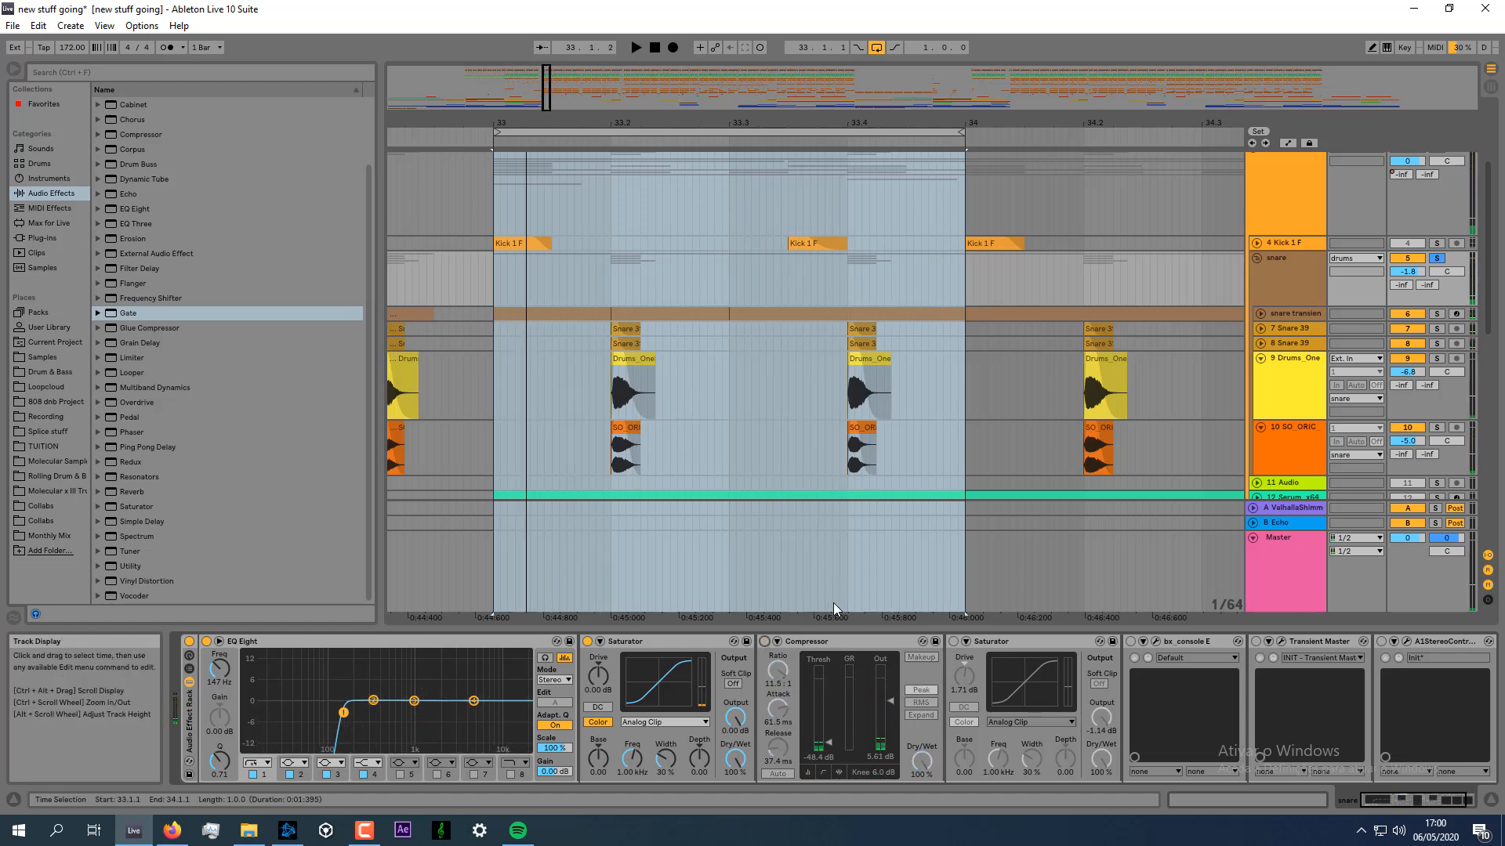
key("ctrl+z")
key("ctrl+z")
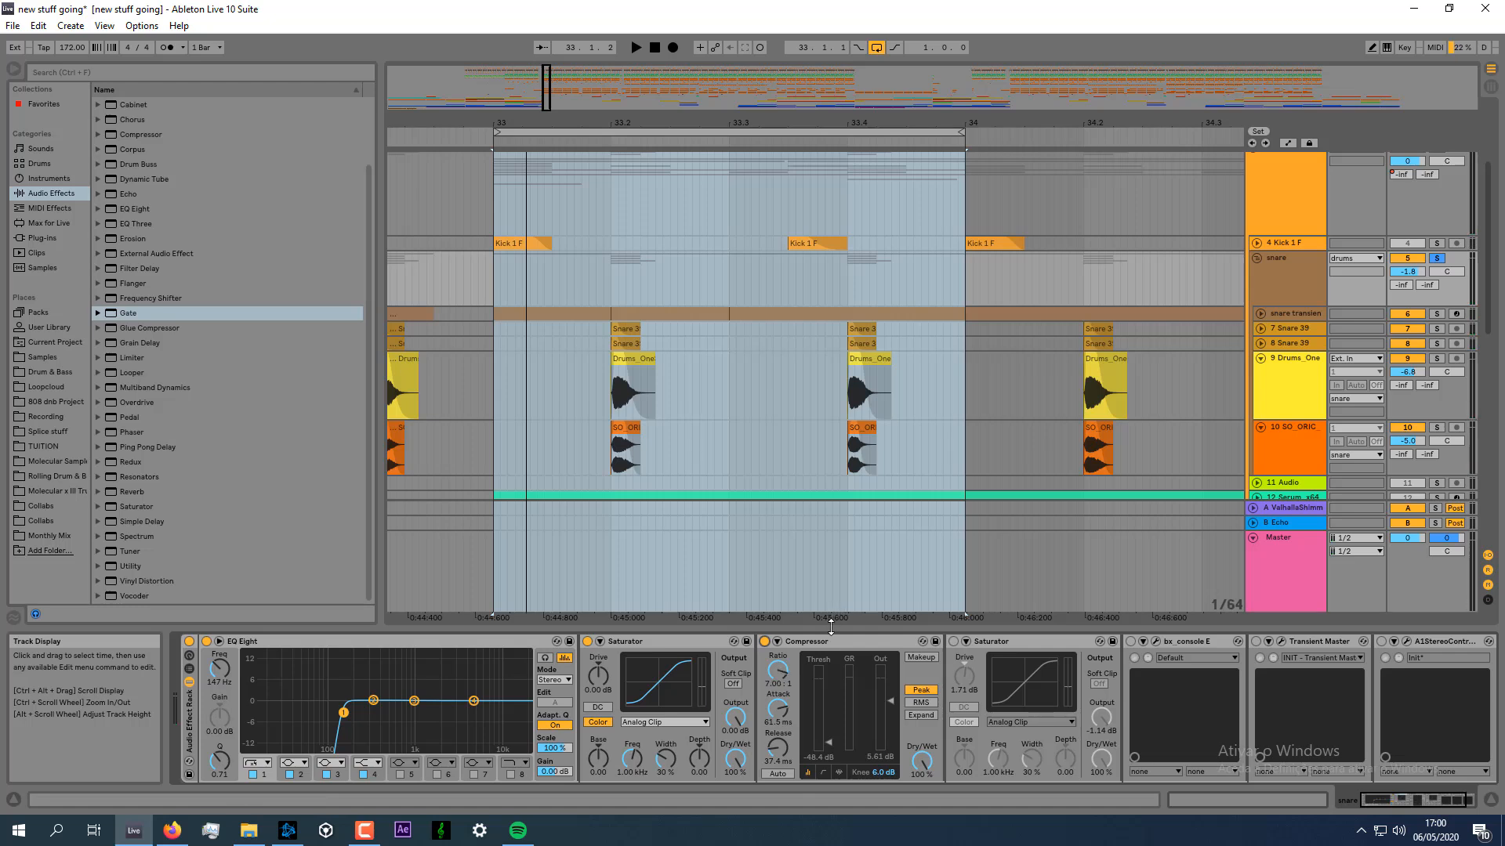
Enable the second Saturator in the snare group's rack and listen to the snare with it.
key("space")
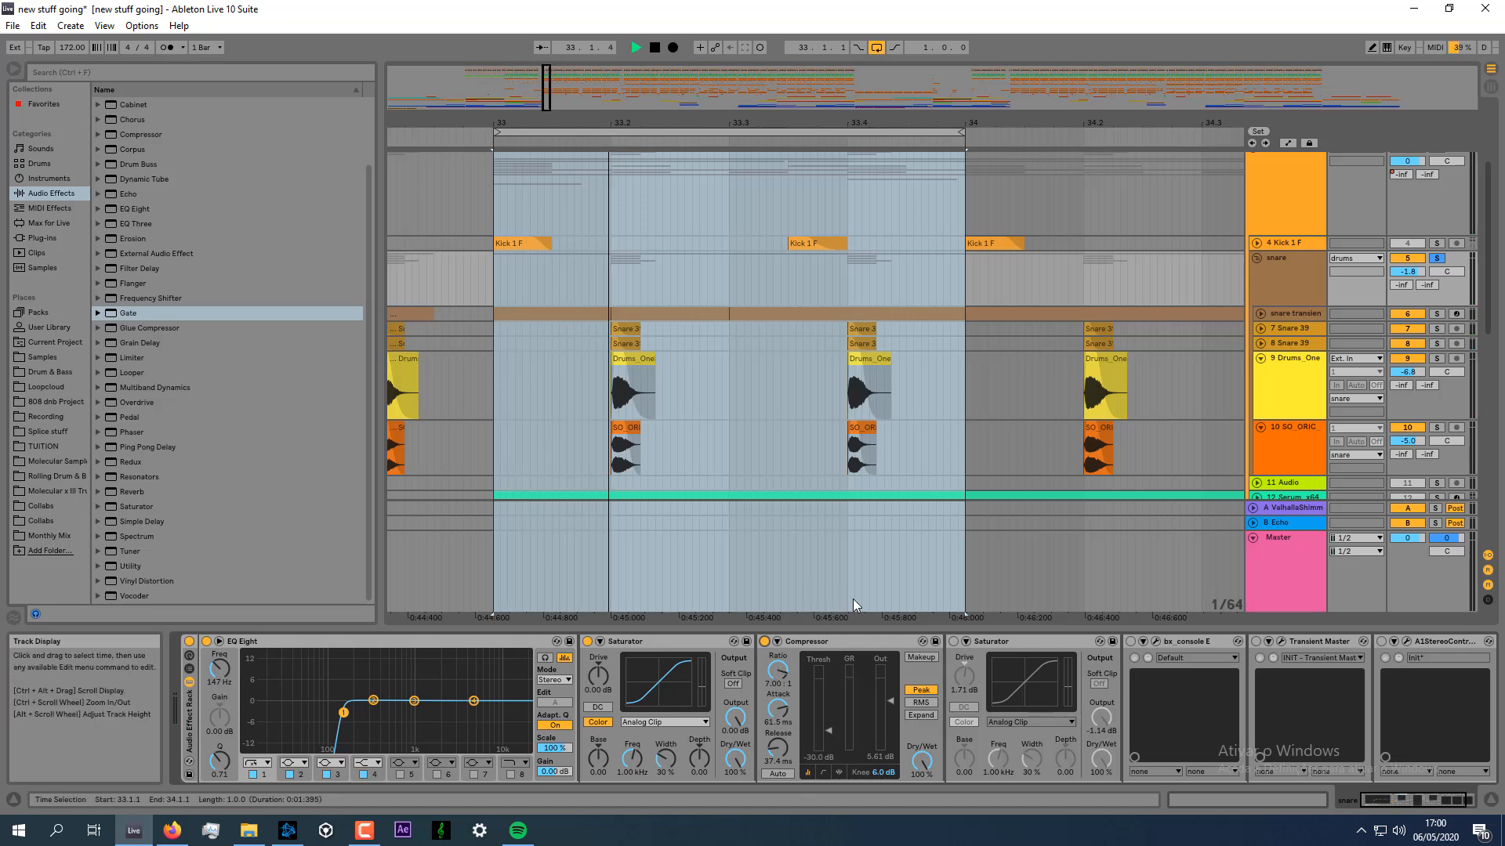
left_click(953, 642)
left_click_drag(1409, 800, 1420, 801)
key("space")
key("space")
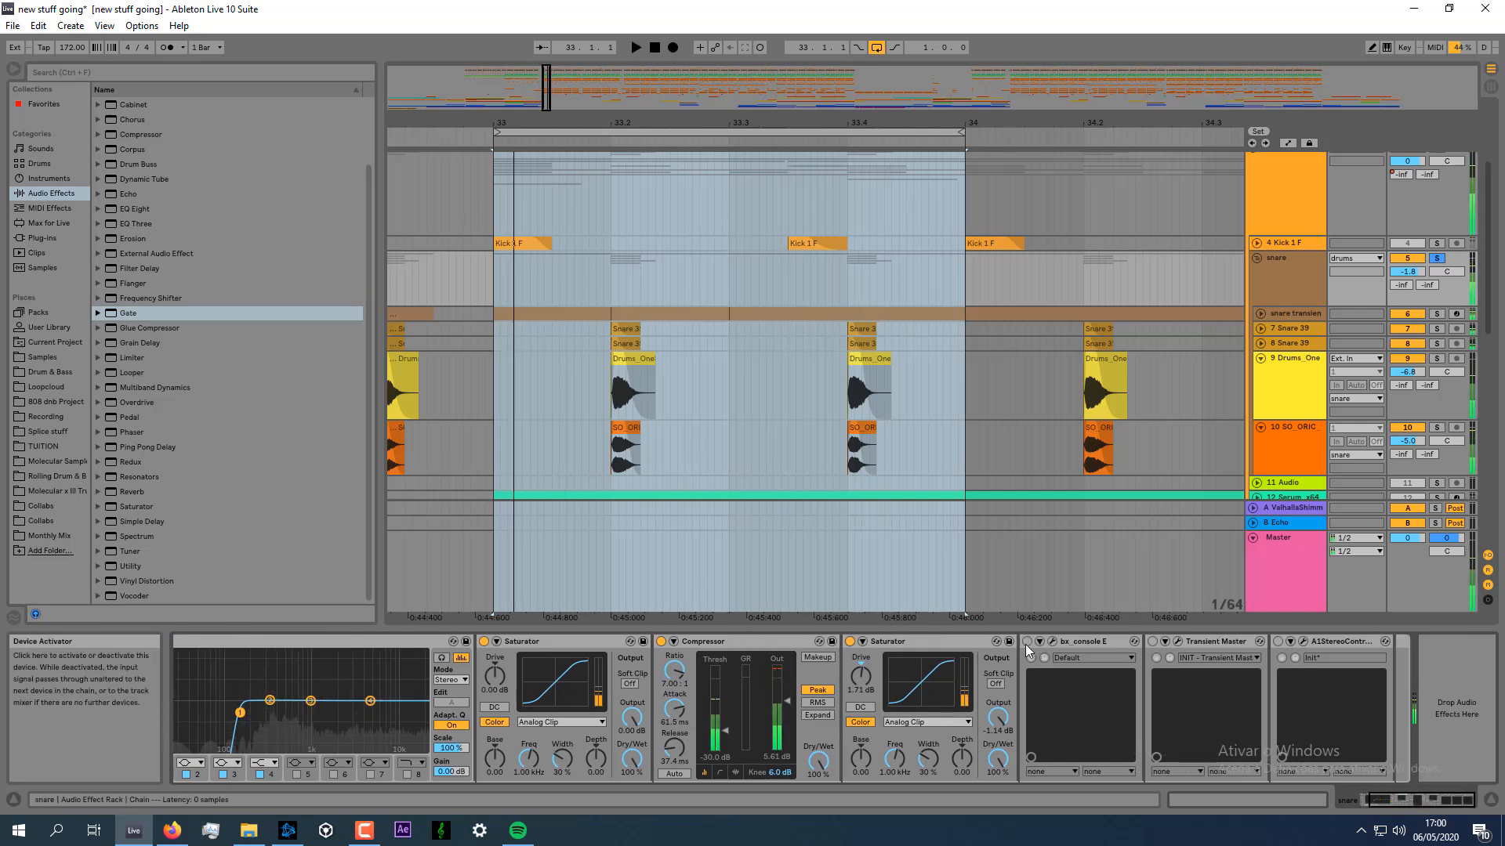
Enable bx_console E, inspect its settings during playback, and compare the snare with the plug-in bypassed.
left_click(1051, 642)
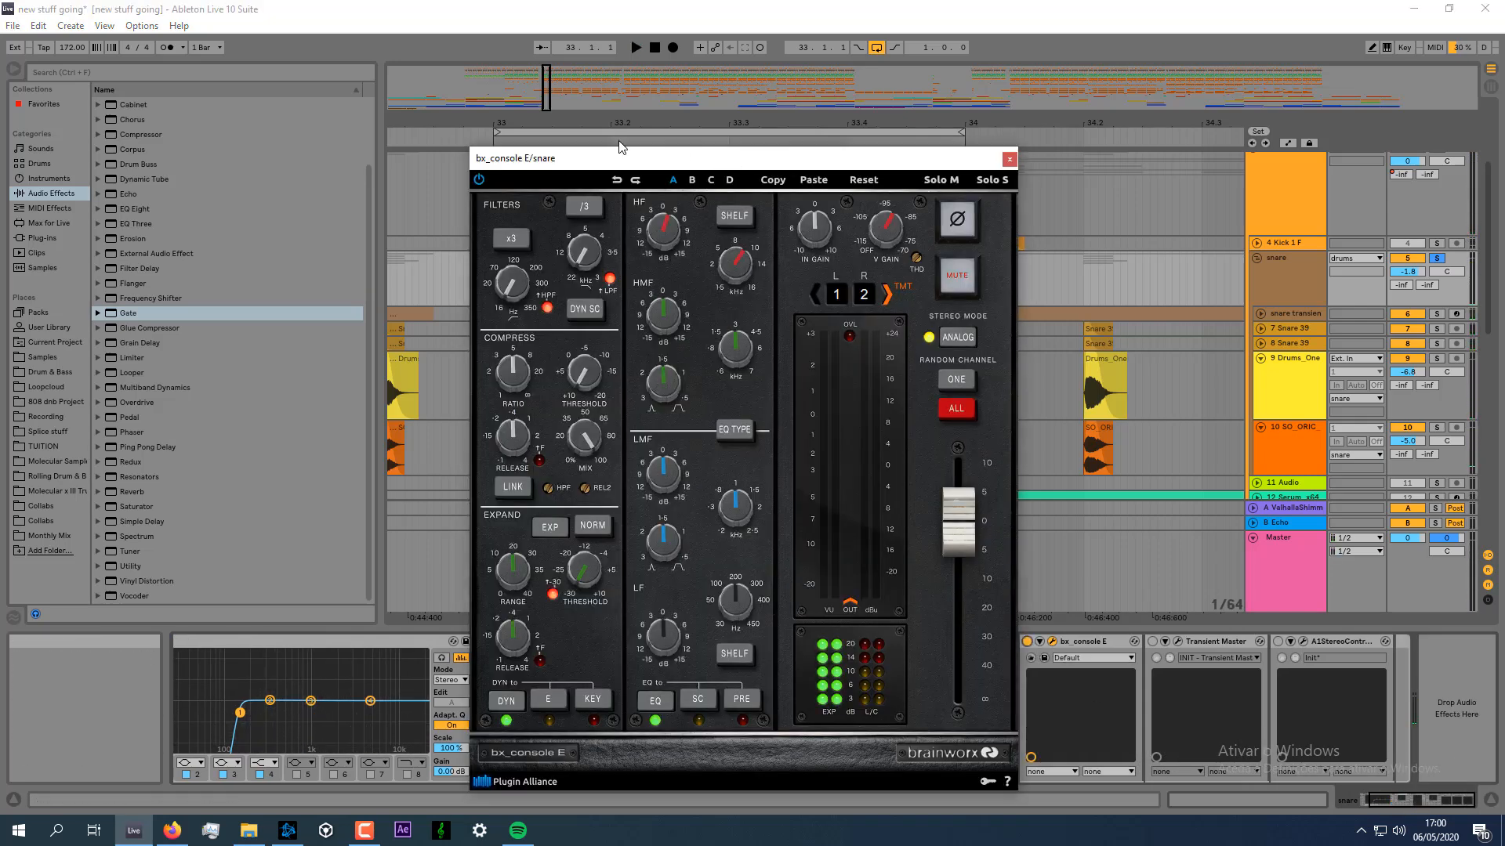
left_click_drag(732, 163, 674, 164)
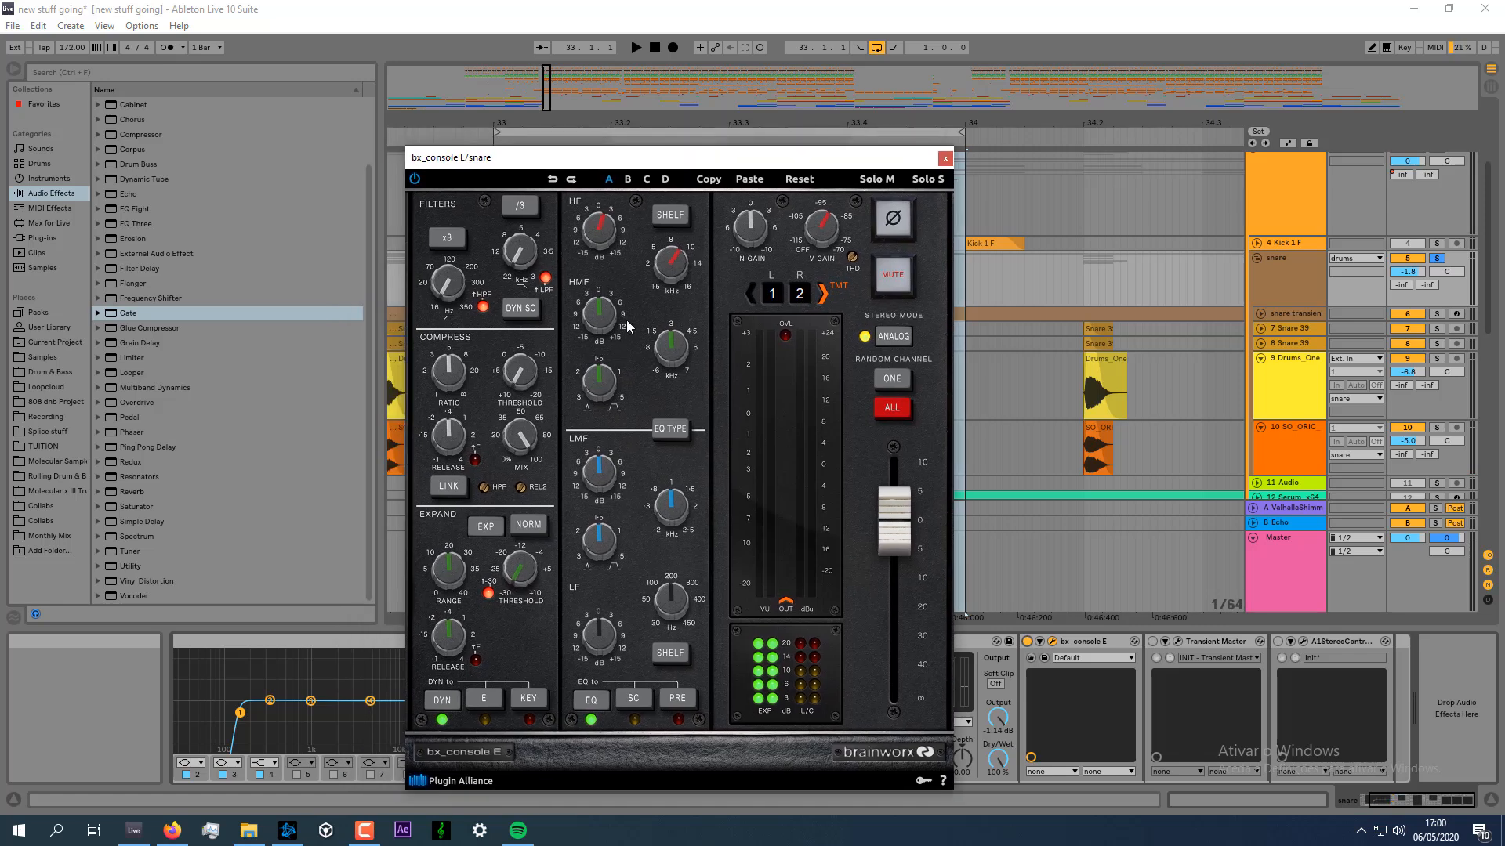
key("space")
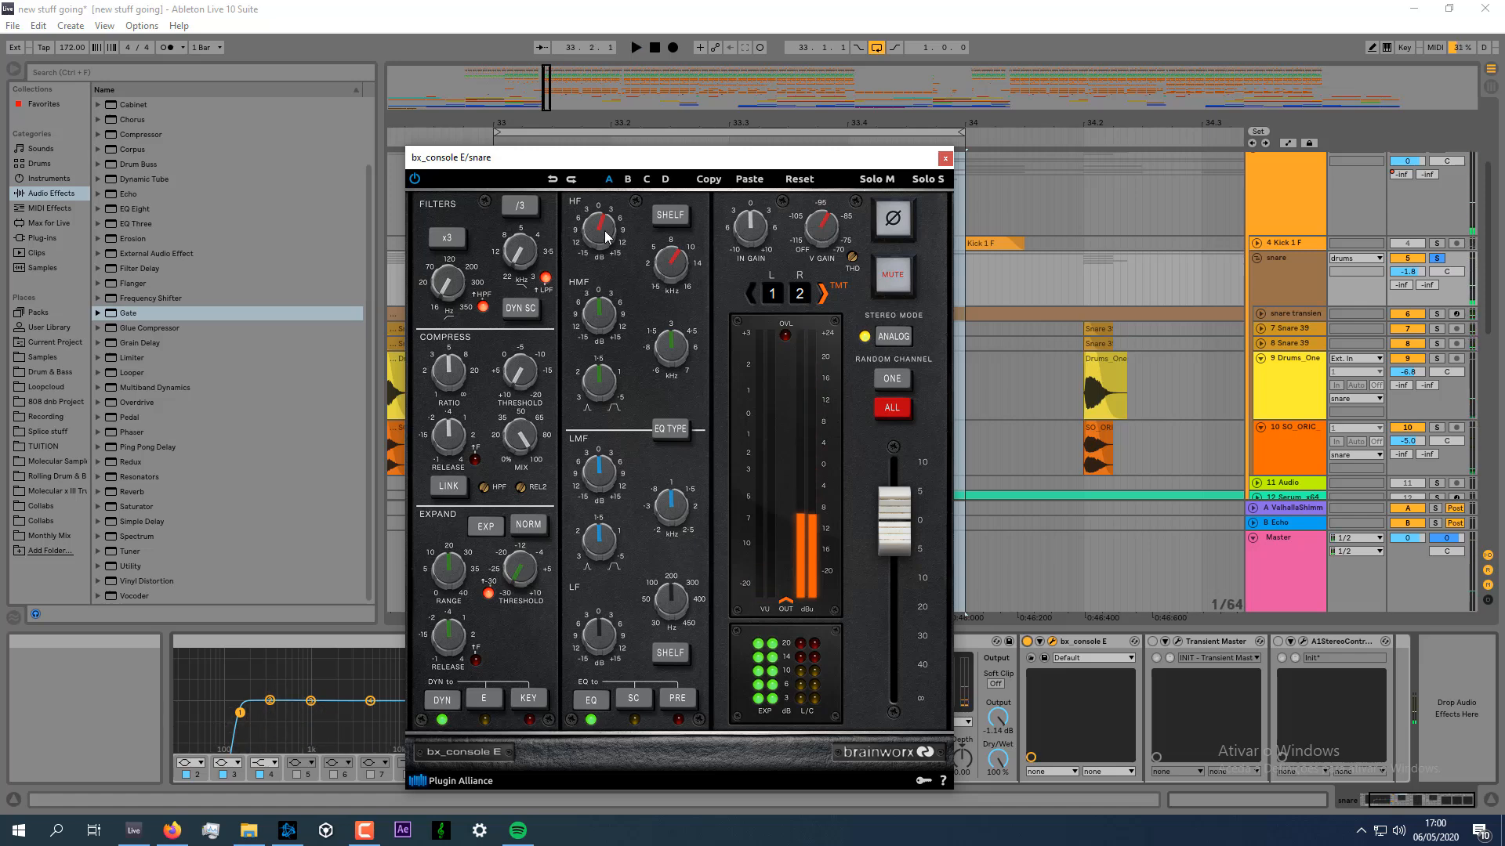
left_click(945, 159)
key("space")
left_click(1026, 641)
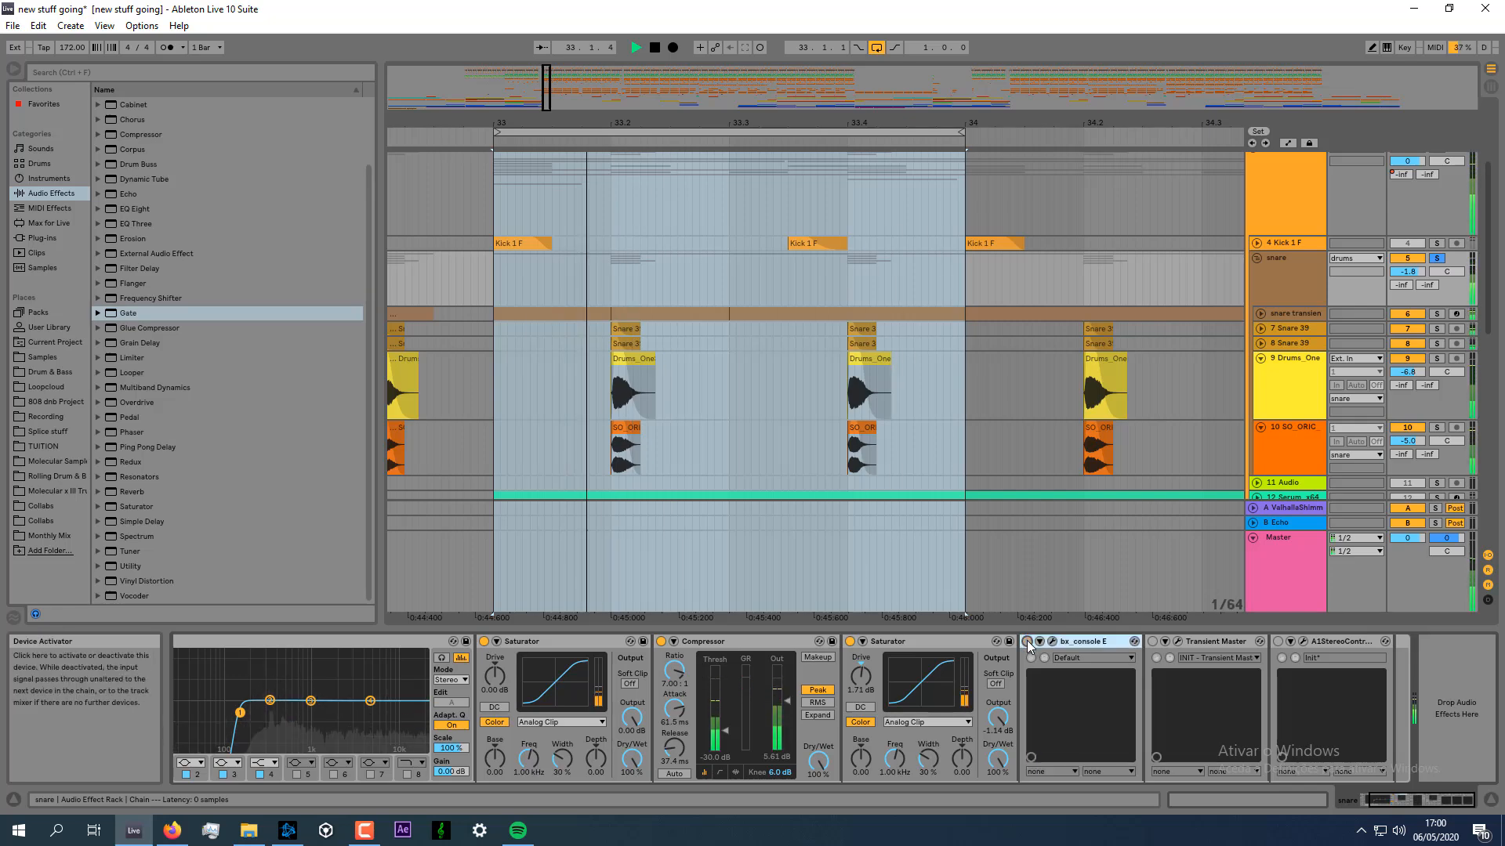
Reopen the bx_console E window during playback, examine its V Gain control and output fader, and close it.
left_click(1054, 642)
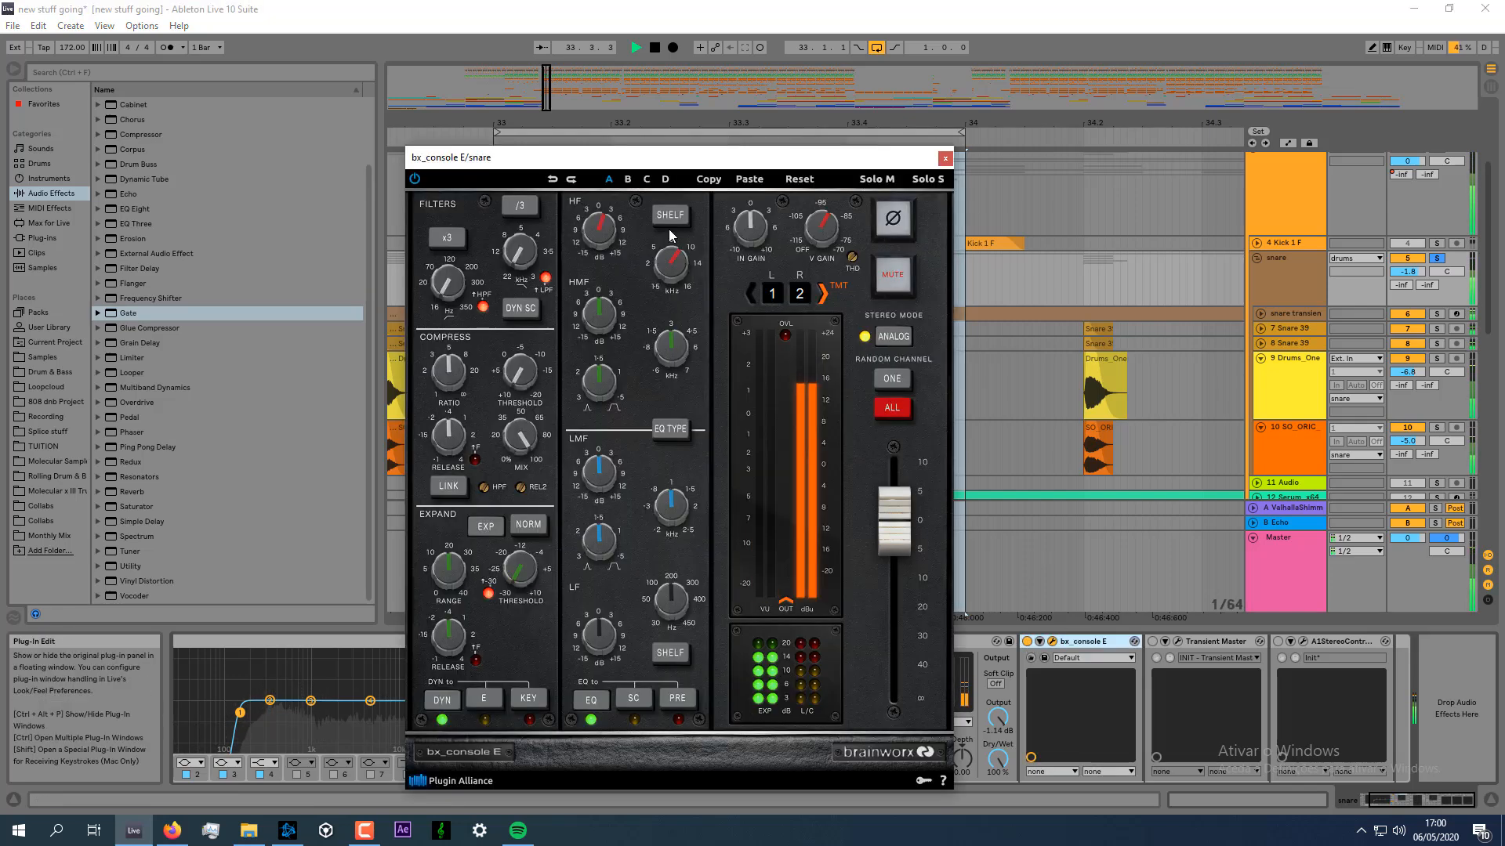
key("space")
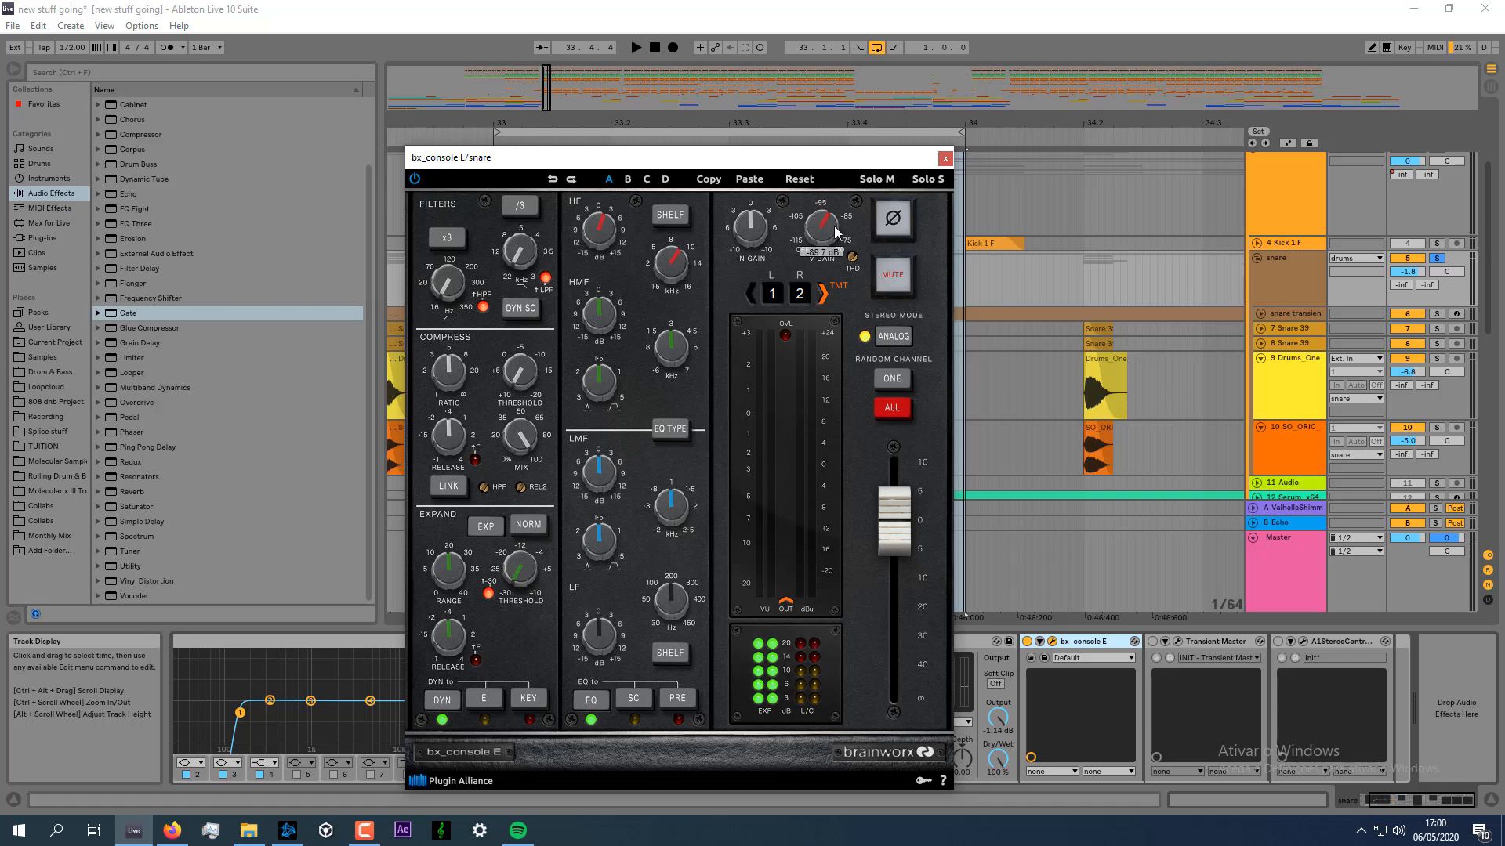
left_click_drag(834, 226, 821, 233)
mouse_move(890, 530)
left_click(945, 157)
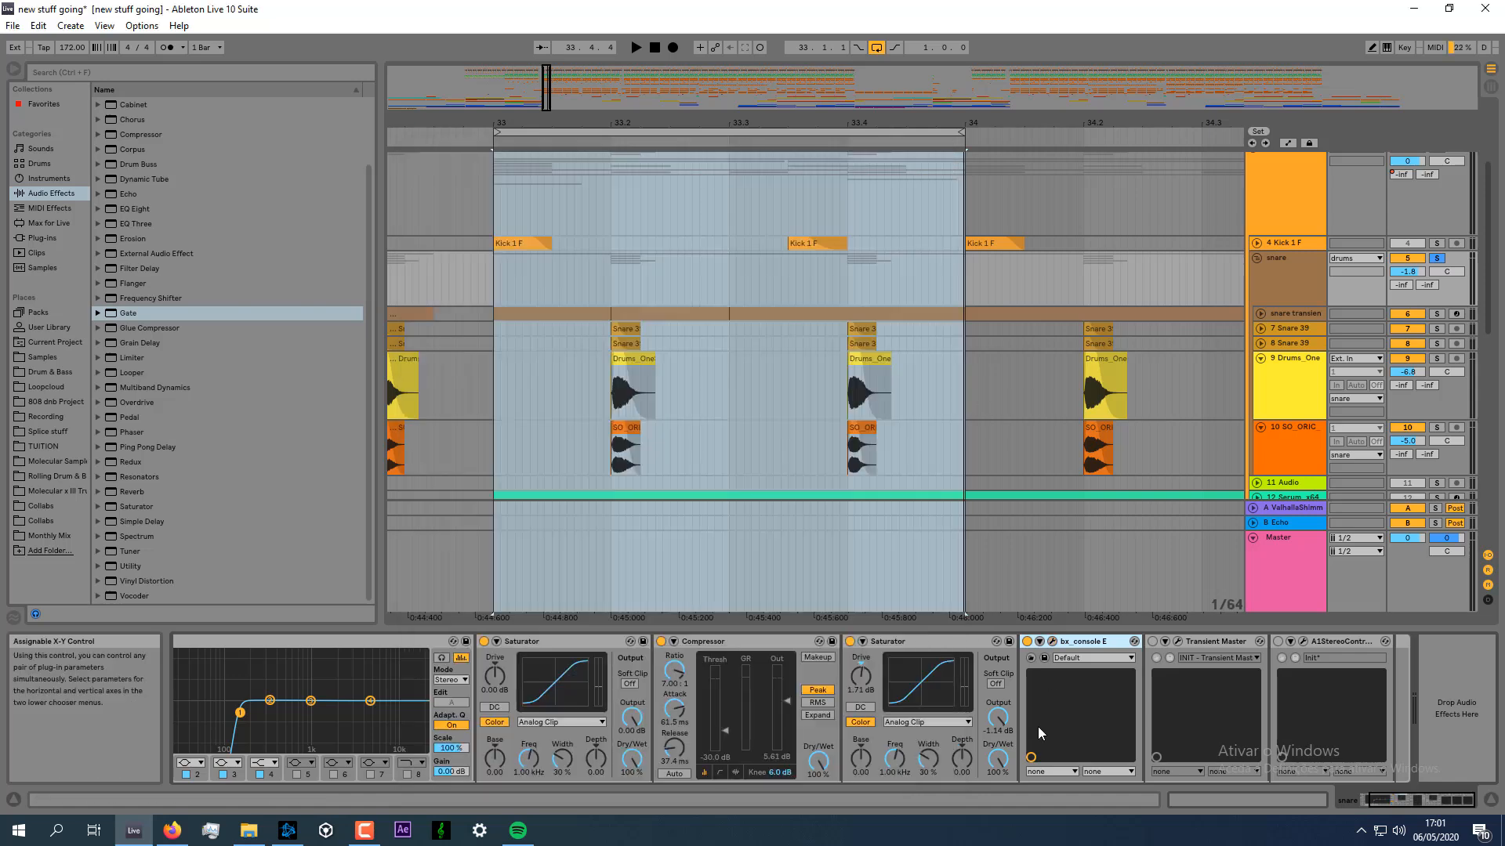
Open and enable Transient Master, and compare the snare with it off and on, leaving it enabled.
left_click(1176, 642)
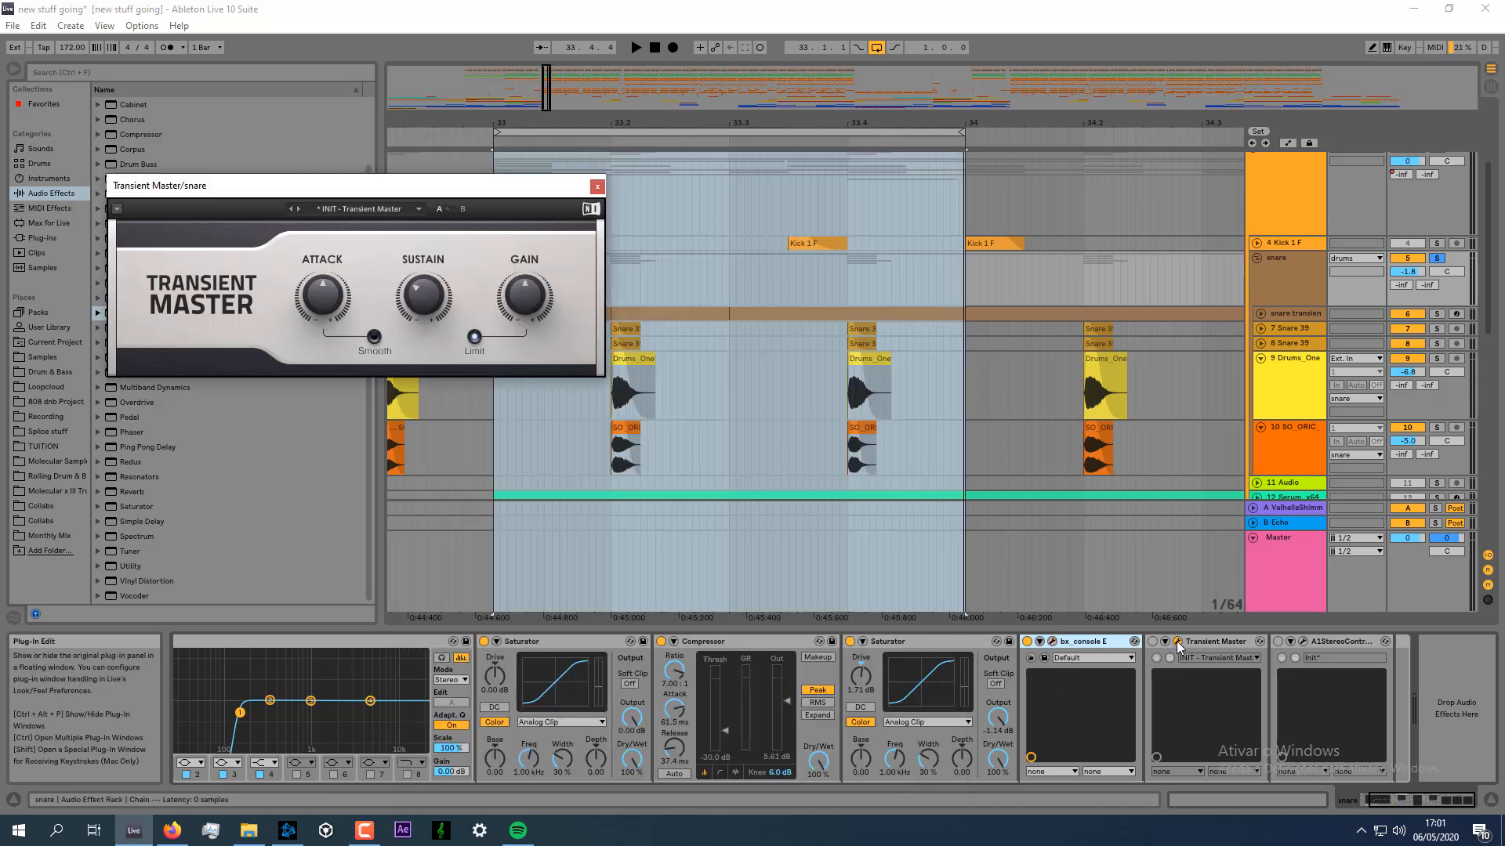
left_click(1152, 642)
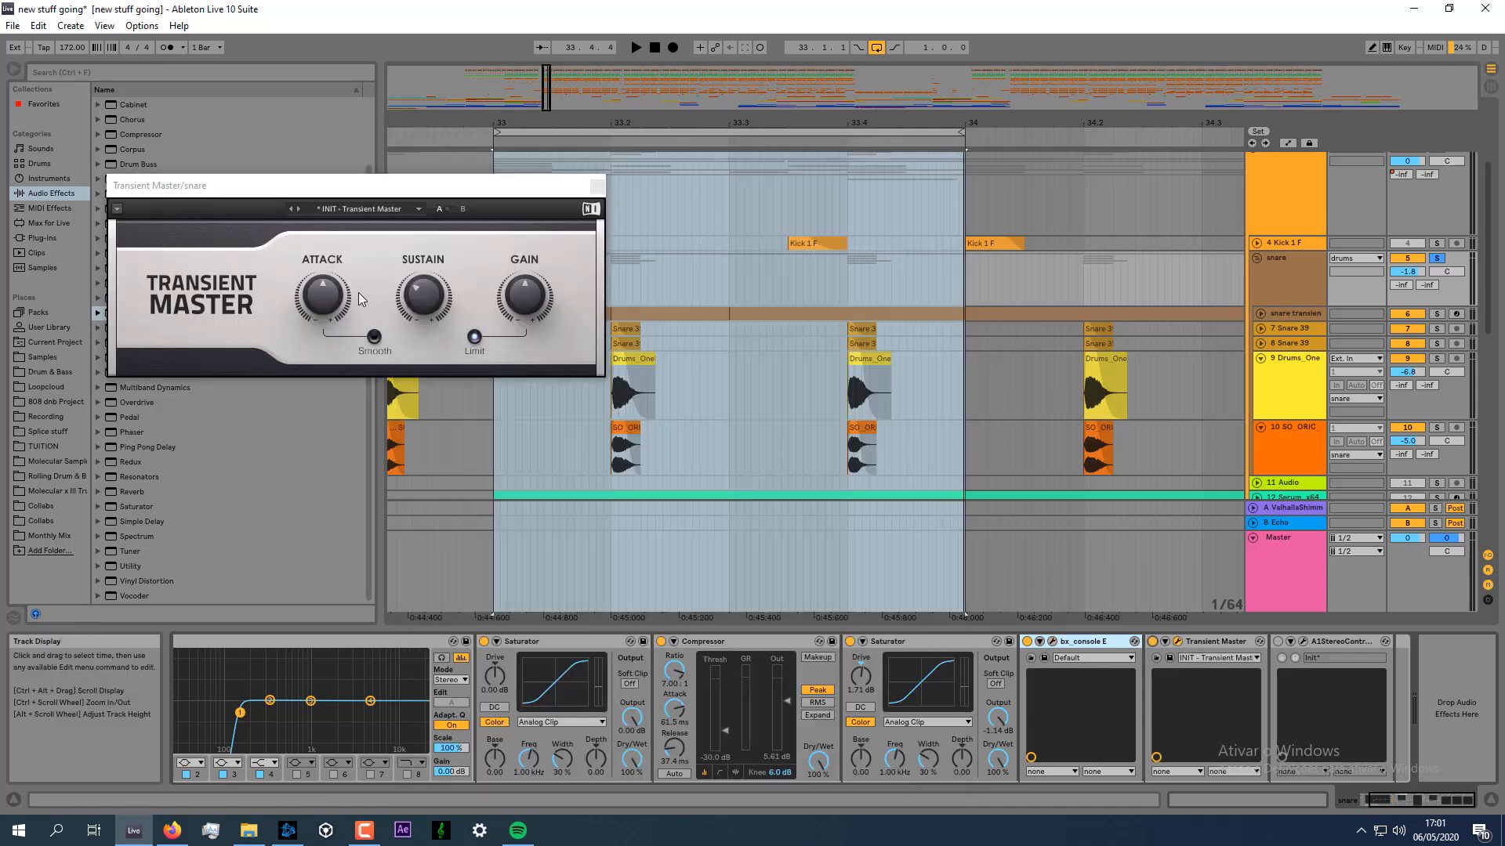
key("space")
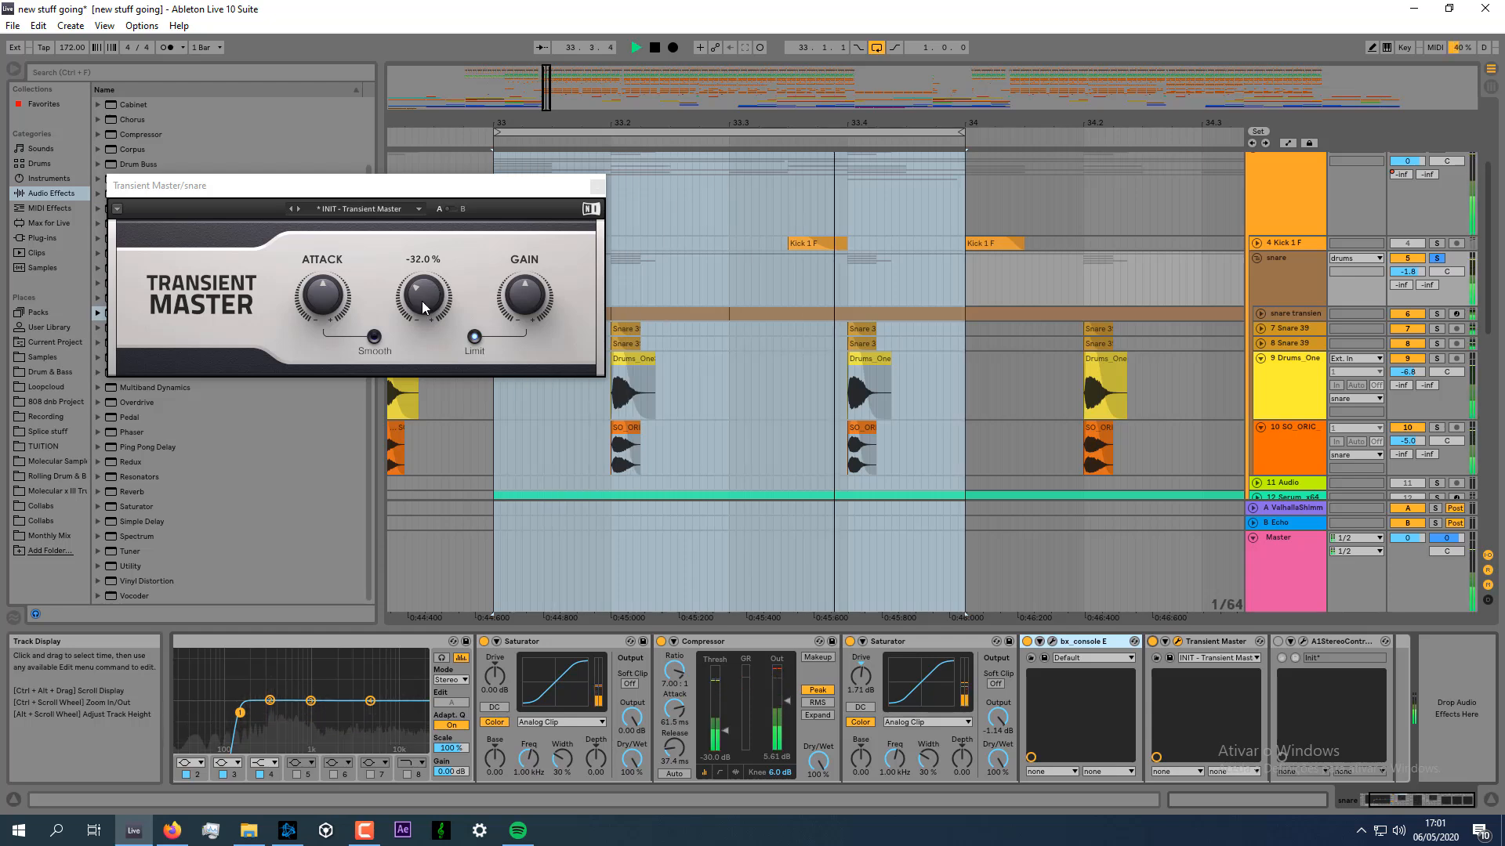
left_click(1152, 642)
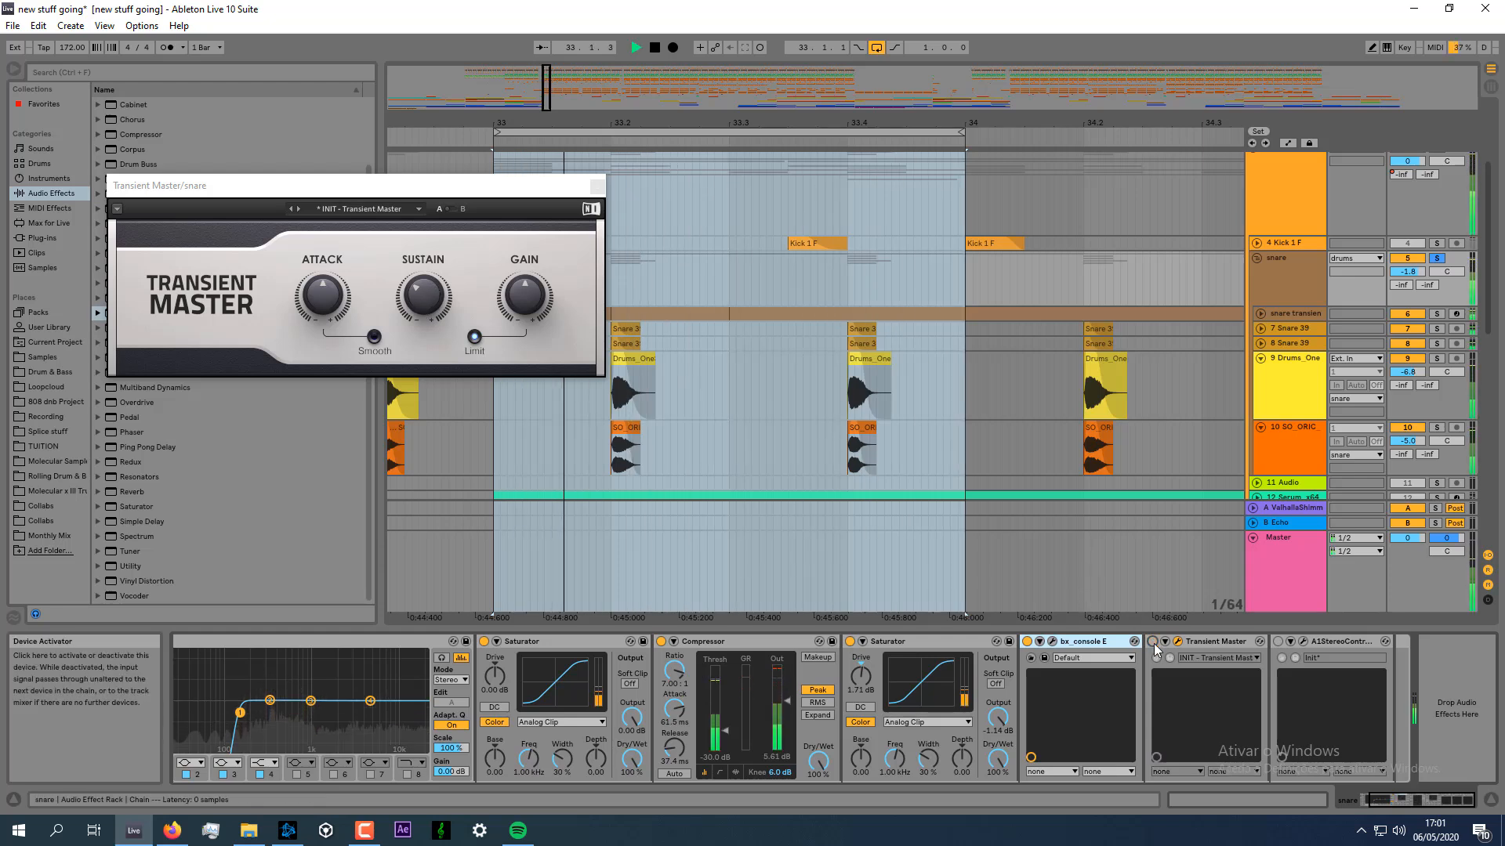
key("space")
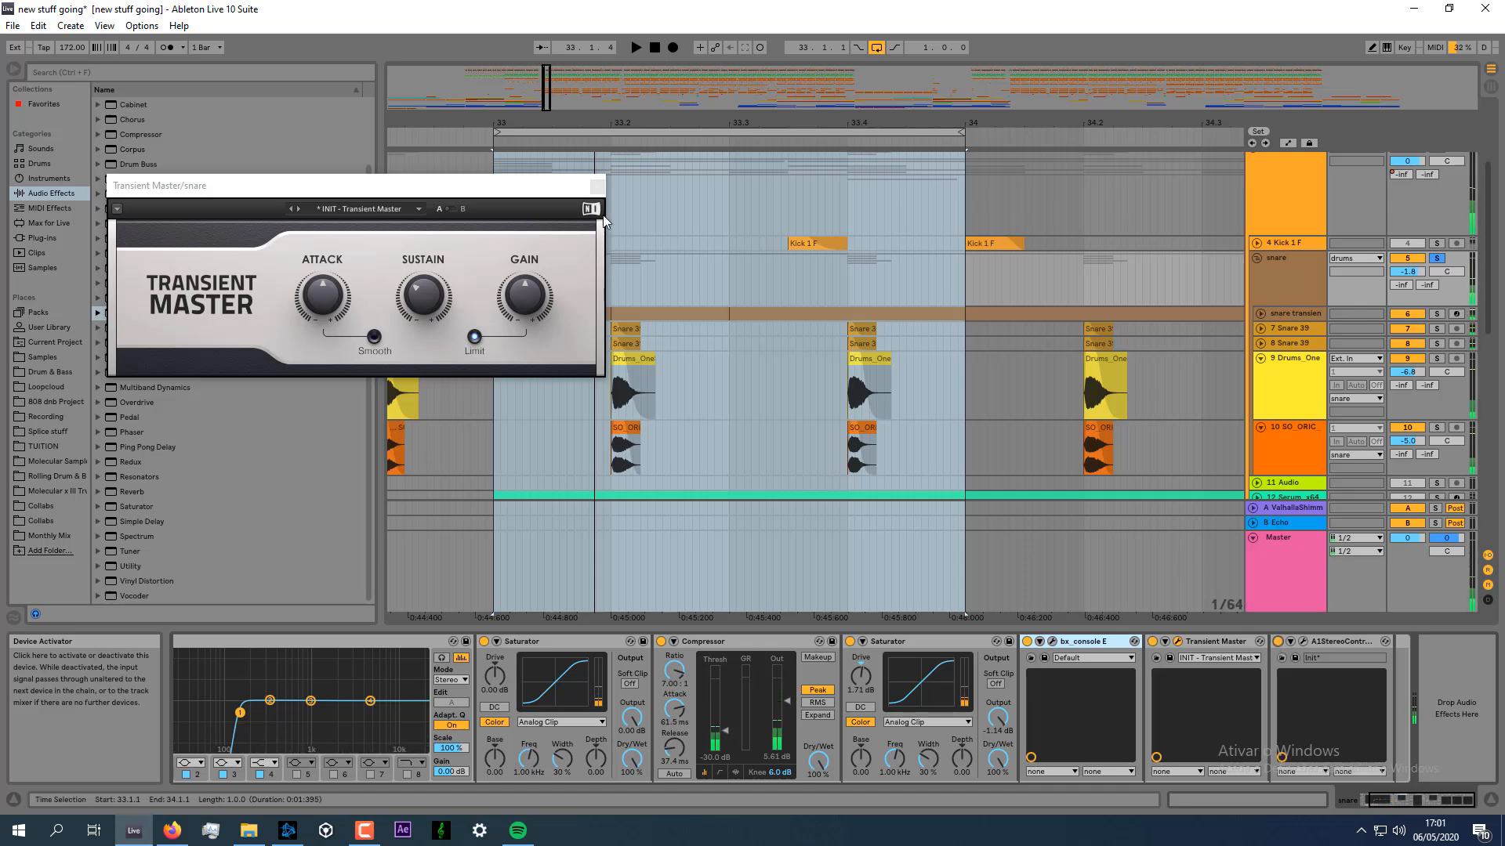
left_click(596, 188)
Enable A1StereoControl on the snare group and examine its Safe Bass and Stereo Width settings.
left_click(1302, 641)
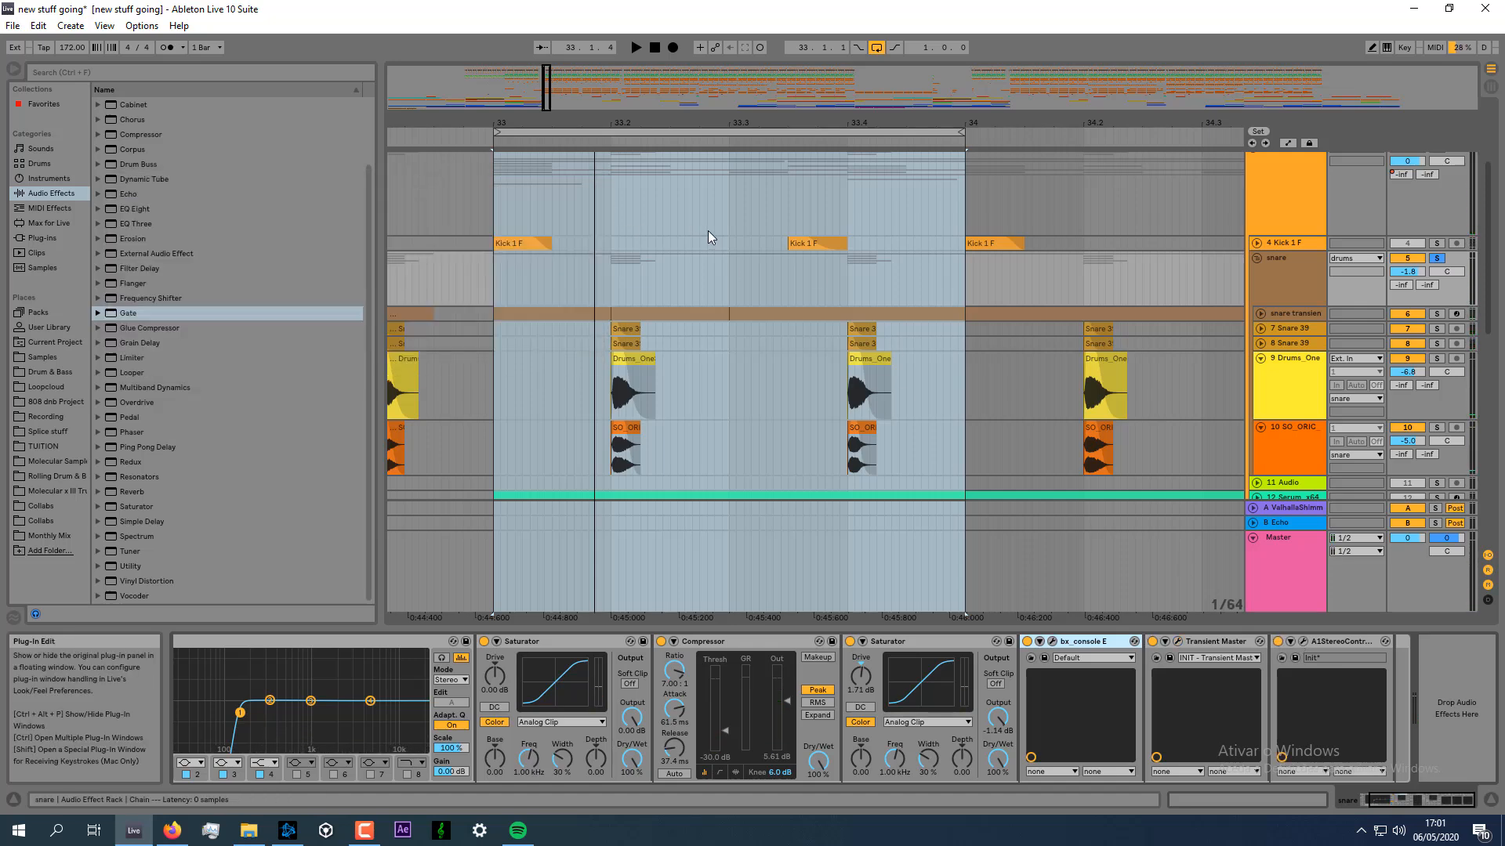
left_click_drag(549, 178, 705, 168)
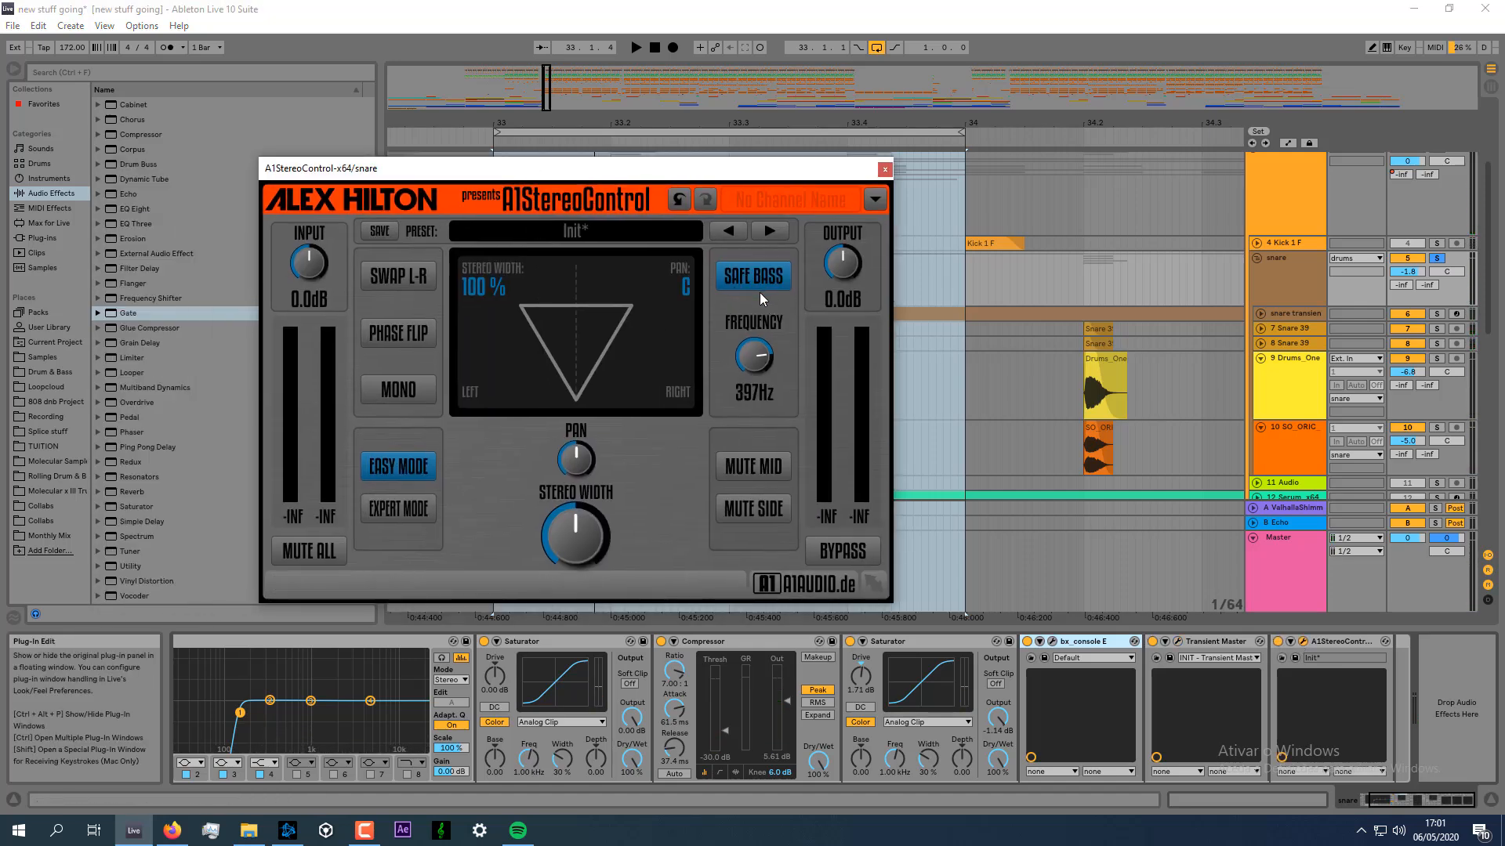
left_click(884, 171)
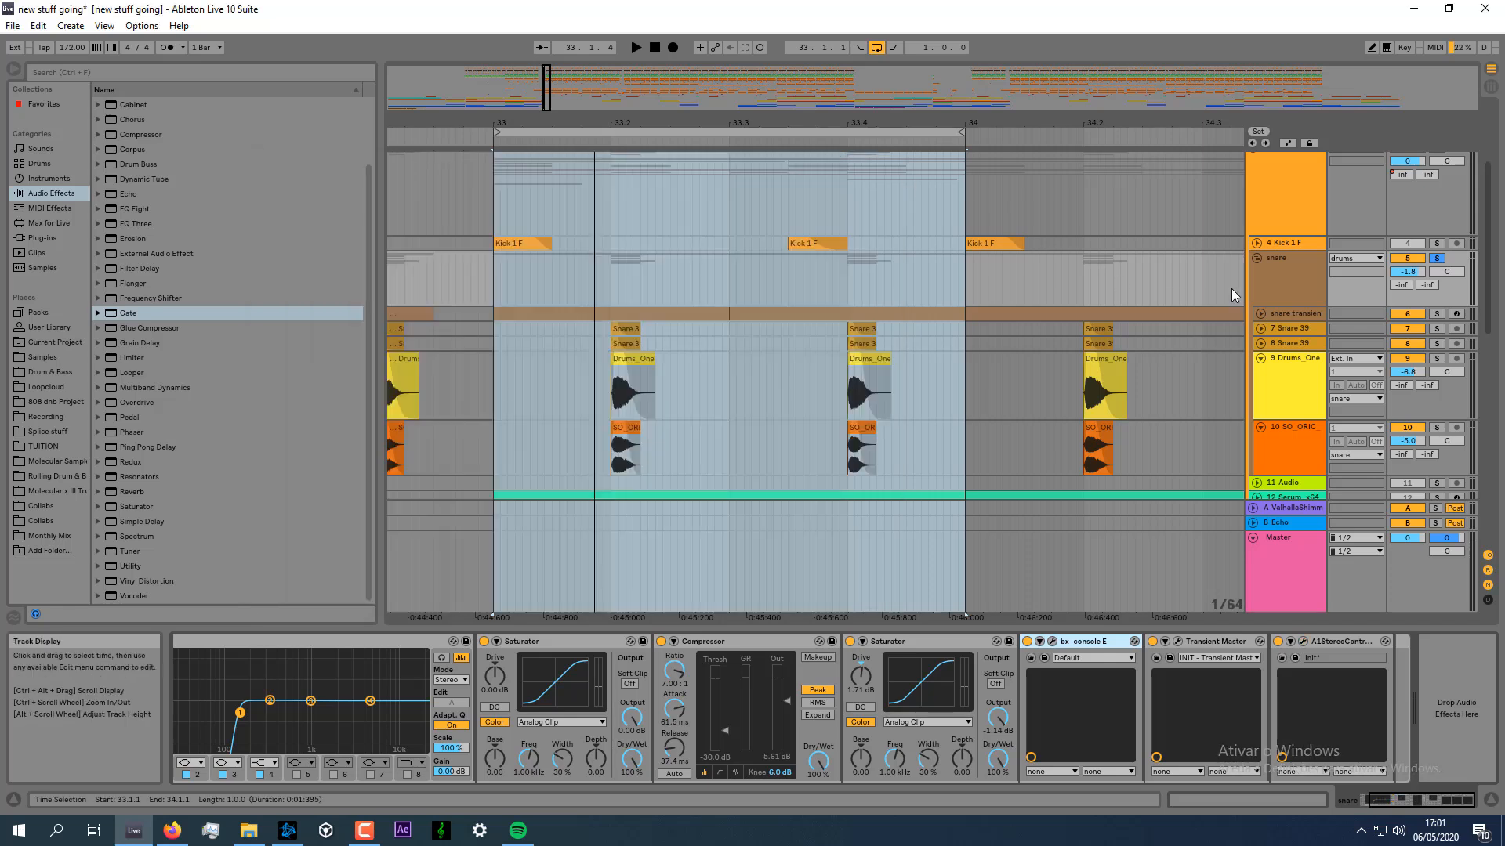
Fold the snare group and enable the Audio Effect Rack on the drums group.
left_click(1257, 258)
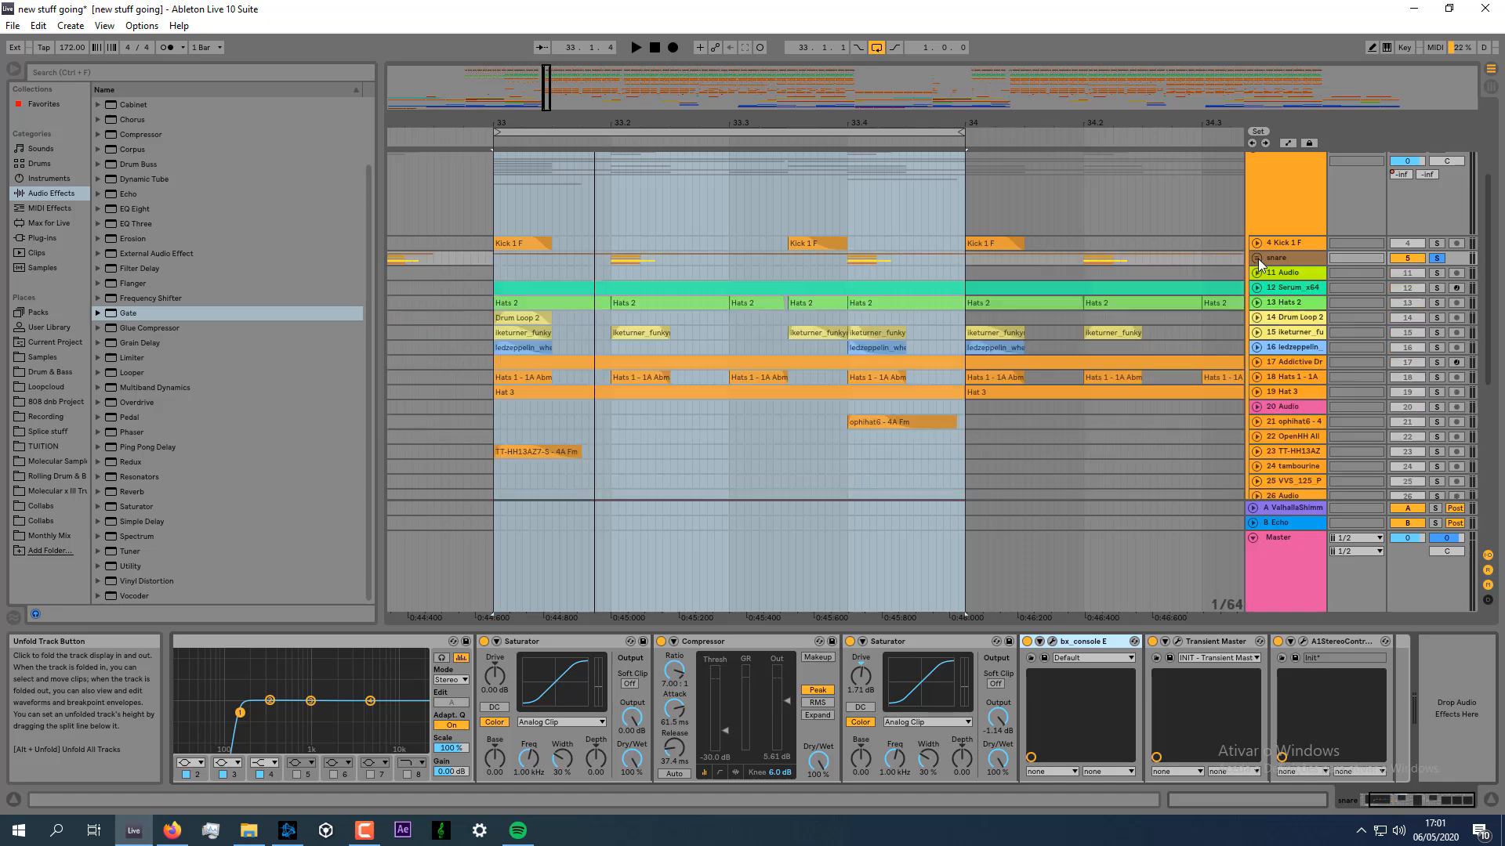
scroll(1282, 365, "up", 3)
left_click(1288, 328)
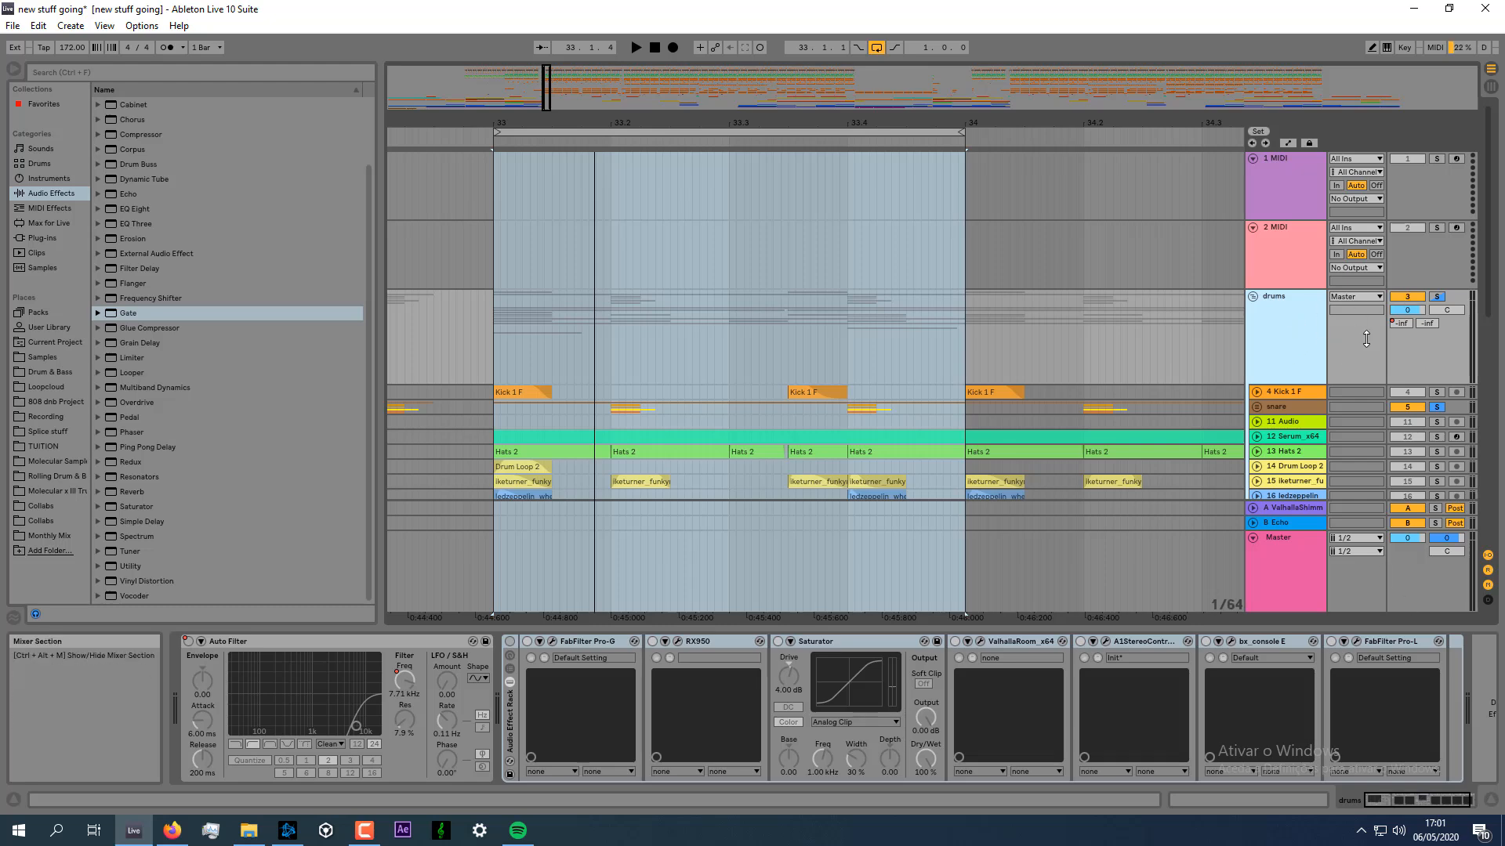
left_click(309, 642)
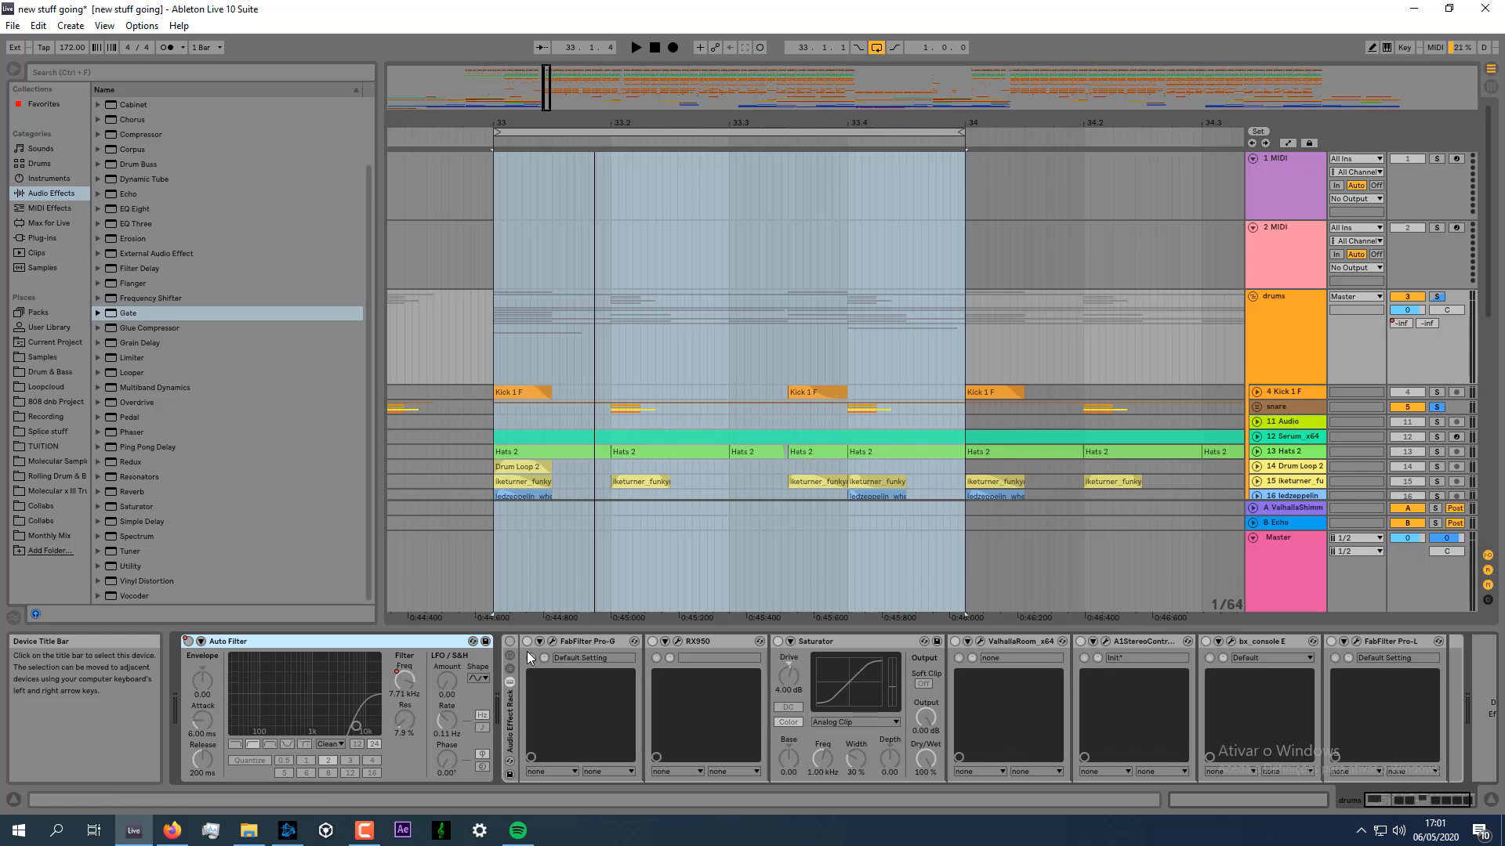
left_click(509, 641)
Bypass every device after FabFilter Pro-G in the drums group's rack, from RX950 through FabFilter Pro-L.
left_click(652, 641)
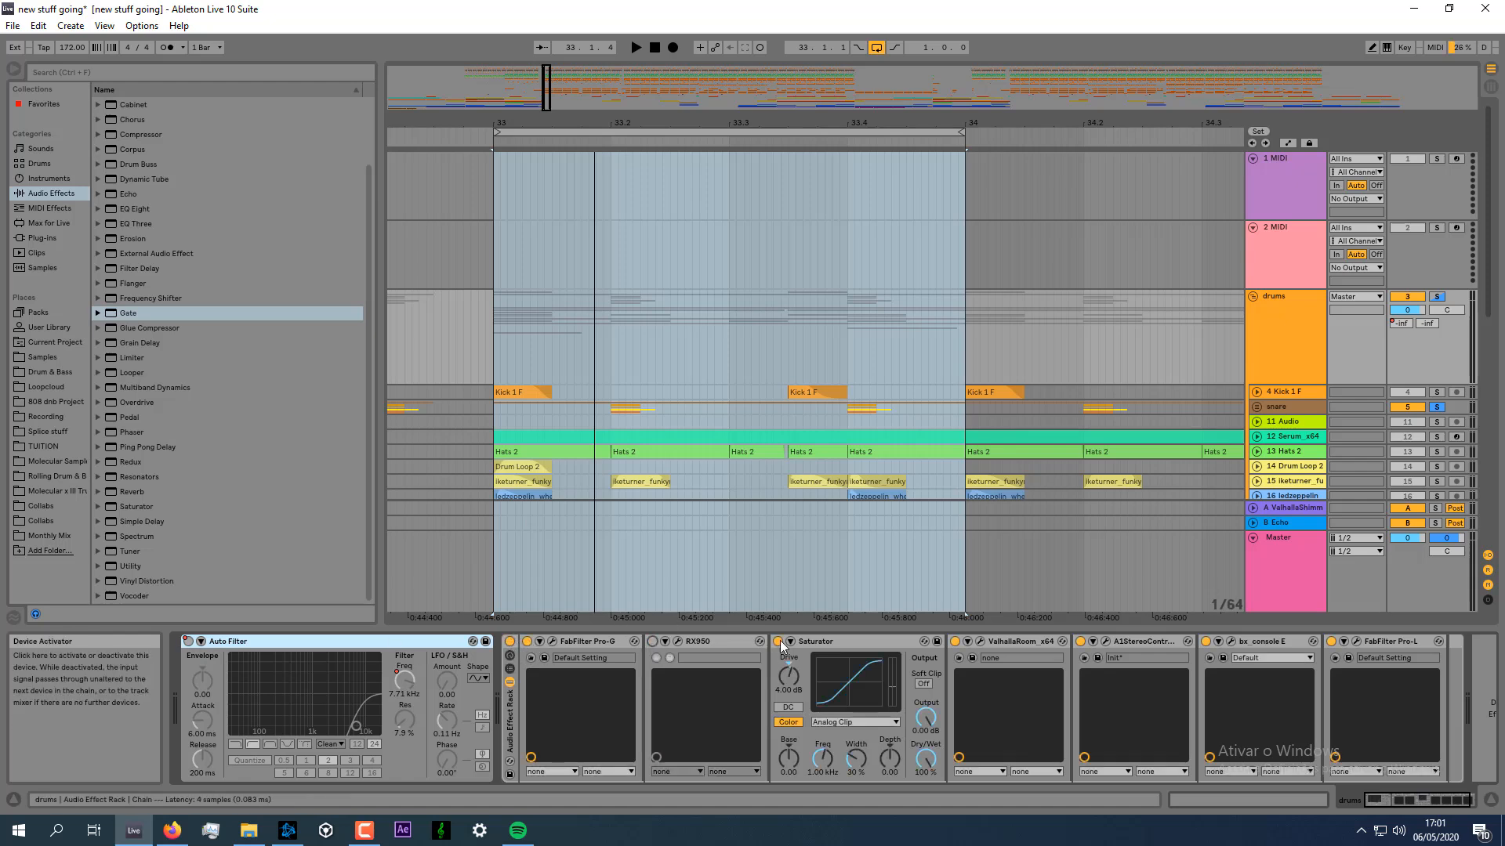
left_click(778, 641)
left_click(955, 642)
left_click(1080, 641)
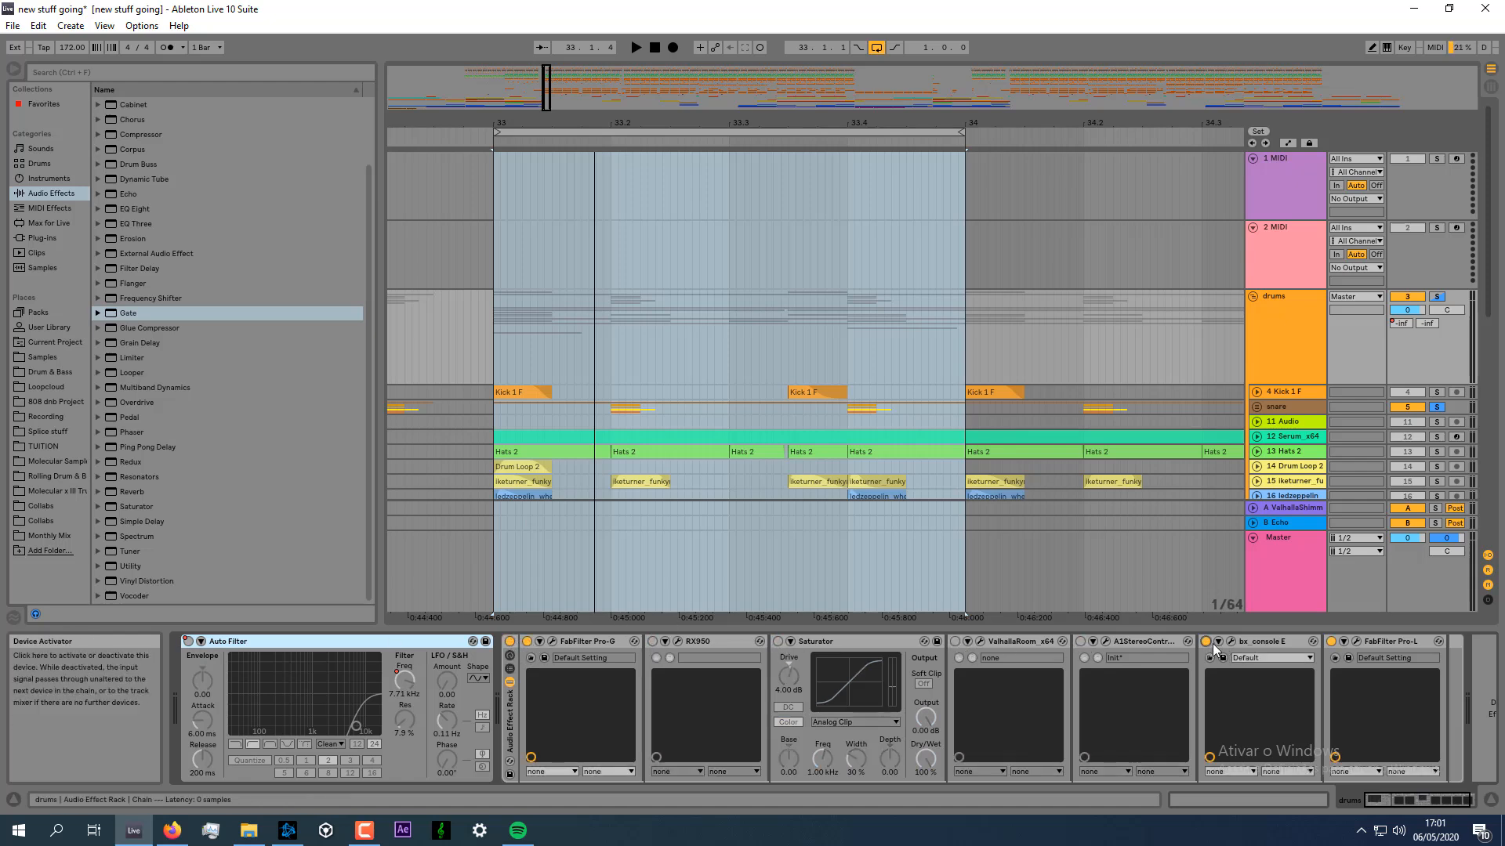
left_click(1205, 641)
left_click(1391, 641)
left_click(1331, 641)
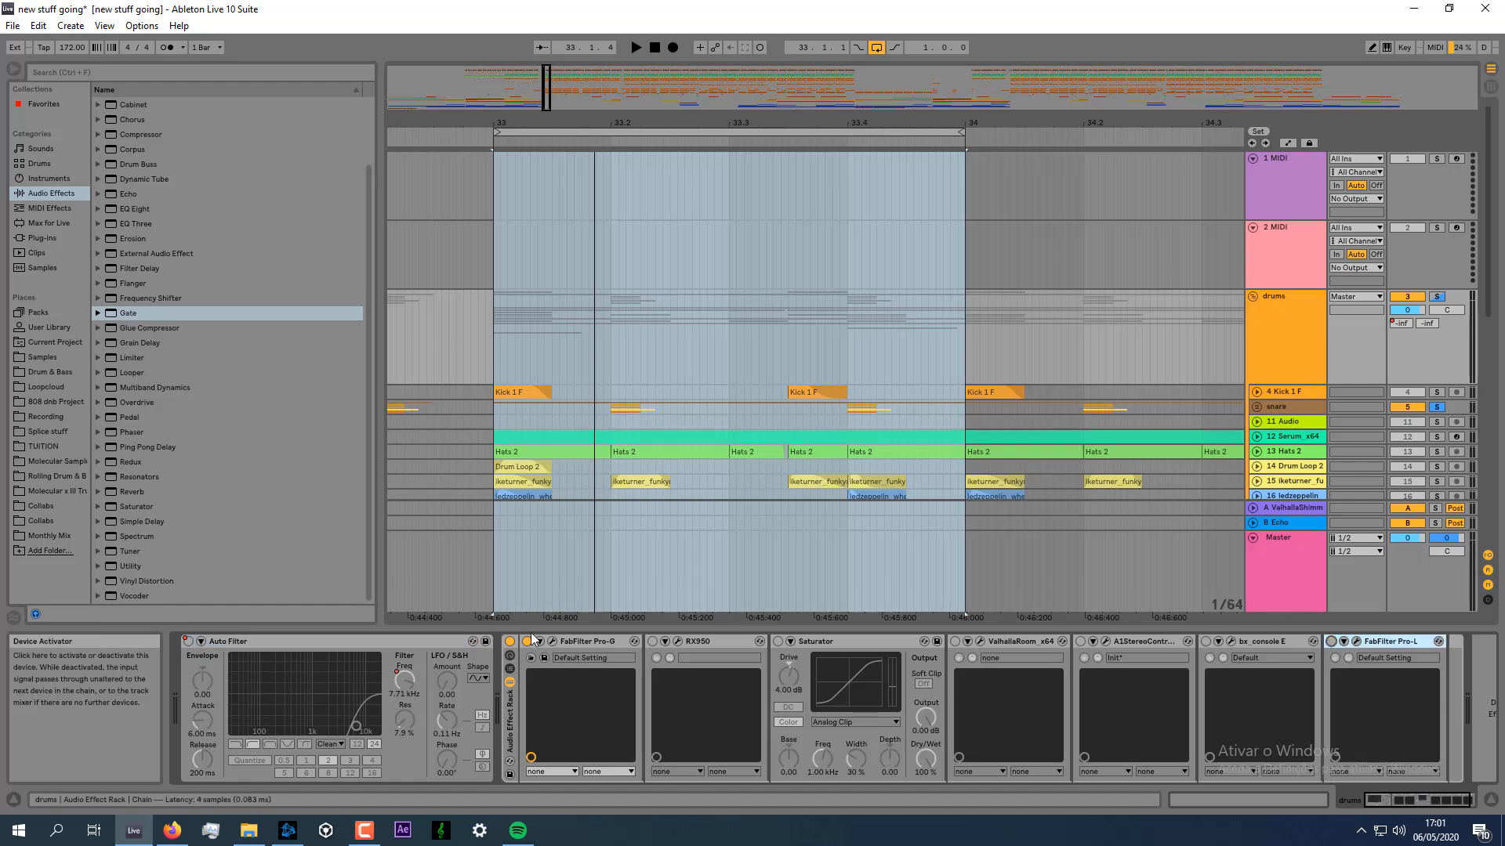
Open FabFilter Pro-G on the drums group and compare playback with it on and off, leaving it enabled.
left_click(599, 642)
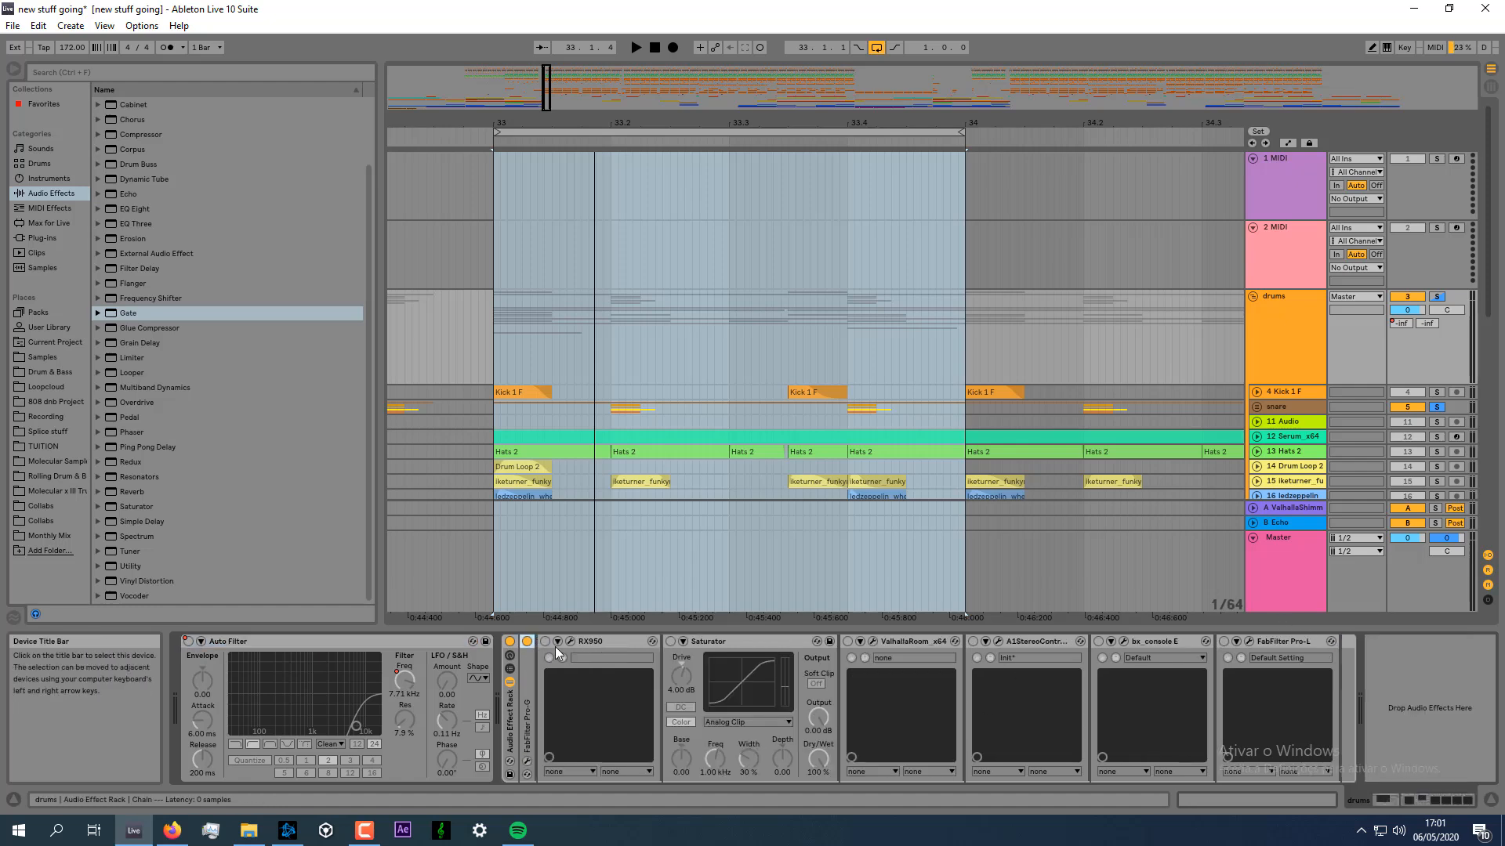
left_click(553, 642)
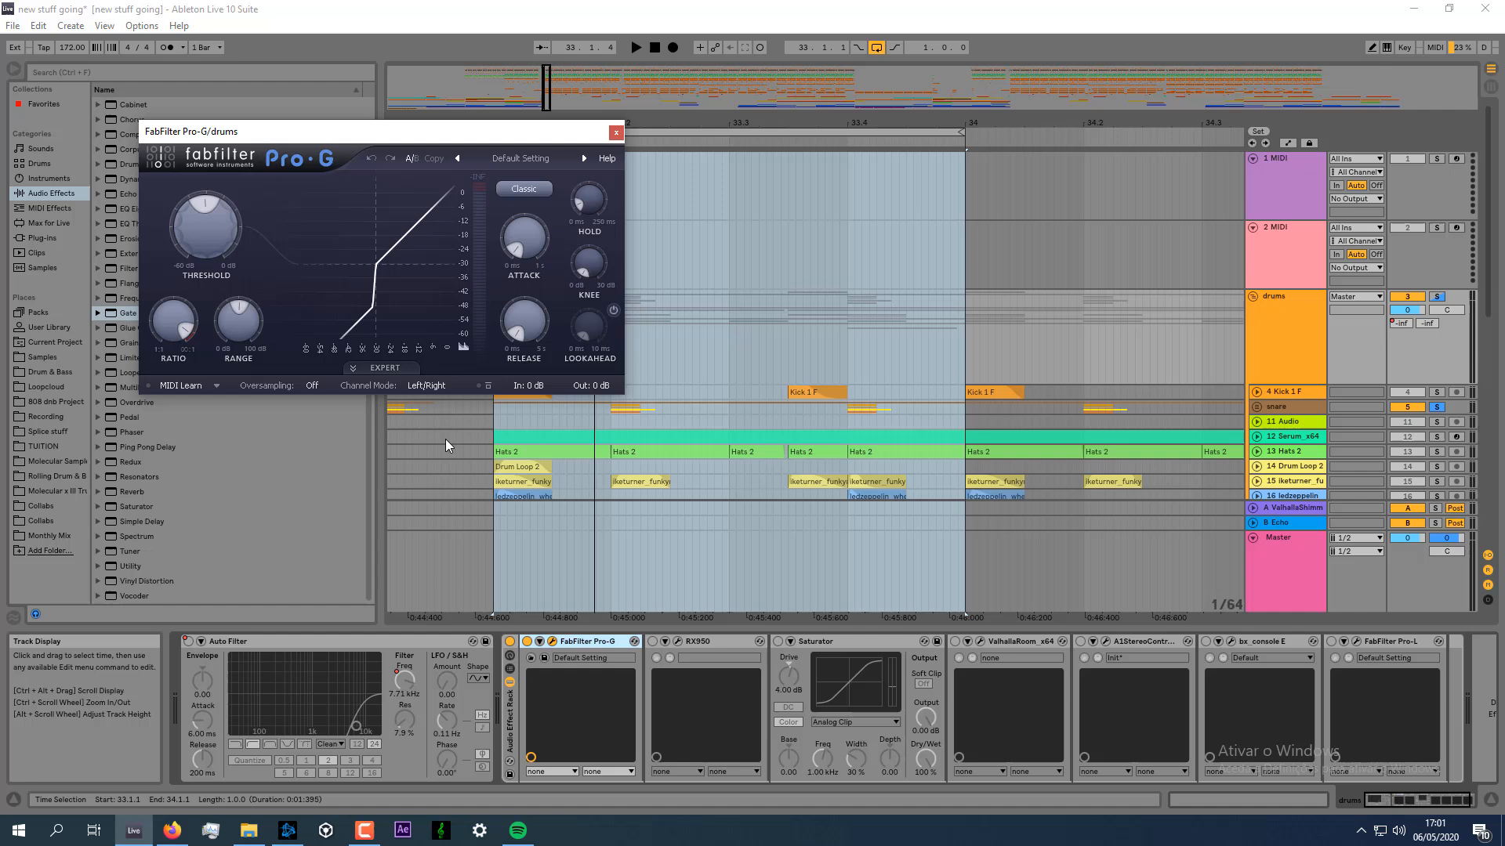
key("space")
left_click(527, 641)
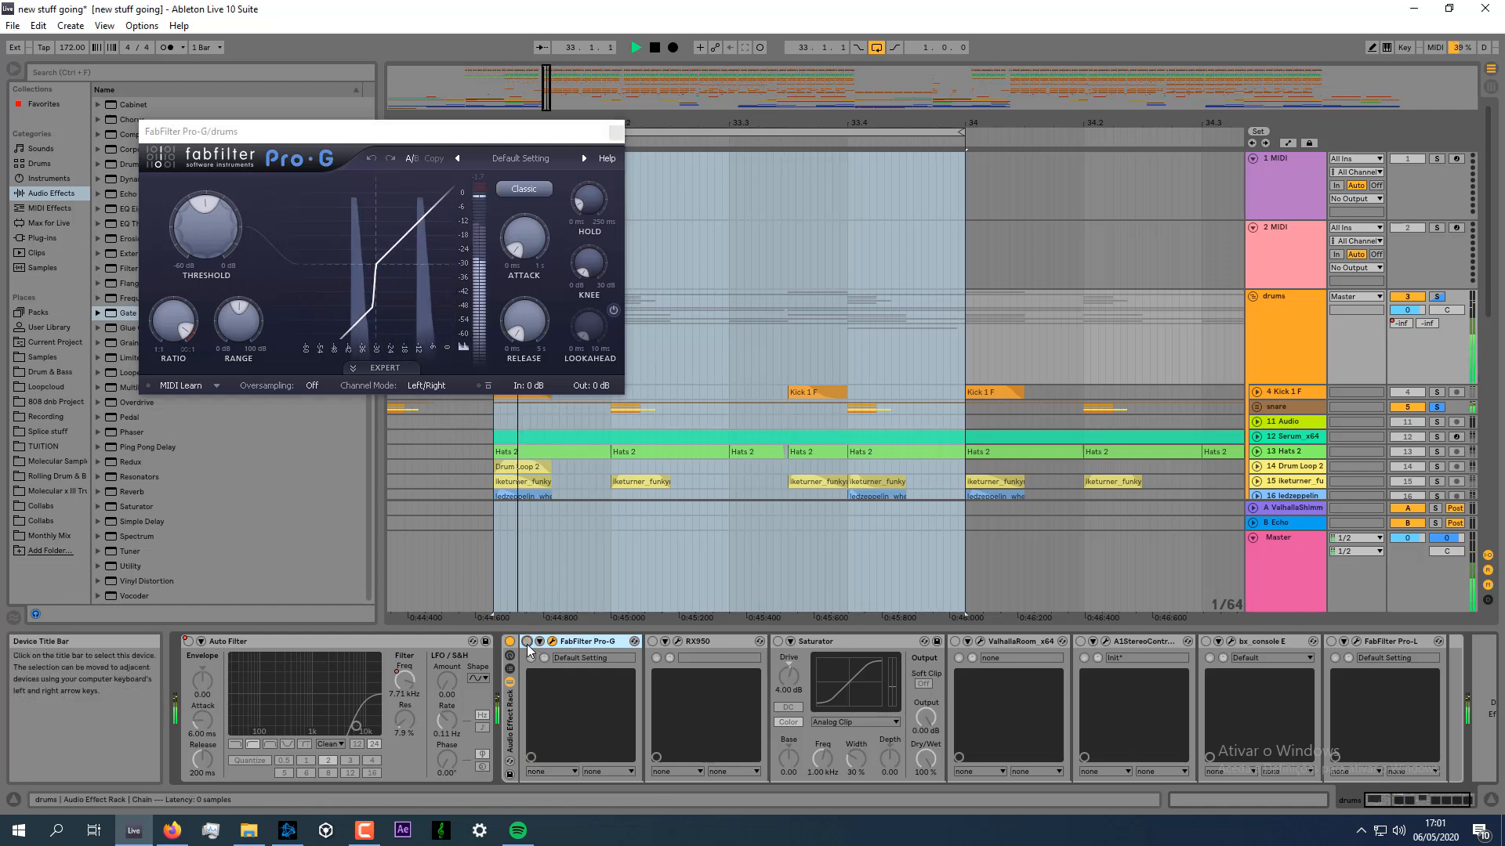
key("space")
left_click(528, 641)
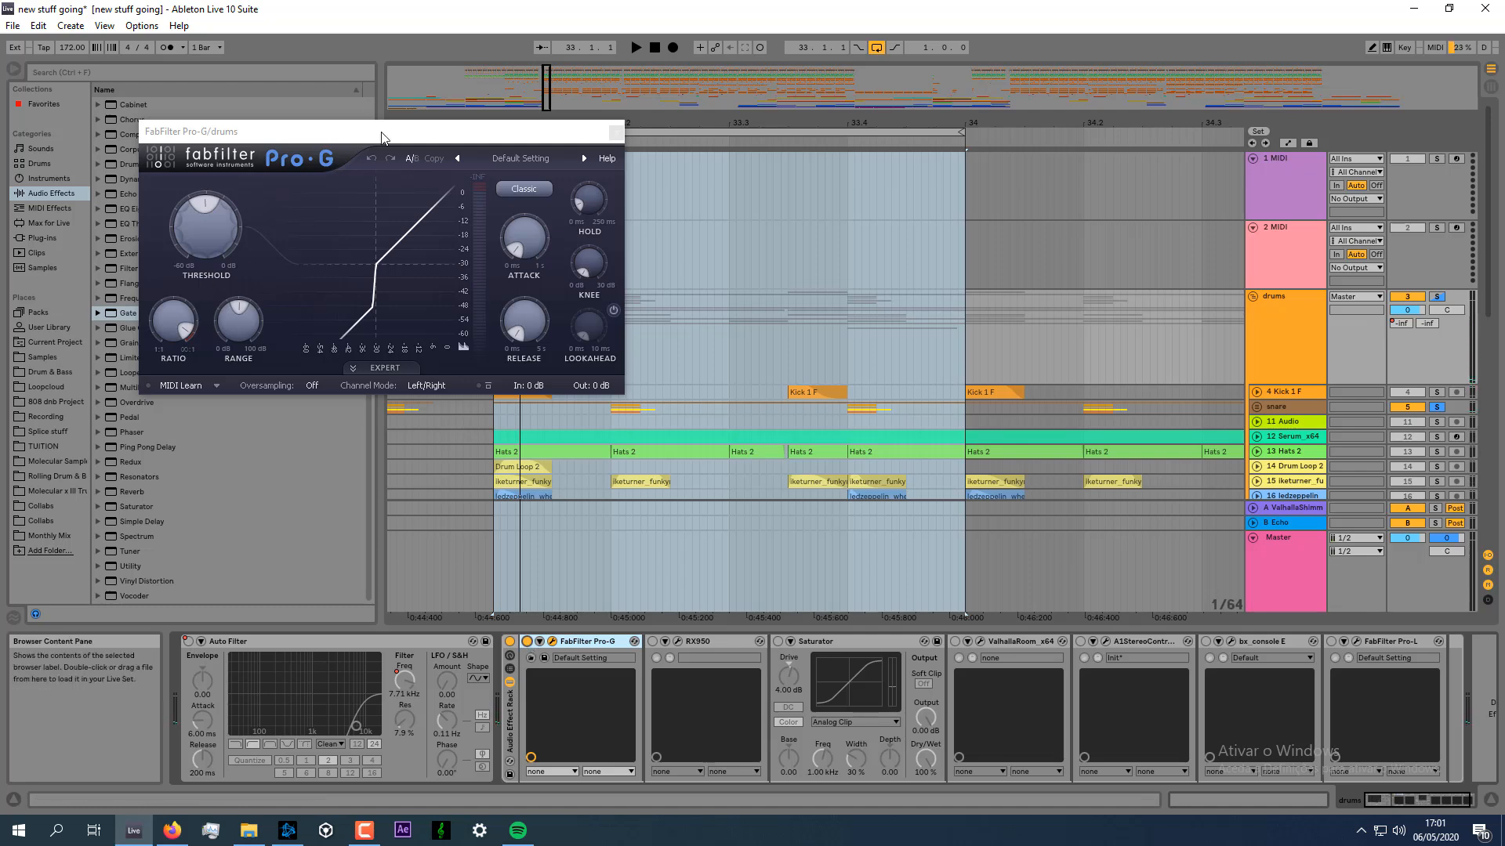
Solo the Hats 2 track, compare playback with FabFilter Pro-G off and on, and close the plug-in window.
left_click_drag(363, 135, 408, 160)
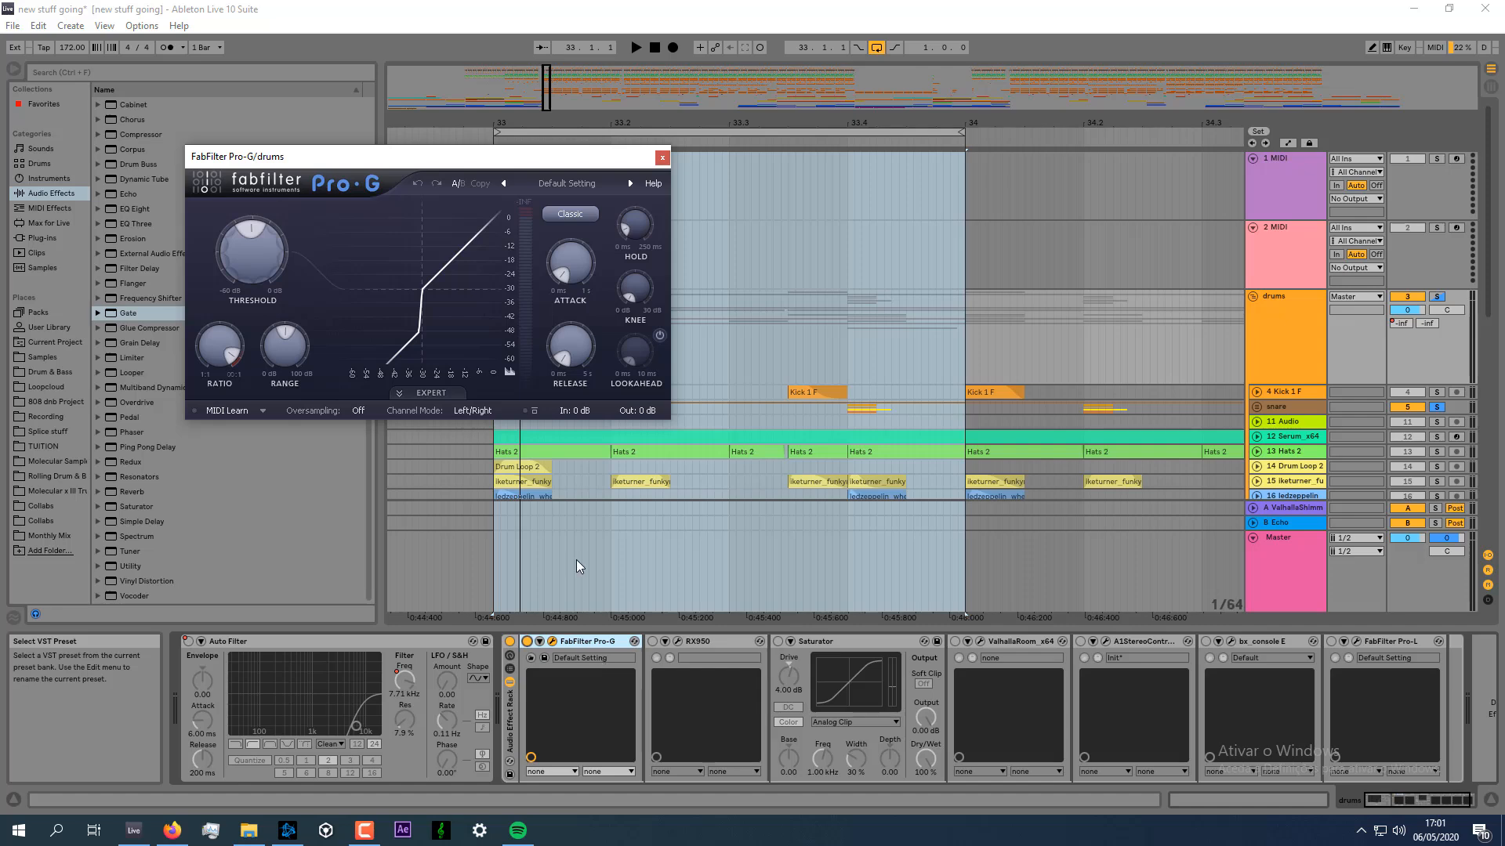
left_click_drag(484, 156, 464, 146)
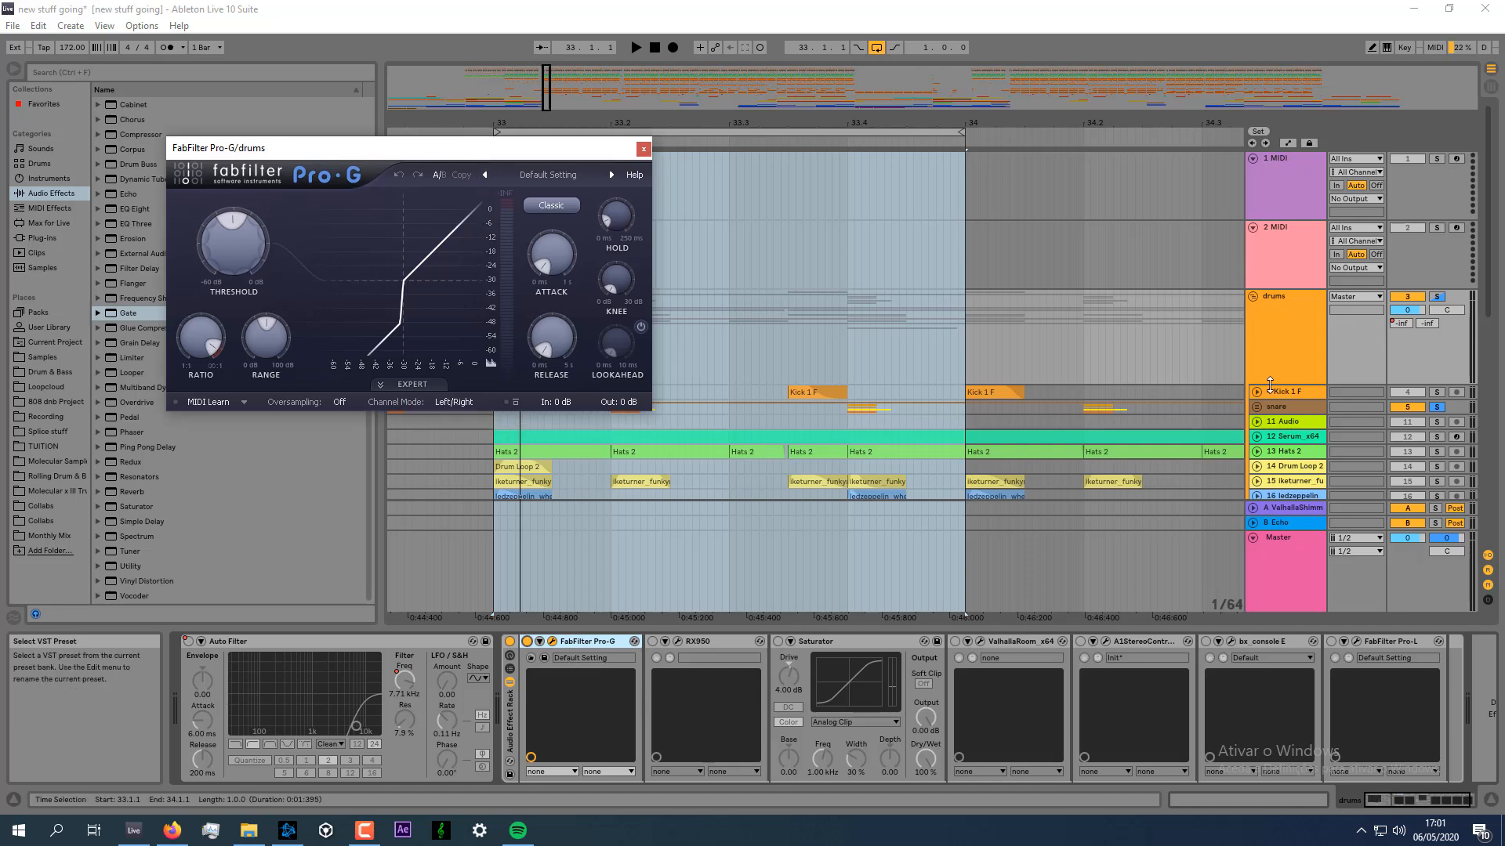
scroll(1070, 379, "down", 2)
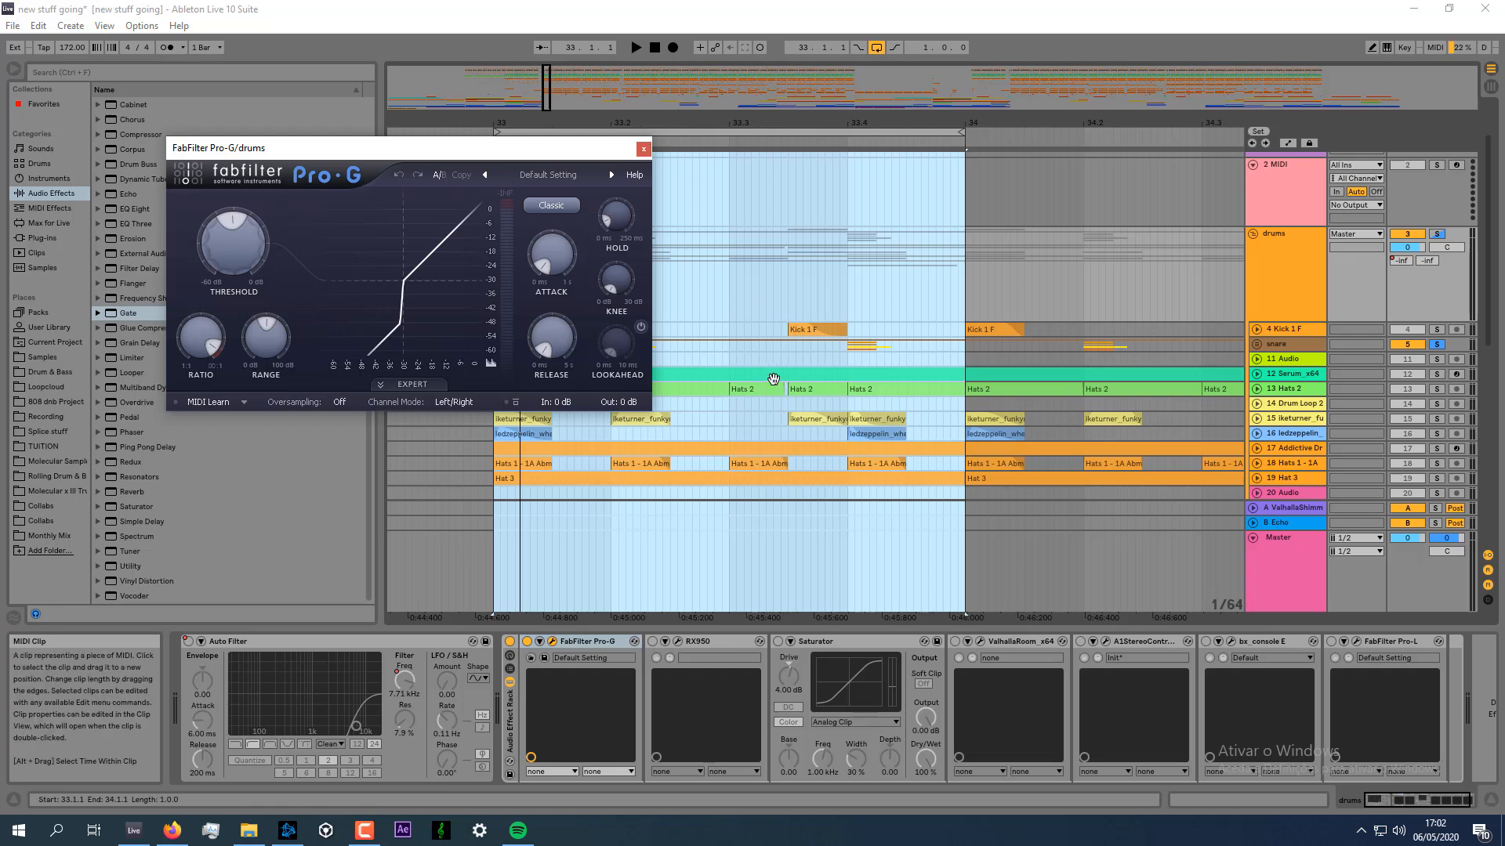
left_click_drag(540, 147, 452, 118)
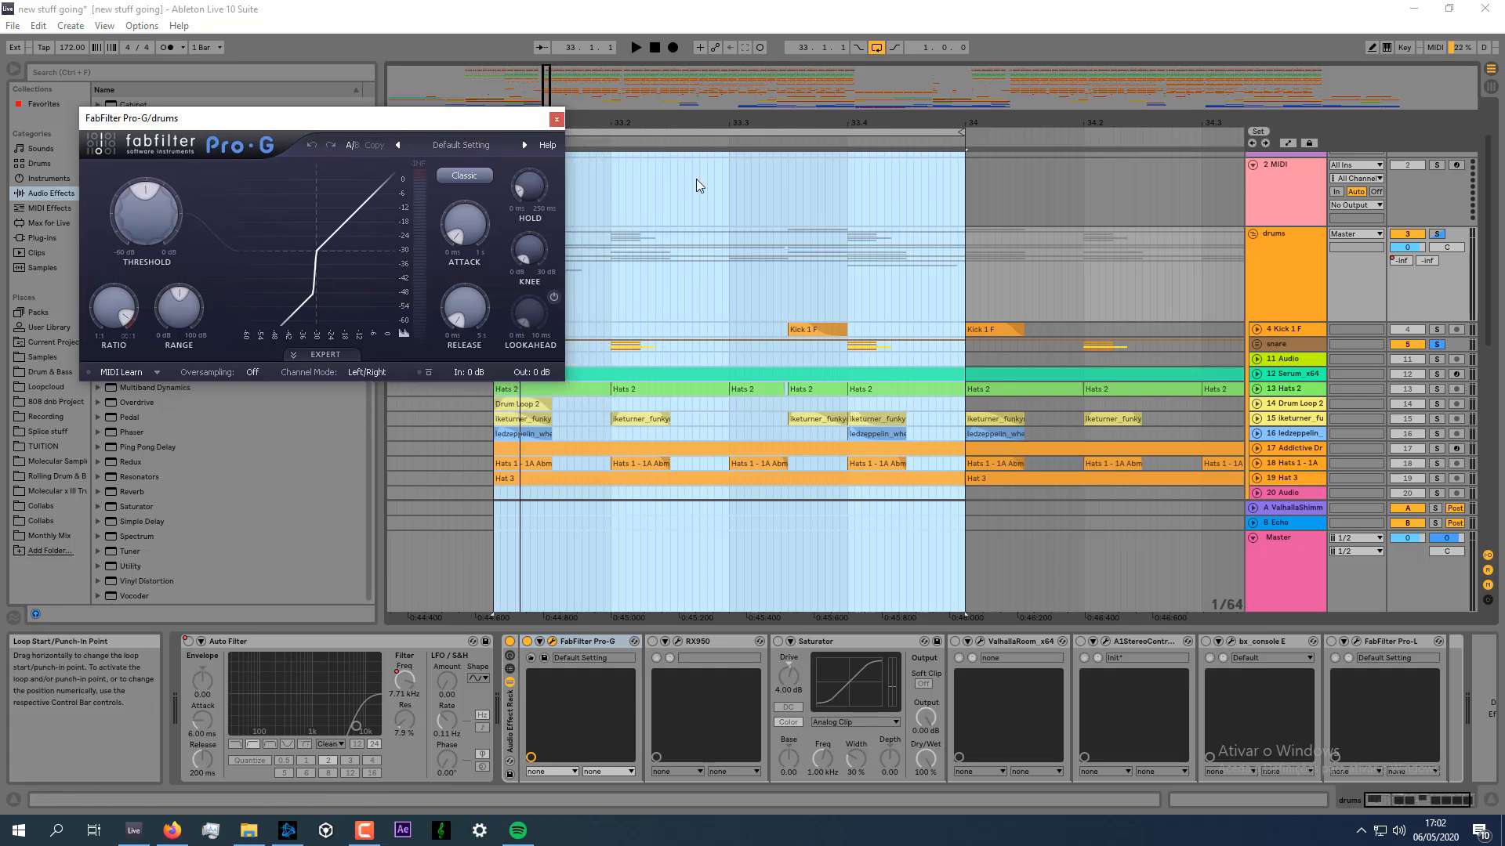
left_click(1437, 387)
key("space")
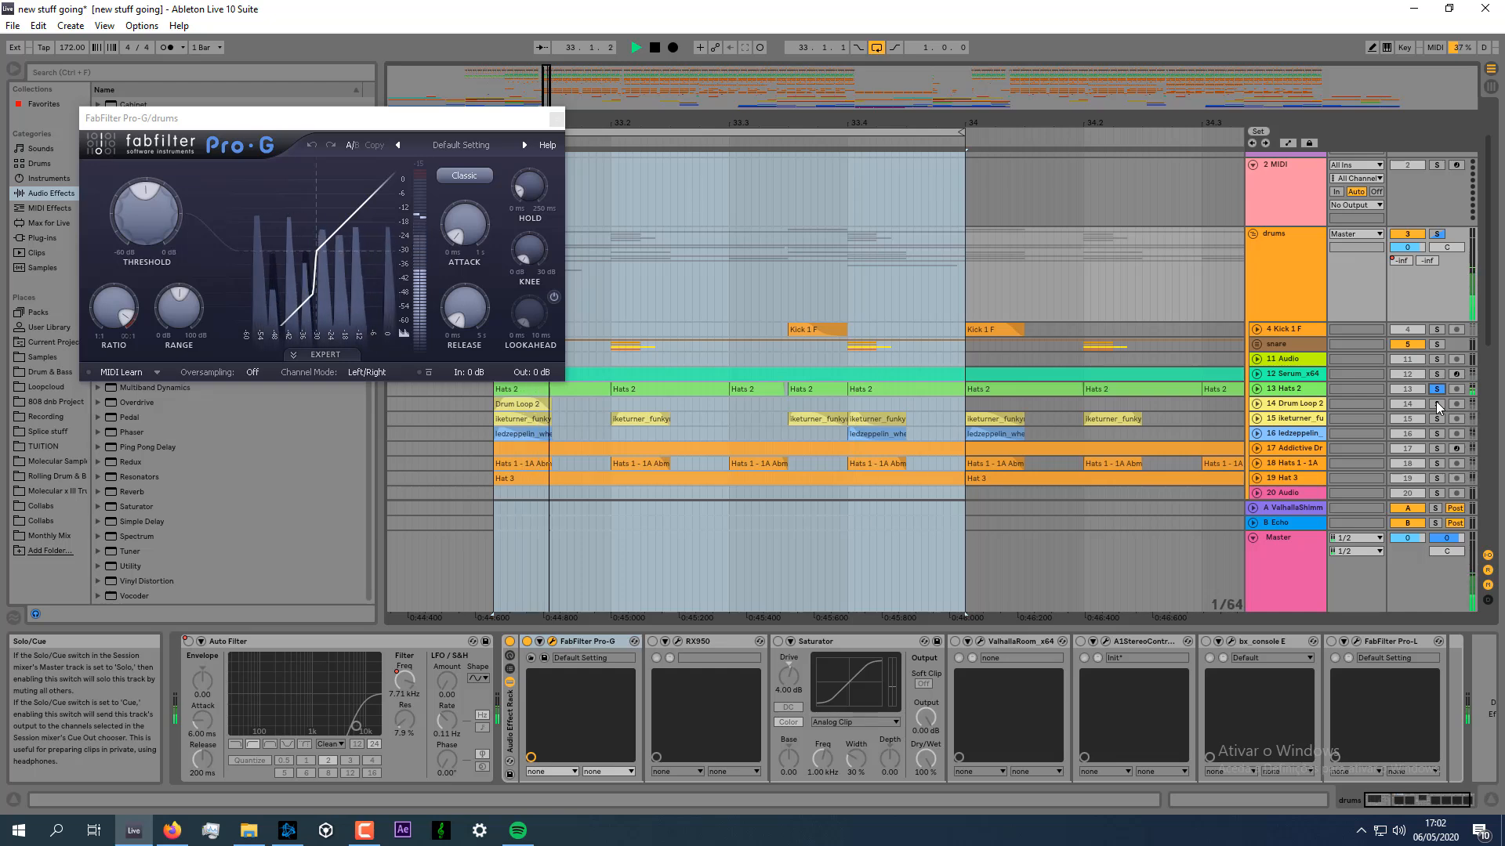
left_click(527, 641)
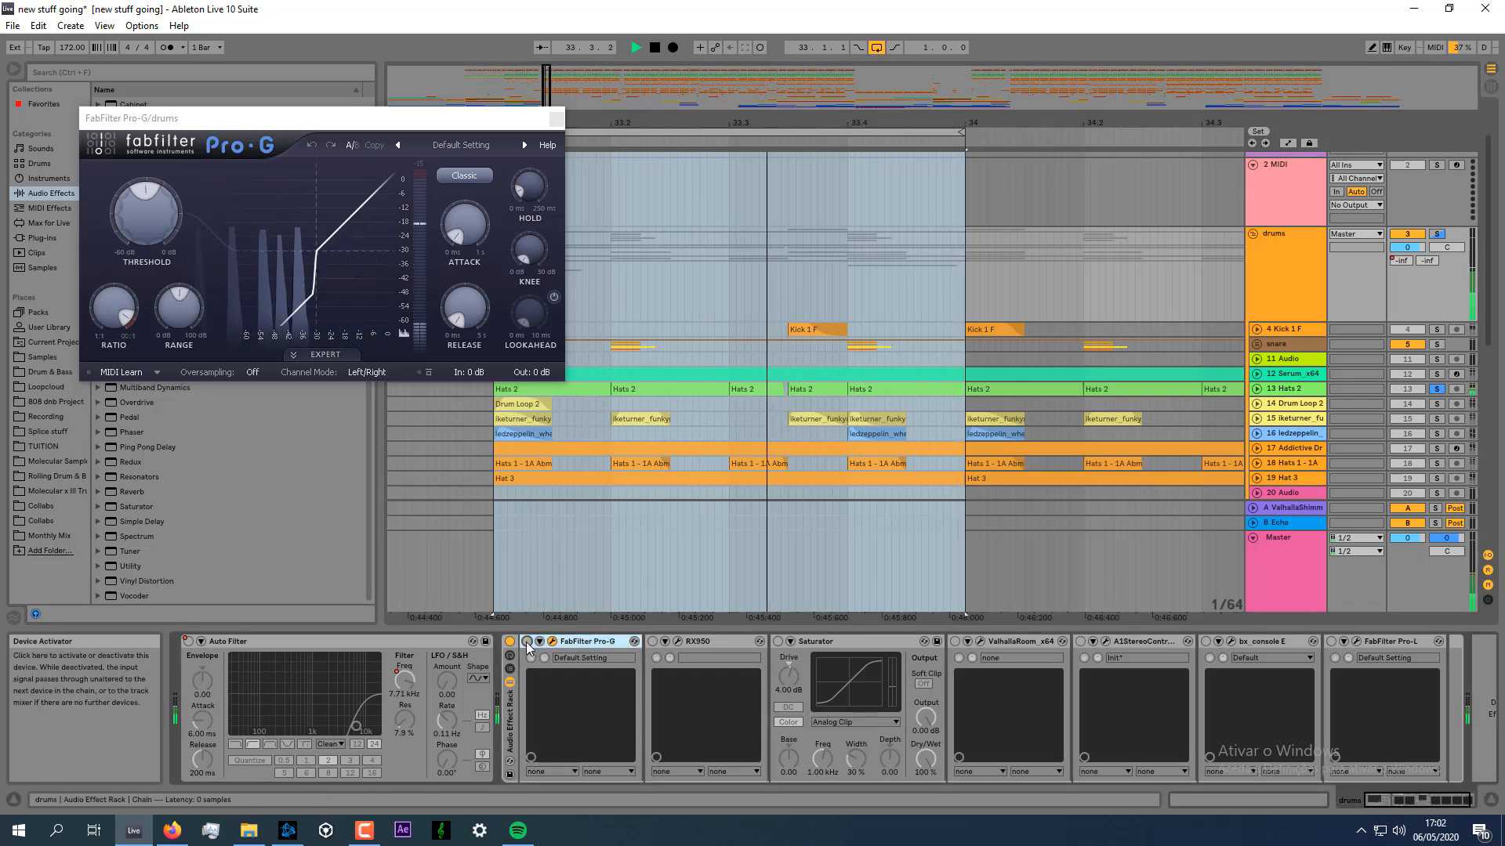
left_click(555, 123)
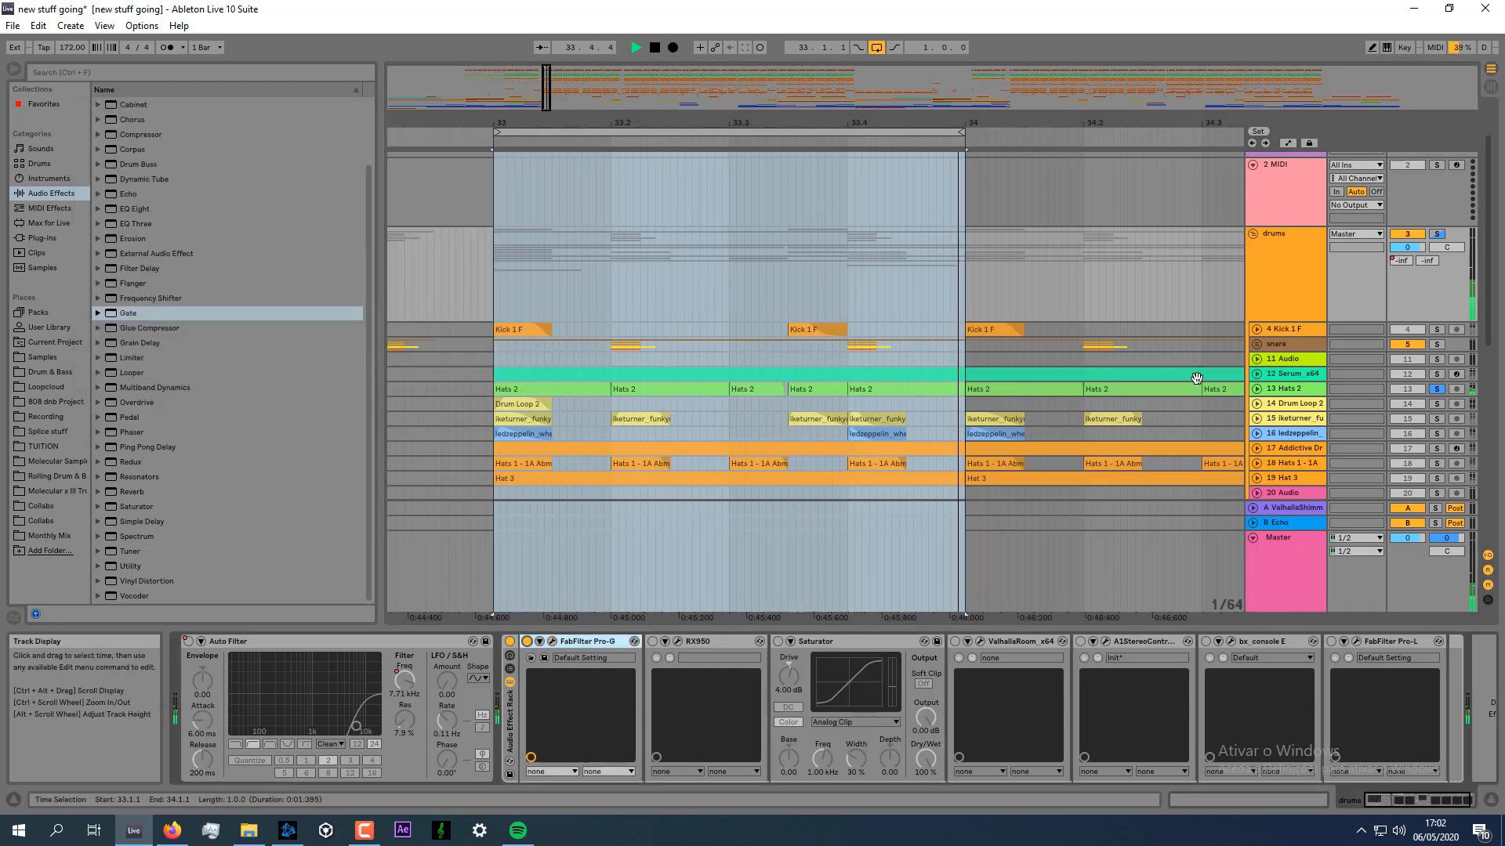
key("space")
Solo the snare group again, enable RX950 on the drums group and examine its Input Gain, Audio Bandwidth and Output Level controls.
left_click(1280, 290)
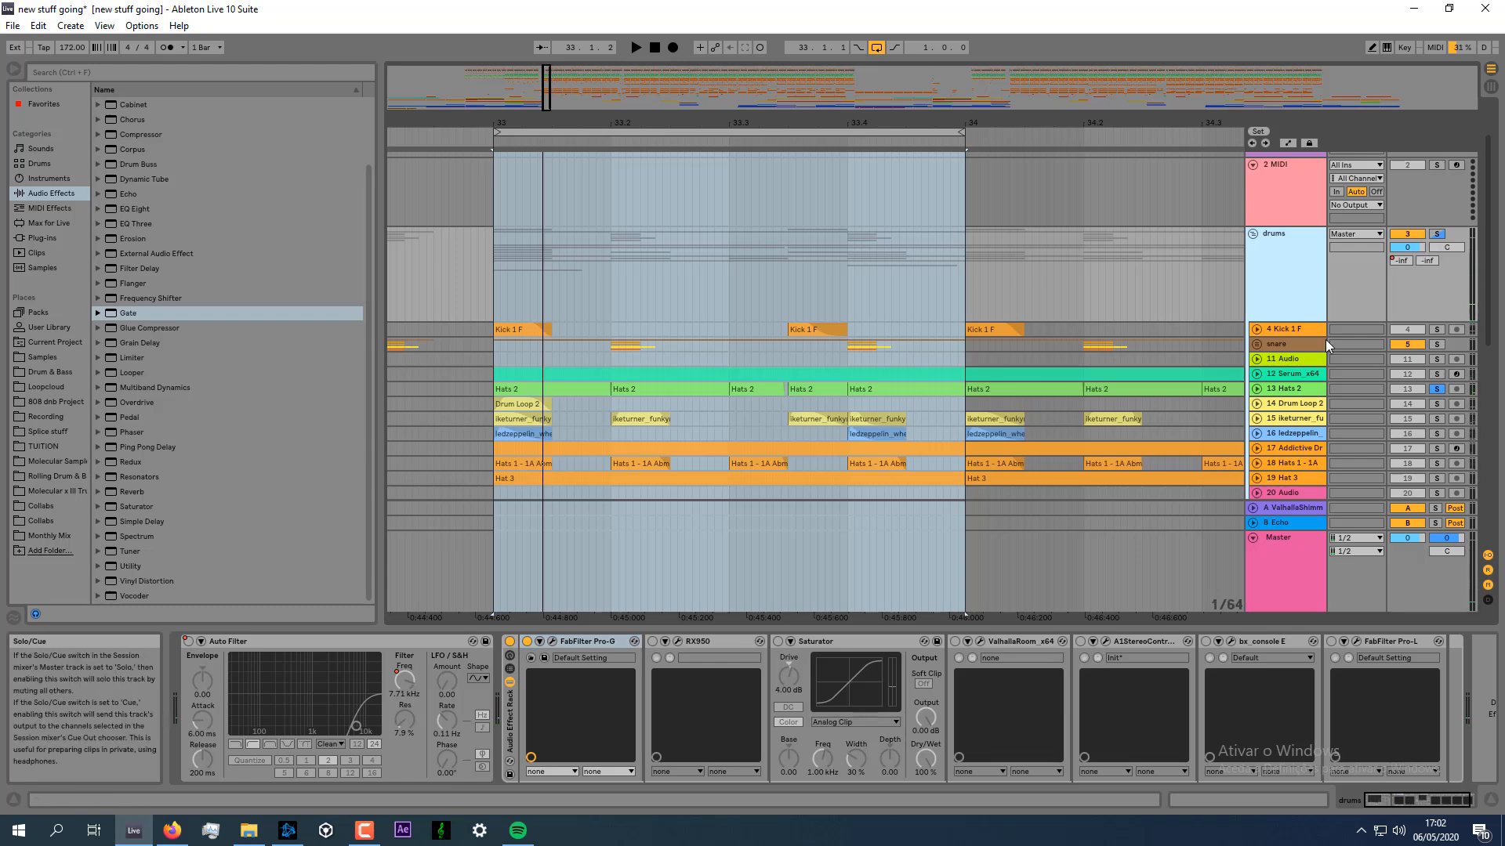
left_click(1437, 344)
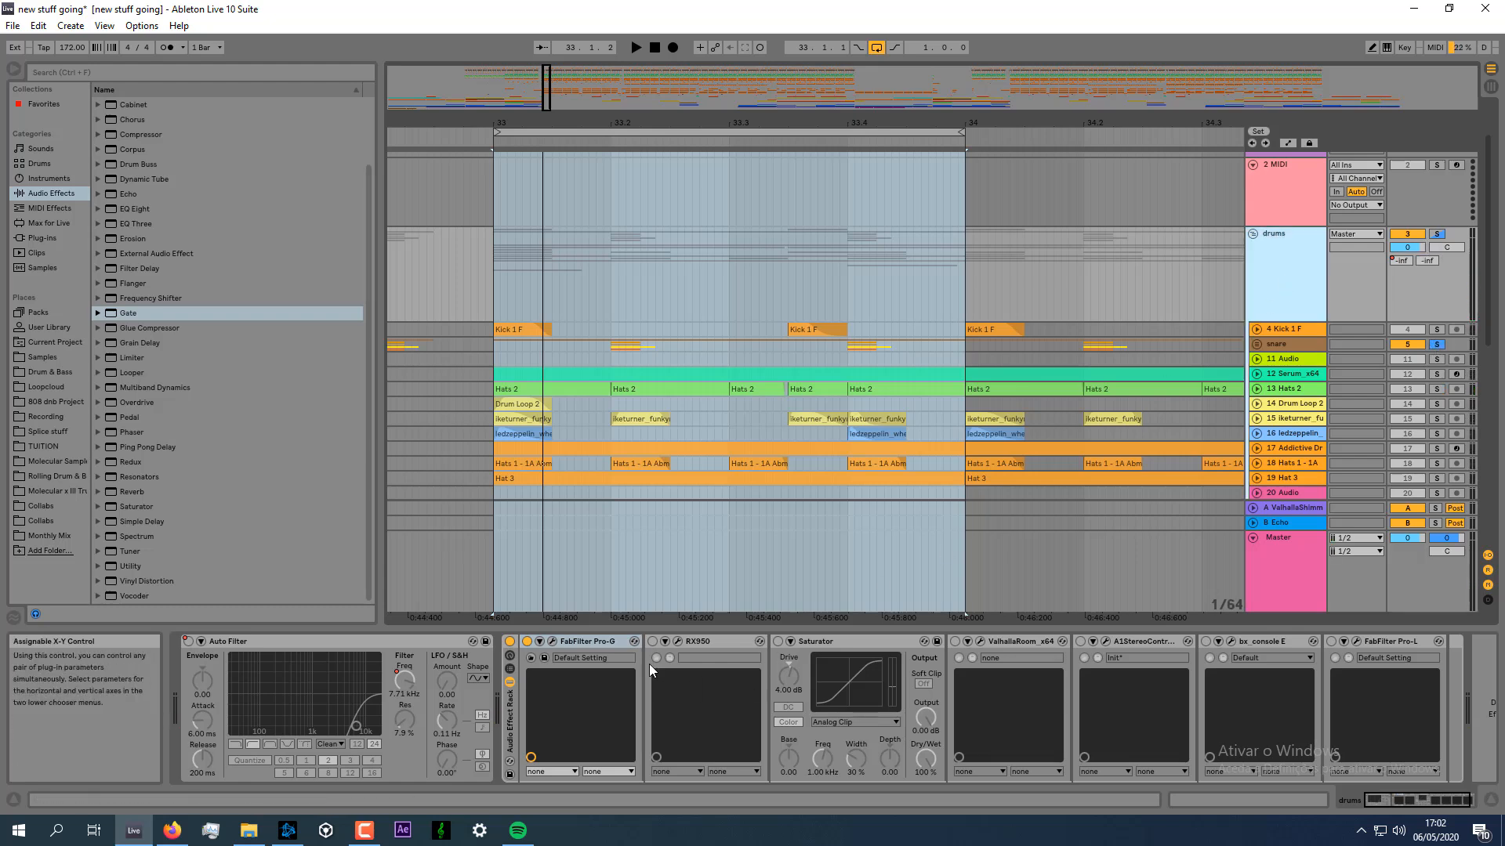
left_click(652, 641)
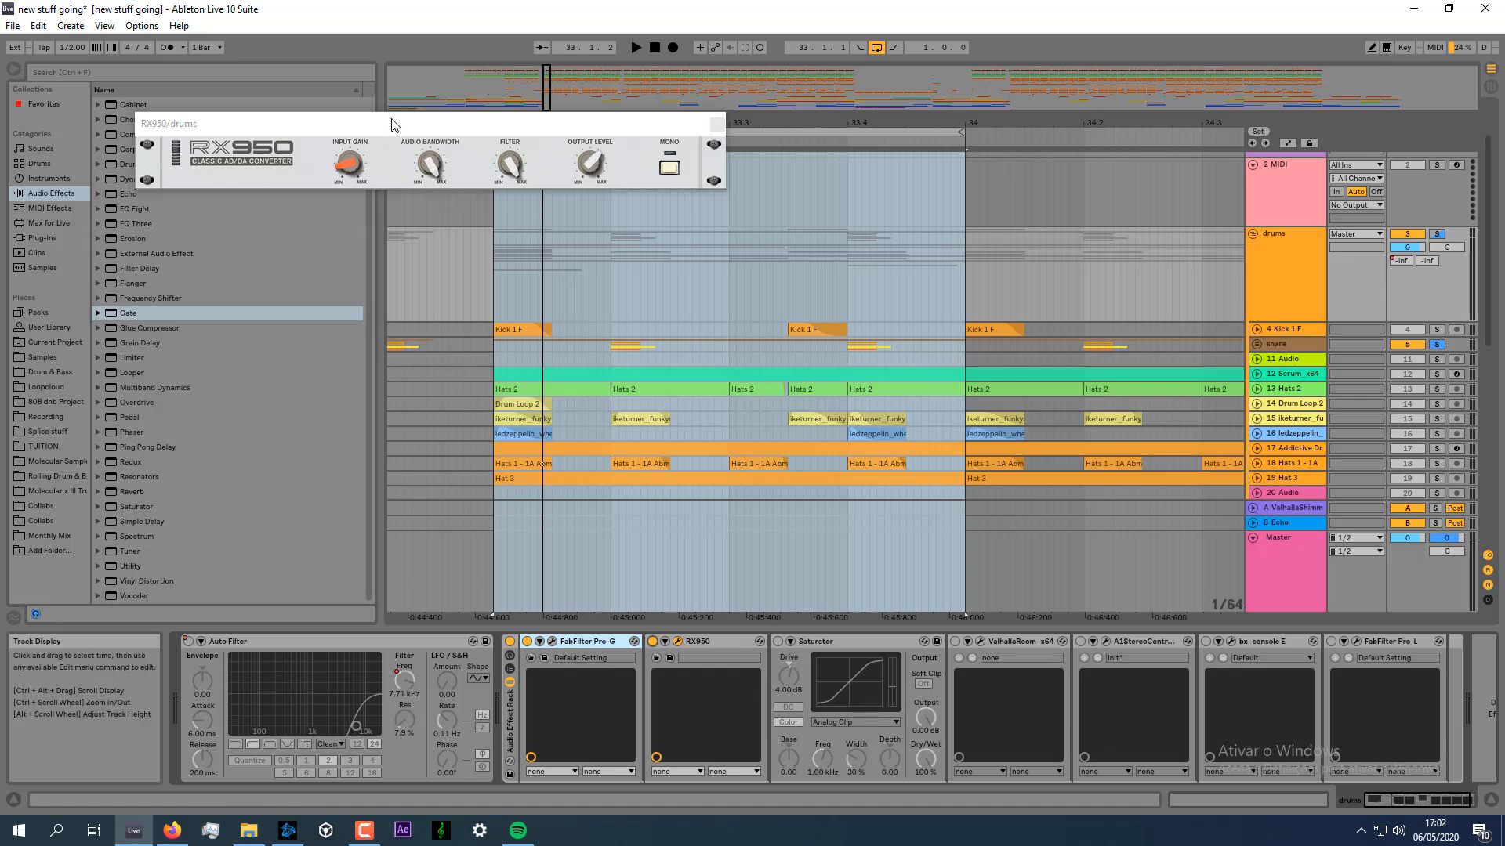
left_click_drag(381, 130, 546, 252)
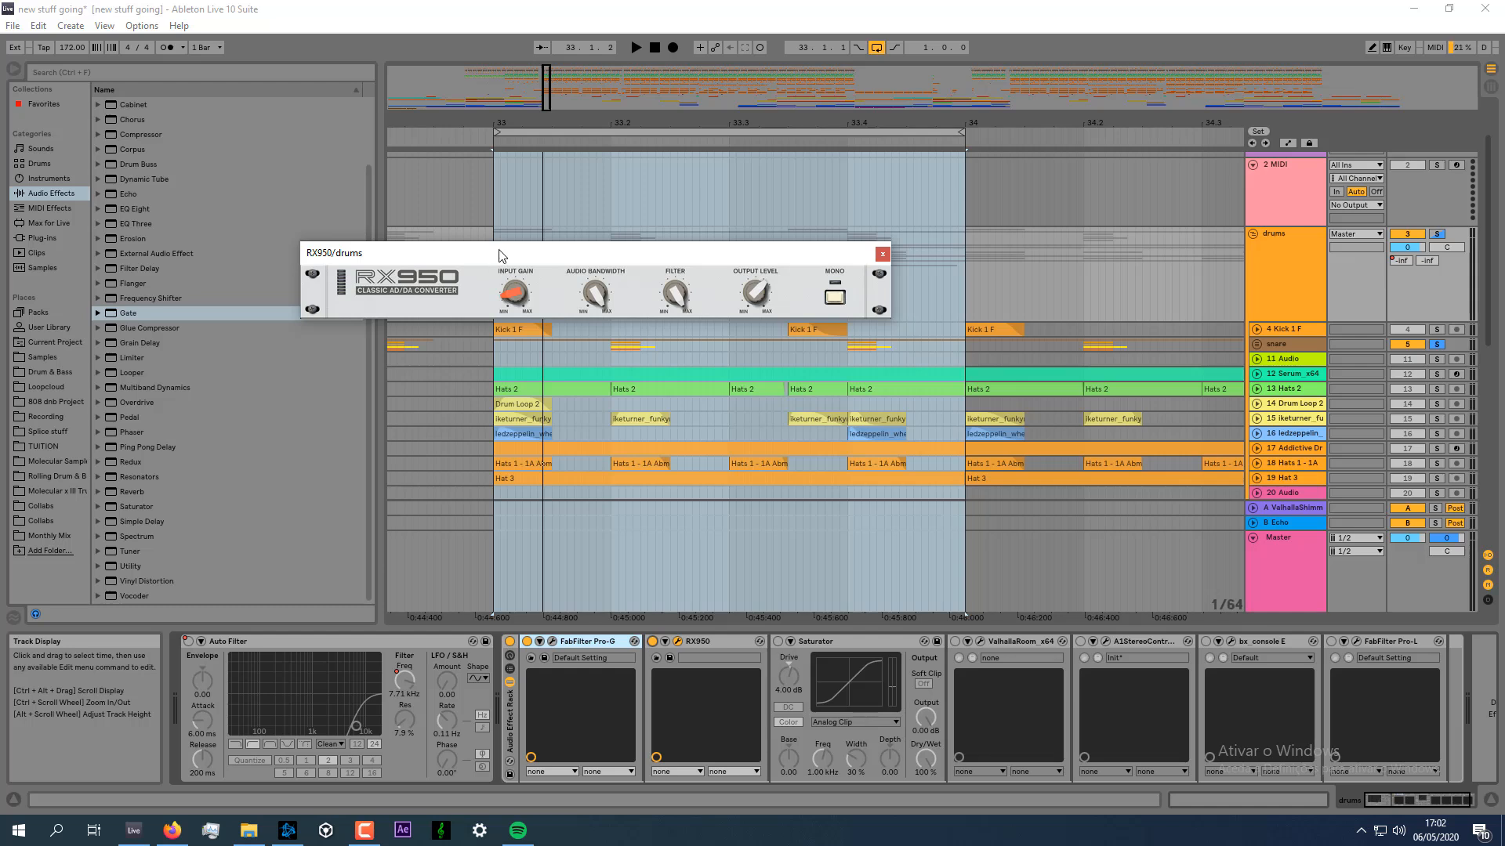
mouse_move(595, 303)
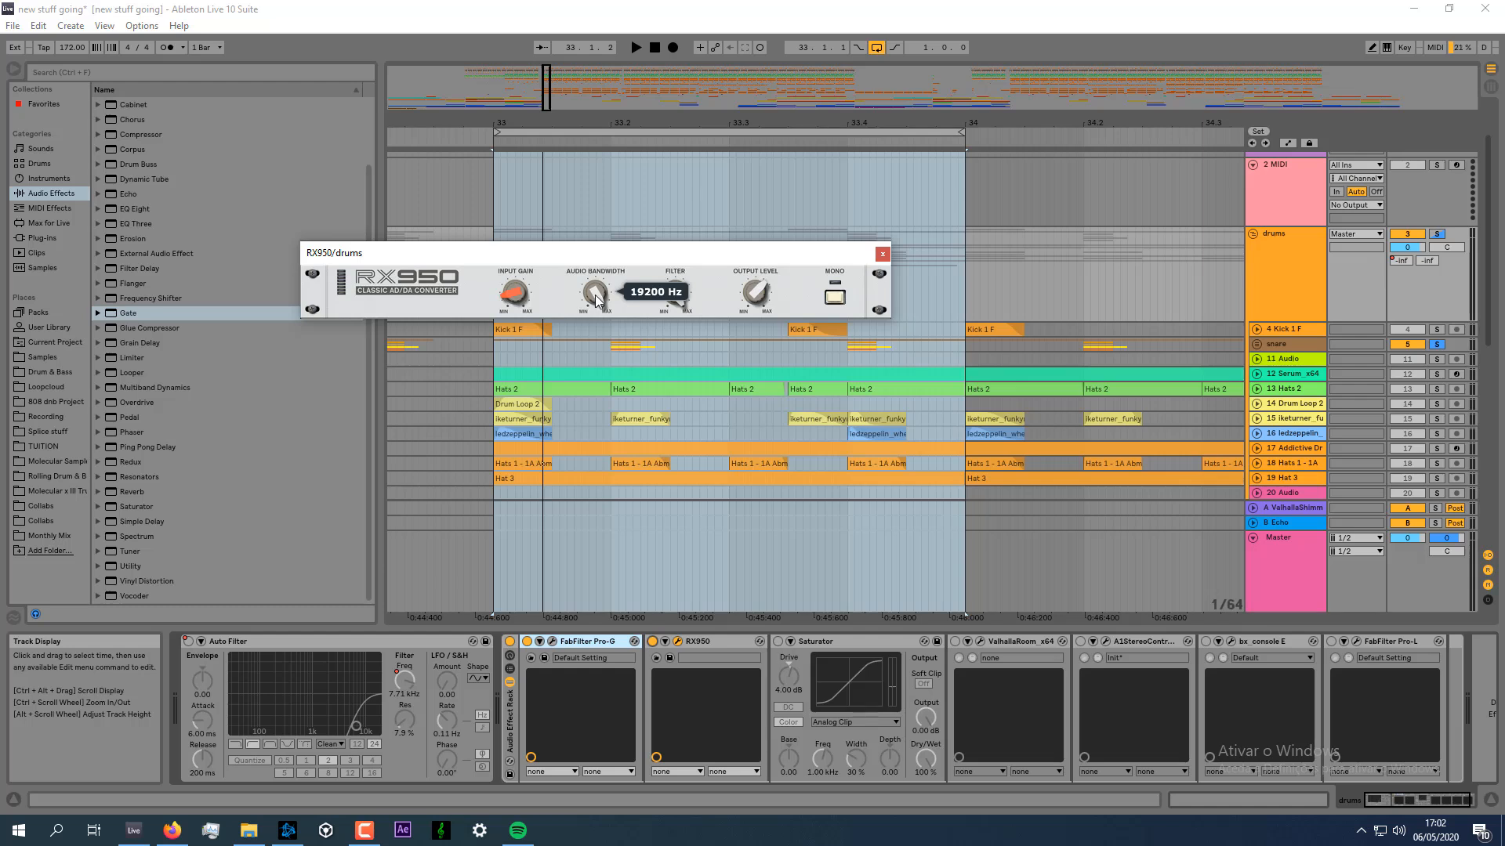
mouse_move(511, 298)
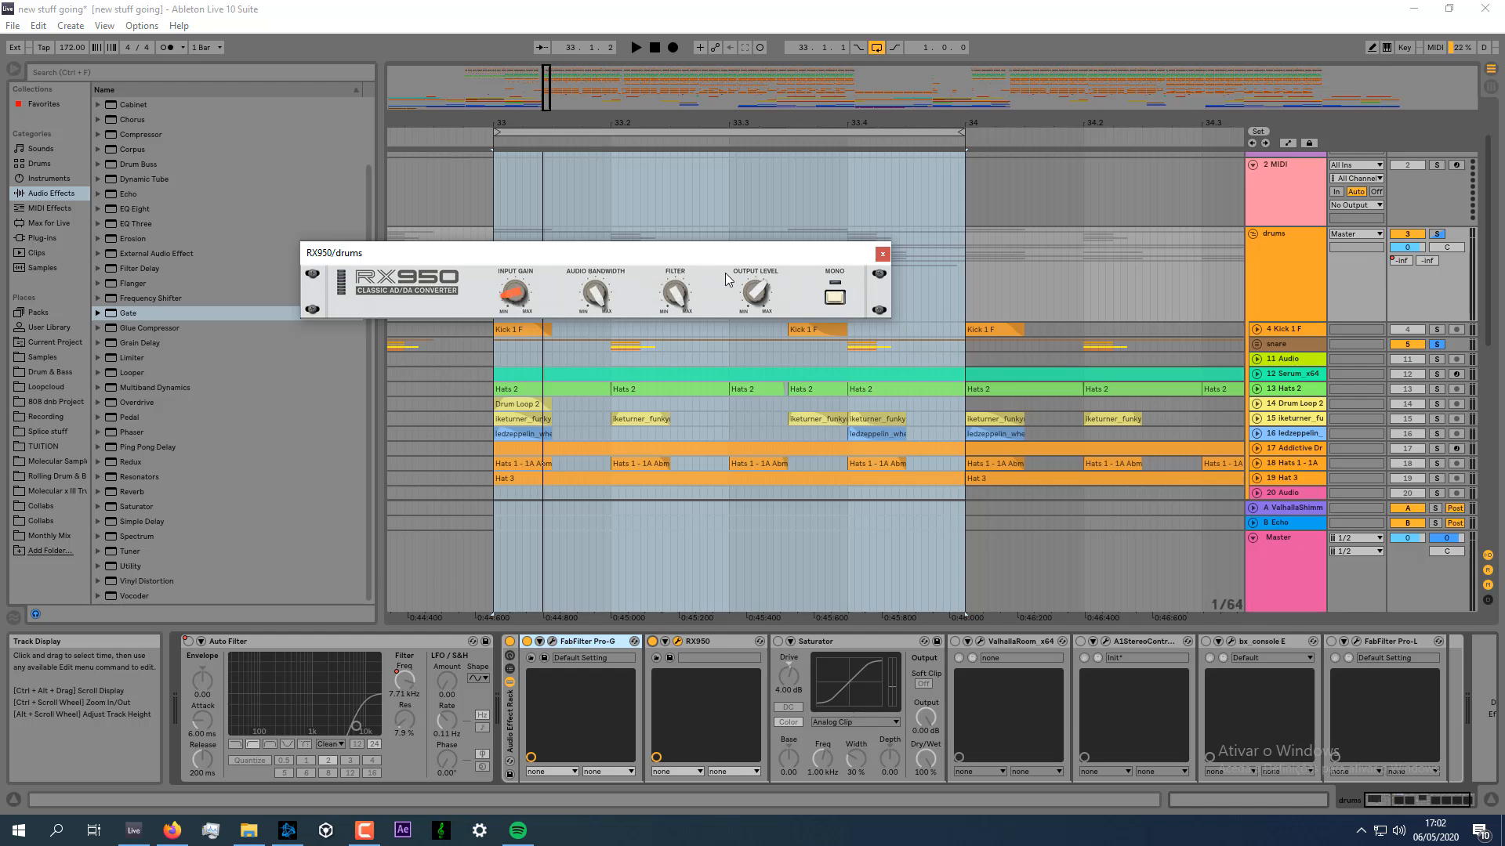
mouse_move(760, 296)
Audition RX950's Audio Bandwidth and Input Gain knobs during playback and close its window.
left_click_drag(683, 248, 688, 281)
key("space")
left_click_drag(600, 331, 605, 439)
mouse_move(505, 336)
left_mouse_down()
mouse_move(547, 203)
mouse_move(532, 333)
left_mouse_up()
left_click(888, 286)
Compare the drums group's playback with RX950 bypassed and active, leaving it enabled.
left_click(652, 642)
key("space")
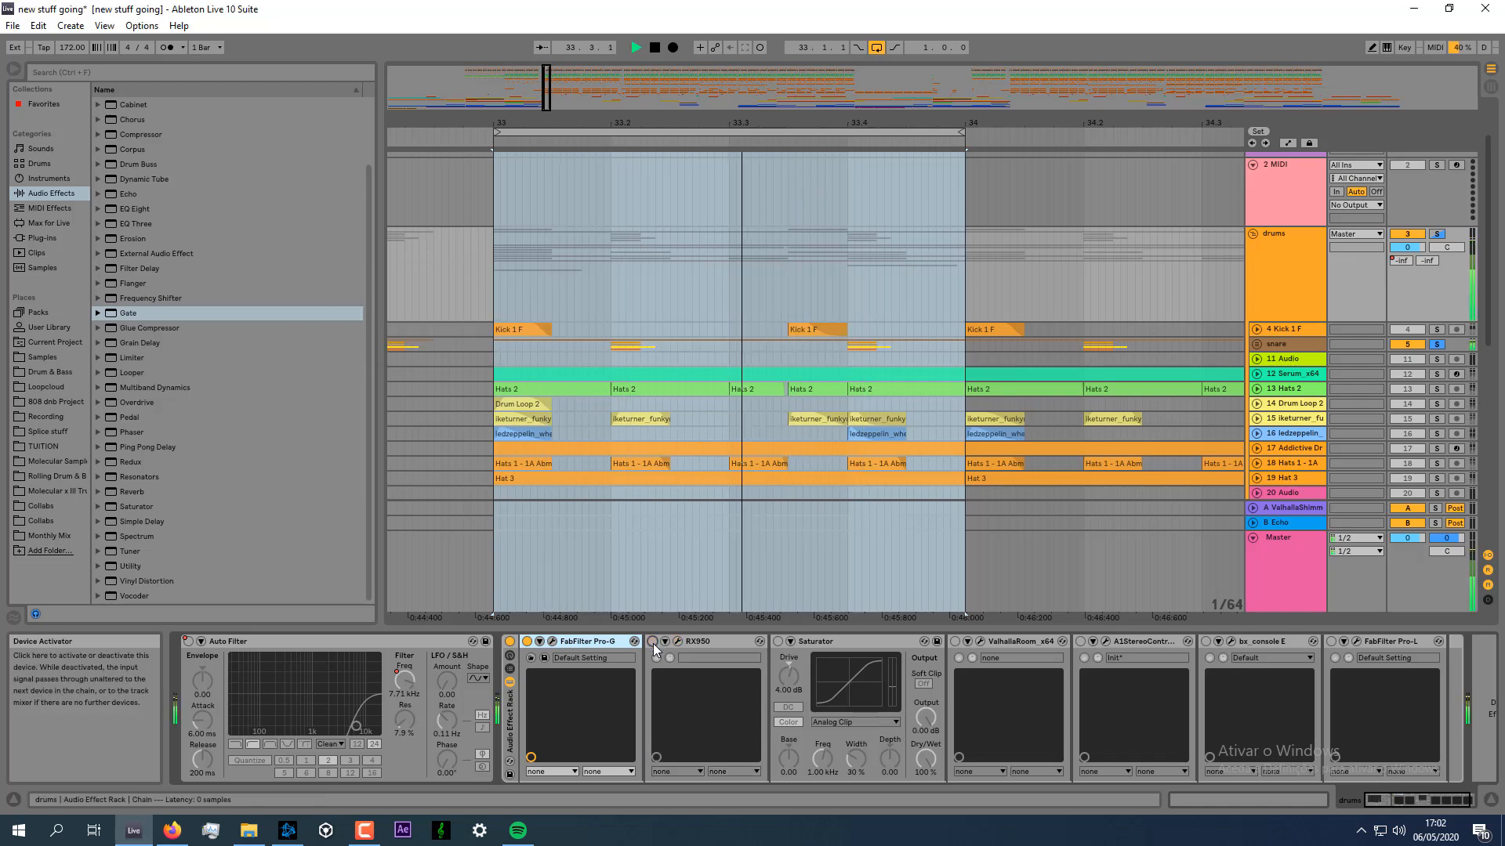
left_click(652, 642)
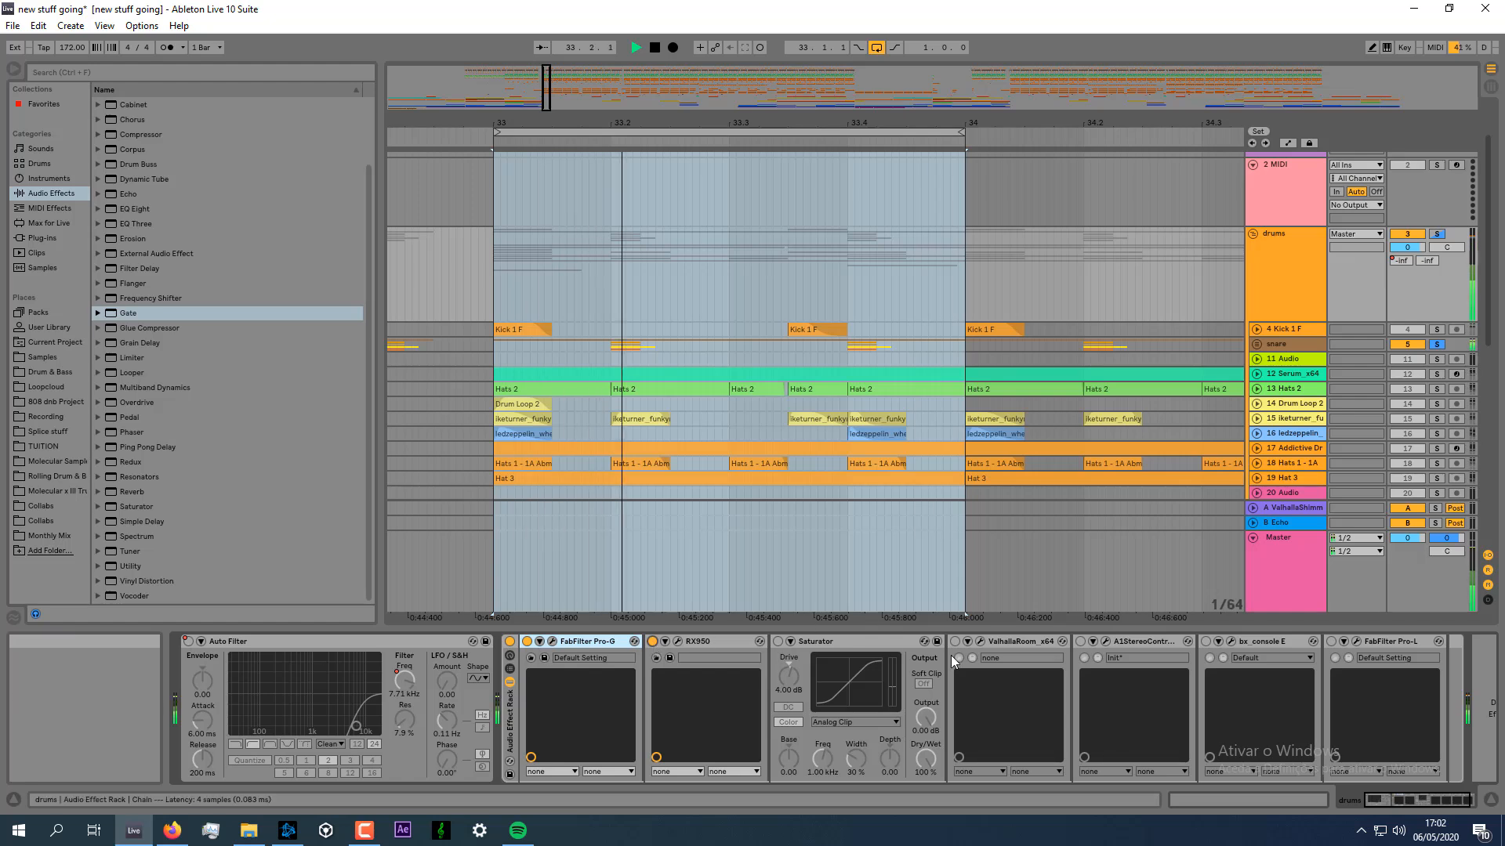
Enable Saturator after RX950 and compare playback with both devices off and on, leaving both enabled.
left_click(777, 641)
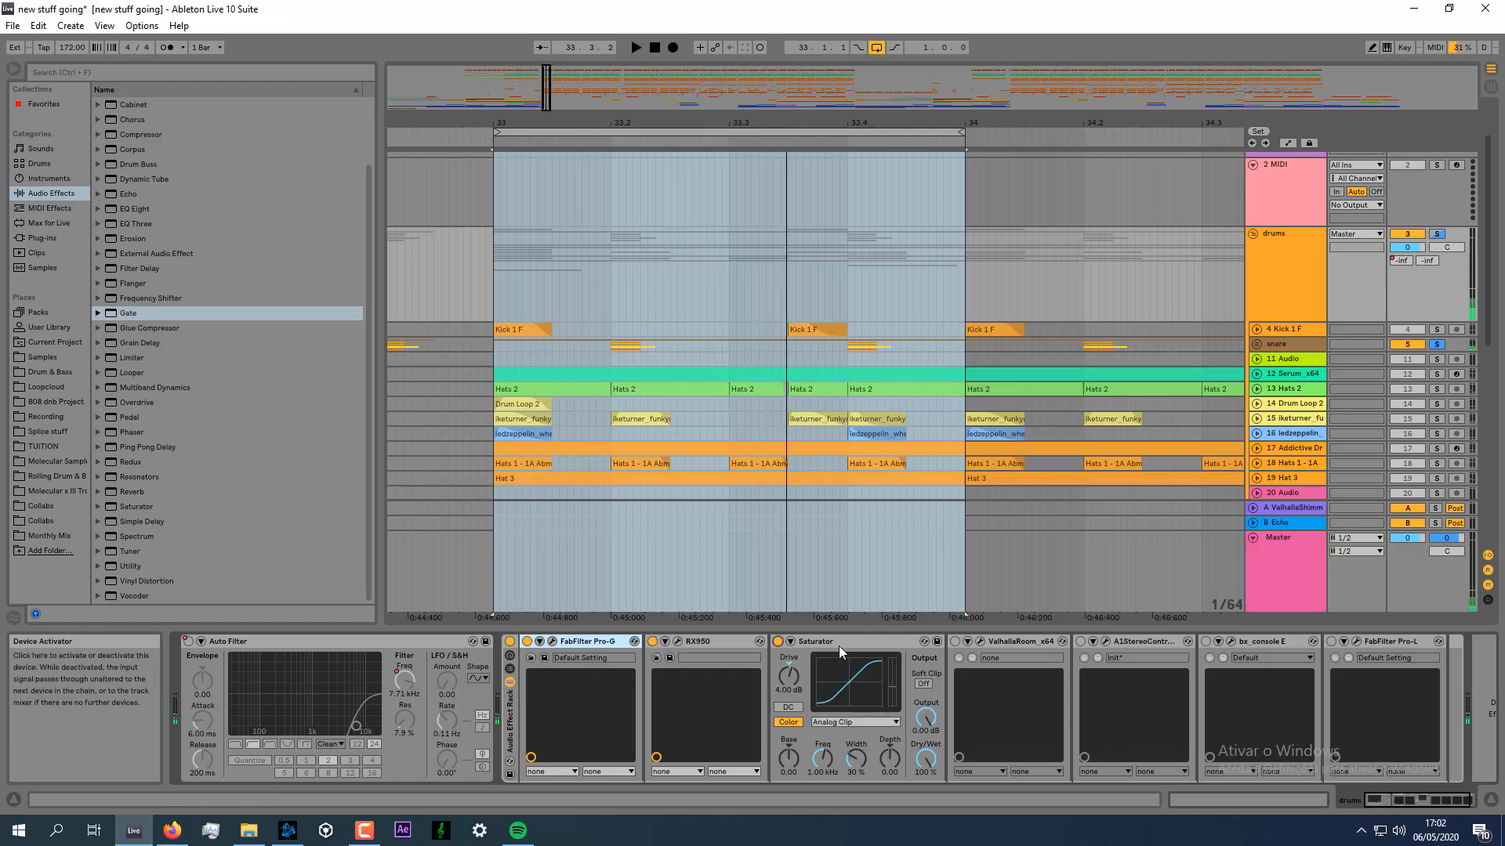
left_click(711, 641)
key("space")
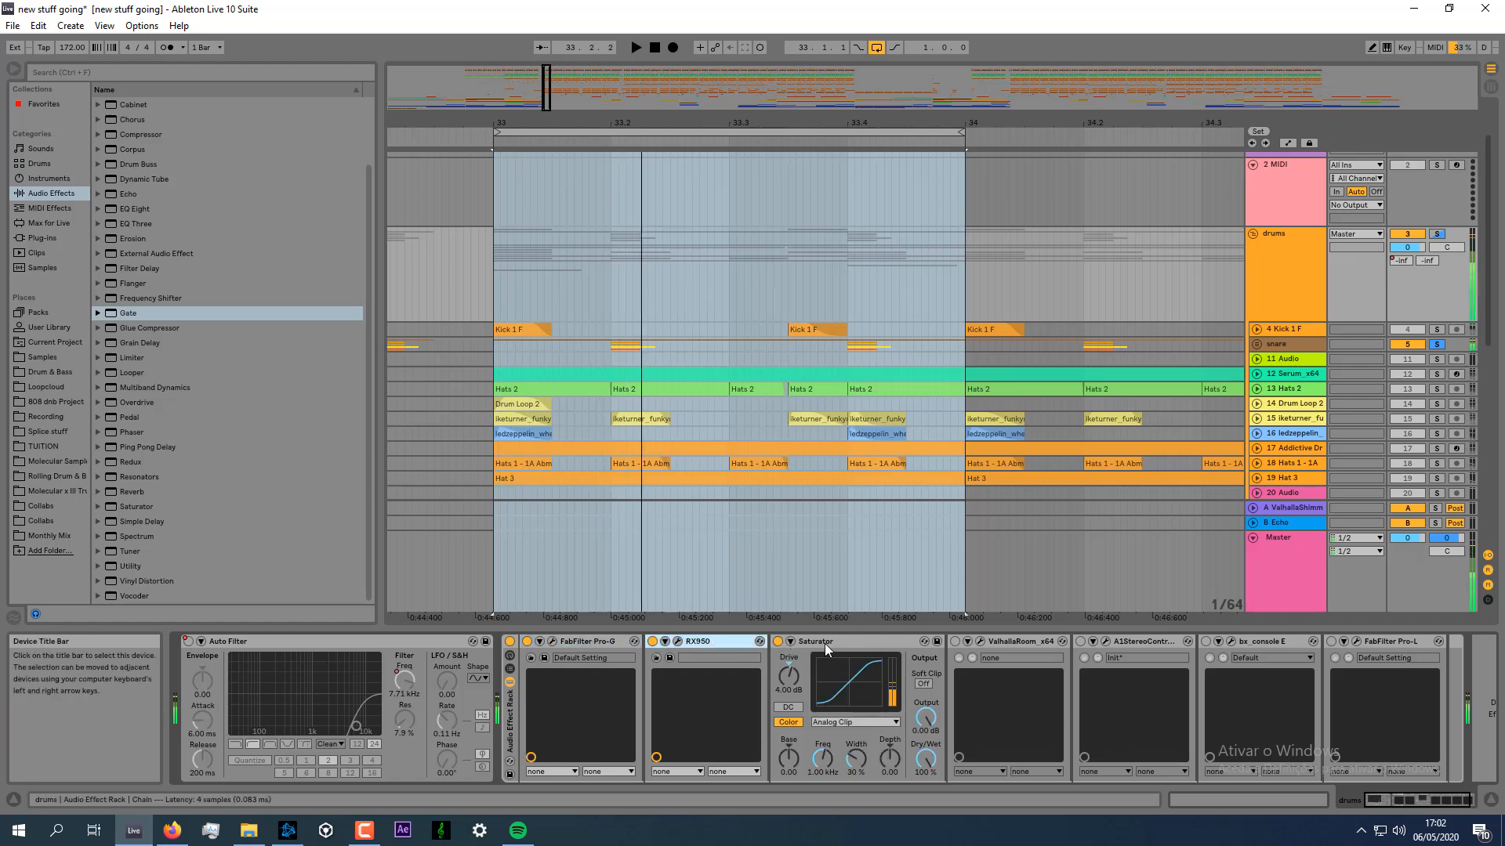
left_click(652, 641)
left_click(776, 641)
key("space")
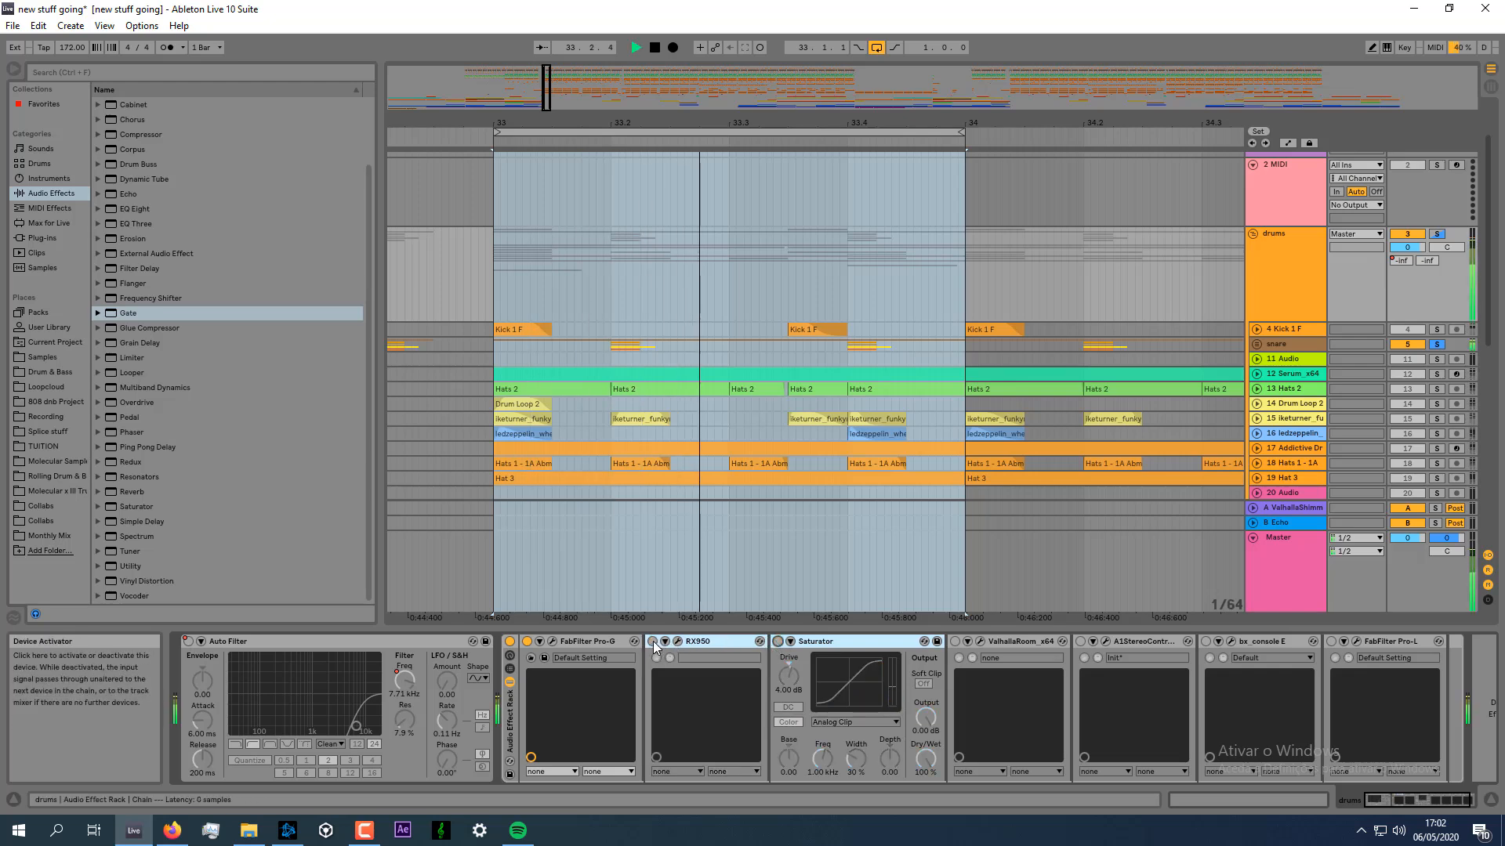
key("space")
left_click(652, 641)
left_click(778, 641)
key("space")
key("space")
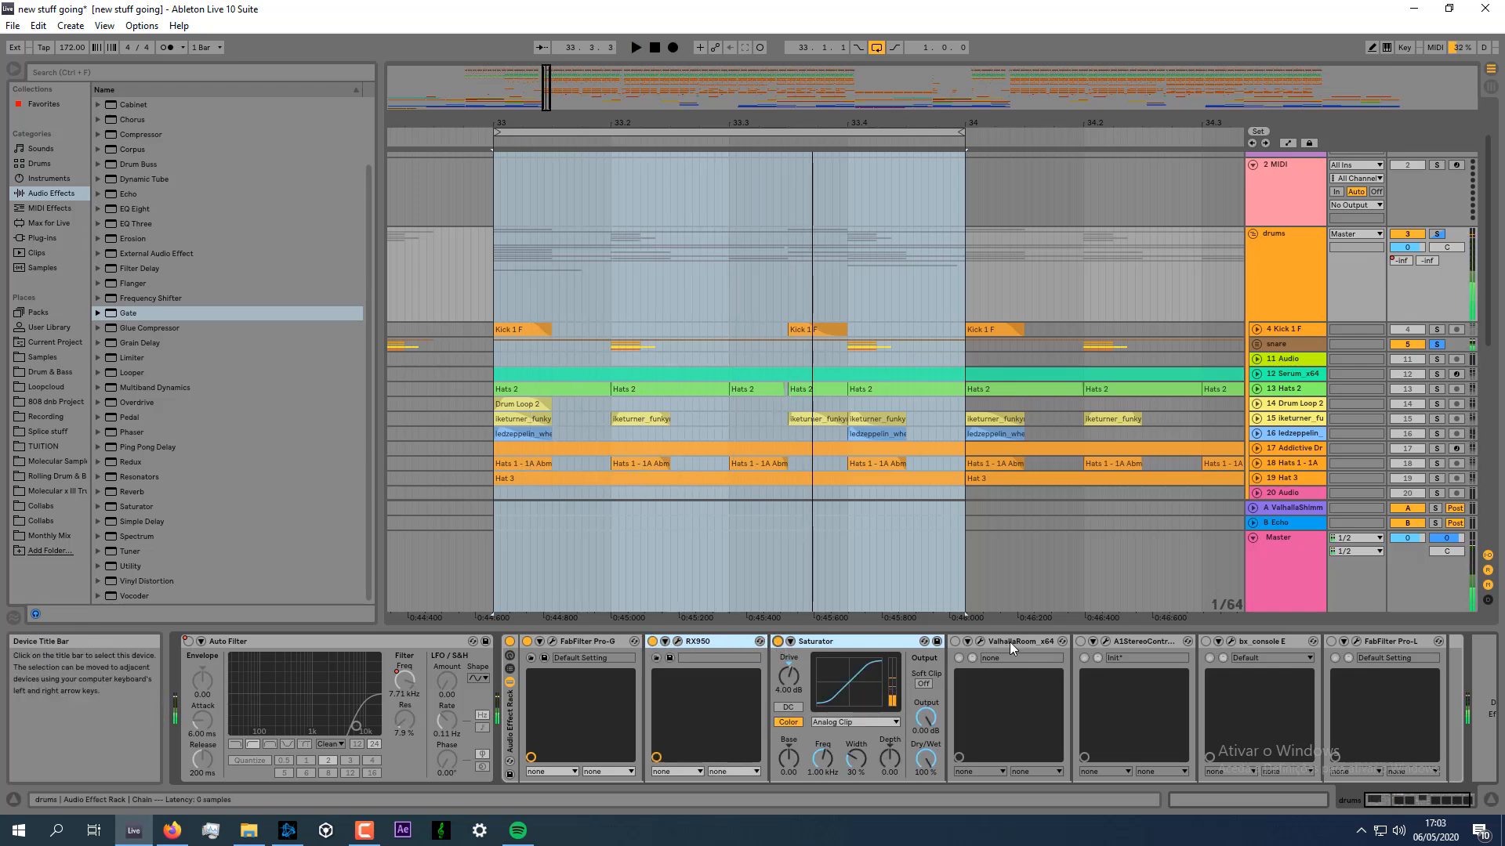
Enable ValhallaRoom on the drums group, audition its Mix at 100 % during playback and bring it down to 10.1 %.
left_click(1009, 642)
left_click(955, 642)
left_click(981, 642)
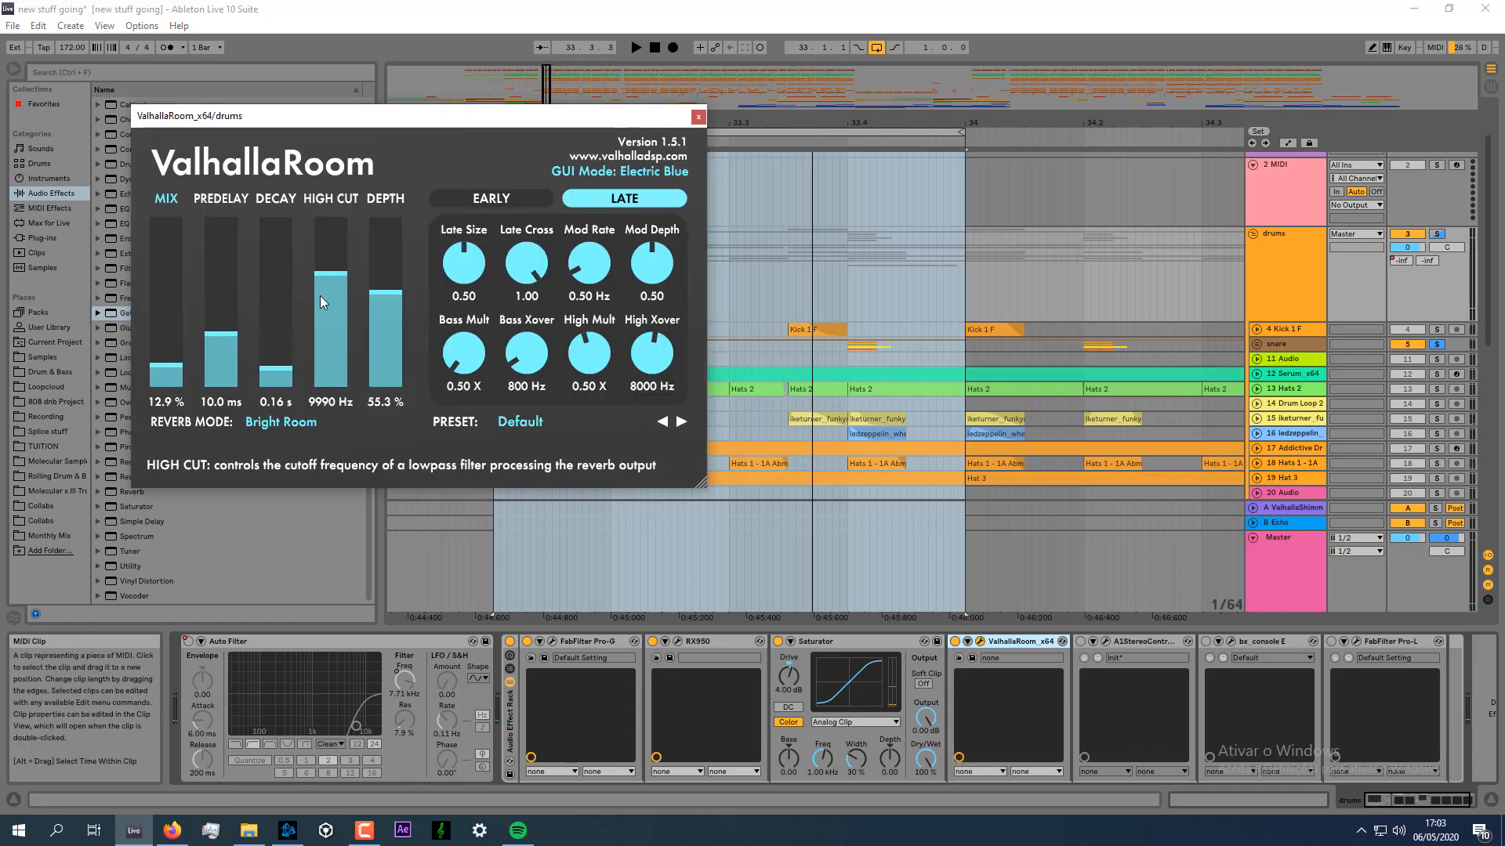
key("space")
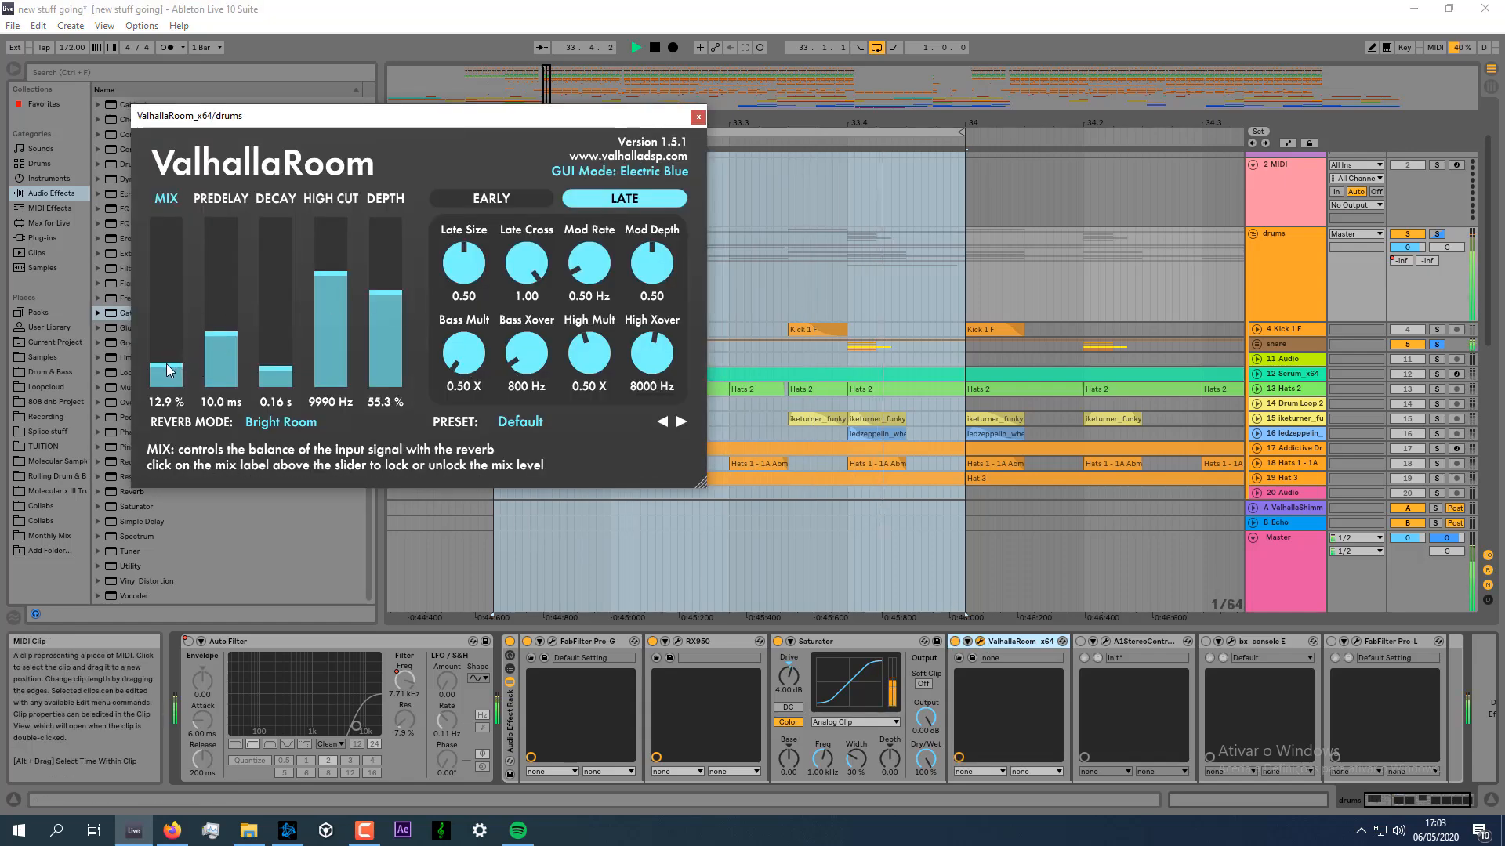
left_click_drag(185, 356, 161, 206)
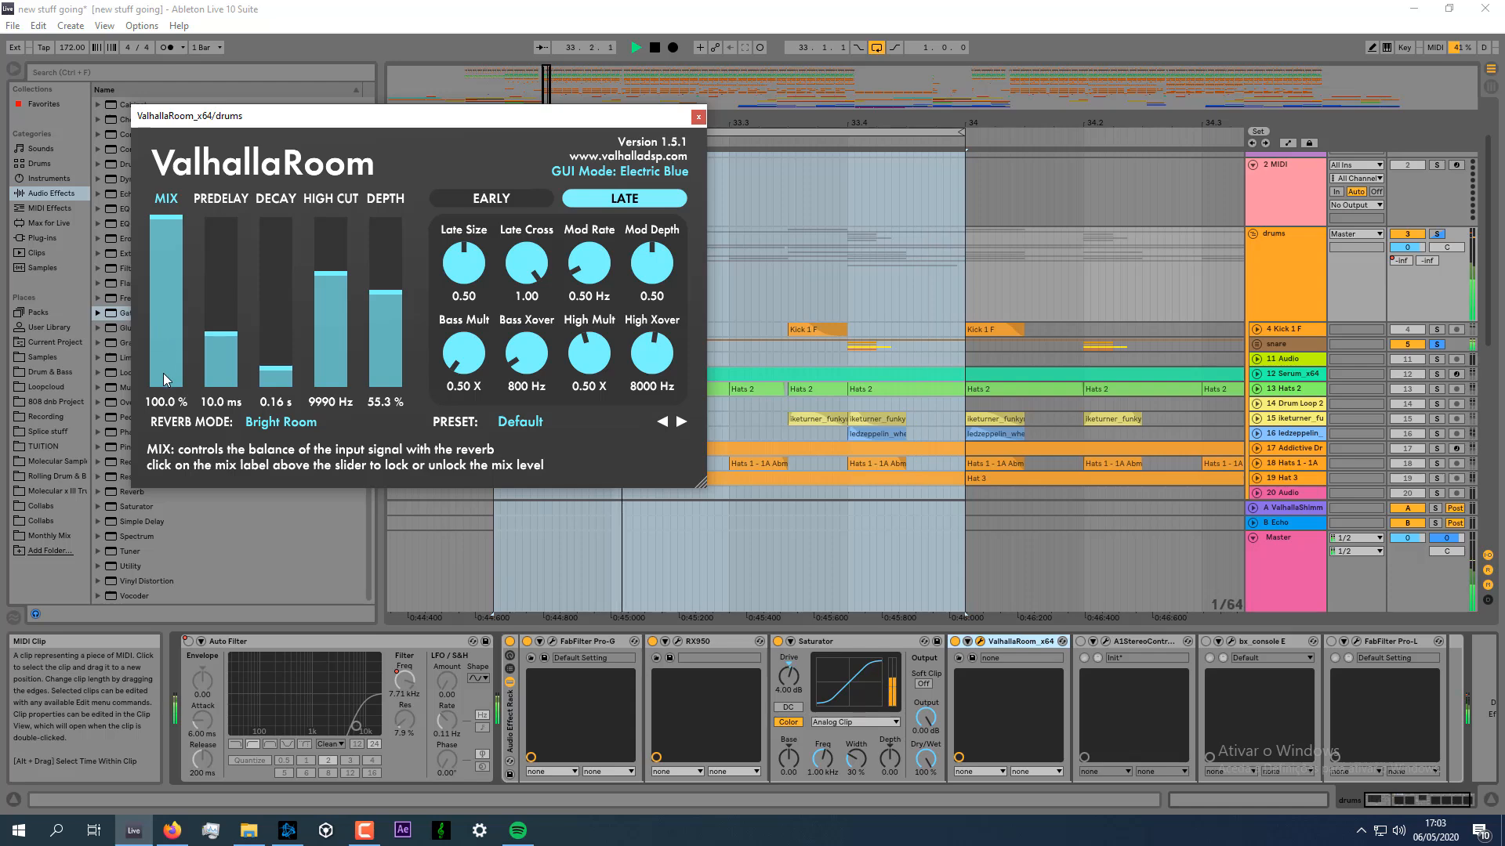
left_click_drag(163, 373, 169, 369)
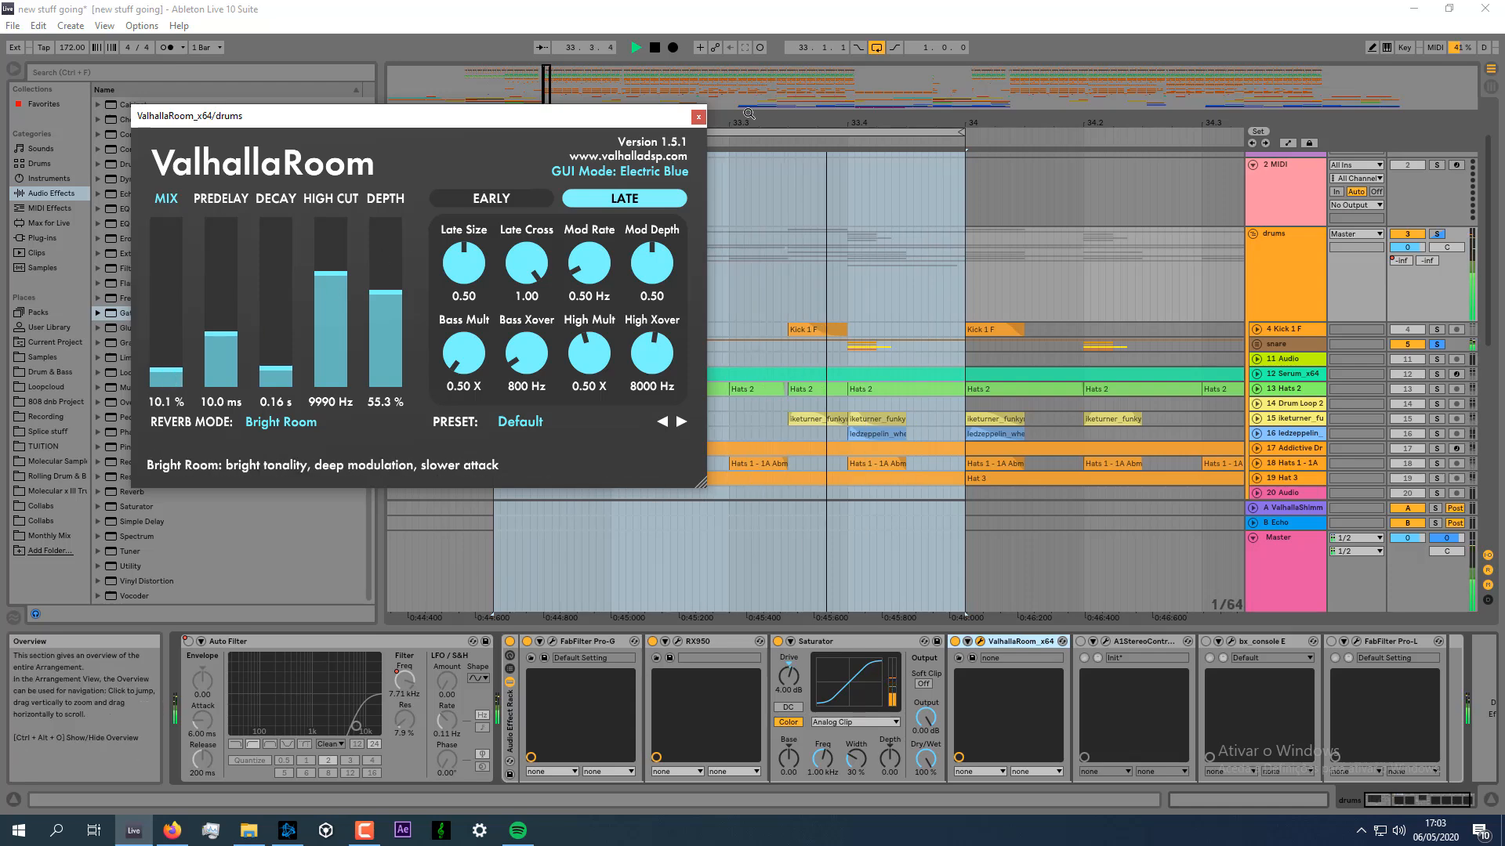
left_click(981, 641)
key("space")
Open and enable A1StereoControl on the drums group, review its Safe Bass and Stereo Width settings, and close its window.
left_click(1106, 642)
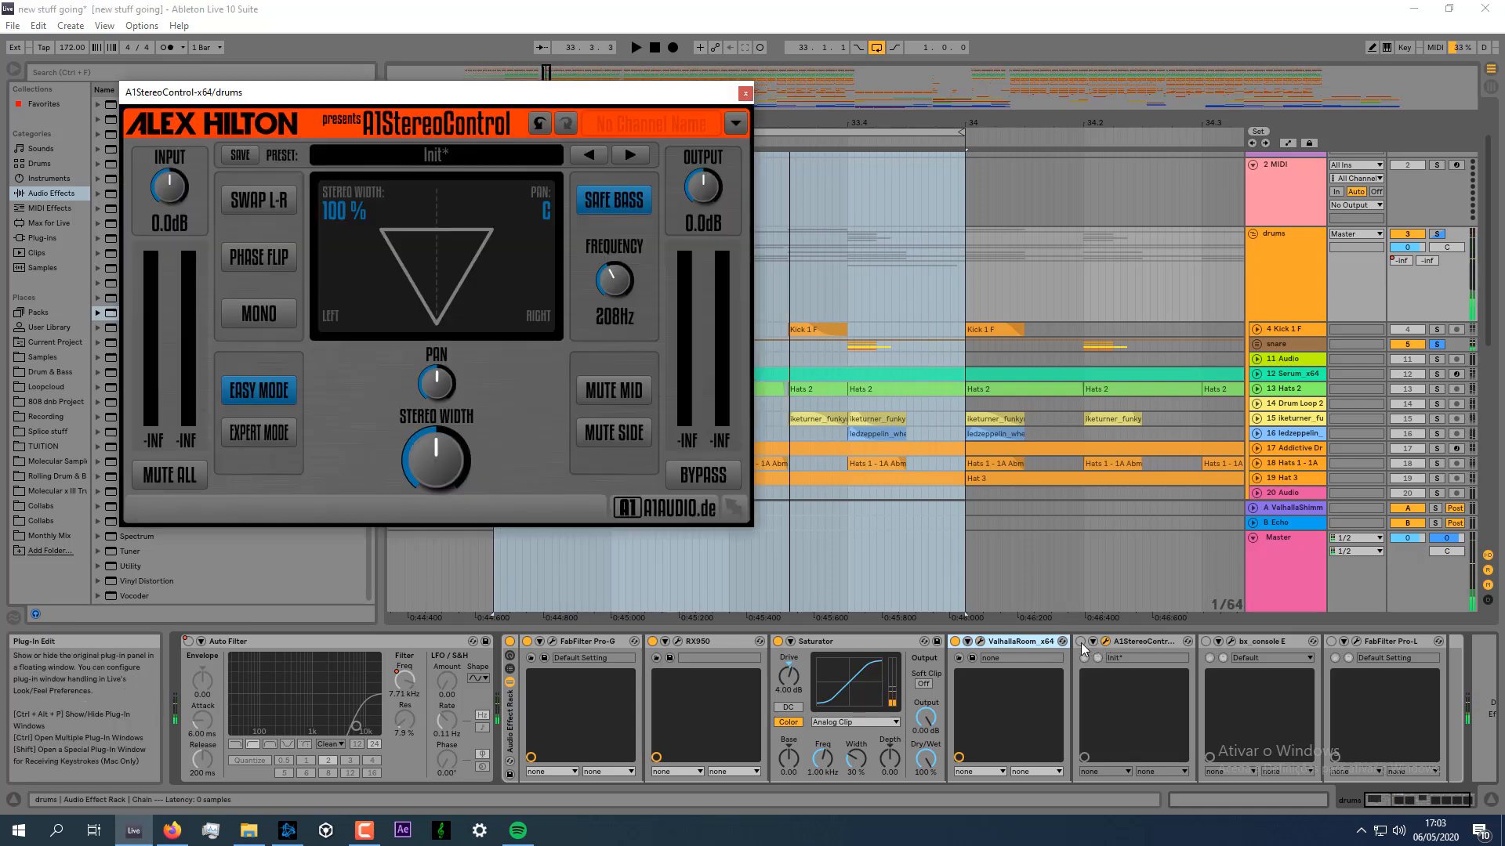
left_click(1080, 643)
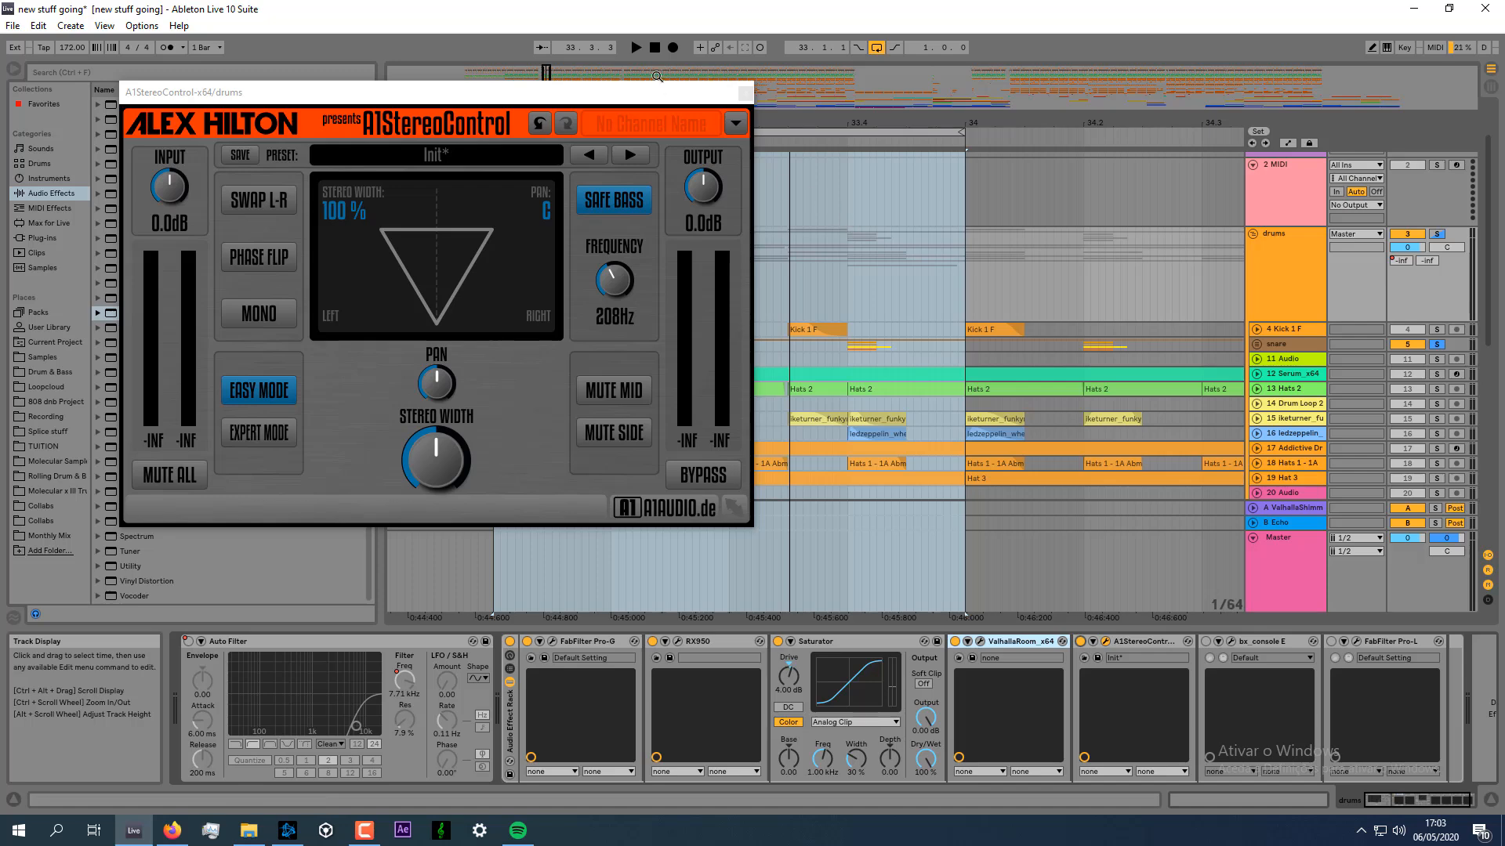
left_click(745, 93)
Enable bx_console E on the drums group and examine its high-frequency EQ and high-pass filter controls.
left_click(1227, 641)
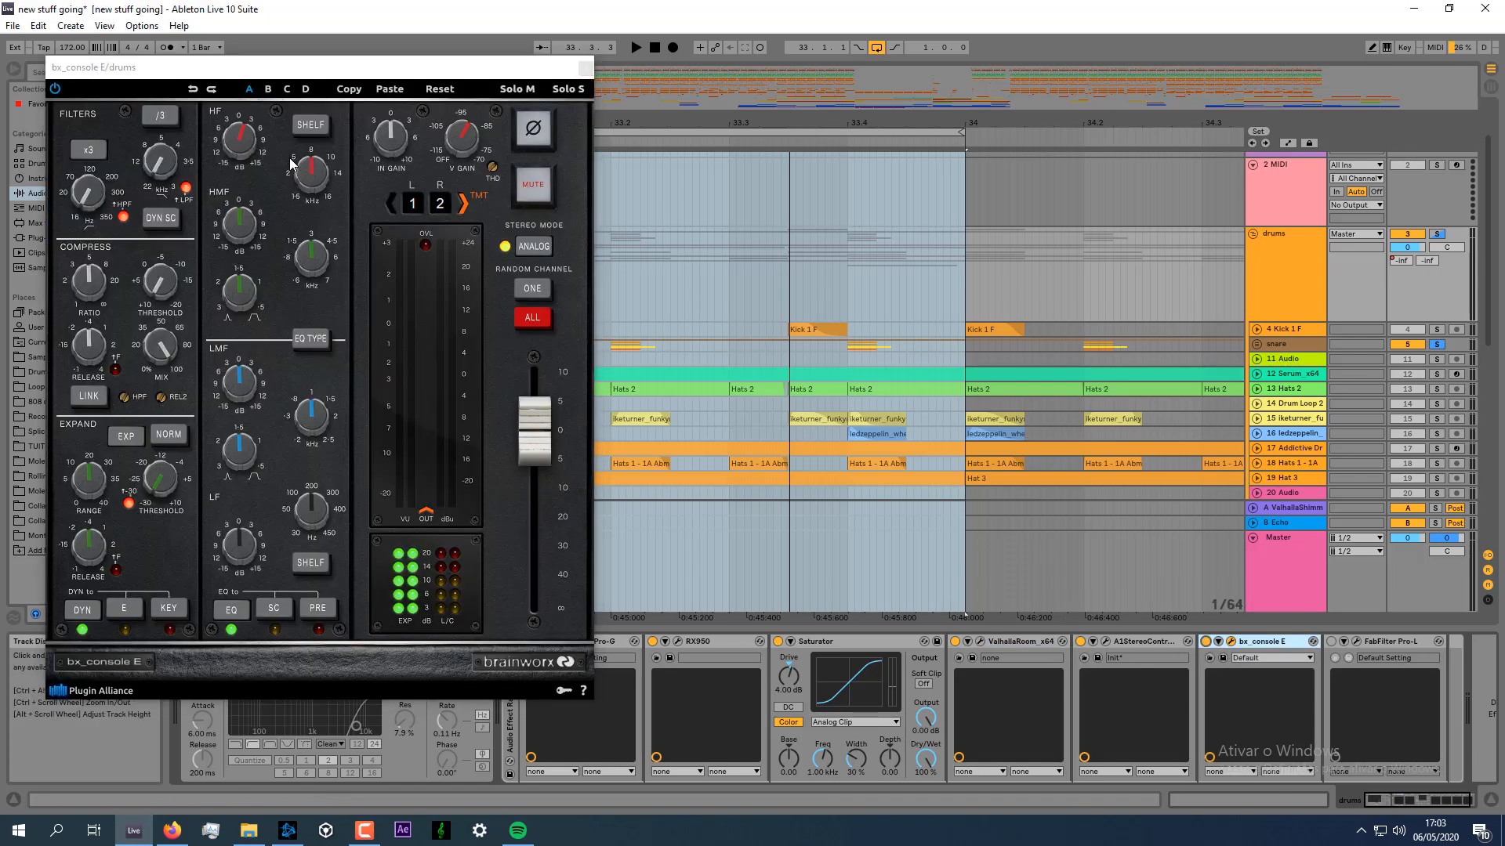
left_click(464, 149)
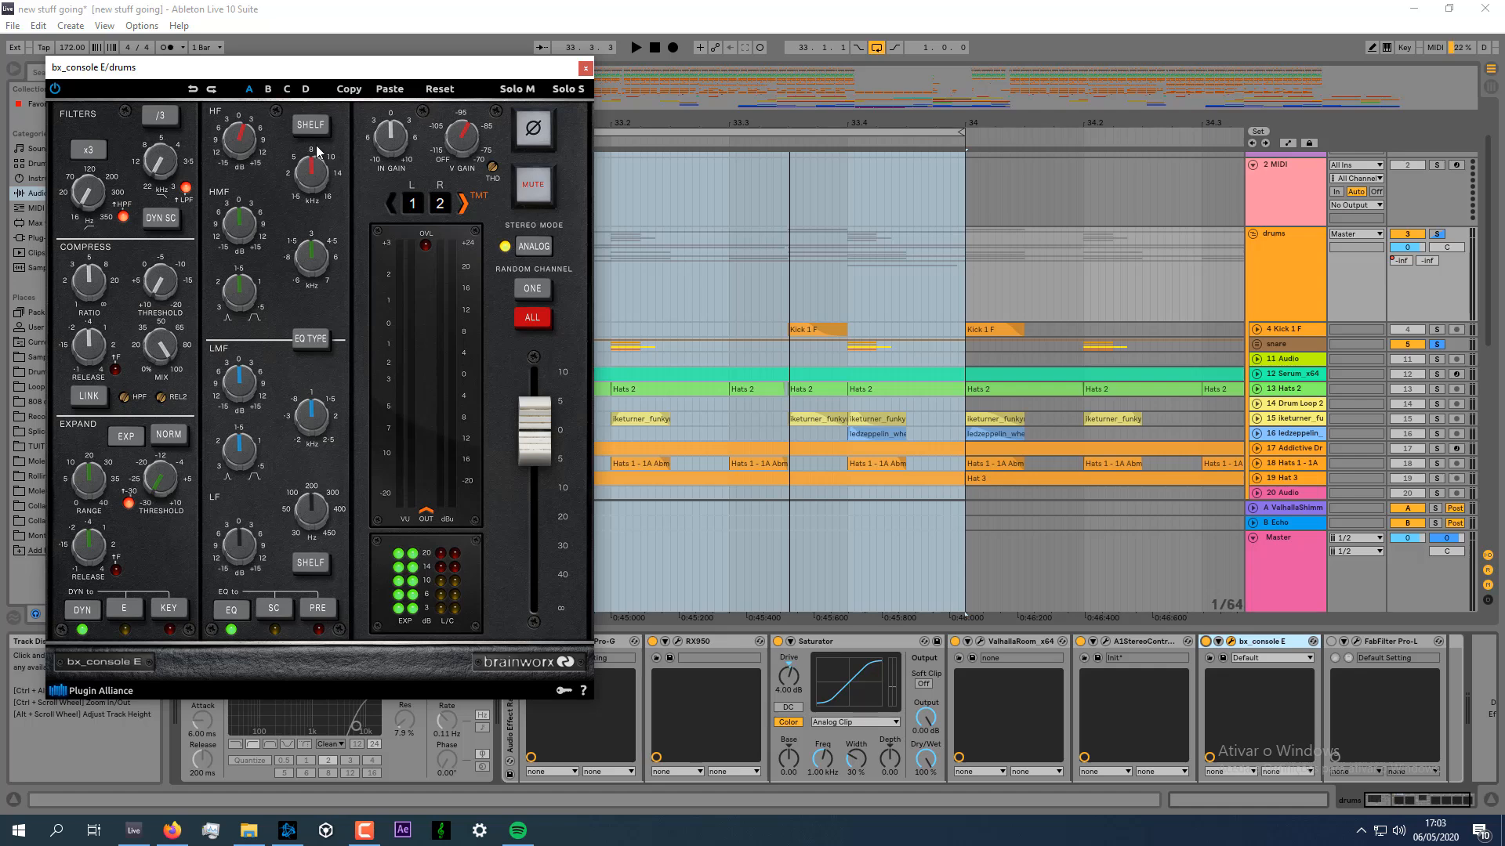
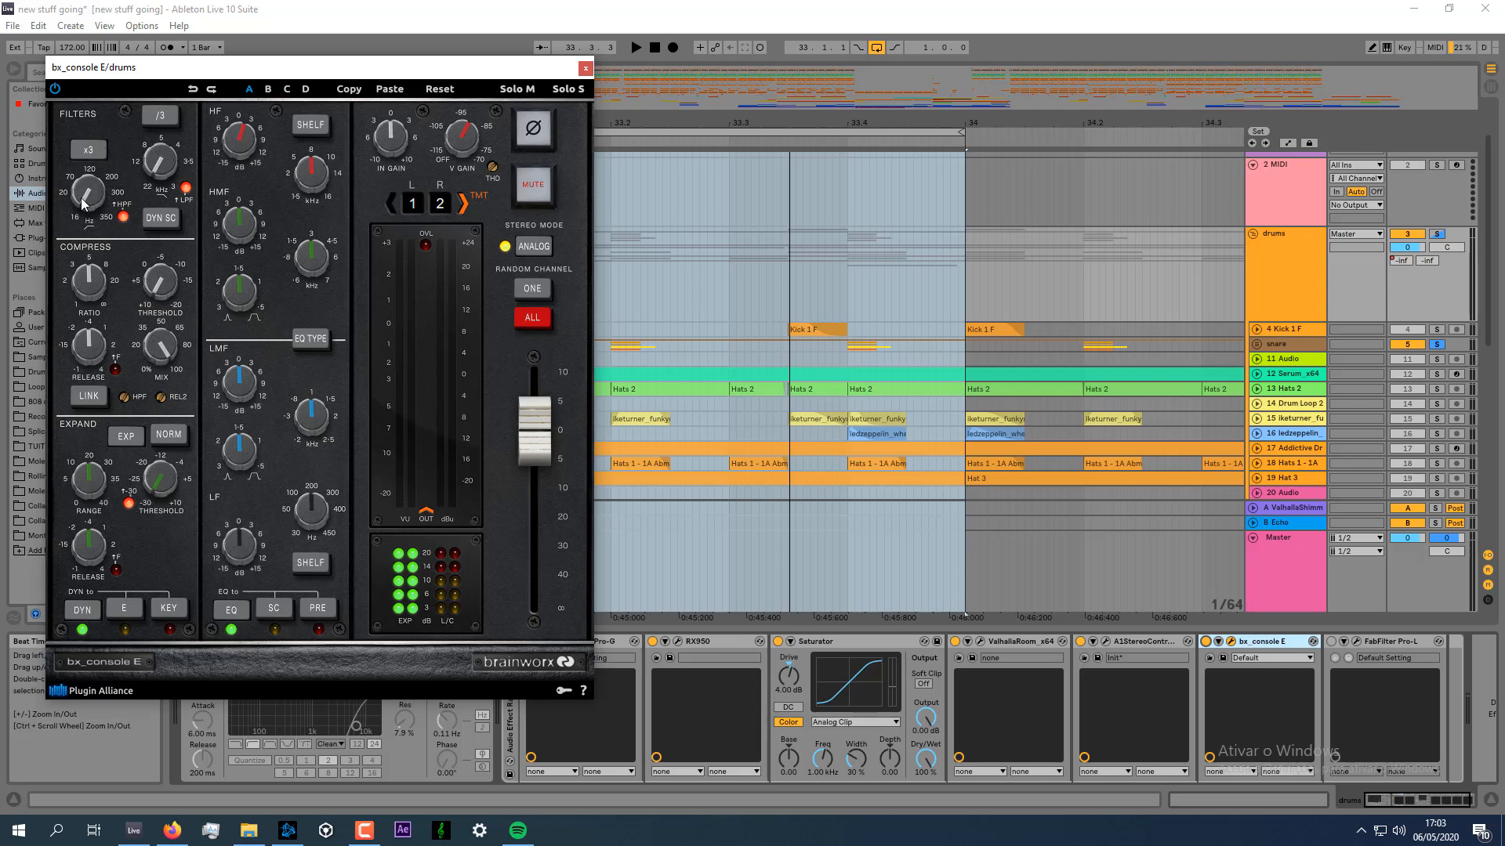
left_click_drag(88, 203, 100, 123)
left_click(730, 48)
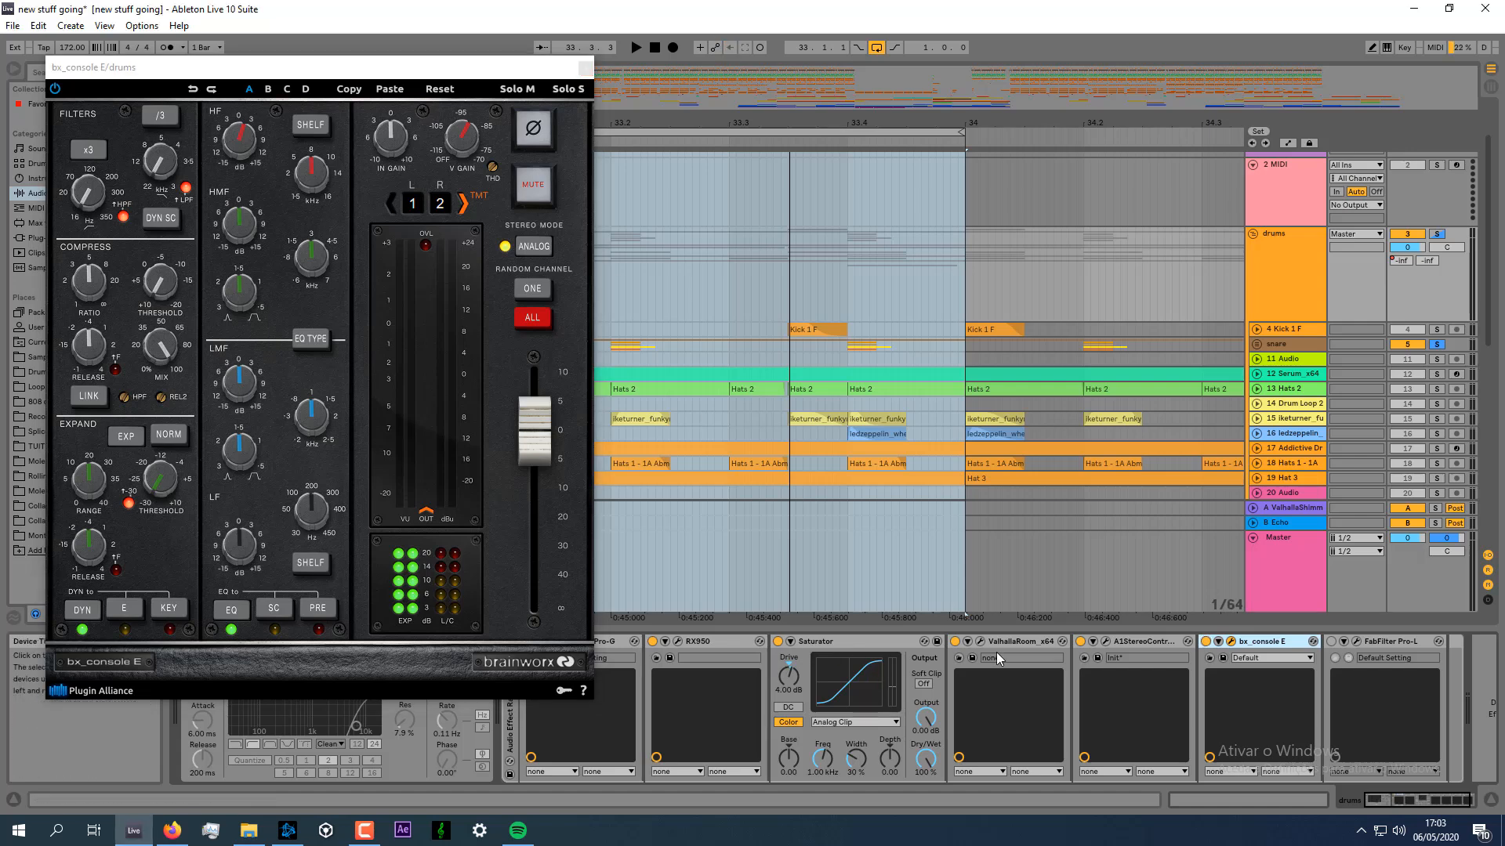
Expand bx_console E's device parameters to inspect them, close the plug-in window and fold the device.
left_click(1218, 642)
left_click_drag(1386, 801, 1417, 801)
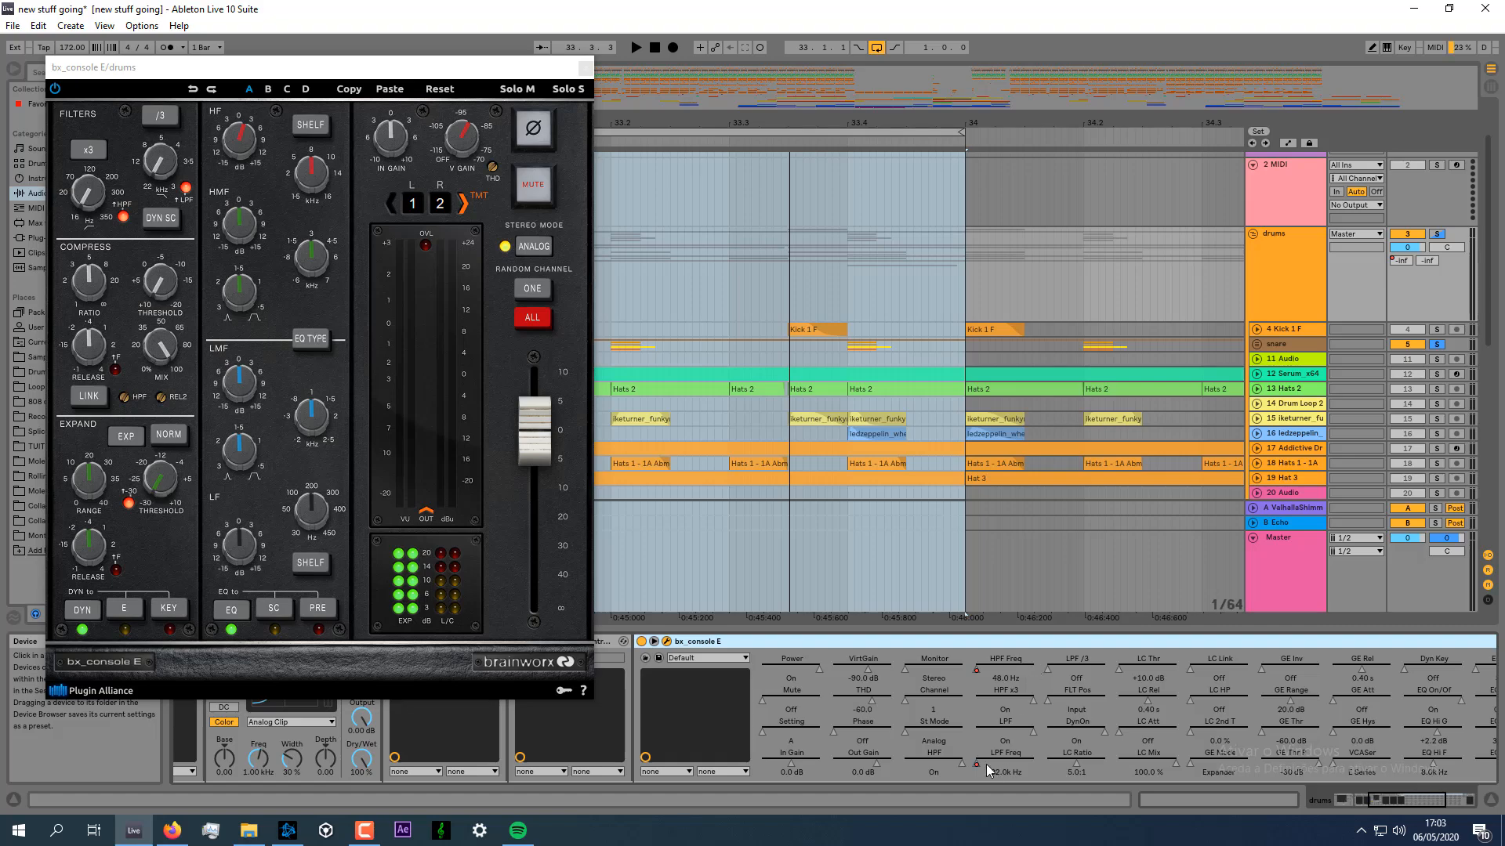
mouse_move(1372, 800)
left_mouse_down()
mouse_move(1401, 800)
mouse_move(1374, 800)
left_mouse_up()
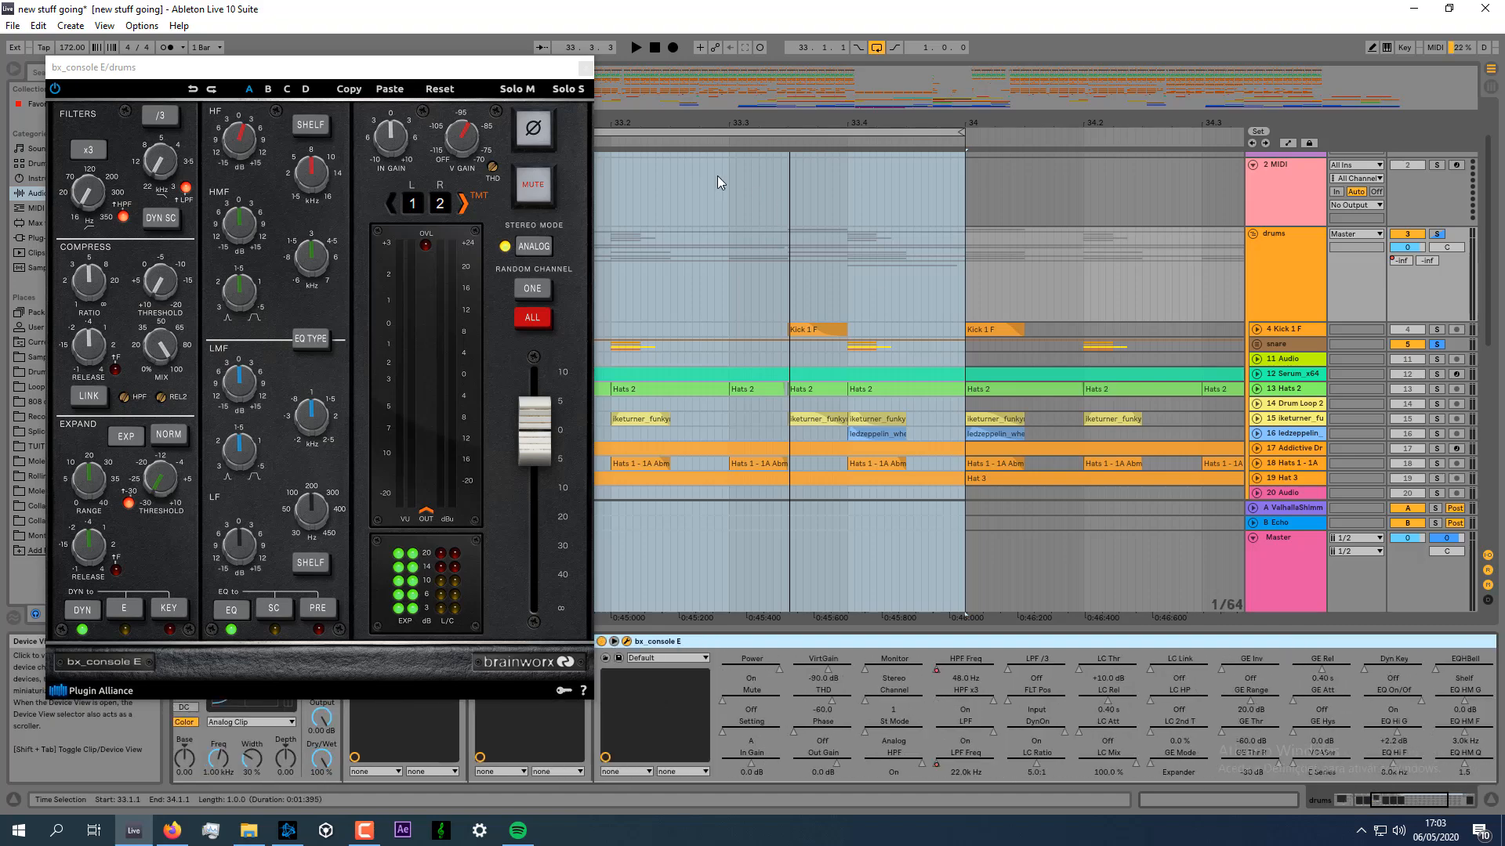
left_click(585, 68)
double_click(707, 641)
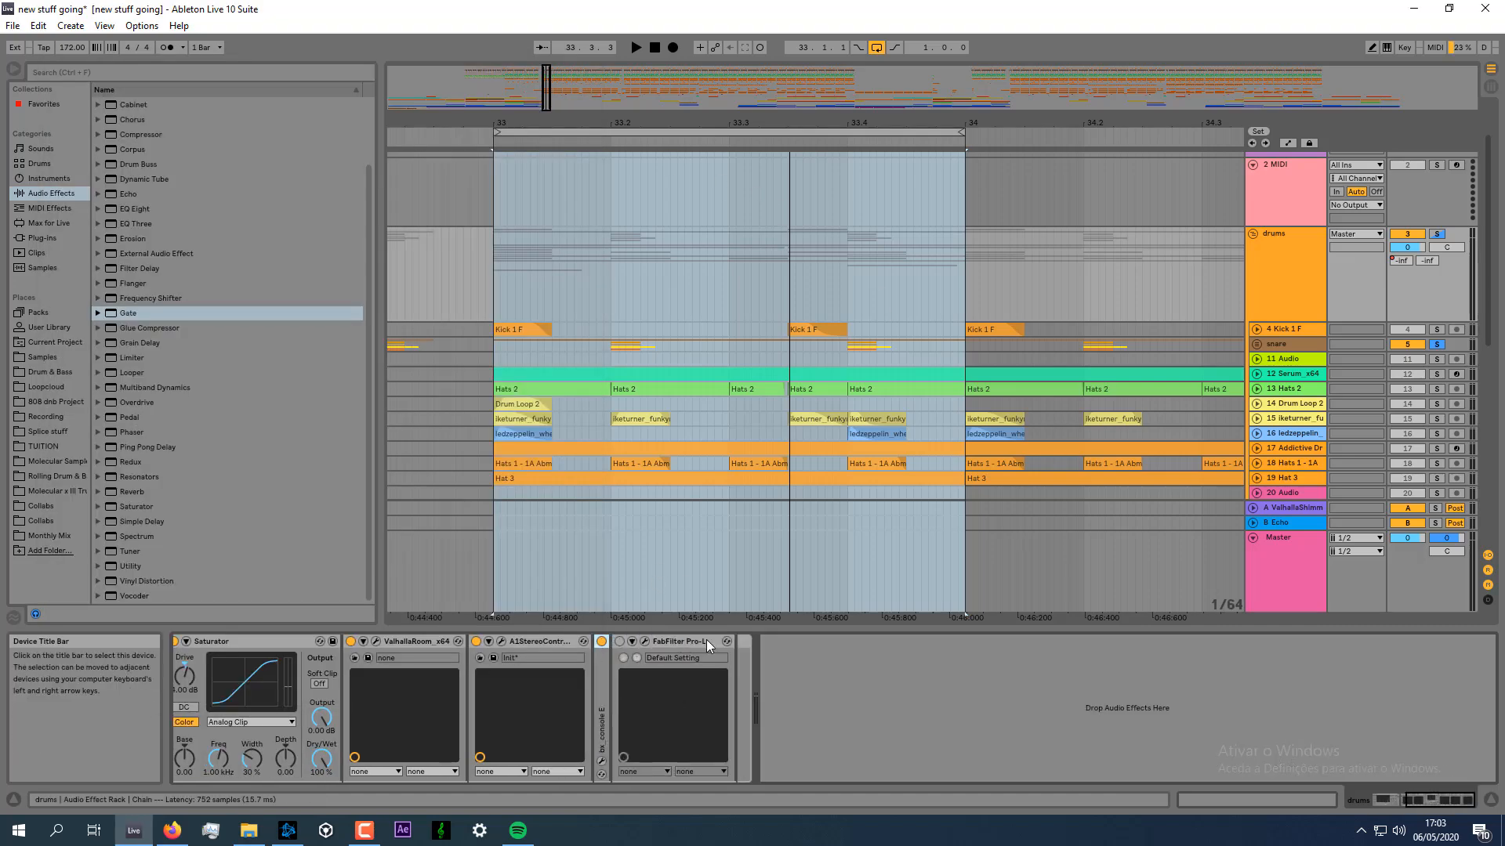
Enable FabFilter Pro-L at the end of the drums rack, check its limiting during playback and close its window.
left_click(619, 641)
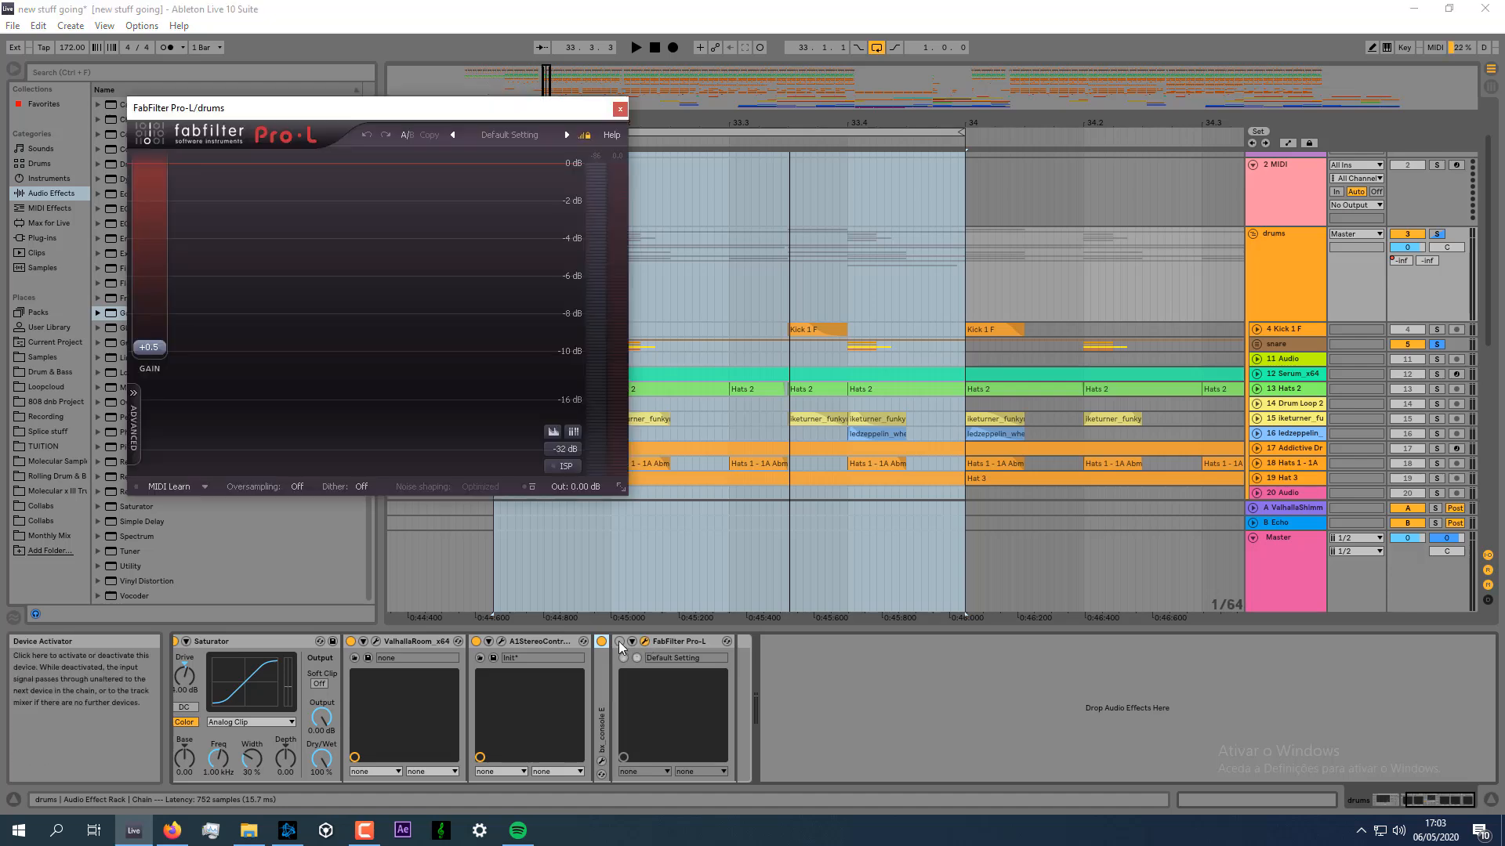
key("space")
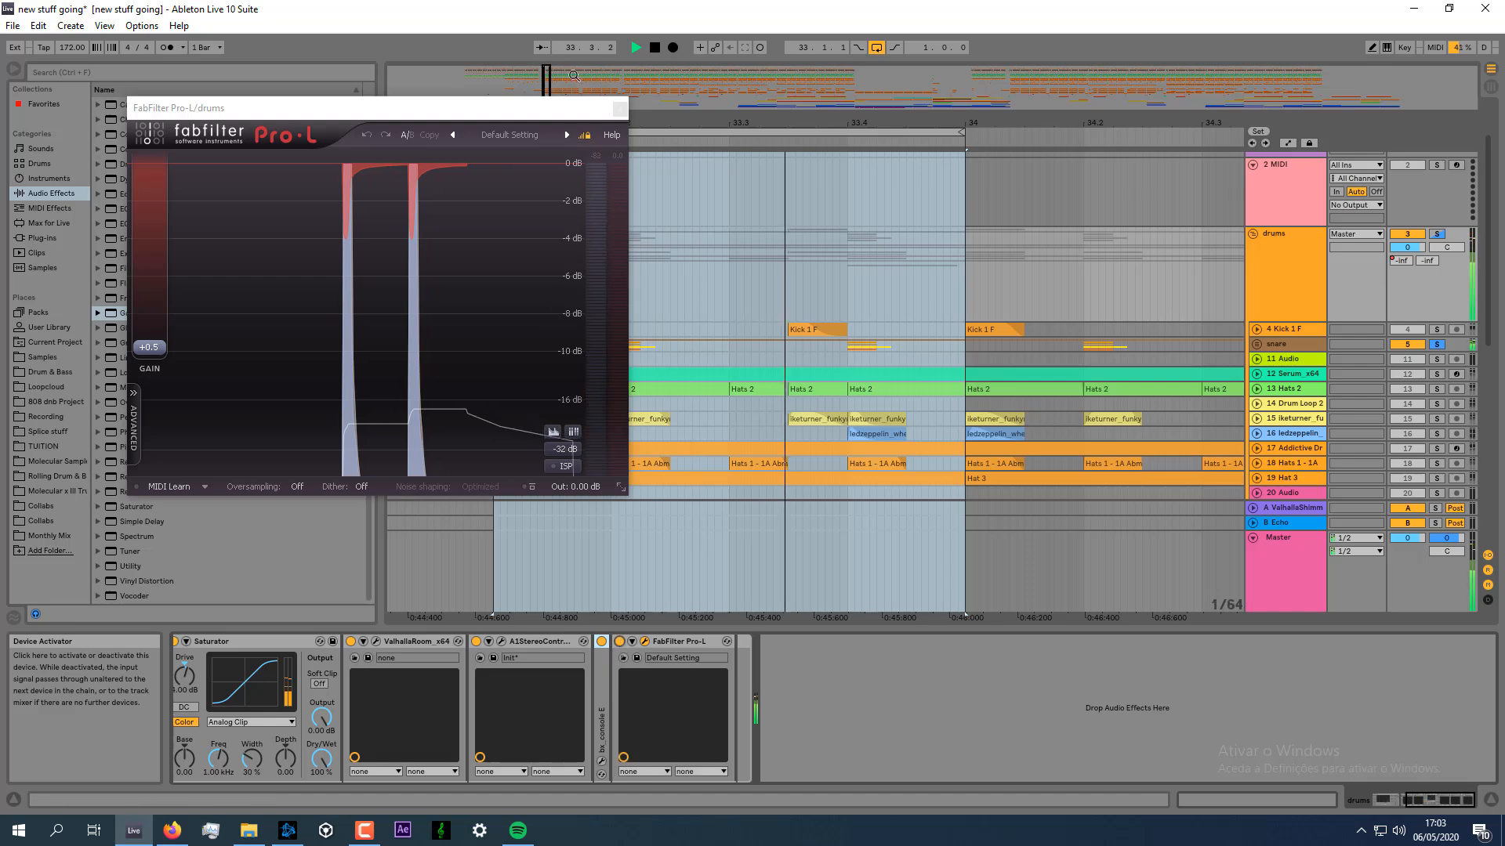
left_click(625, 105)
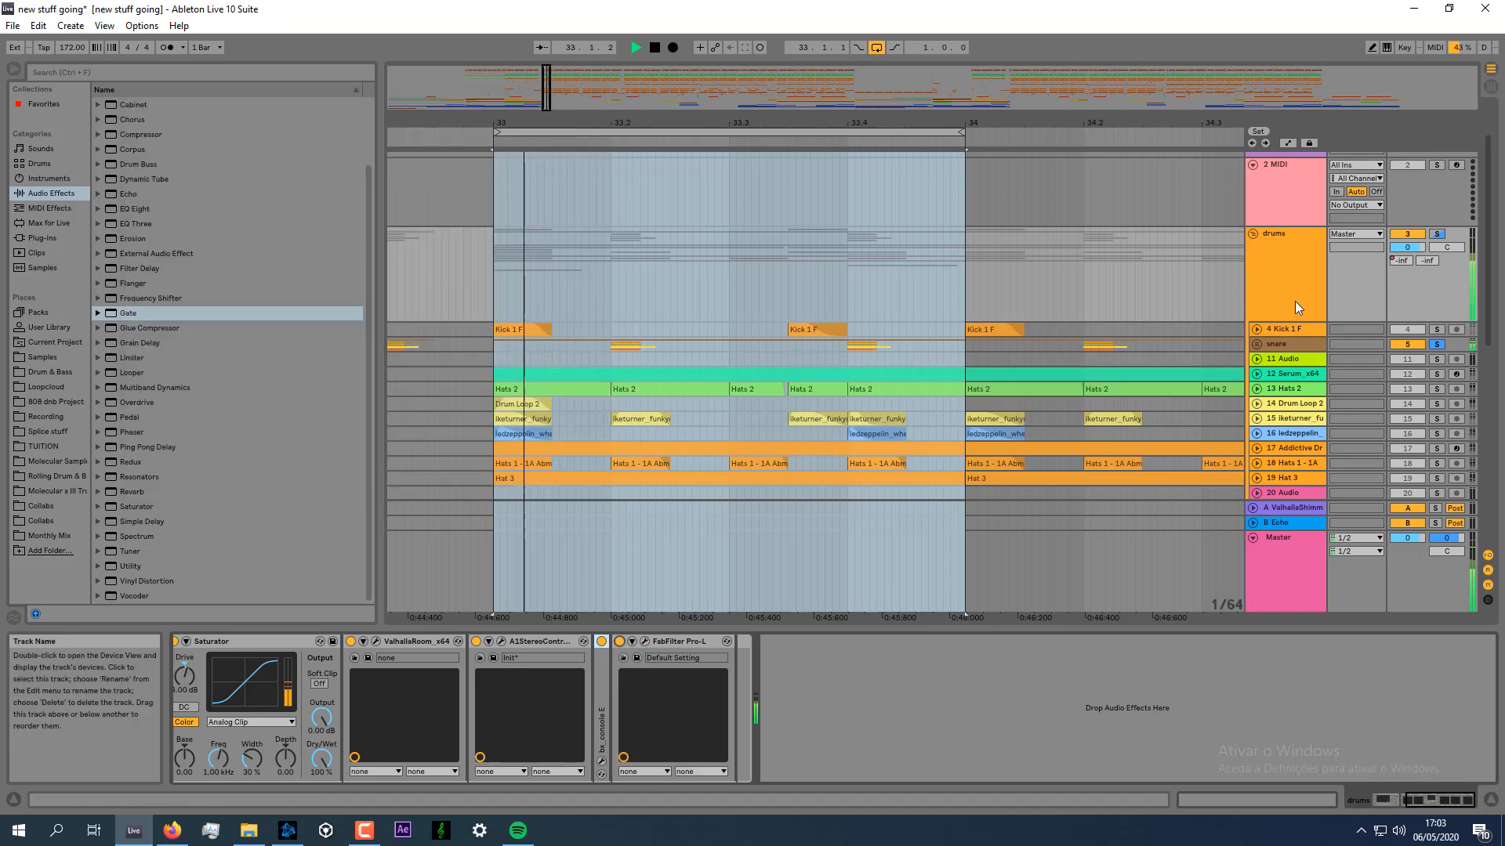
Solo the Hats 2 track alongside the snare group and play the loop to hear them together.
key("space")
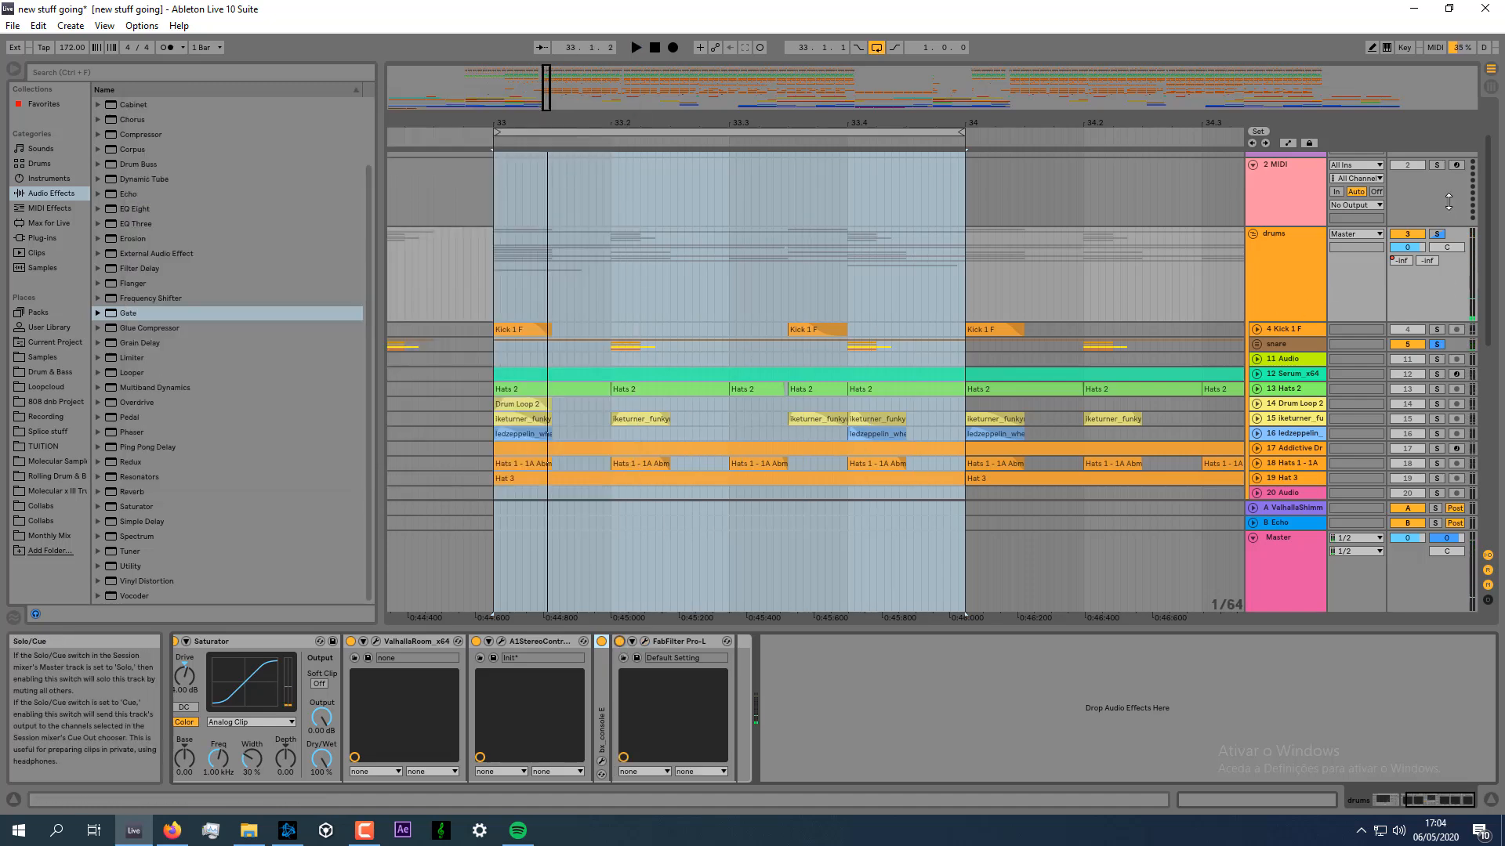
scroll(1290, 357, "down", 5)
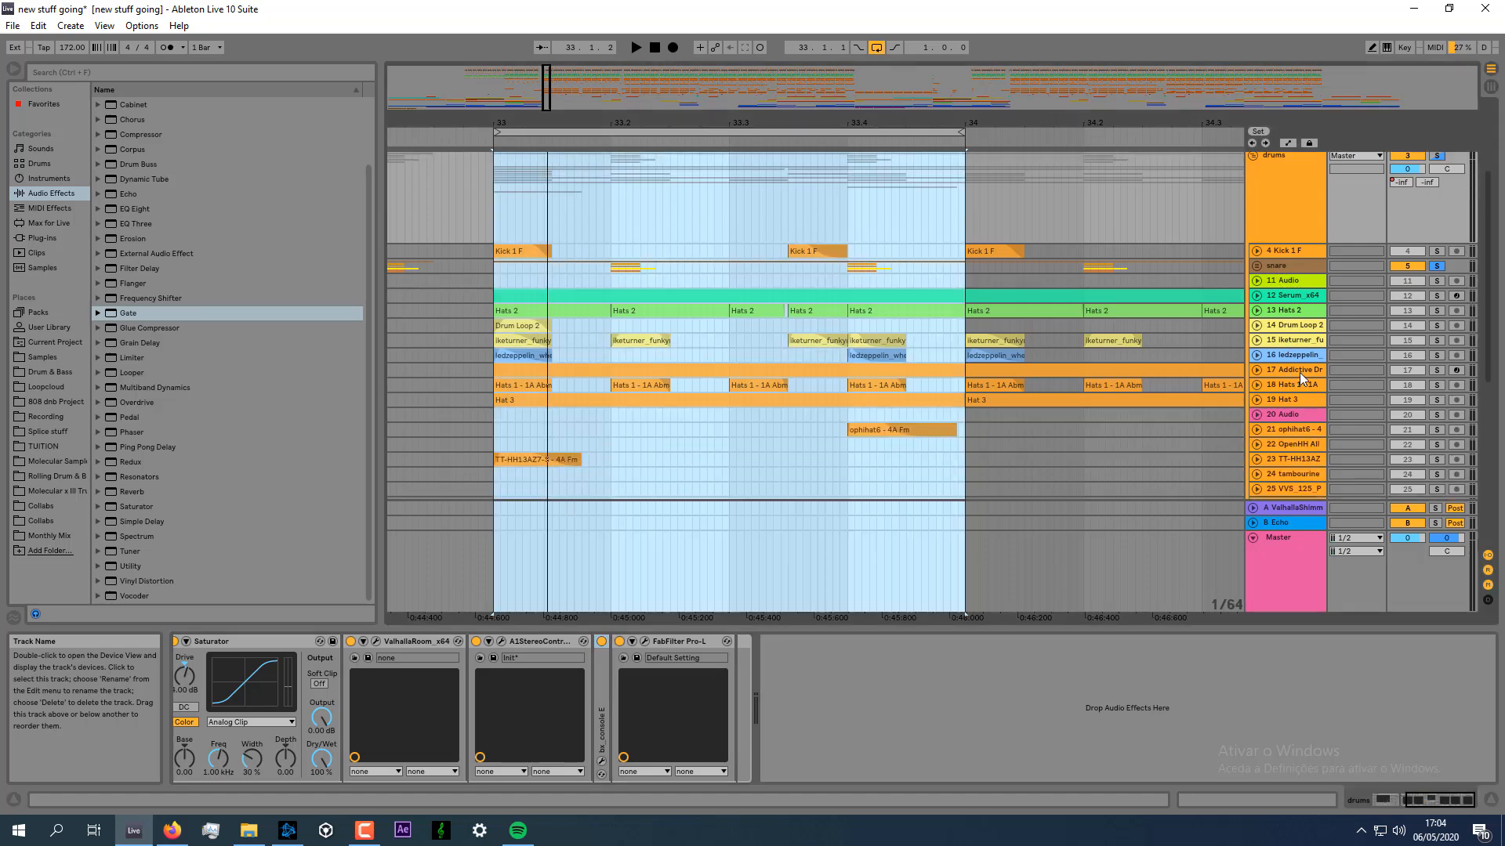
left_click(1291, 297)
left_click(1257, 311)
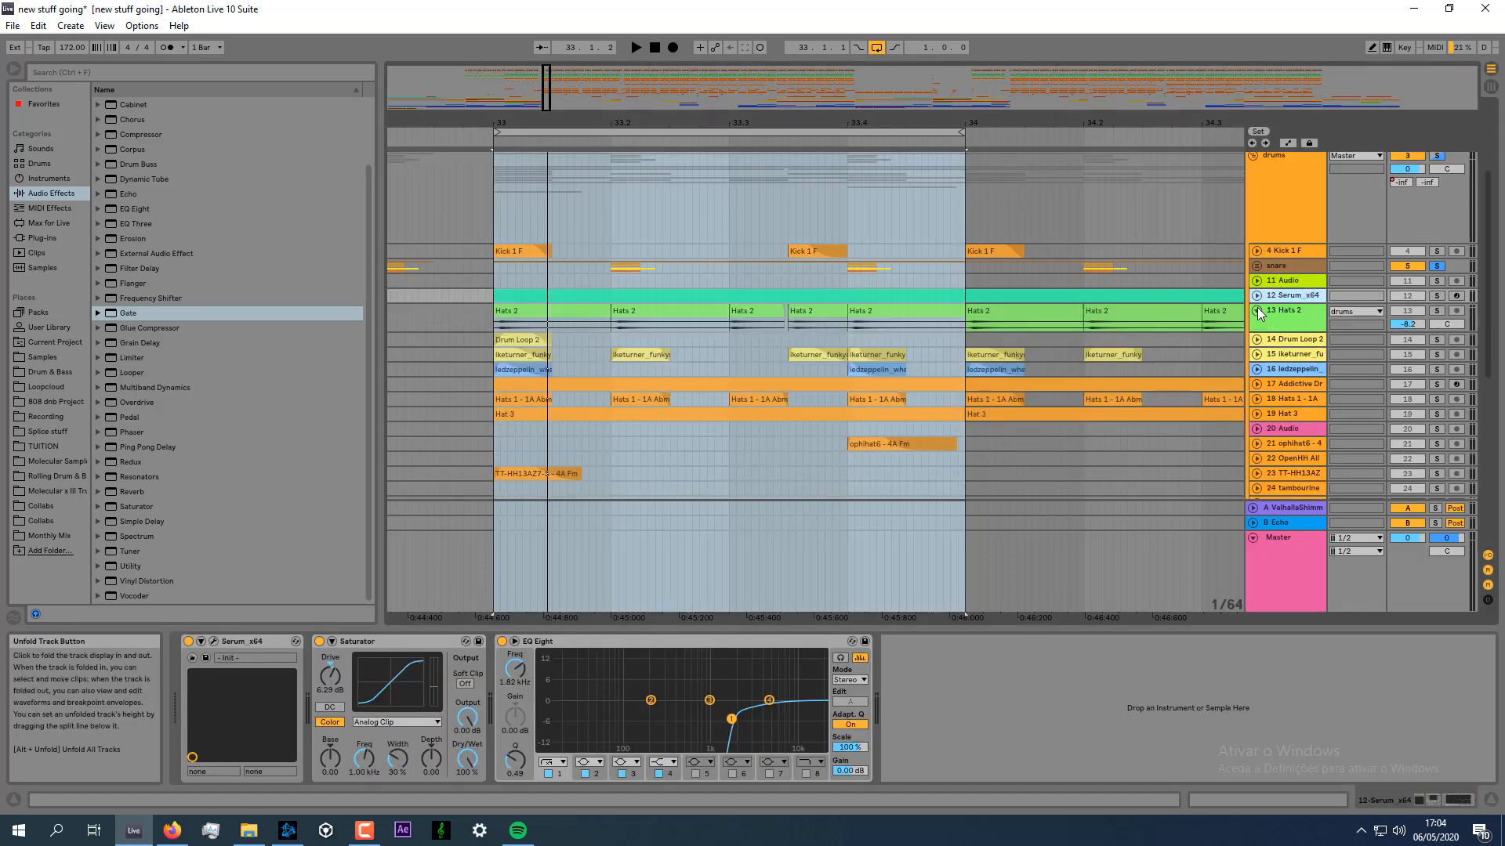
left_click(1257, 311)
key("space")
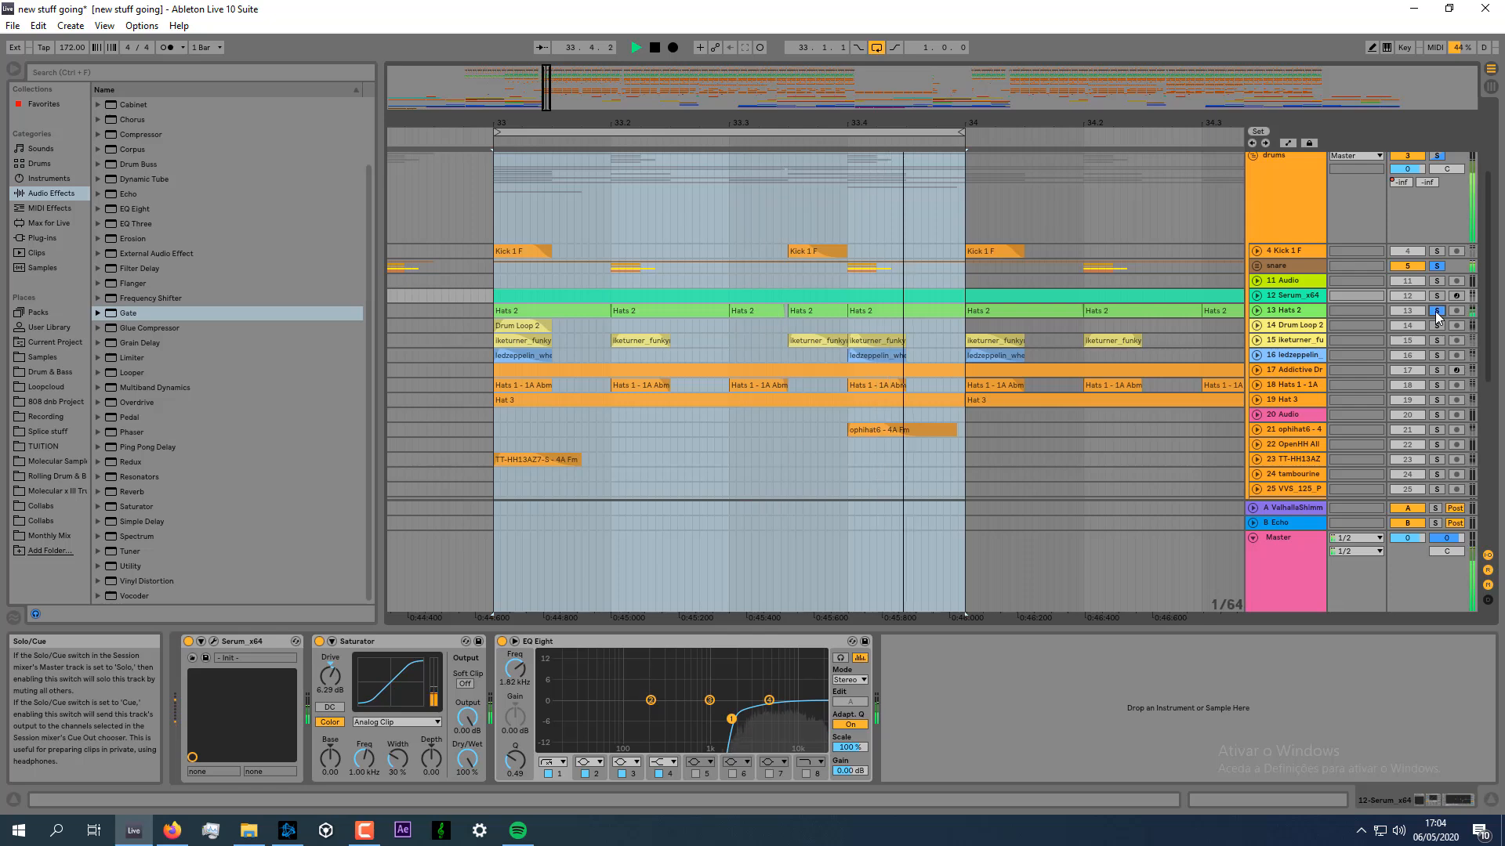
key("space")
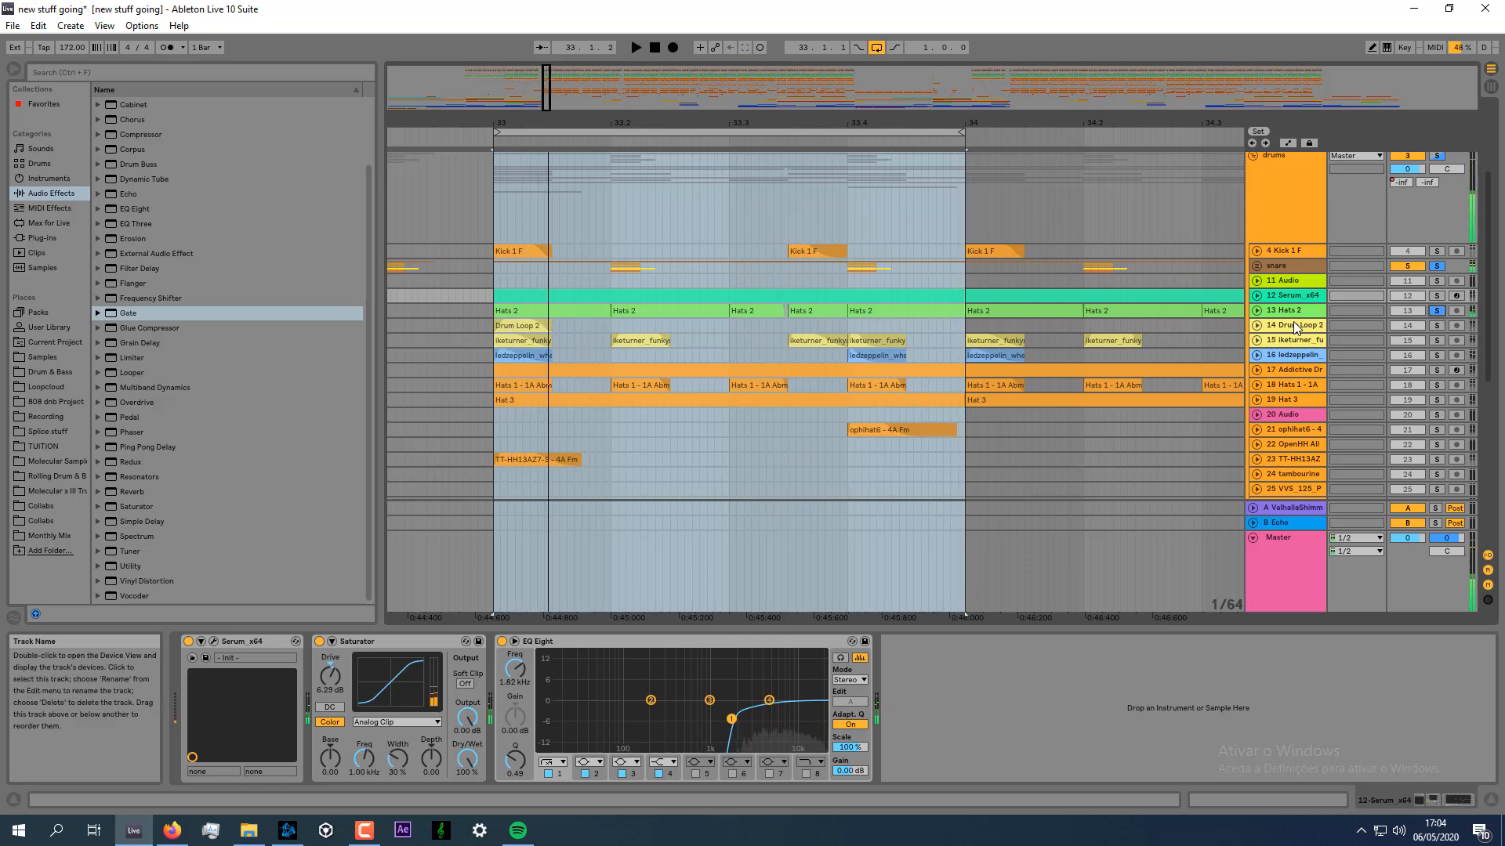
Unfold the Addictive Drums track, add it to the soloed tracks, and check its device chain during loop playback.
left_click(1257, 325)
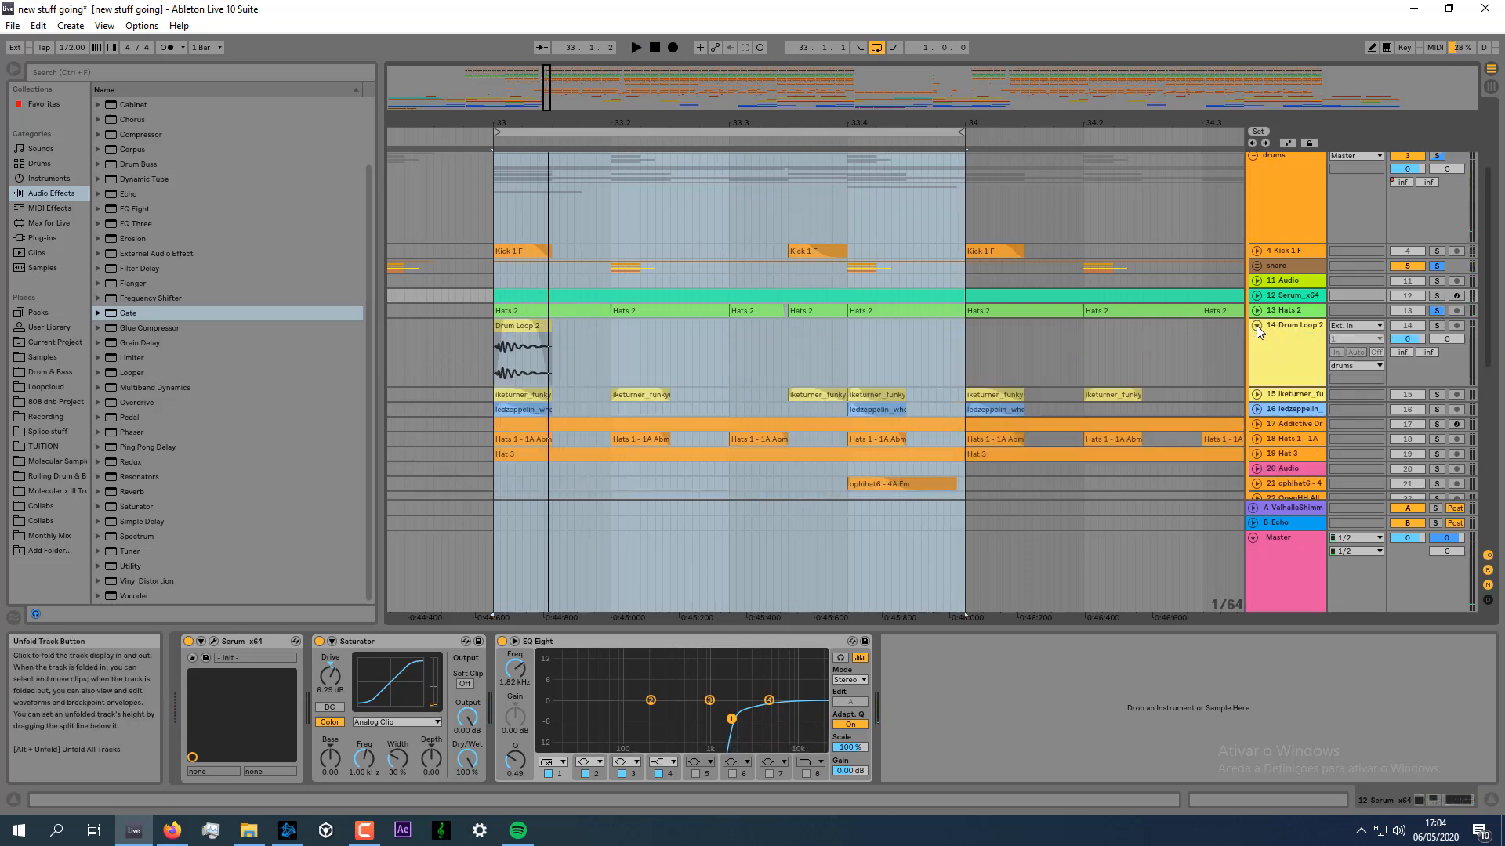
left_click(1258, 327)
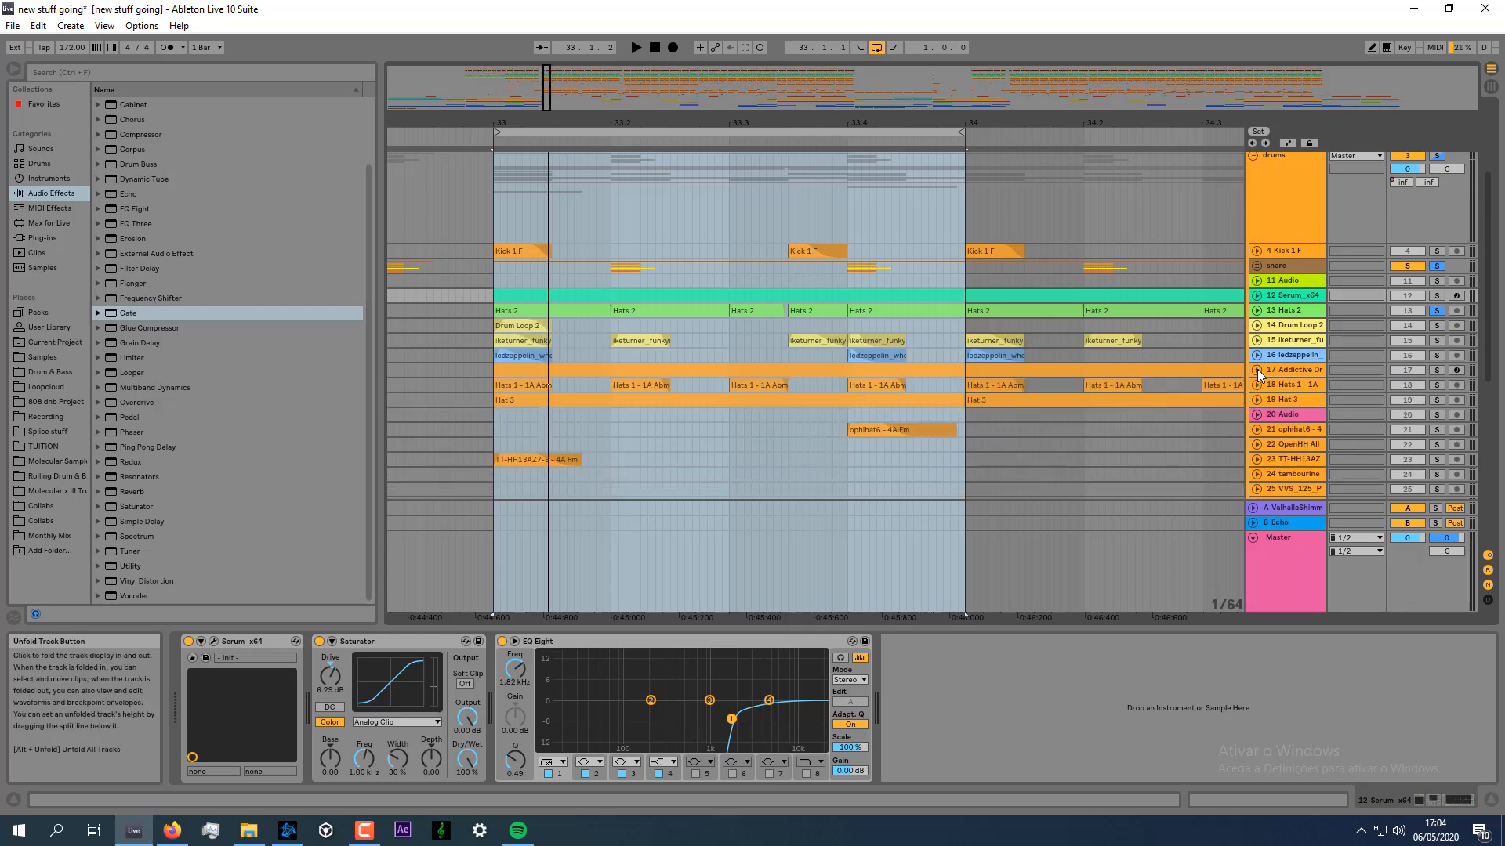
left_click(1257, 371)
key("space")
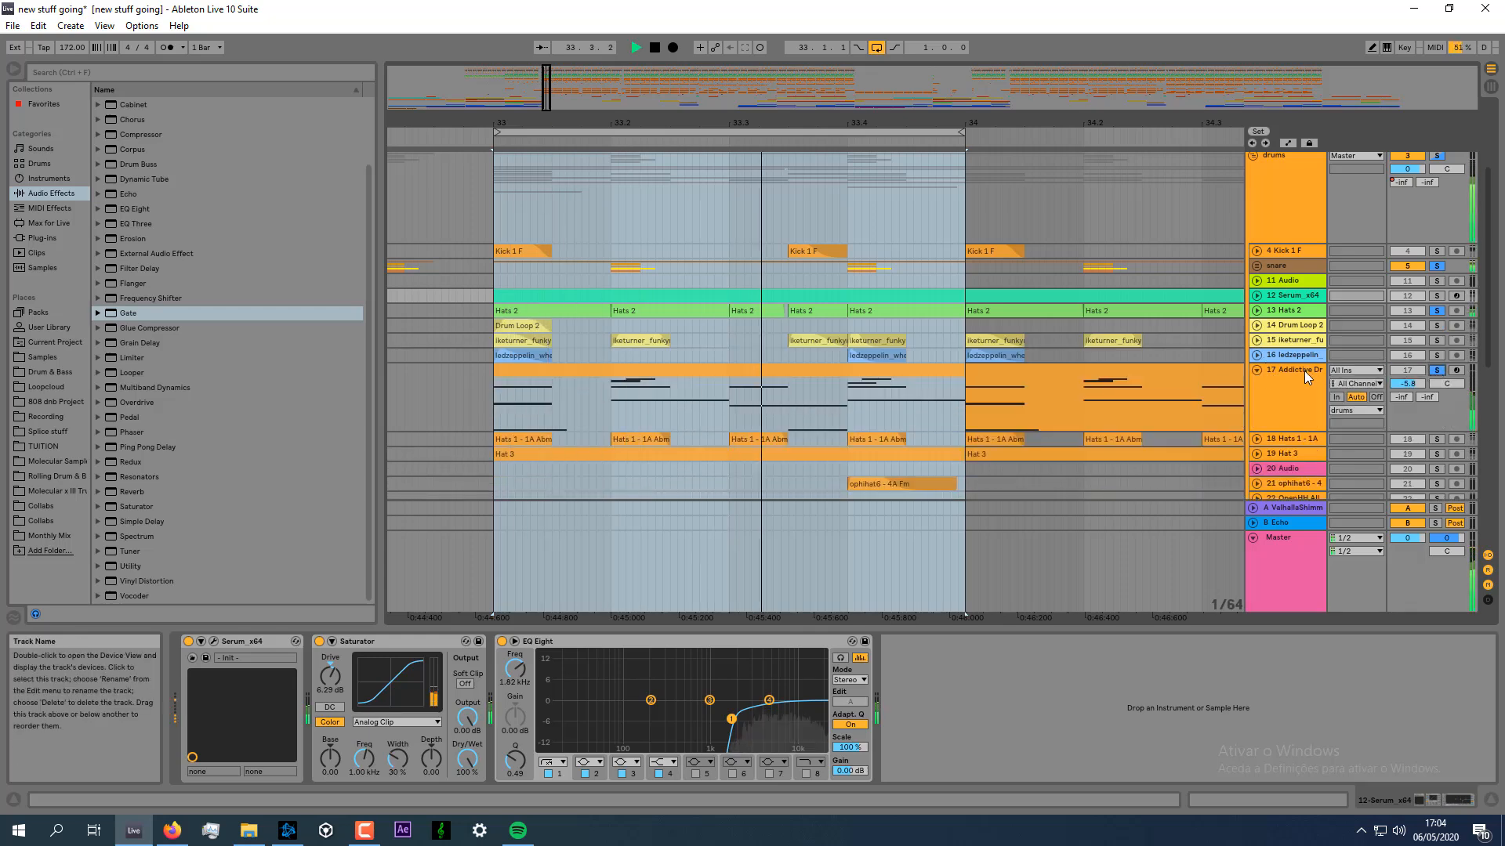
left_click(1267, 420)
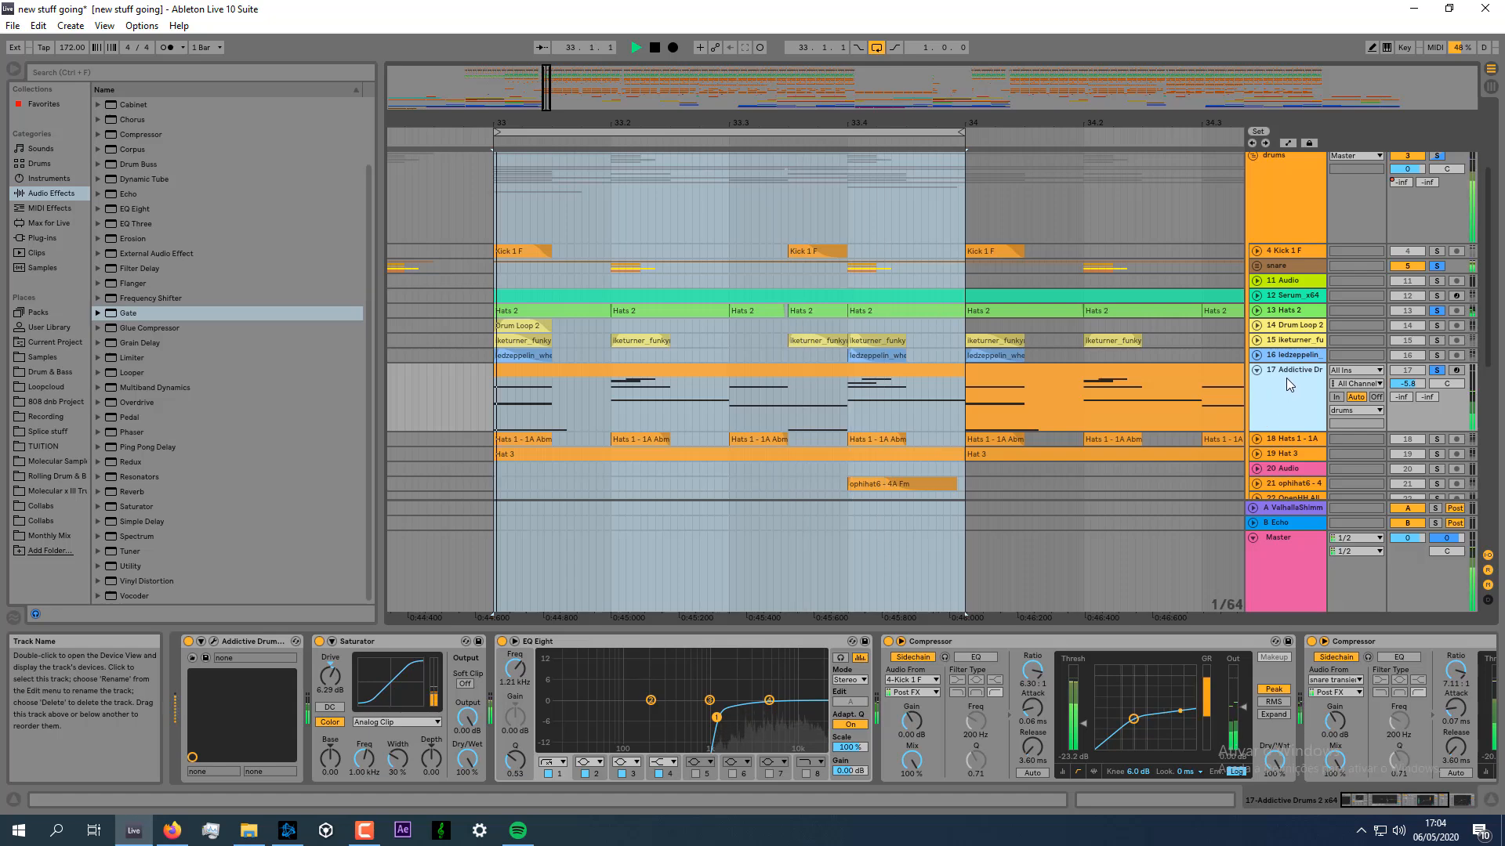
key("space")
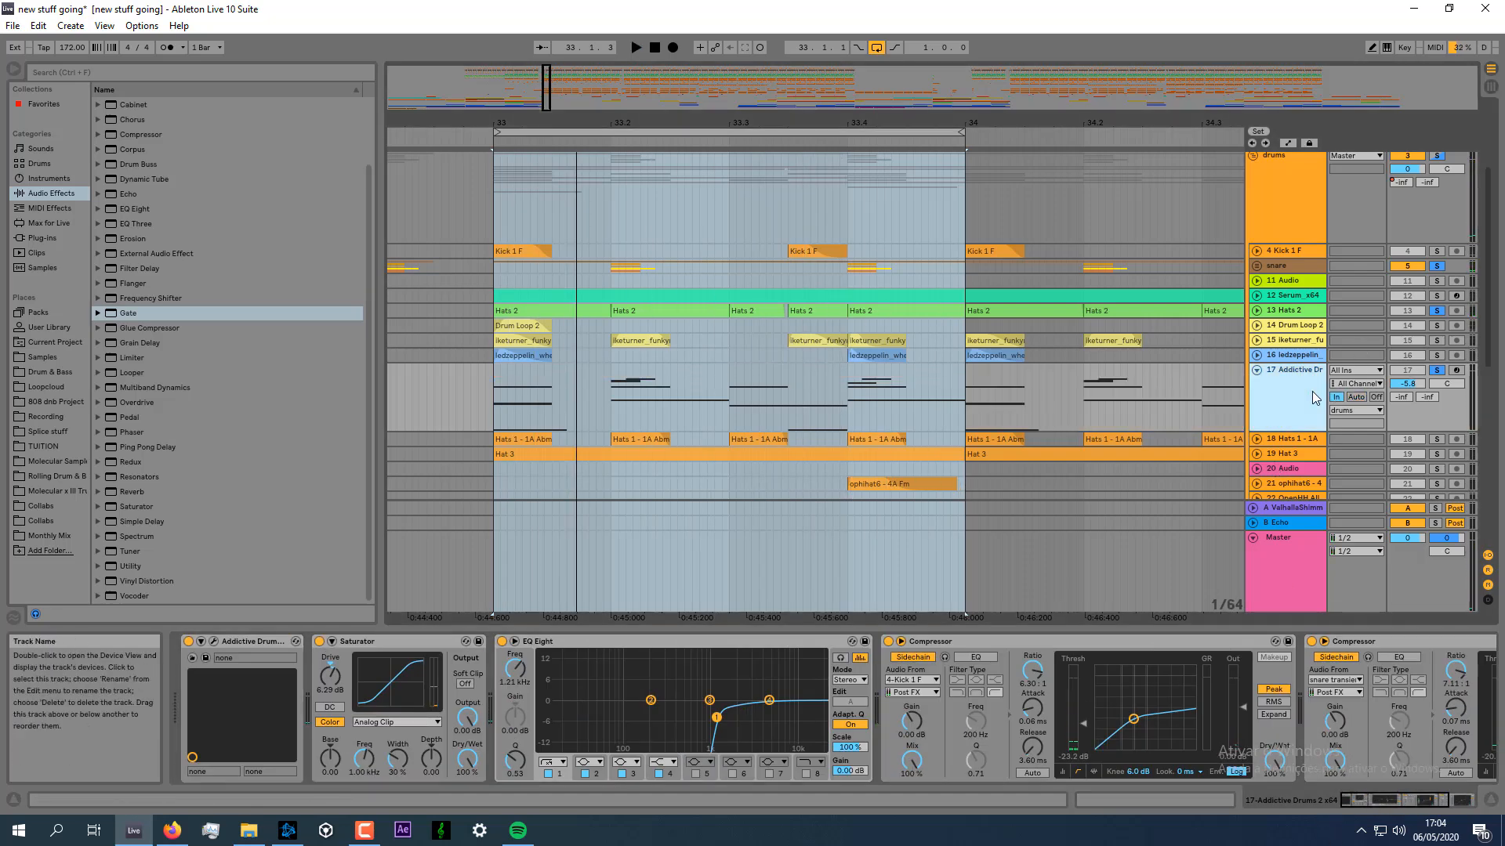
Set the Addictive Drums track's monitoring to Off, audition its MIDI clip in solo, and fold the track.
left_click(1376, 397)
left_click(1437, 370)
left_click(1437, 370)
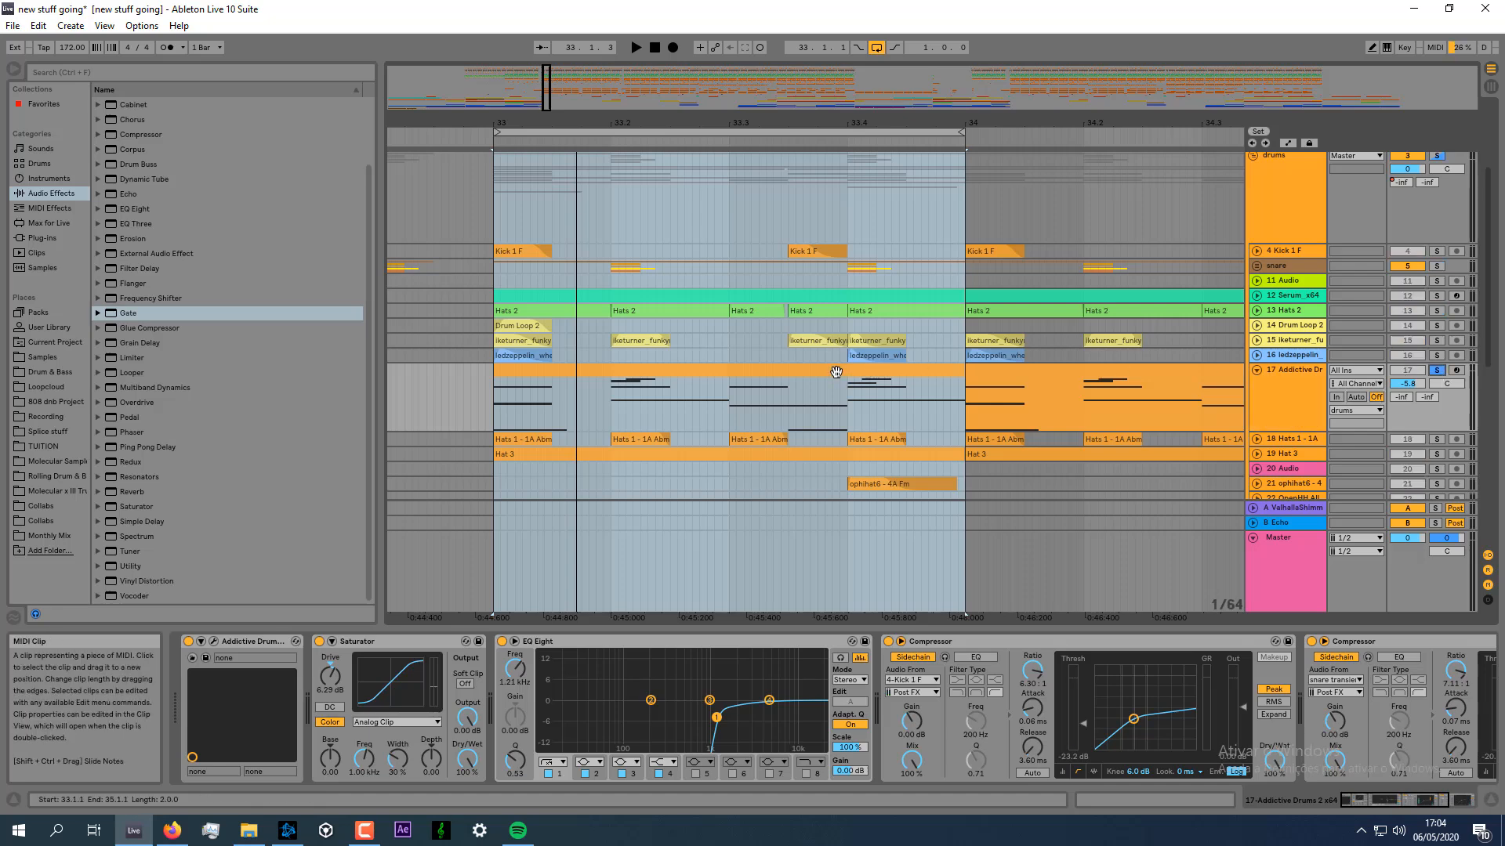
left_click(836, 372)
key("space")
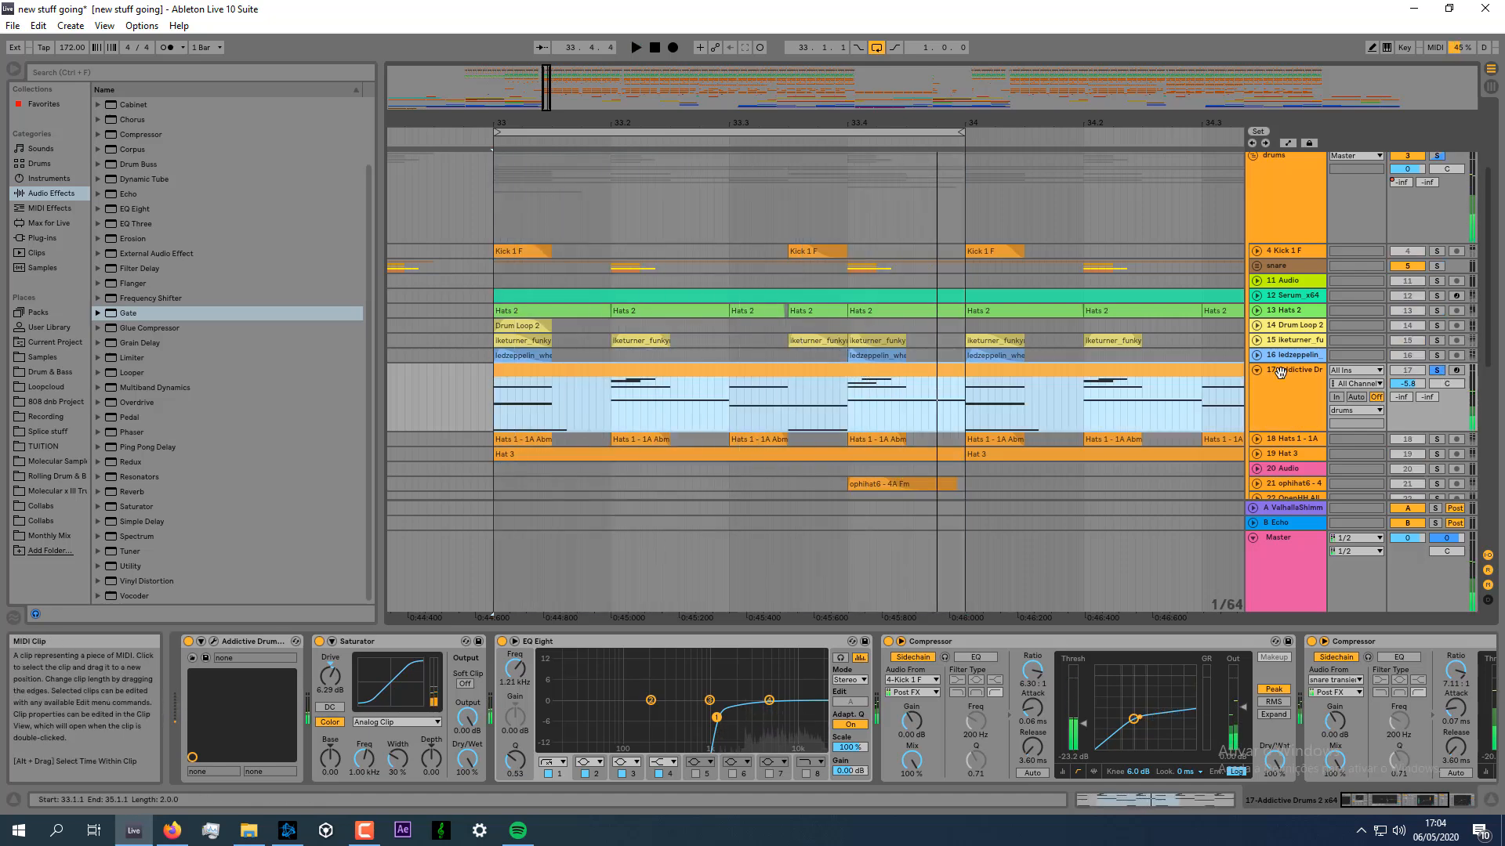
key("space")
left_click(1256, 370)
Unfold the Hats 1 - 1A track and play it soloed with the snare, Hats 2 and Addictive Drums.
left_click(1279, 385)
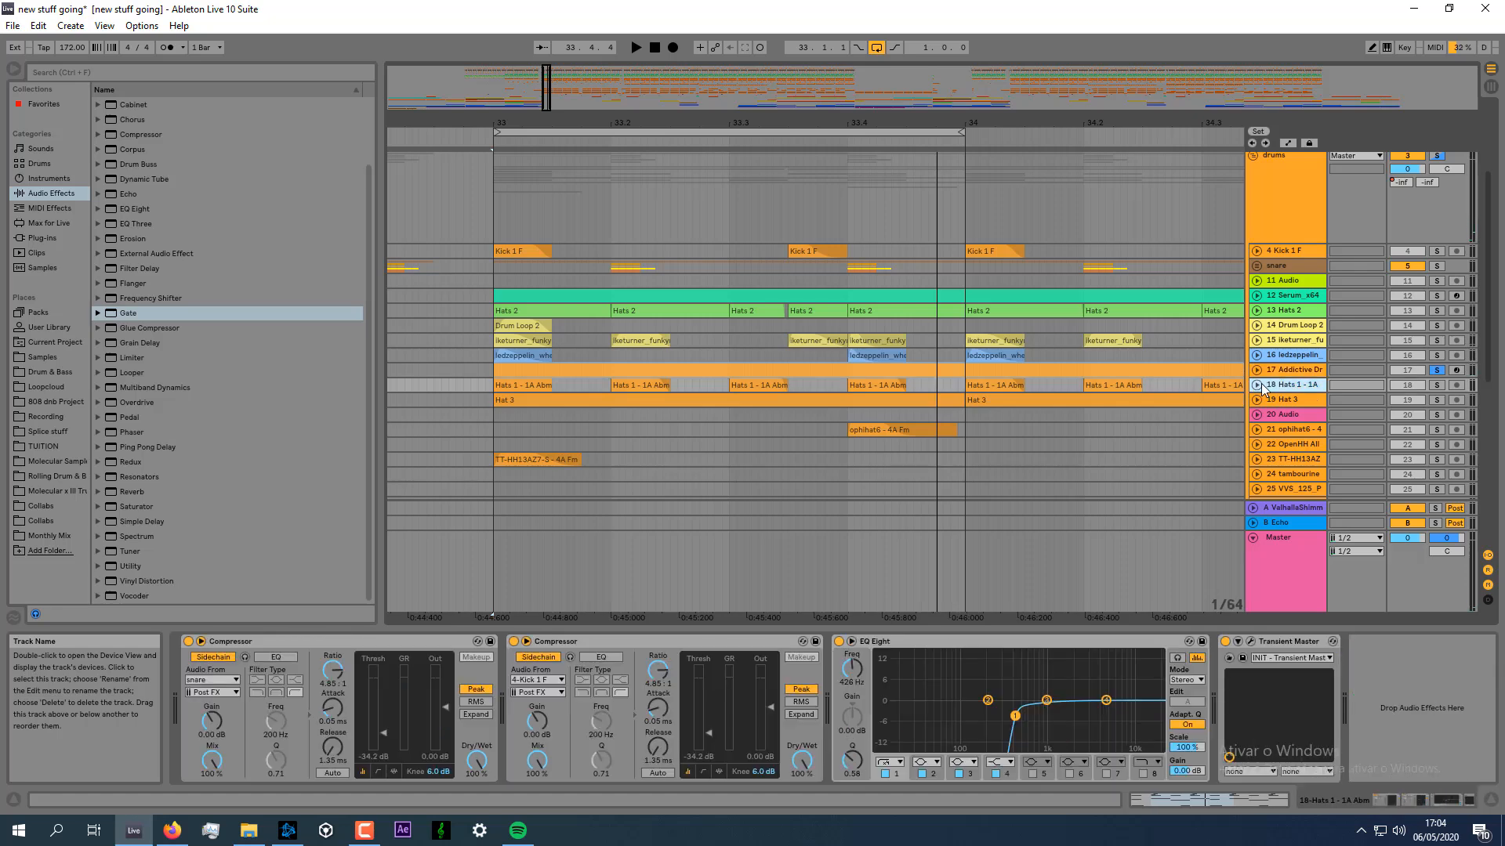
left_click(1256, 384)
left_click(1439, 385)
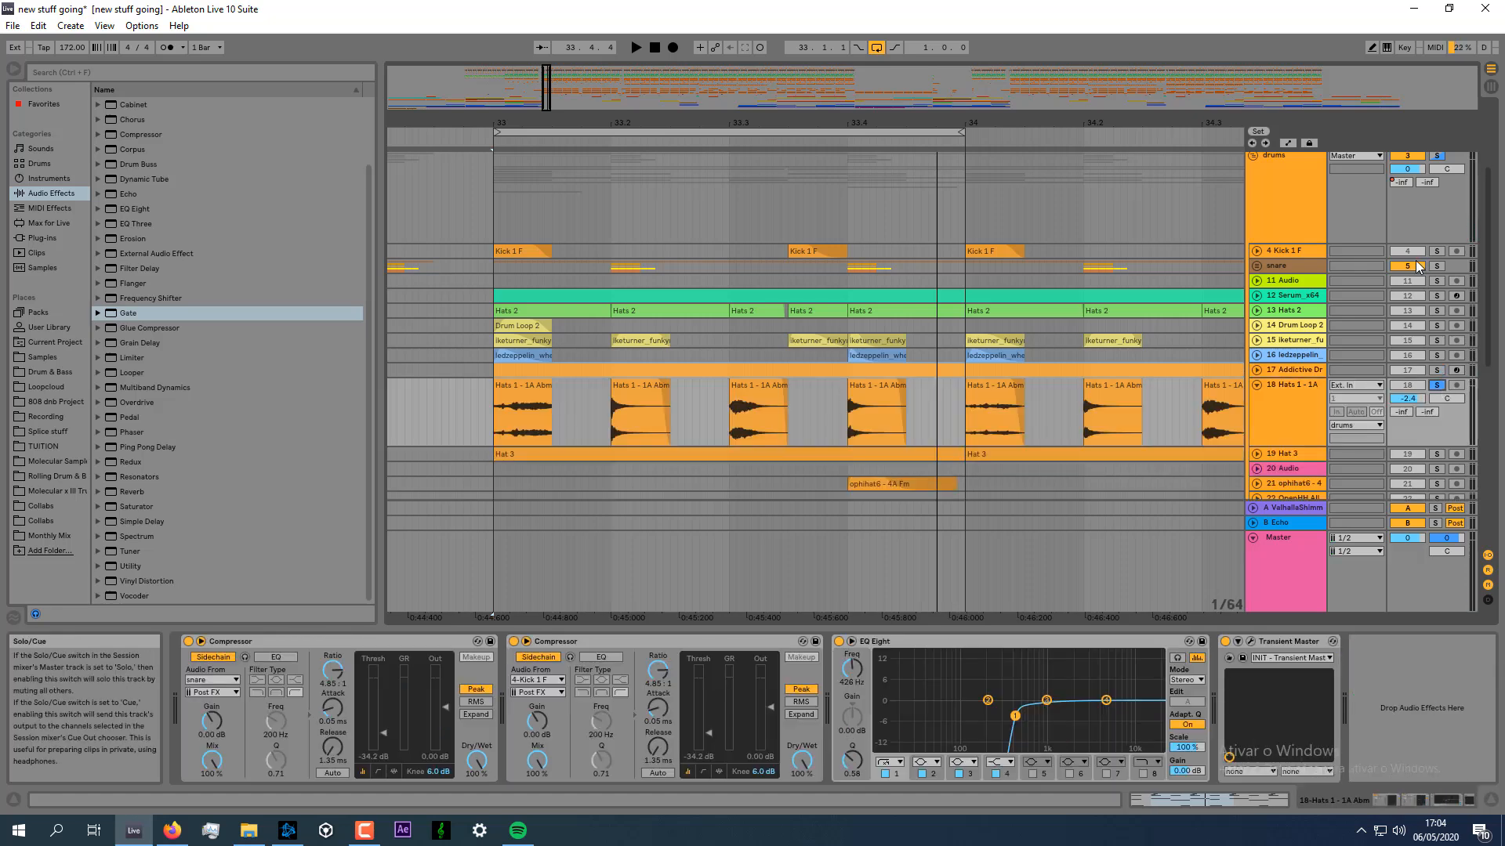
key("space")
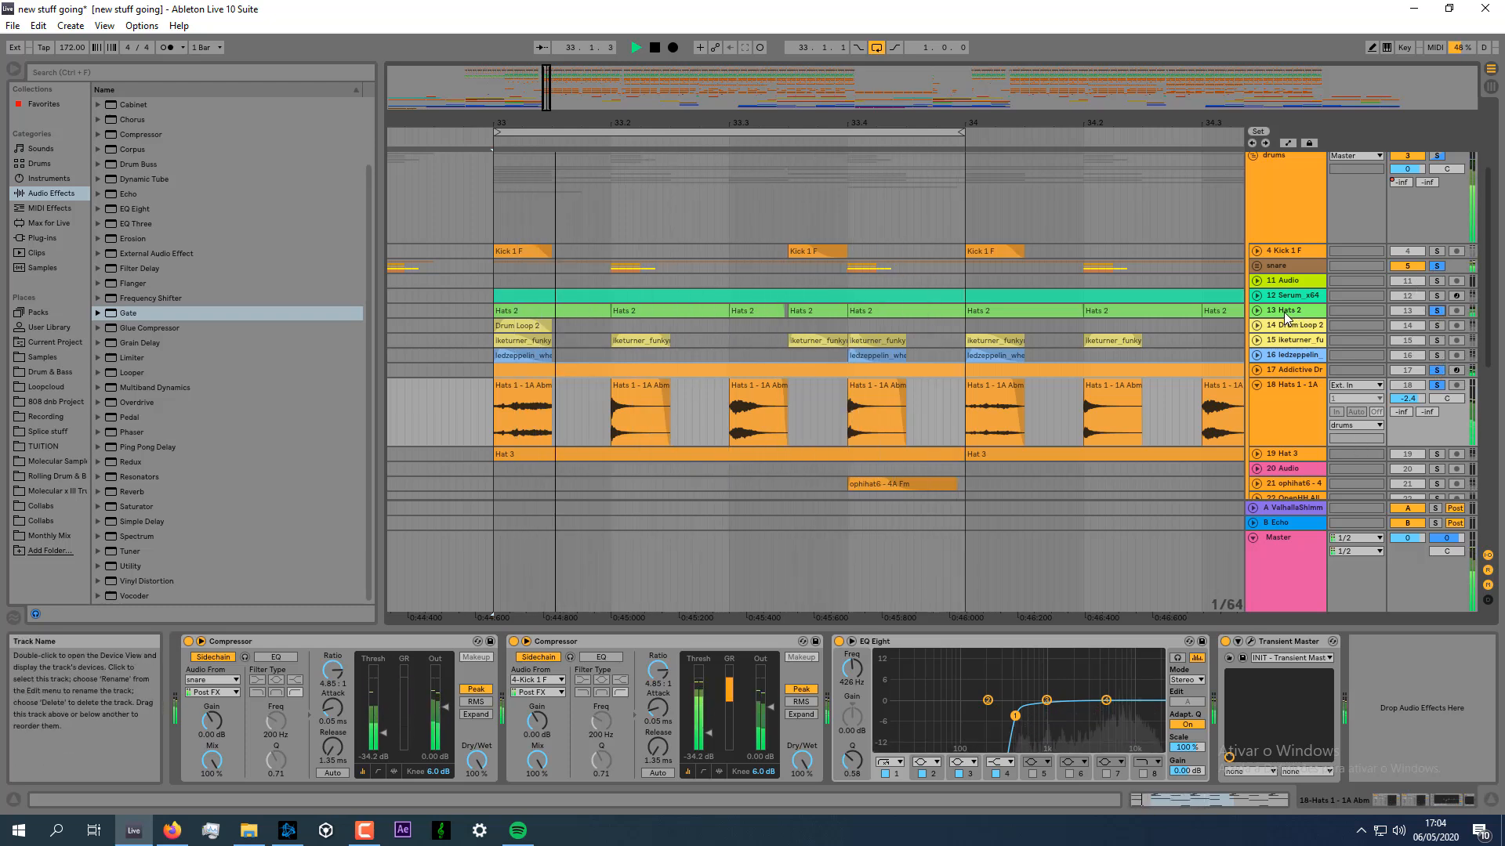
Add Hat 3 to the soloed tracks and play the loop with and without the snare group.
scroll(1256, 452, "down", 1)
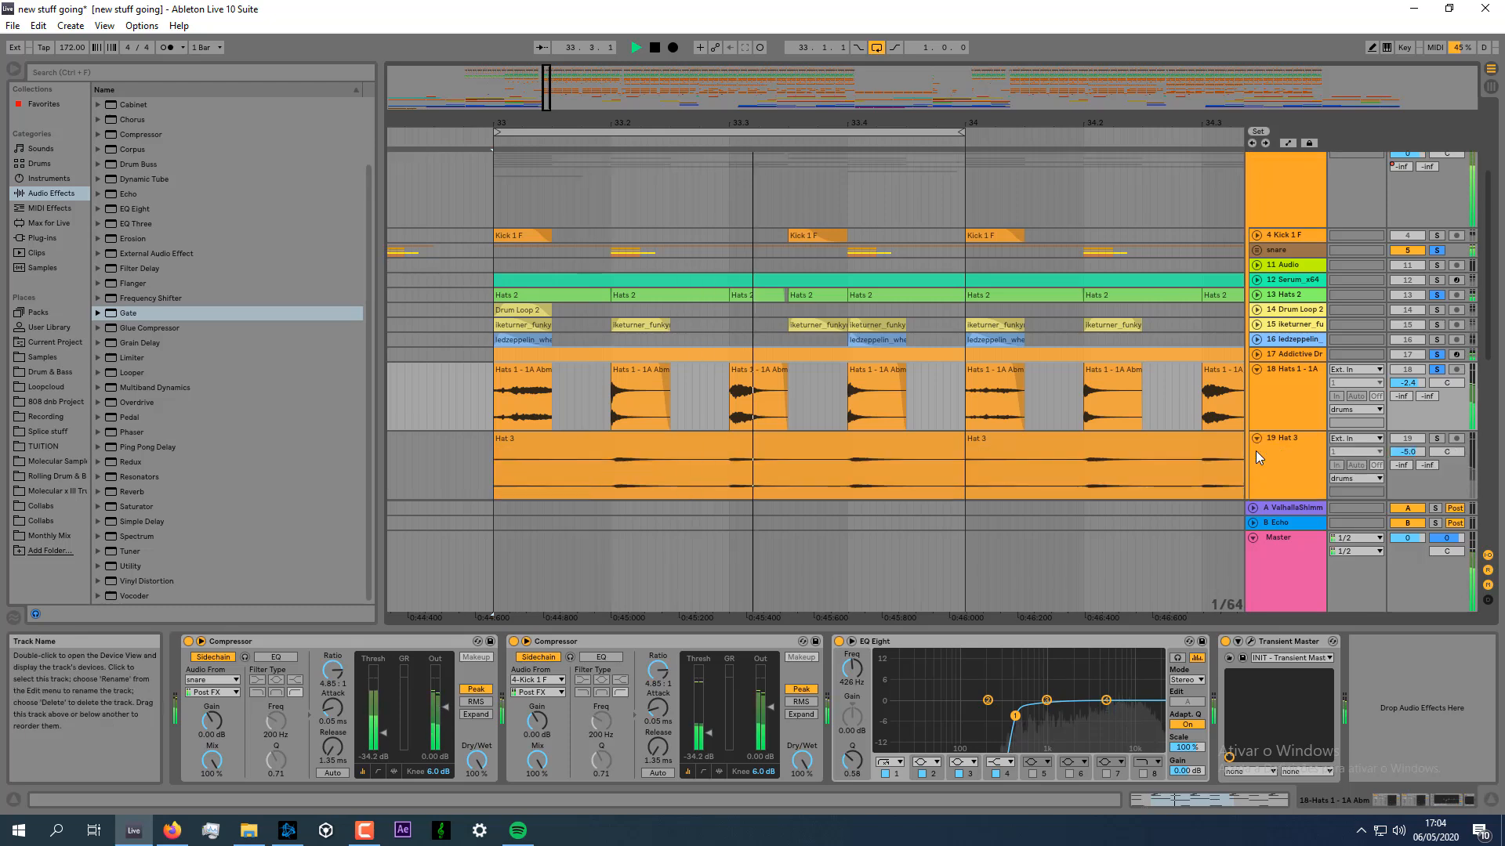
left_click(1436, 438)
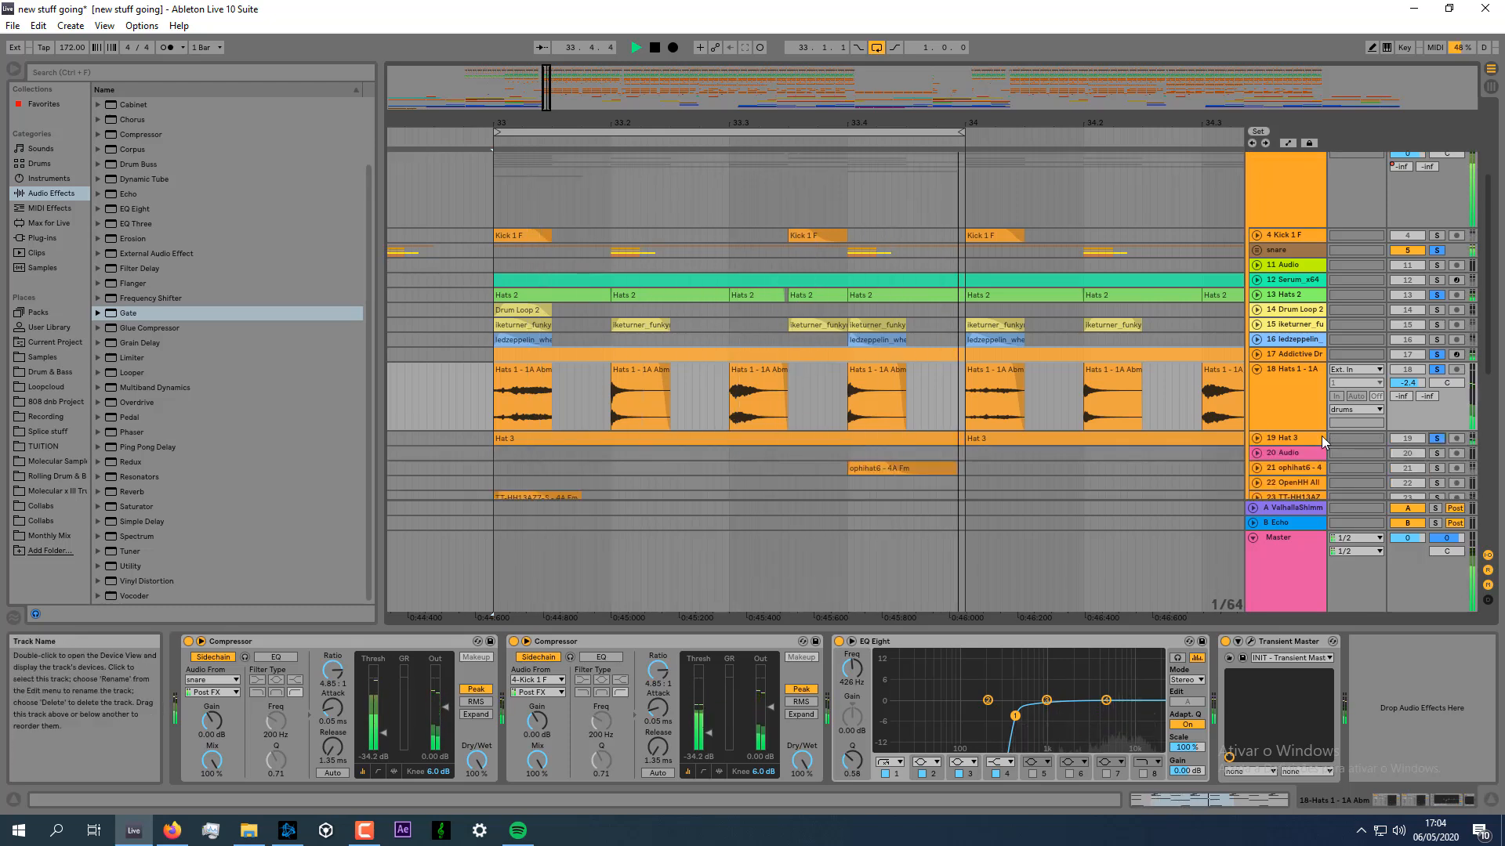
key("space")
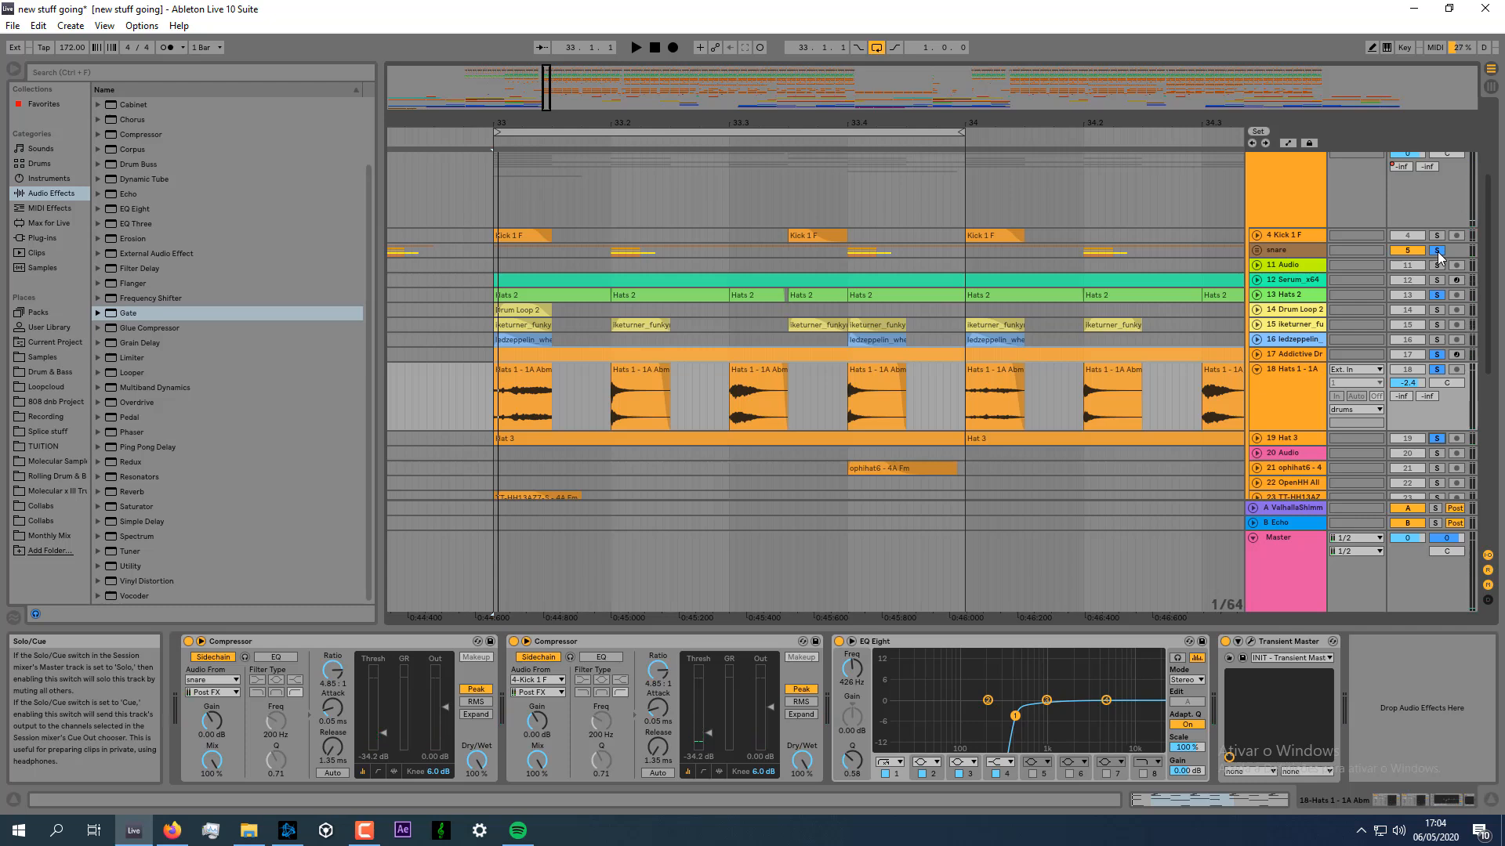
left_click(1439, 256)
key("space")
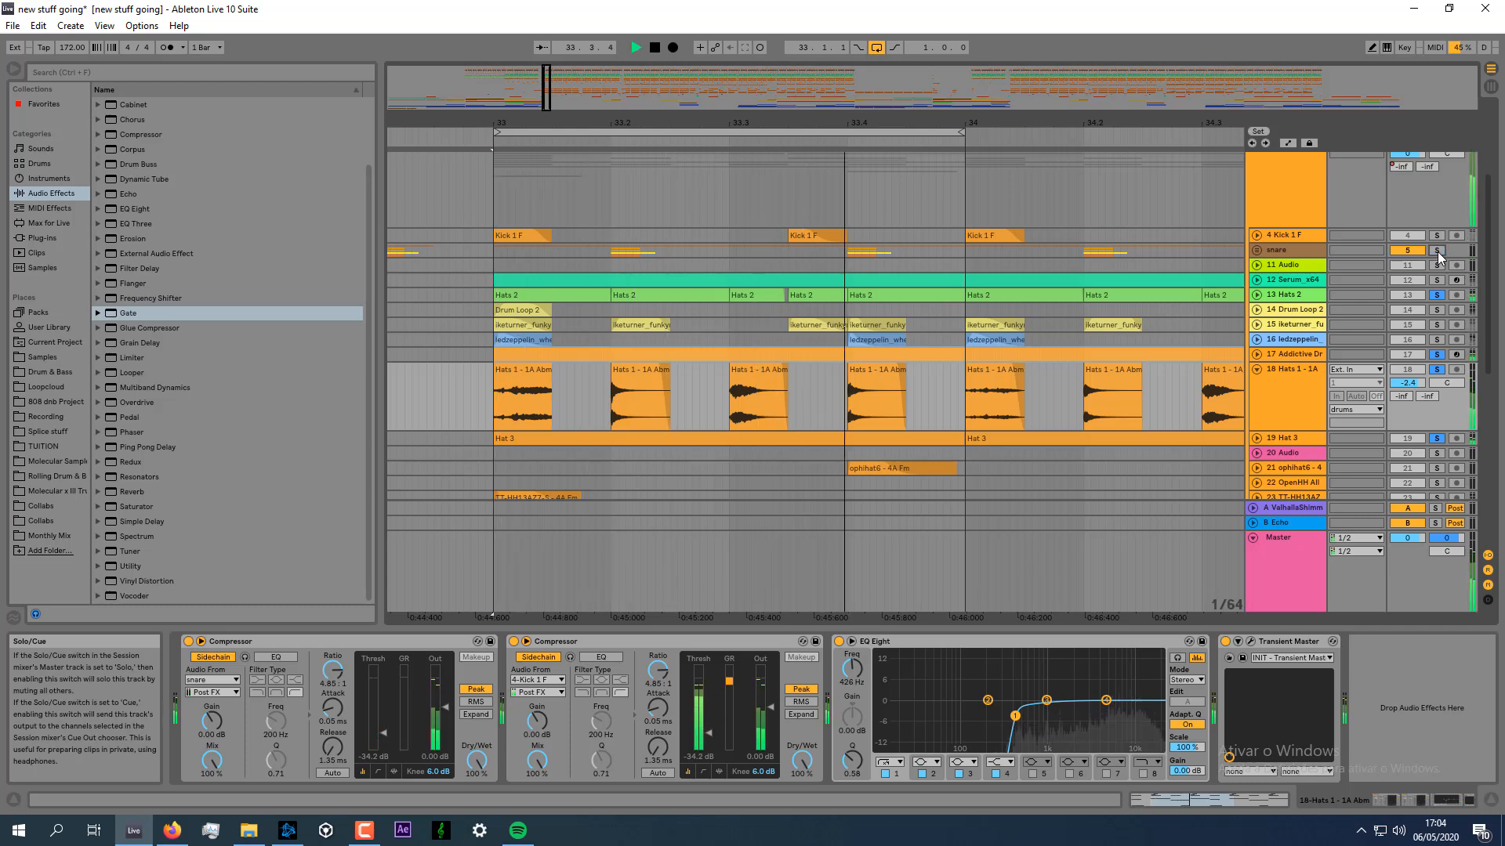
key("space")
Add the ophihat6 track to the soloed tracks and play the loop through its clip.
scroll(962, 373, "down", 5)
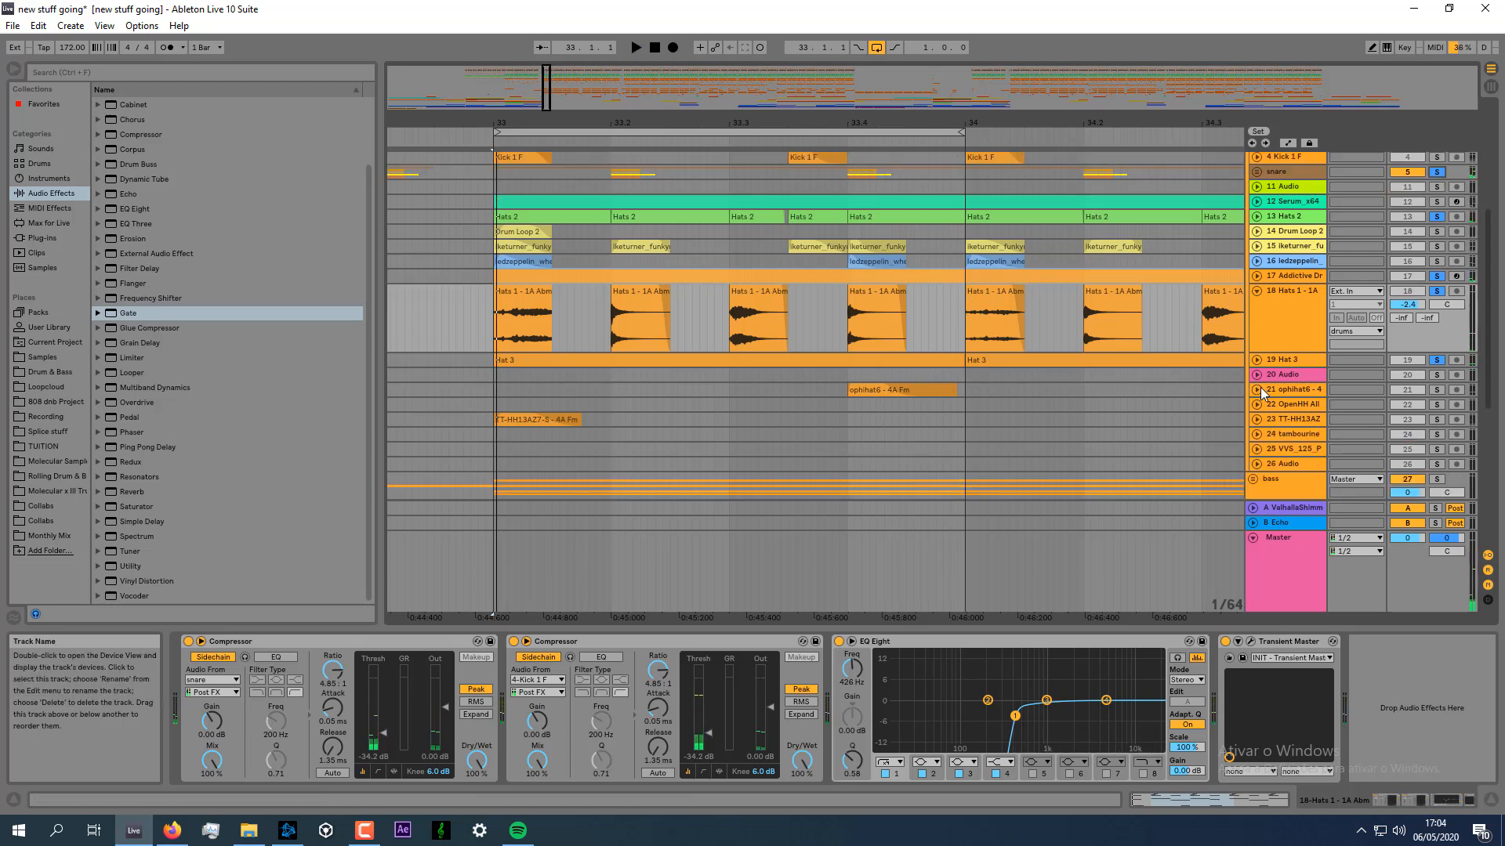
left_click(1438, 390)
key("space")
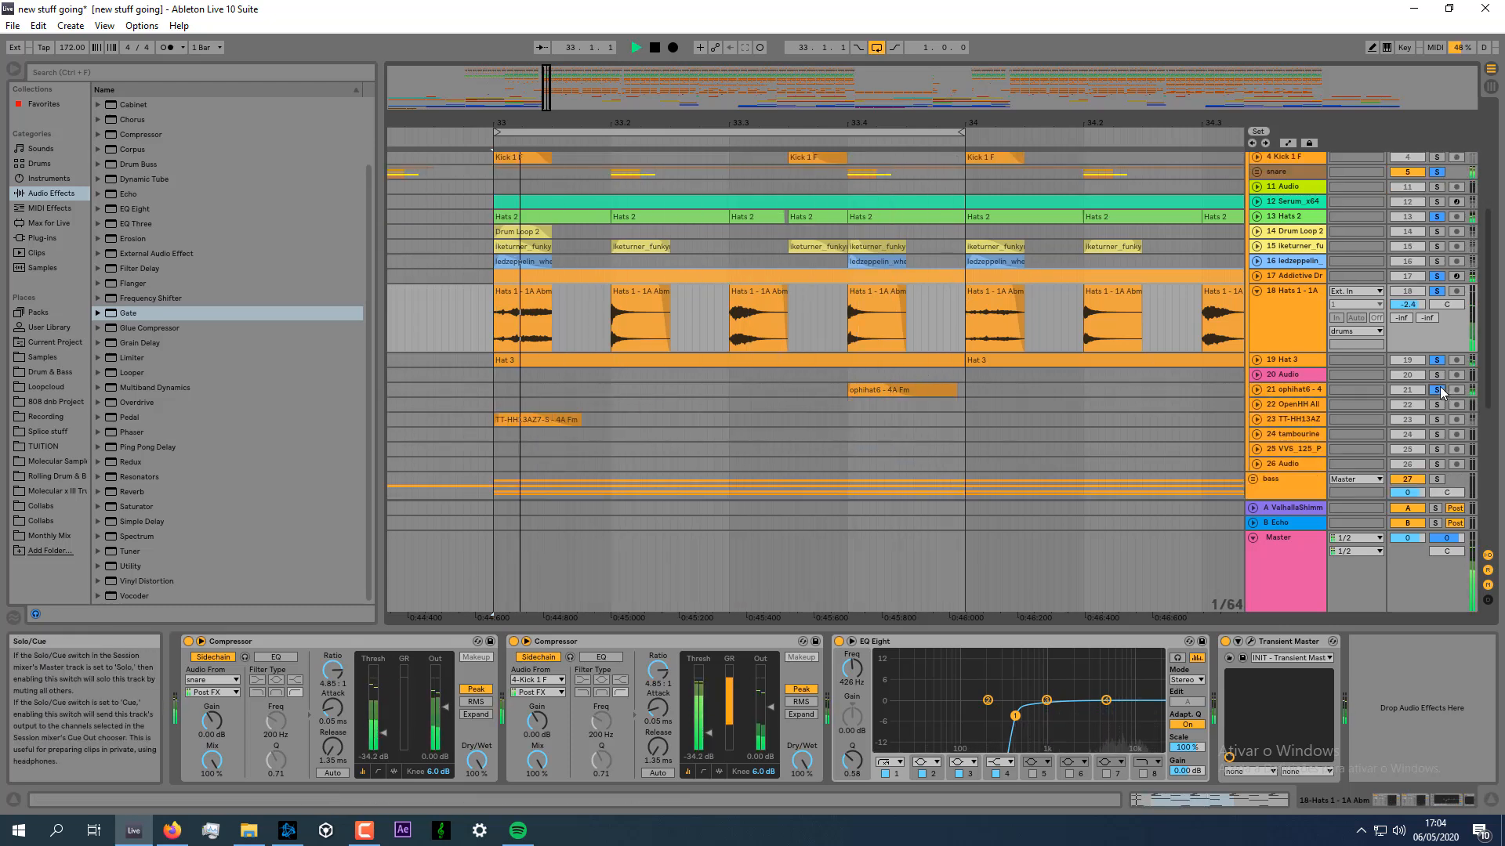
key("space")
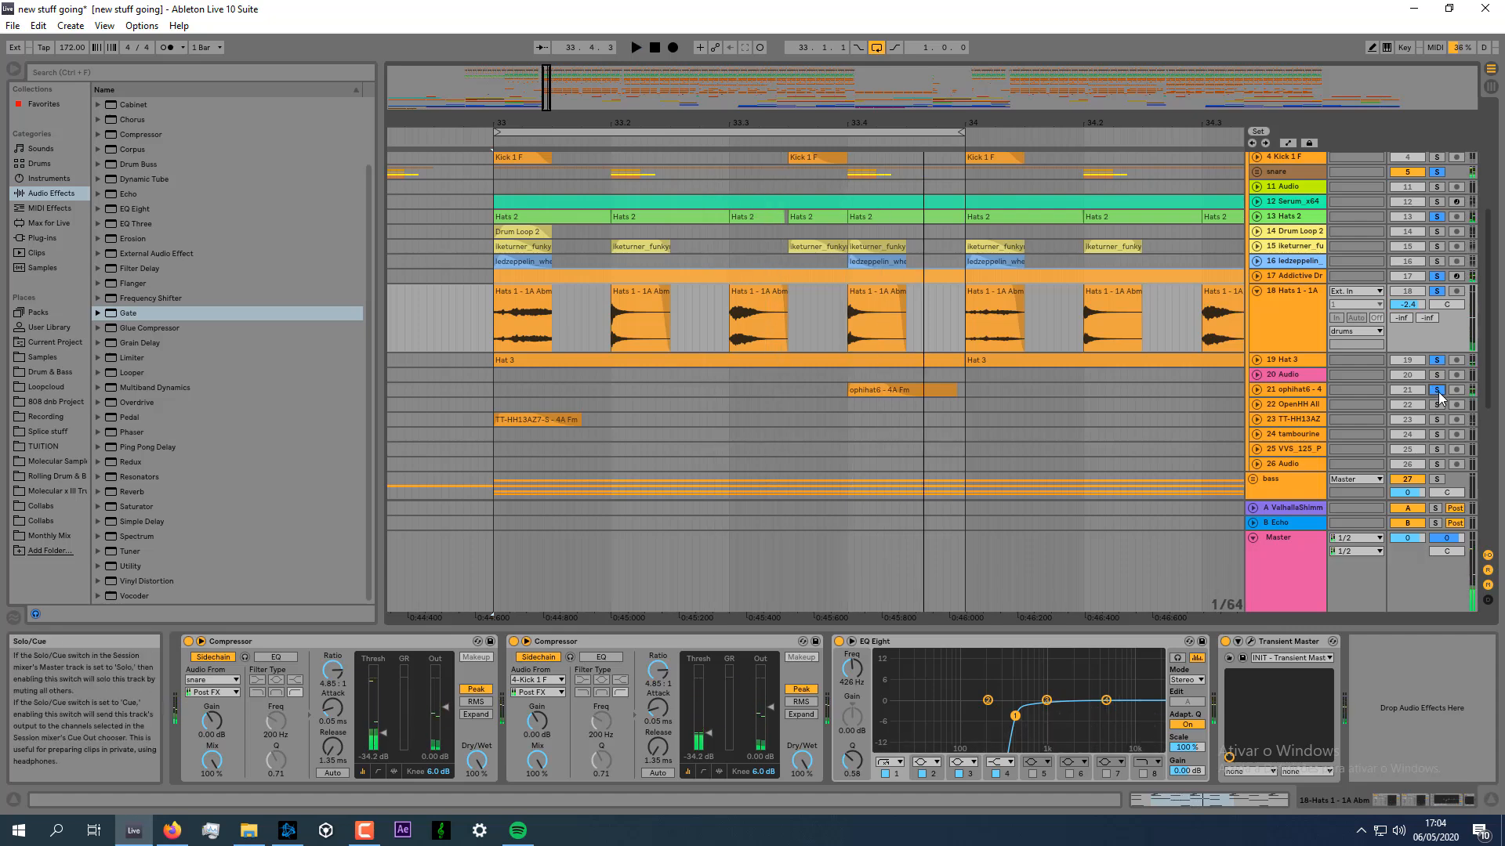
Clear the soloed tracks and fold the drums group to show the wider arrangement around bar 33.
scroll(1197, 367, "up", 5)
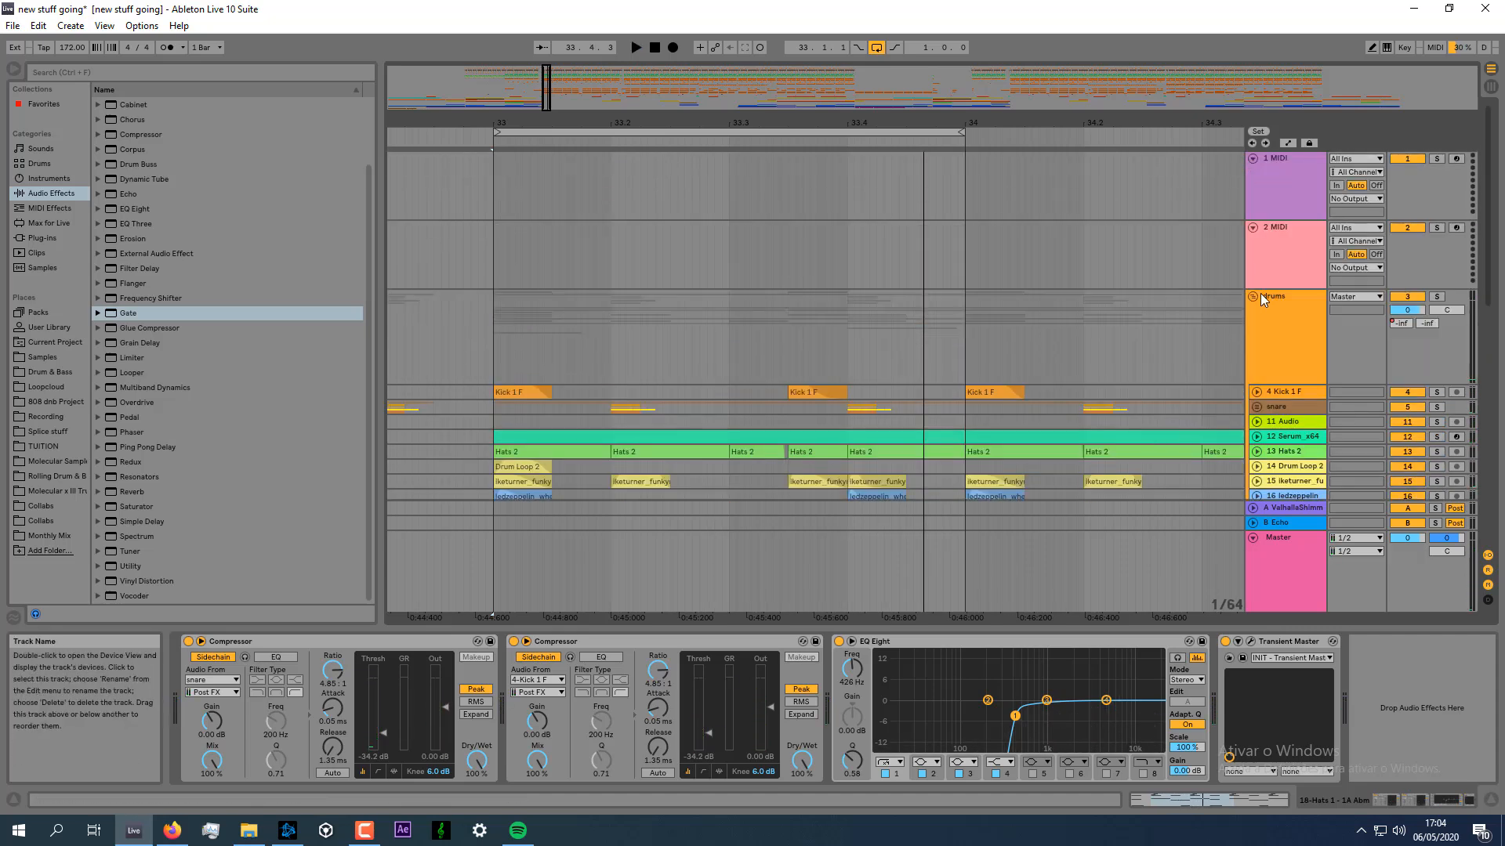
left_click(1253, 296)
left_click_drag(665, 122, 667, 77)
left_click_drag(549, 77, 548, 99)
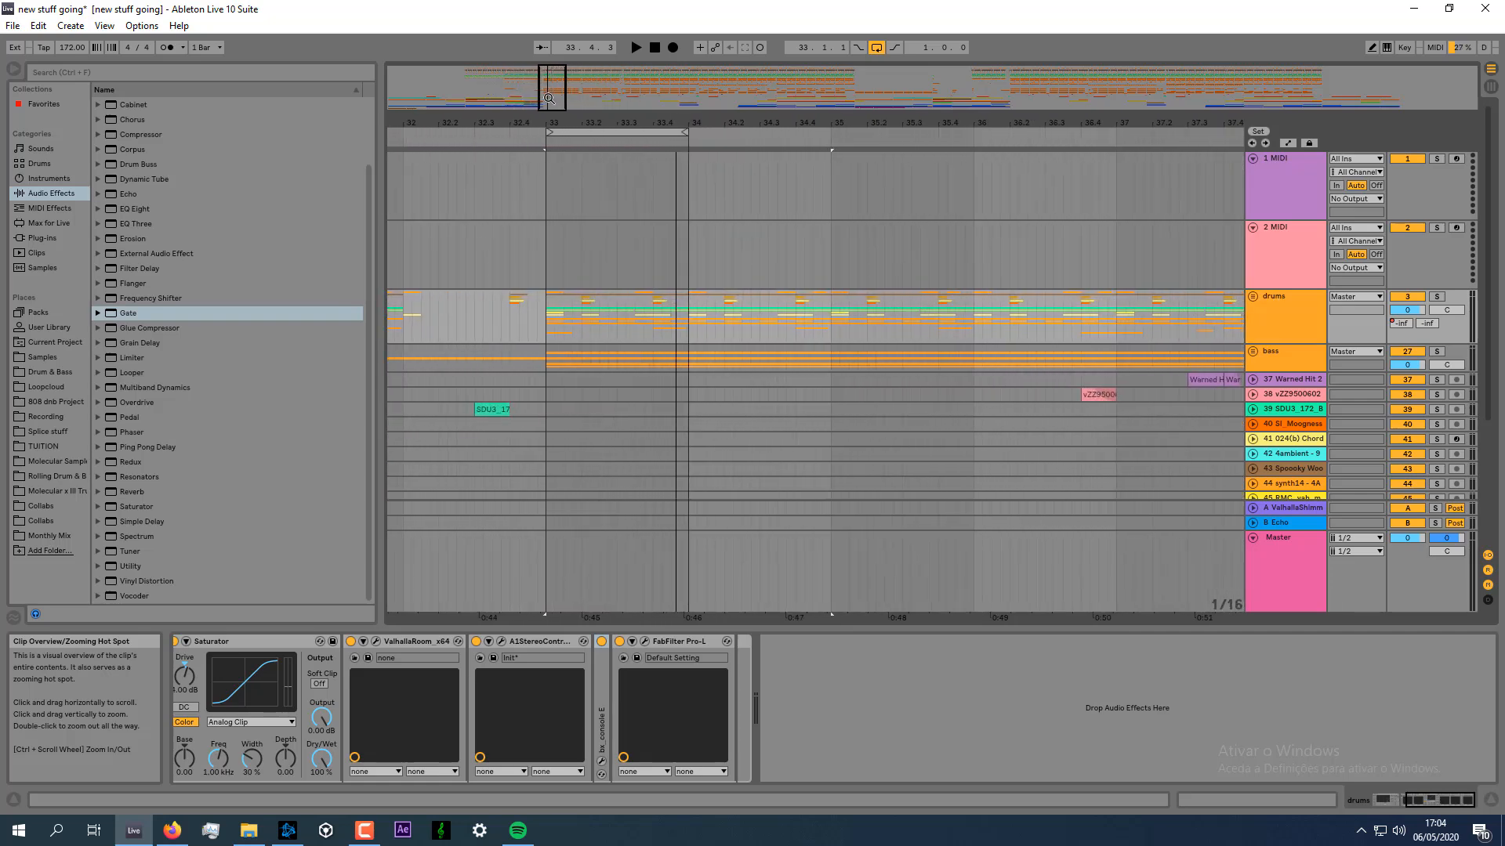